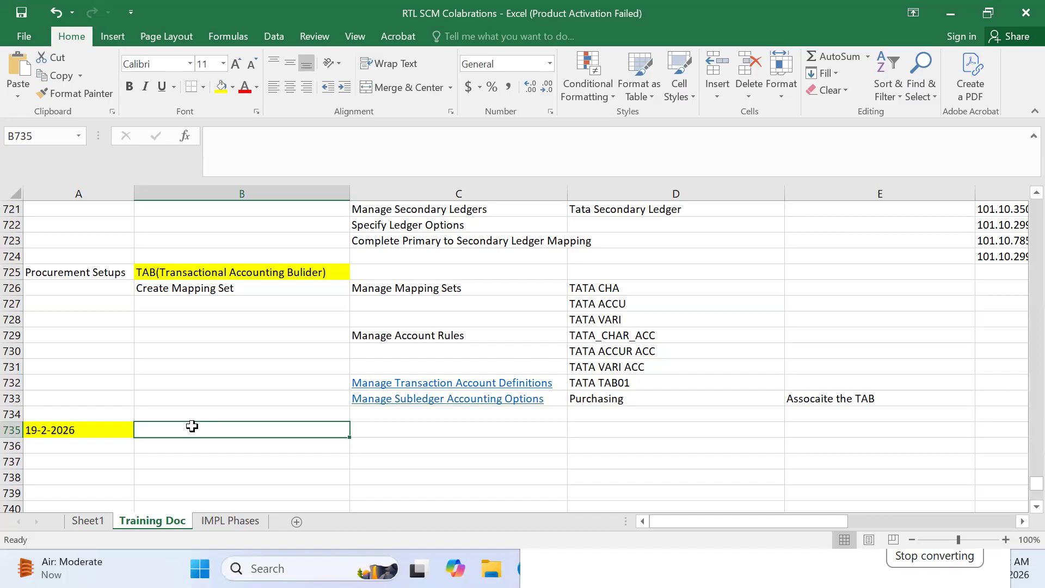
Step: Enter the heading 'Approval Management' in B735 and give it a yellow fill
type("A")
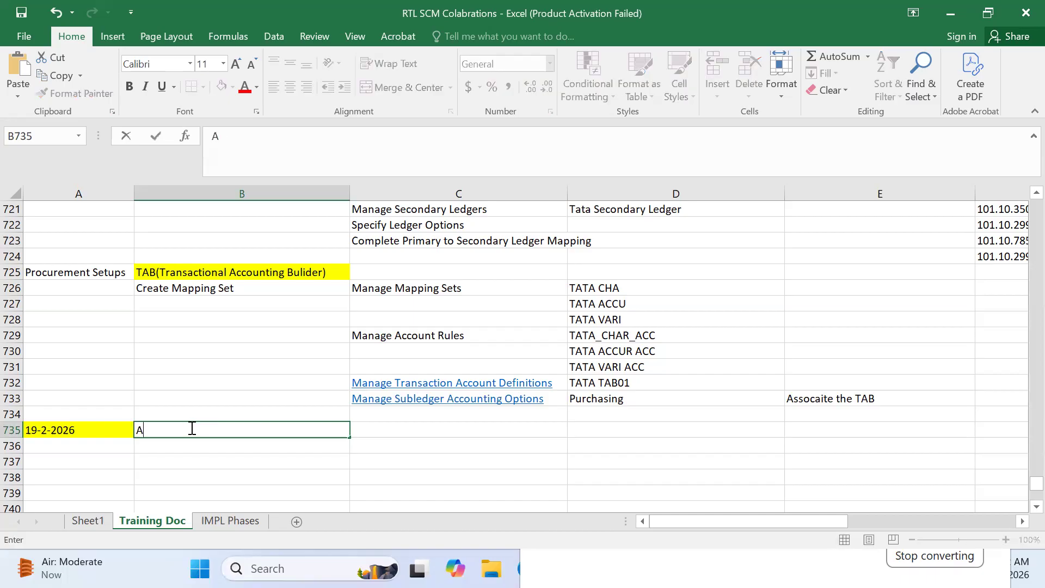
type("pproval Managementg")
key("BackSpace")
key("BackSpace")
type("t")
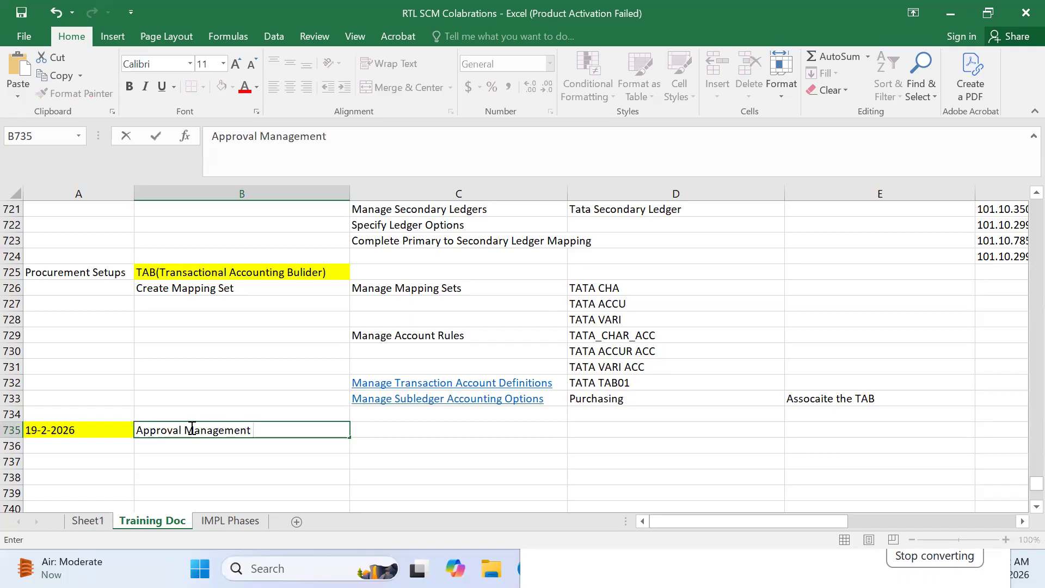
key("ctrl+Return")
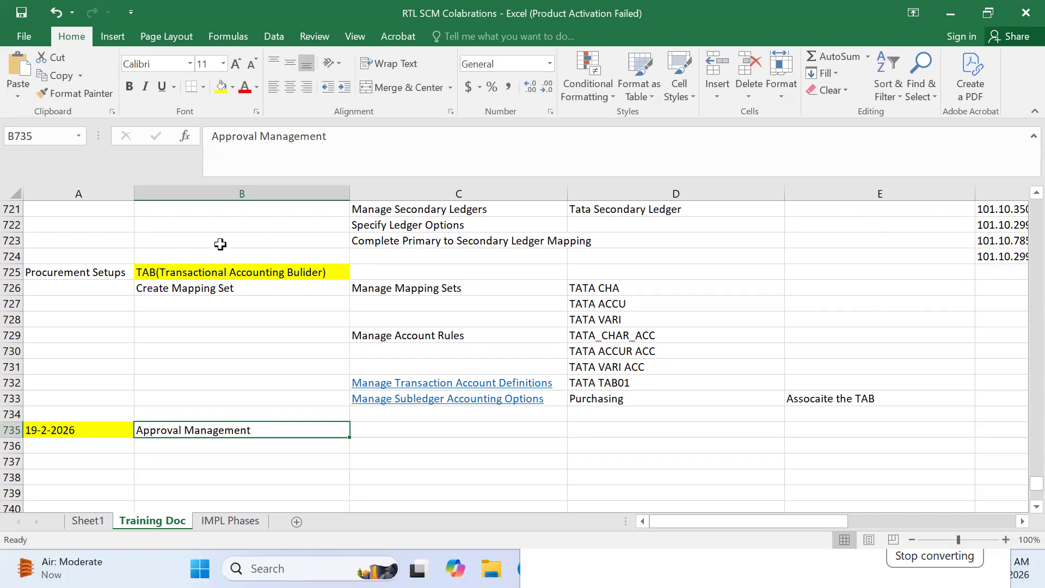
left_click(216, 87)
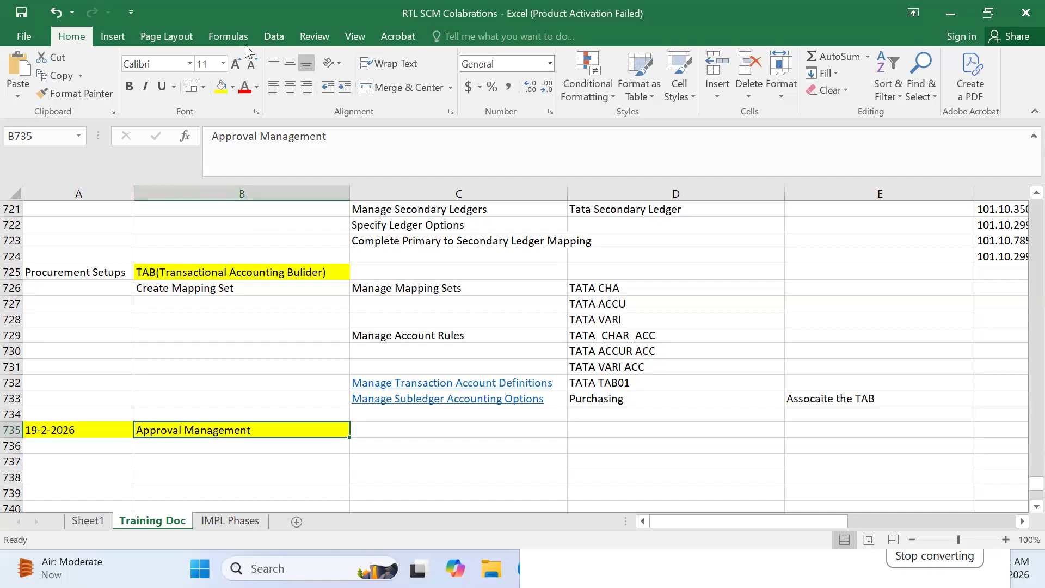
left_click(324, 447)
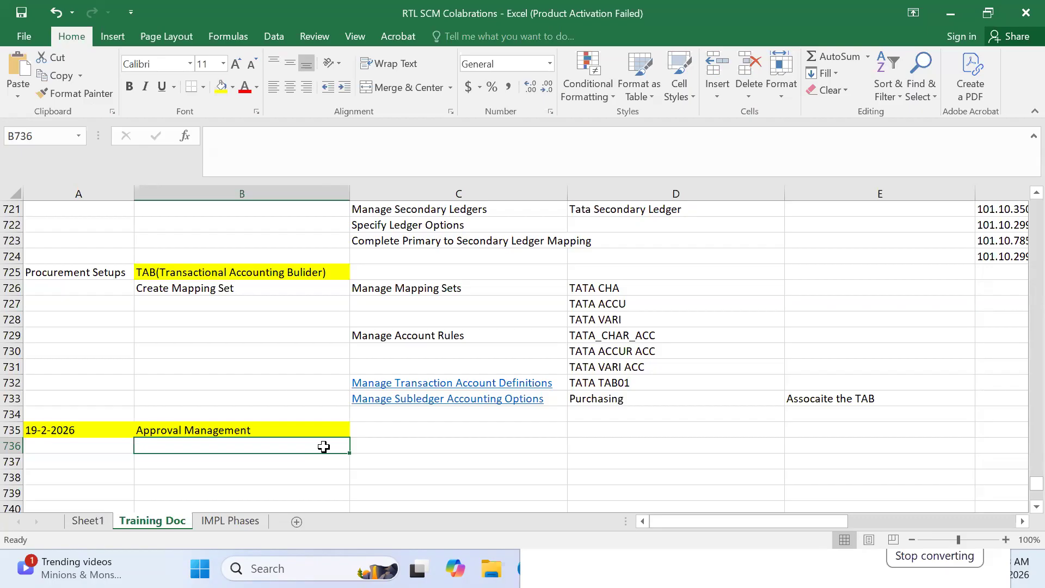
Step: Enter Purchase Requisation, Purcuase Order, Change Order, Supplier Registration and Supplier Negotiation Approvals in C735–C739
left_click(401, 434)
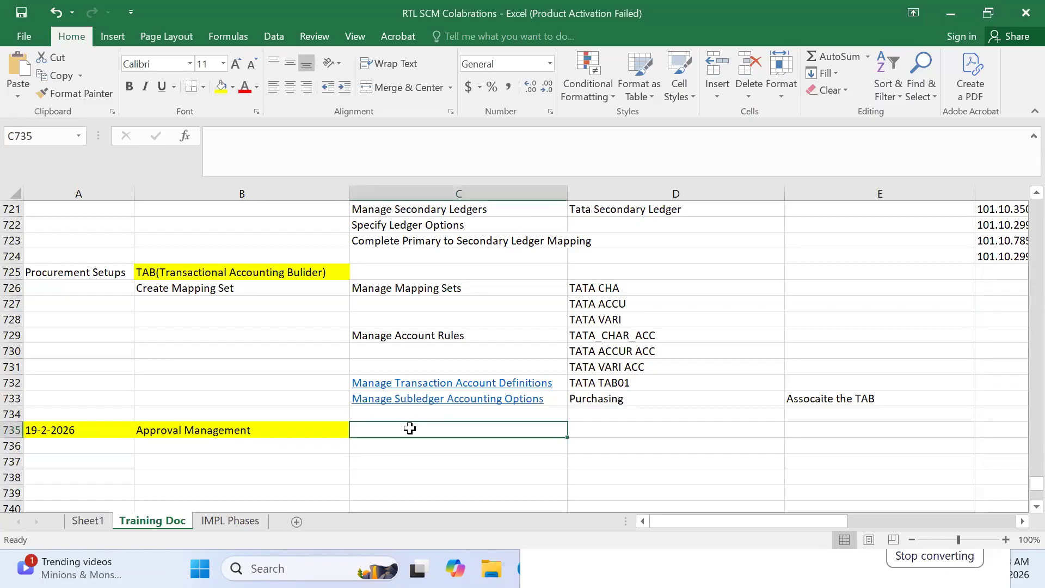
type("Pur")
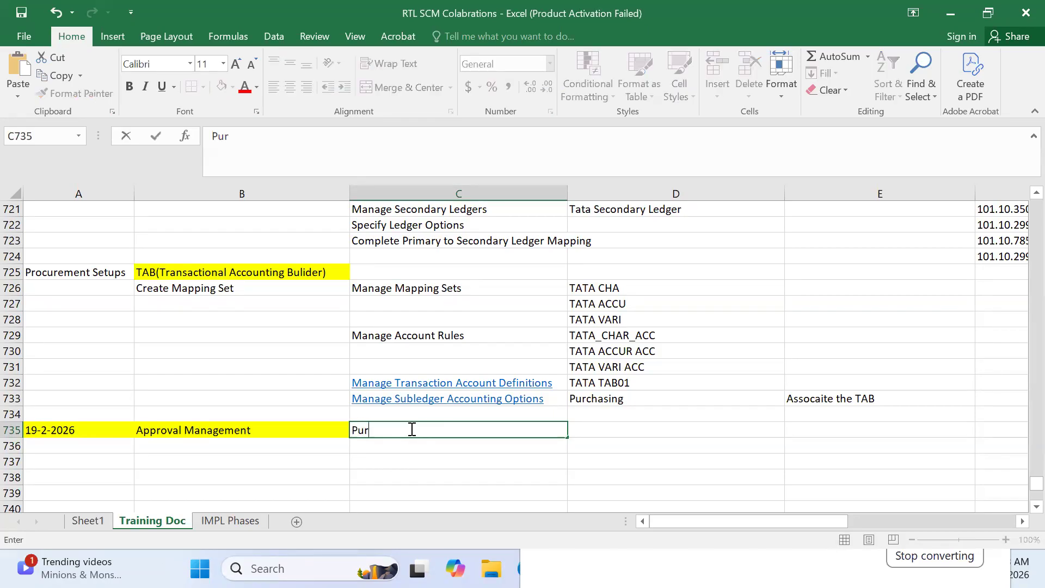
type("chase Requisation")
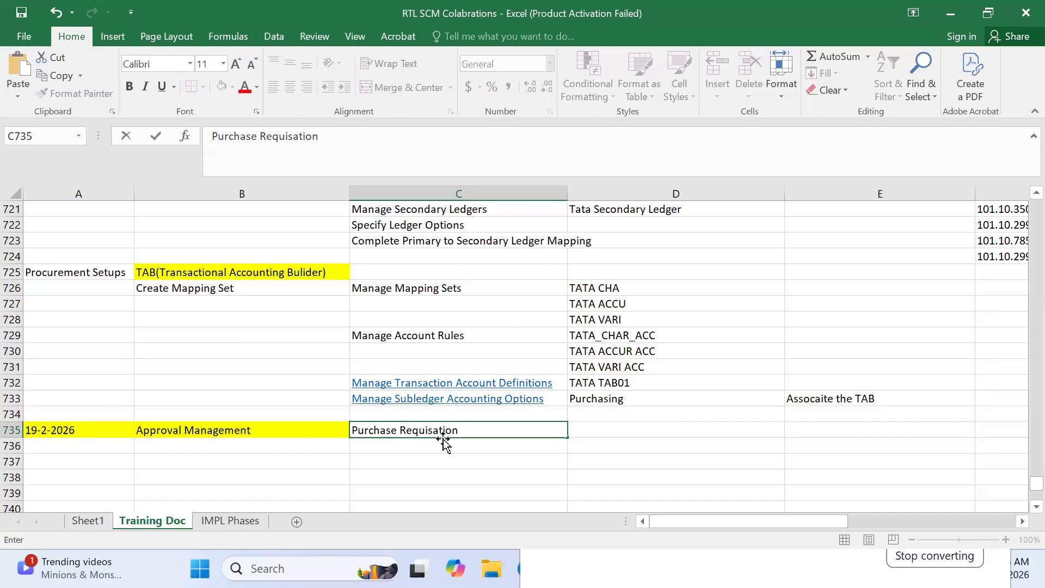
left_click(417, 444)
type("Purcu")
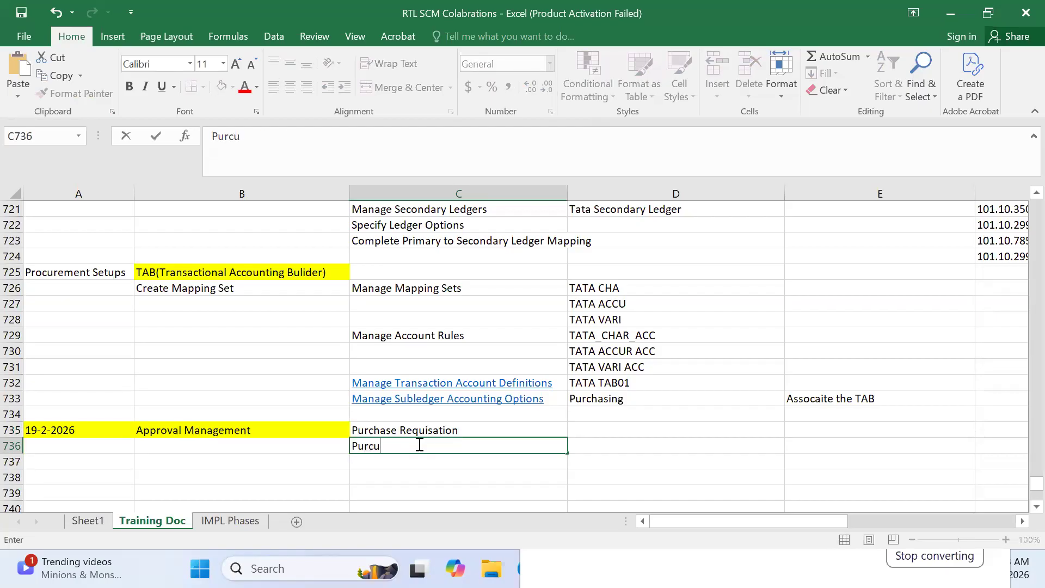
type("ase Order")
key("Return")
type("Change Order Approvals")
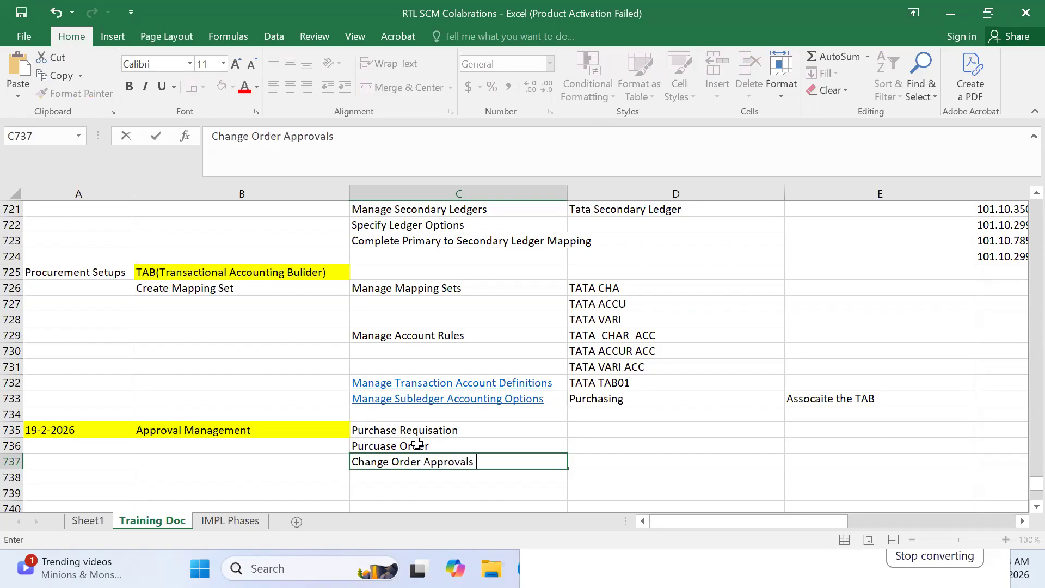
key("Return")
type("Supplier ")
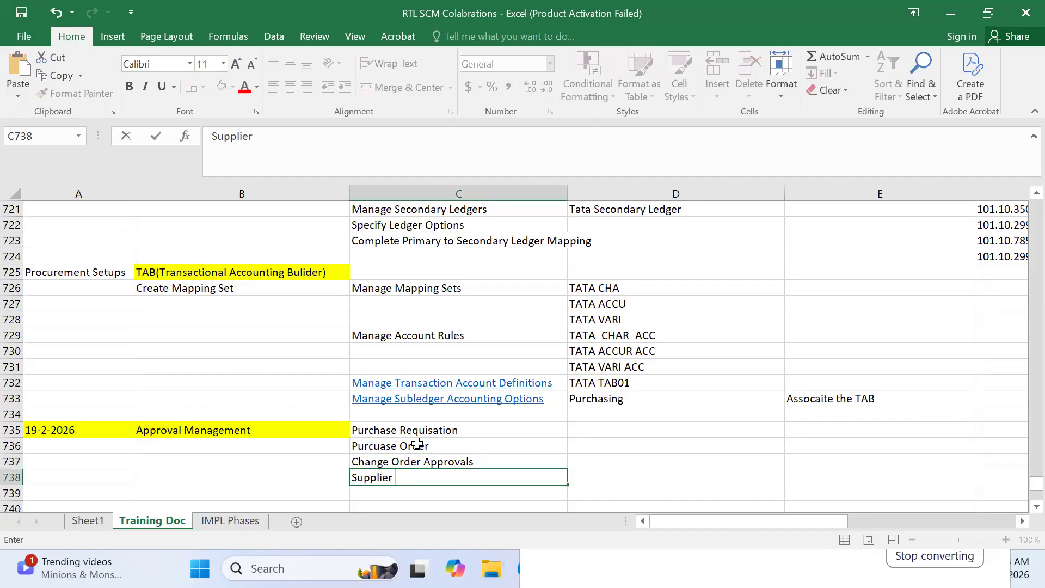
type("Registration APprovals")
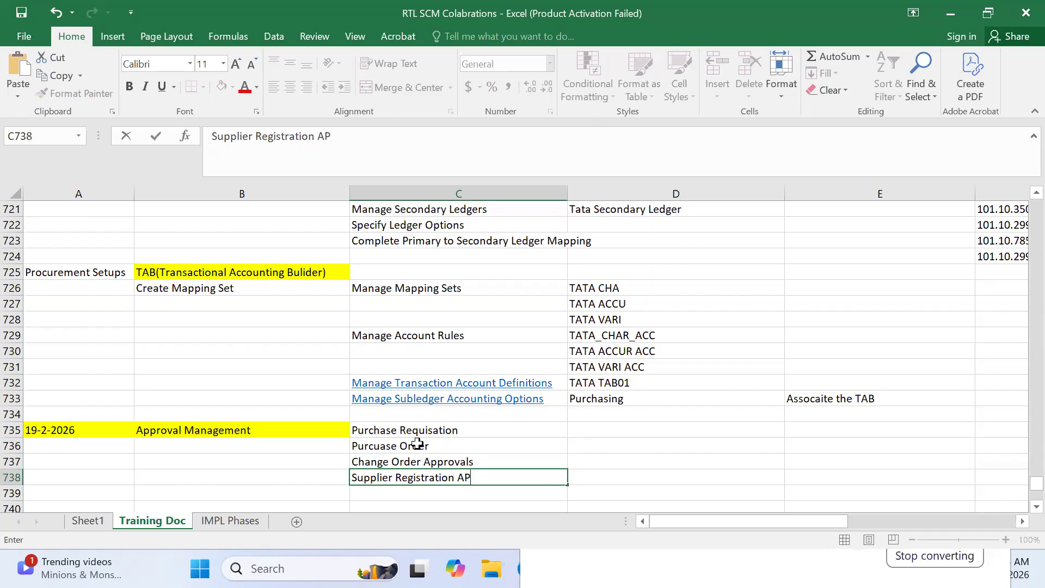
key("Return")
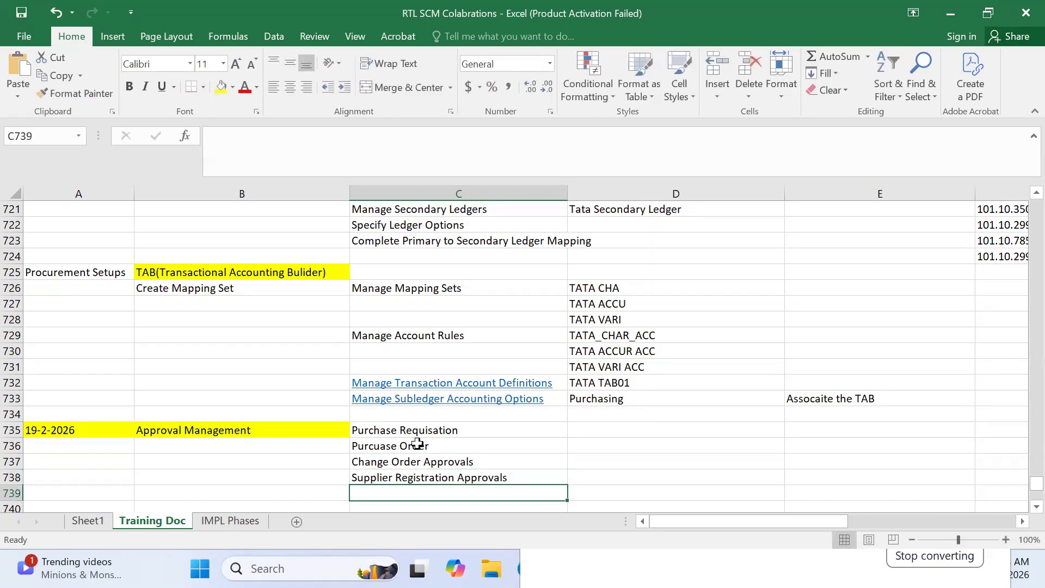
type("Supplier ")
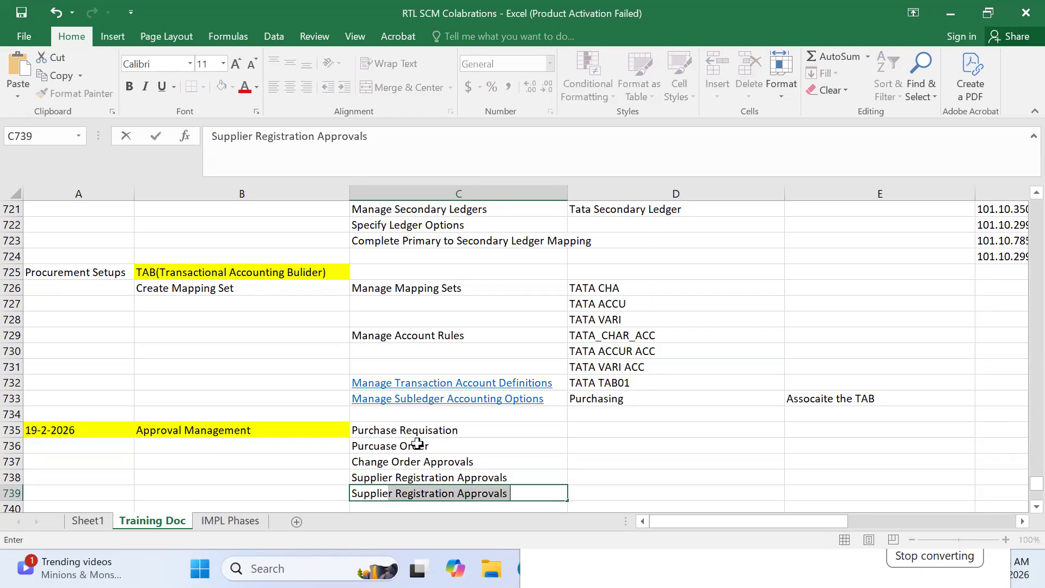
type("Negotiat")
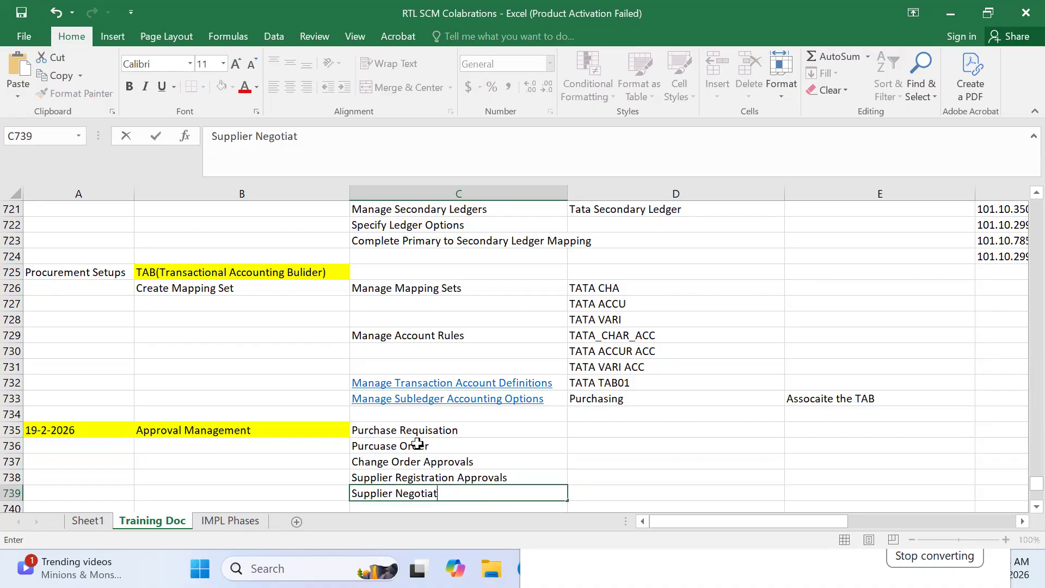
type("ion APprovals")
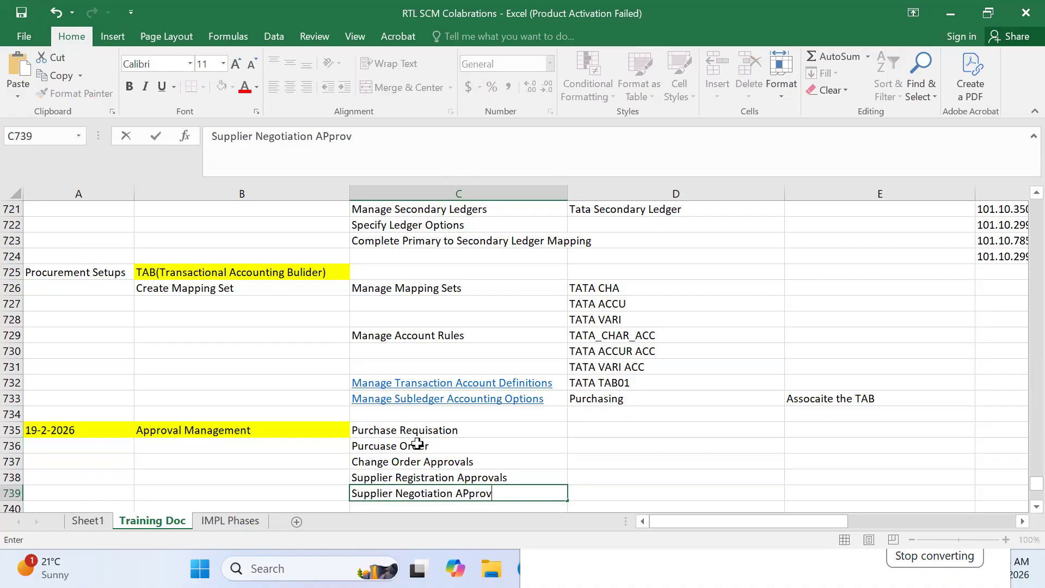
key("Return")
key("Return")
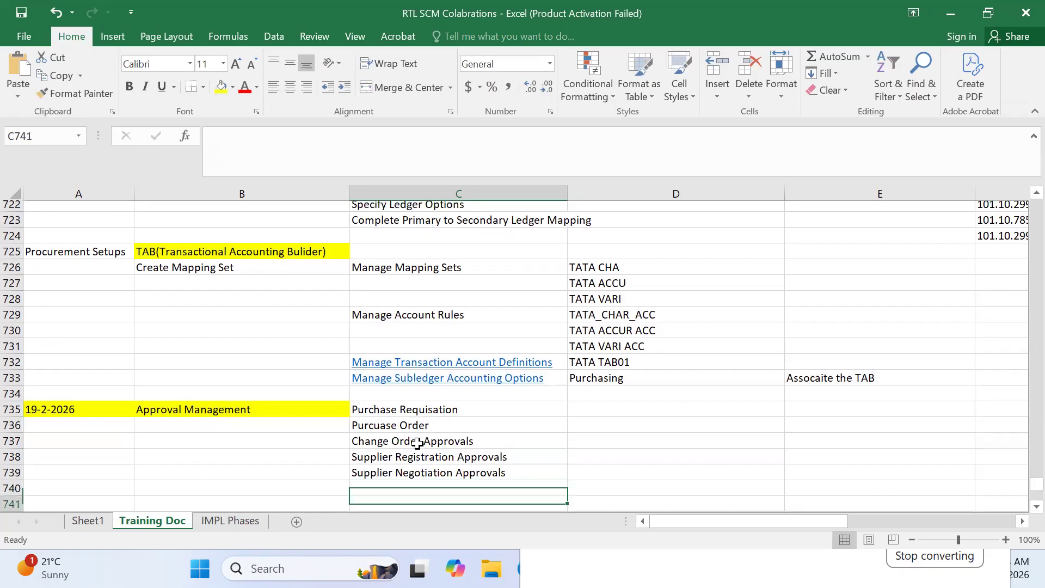
scroll(416, 442, "down", 1)
key("Down")
key("Down")
key("Up")
key("Up")
key("Up")
key("Up")
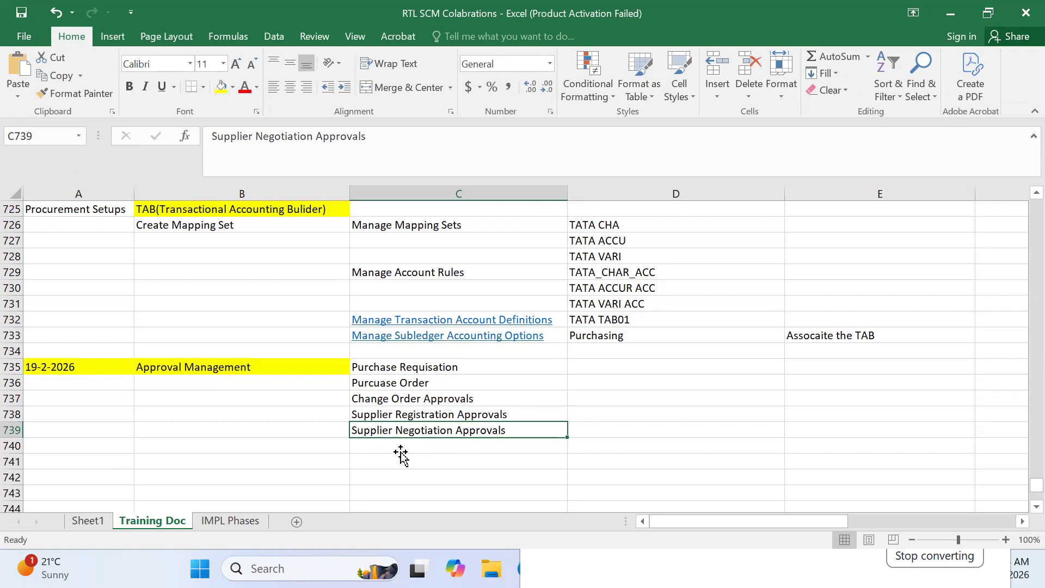
key("Down")
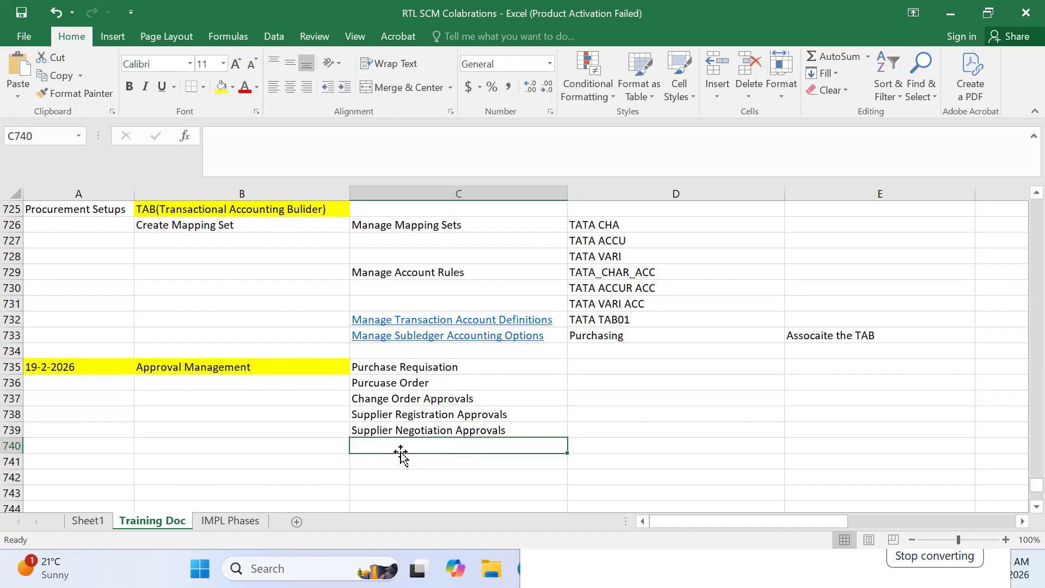
left_click(376, 366)
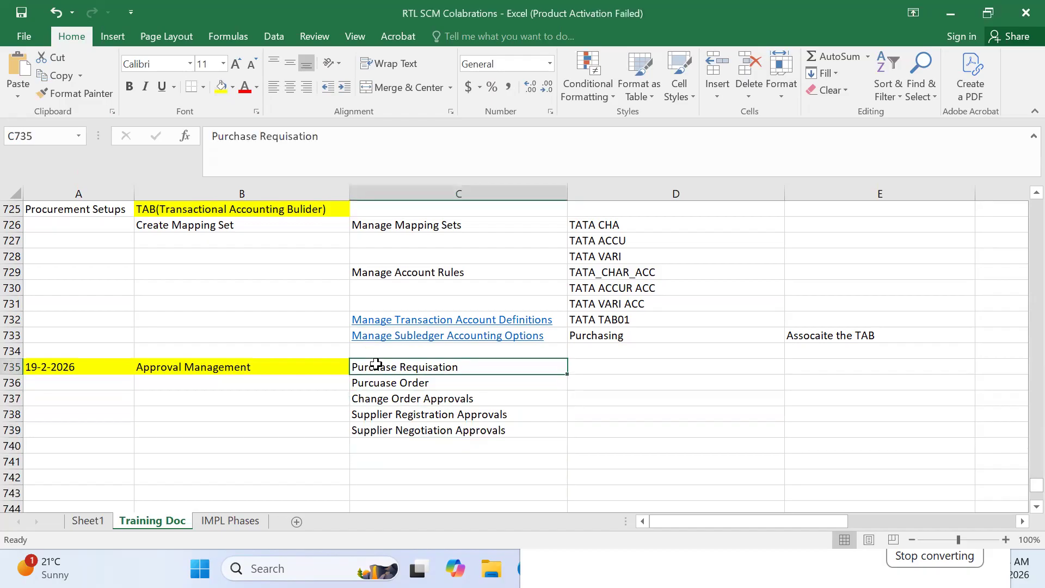
left_click(393, 394)
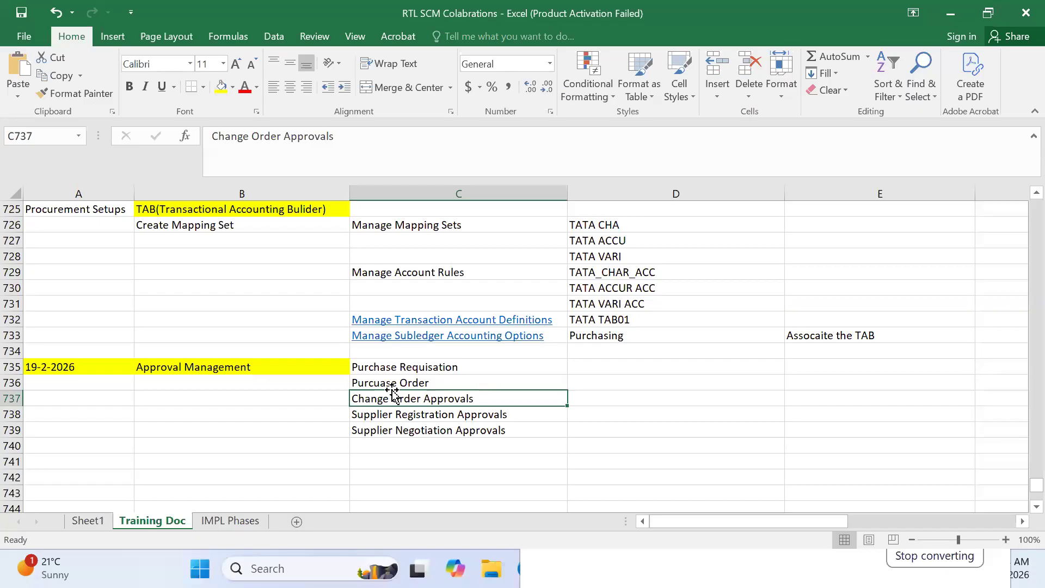
left_click(431, 366)
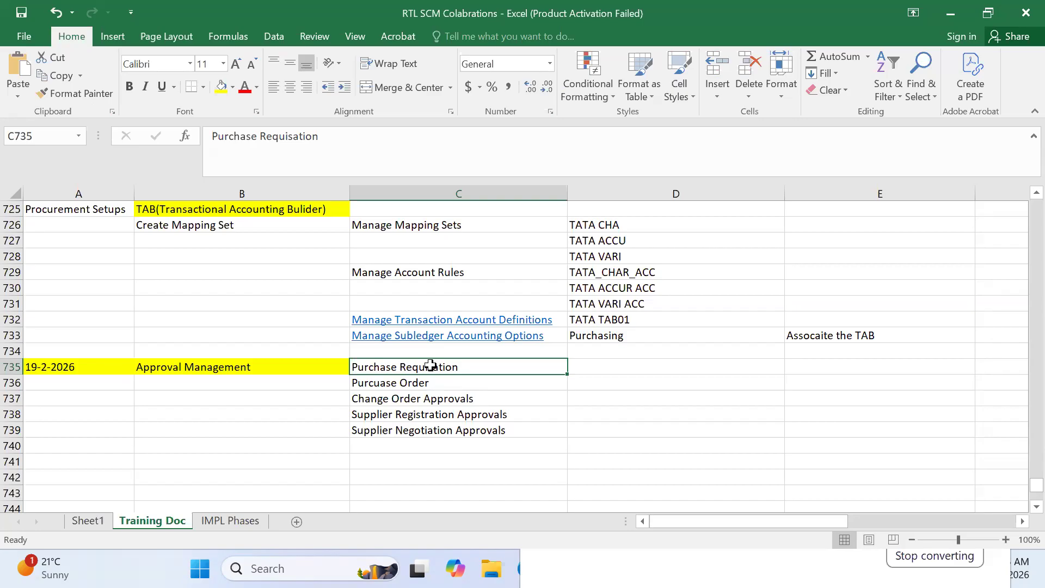
left_click(434, 379)
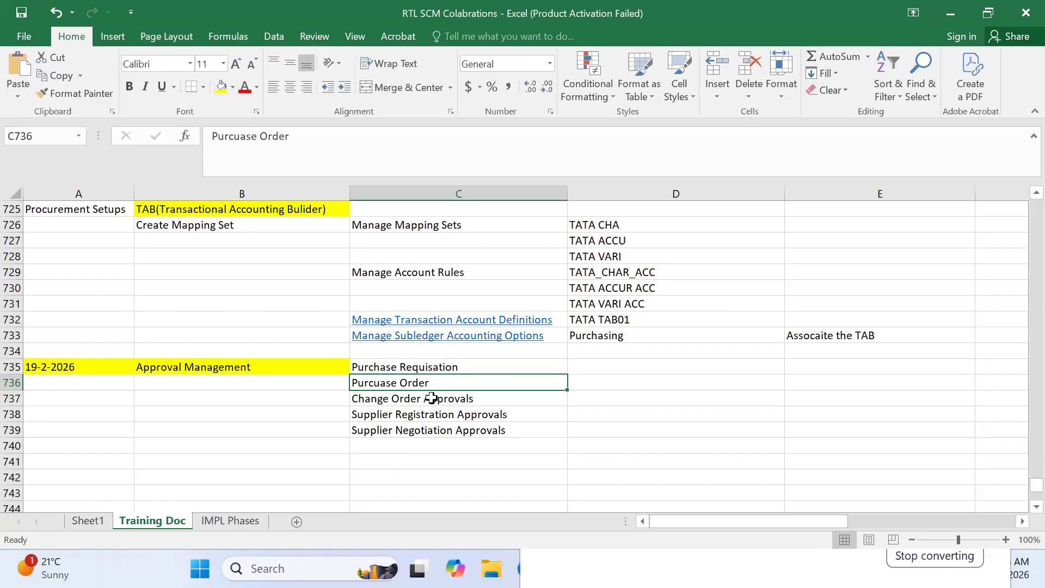
left_click(1023, 8)
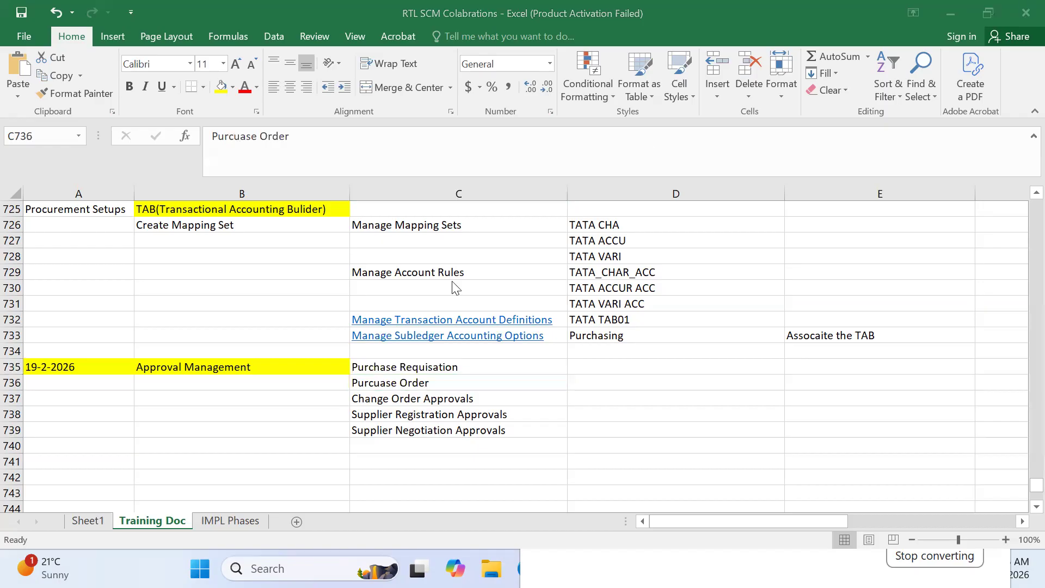
left_click(411, 413)
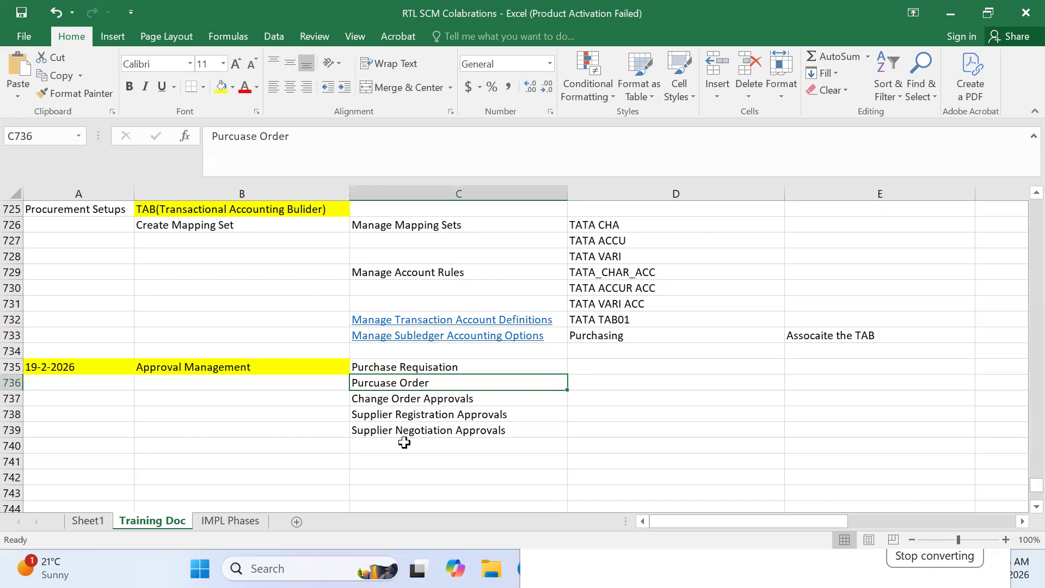
left_click(406, 431)
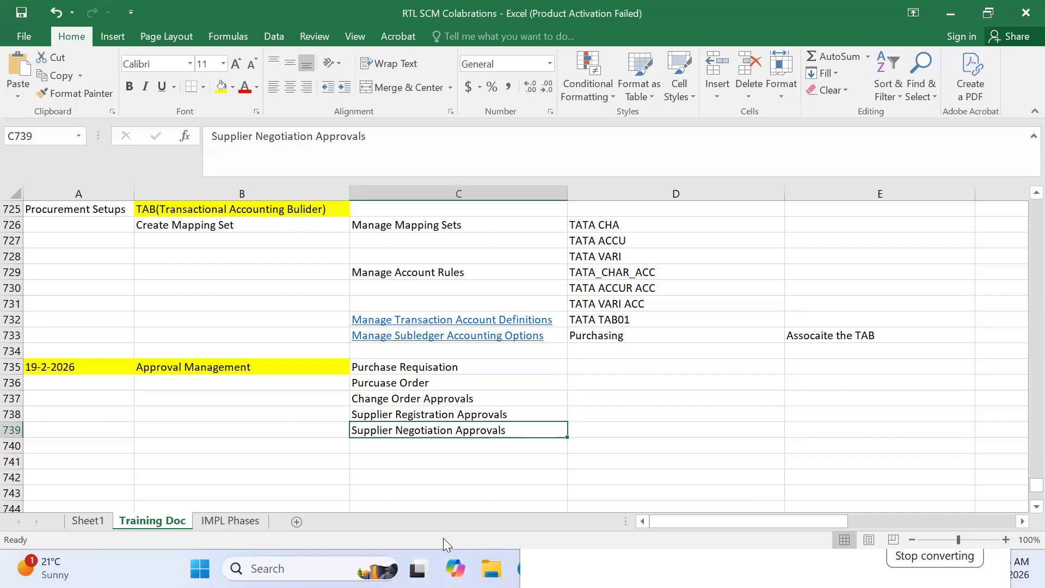
Step: Return to the Oracle Cloud sign-in page and sign in with the saved demo username and credentials
left_click(778, 567)
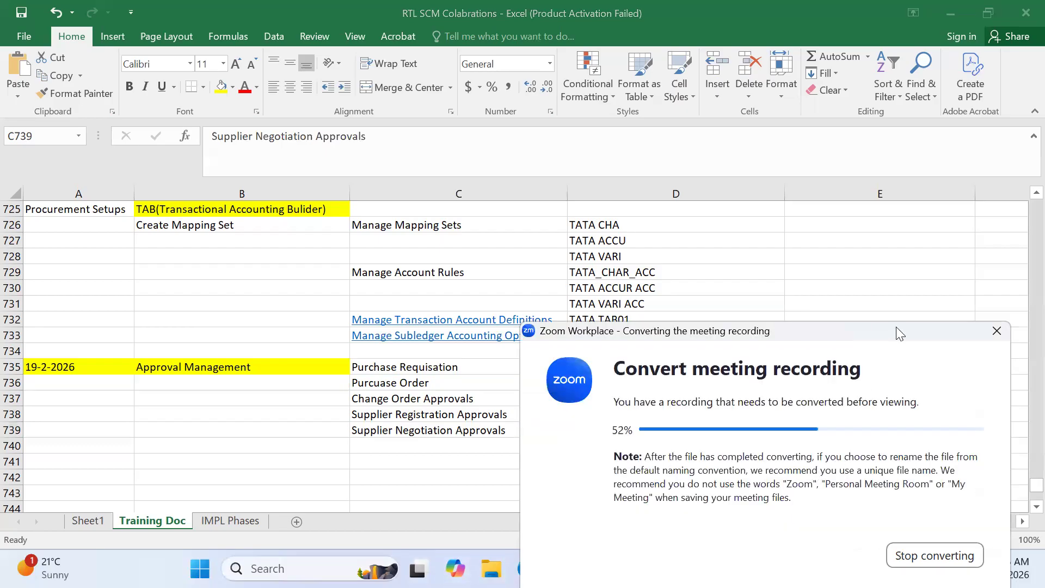
left_click_drag(896, 326, 1044, 213)
left_click(671, 568)
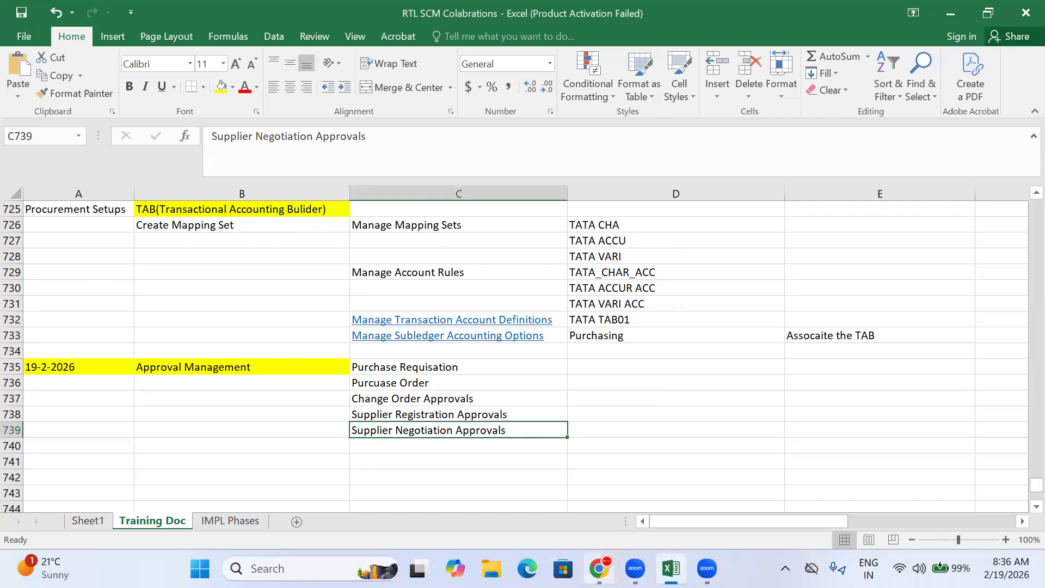
left_click(598, 568)
left_click(467, 285)
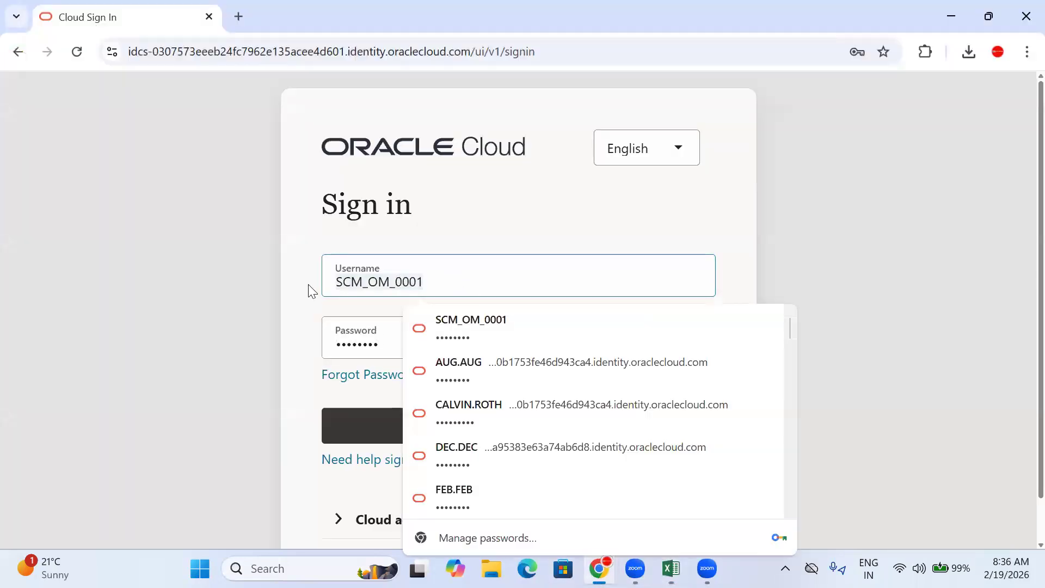
key("ctrl+a")
key("BackSpace")
type("SC")
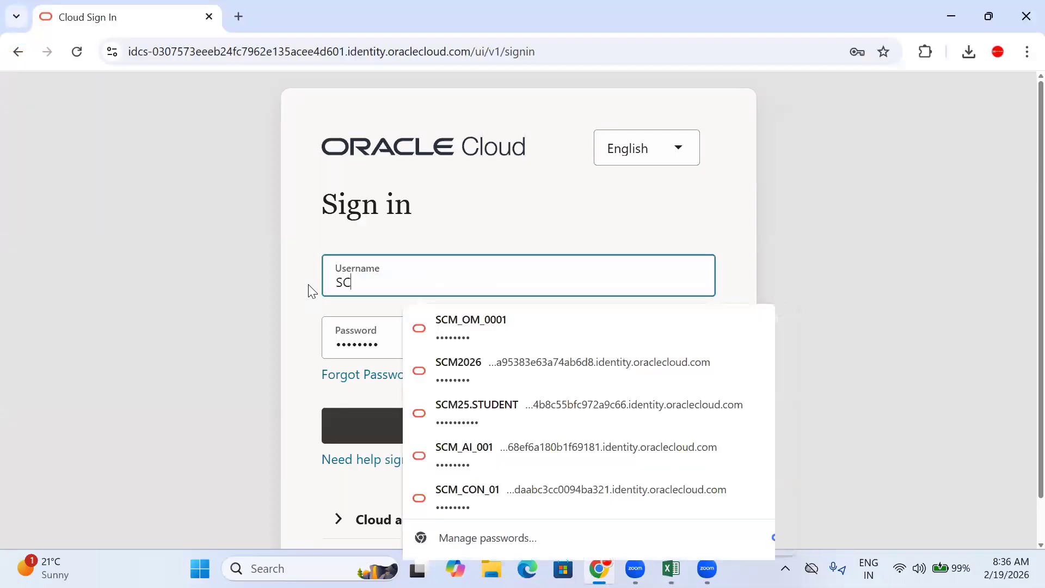
type("M_FEB_001")
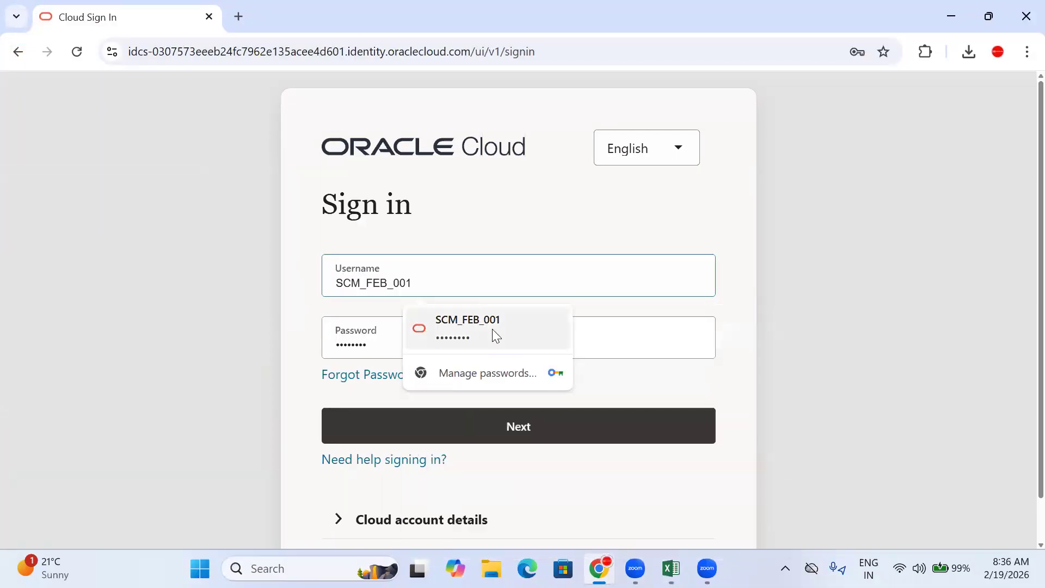
left_click(493, 330)
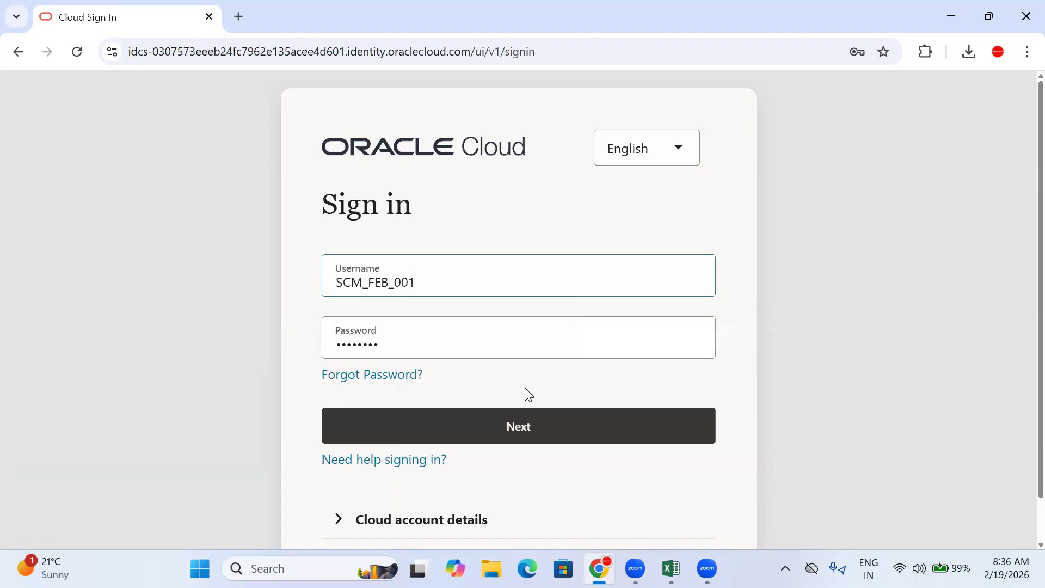
left_click(550, 436)
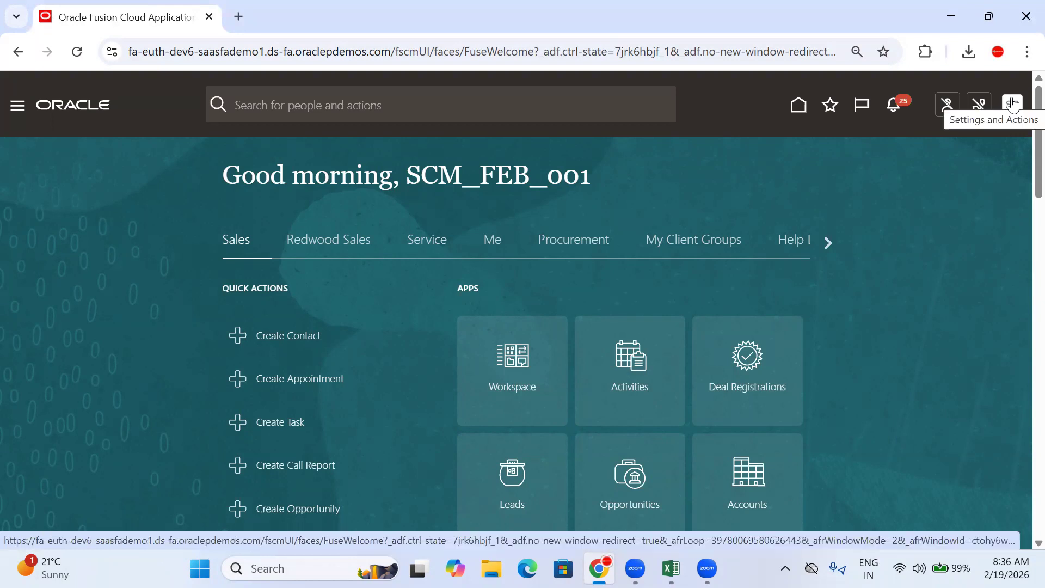
Step: Switch to Procurement and open Setup and Maintenance at the Approval Management functional area
left_click(598, 239)
scroll(646, 349, "down", 3)
scroll(641, 331, "up", 3)
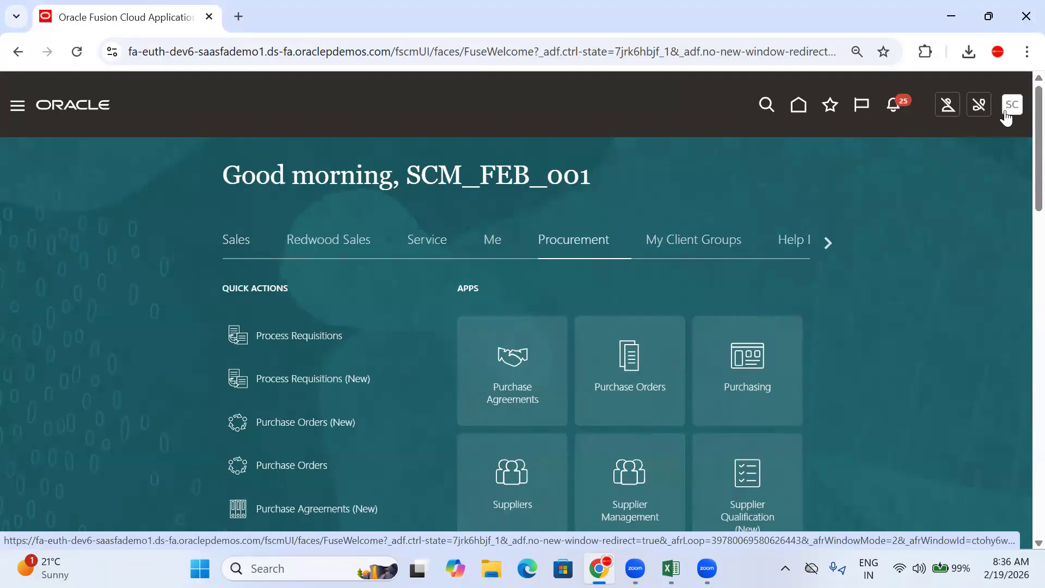
left_click(1007, 116)
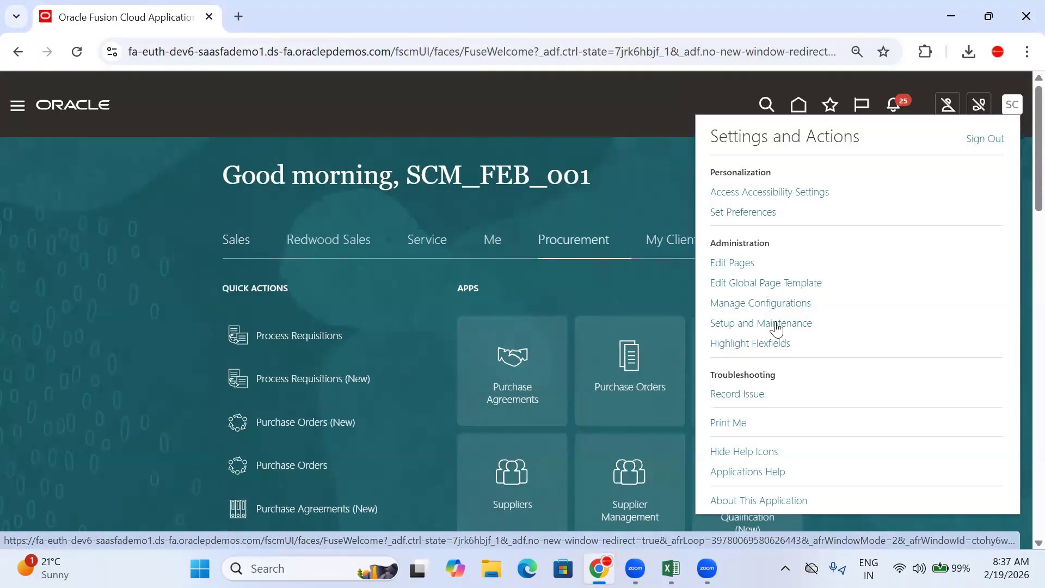
left_click(775, 323)
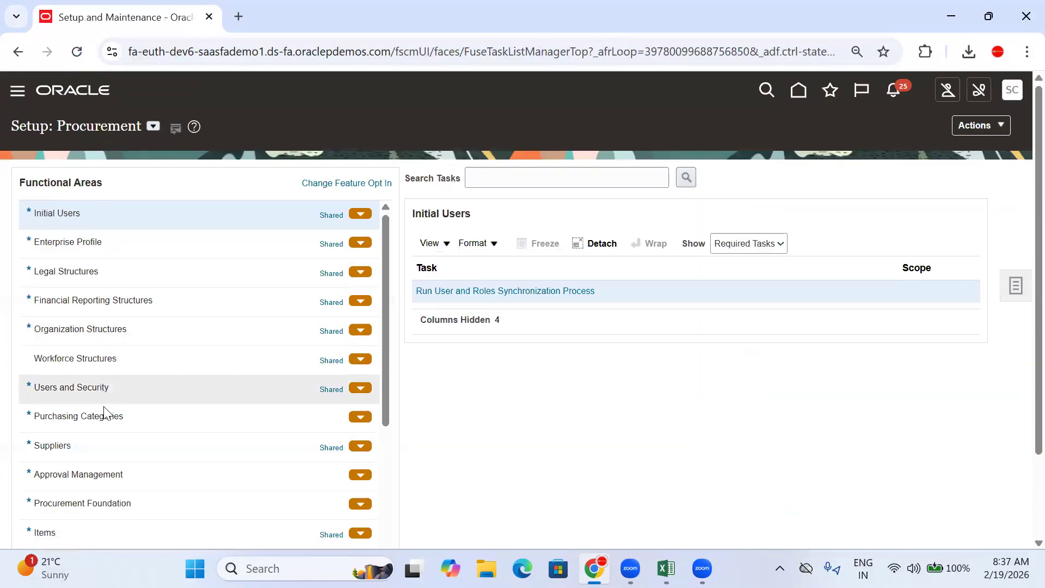
scroll(522, 422, "down", 2)
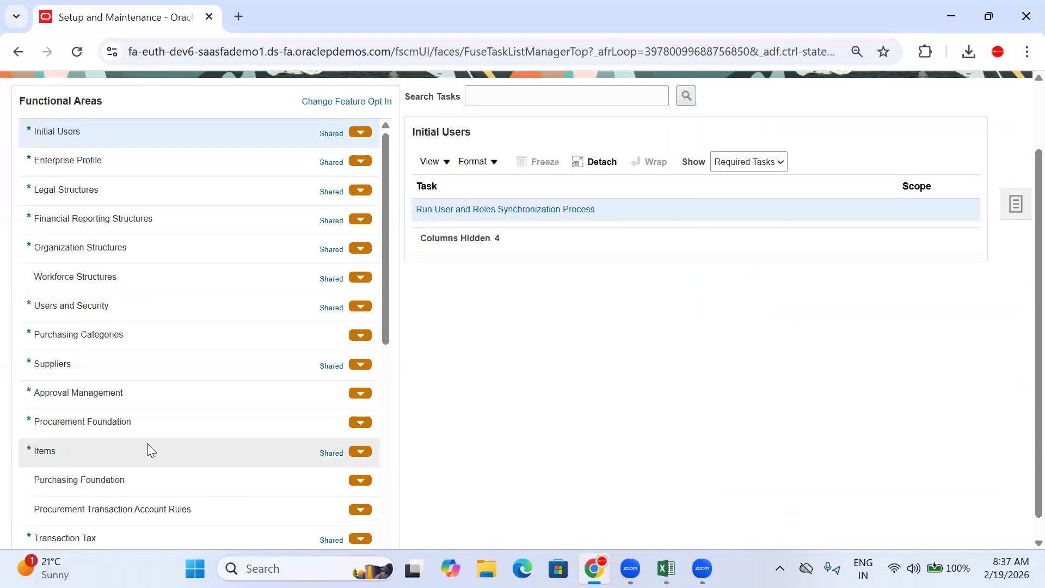
left_click(128, 392)
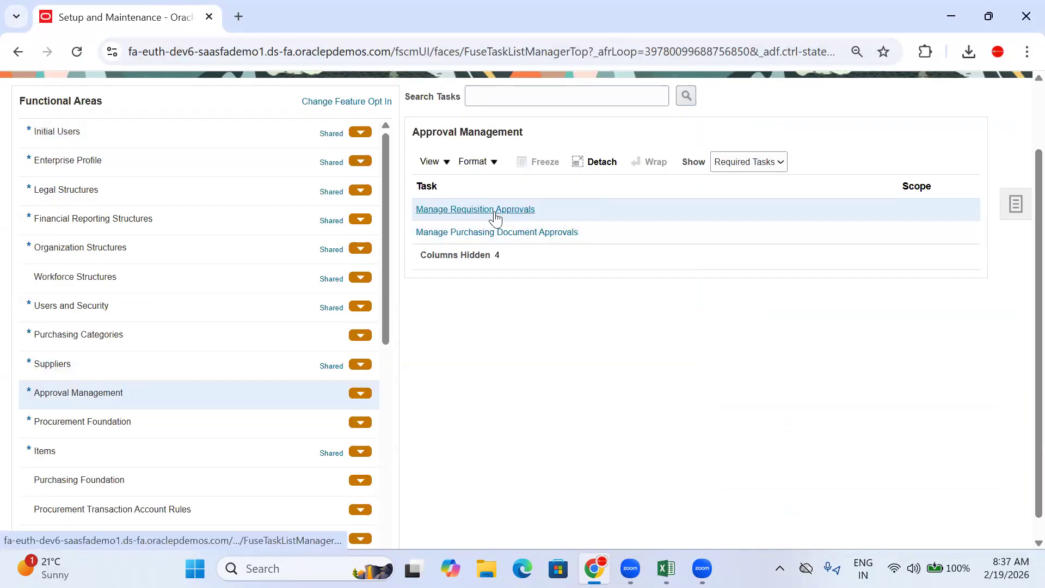
left_click(750, 166)
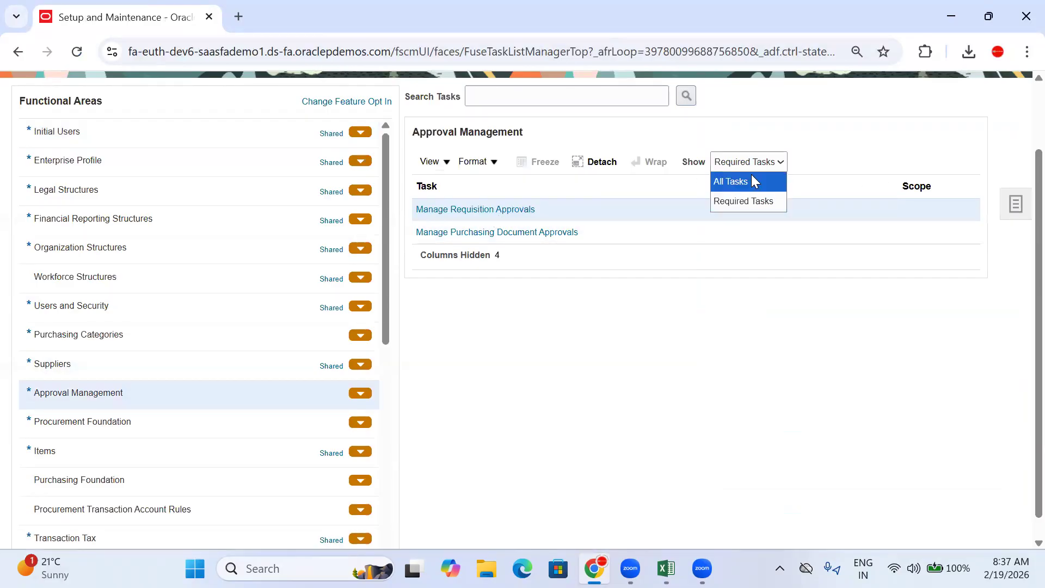
Step: Show all Approval Management tasks instead of only the required ones
left_click(752, 180)
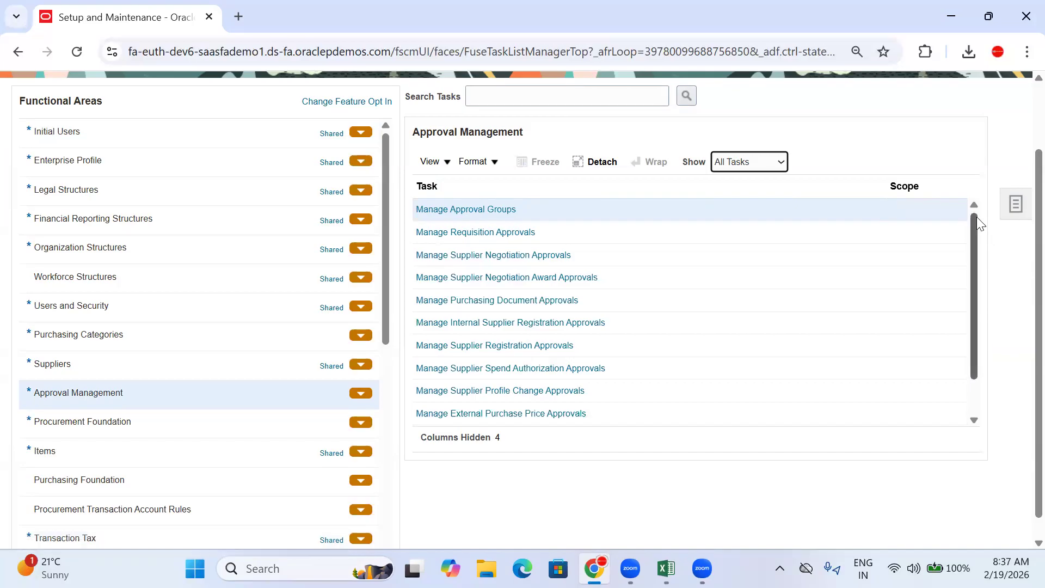
scroll(976, 217, "down", 1)
scroll(977, 278, "down", 1)
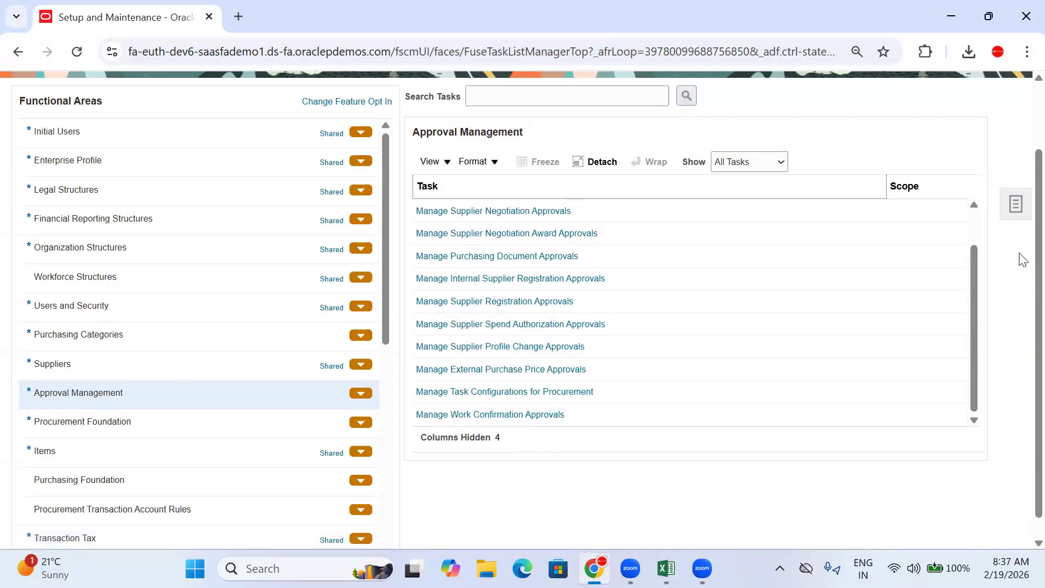
left_click_drag(977, 265, 976, 204)
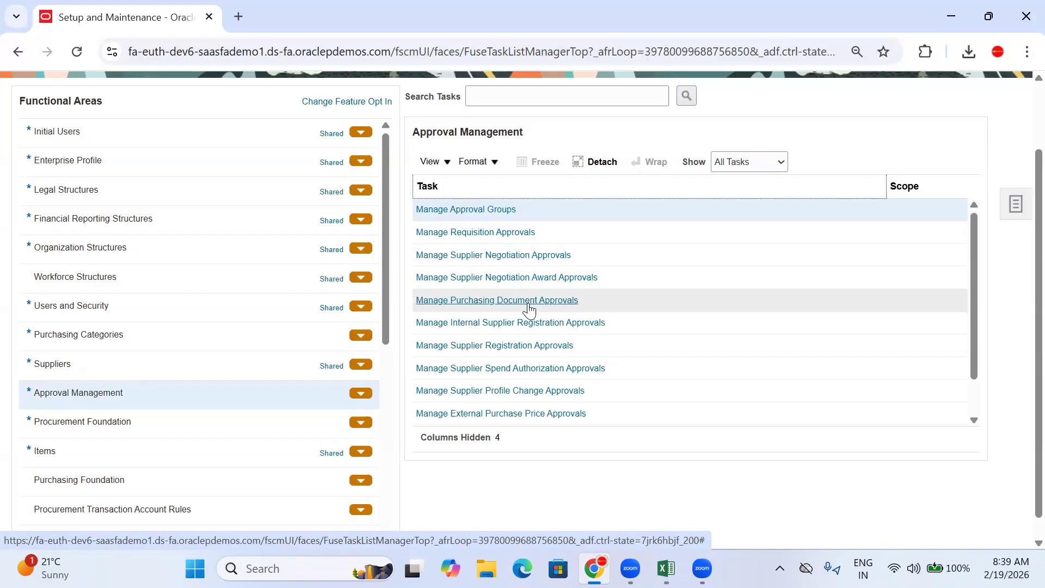
Step: Copy the Manage Purchasing Document Approvals task name and go back to the Excel workbook
left_click(601, 298)
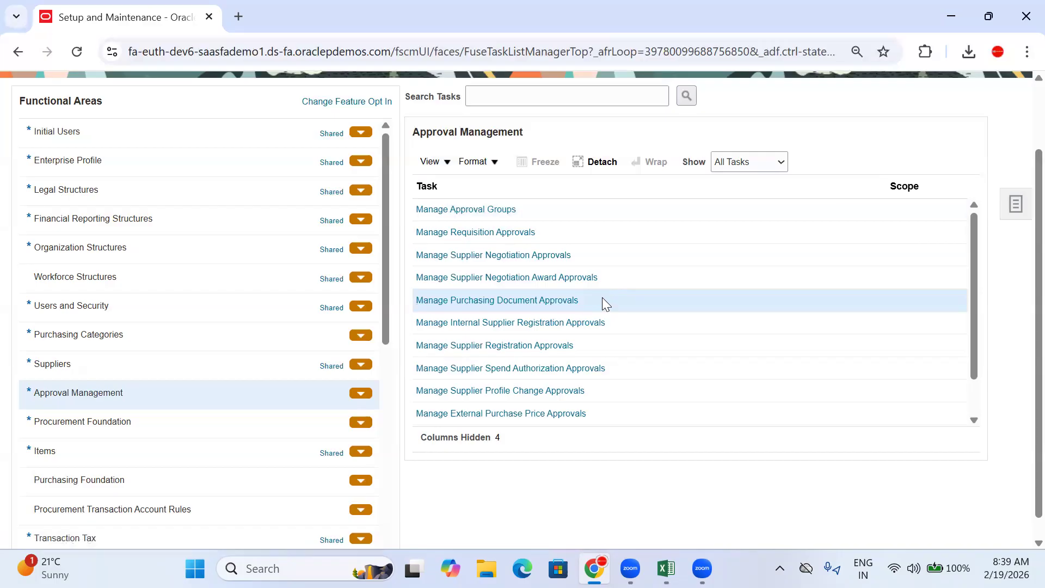
left_click_drag(593, 297, 412, 298)
key("ctrl+c")
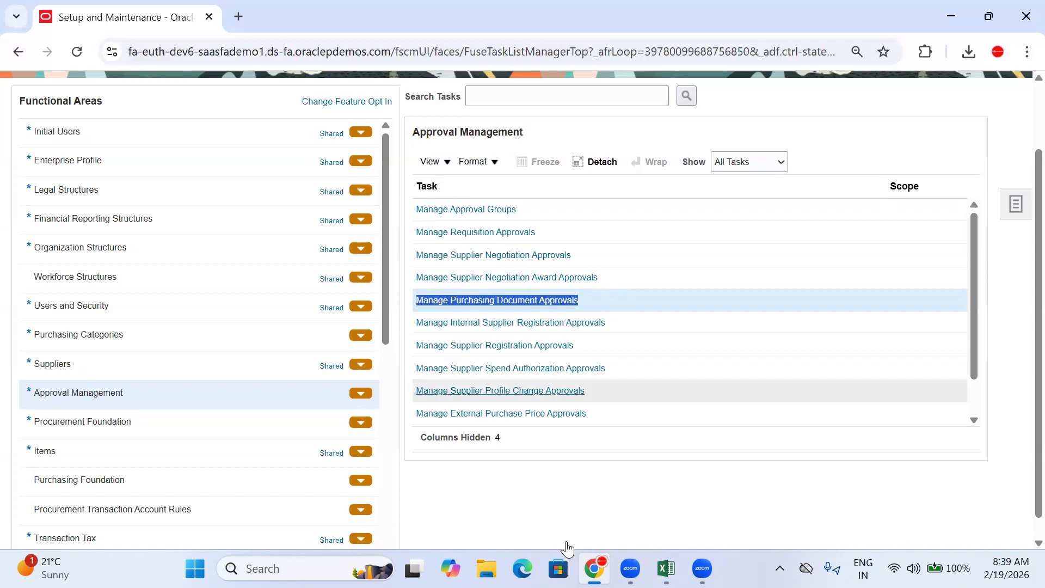
left_click(666, 569)
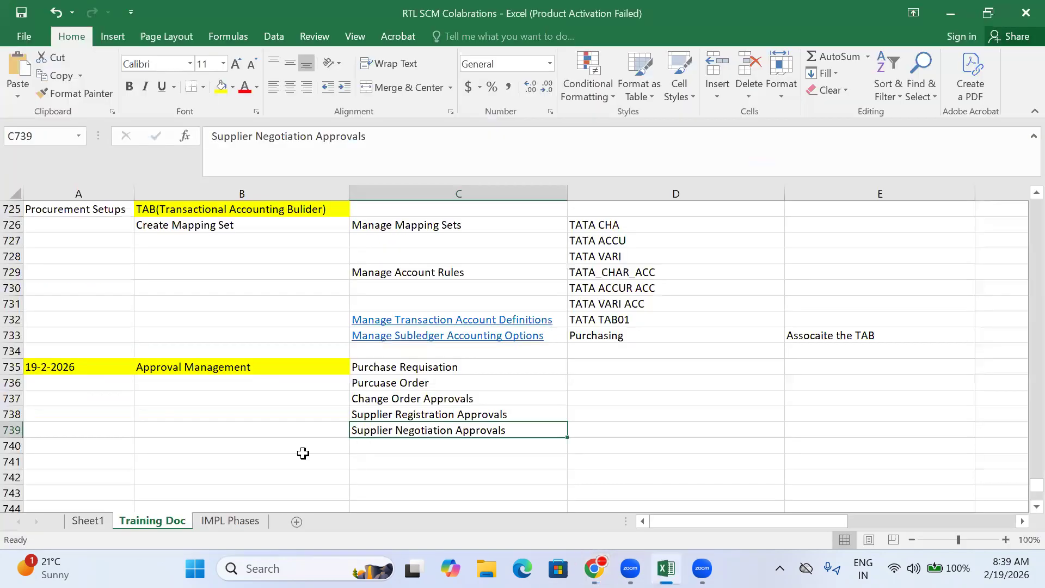
Step: Paste the Manage Purchasing Document Approvals link into C741, then return to Oracle Fusion
left_click(202, 463)
left_click(377, 459)
key("ctrl+v")
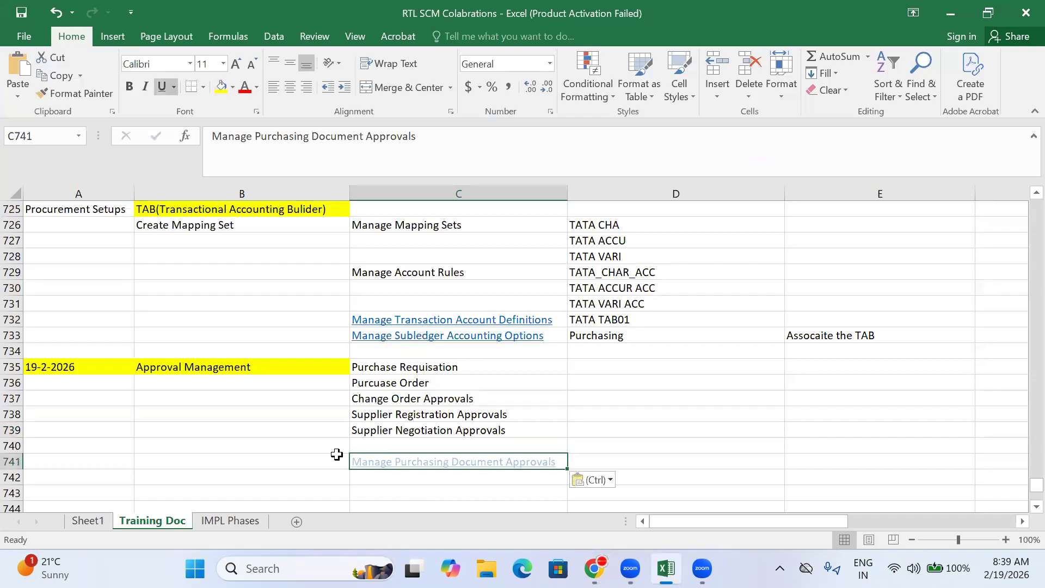
left_click(329, 457)
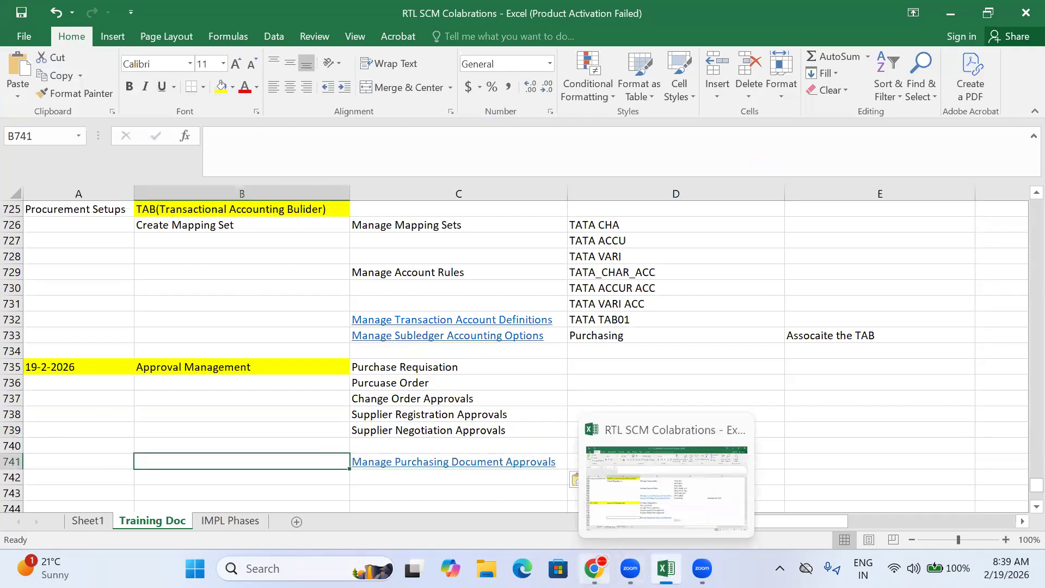
left_click(594, 568)
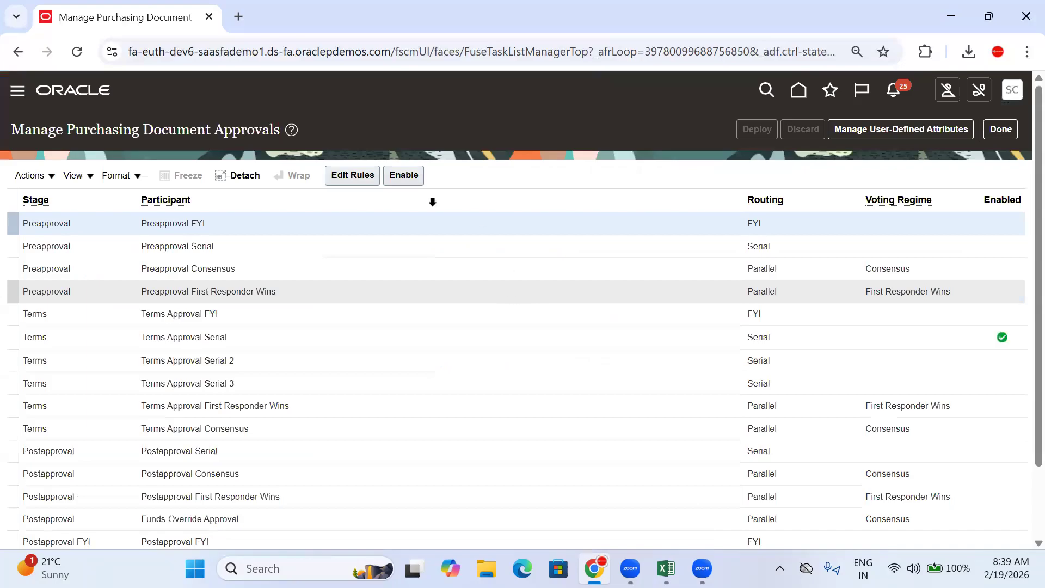
Step: Inspect the Stage, Participant, Routing, Voting Regime and Enabled columns of the approvals list
scroll(188, 265, "down", 2)
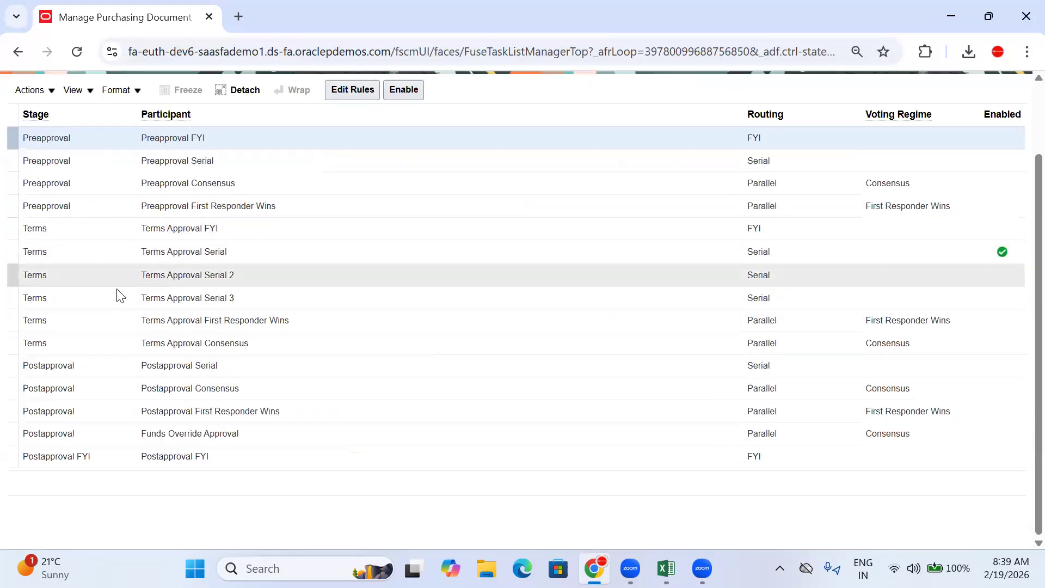
scroll(119, 296, "up", 2)
left_click(42, 199)
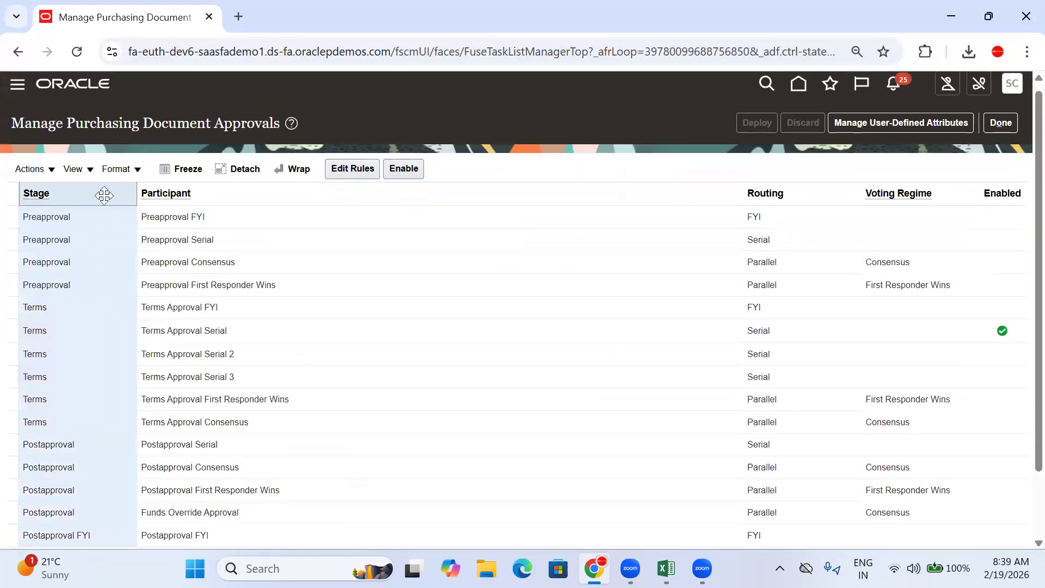
left_click(176, 194)
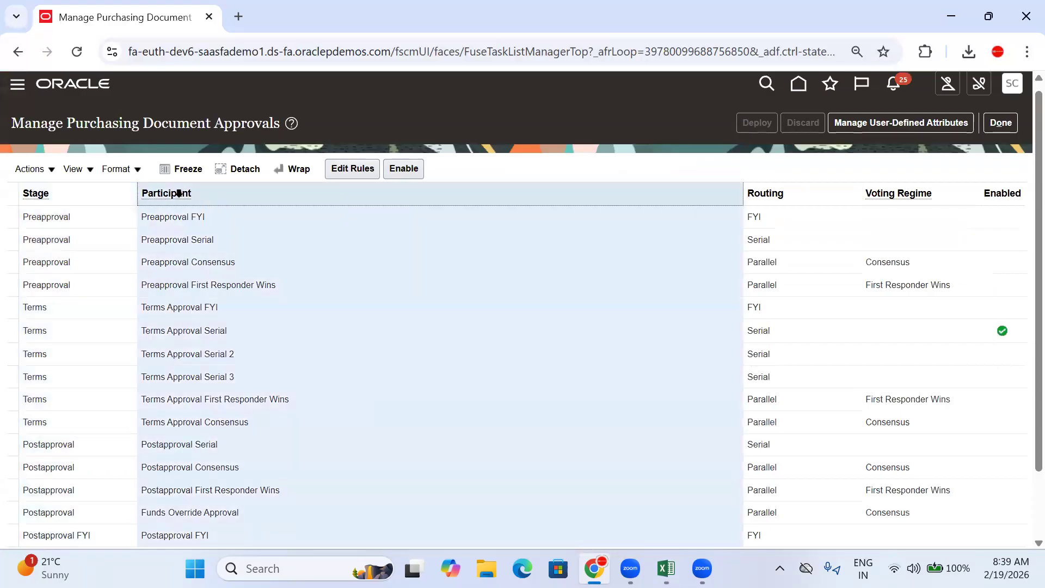
left_click(772, 193)
left_click(901, 193)
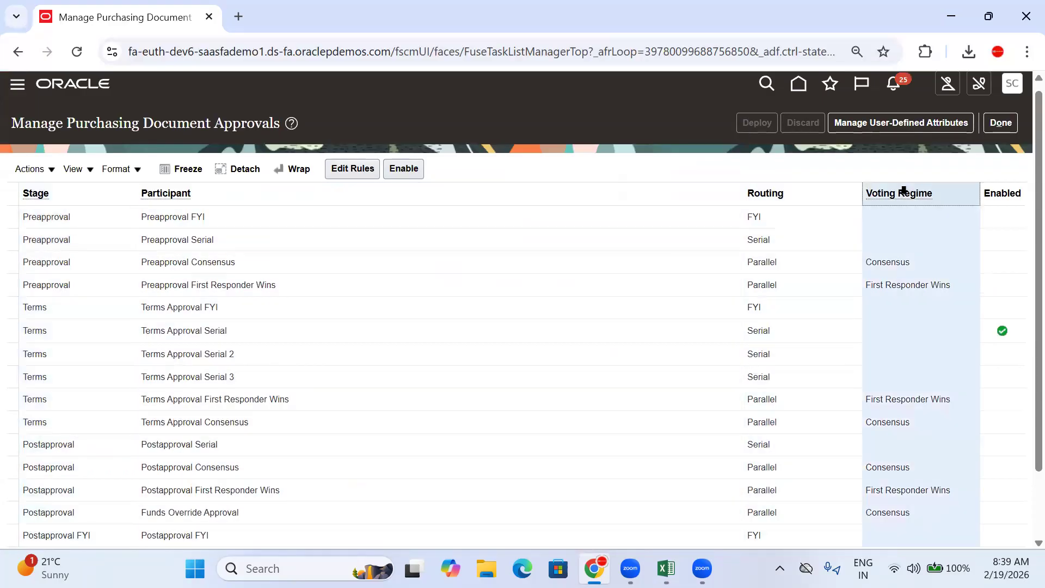
left_click(1000, 192)
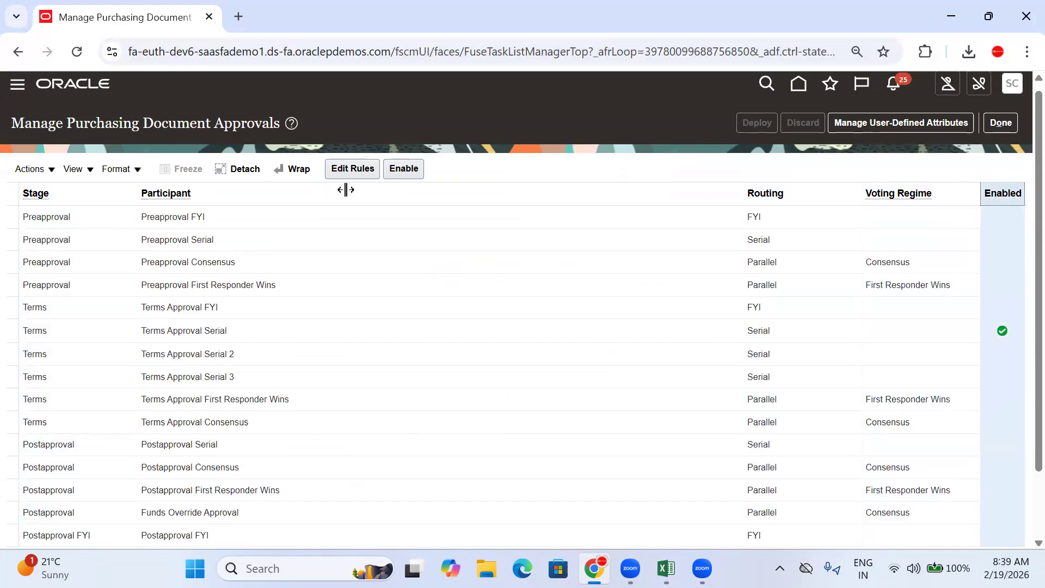
left_click(168, 246)
left_click(39, 191)
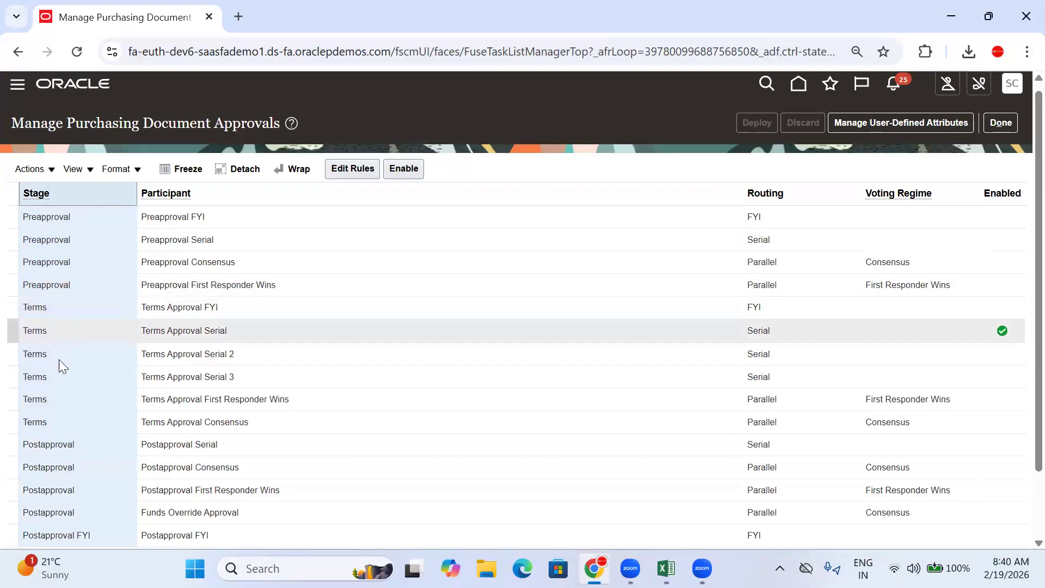
Step: Review the Preapproval FYI, Terms Approval Serial and Postapproval Serial rows, then go back to Excel
scroll(70, 424, "down", 2)
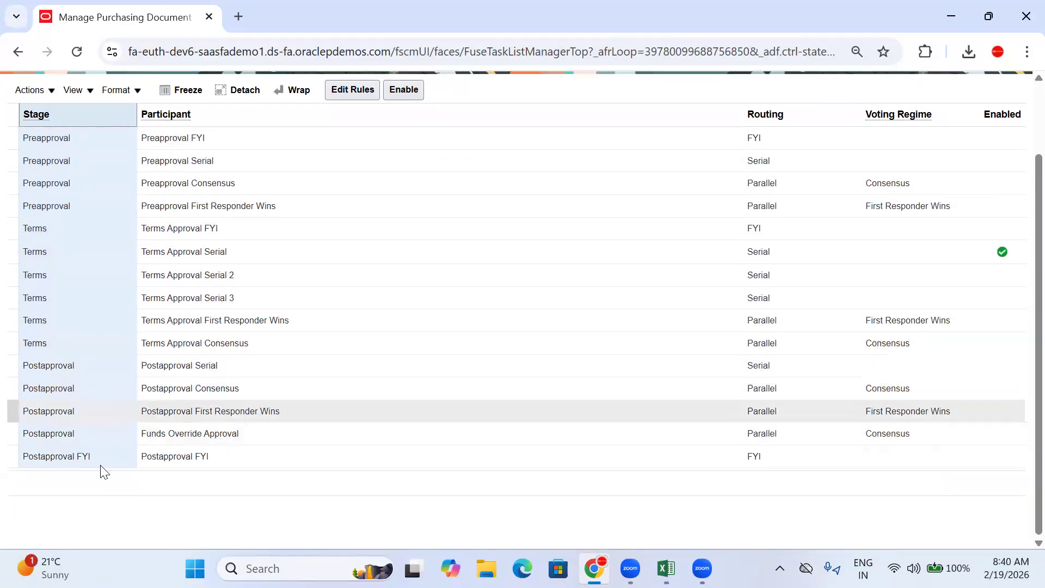
scroll(67, 349, "up", 2)
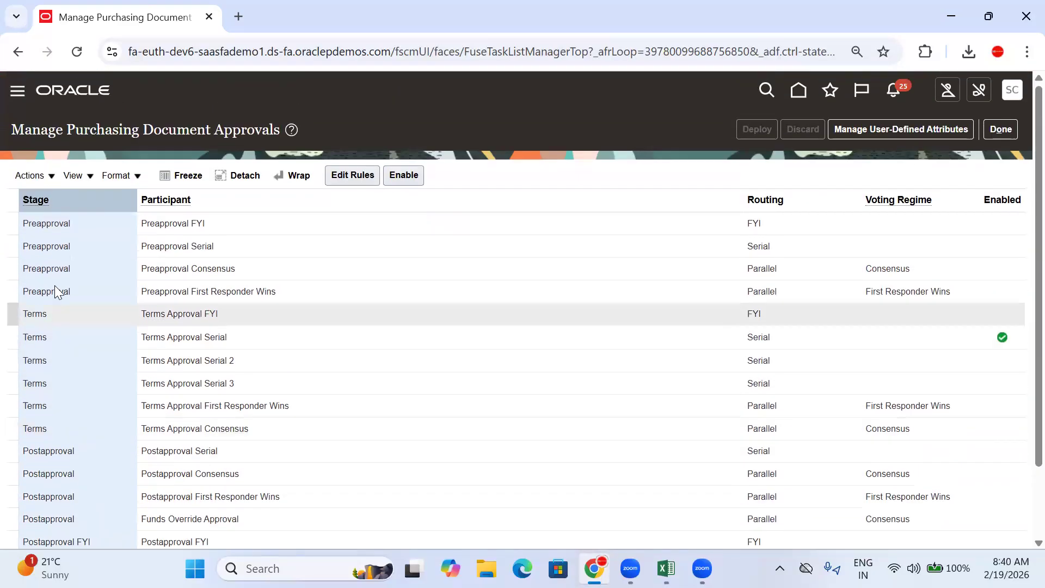
left_click(55, 224)
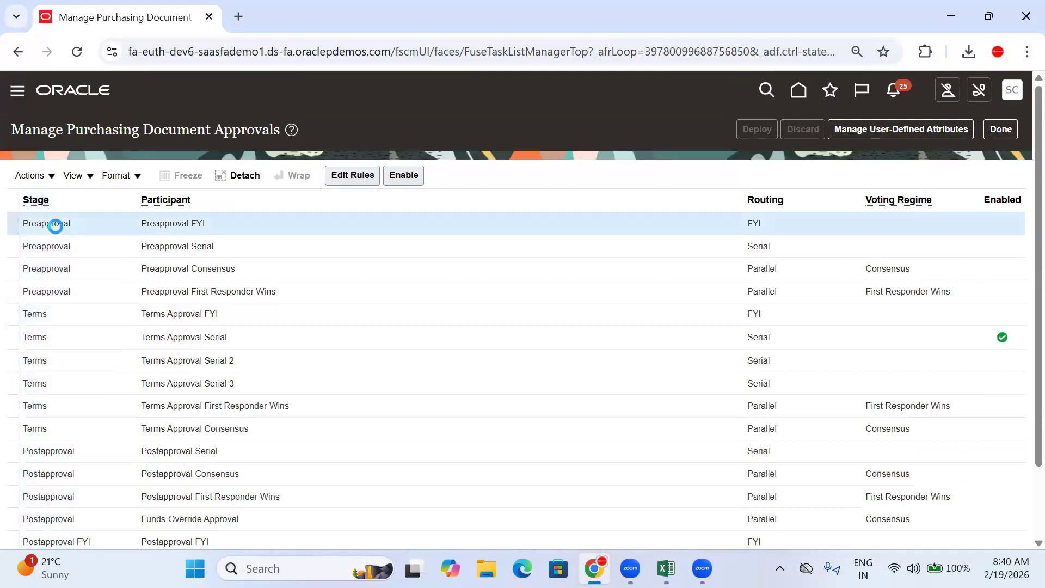
left_click(60, 336)
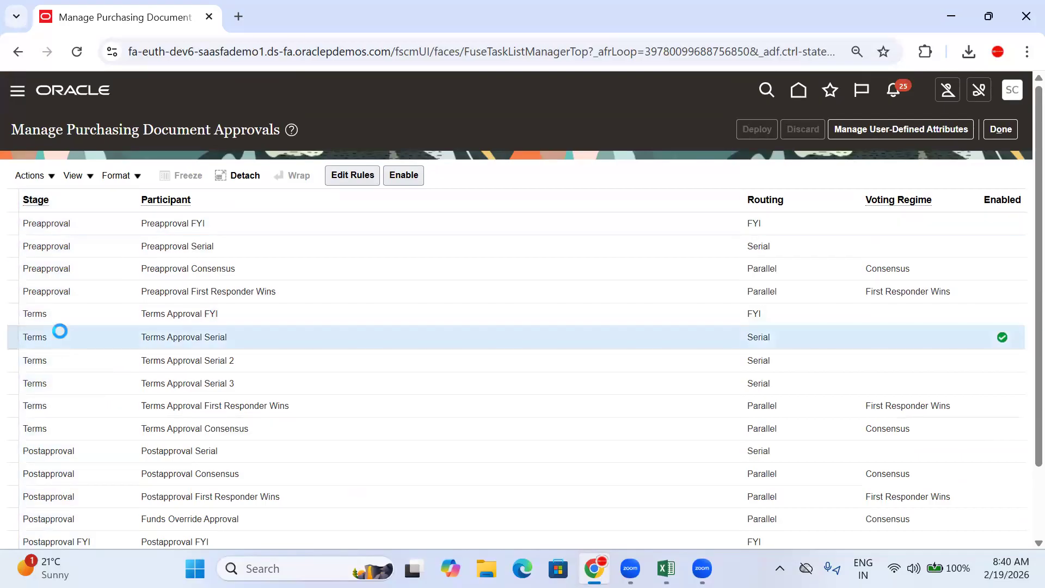
left_click(64, 452)
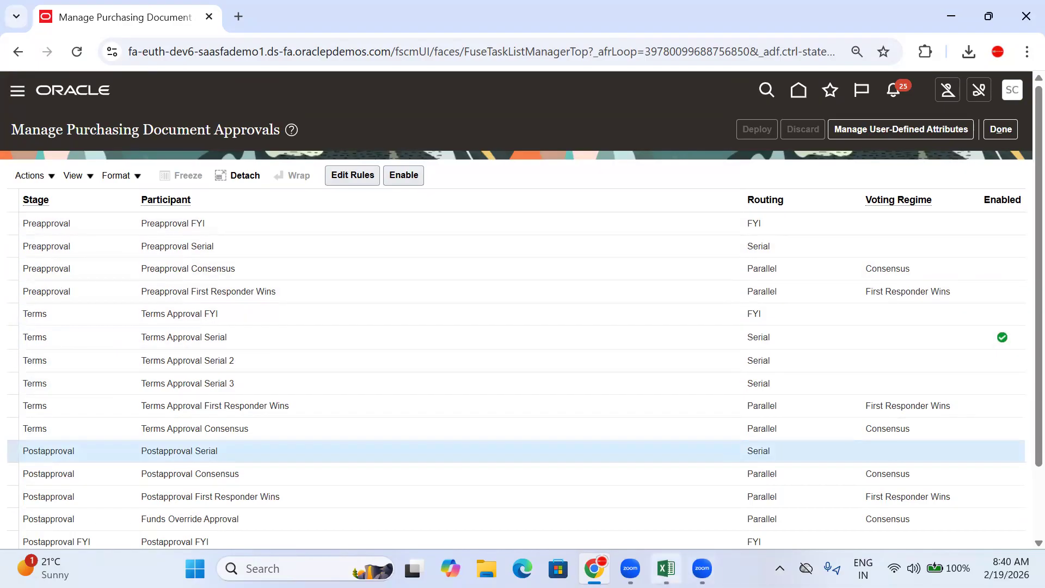
left_click(666, 568)
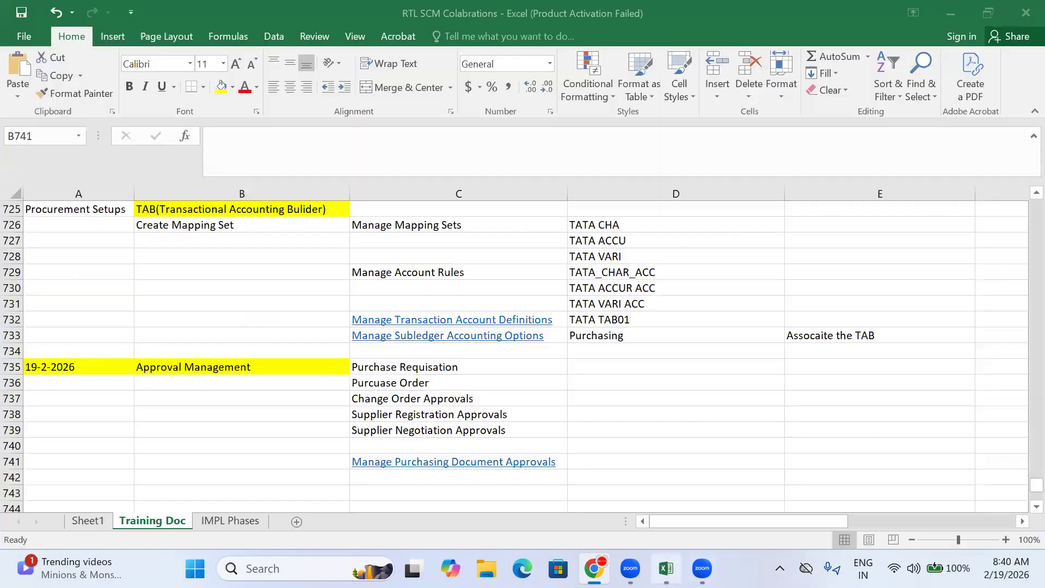
Step: Enter the stage names Preapproval and Terms in D741 and D742
left_click(637, 462)
scroll(654, 428, "down", 1)
scroll(654, 428, "down", 2)
key("ctrl+v")
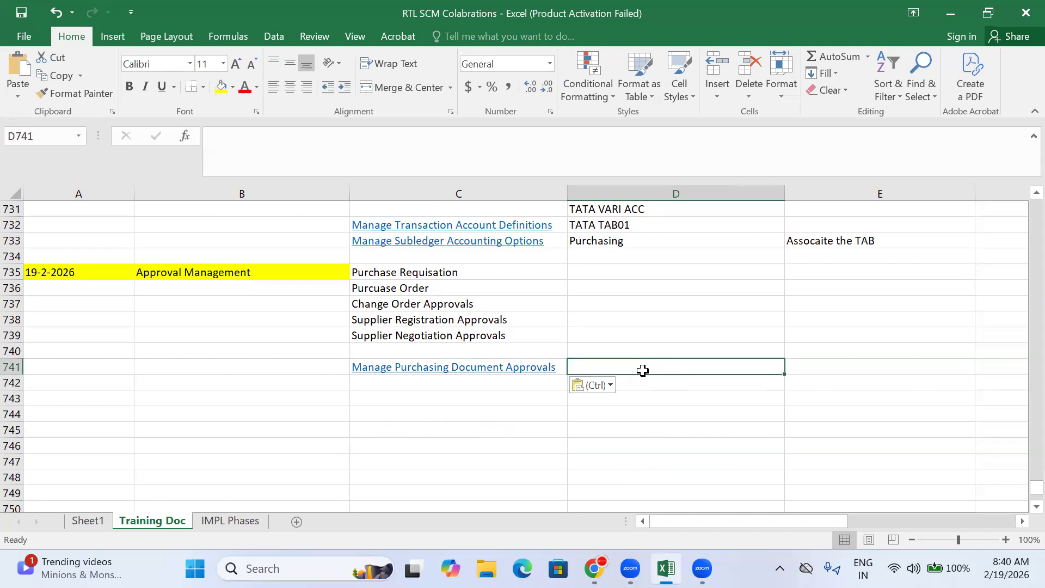
type("Pre")
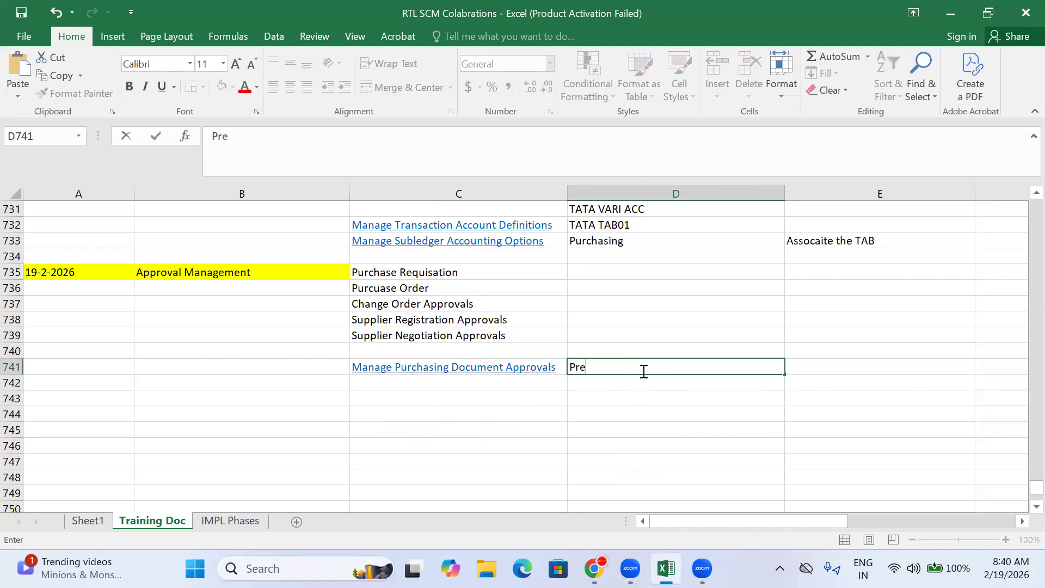
type("approval")
key("Return")
type("Te")
key("BackSpace")
type("erms")
key("Return")
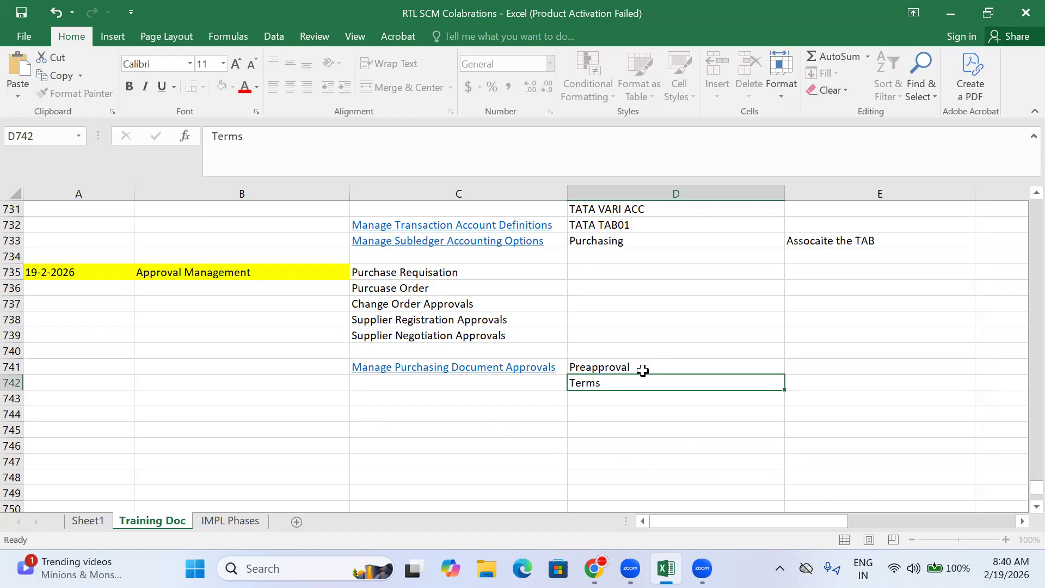
Step: Add Post Approvals as the third stage in D743
type("Post ")
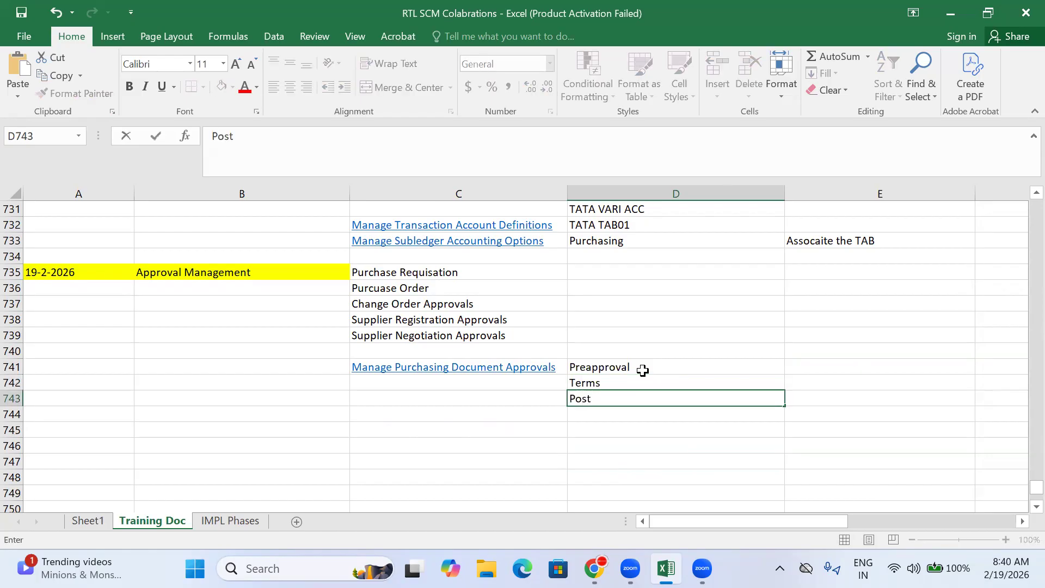
type("Approvals")
key("Return")
left_click(629, 401)
left_click(639, 366)
left_click(815, 369)
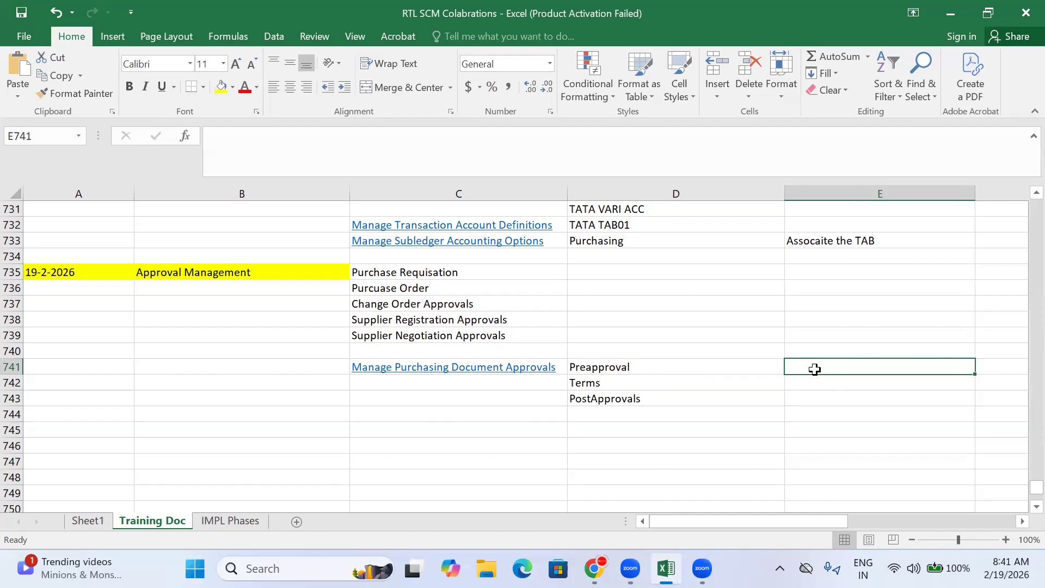
left_click(826, 381)
Step: Enter the threshold 1000 in E741 beside the Preapproval stage
left_click(819, 365)
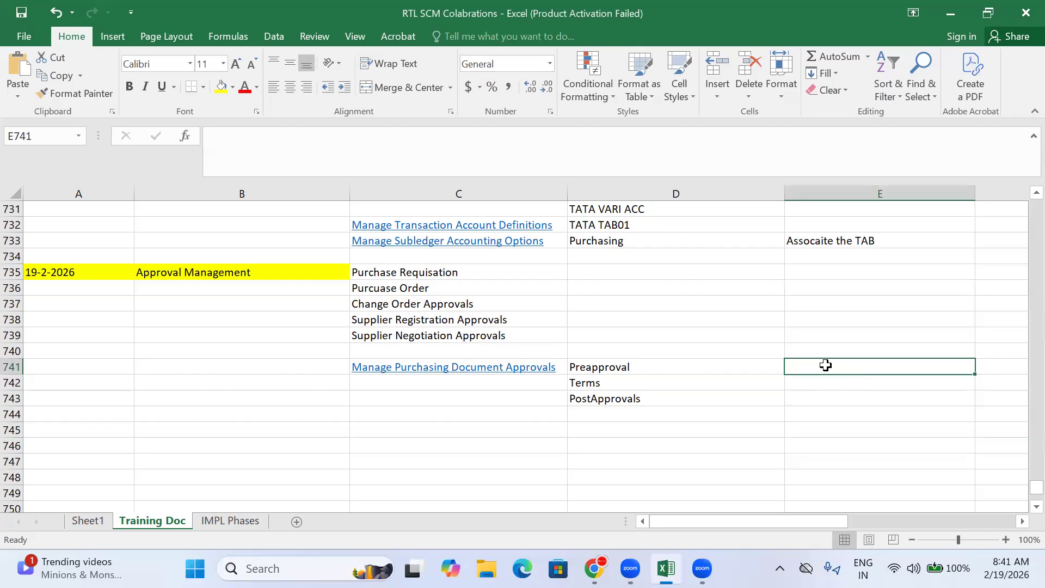
type("1000")
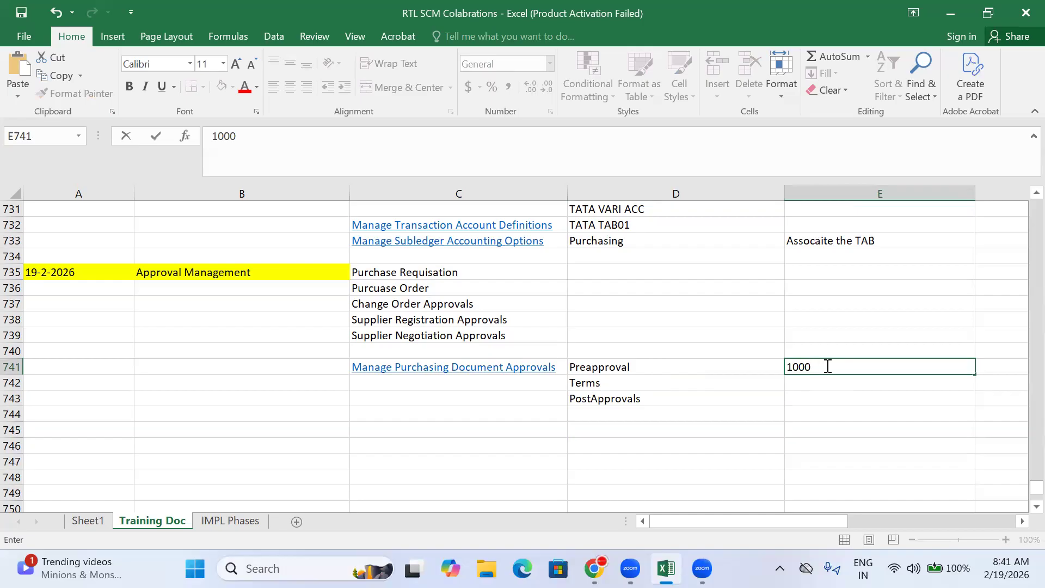
left_click(751, 383)
left_click(682, 369)
key("Right")
key("Right")
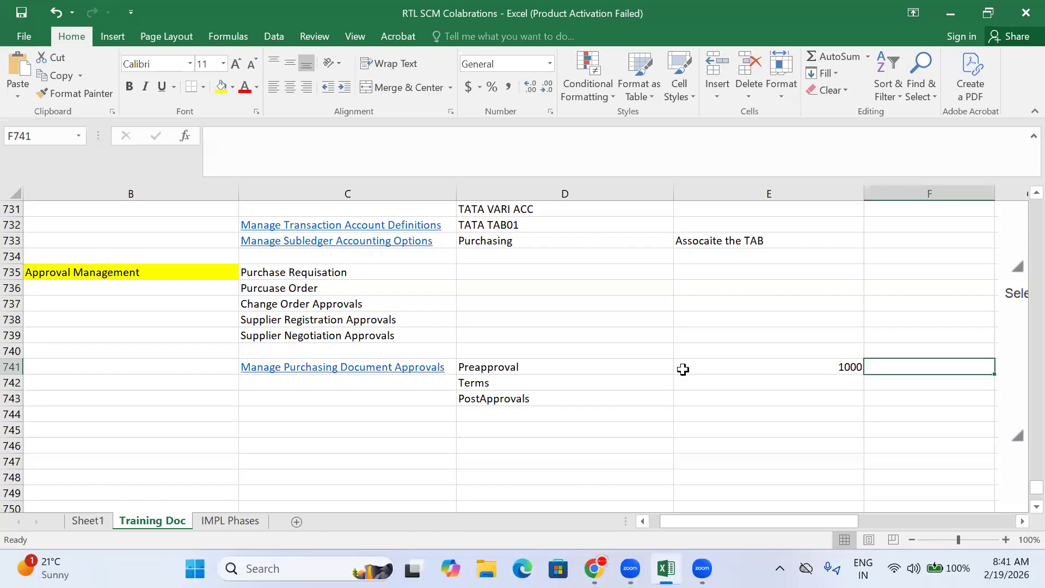
left_click(746, 361)
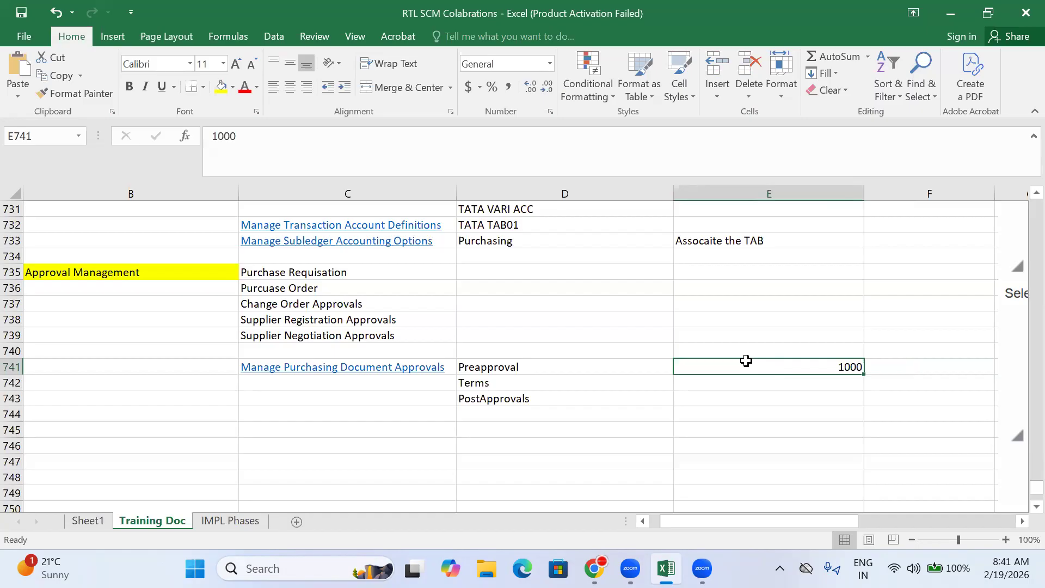
left_click(777, 384)
left_click(819, 366)
left_click(819, 384)
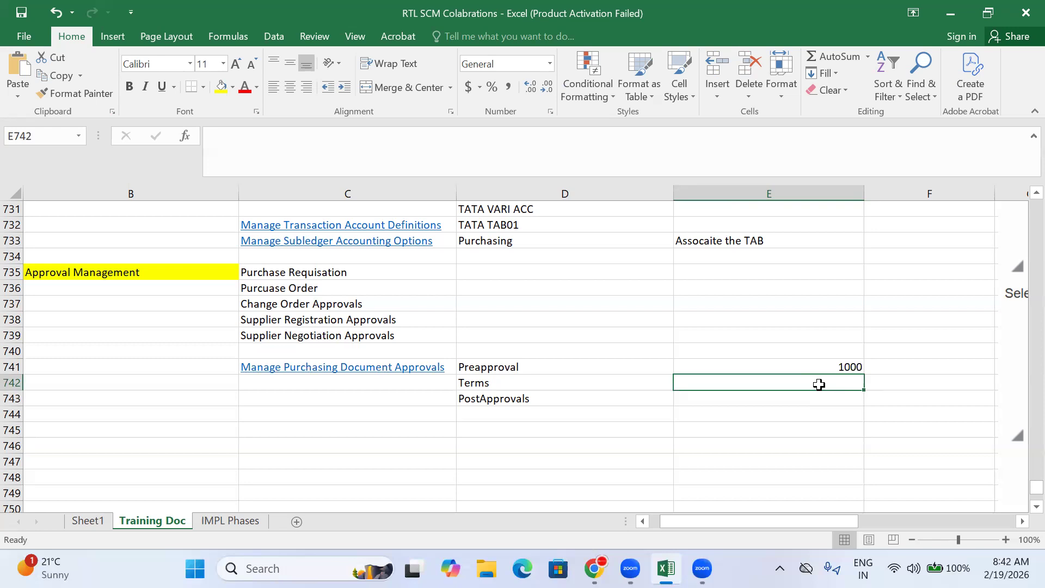
Step: Set the Terms threshold in E742 to 5000
type("5000")
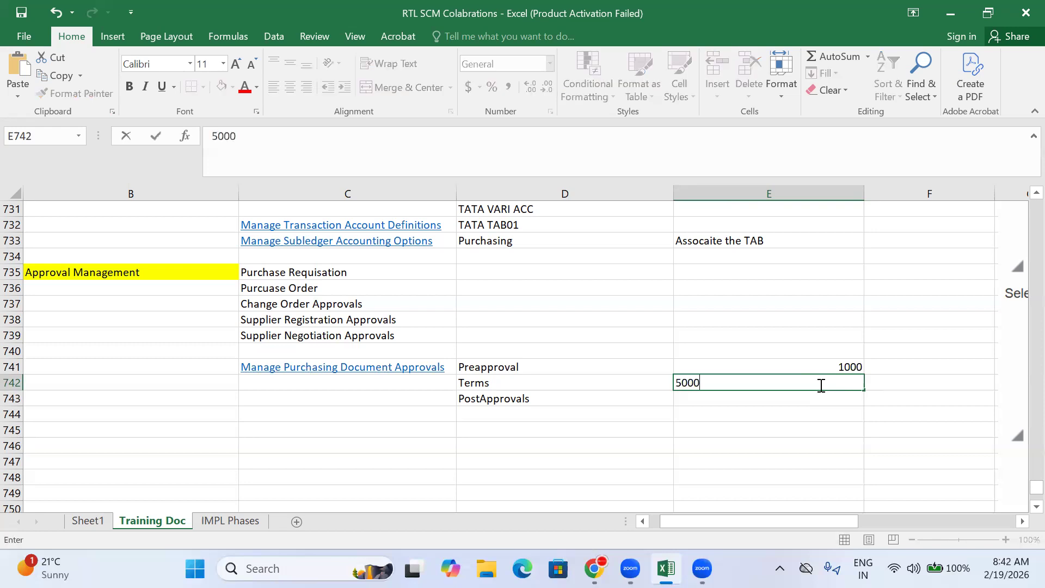
key("Return")
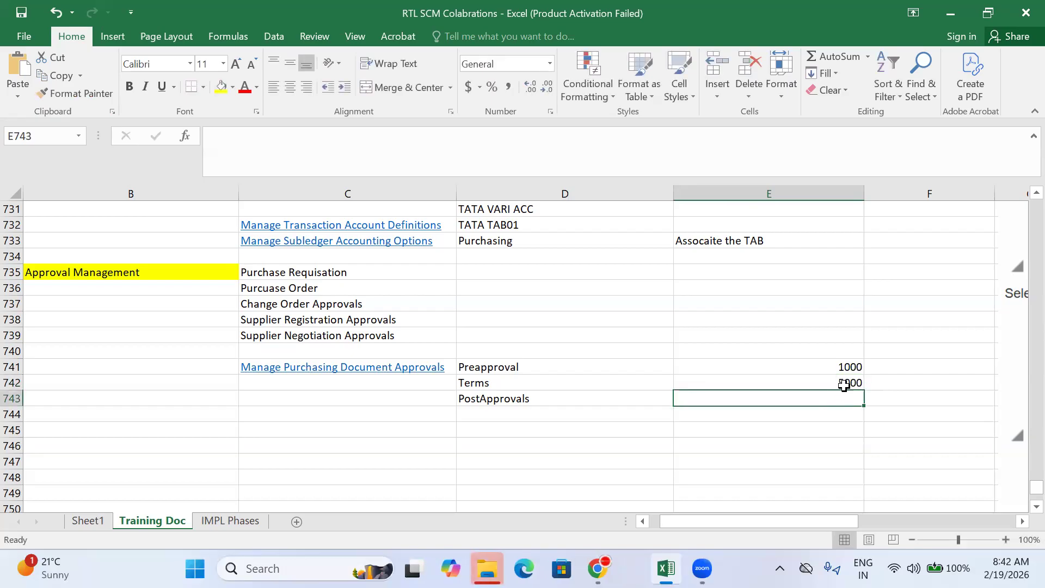
left_click(845, 382)
Step: Record 1 Approver for Preapproval and 2 Approvers for Terms in F741–F742
left_click(915, 366)
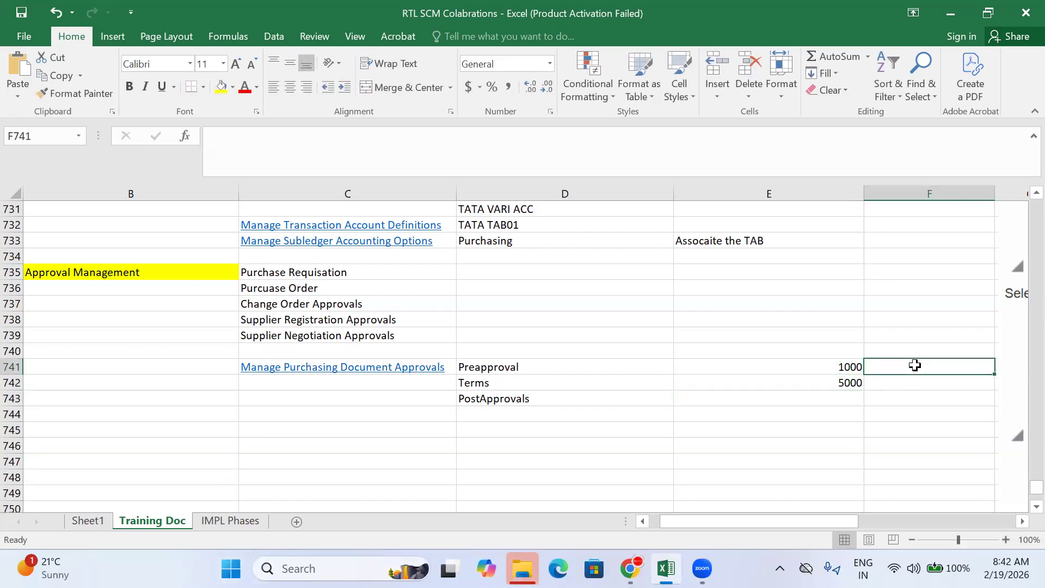
type("1 Ap")
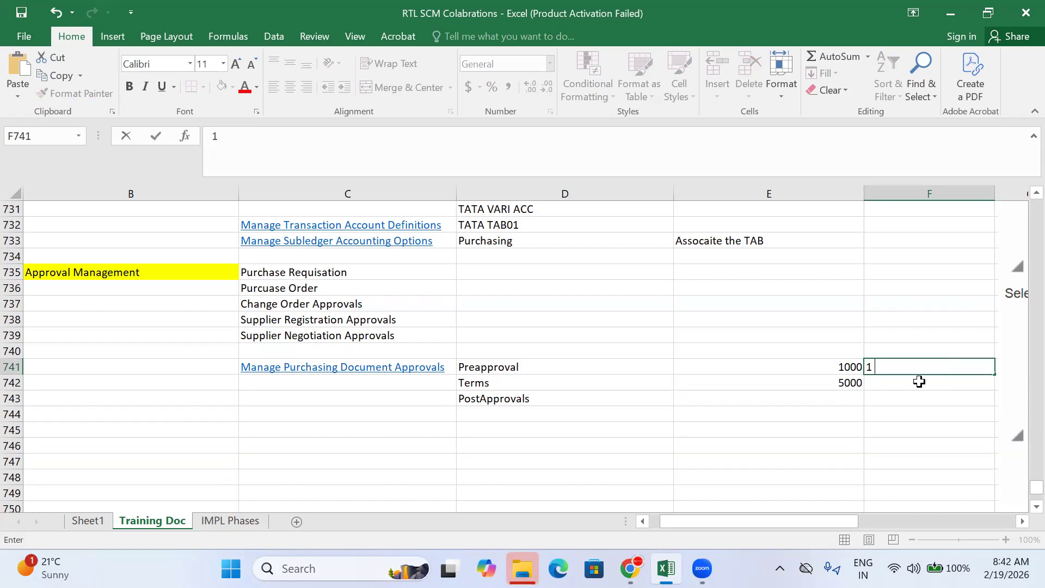
type("pro")
type("ver")
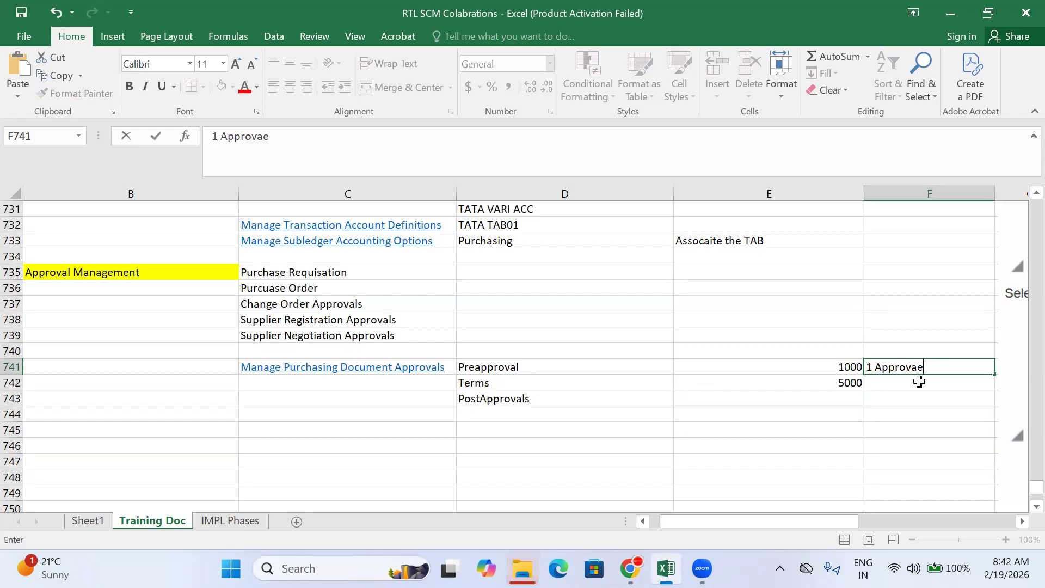
key("BackSpace")
key("BackSpace")
type("er")
key("Return")
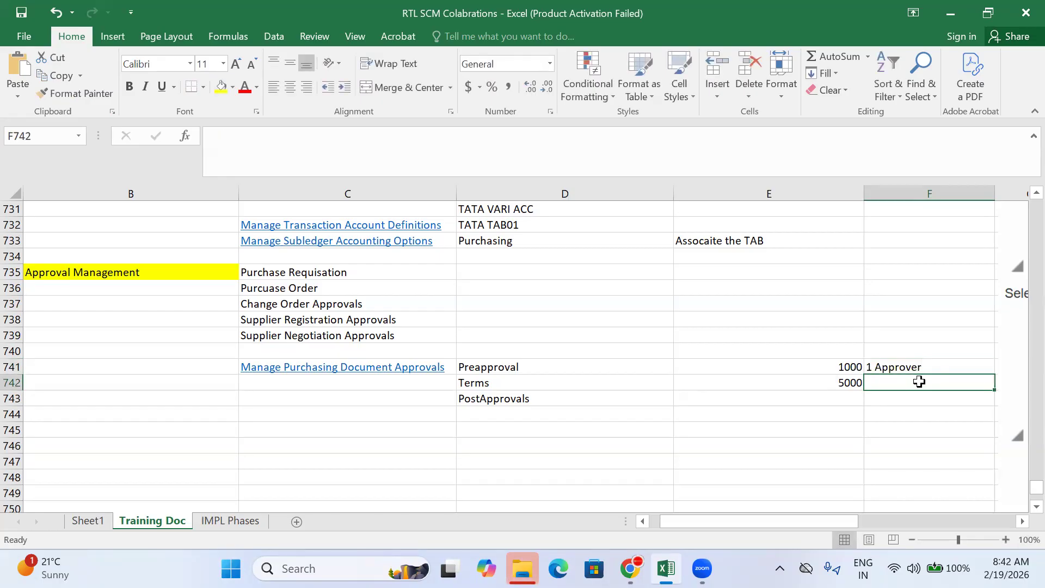
type("2")
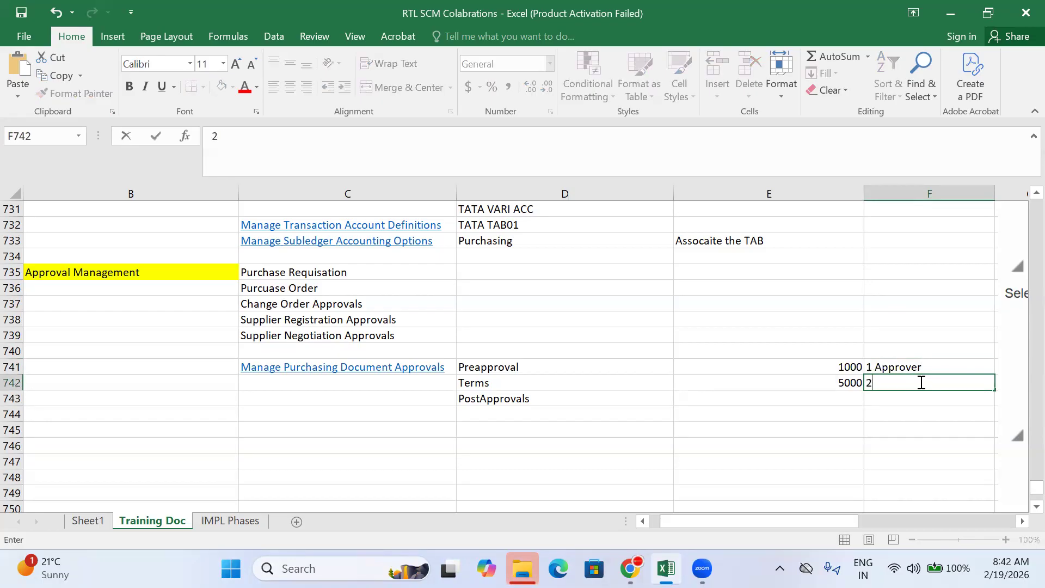
type(" Approvers")
key("BackSpace")
key("BackSpace")
key("BackSpace")
type("ers")
key("Return")
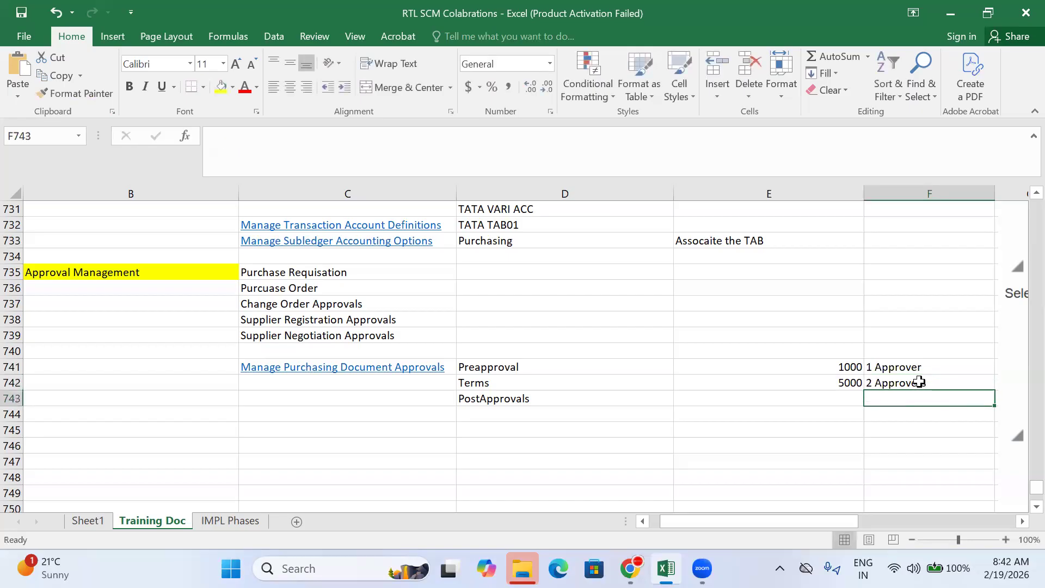
key("Left")
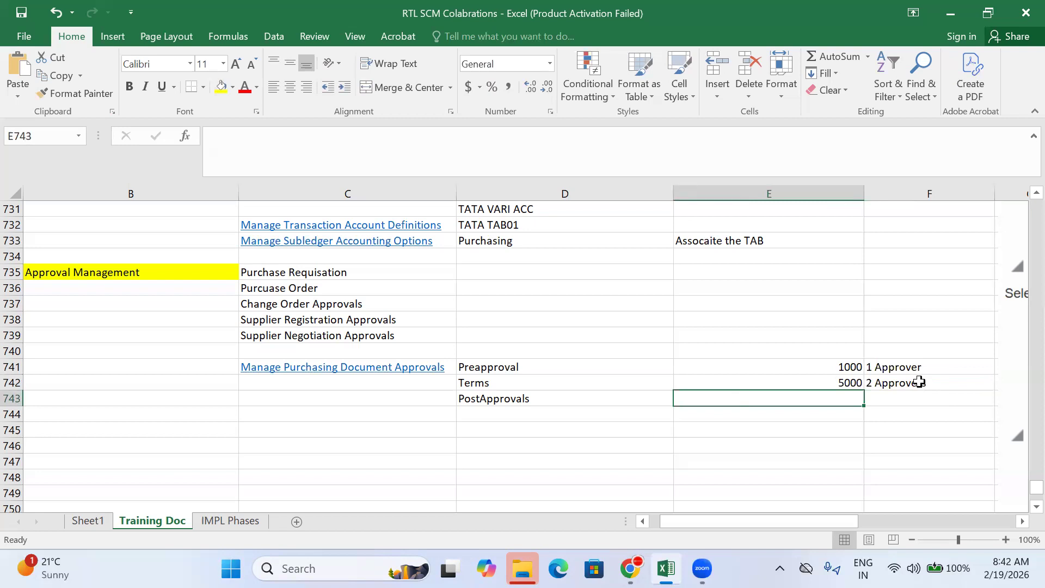
Step: Enter Location Condition+10000 and 3 Approvers for the PostApprovals stage
type("Locatio")
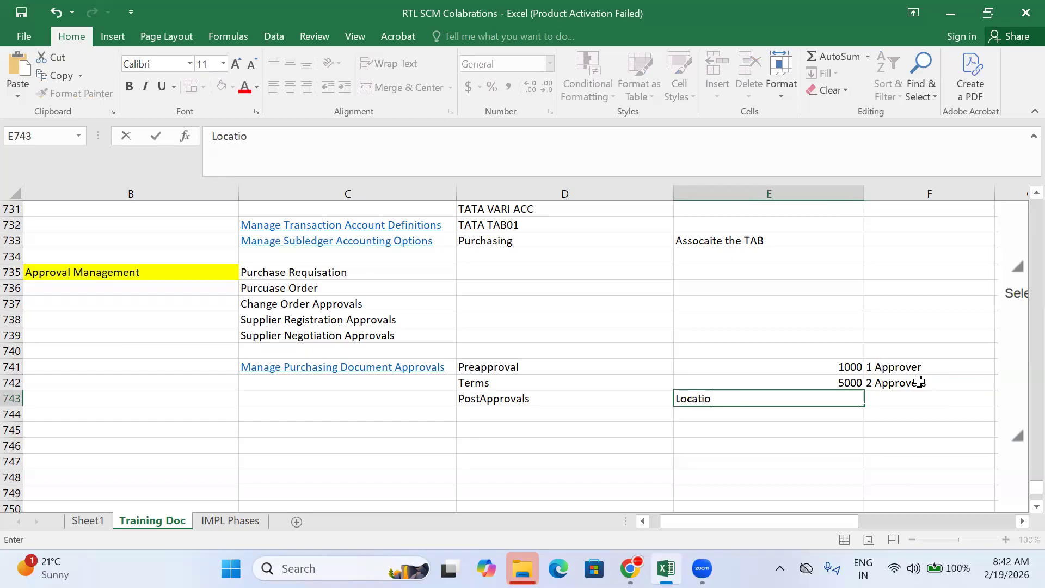
type("n Condition+10000")
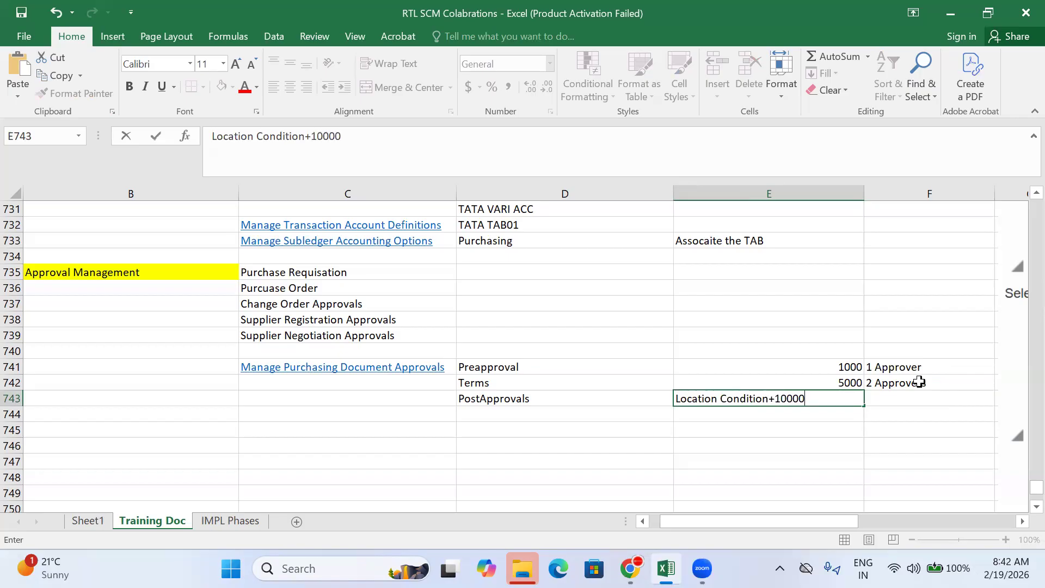
key("Tab")
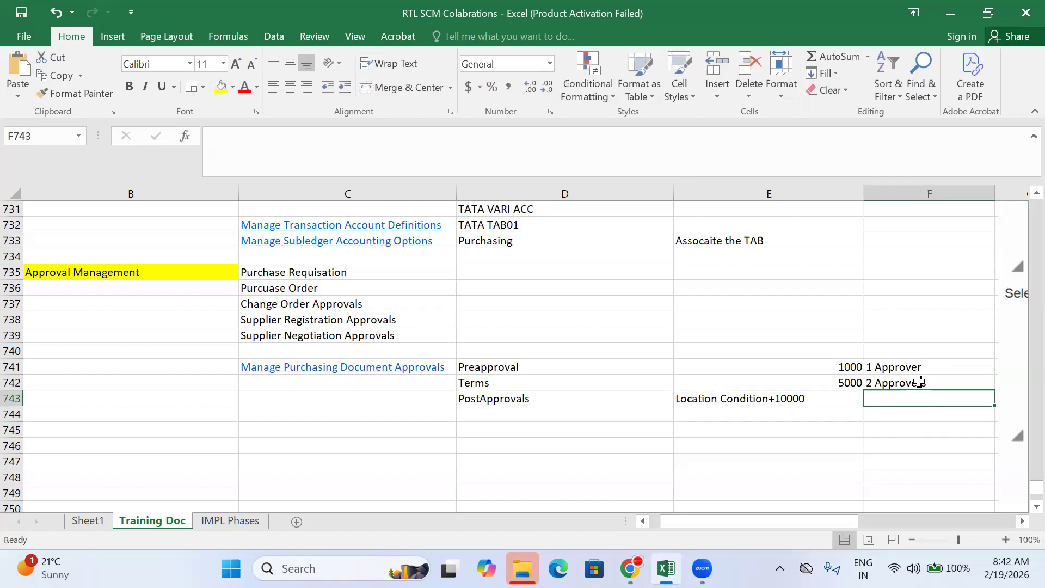
type("3 Approvers")
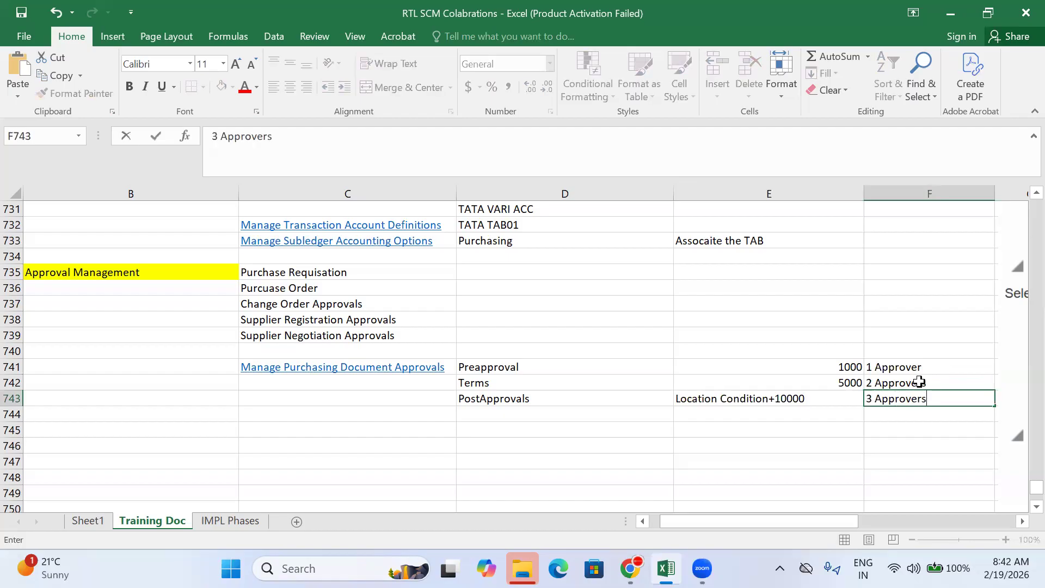
left_click(911, 439)
Step: Review the 1000, 5000 and Location Condition+10000 thresholds and Preapproval's 1 Approver
left_click(818, 385)
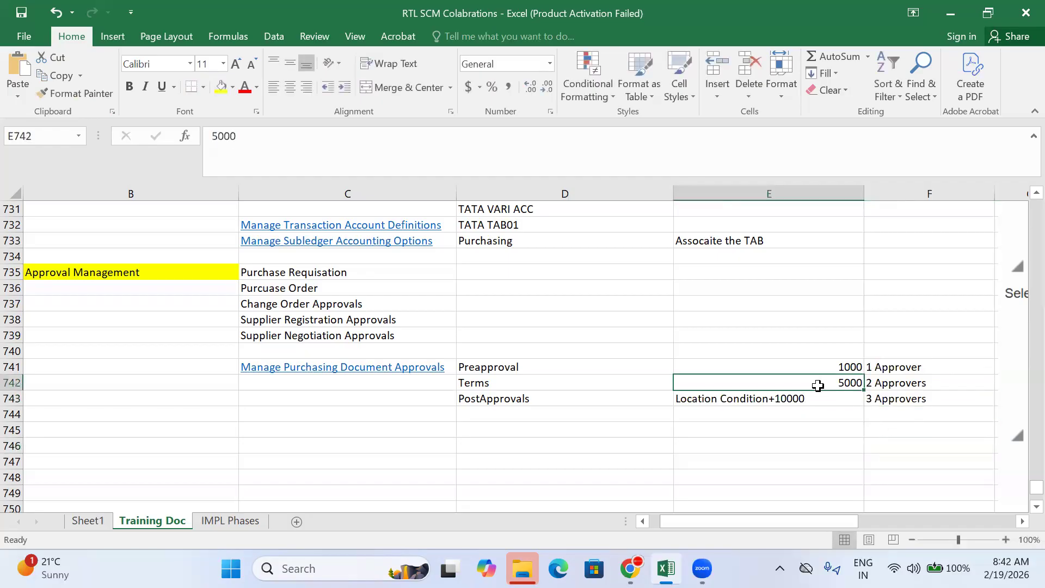
left_click(767, 402)
left_click(771, 433)
left_click(752, 388)
left_click(766, 398)
left_click(774, 442)
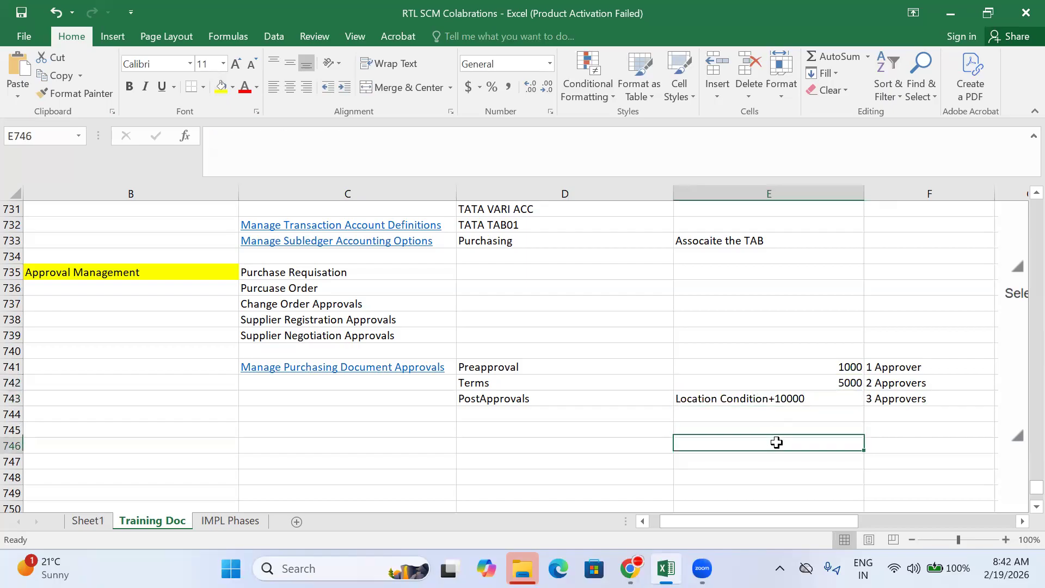
left_click(779, 369)
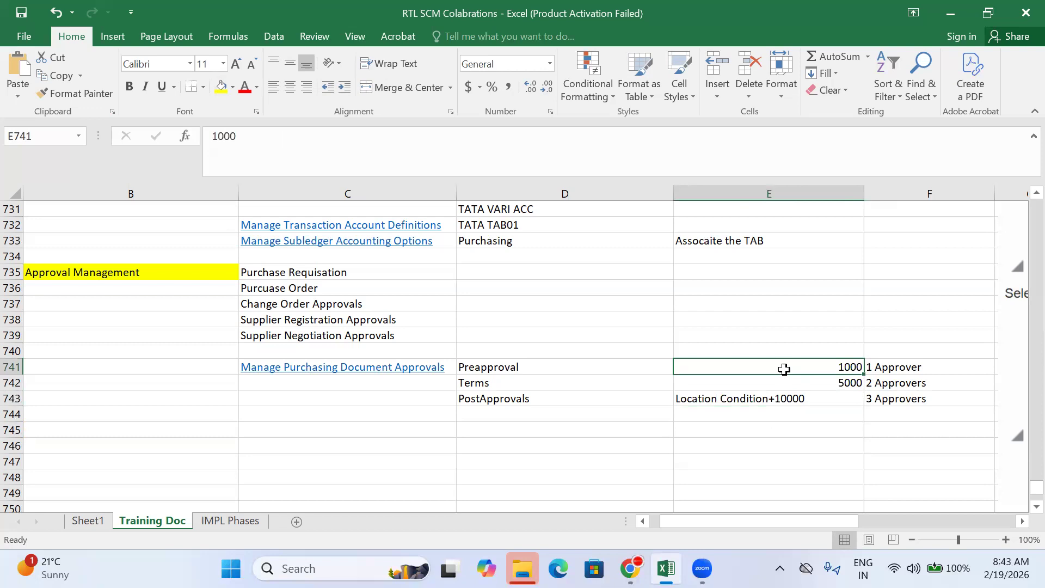
left_click(900, 367)
left_click(811, 368)
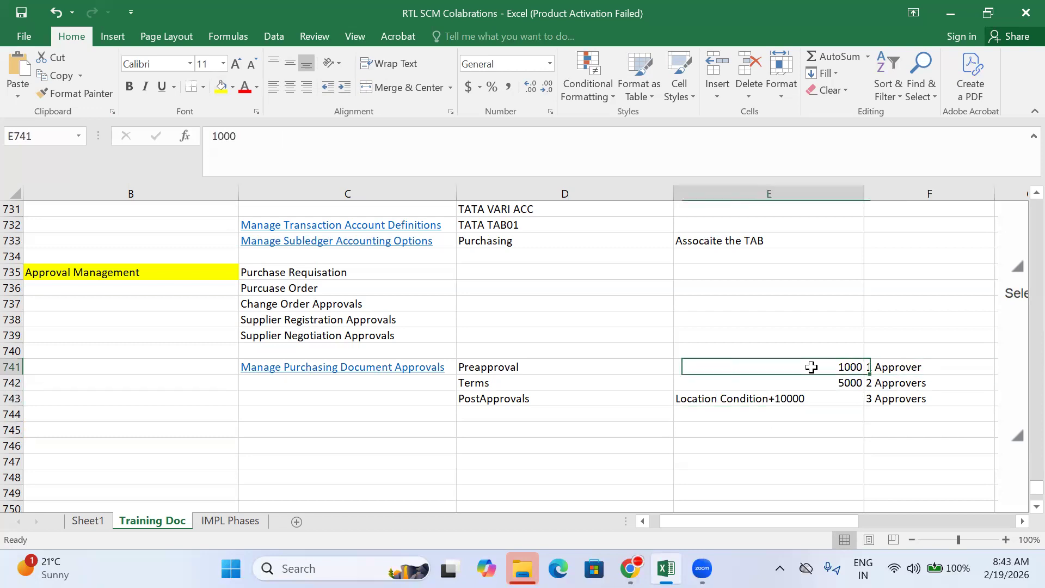
left_click(906, 367)
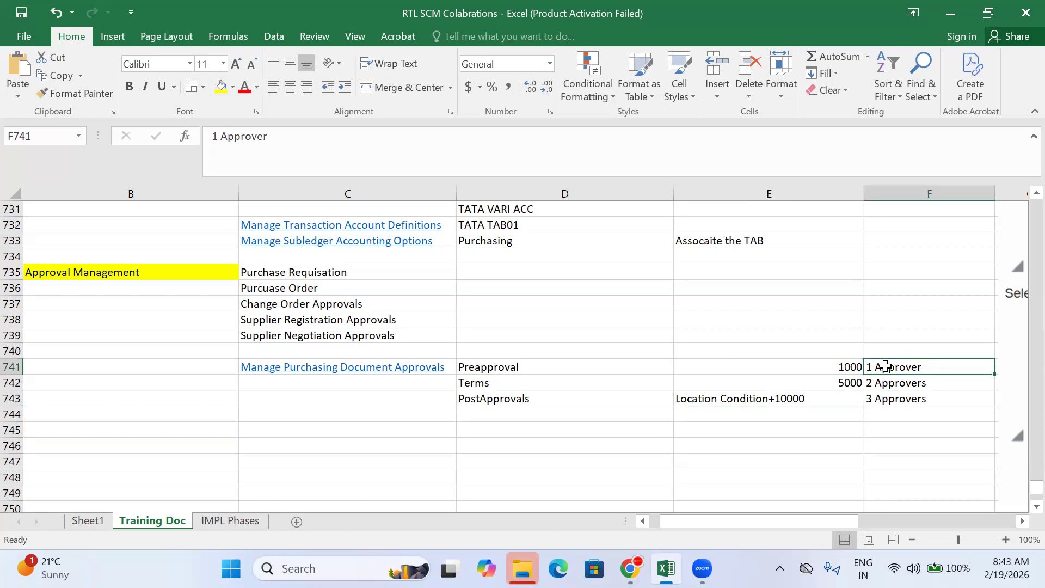
left_click(843, 368)
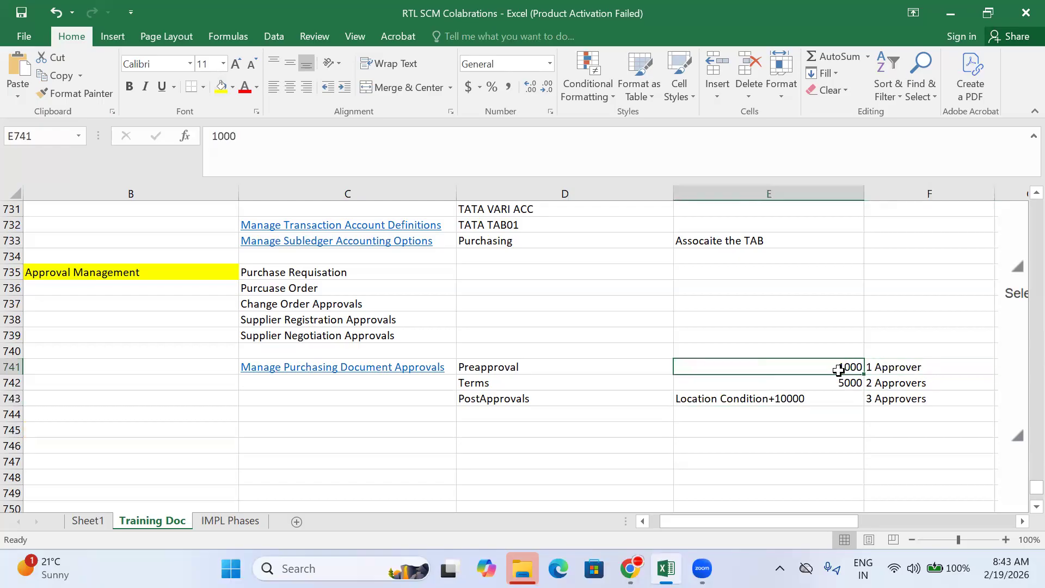
left_click(805, 397)
left_click(836, 363)
Step: Walk through each stage's threshold with its 1, 2 and 3 approver counts, then go to the meeting
left_click(906, 363)
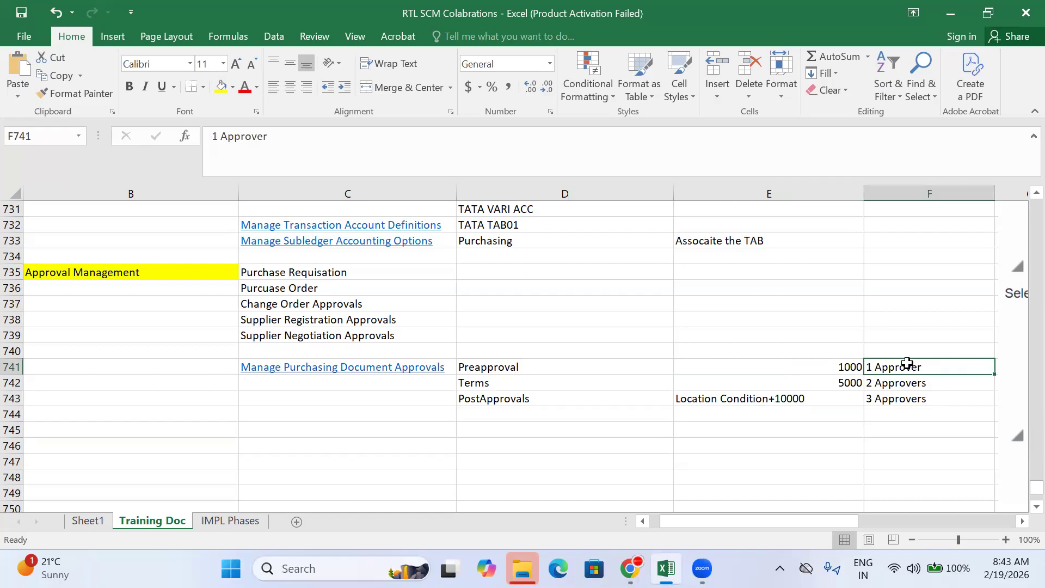
left_click(842, 381)
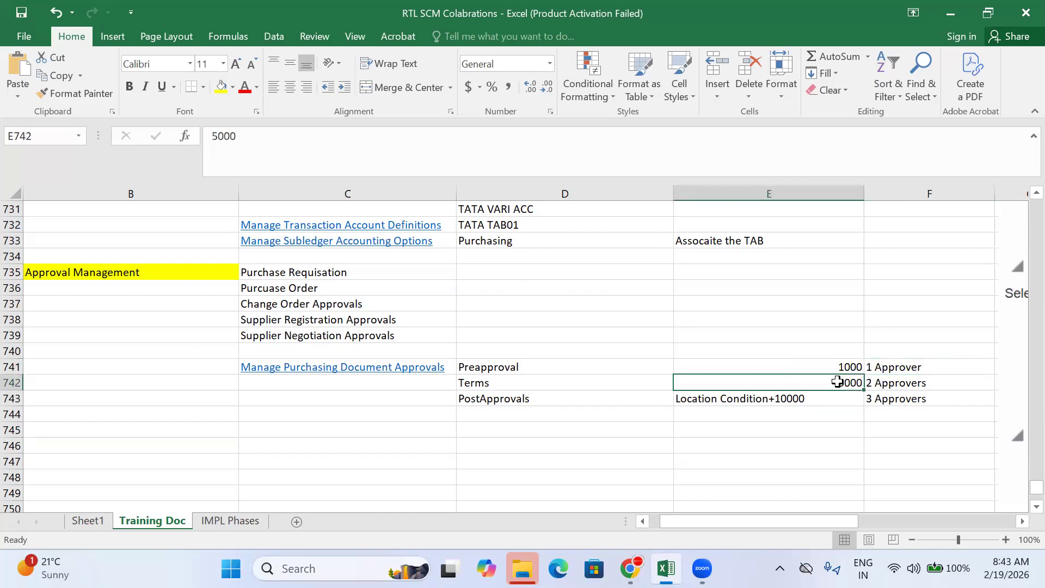
left_click(897, 382)
left_click(597, 383)
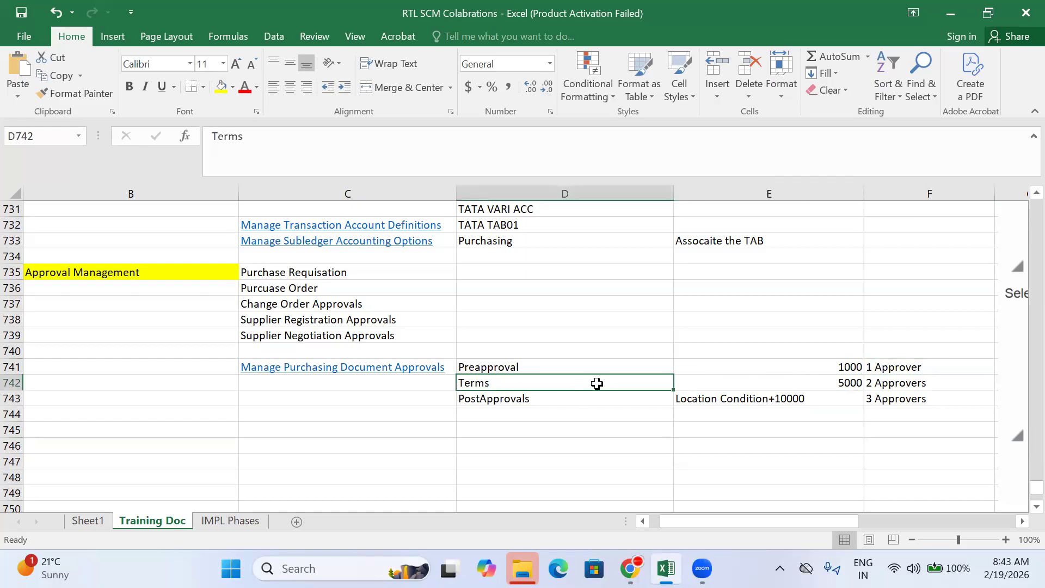
left_click(760, 399)
left_click(756, 425)
left_click(754, 399)
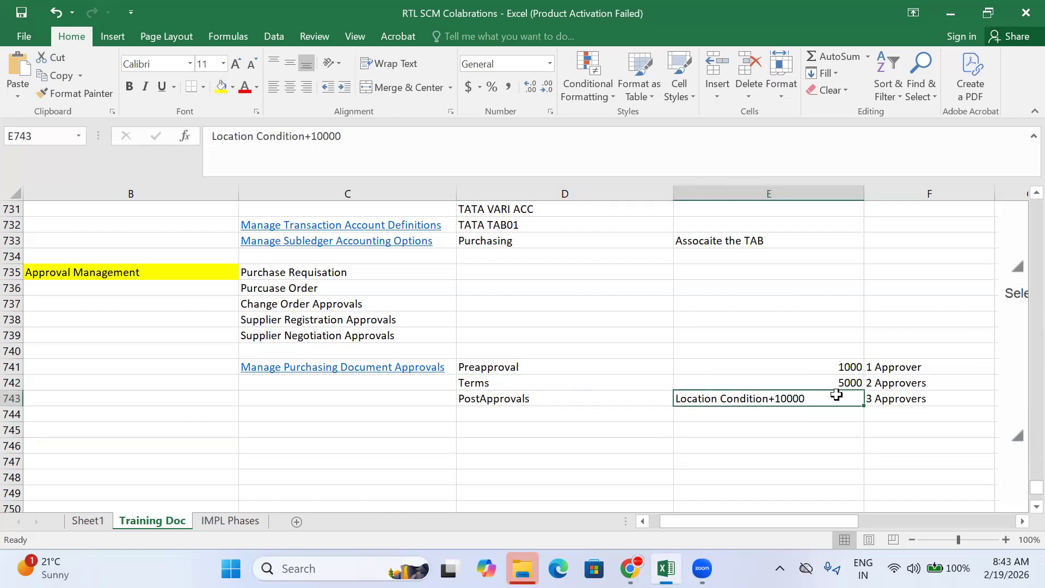
left_click(820, 431)
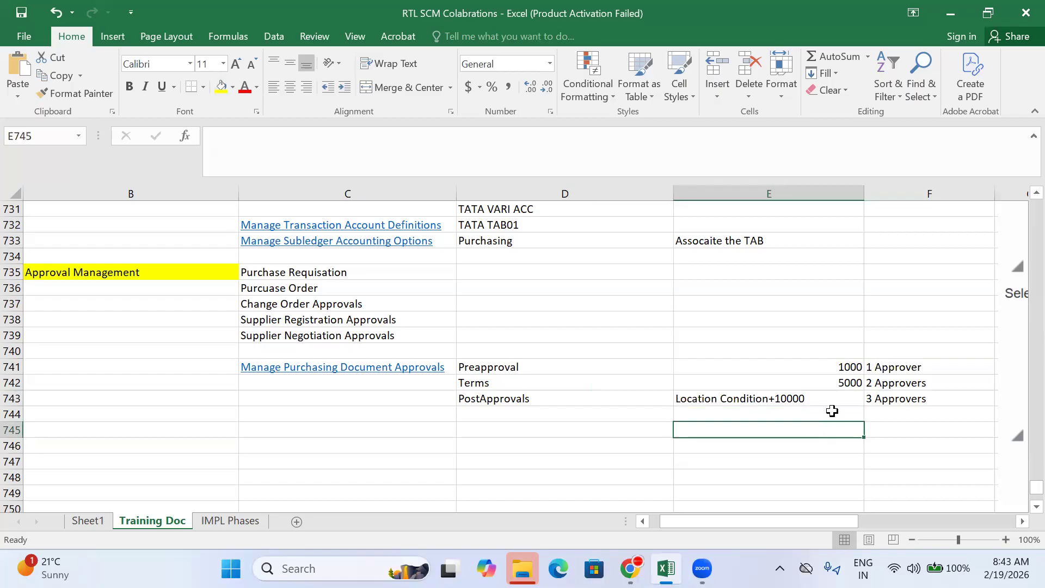
left_click(883, 399)
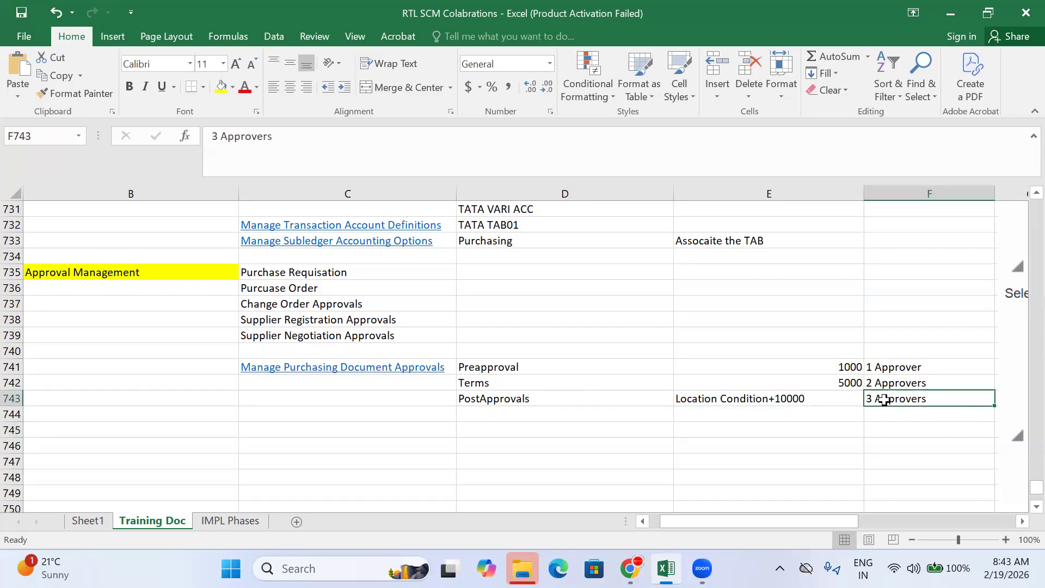
left_click(797, 370)
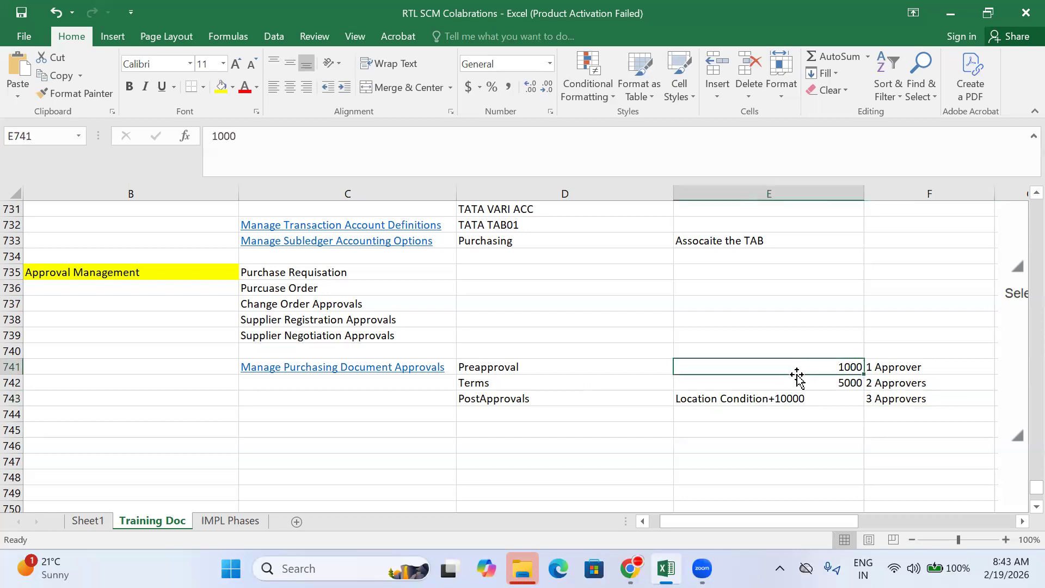
left_click(770, 397)
left_click(579, 378)
left_click(836, 377)
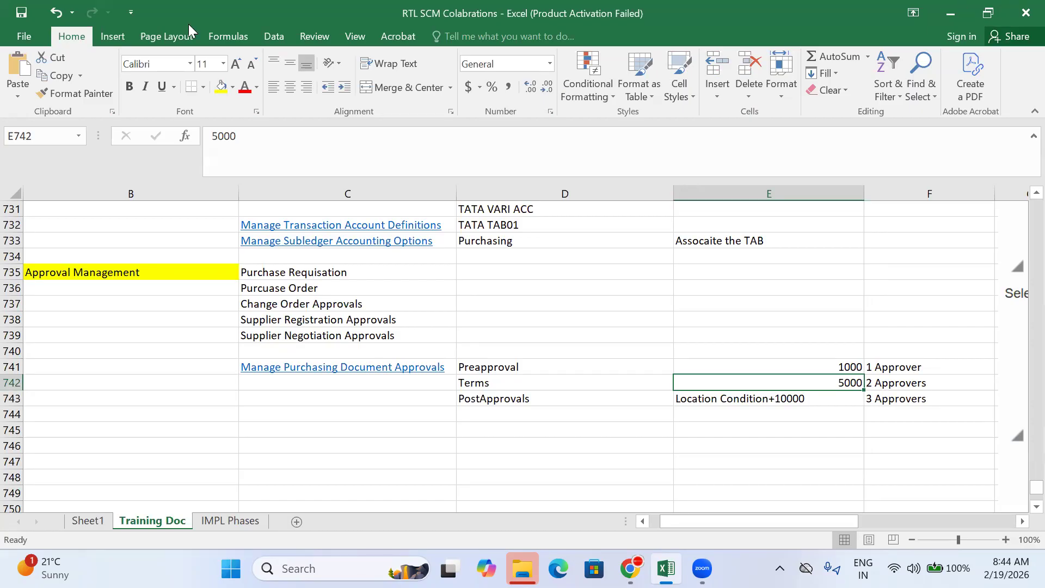
left_click(82, 42)
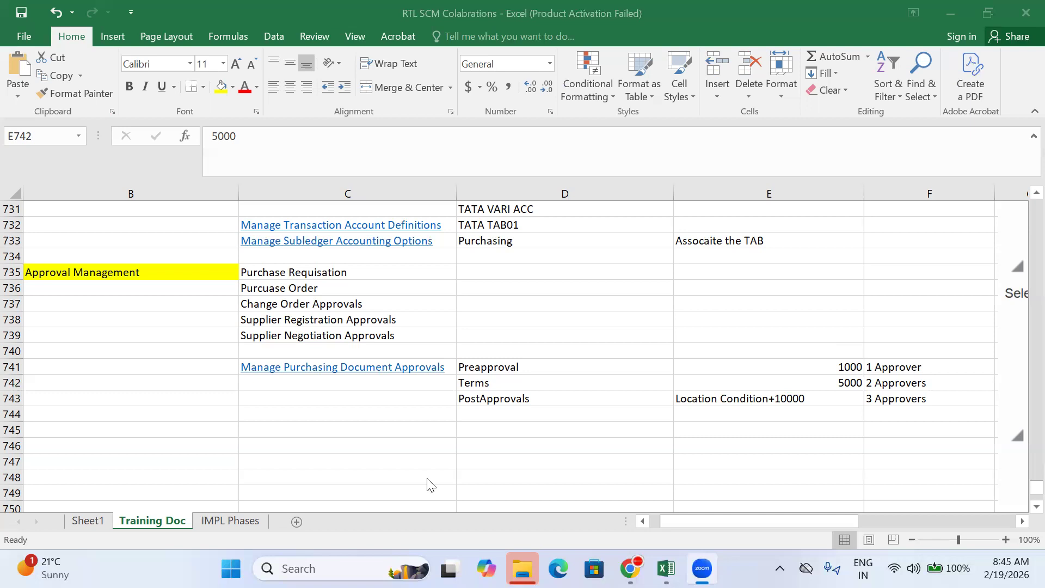
left_click(496, 363)
left_click(496, 363)
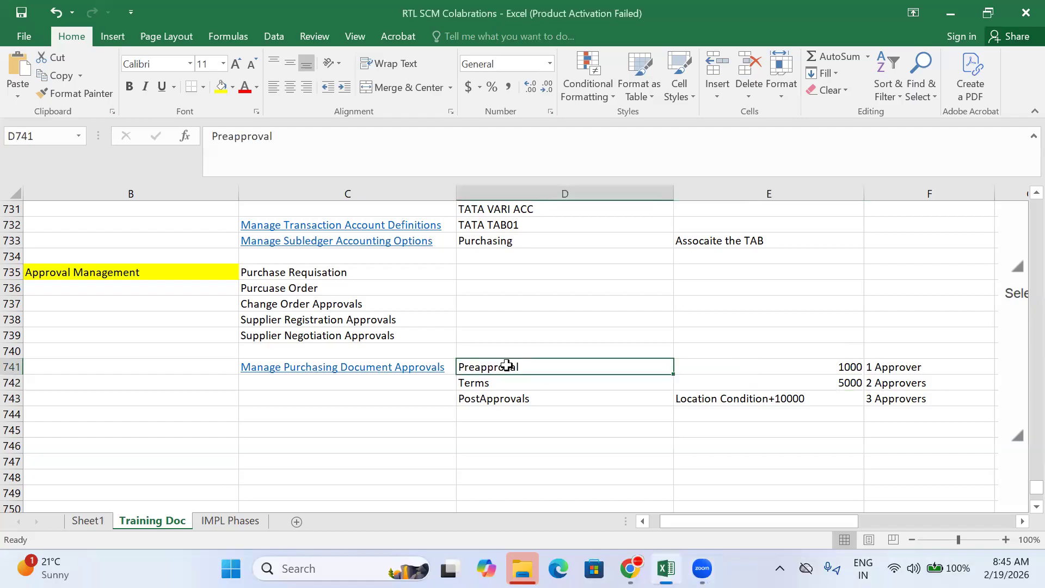
left_click(517, 382)
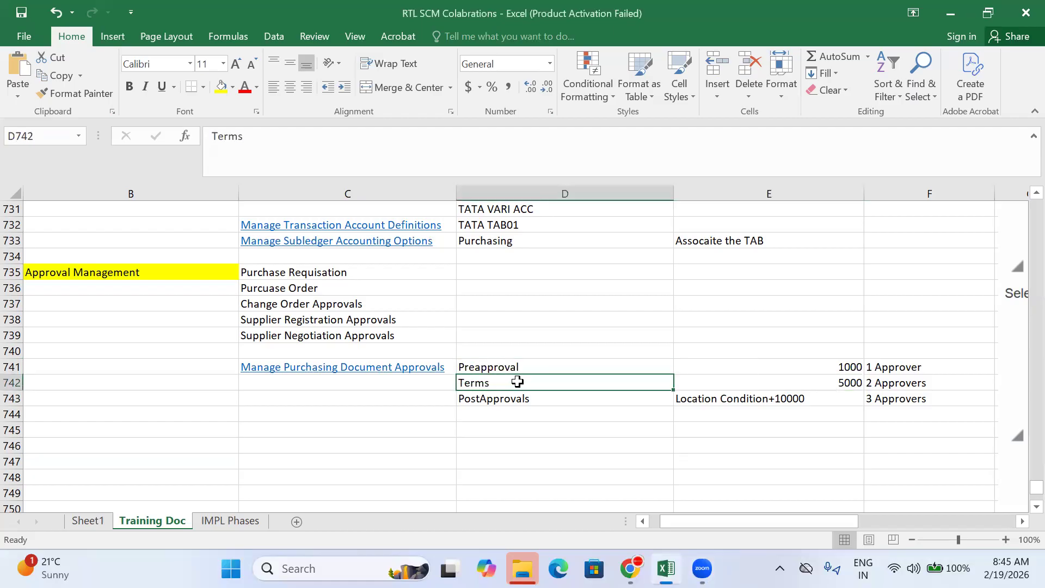
left_click(840, 383)
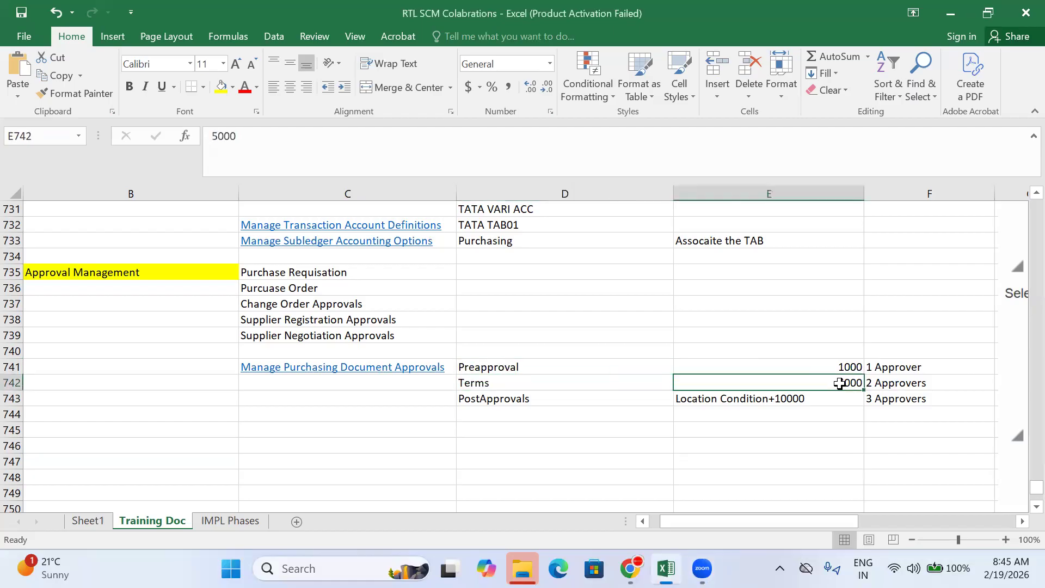
left_click(884, 383)
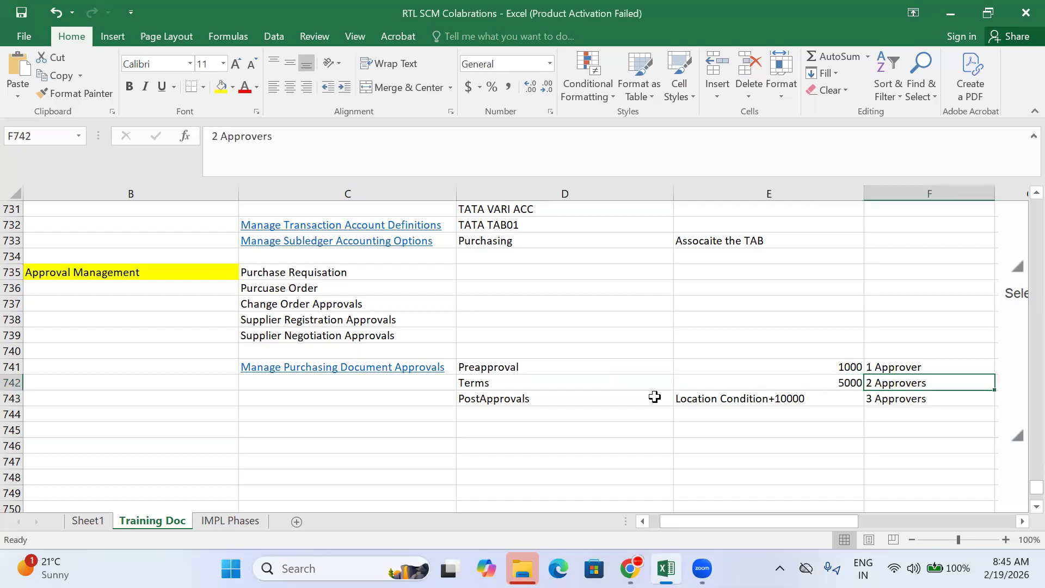
left_click(573, 400)
left_click(762, 397)
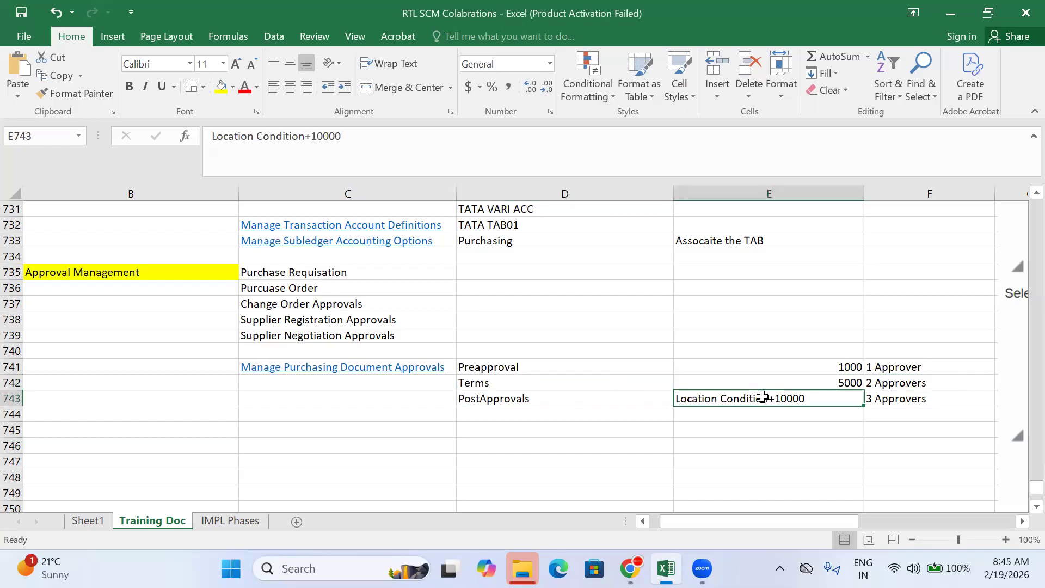
left_click(923, 398)
left_click(768, 400)
left_click(524, 367)
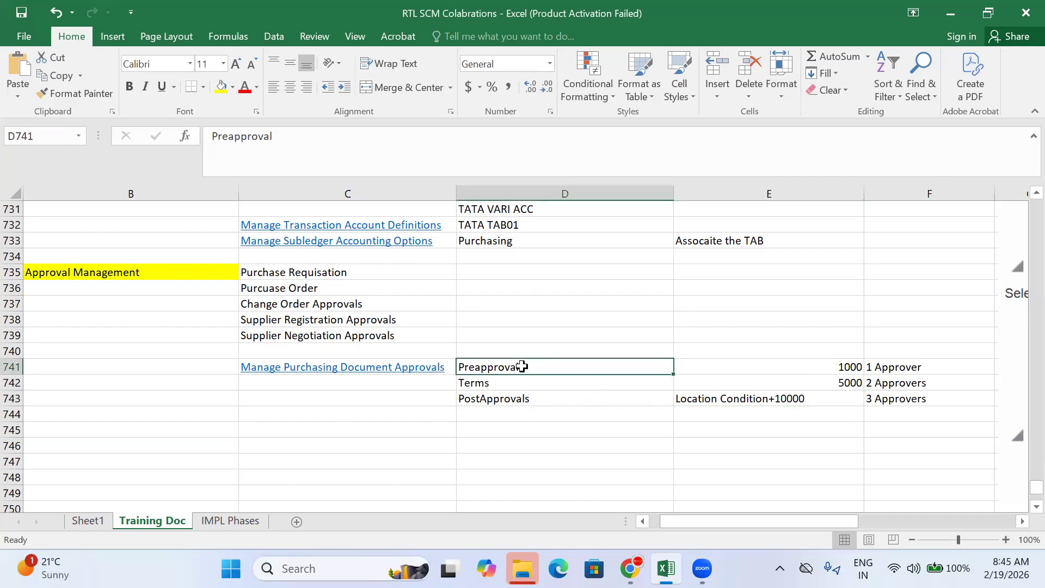
left_click(514, 398)
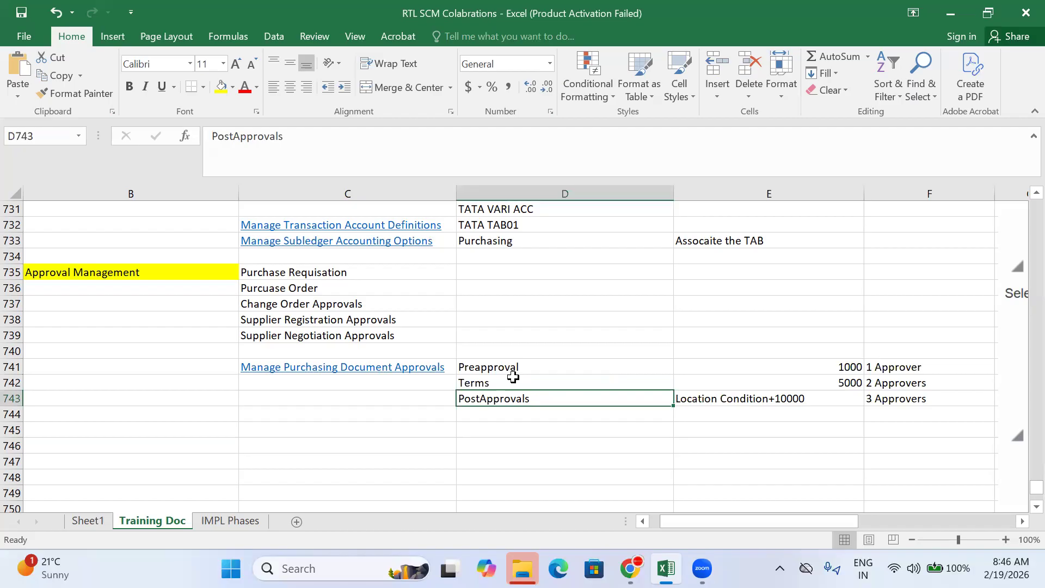
Step: Bring up the Oracle purchasing approvals page and return to the Approval Management task list
mouse_move(629, 568)
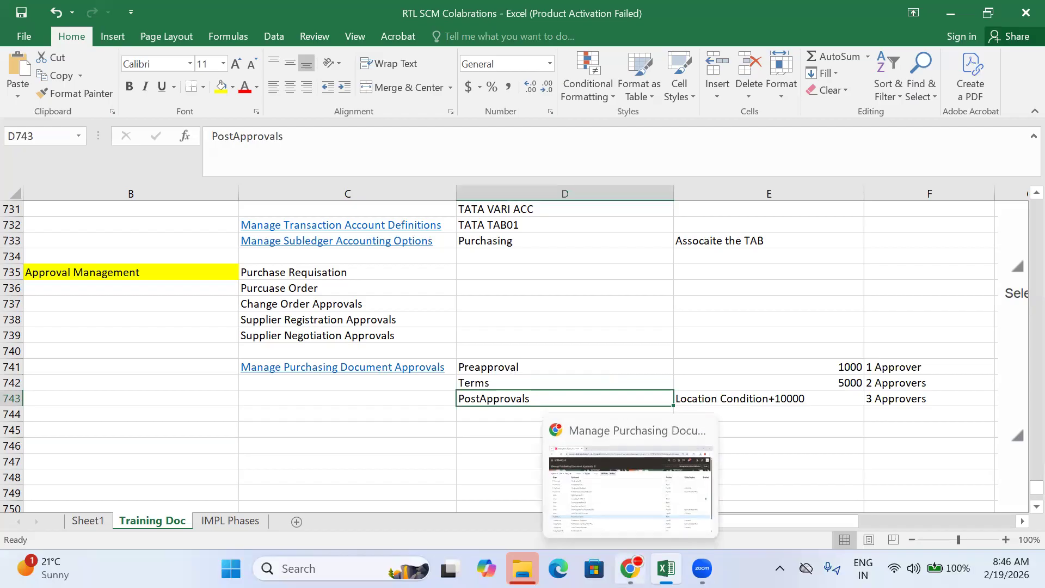
left_click(641, 516)
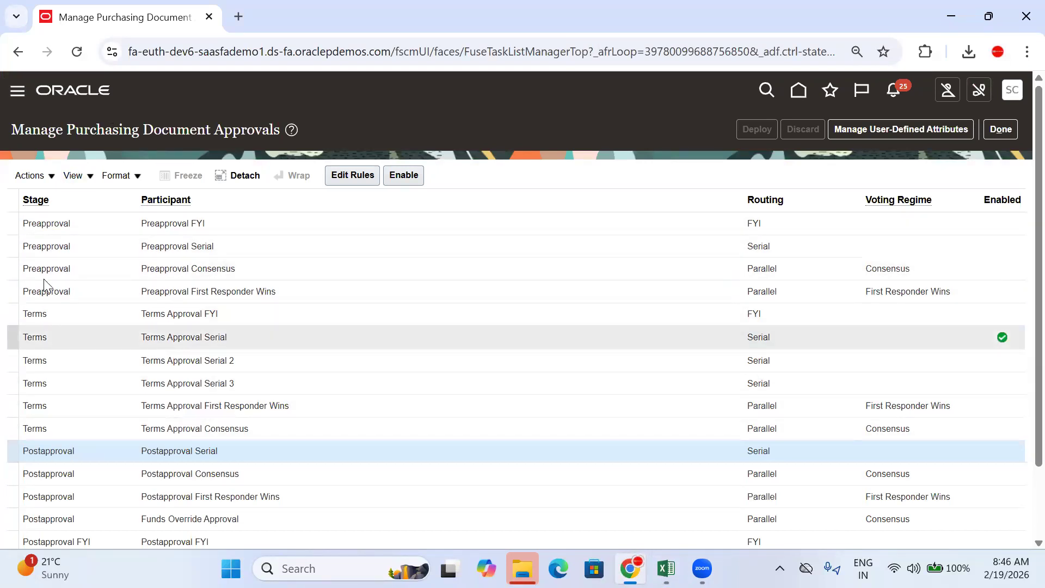
left_click(1003, 129)
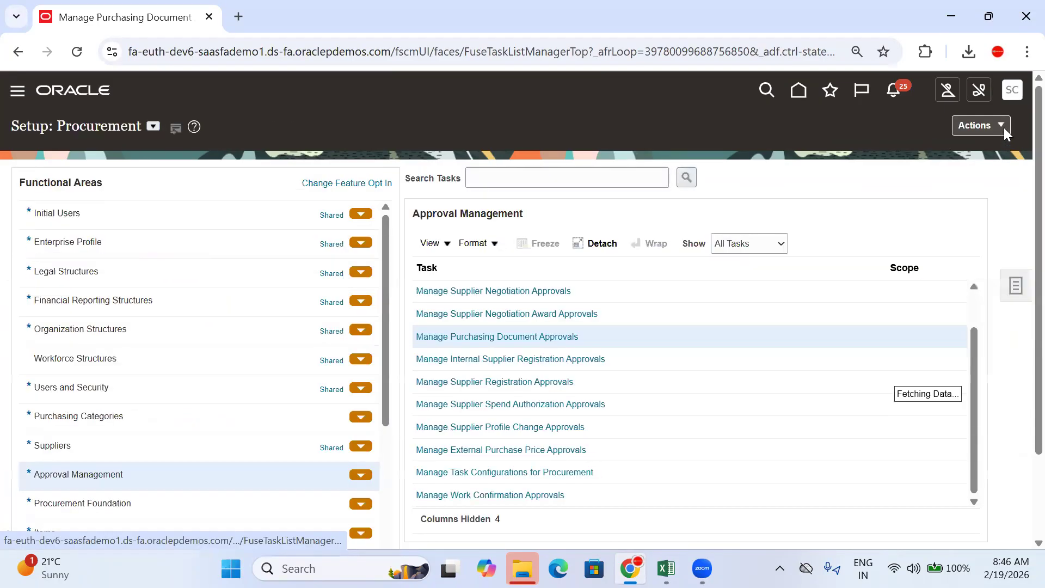
Step: Review Manage Requisition Approvals, then close it with Done
scroll(594, 342, "up", 2)
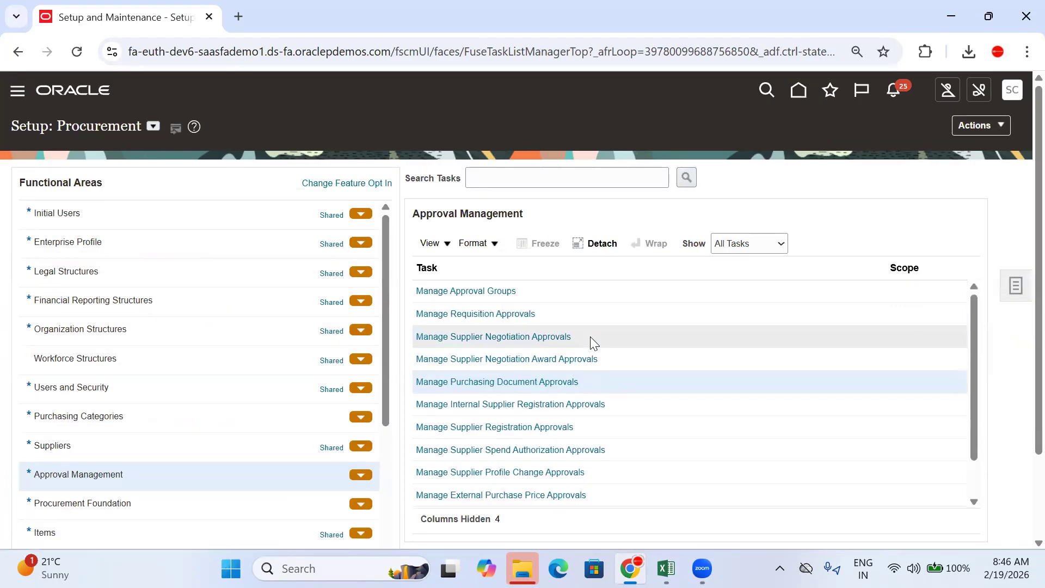
left_click(479, 314)
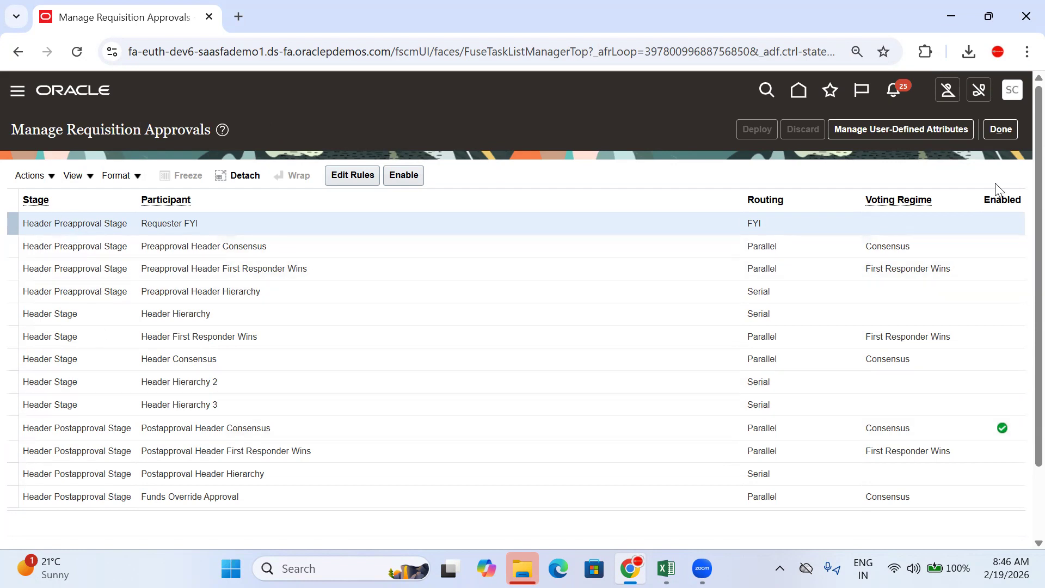
left_click(1001, 129)
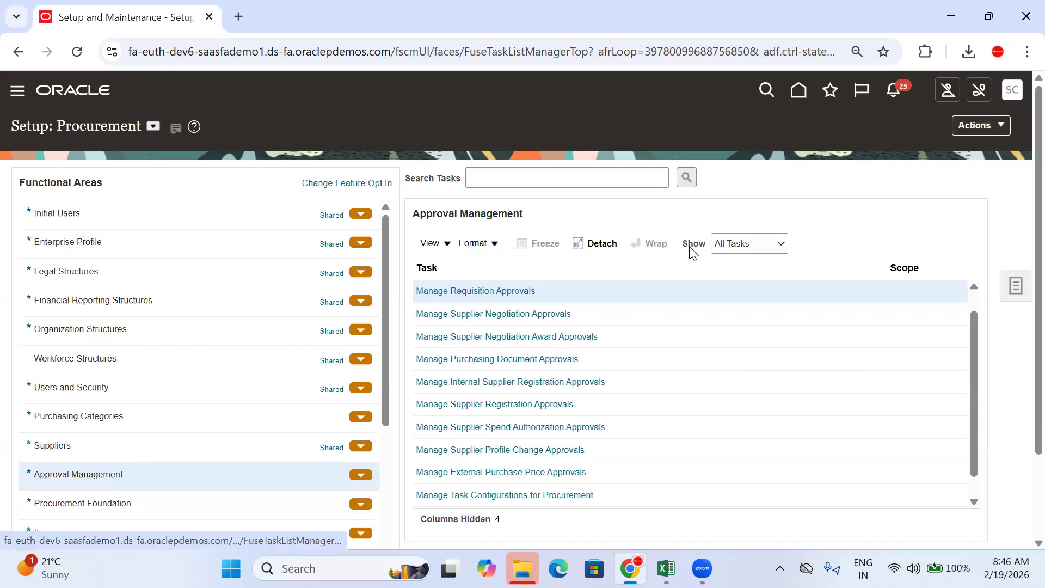
left_click(545, 315)
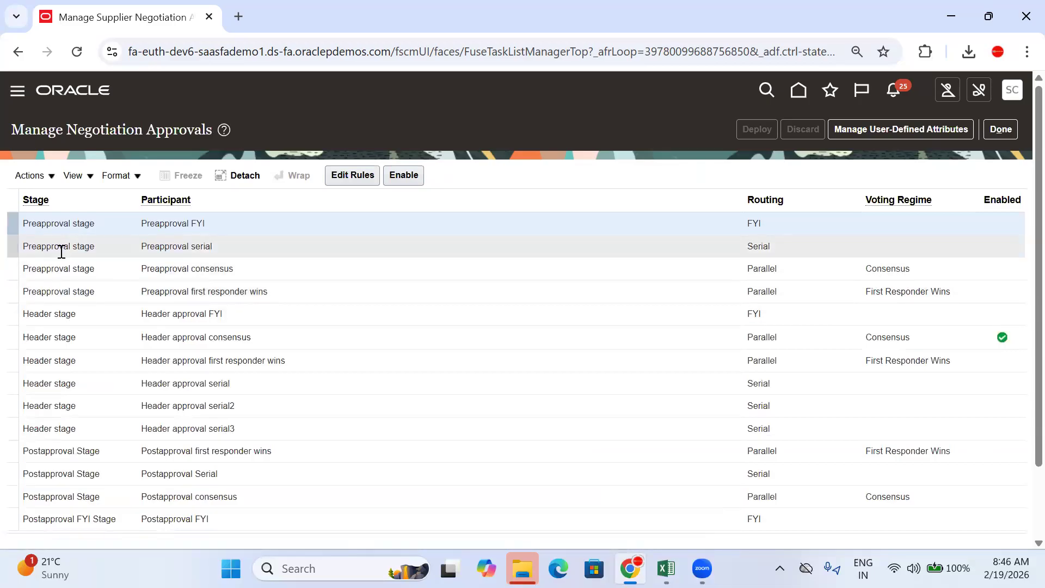
left_click(1006, 129)
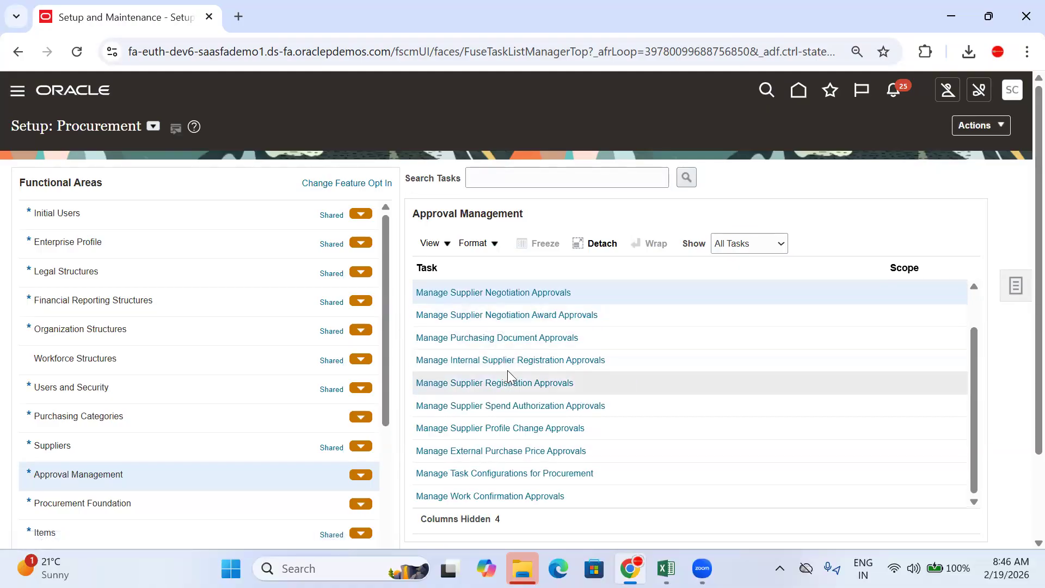
left_click(517, 386)
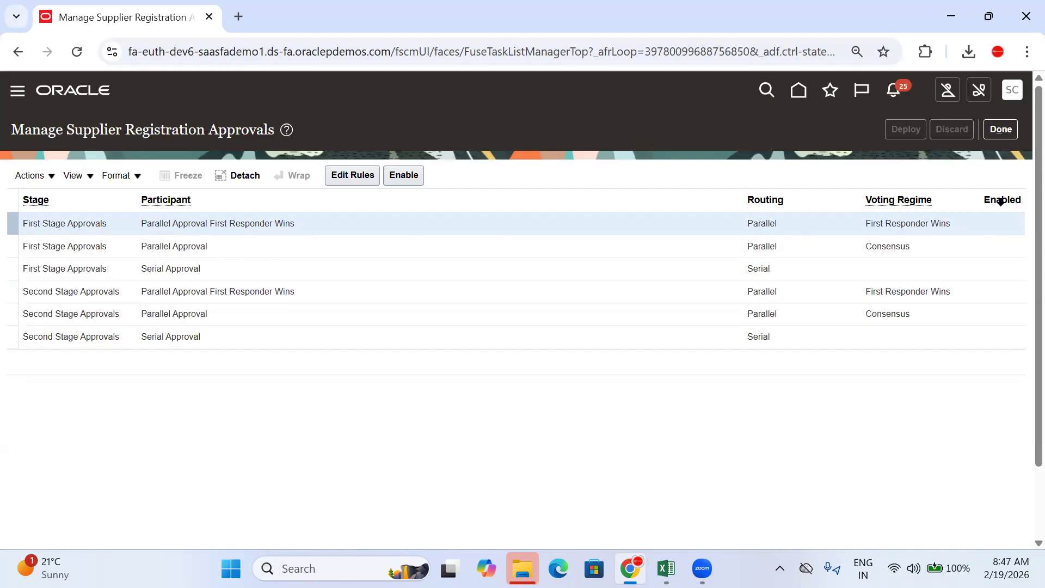
left_click(1003, 130)
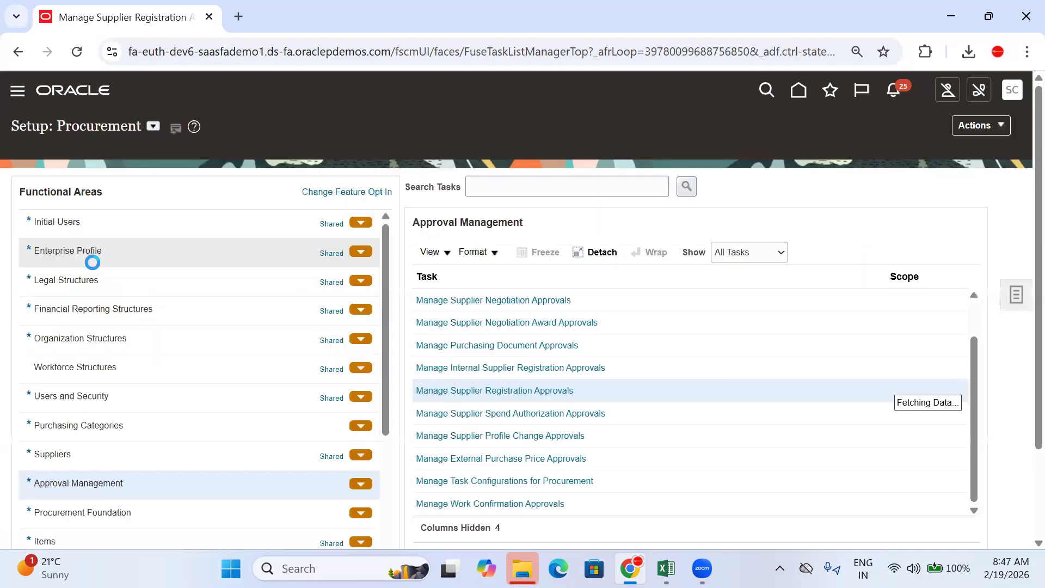
Step: Open Manage Supplier Profile Change Approvals to look at its setup
scroll(826, 395, "down", 2)
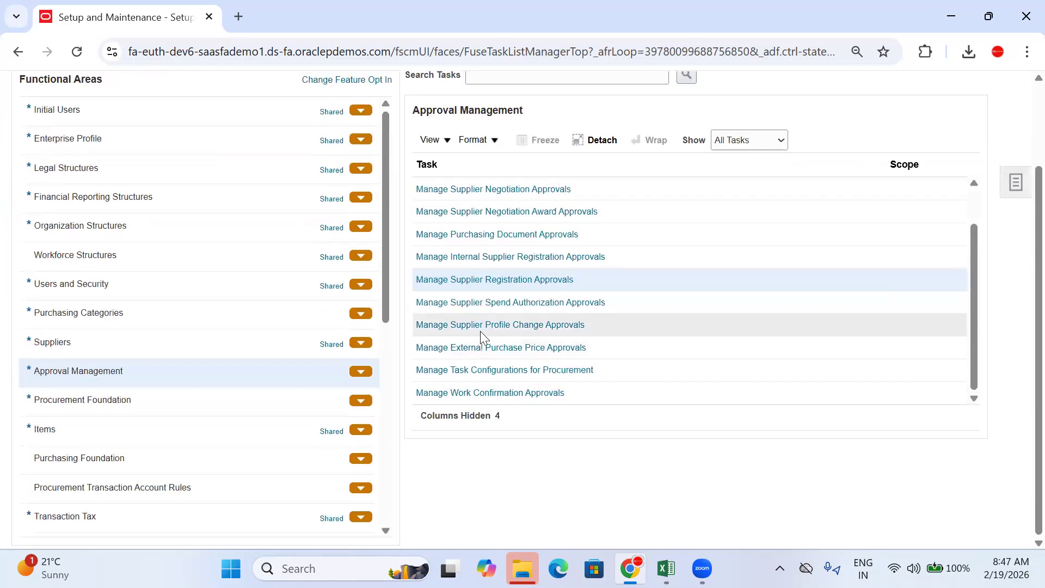
left_click(501, 325)
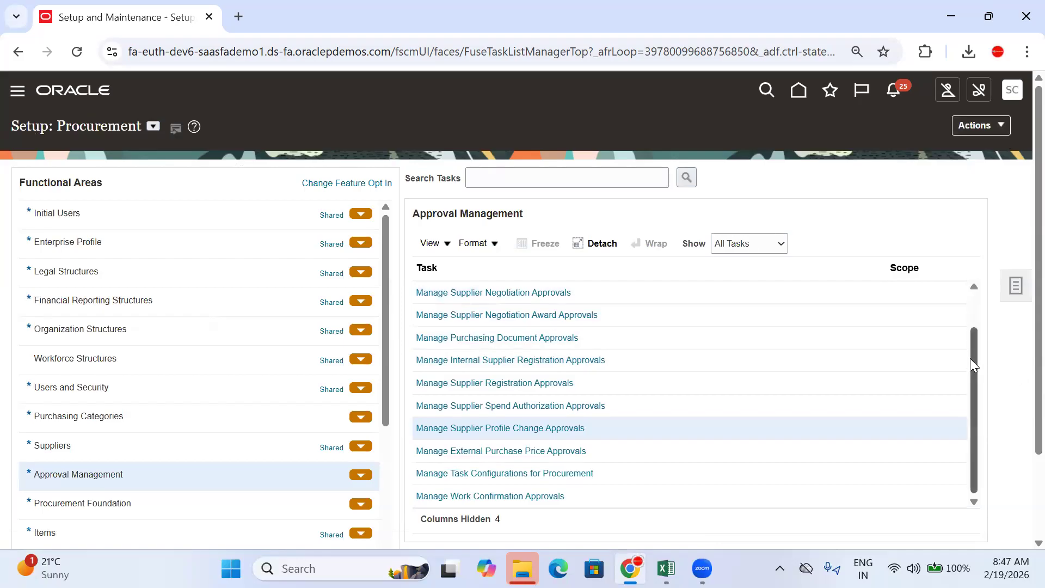
left_click_drag(975, 355, 976, 306)
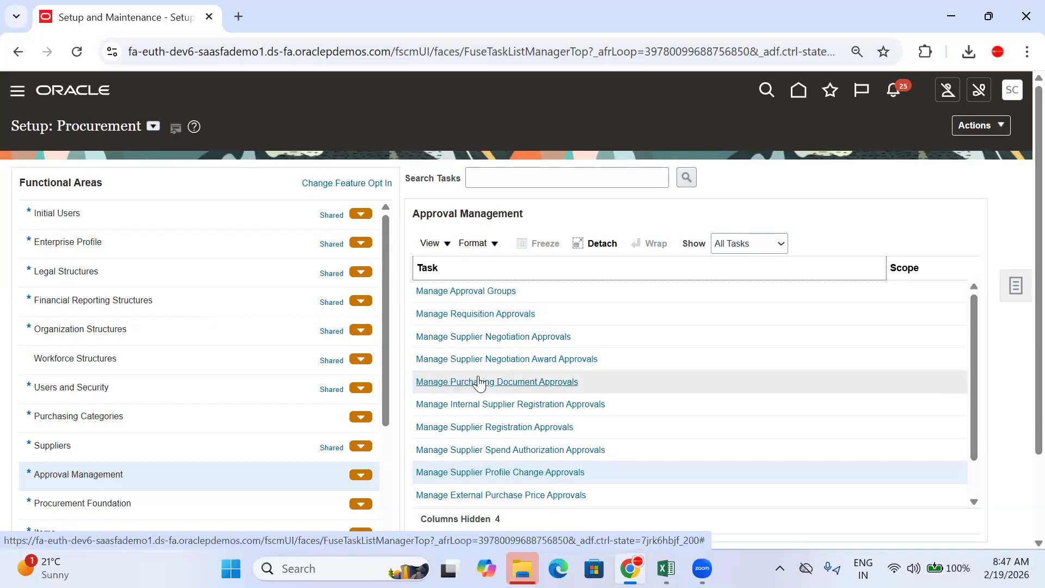
Step: Open Manage Purchasing Document Approvals, select the Participant column, and go back to the spreadsheet
left_click(543, 383)
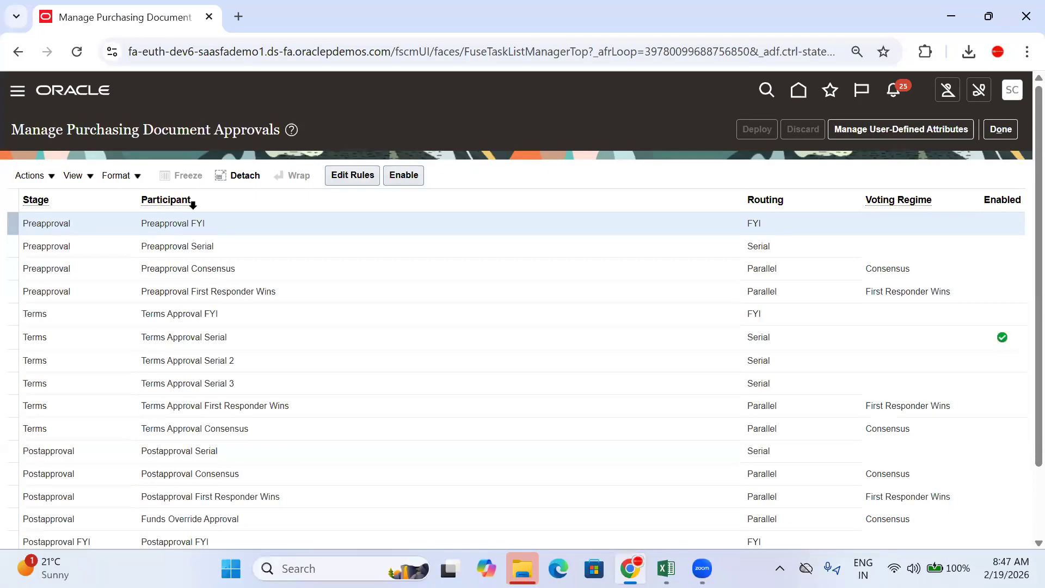
left_click(202, 196)
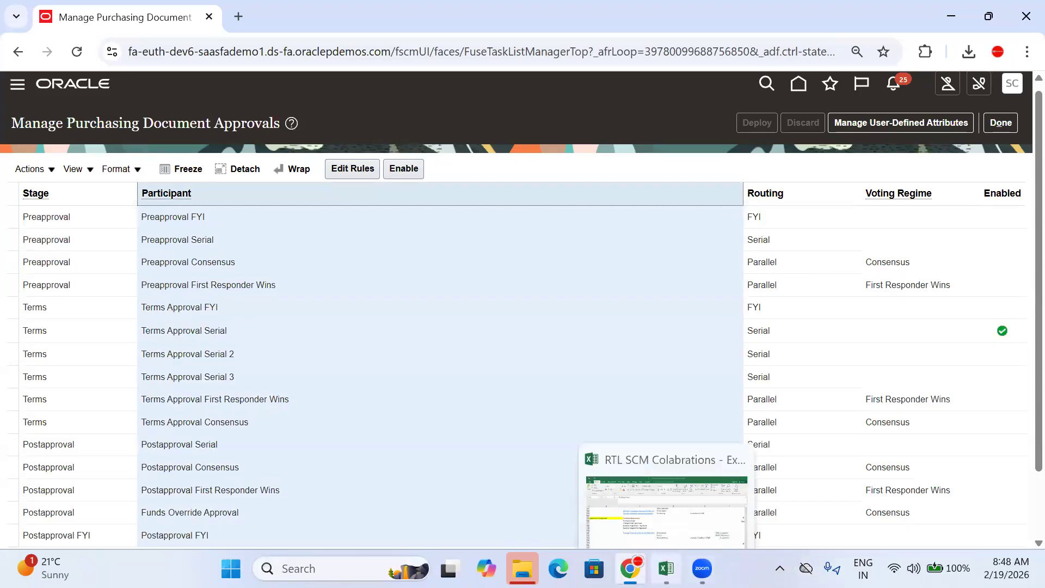
left_click(666, 568)
left_click(890, 367)
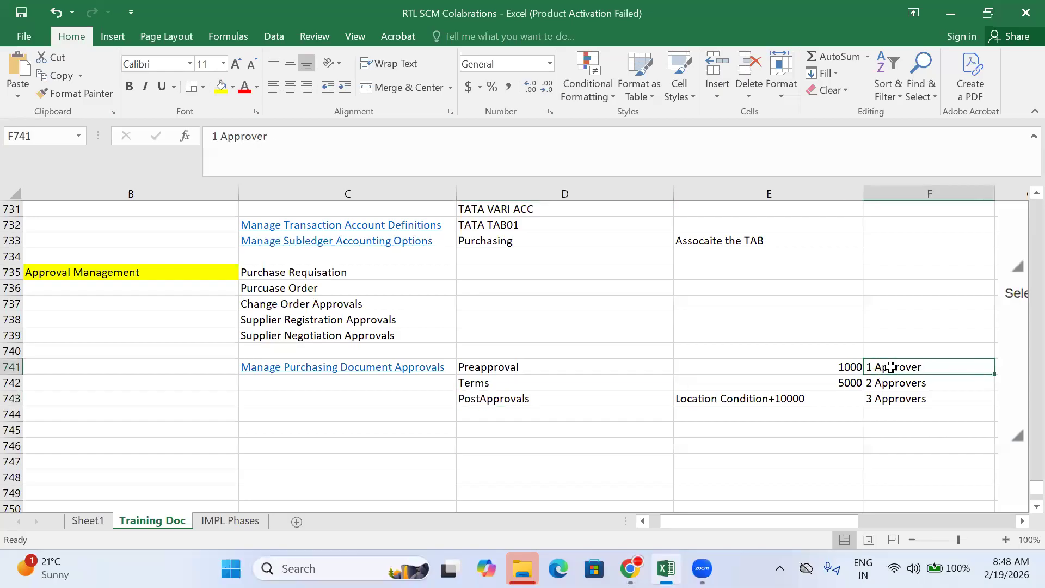
left_click(893, 382)
left_click(898, 398)
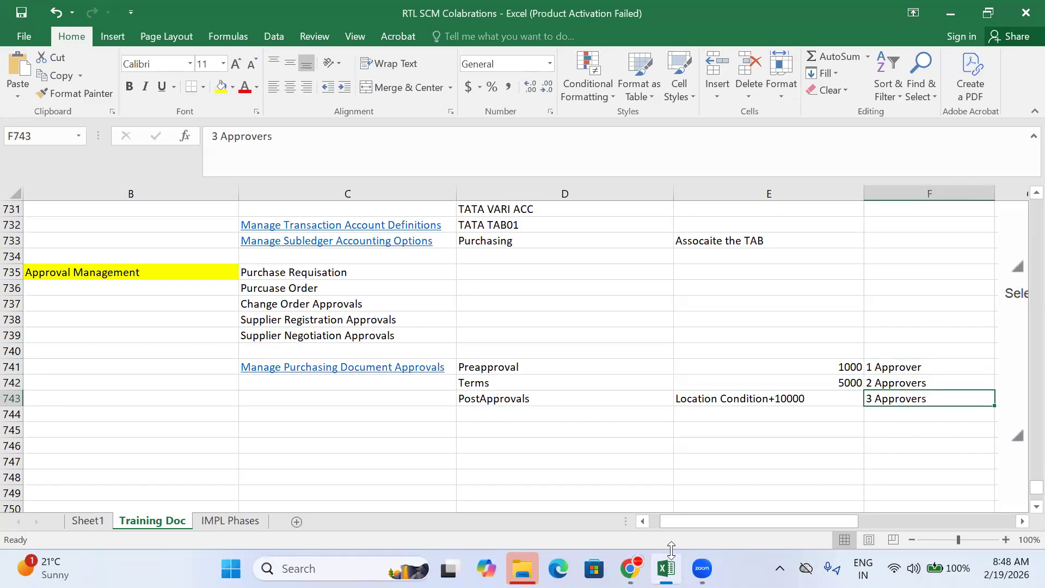
left_click(629, 568)
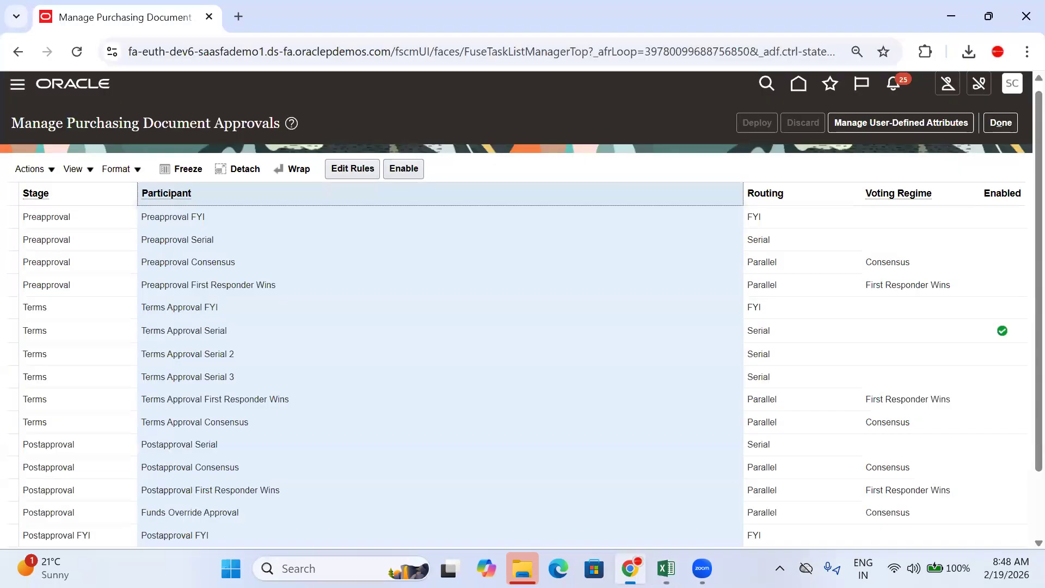
Step: Highlight FYI in Preapproval FYI and locate the Terms Approval FYI and Postapproval FYI participants
left_click(210, 215)
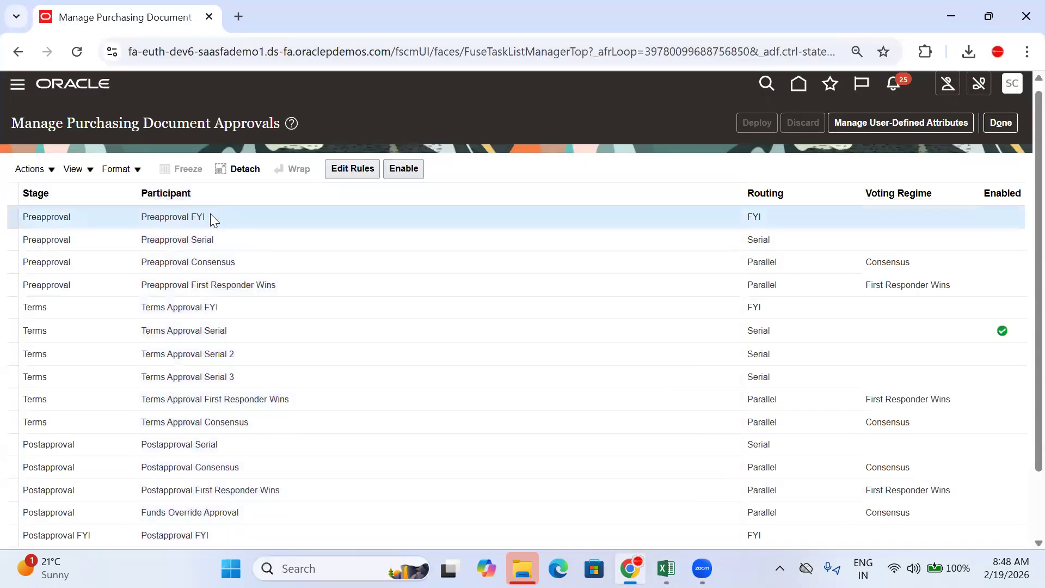
left_click_drag(205, 216, 194, 216)
left_click(216, 221)
double_click(198, 216)
left_click(243, 309)
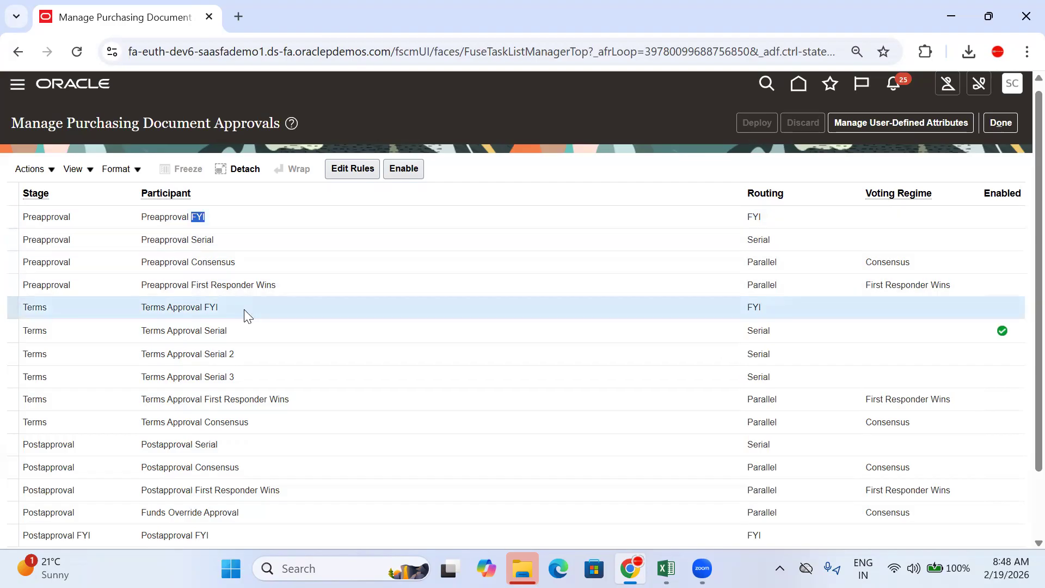
scroll(244, 309, "down", 2)
left_click(241, 461)
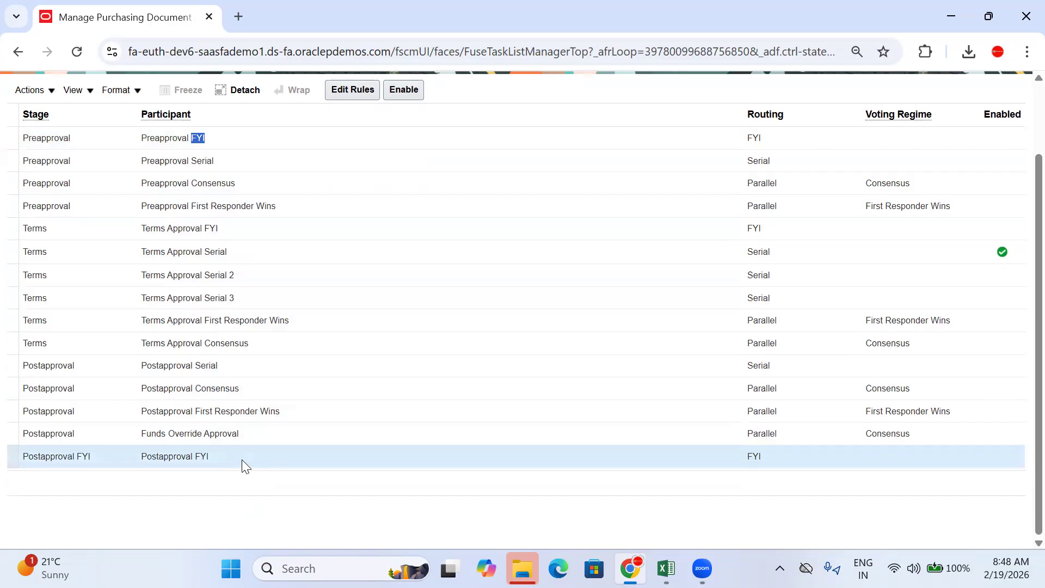
scroll(241, 459, "up", 2)
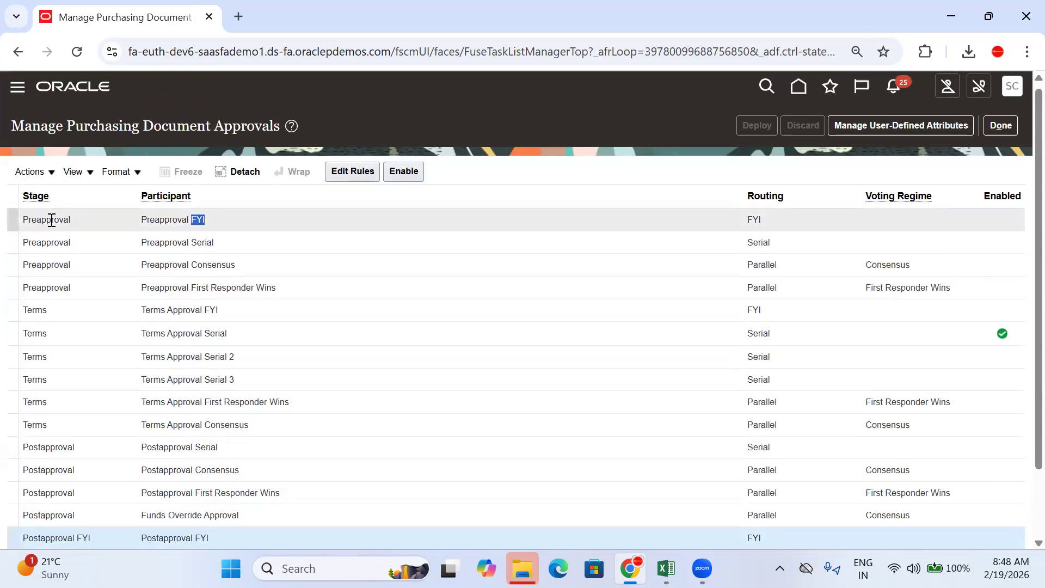
Step: Step through the Preapproval and Terms Approval Serial, Consensus and First Responder Wins rows
left_click(297, 294)
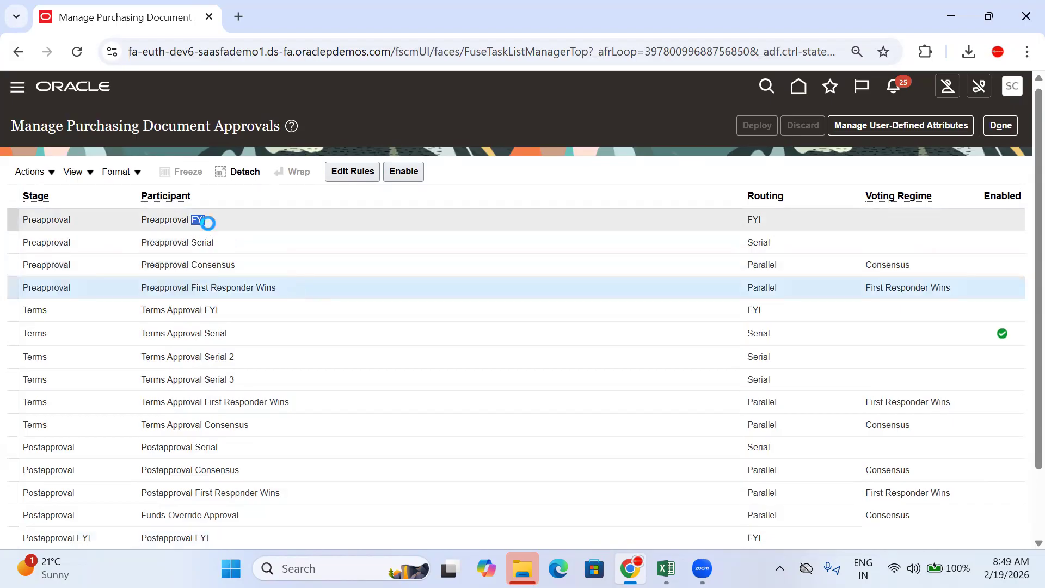
left_click(260, 240)
left_click(251, 266)
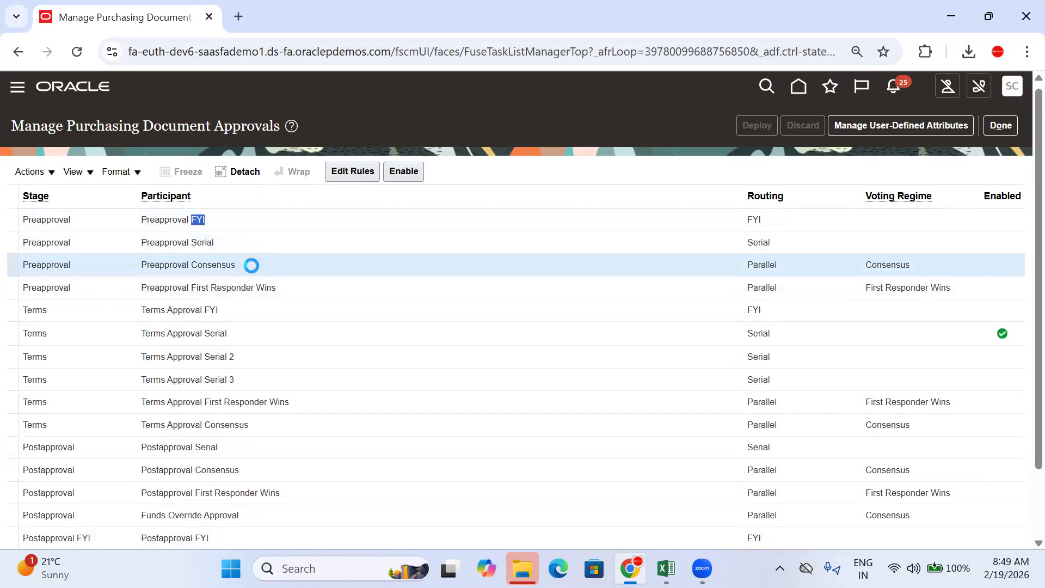
left_click(299, 285)
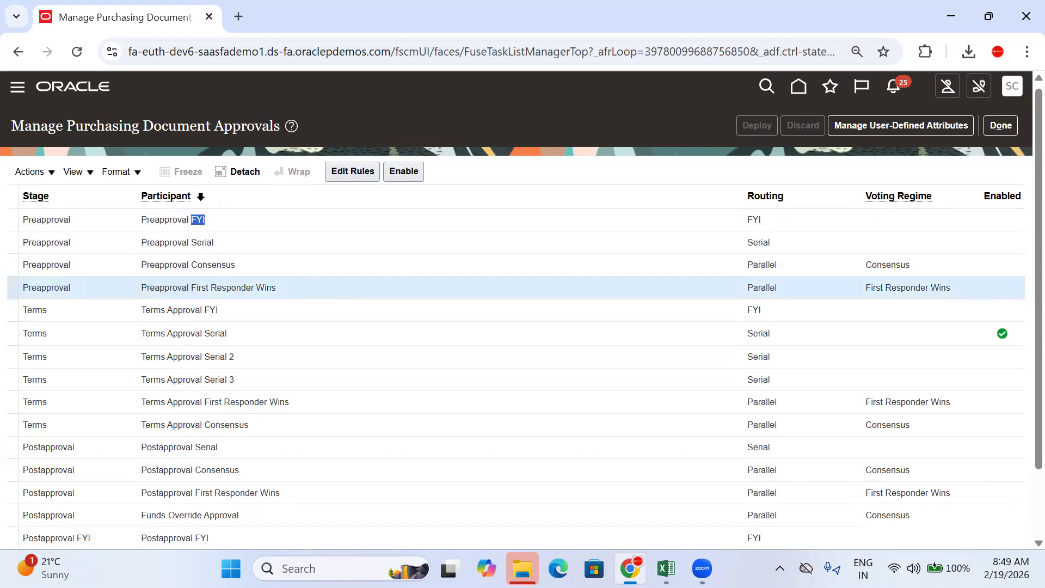
scroll(201, 193, "down", 2)
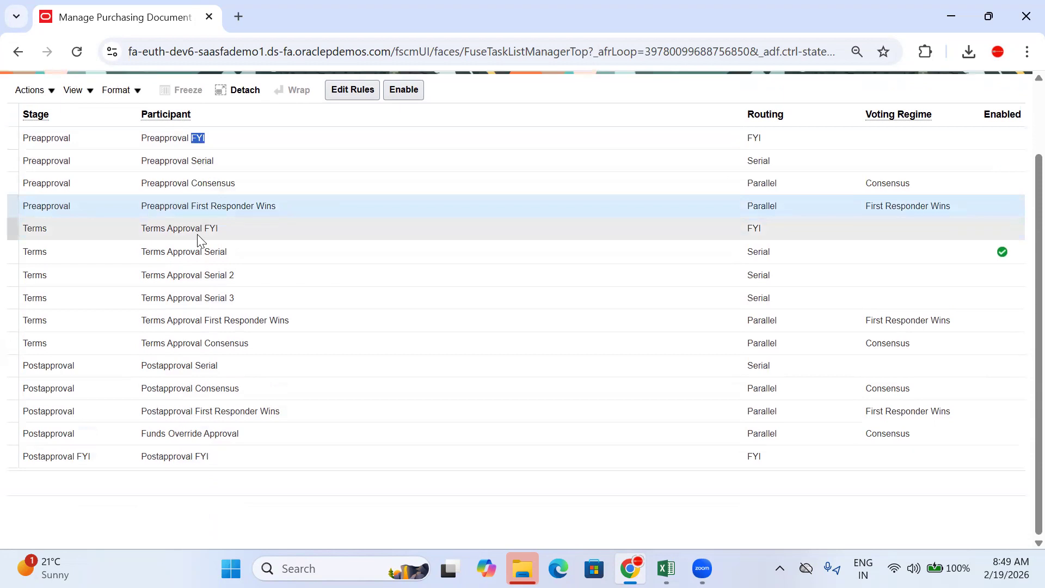
left_click(233, 251)
left_click(267, 284)
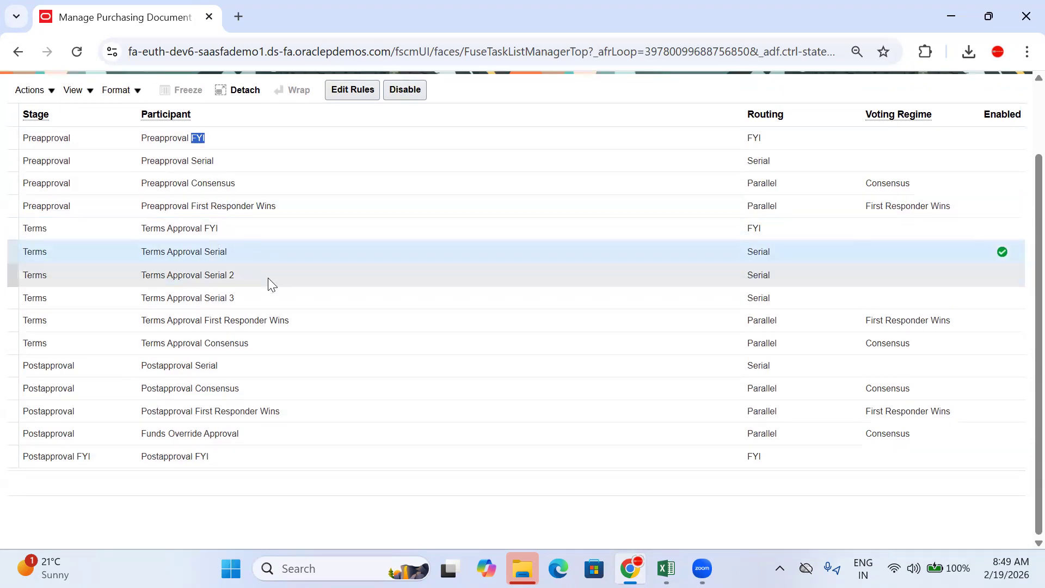
left_click(267, 293)
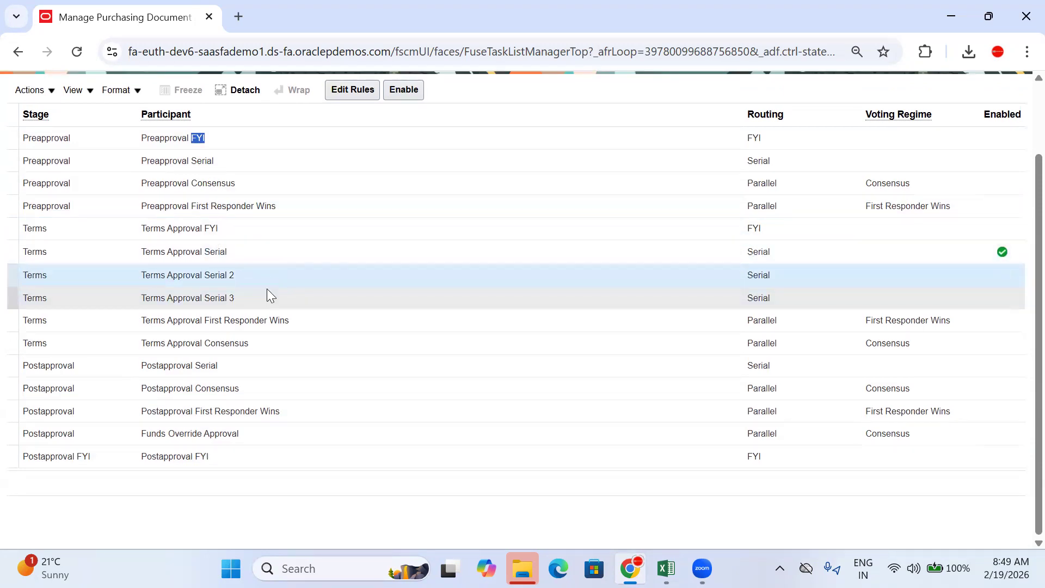
left_click(304, 316)
left_click(280, 350)
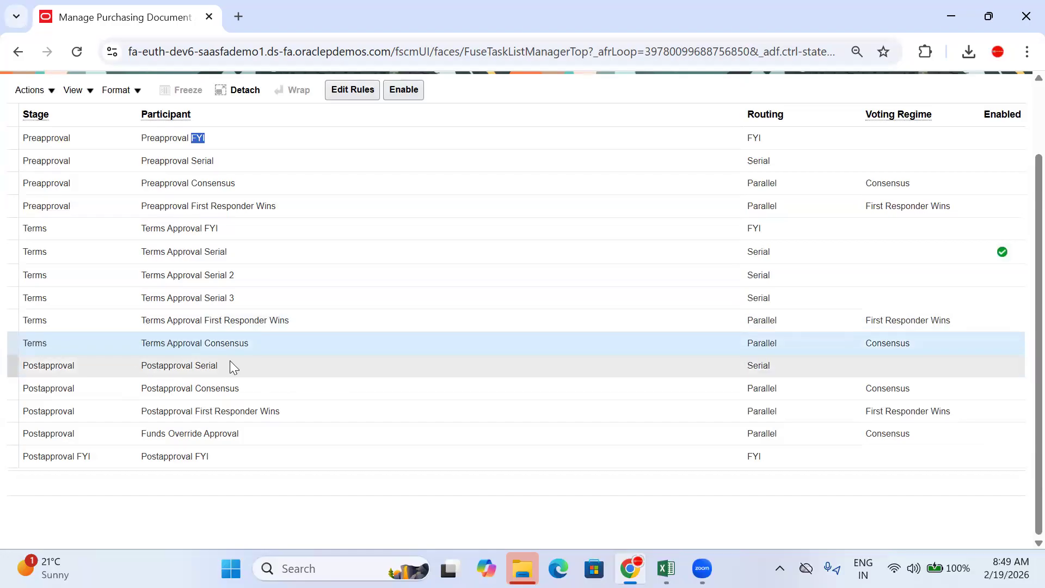
Step: Step through the Postapproval Serial, Consensus, First Responder Wins, Funds Override and FYI rows
left_click(236, 374)
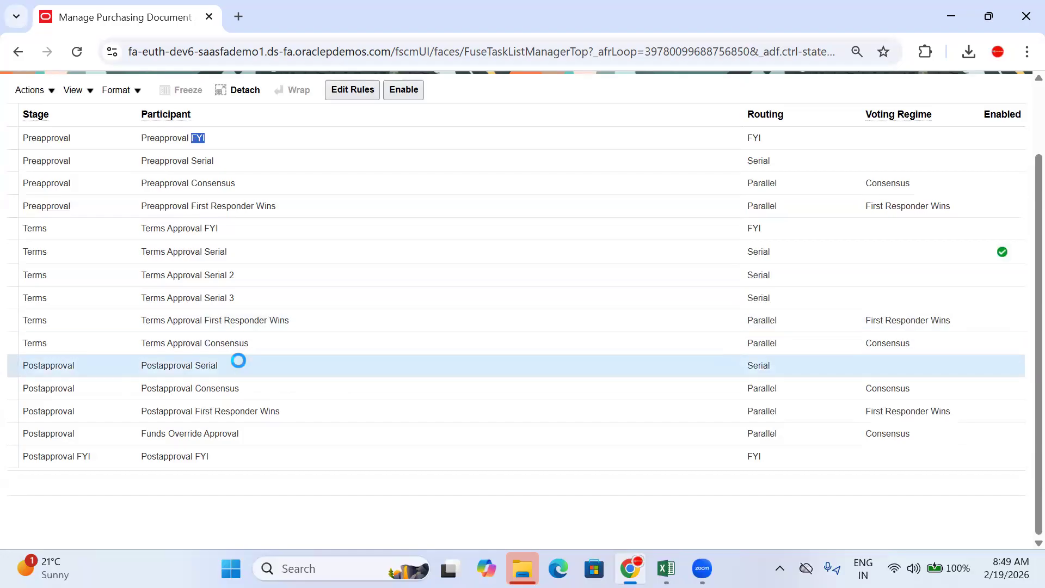
left_click(261, 388)
left_click(313, 415)
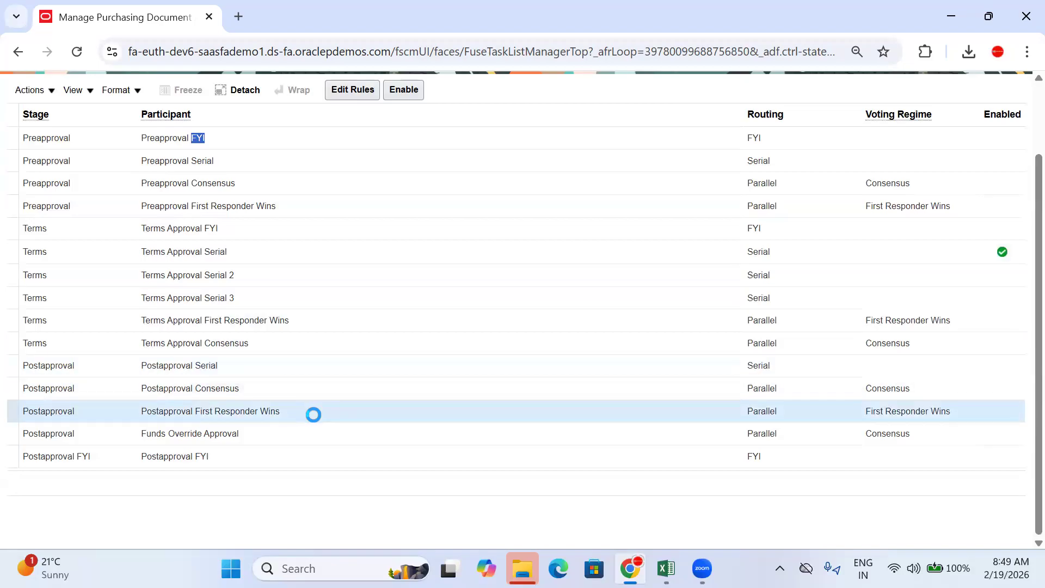
left_click(277, 433)
left_click(226, 456)
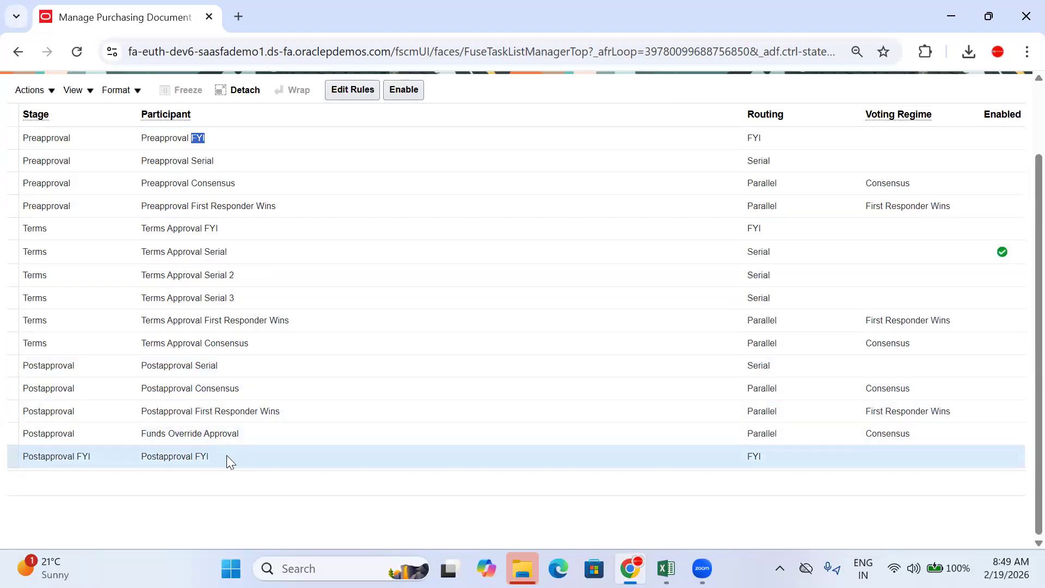
left_click(269, 432)
left_click(223, 464)
Step: Mark the word Serial in the Preapproval Serial row and return to Excel
left_click(245, 155)
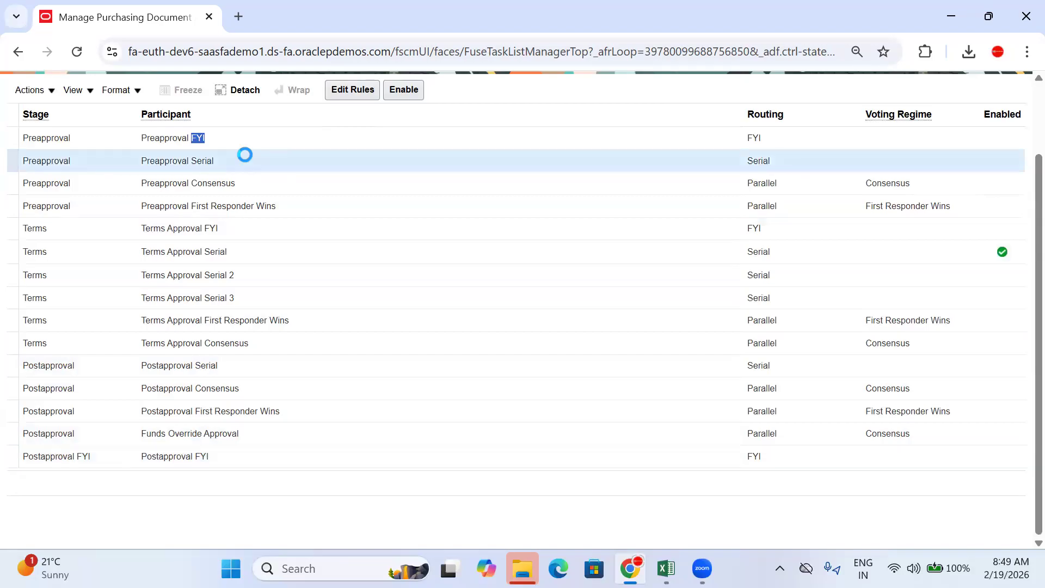
left_click_drag(214, 160, 190, 163)
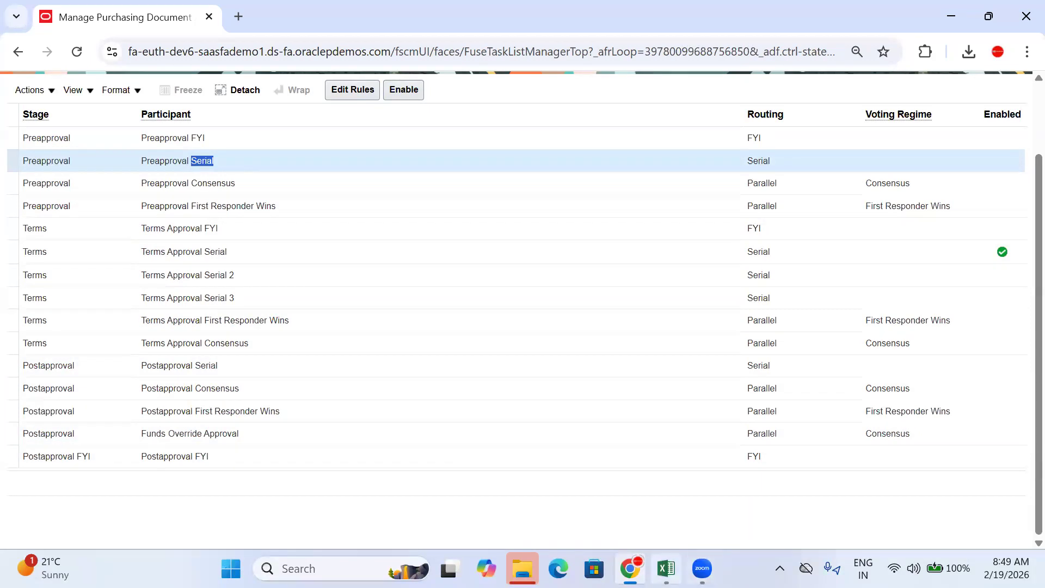
left_click(666, 568)
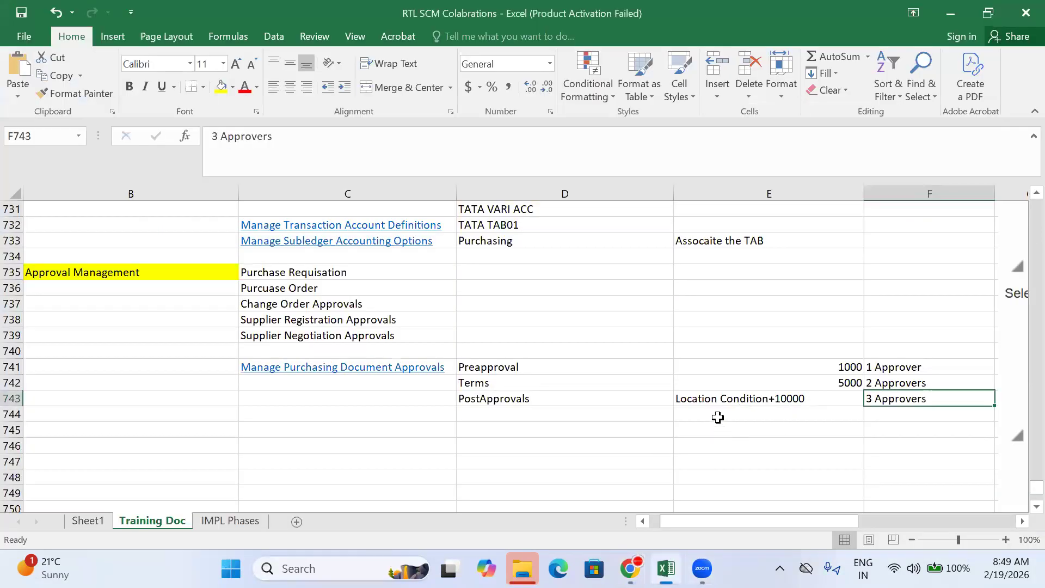
Step: Enter Serial in E744 and XYZ Approvers in F744
left_click(717, 417)
type("Serial")
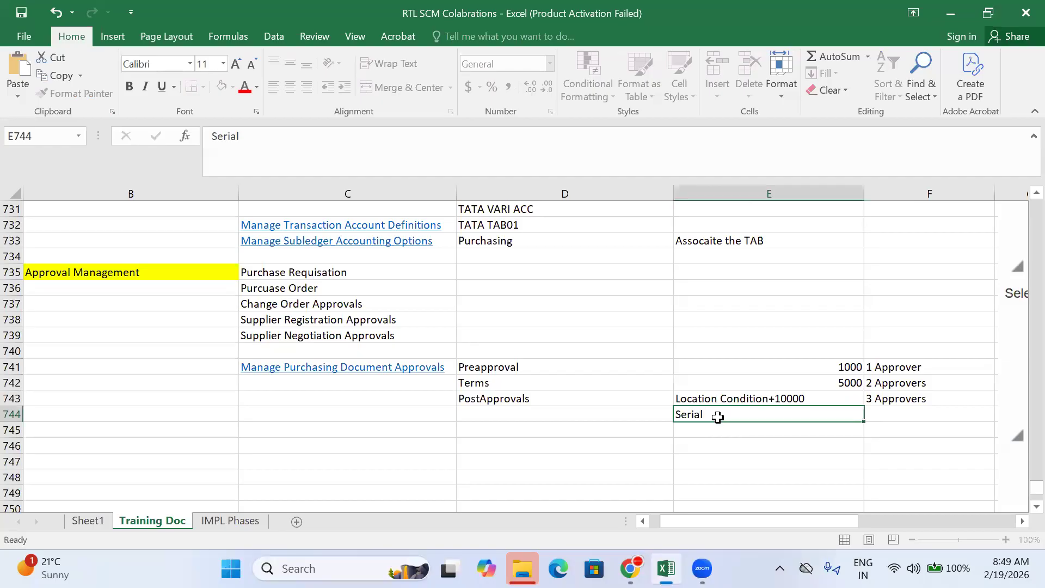
key("Tab")
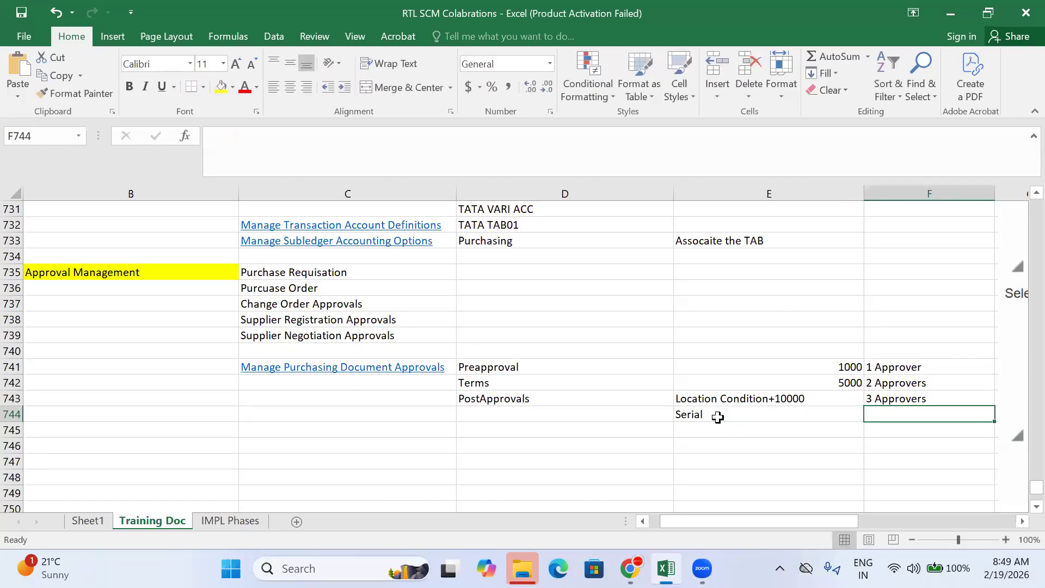
type("XY")
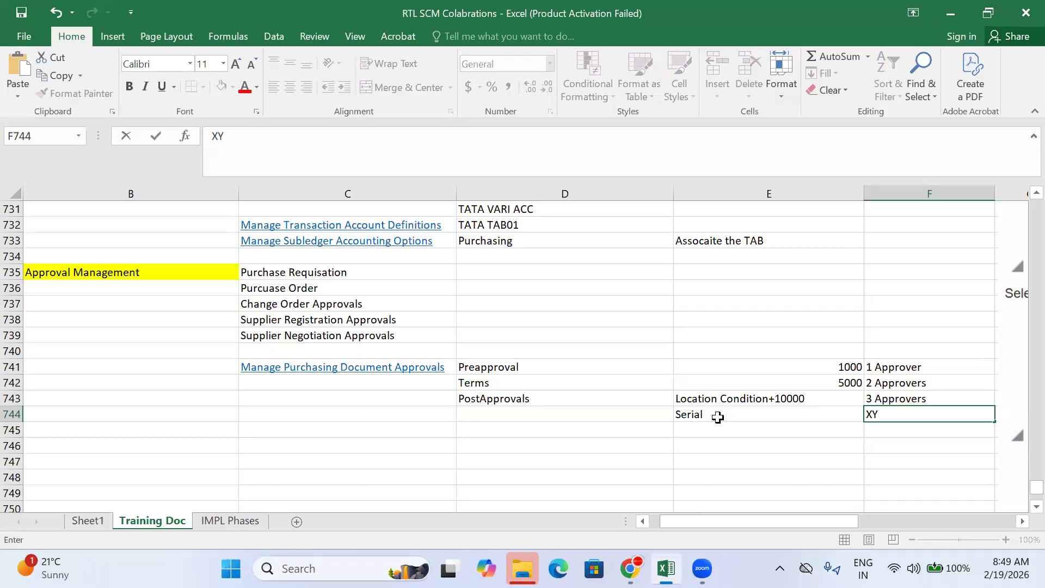
type("Z Approvers")
key("ctrl+Return")
key("Right")
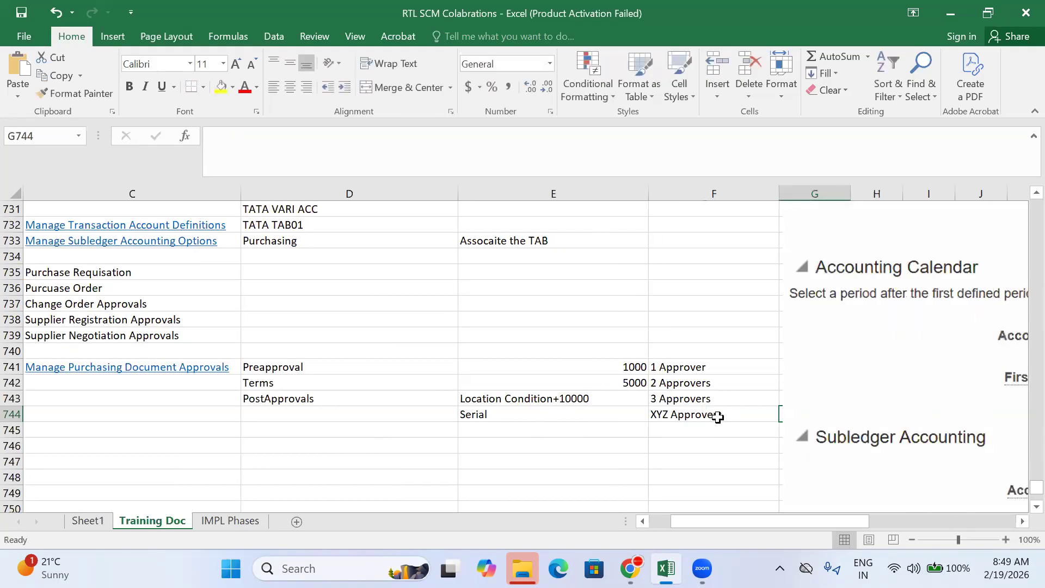
Step: List approvers X, Y and Z in F745:F747
left_click(704, 431)
left_click_drag(856, 390, 1025, 421)
left_click(669, 431)
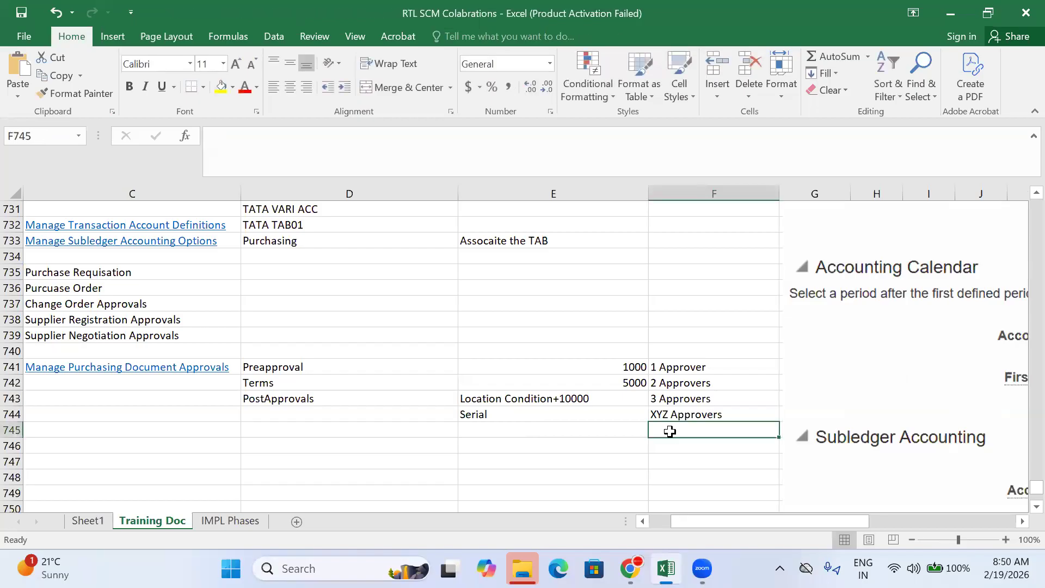
type("X")
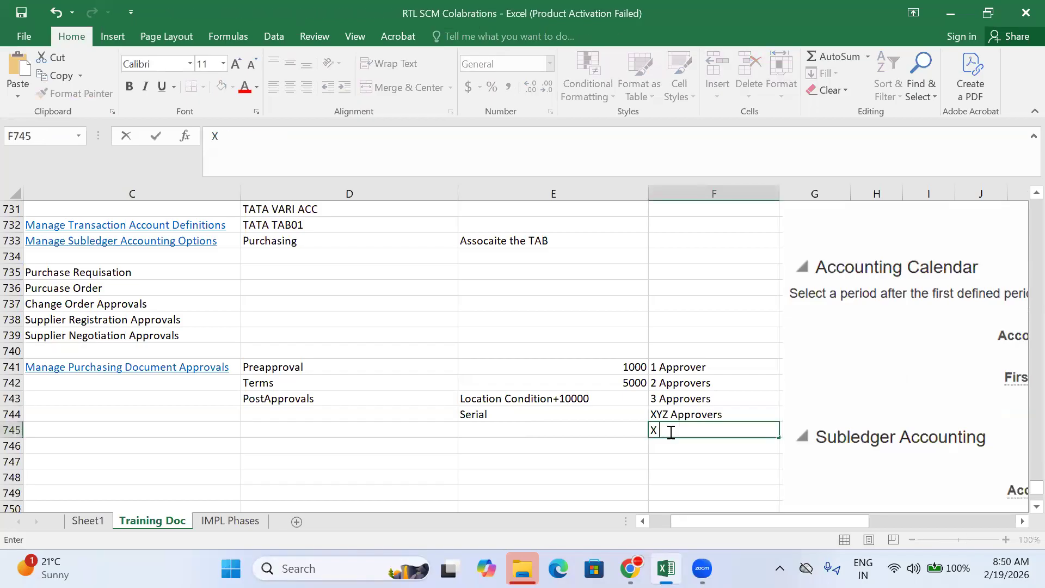
key("Return")
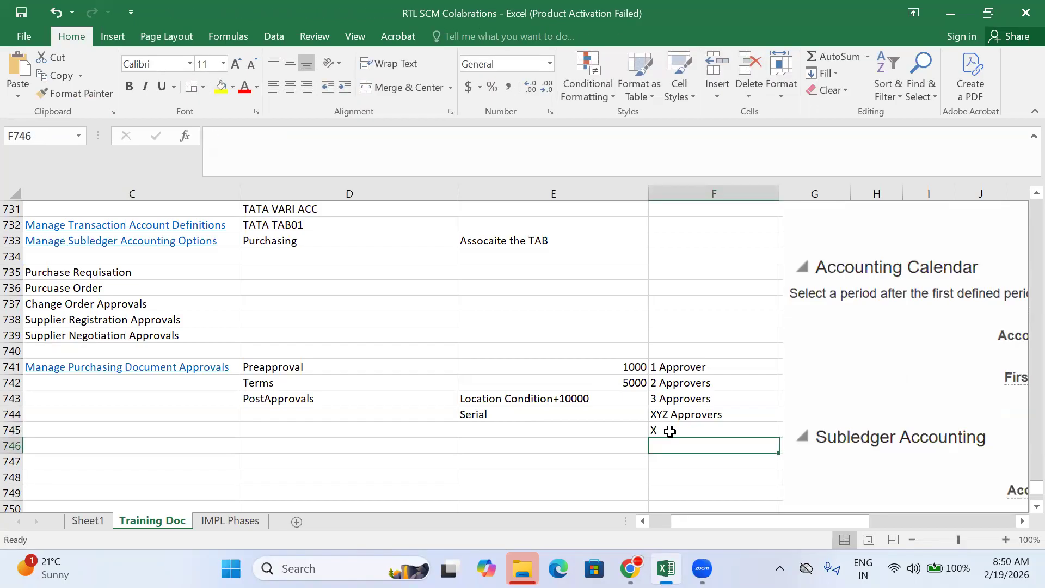
type("Y")
key("Return")
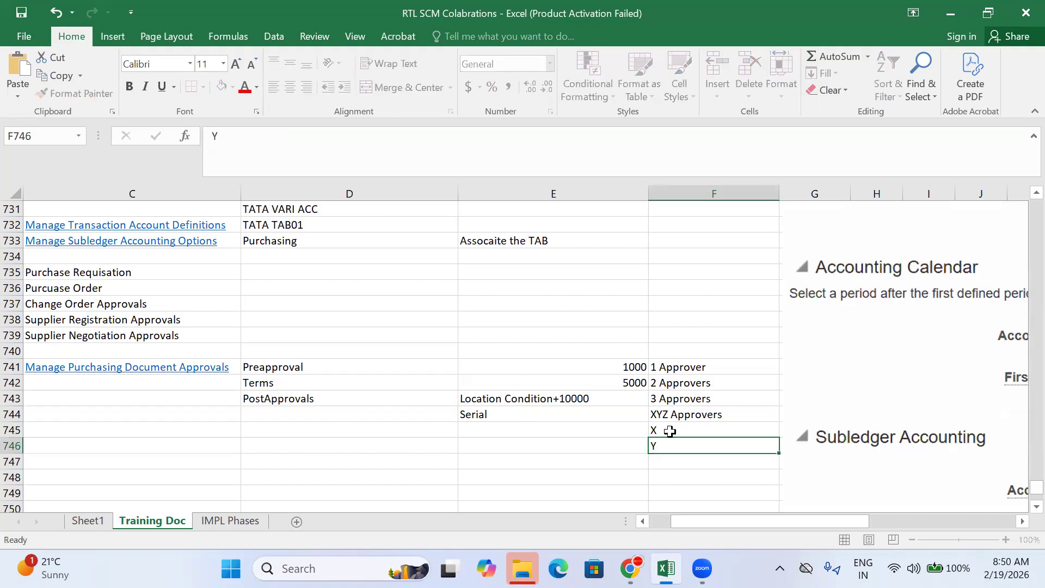
type("Z")
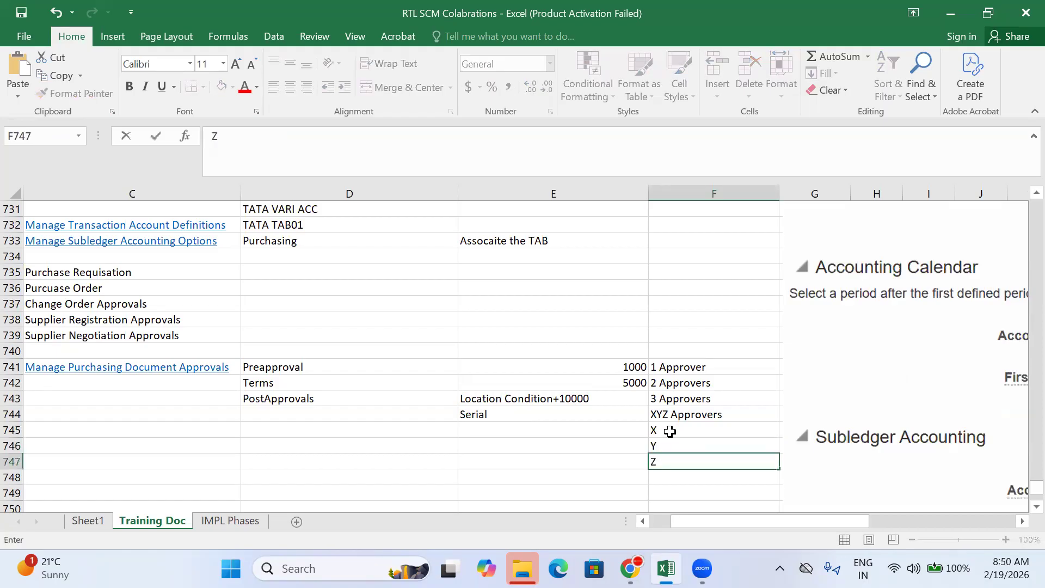
left_click(669, 431)
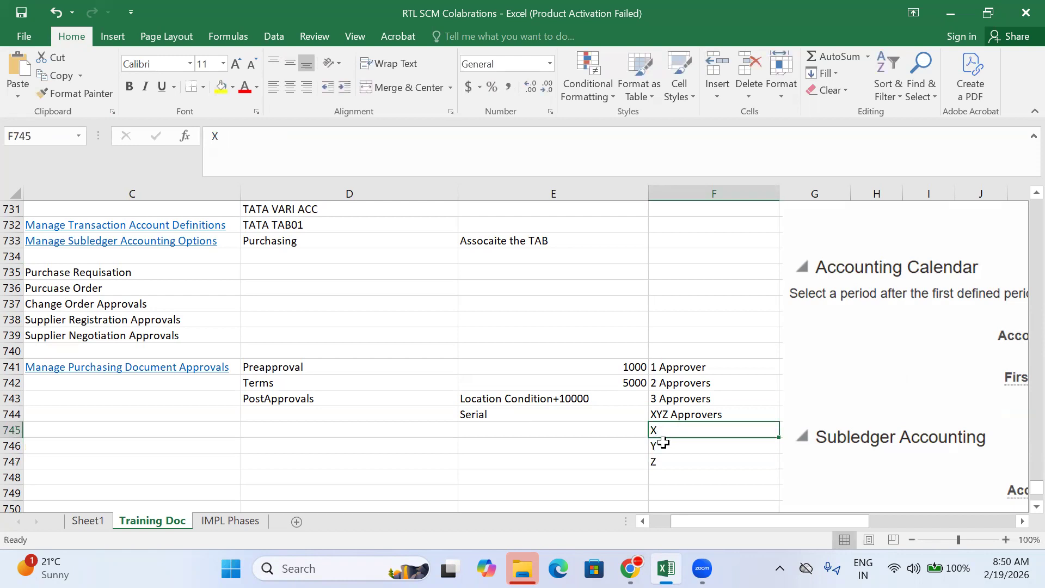
Step: Move the screenshot picture right and down, then check the X, Y, Z cells
left_click_drag(856, 366, 956, 413)
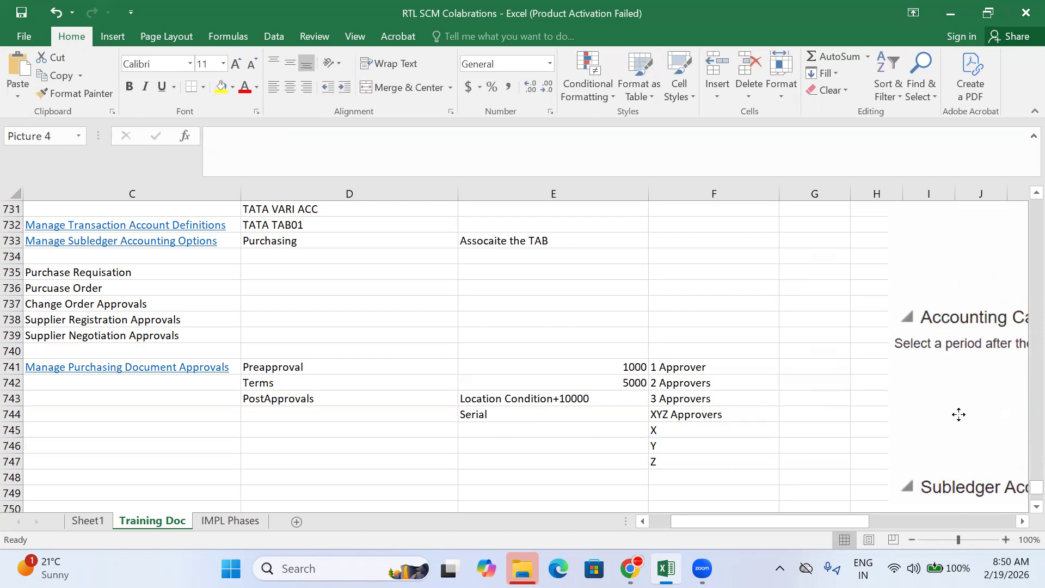
left_click(662, 432)
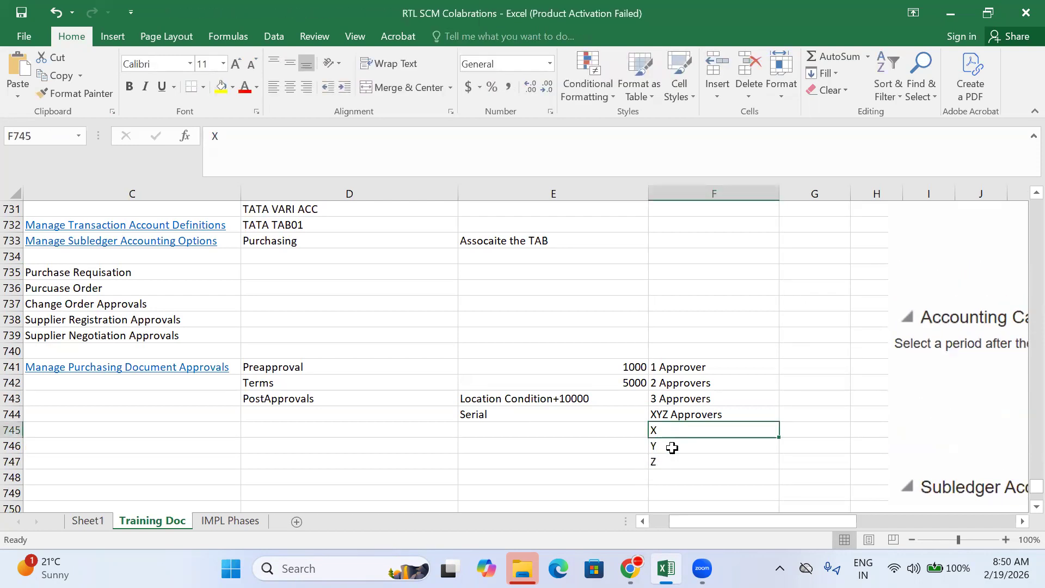
left_click(675, 448)
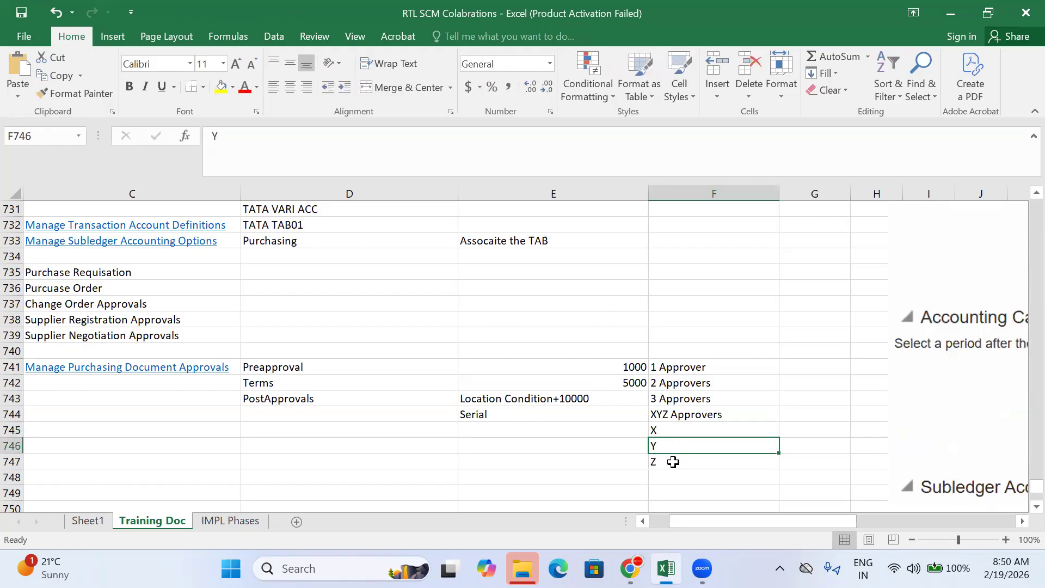
left_click(670, 462)
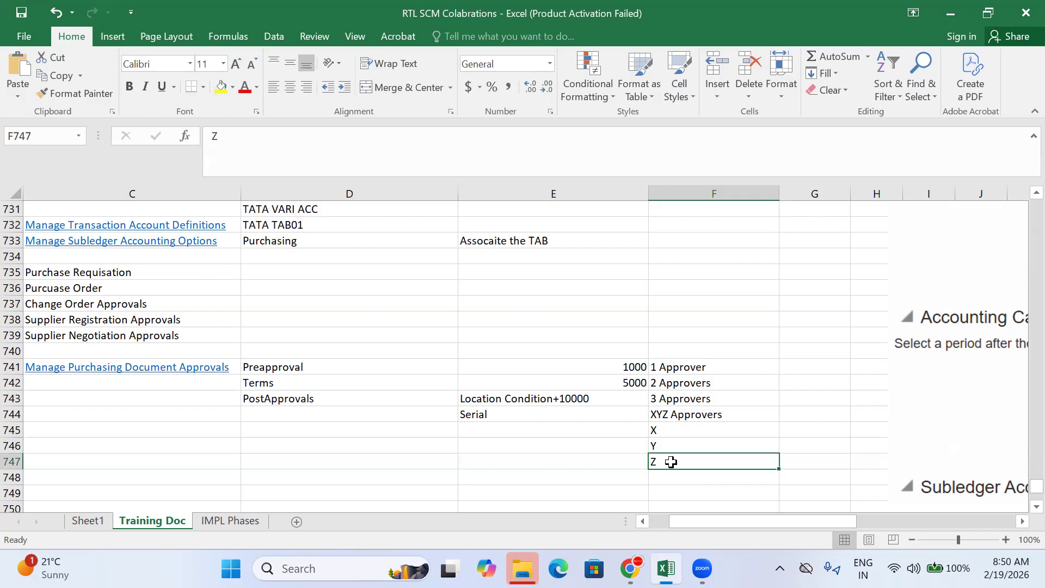
left_click(664, 430)
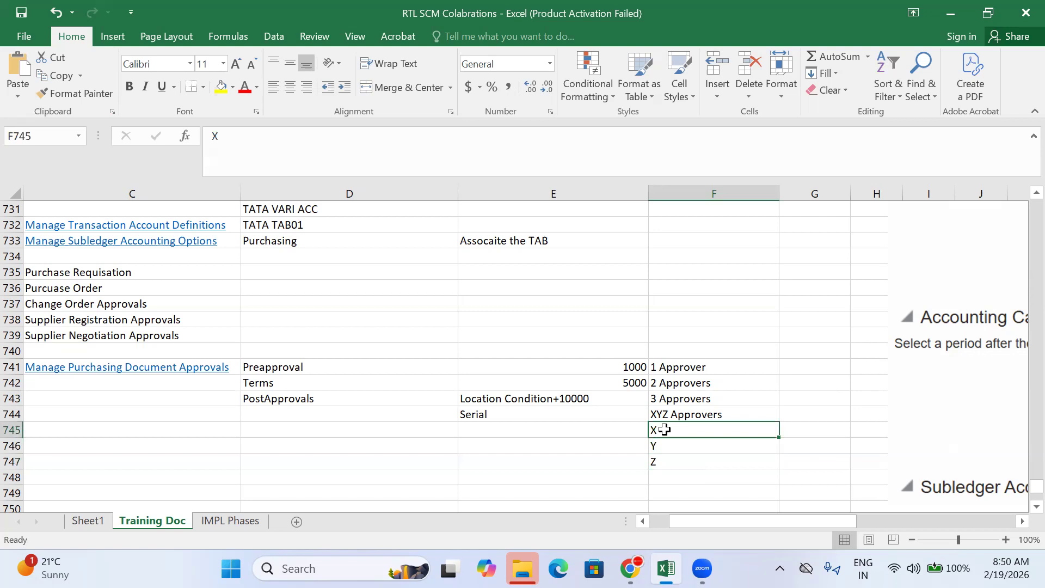
Step: Fill the Serial cell E744 yellow, then select Oracle's Preapproval Consensus row
left_click(508, 478)
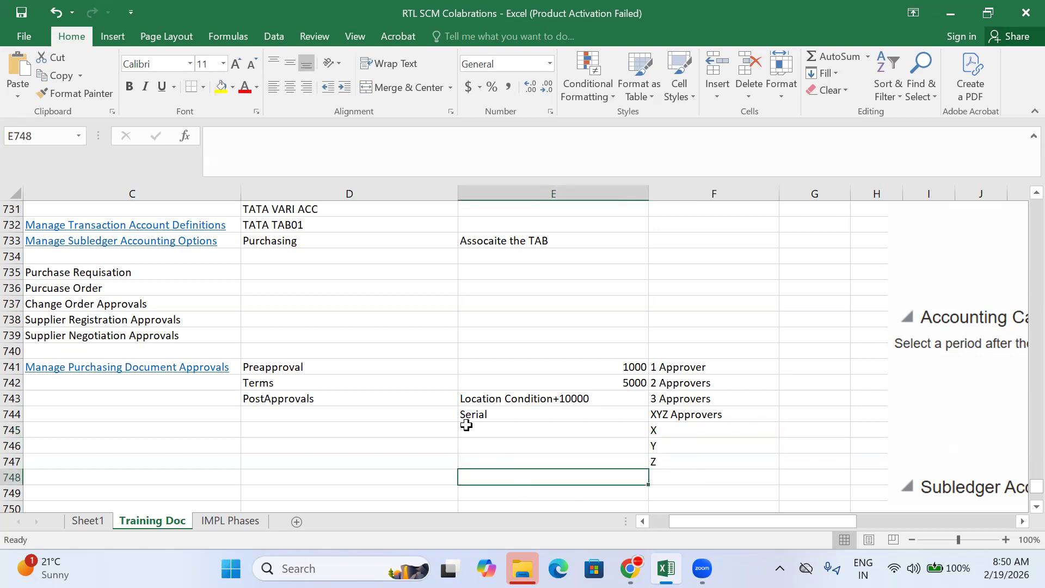
left_click(473, 414)
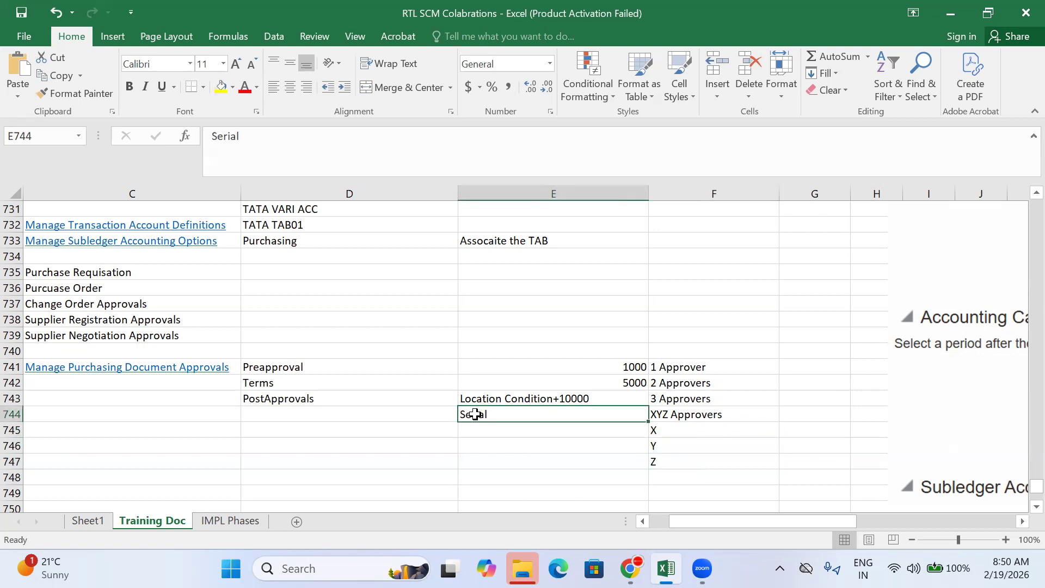
left_click(221, 87)
left_click(525, 476)
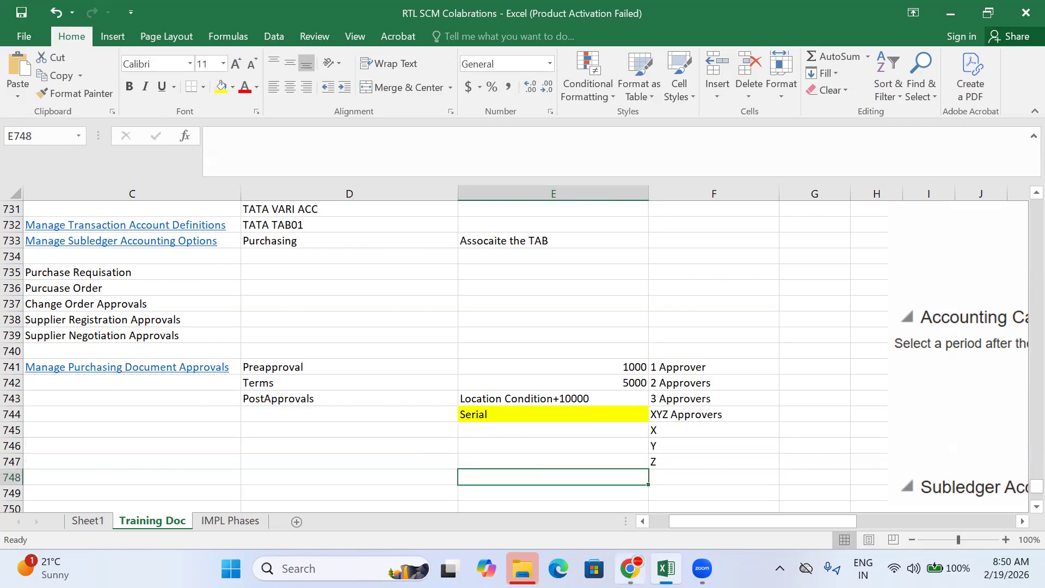
left_click(630, 568)
left_click(269, 189)
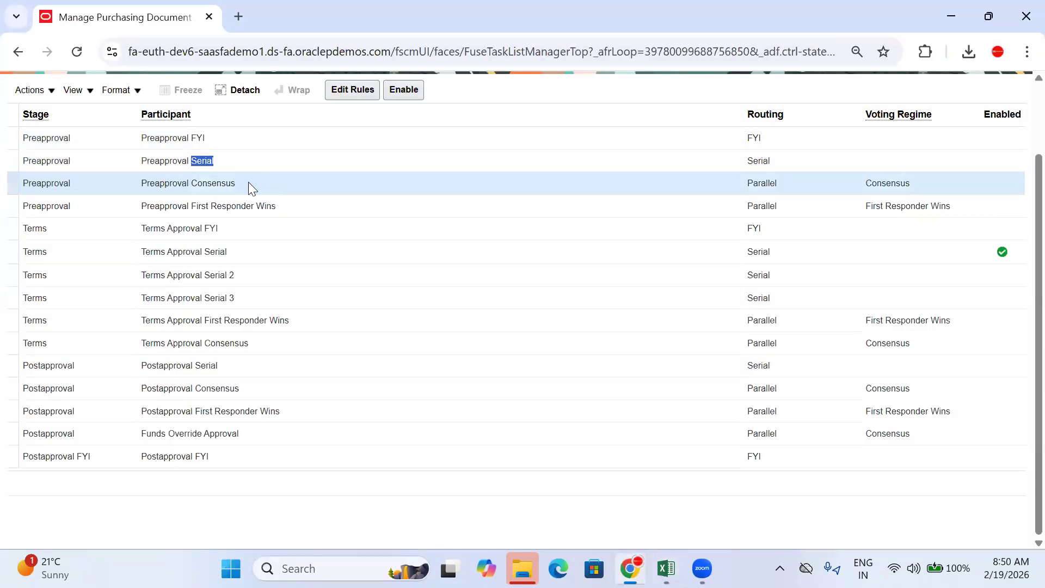
Step: Mark the word Consensus in the Preapproval Consensus participant and return to Excel
left_click_drag(235, 185, 192, 185)
key("ctrl+c")
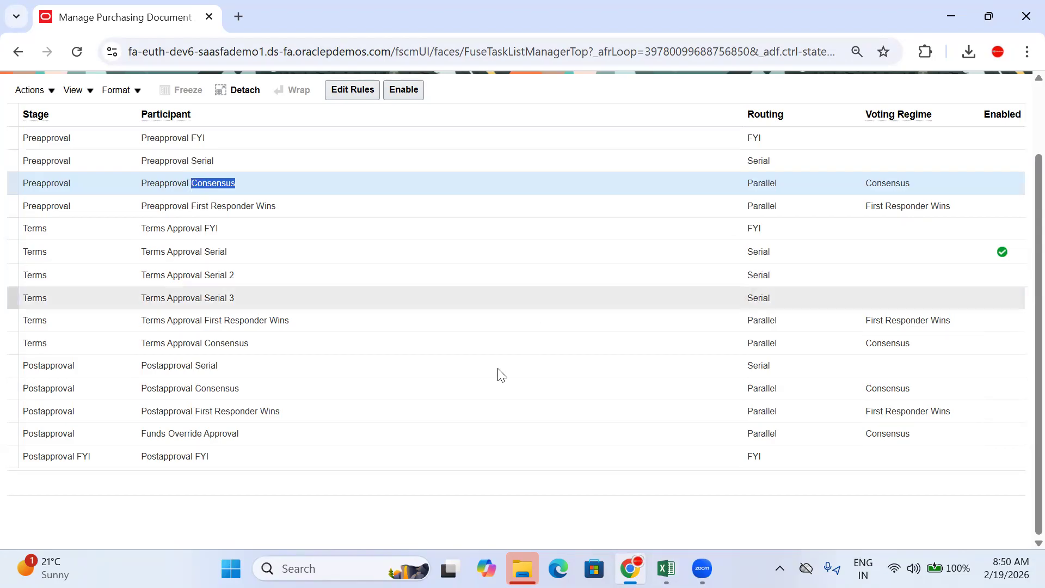
left_click(666, 568)
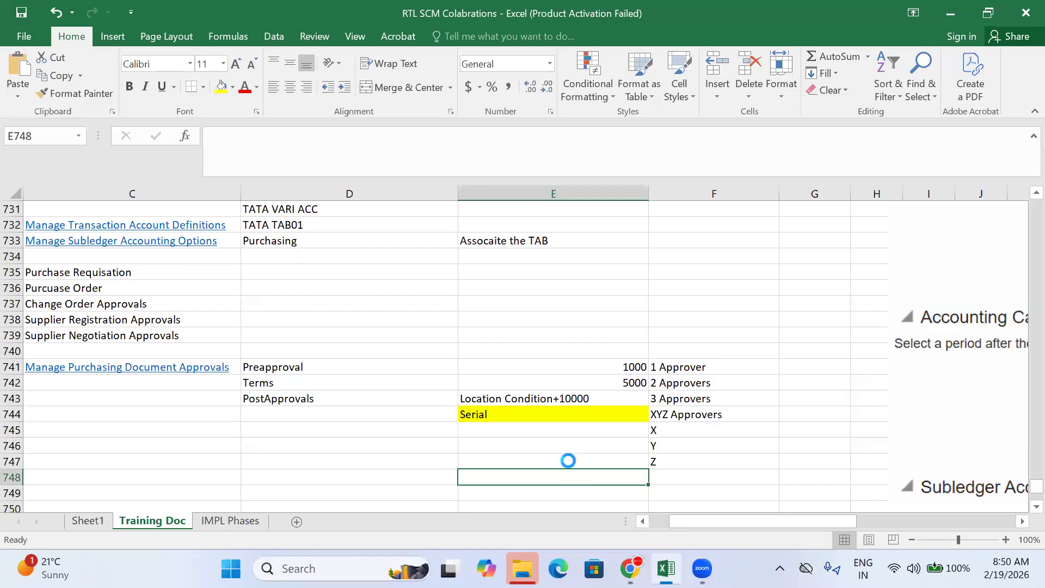
Step: Paste Consensus into E748 and increase its font size three times
key("ctrl+v")
left_click(237, 65)
left_click(238, 65)
left_click(237, 65)
left_click(682, 480)
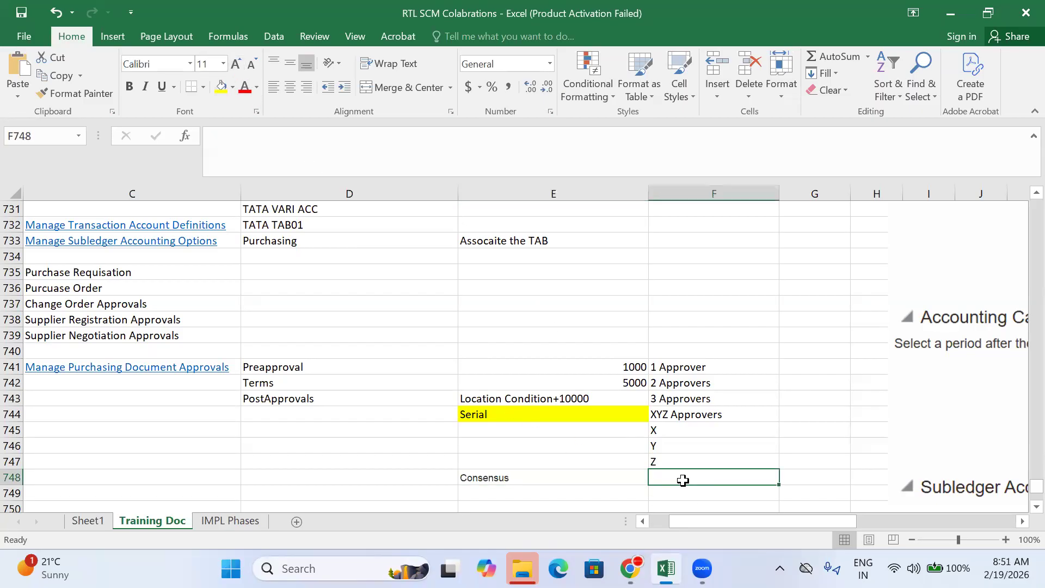
Step: Review approvers X, Y and Z in F745:F747 against the Consensus entry
left_click(676, 428)
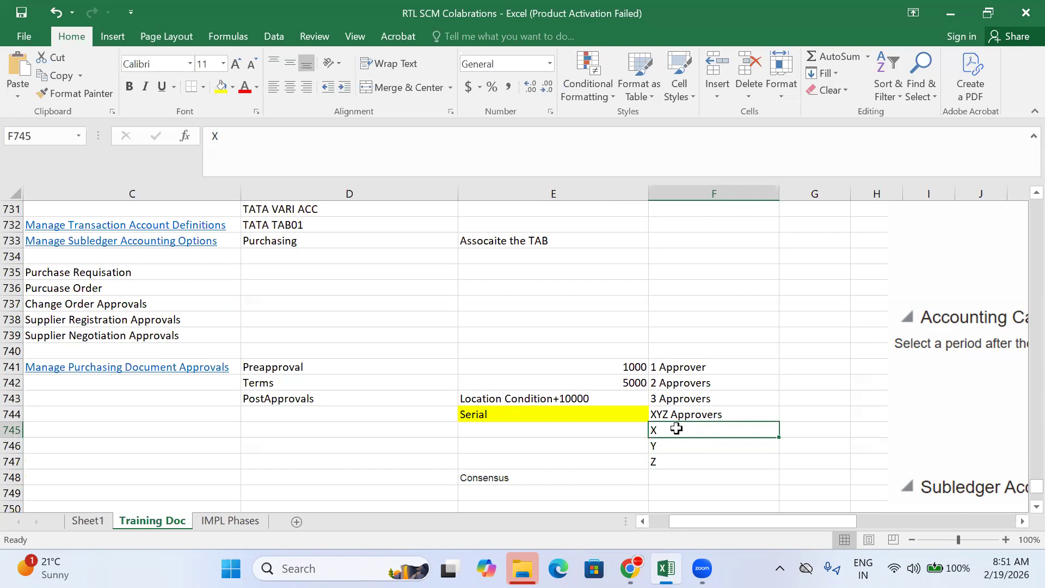
left_click(679, 443)
left_click(677, 460)
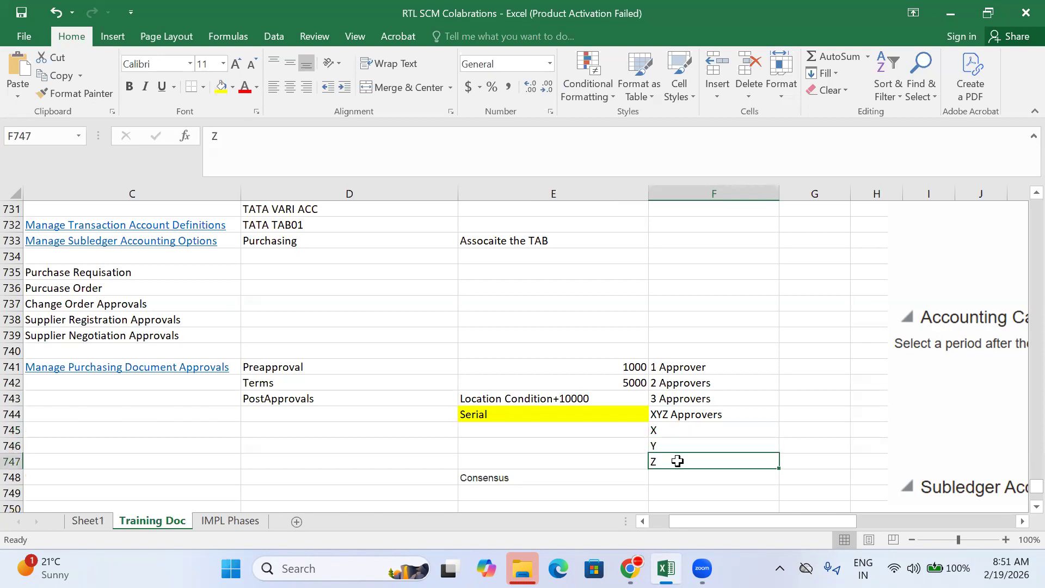
left_click(676, 443)
left_click(678, 461)
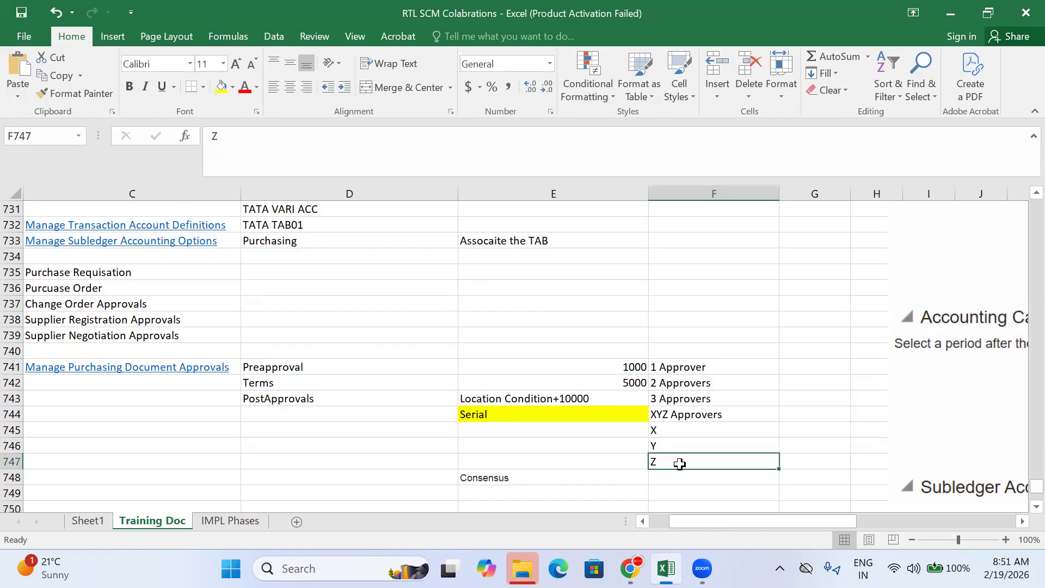
left_click(678, 445)
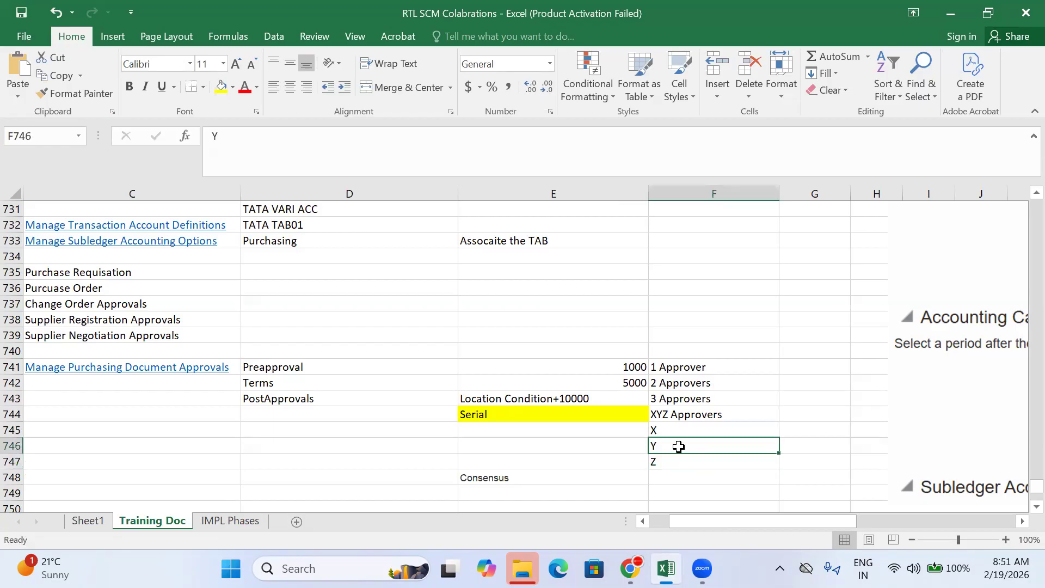
left_click(666, 462)
left_click(598, 473)
Step: Compare empty F748 with XYZ Approvers in F744 before filling it
left_click(680, 477)
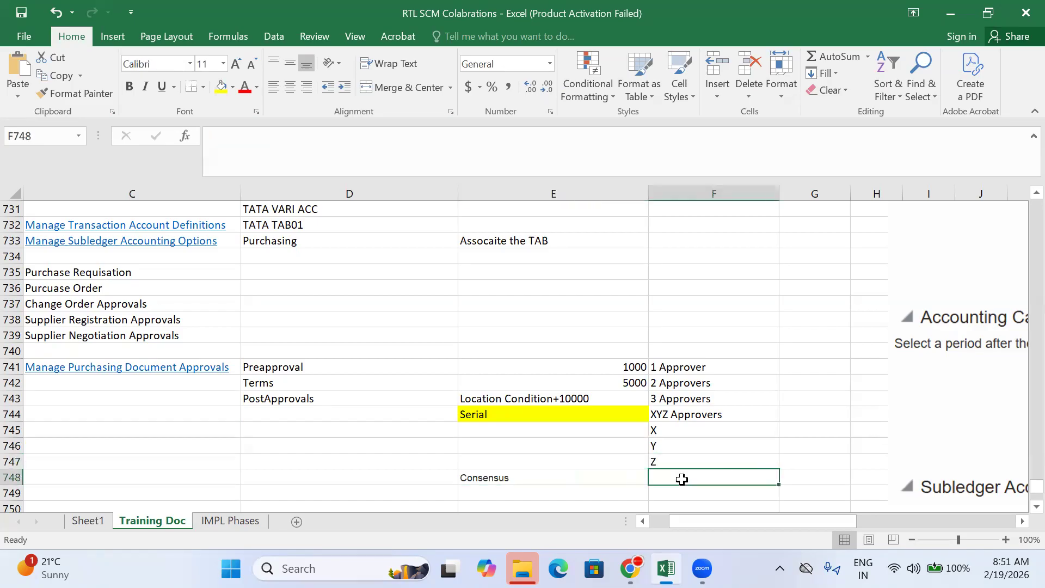
left_click(676, 412)
left_click(676, 480)
left_click(659, 431)
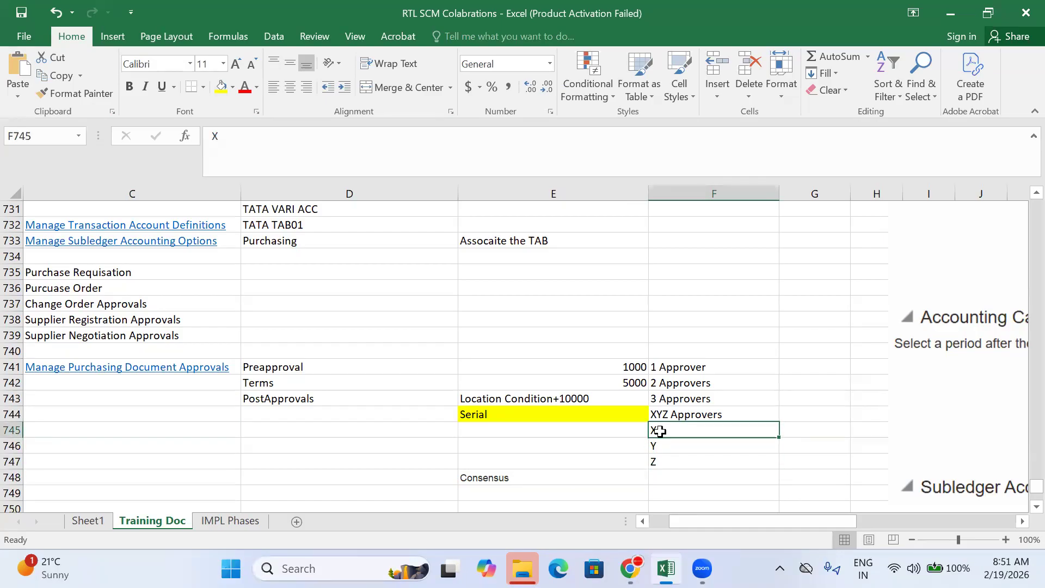
left_click(614, 475)
left_click(673, 476)
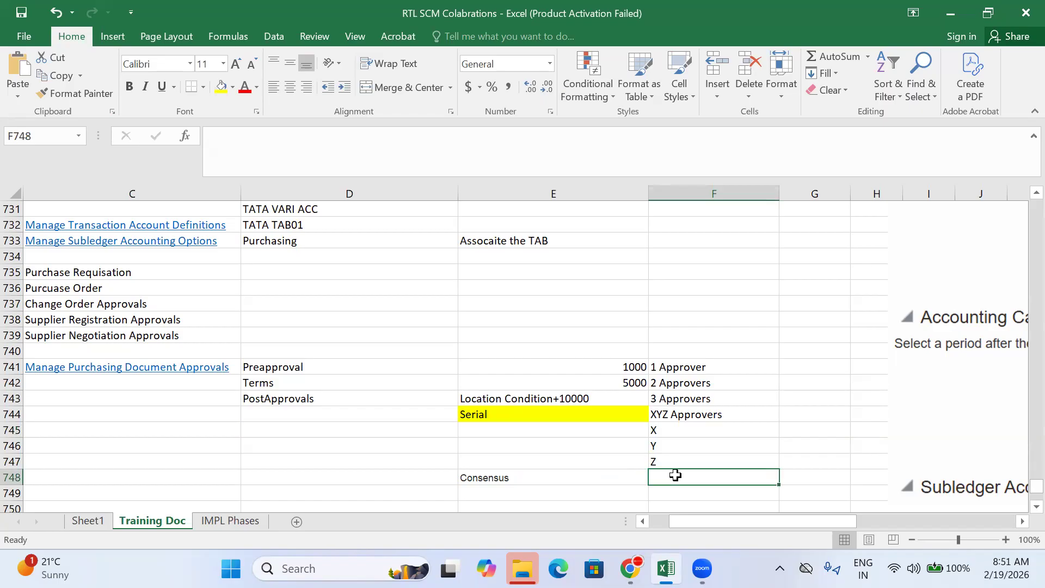
left_click(660, 433)
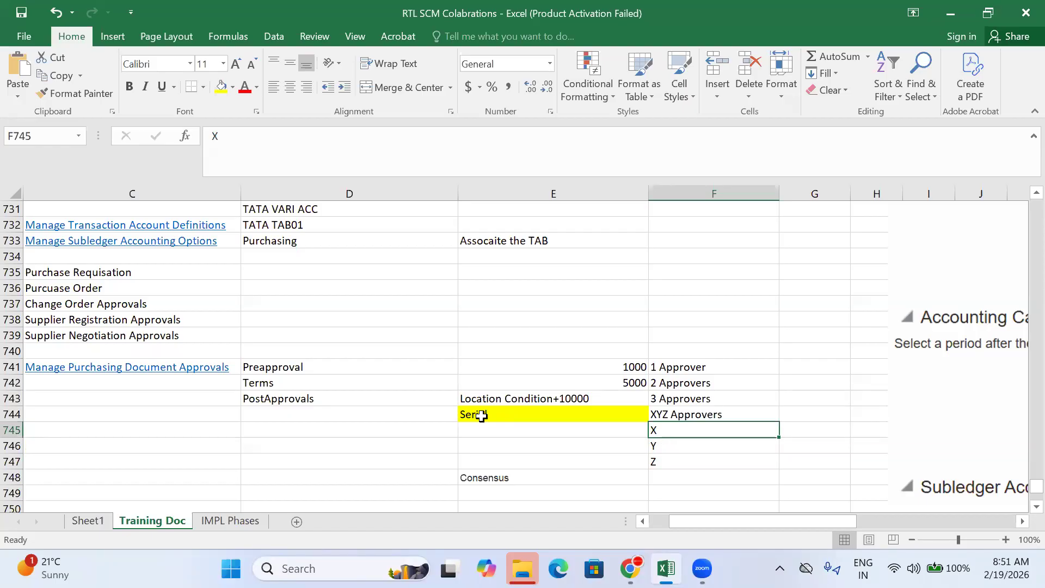
left_click(612, 479)
left_click(677, 479)
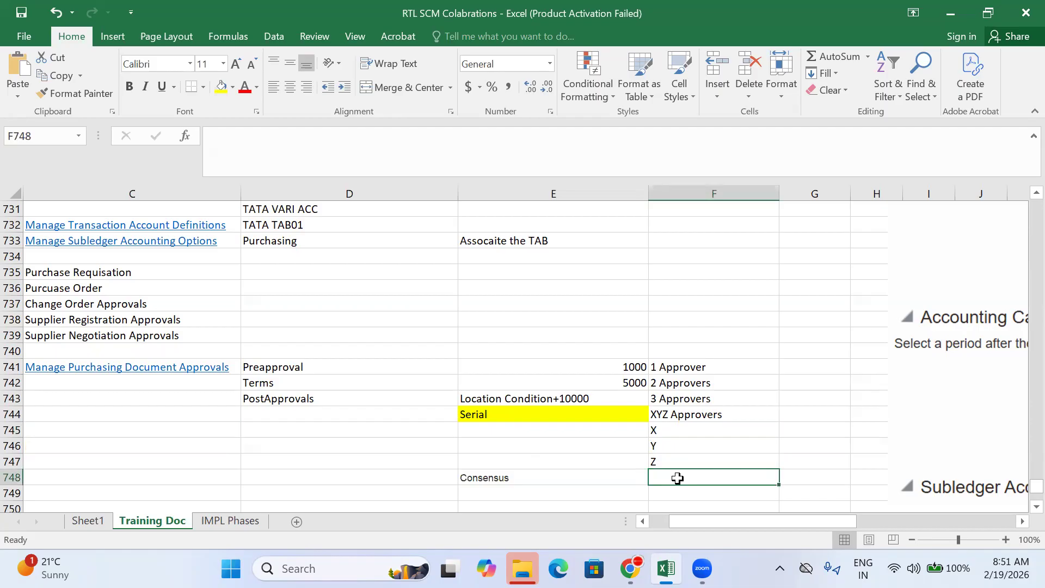
Step: Enter XYZ Approvers in F748 and Must Be Approved in G748, then switch to Oracle
type("XYZ")
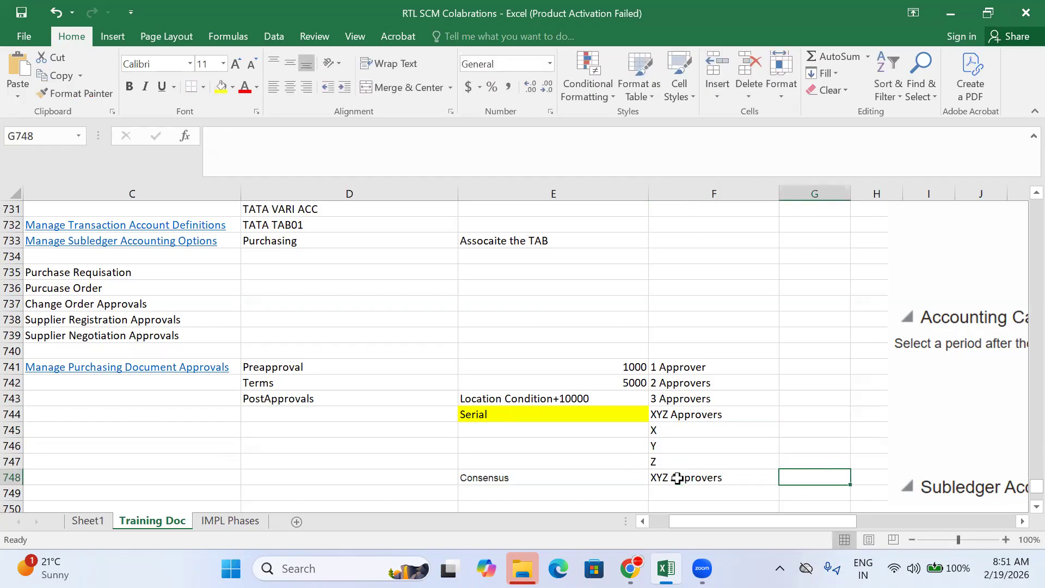
type("Must B")
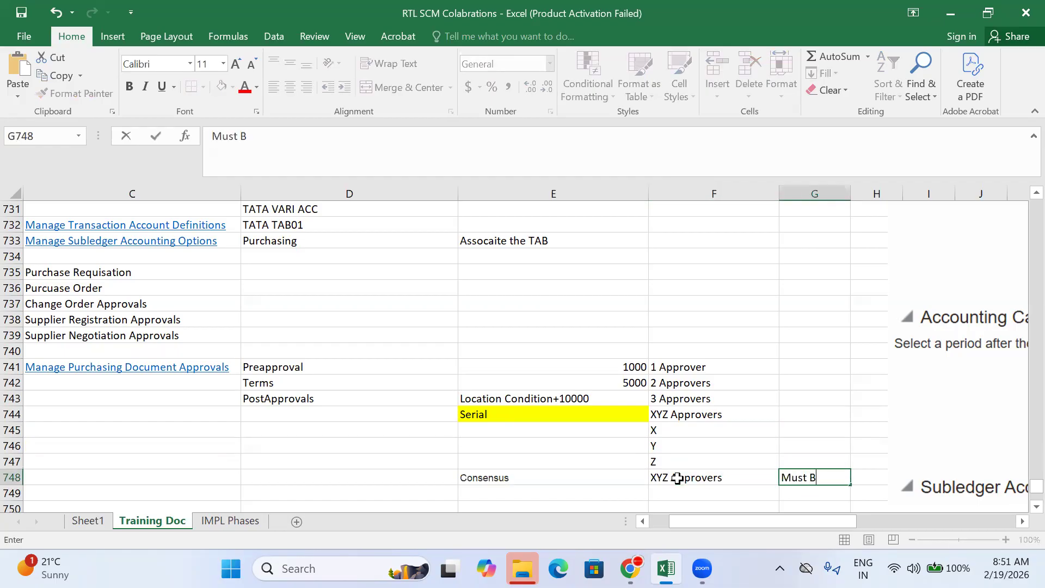
type("e Approved")
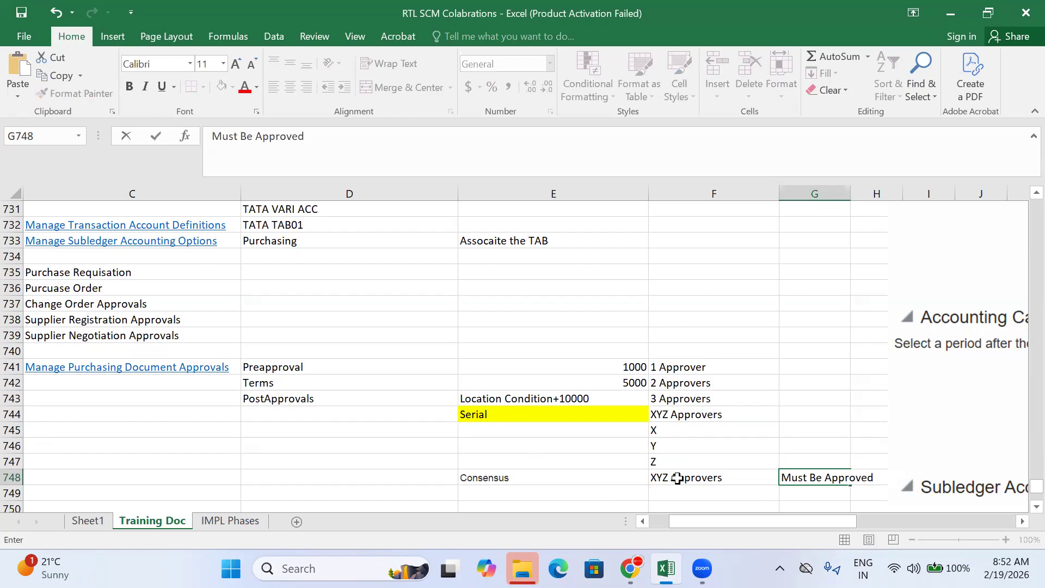
left_click(666, 433)
left_click(699, 476)
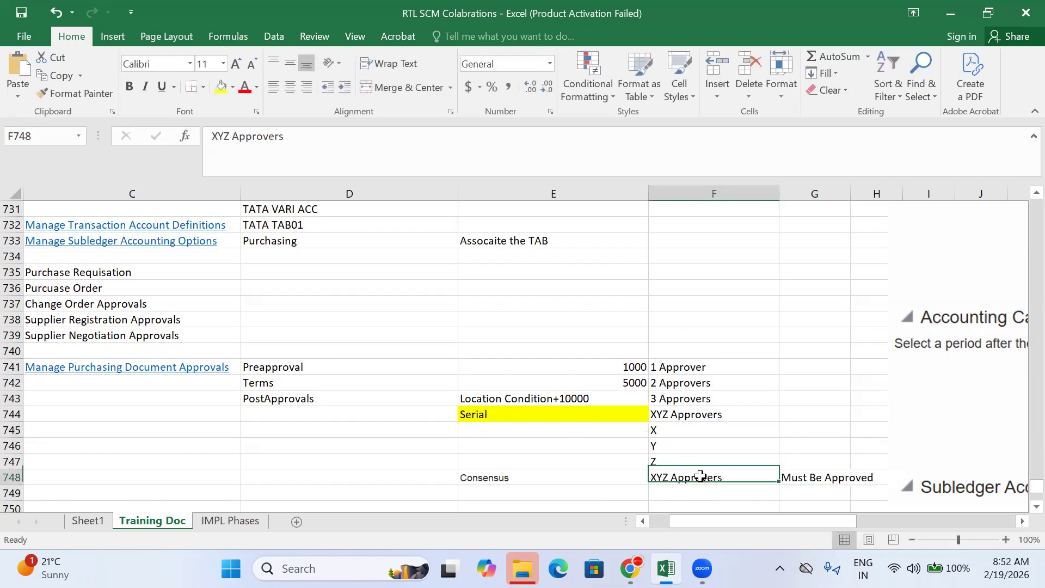
scroll(700, 476, "down", 1)
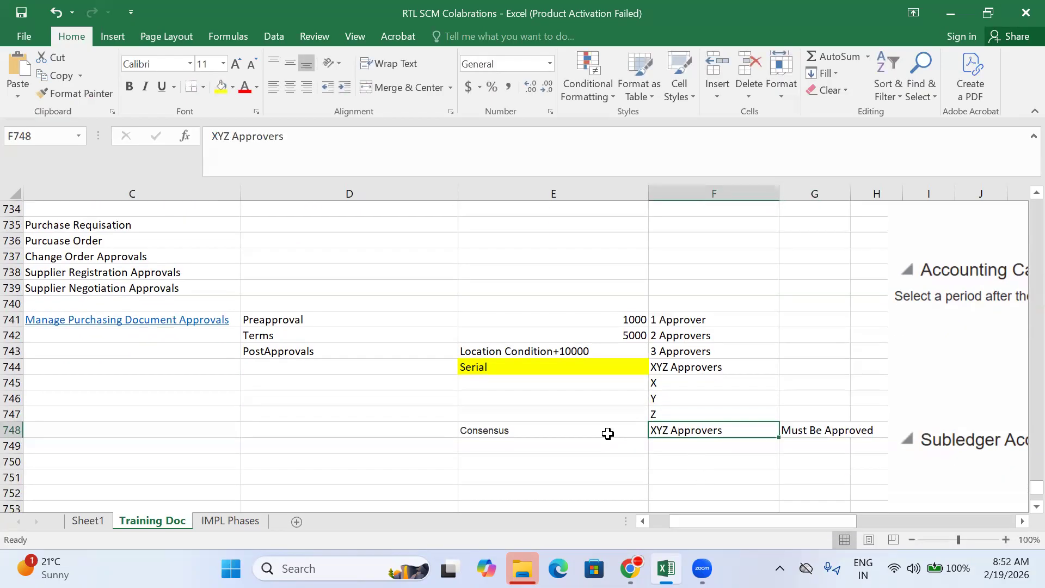
left_click(571, 444)
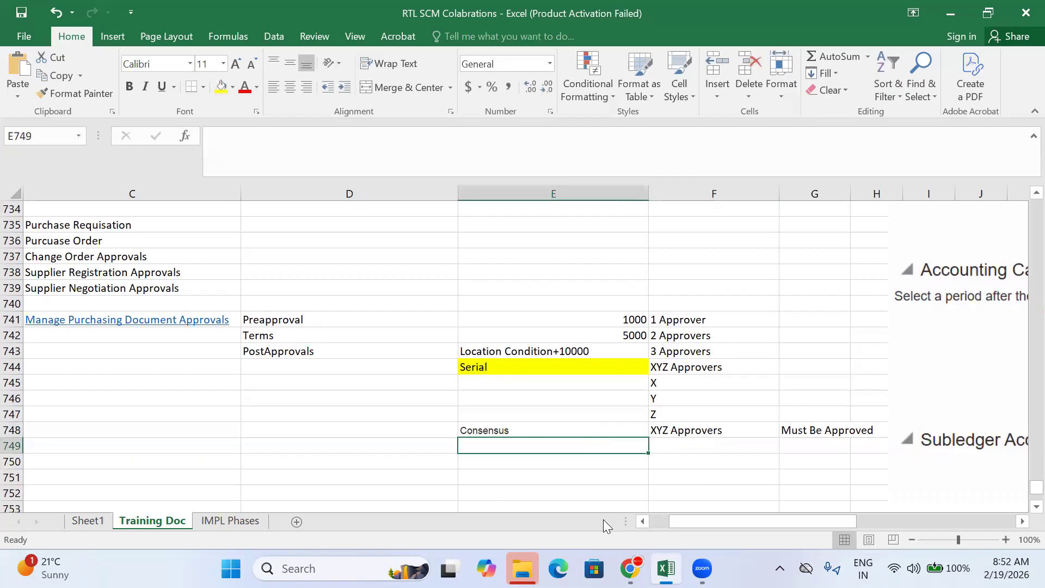
left_click(630, 569)
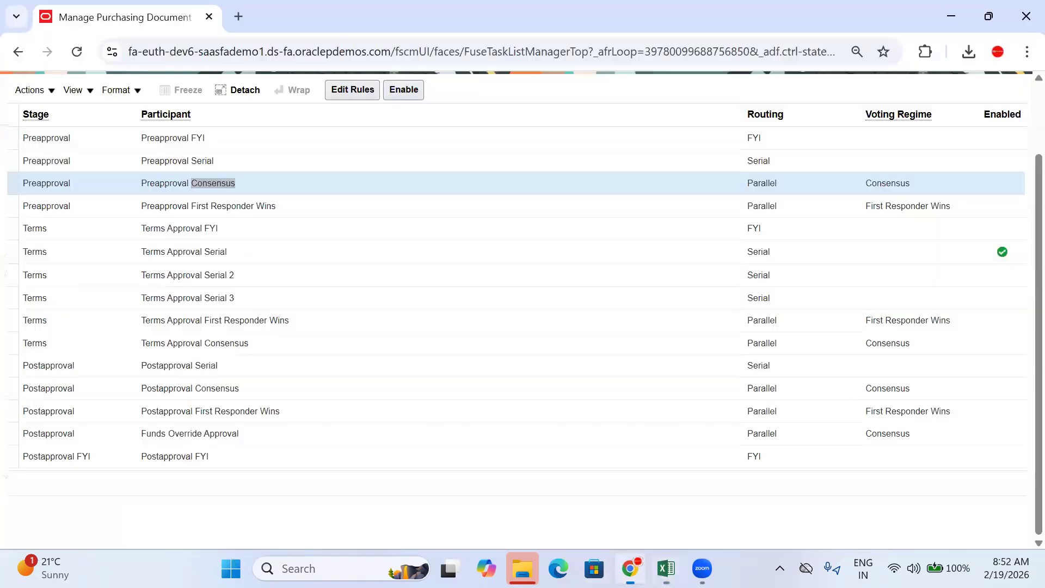
Step: Highlight First Responder Wins in the Preapproval participant name and return to Excel
left_click(291, 205)
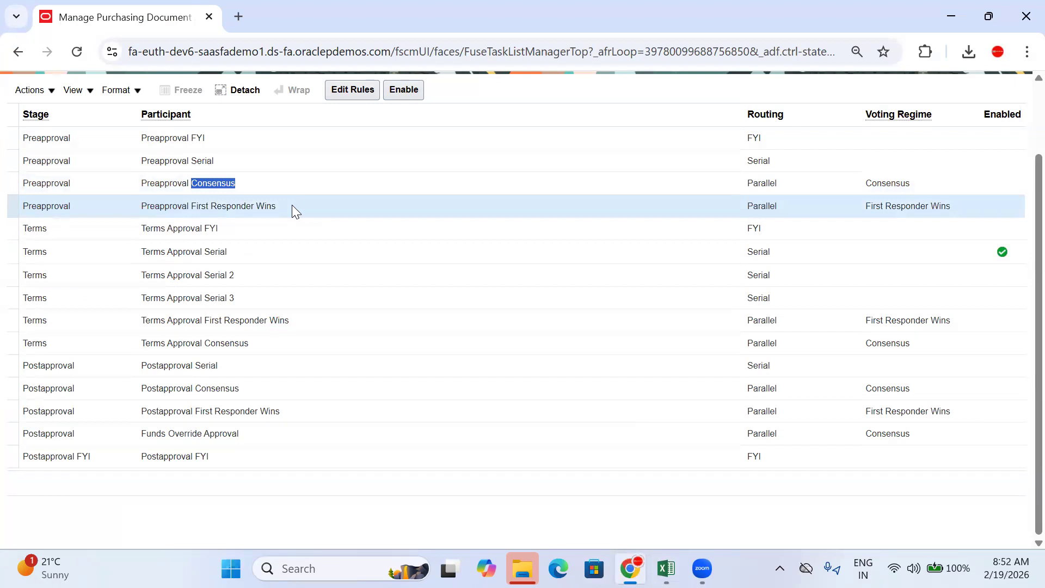
left_click(236, 184)
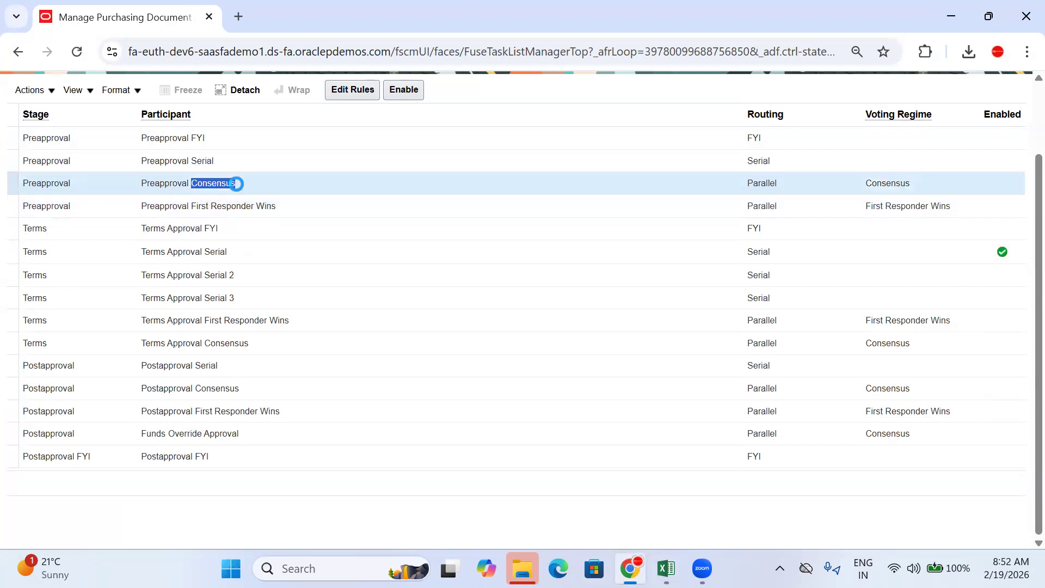
left_click_drag(237, 185, 195, 182)
left_click(294, 210)
left_click_drag(294, 212, 194, 207)
key("ctrl+c")
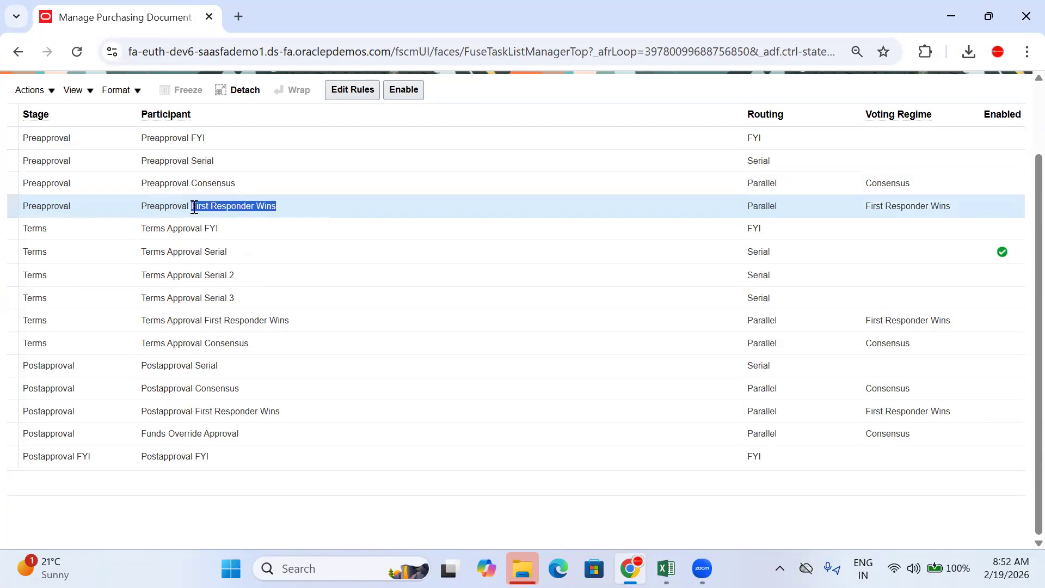
left_click(666, 568)
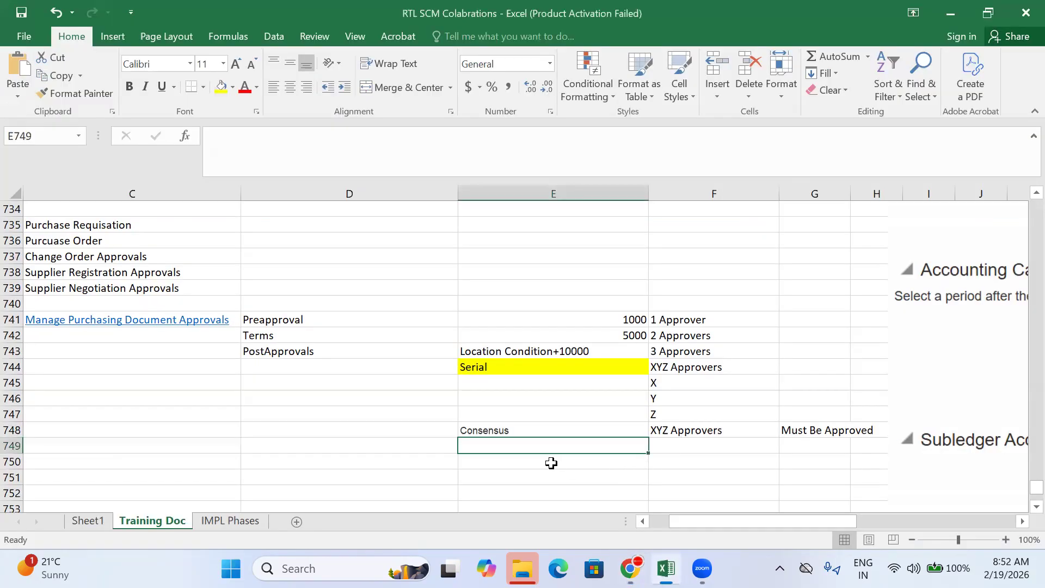
Step: Paste 'First Responder Wins' into E749 and enlarge its font size
key("ctrl+v")
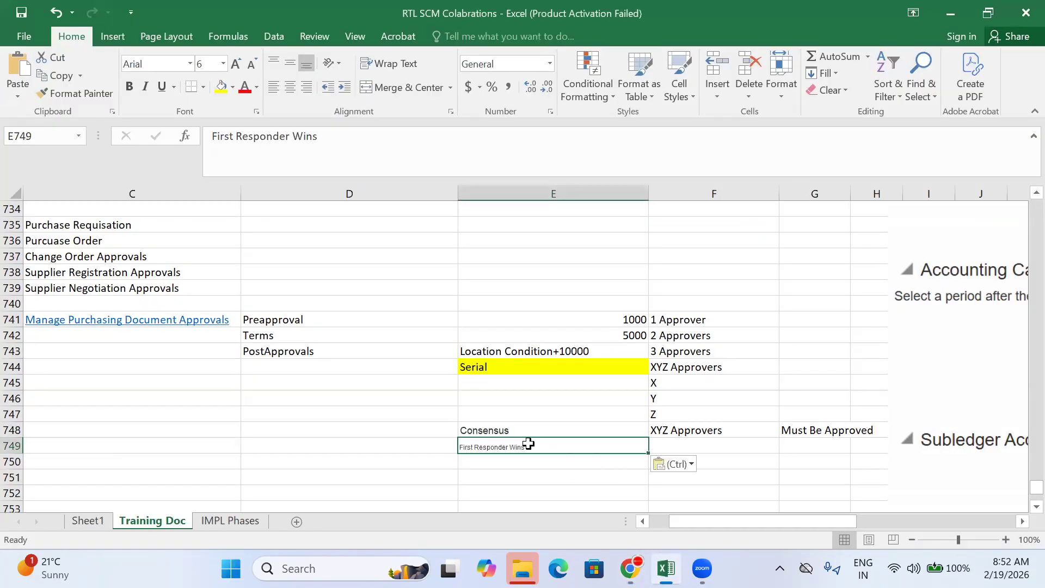
left_click(238, 64)
left_click(671, 445)
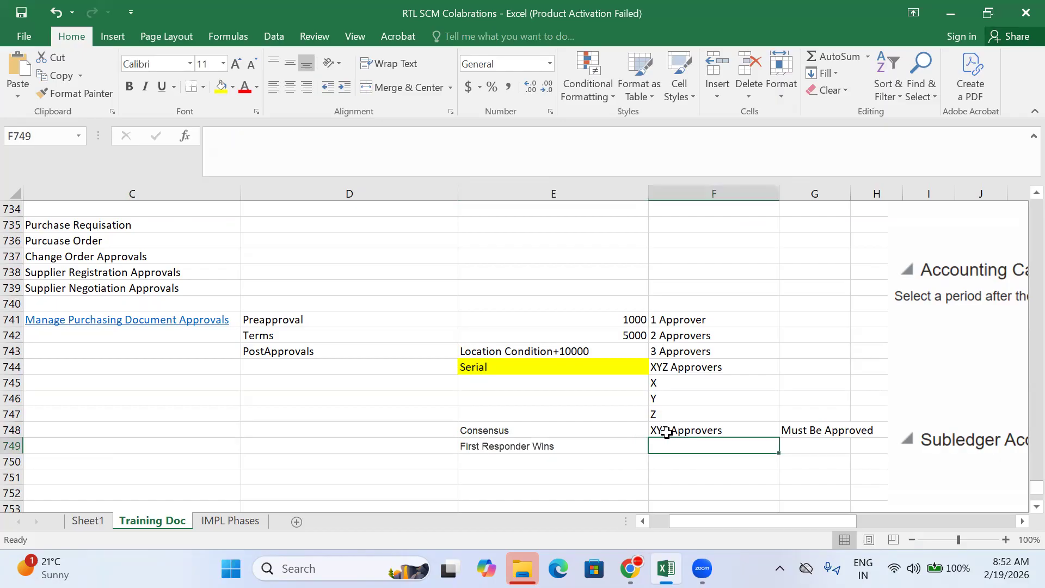
left_click(666, 432)
left_click(667, 445)
Step: Enter 'XYZ Approvers' in F749 and the note 'if any one can approve, PO is Approved' in G749
type("xy")
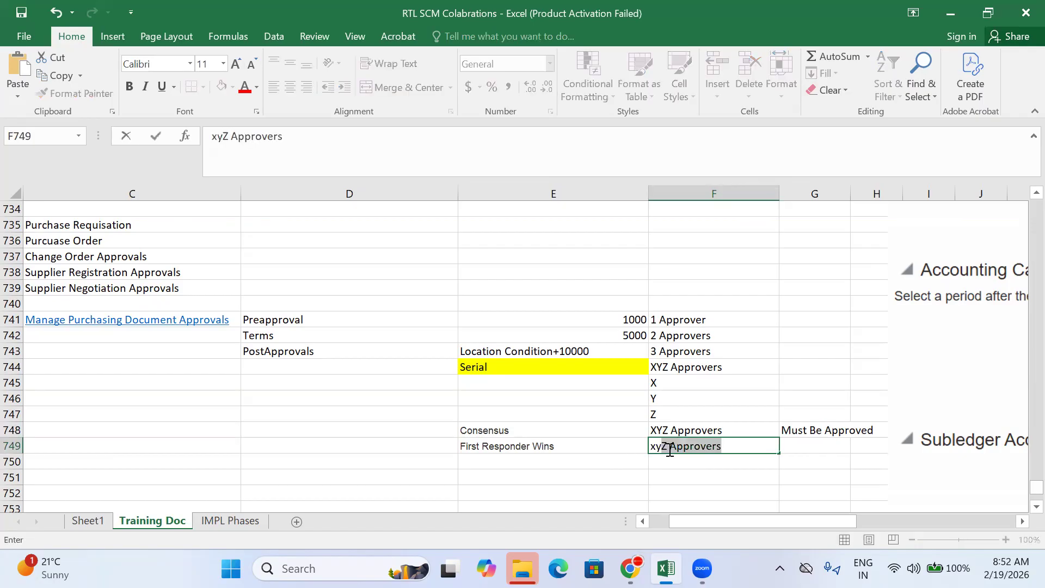
key("Tab")
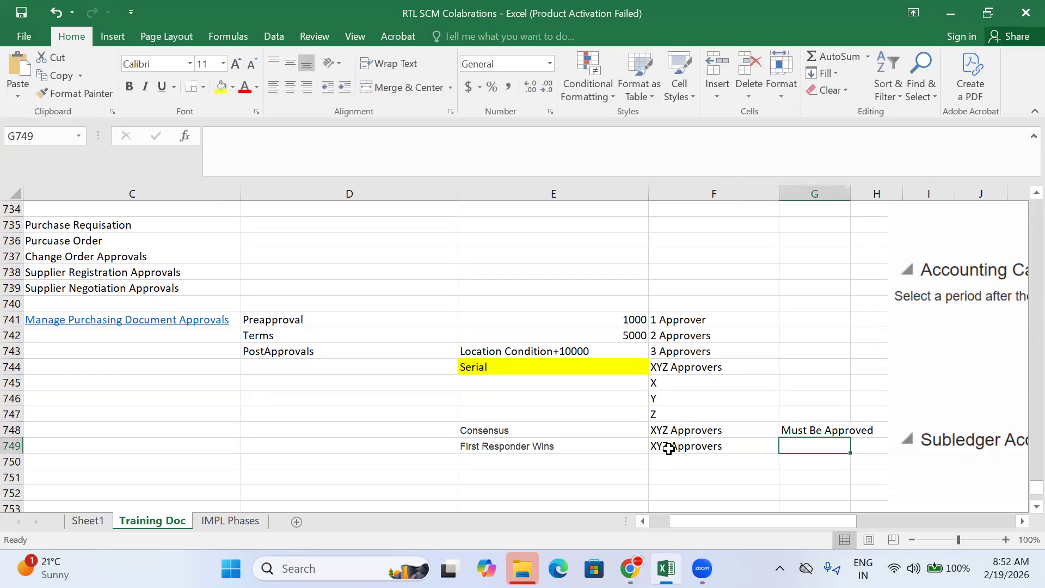
type("if any one")
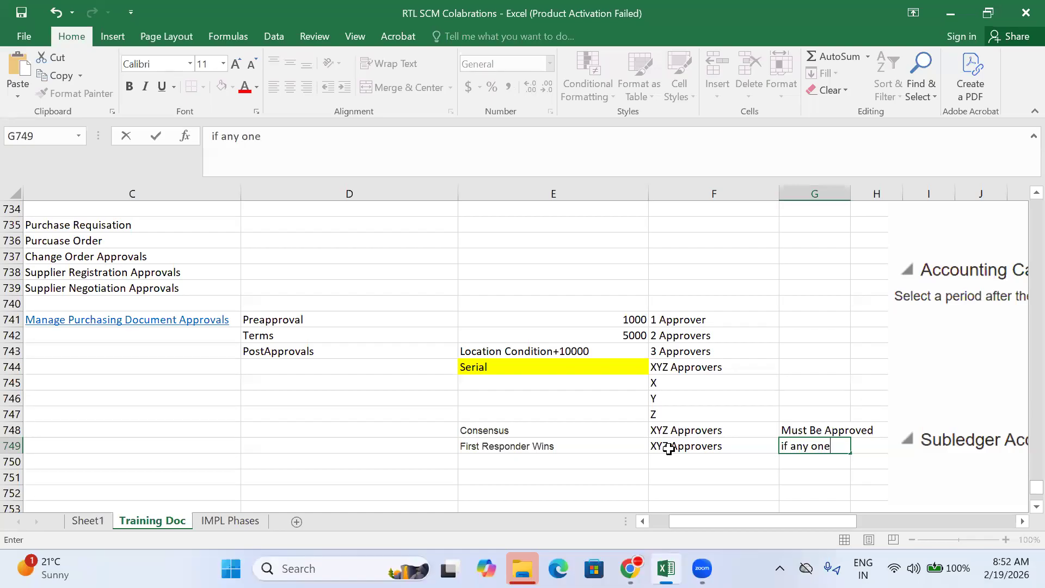
type(" can approve")
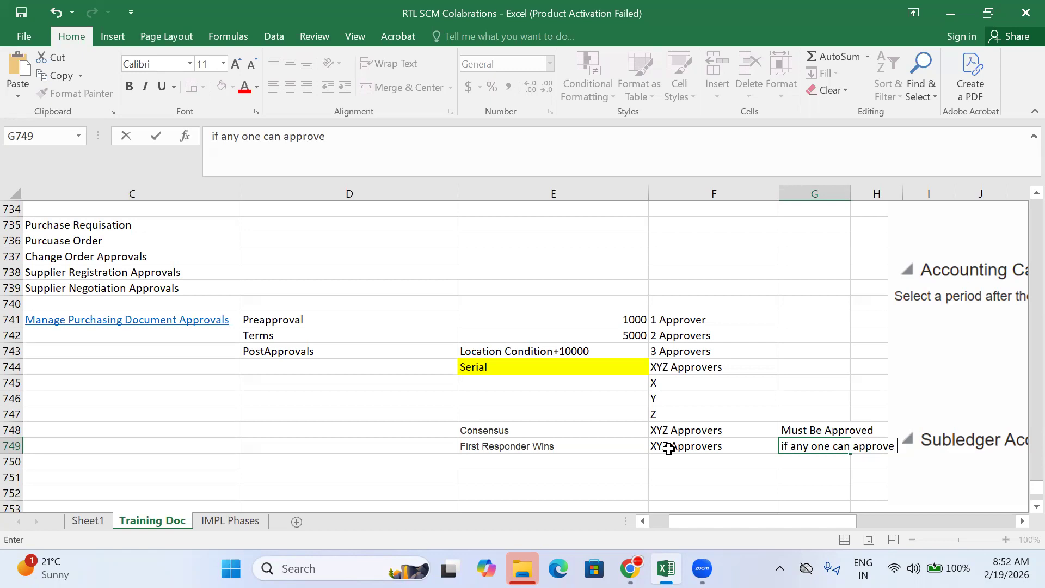
type(" , PO is APproved")
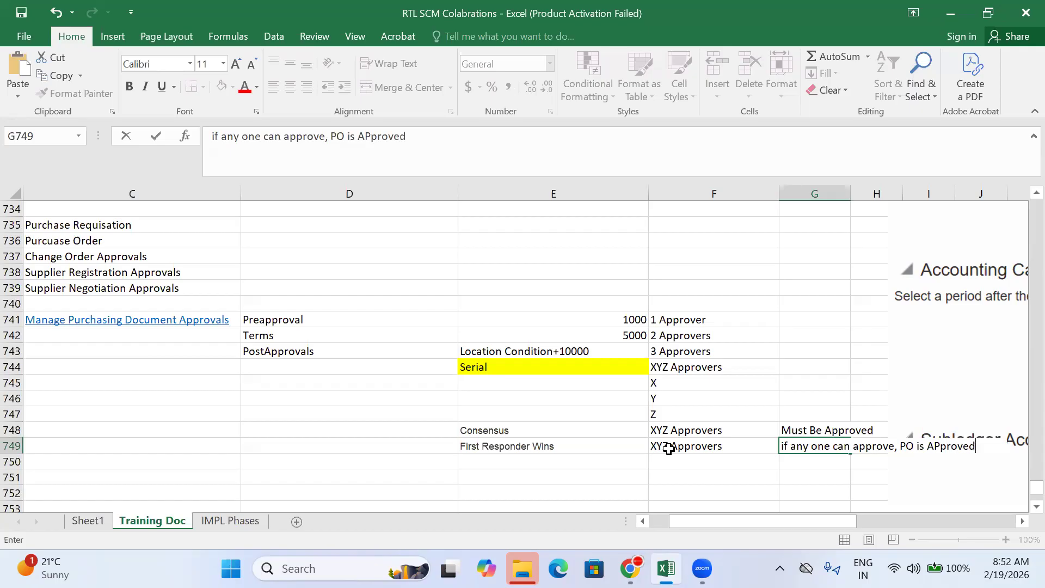
left_click(766, 488)
left_click_drag(922, 447, 982, 512)
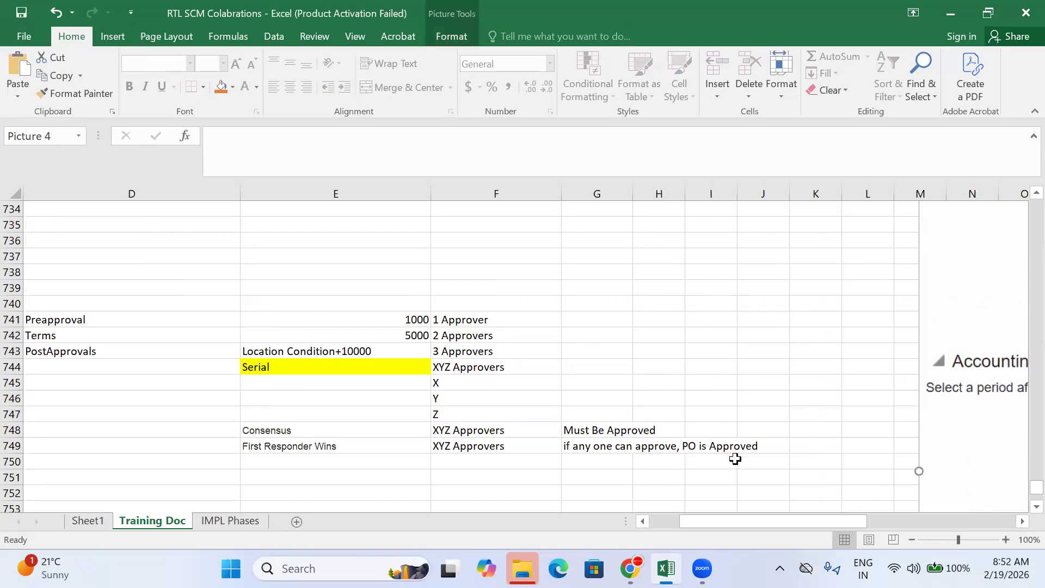
Step: Review the First Responder Wins row: XYZ Approvers and its explanation note
left_click(584, 458)
left_click(435, 448)
left_click(298, 445)
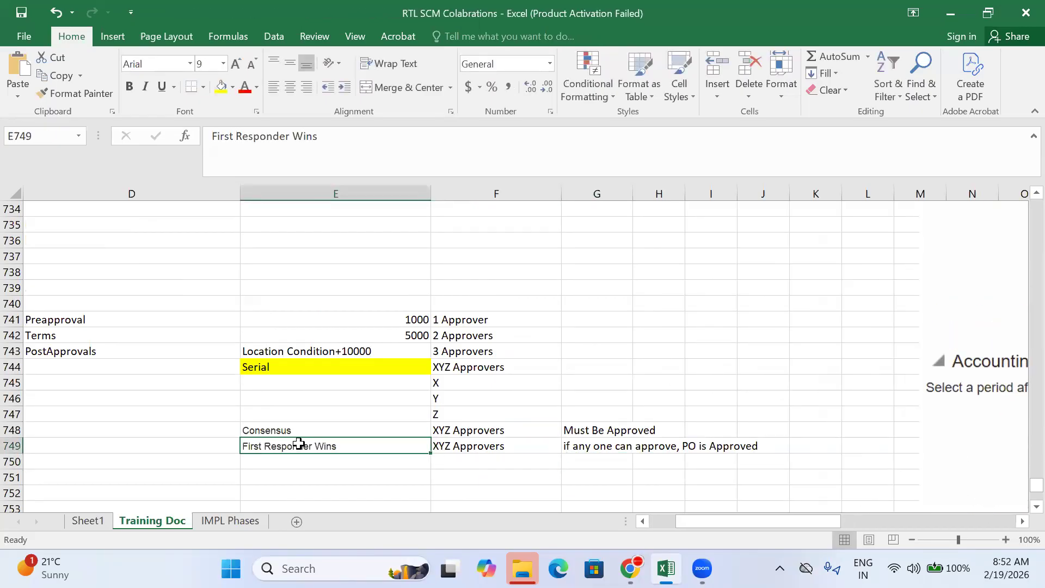
left_click(458, 444)
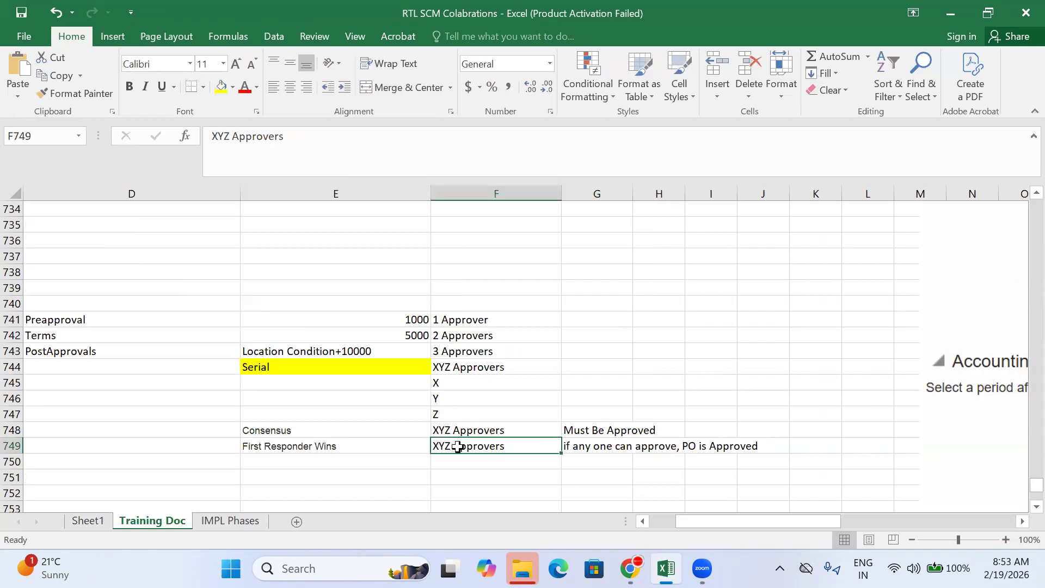
left_click(457, 464)
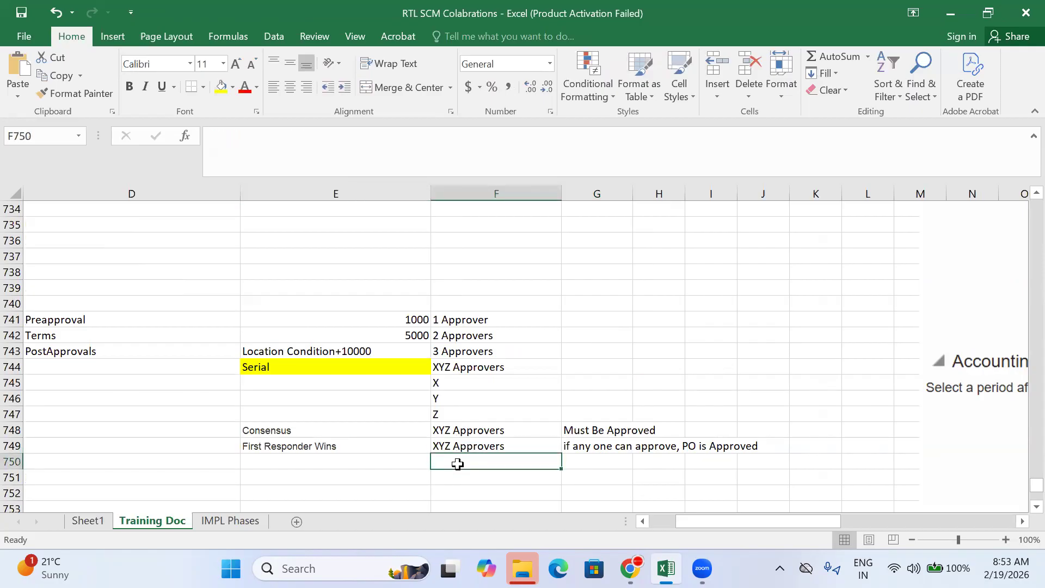
left_click(457, 446)
left_click(586, 444)
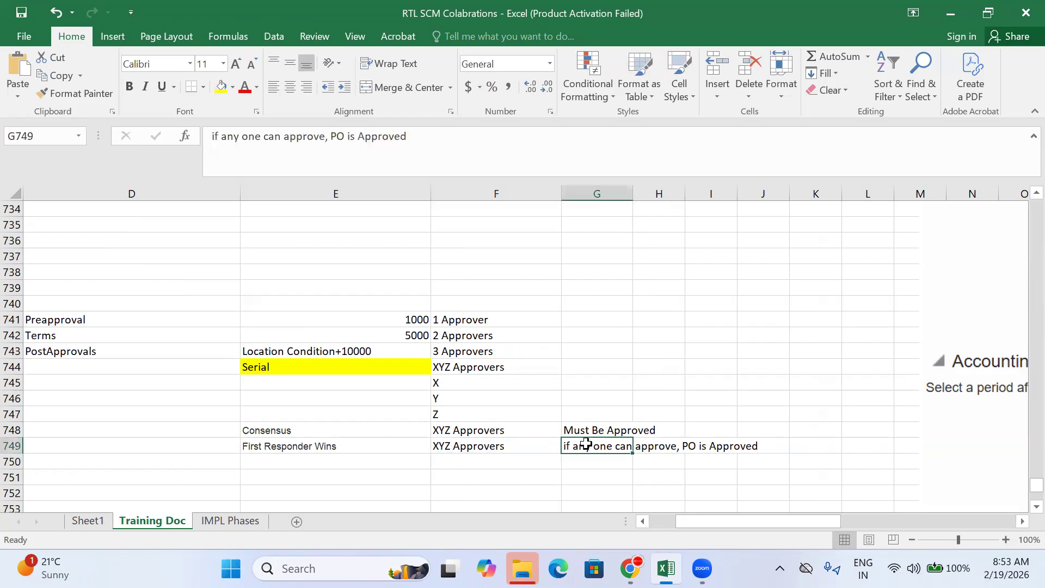
left_click(472, 461)
left_click(454, 444)
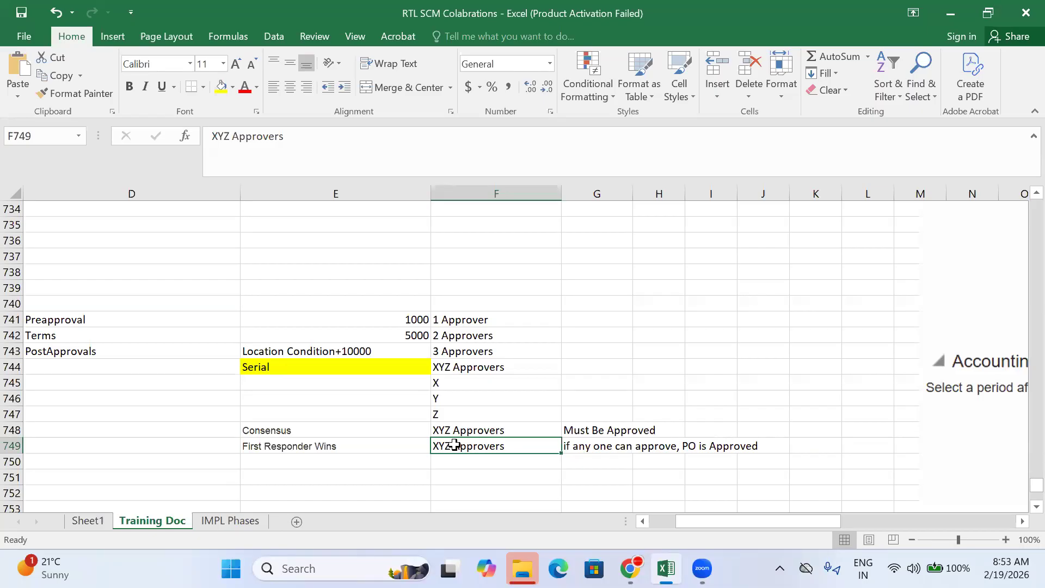
Step: Check the Serial X, Y, Z and Consensus notes, then return to Manage Purchasing Document Approvals
left_click(484, 427)
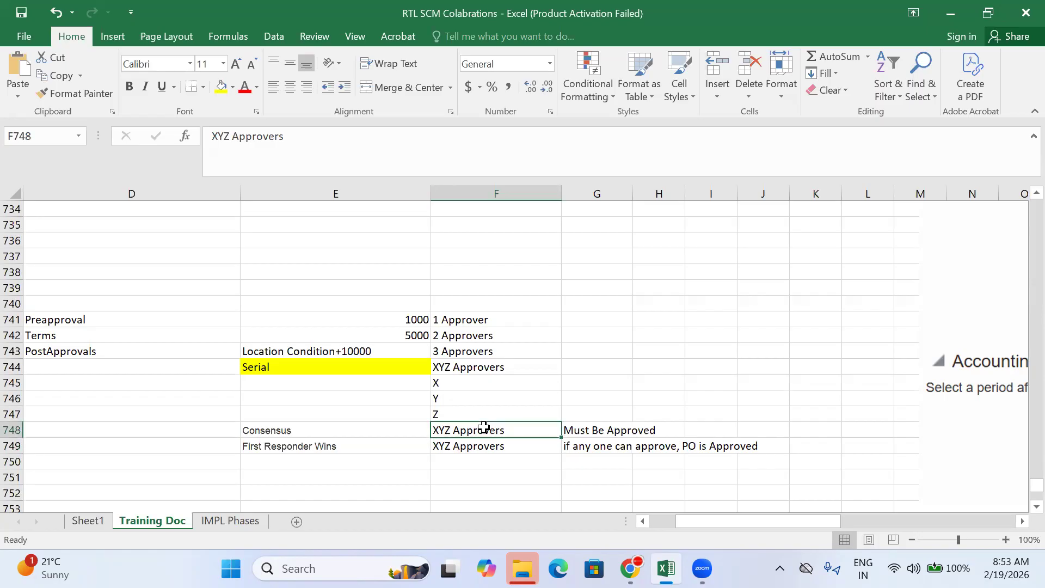
left_click(387, 368)
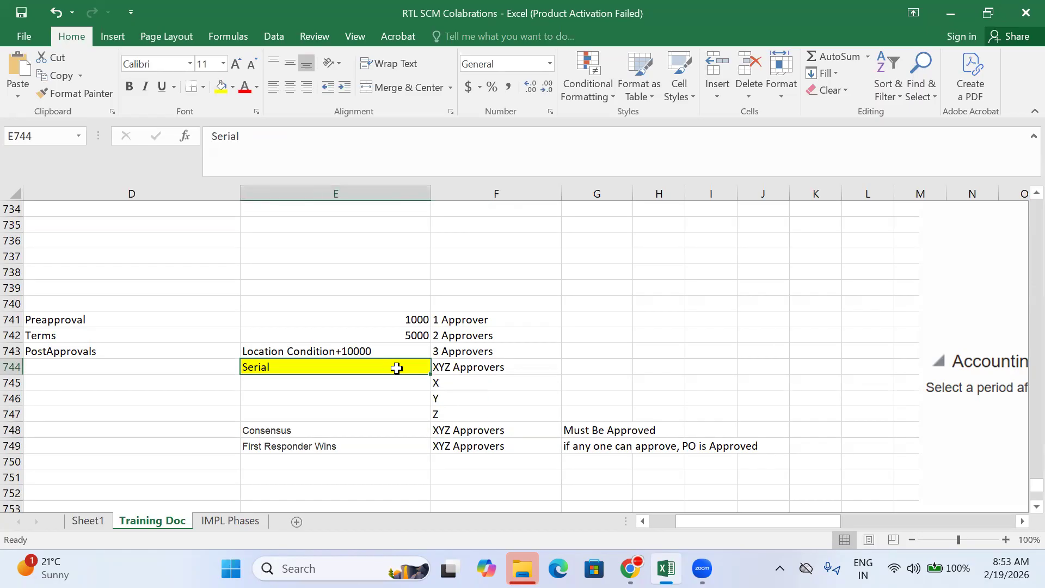
left_click(448, 383)
left_click(453, 401)
left_click(456, 414)
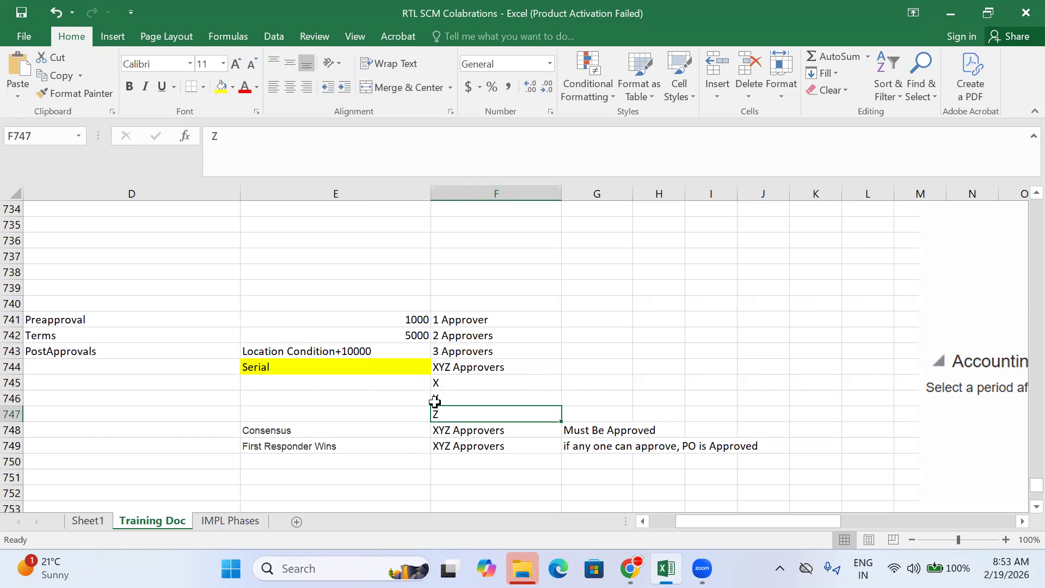
left_click(337, 478)
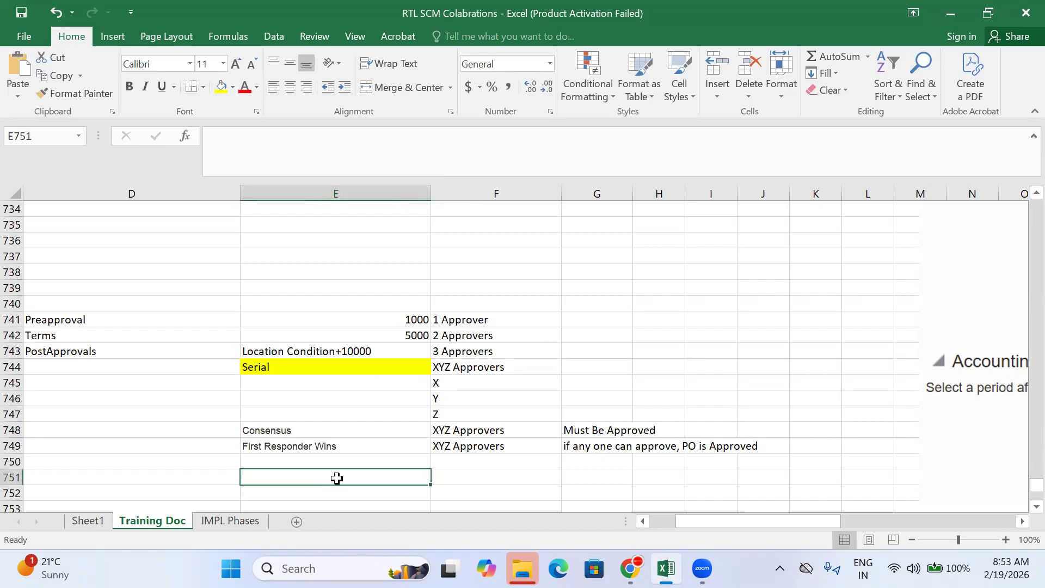
key("Left")
key("Left")
key("Left")
key("Right")
key("Right")
key("Right")
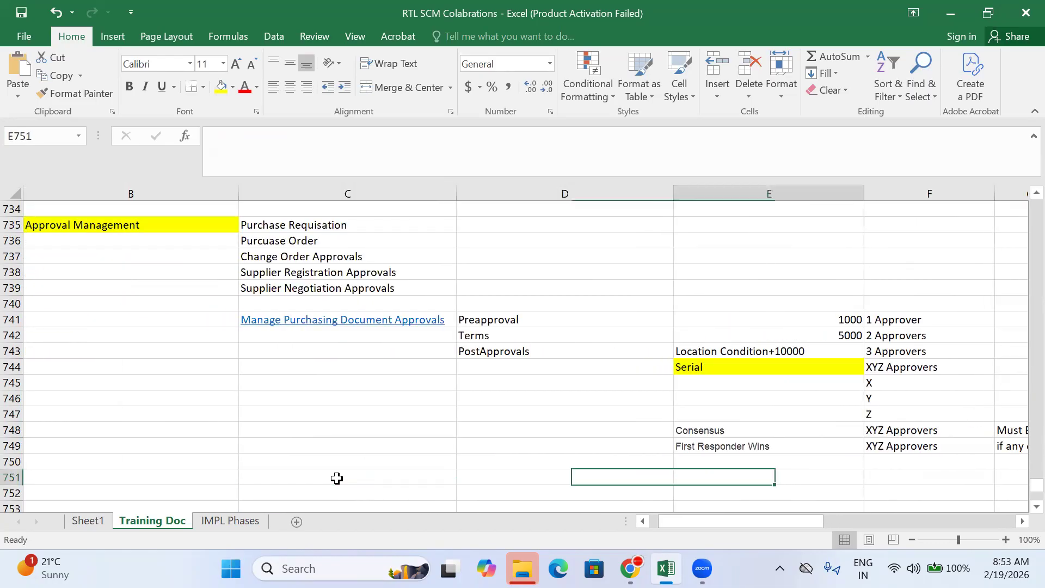
left_click(731, 457)
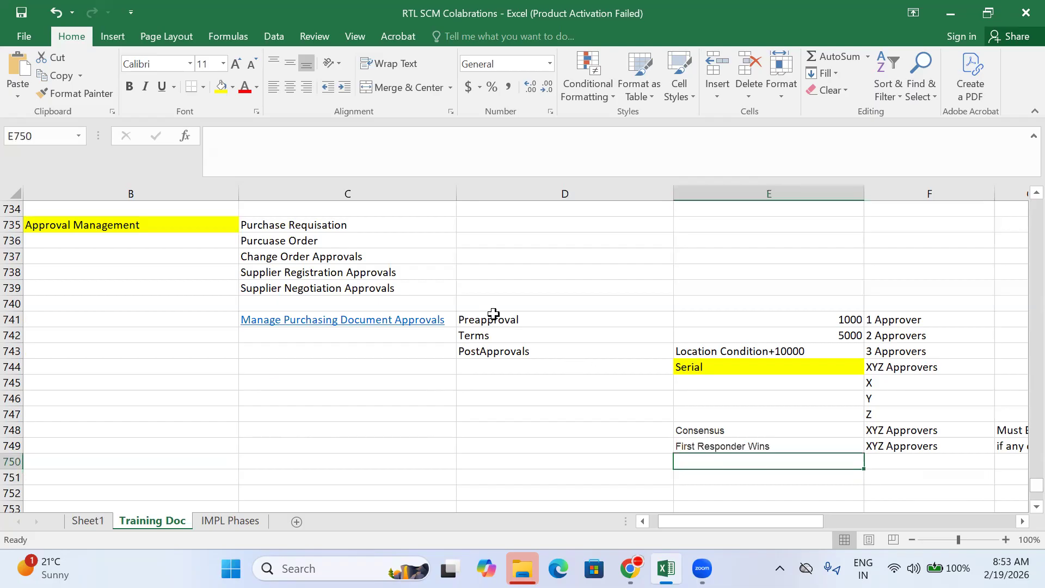
left_click(719, 428)
left_click(713, 375)
left_click(630, 568)
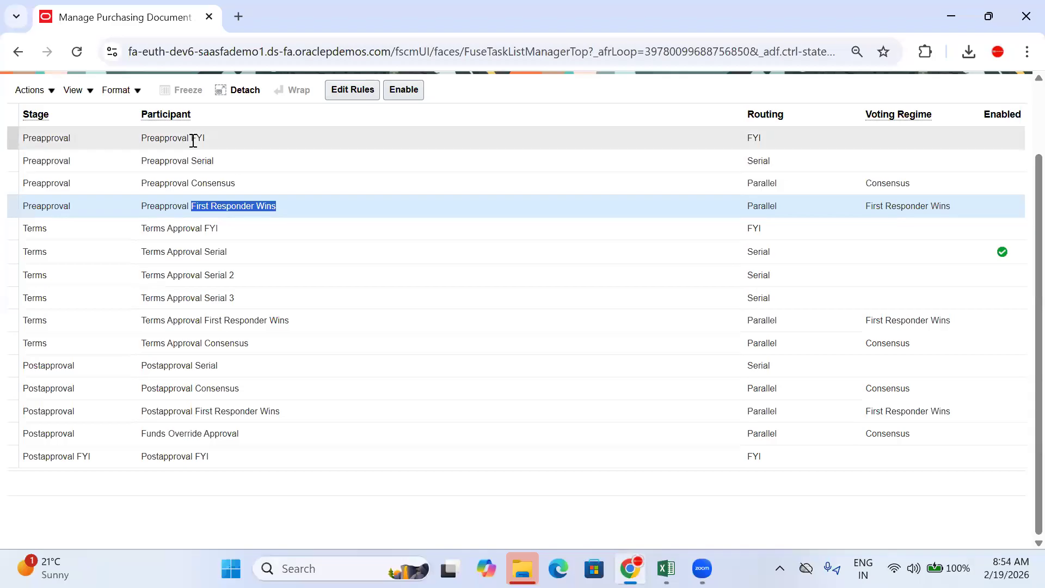
scroll(838, 234, "up", 2)
left_click(780, 202)
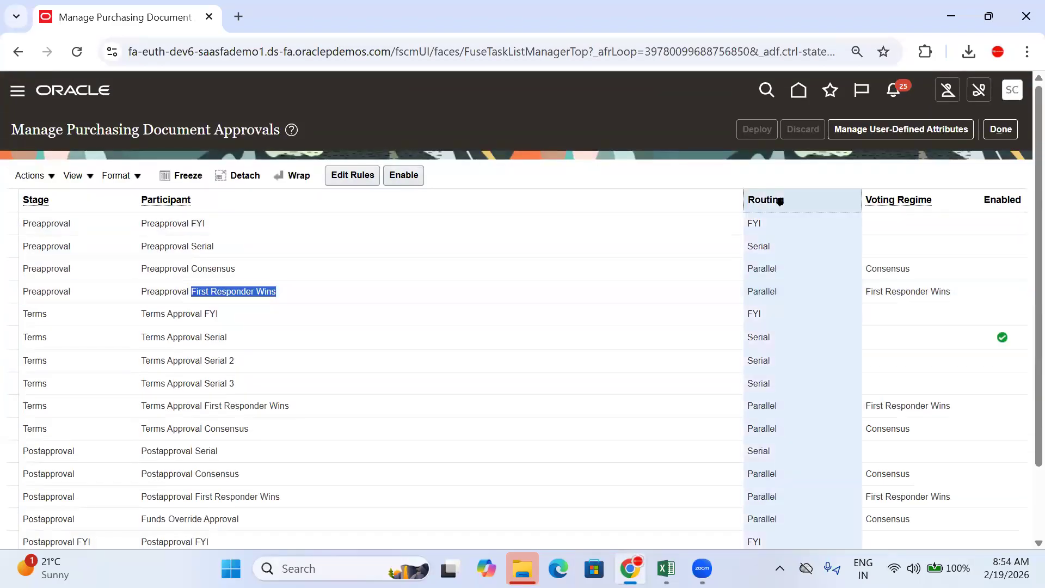
mouse_move(779, 202)
left_mouse_down()
mouse_move(658, 200)
mouse_move(733, 204)
mouse_move(769, 193)
left_mouse_up()
left_click(227, 221)
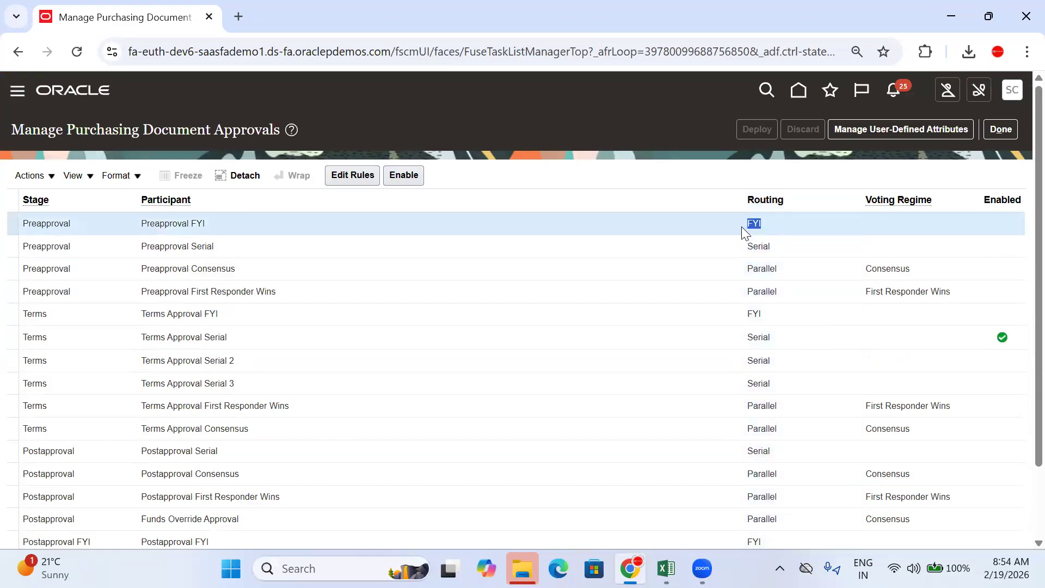
left_click(789, 251)
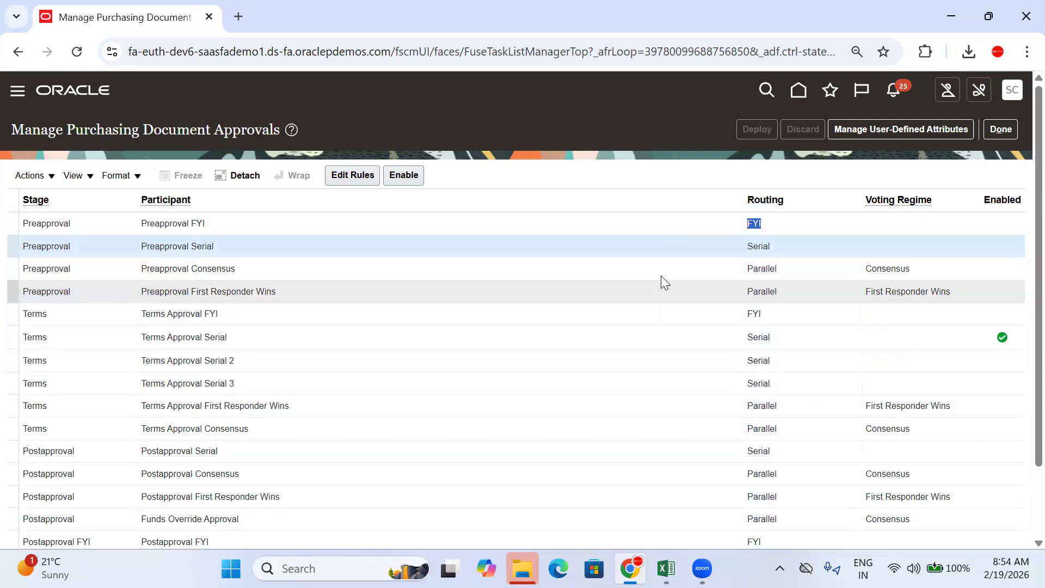
left_click_drag(772, 246, 745, 246)
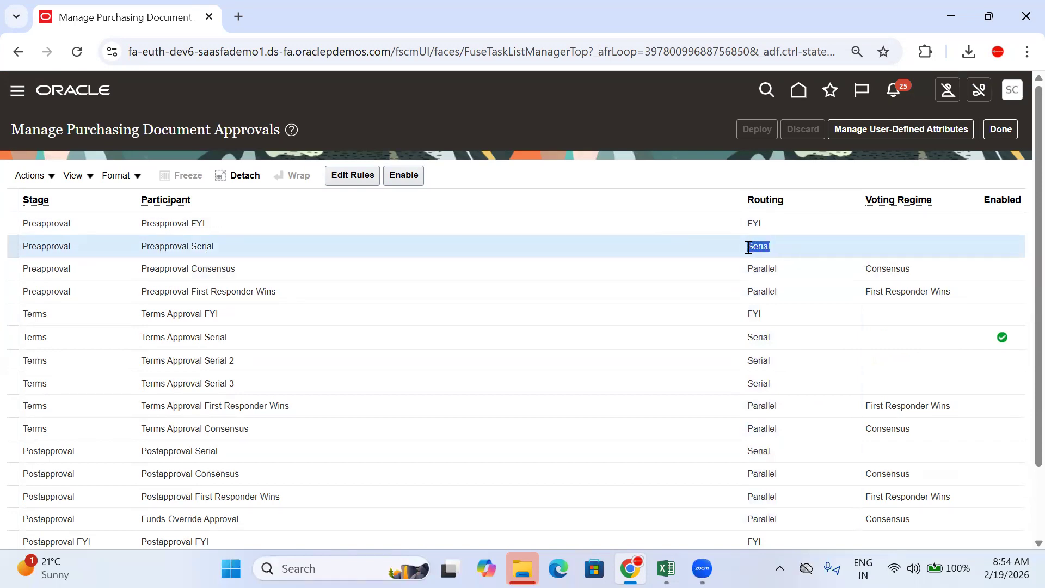
left_click(265, 268)
left_click_drag(778, 268, 747, 270)
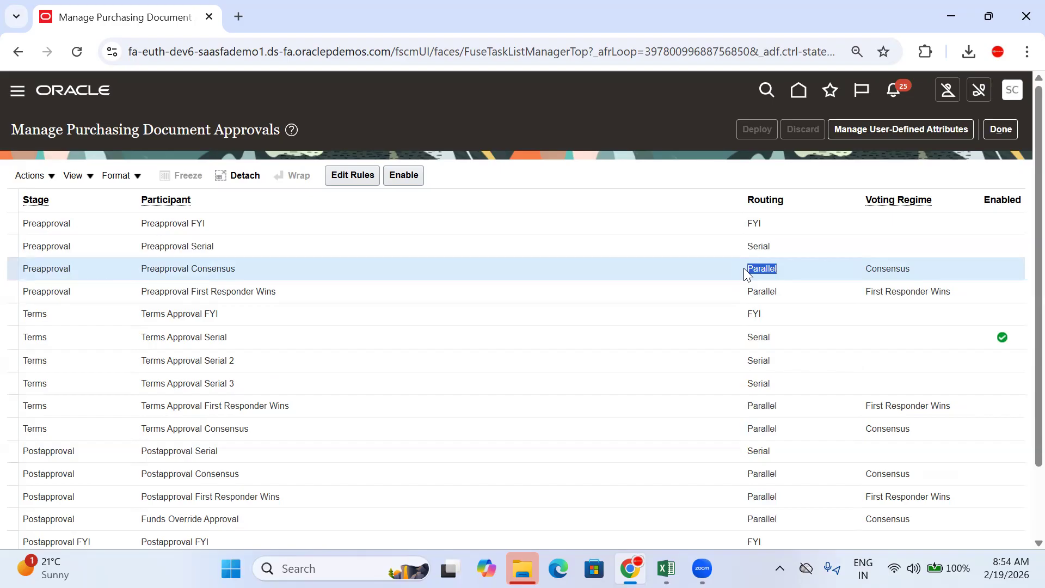
left_click_drag(925, 270, 867, 271)
mouse_move(874, 201)
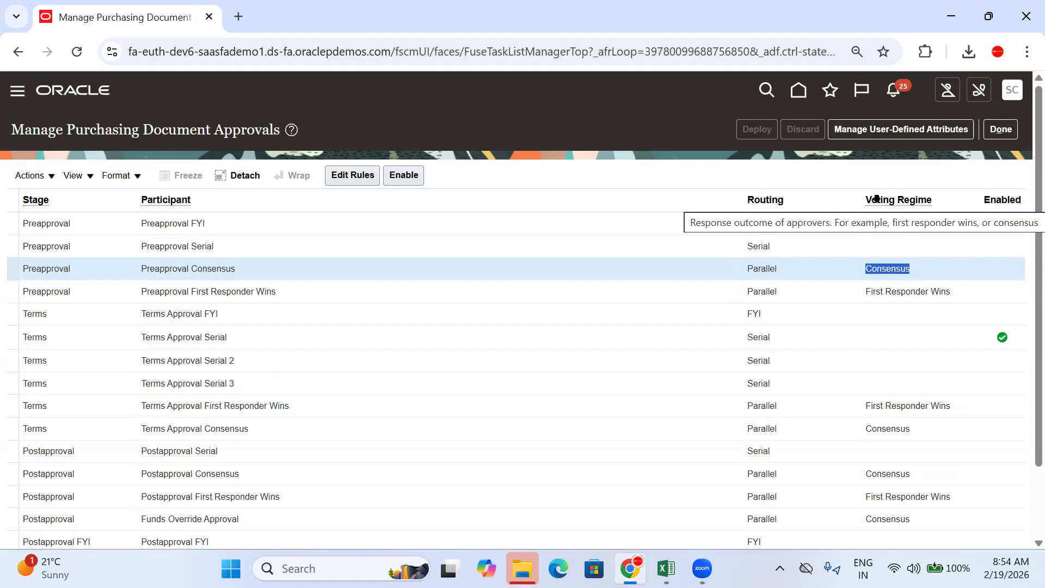
left_click(552, 291)
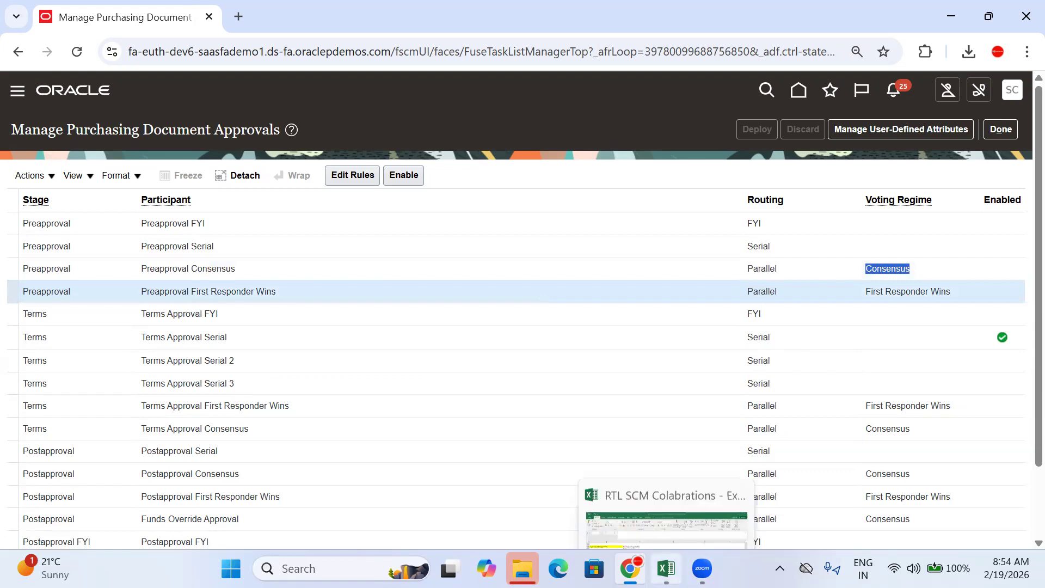
left_click(666, 568)
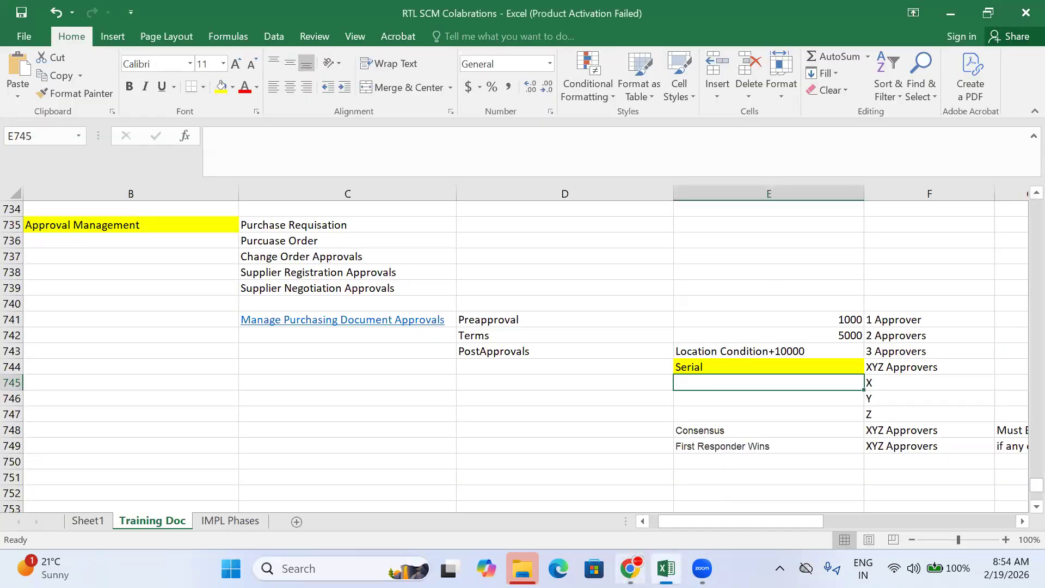
left_click(630, 568)
left_click_drag(952, 292, 868, 292)
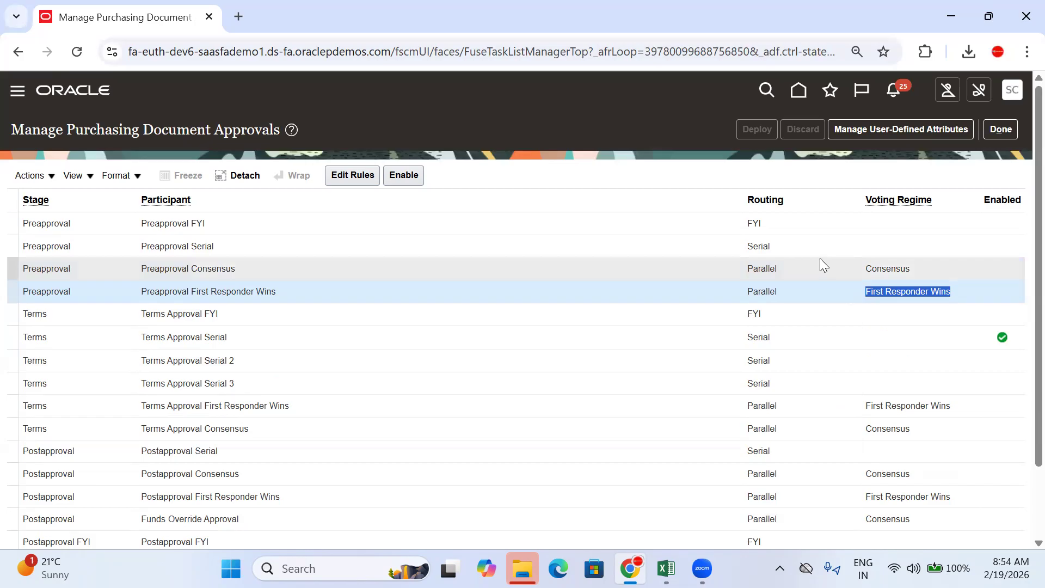
left_click(906, 1)
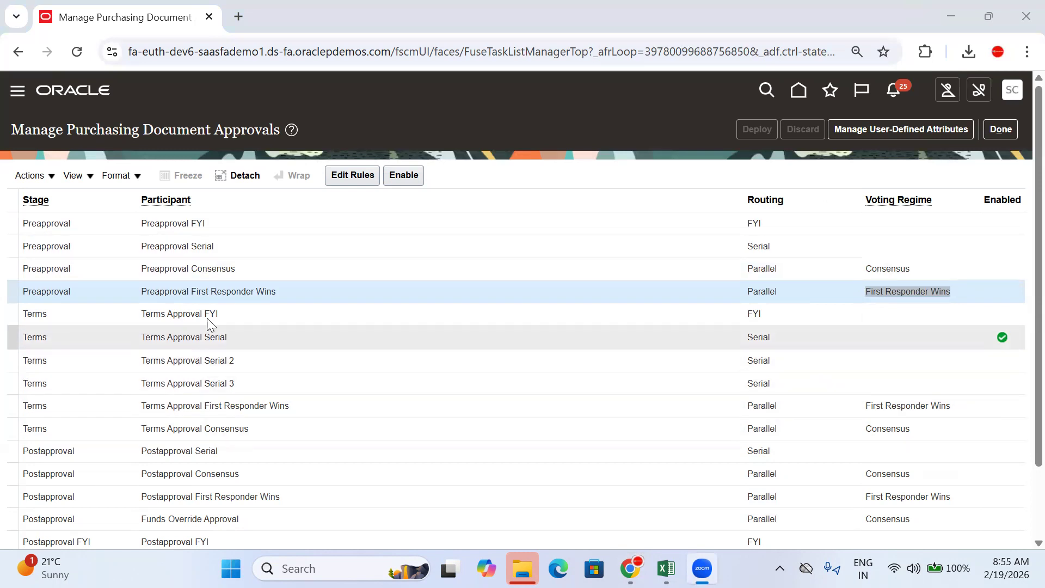
left_click(121, 314)
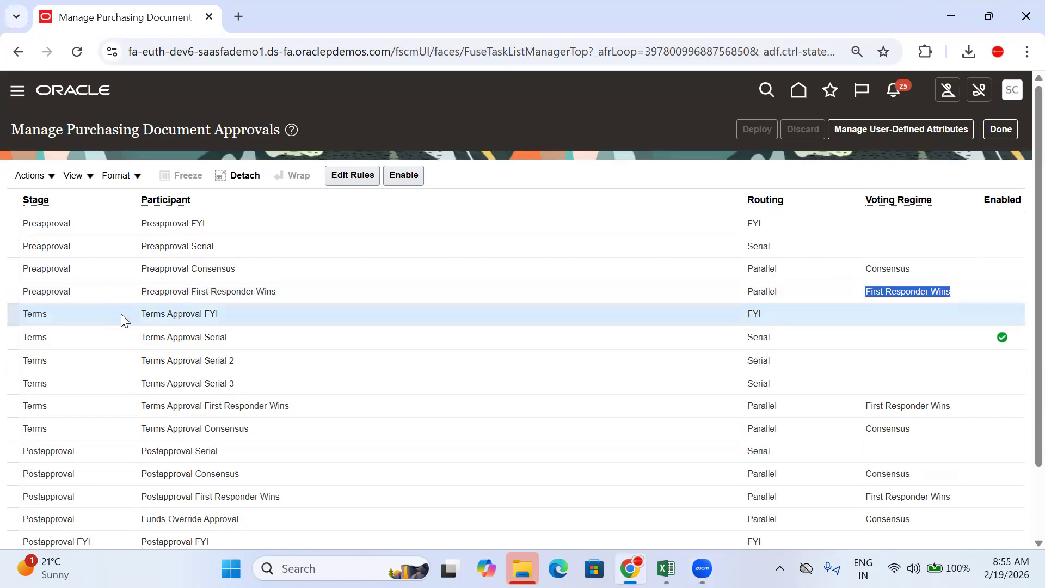
scroll(251, 403, "down", 2)
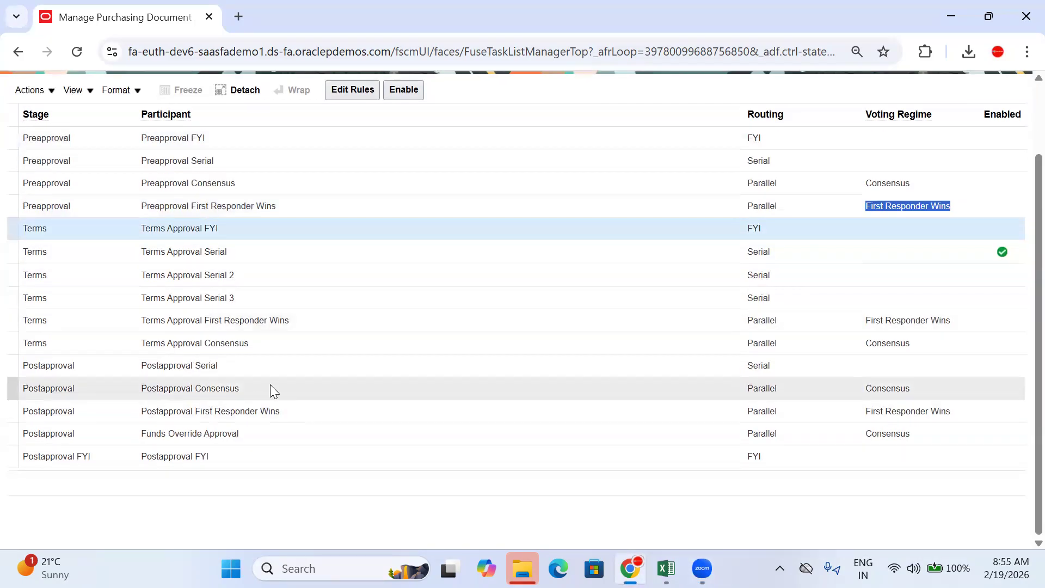
left_click(272, 386)
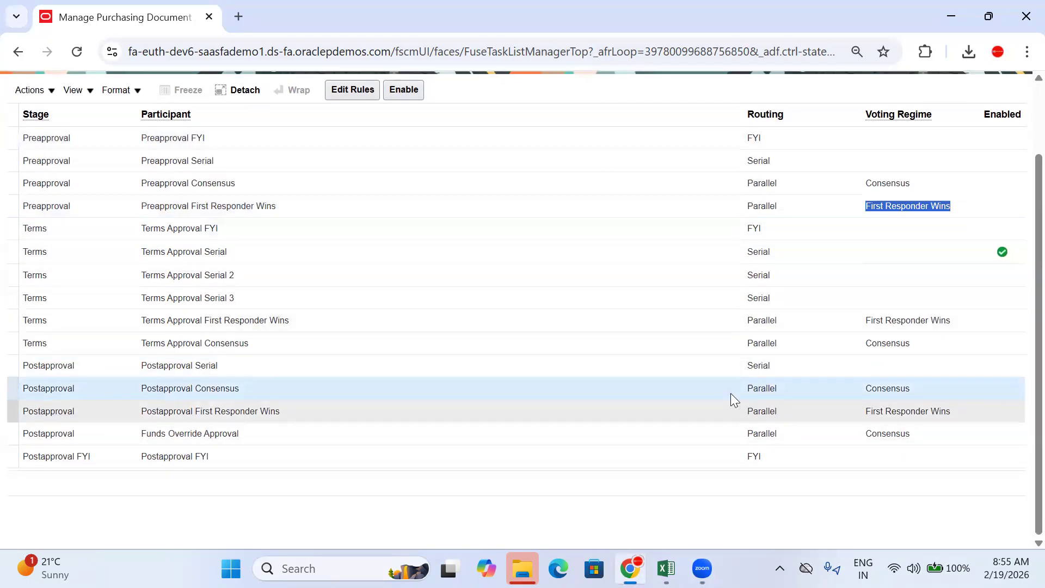
left_click_drag(241, 387, 191, 388)
left_click_drag(931, 387, 866, 390)
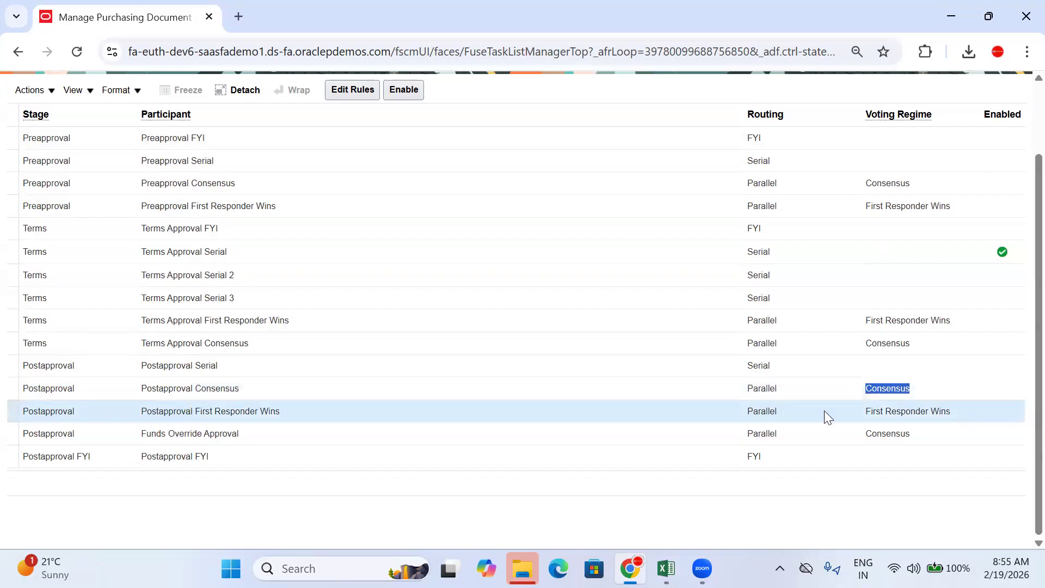
double_click(757, 415)
left_click_drag(968, 411, 858, 422)
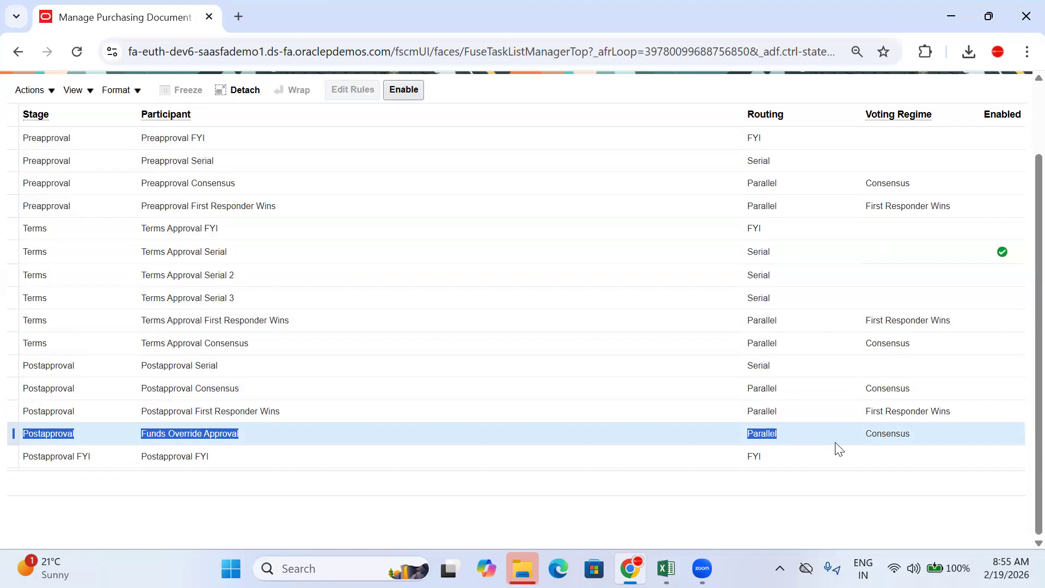
scroll(723, 430, "up", 2)
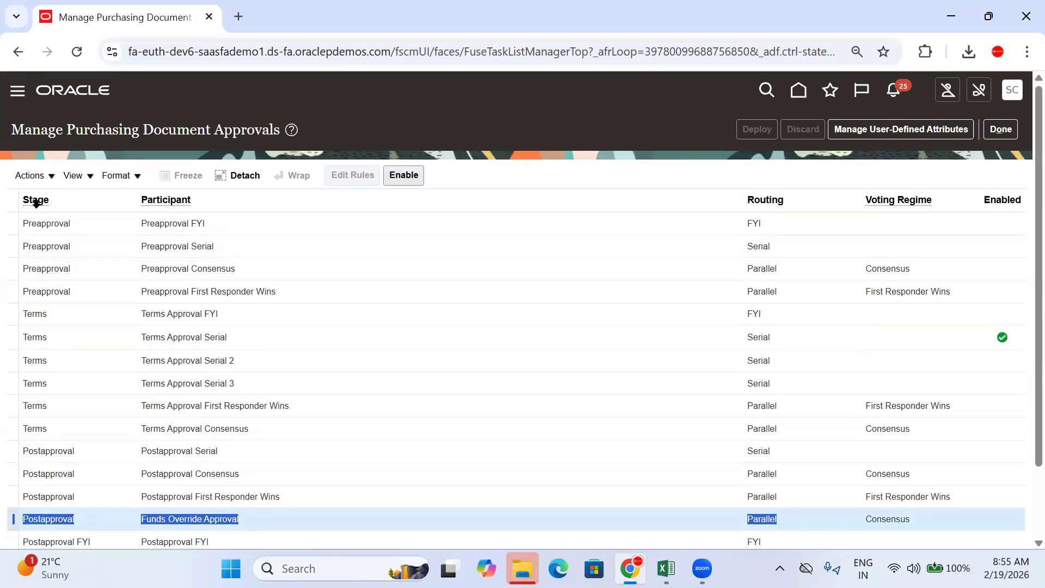
mouse_move(175, 200)
left_click(763, 199)
left_click(929, 197)
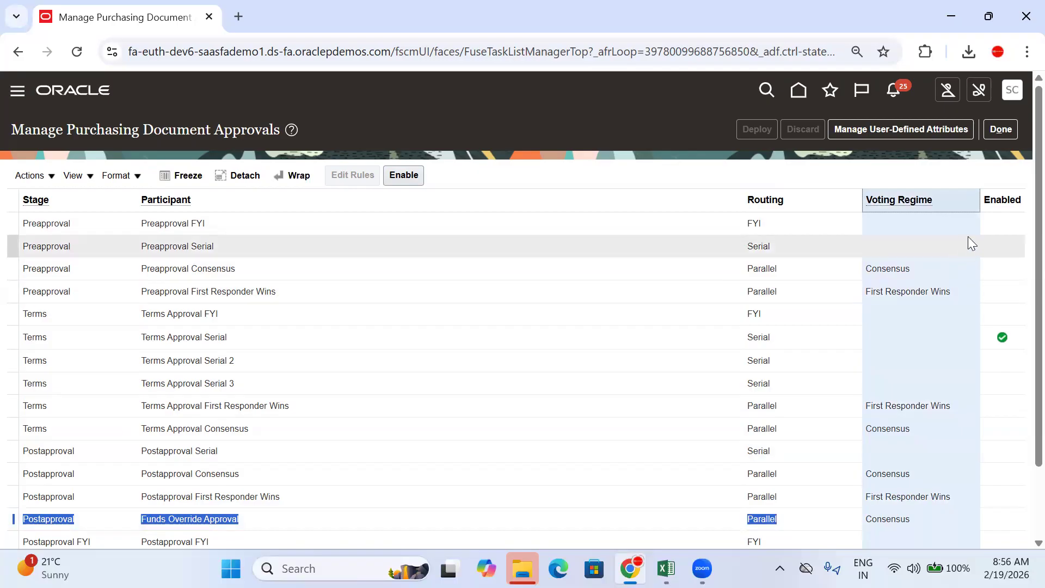
left_click(1013, 199)
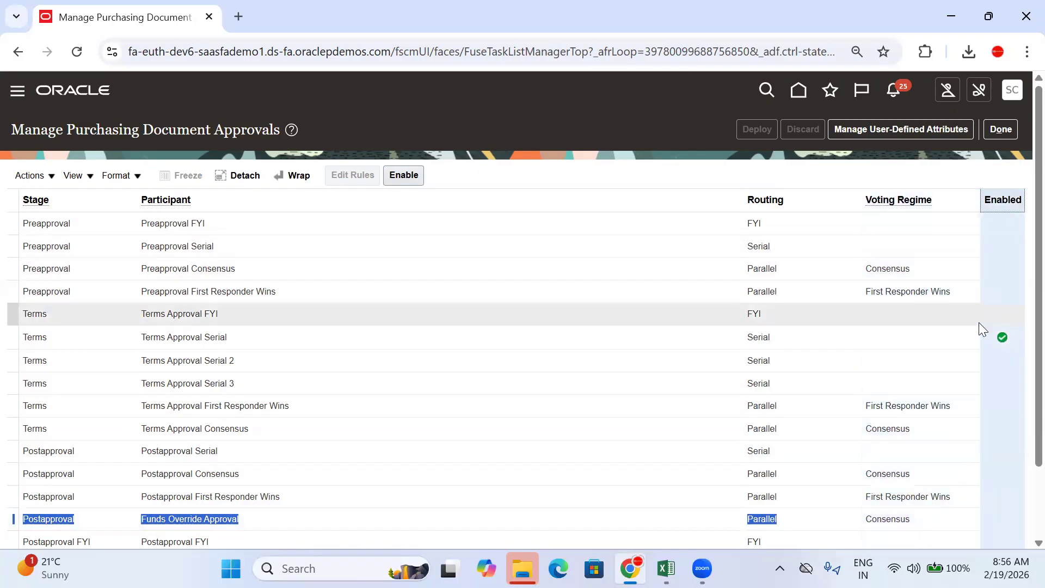
left_click(949, 336)
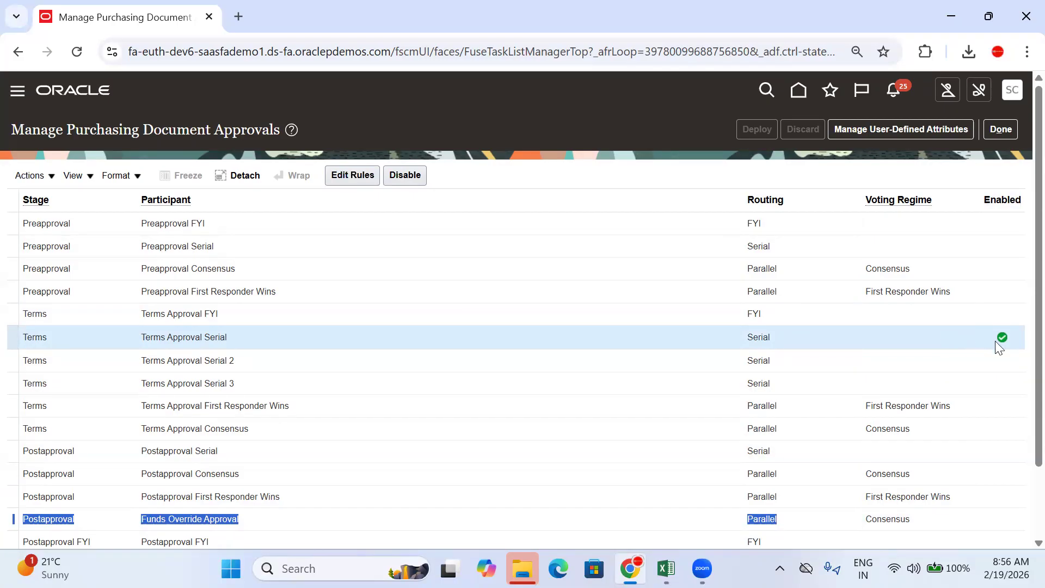
left_click(1006, 349)
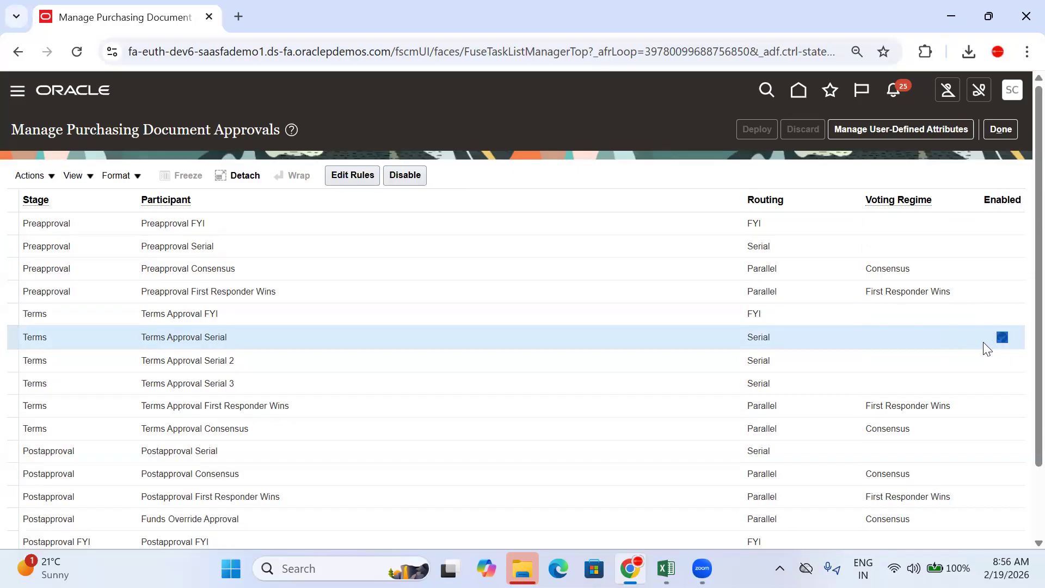
left_click(1013, 340)
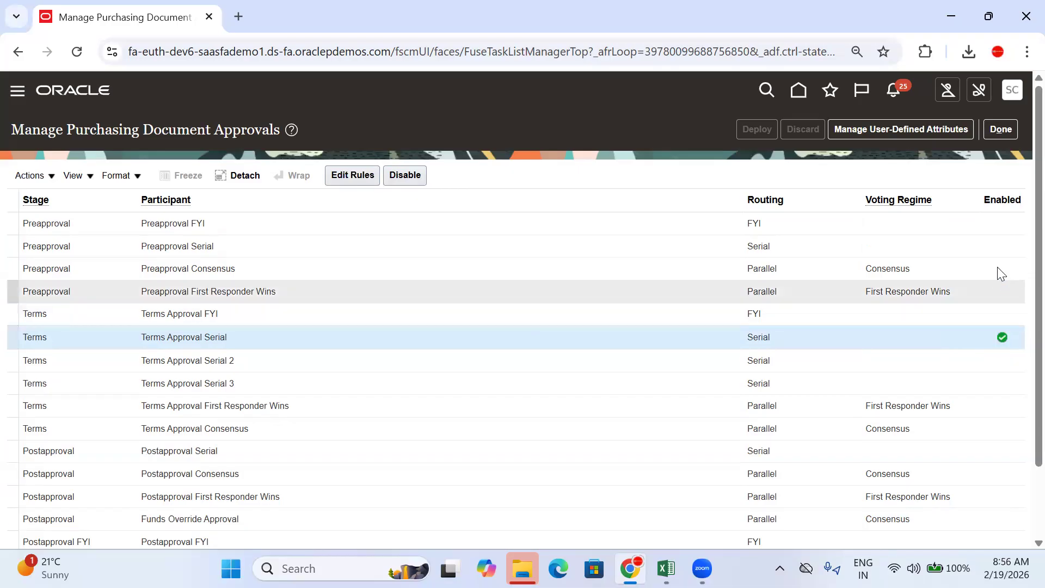
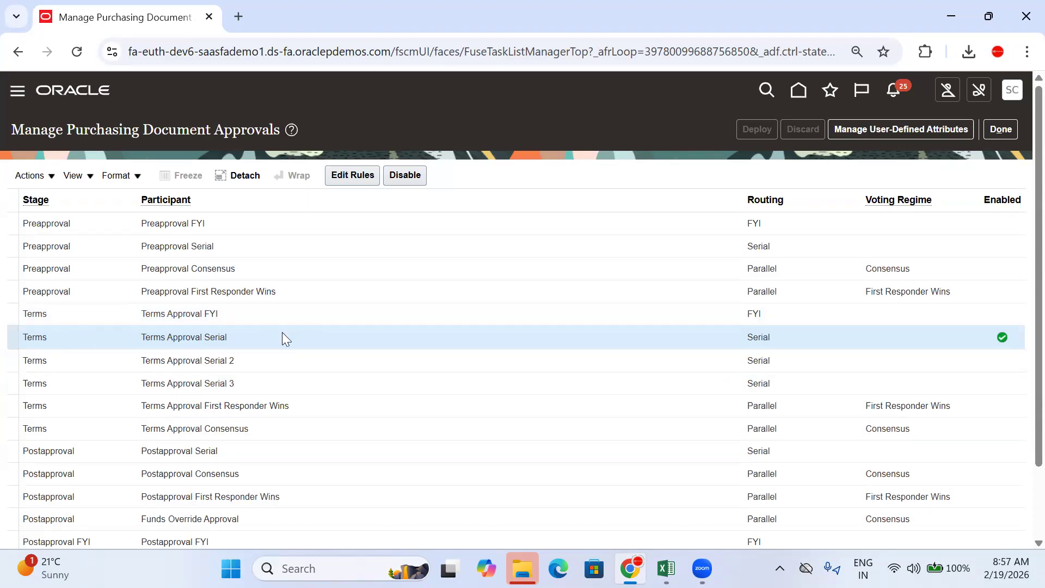
Step: Select the Preapproval Serial participant and open its Edit Approval Rules page
left_click(248, 245)
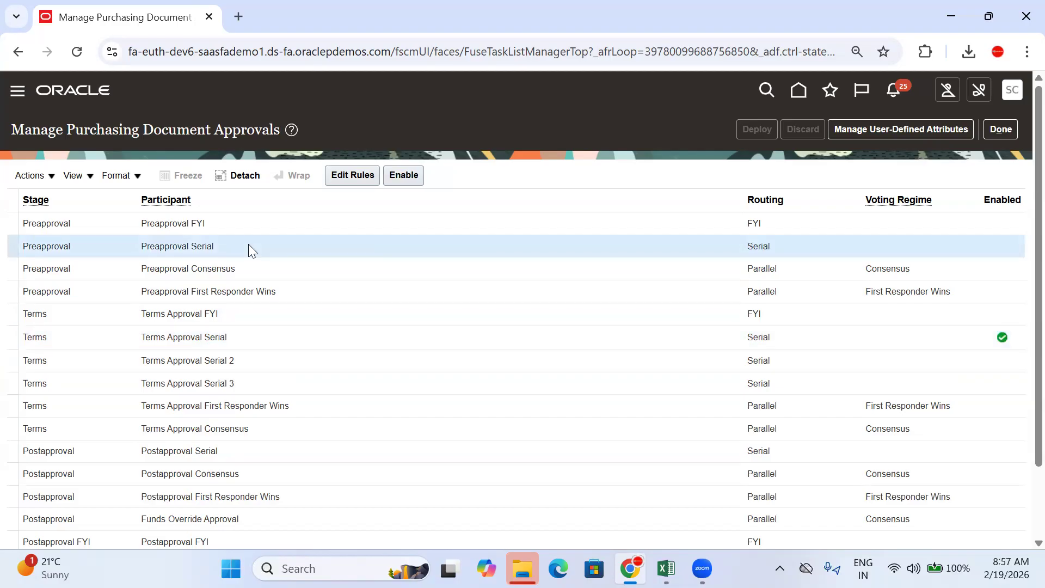
left_click(342, 178)
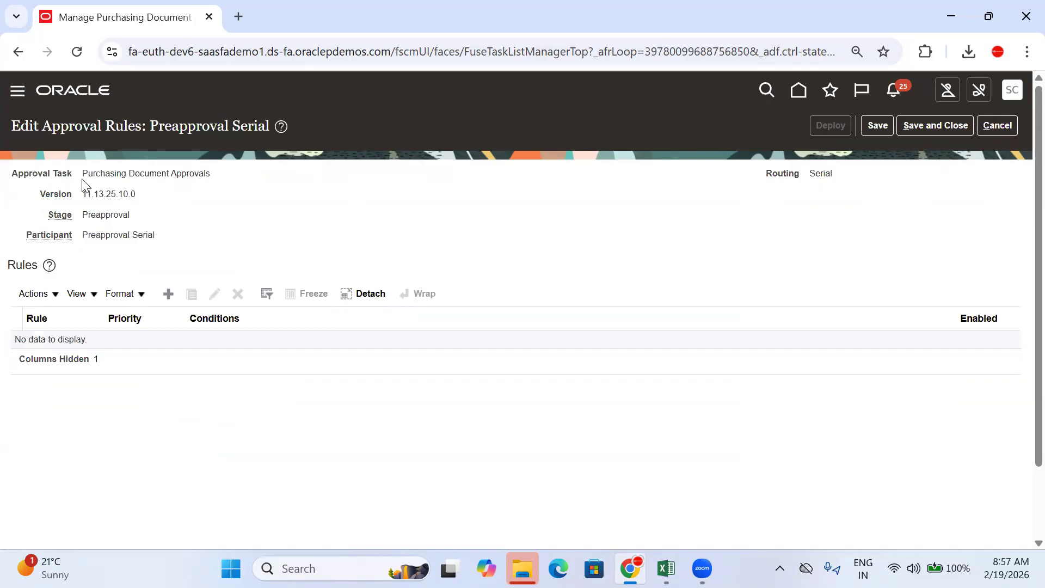
Step: Review the approval task details, highlighting version 11.13.25.10.0
left_click_drag(82, 180, 250, 239)
left_click(200, 214)
left_click_drag(128, 196, 76, 203)
left_click_drag(152, 197, 99, 201)
left_click_drag(144, 199, 81, 197)
left_click(153, 198)
Step: Review the Preapproval stage and Preapproval Serial participant values, then add a new rule
left_click_drag(131, 215, 83, 218)
left_click_drag(173, 240, 84, 242)
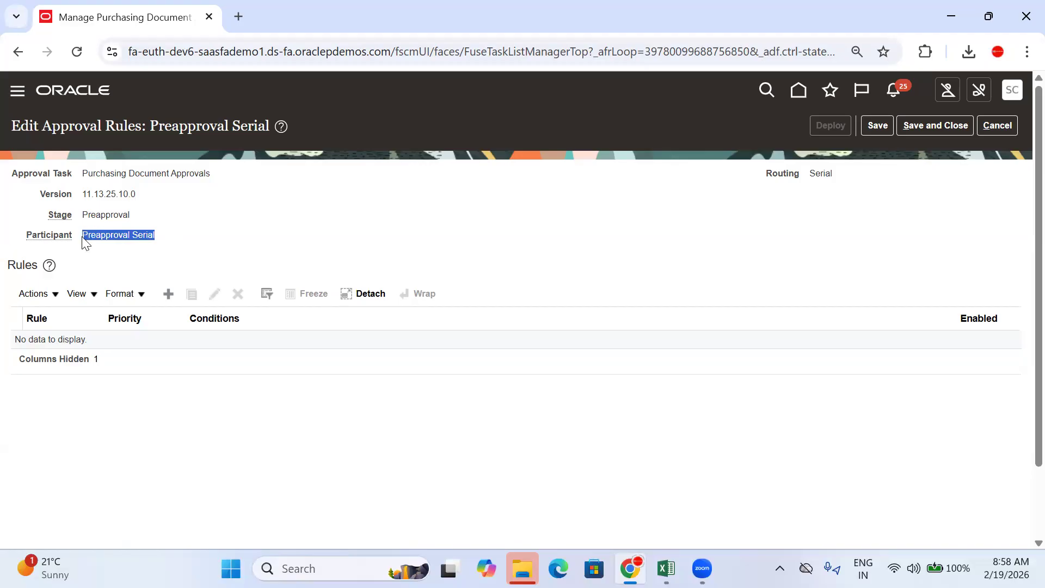
left_click_drag(176, 238, 8, 177)
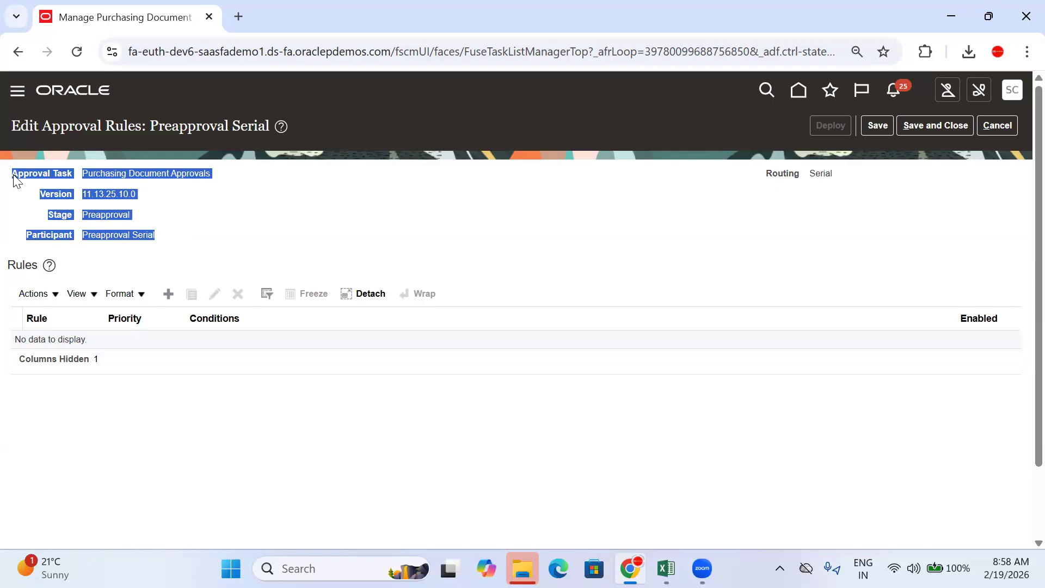
left_click(150, 236)
left_click_drag(161, 240, 2, 180)
left_click(183, 226)
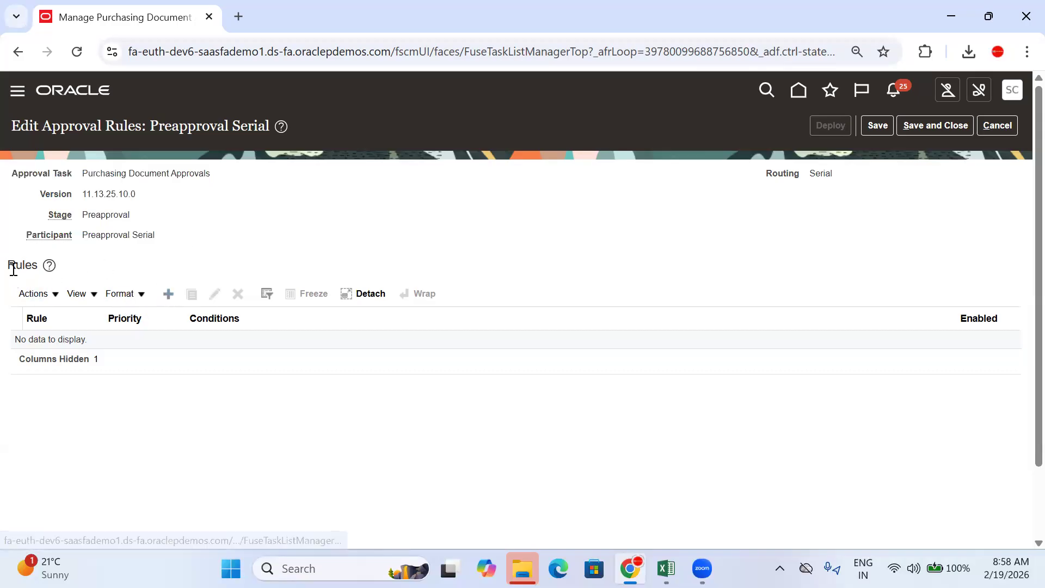
left_click(167, 298)
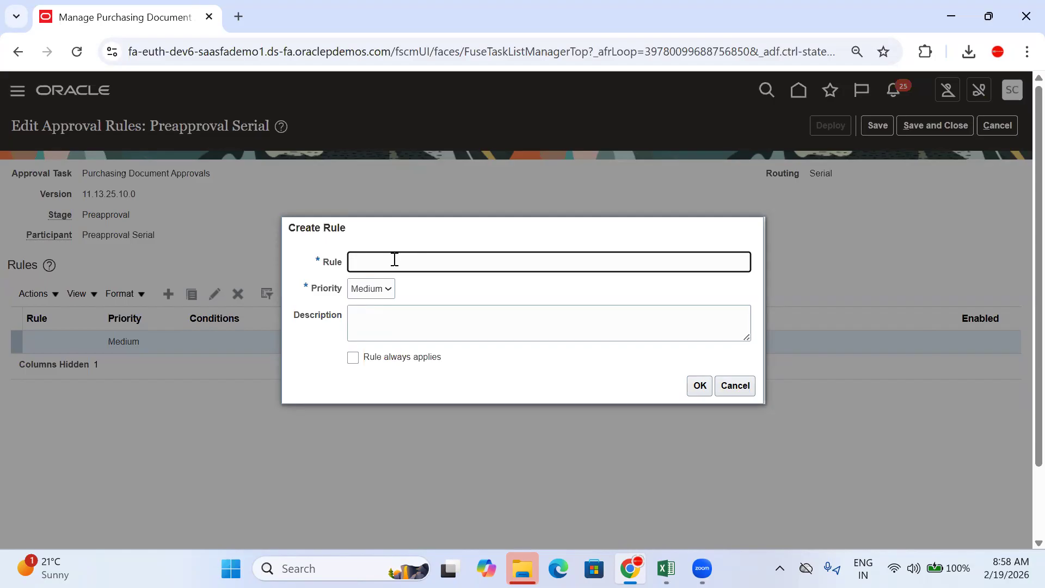
Step: Name the rule 'Tata BU PO Approvals', reuse the name as description, keep Medium priority and save
type("Tata BU PO Approvals")
triple_click(376, 261)
key("ctrl+c")
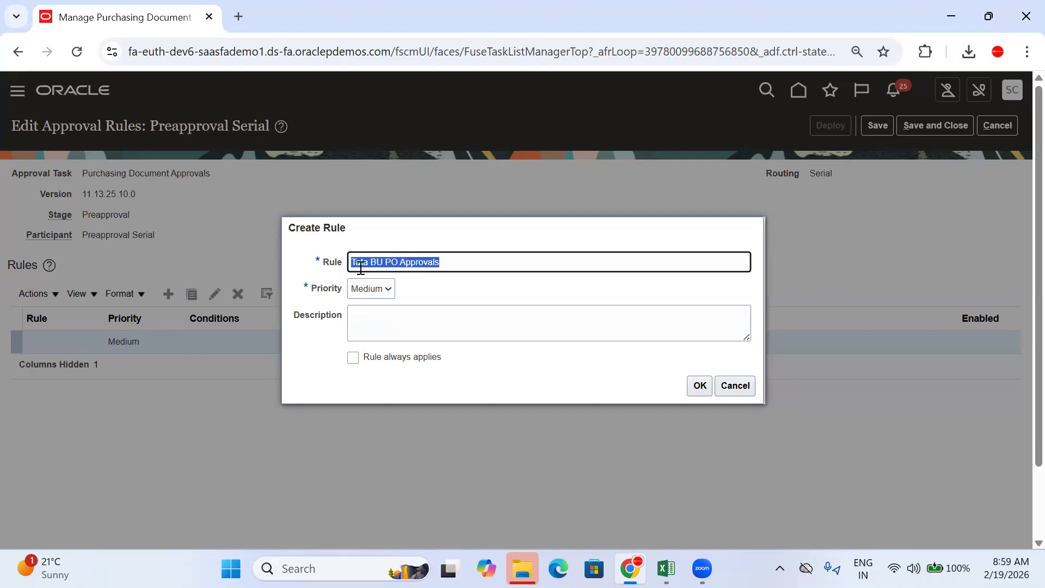
left_click(417, 330)
key("ctrl+v")
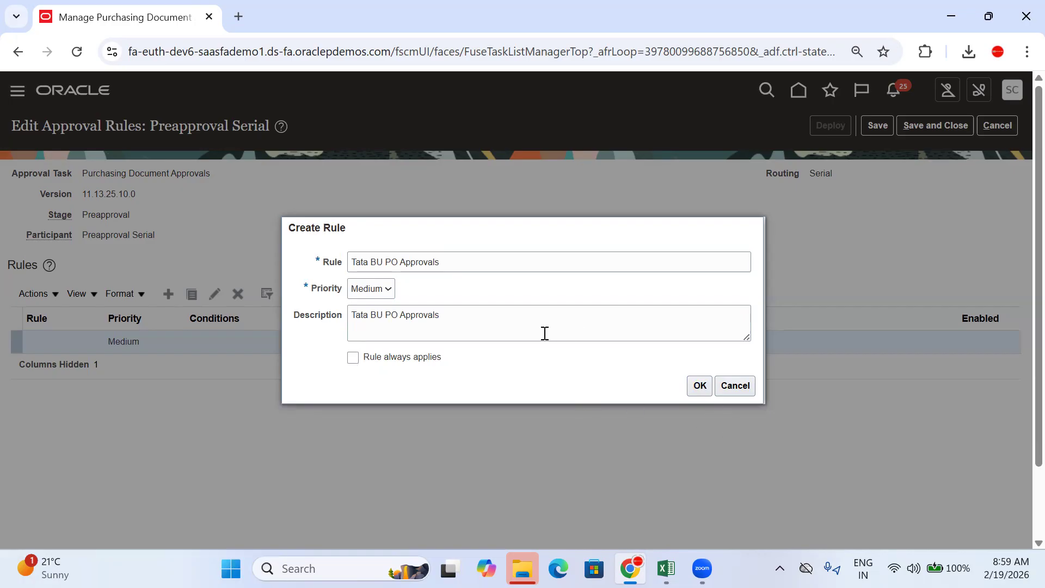
left_click(378, 289)
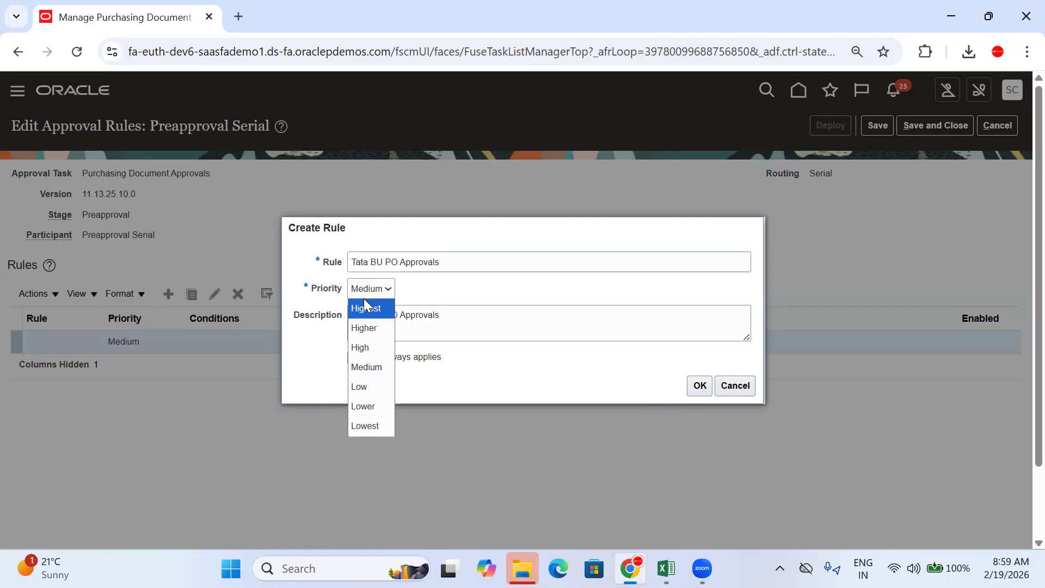
left_click(452, 287)
left_click(701, 388)
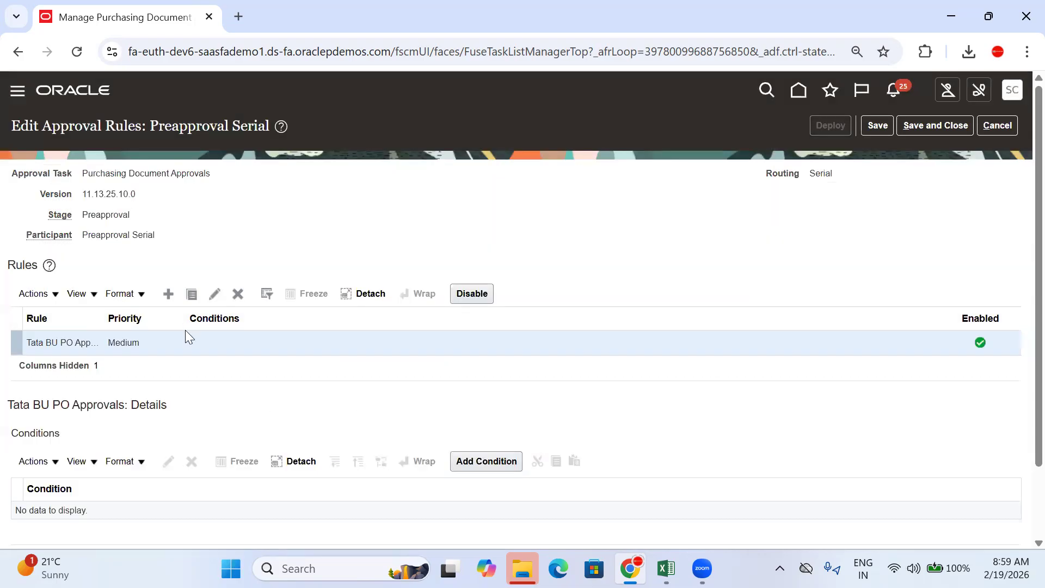
Step: Review the new rule's empty Conditions section, then check the Excel note's preapproval amount 1000
scroll(185, 330, "down", 2)
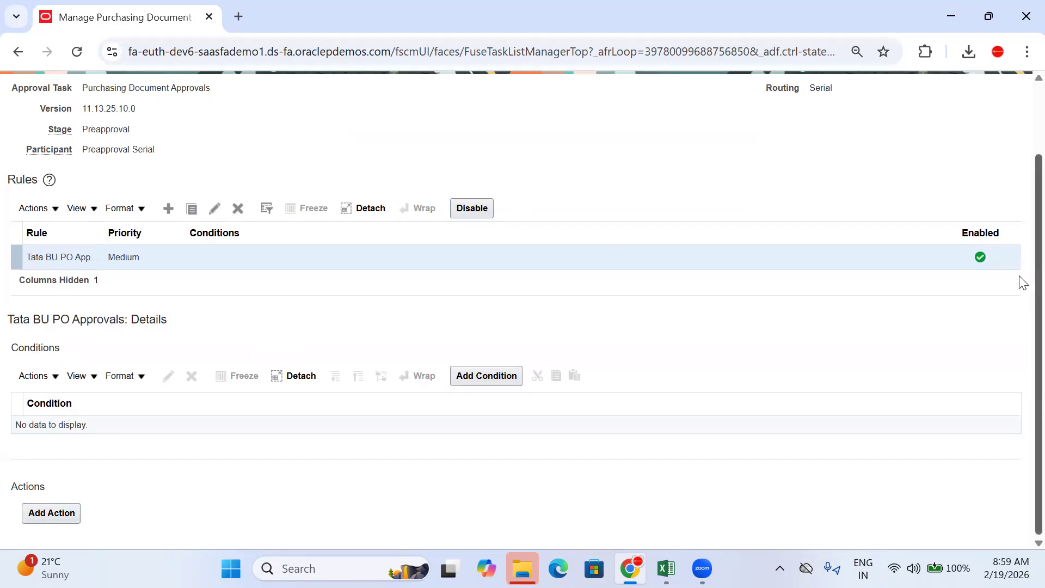
left_click(861, 357)
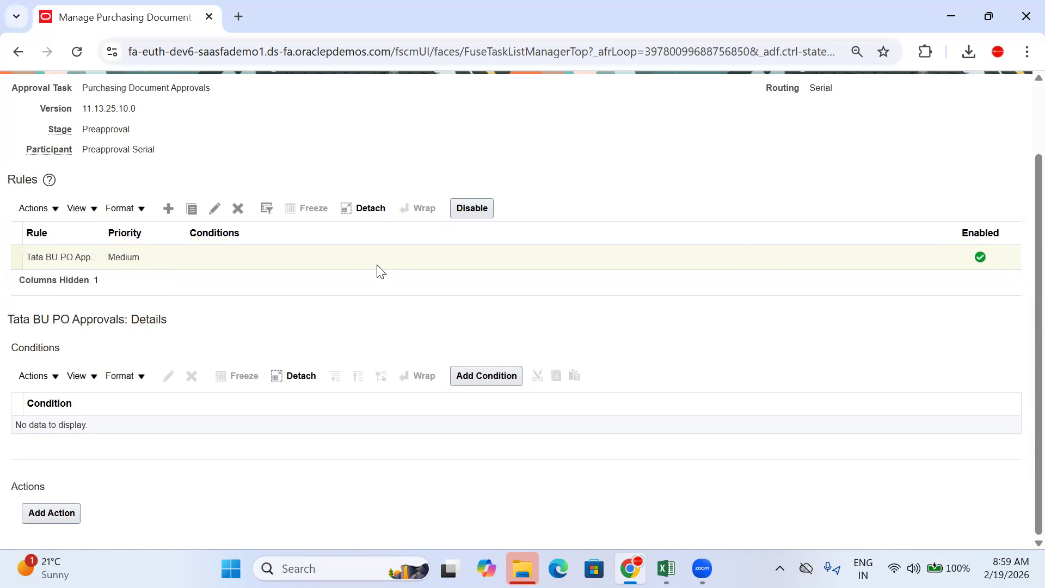
left_click_drag(69, 354, 10, 355)
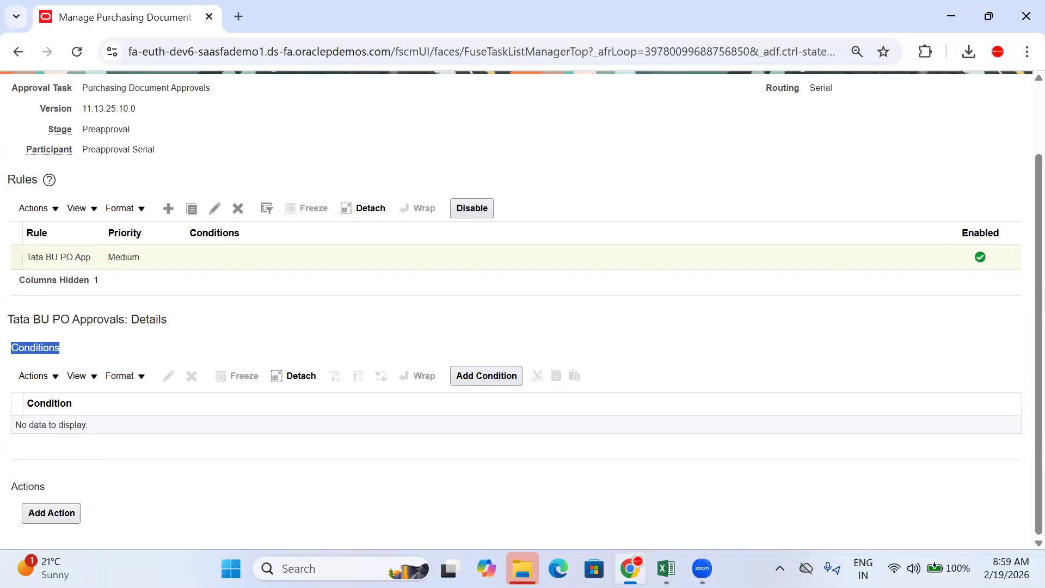
left_click(665, 568)
left_click(806, 315)
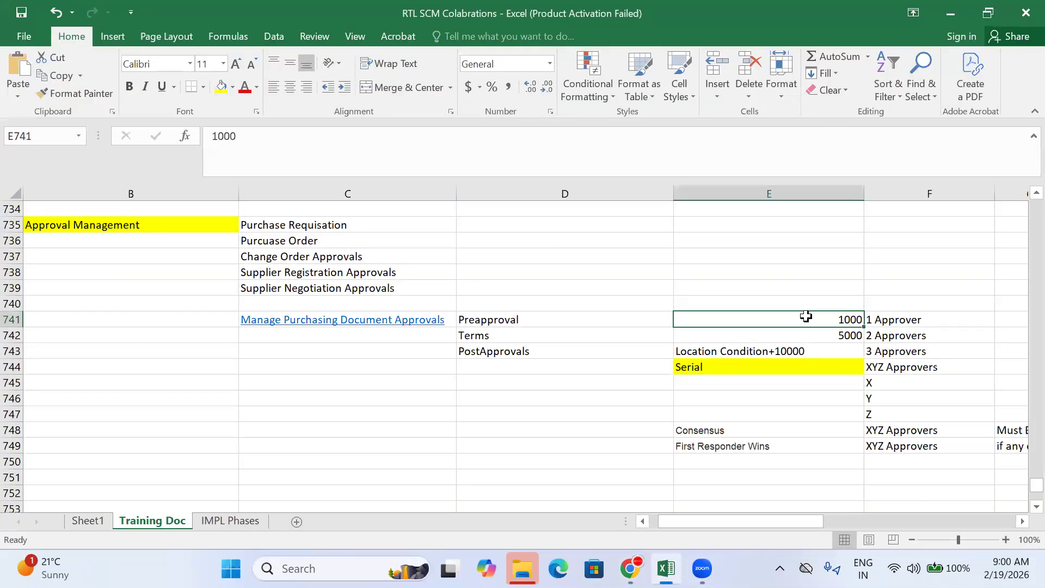
Step: Read the preapproval, terms and postapproval amounts and approver counts, then return to the rule's Conditions
left_click(876, 321)
left_click(819, 335)
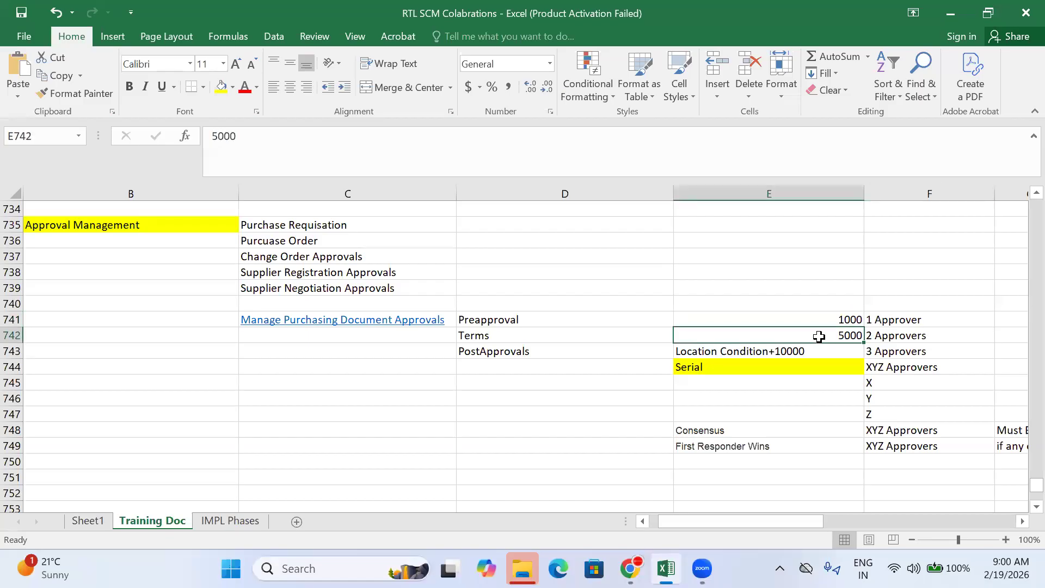
left_click(906, 334)
left_click(769, 348)
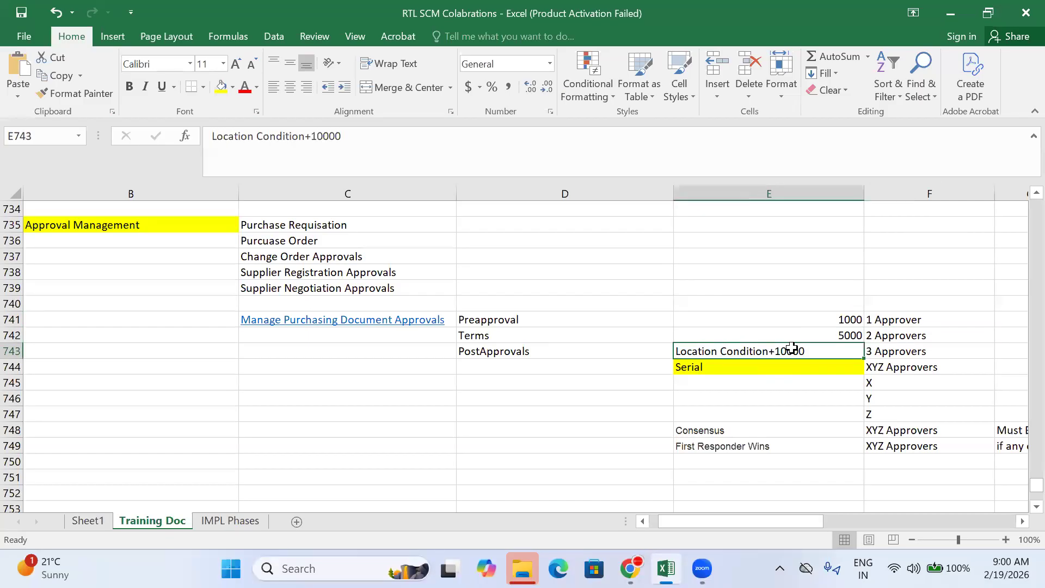
left_click(914, 352)
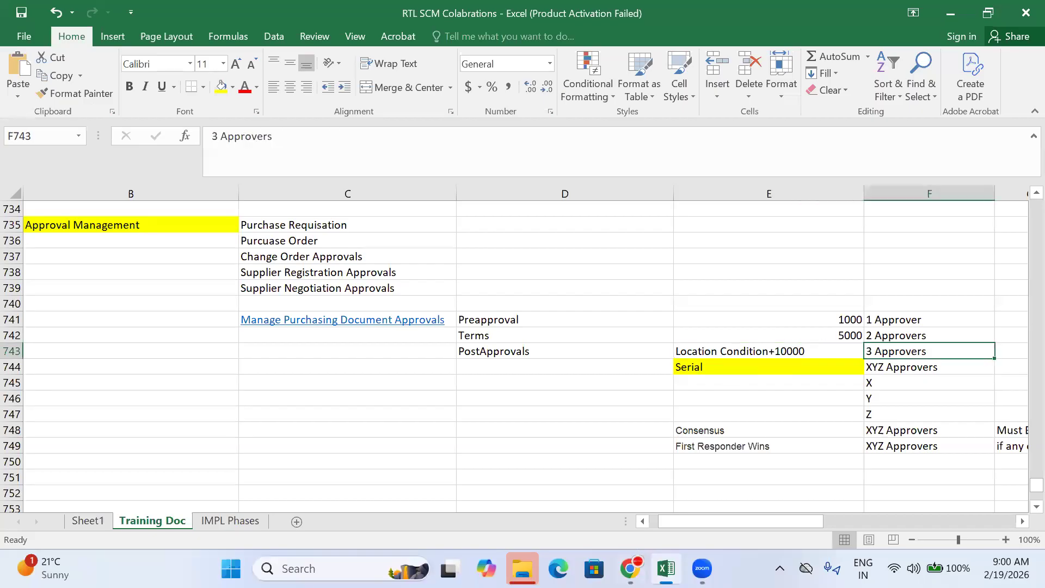
left_click(630, 568)
left_click_drag(75, 344, 3, 346)
left_click(324, 339)
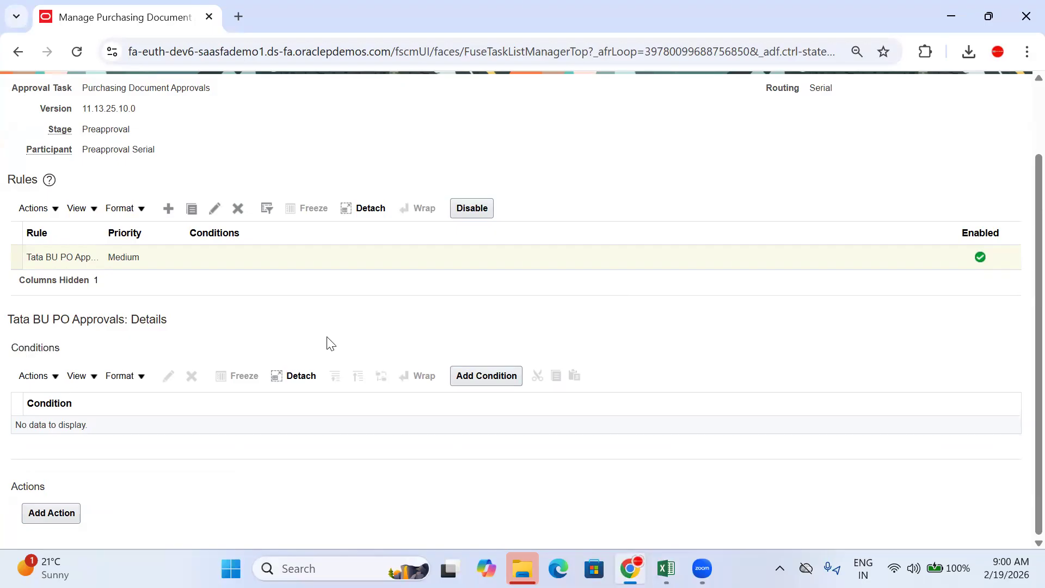
Step: Start a new condition with type Approval task attribute and focus its Attribute field
left_click(497, 388)
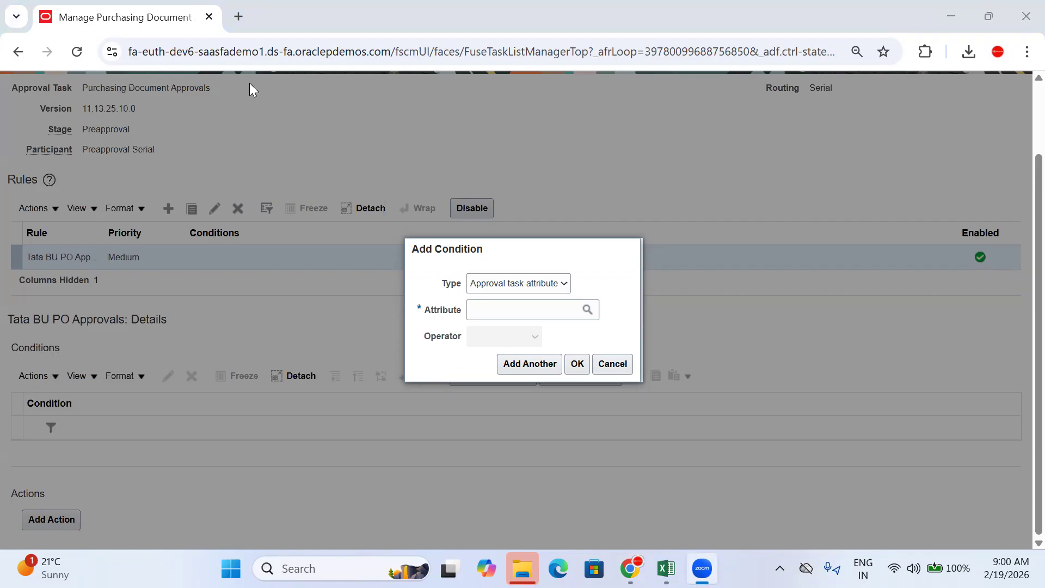
left_click(507, 284)
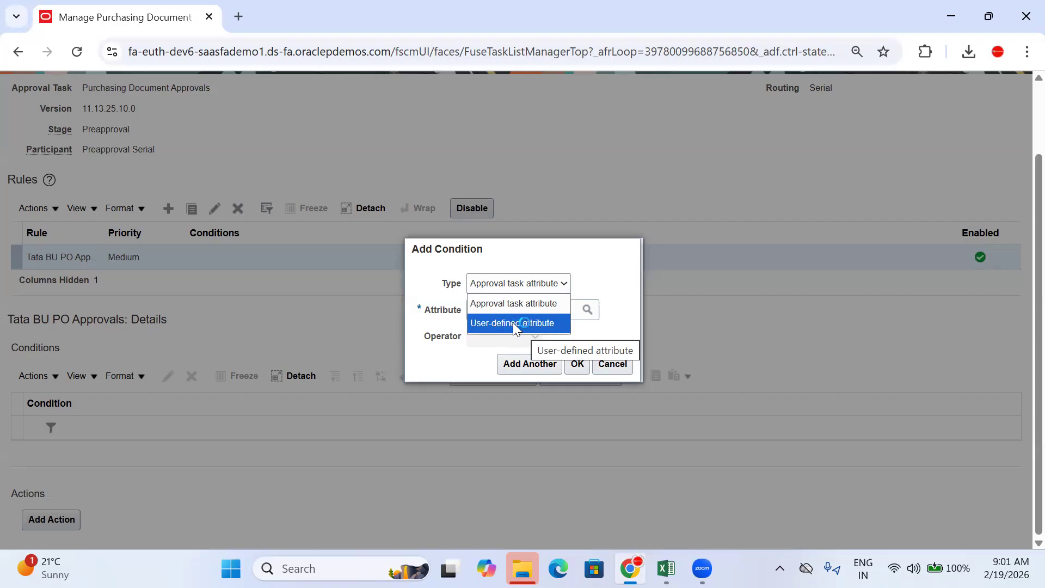
left_click(486, 302)
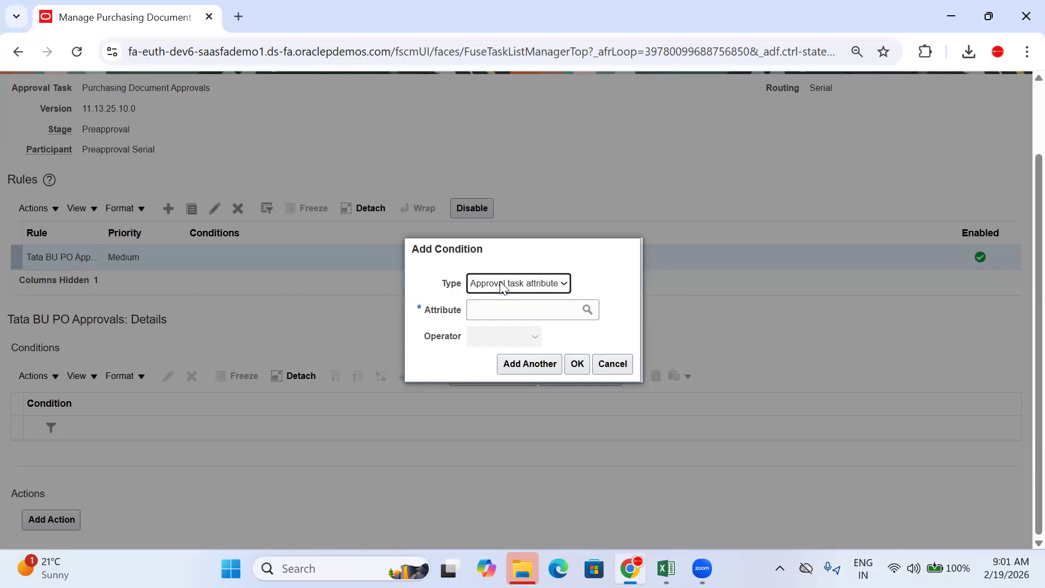
left_click(501, 284)
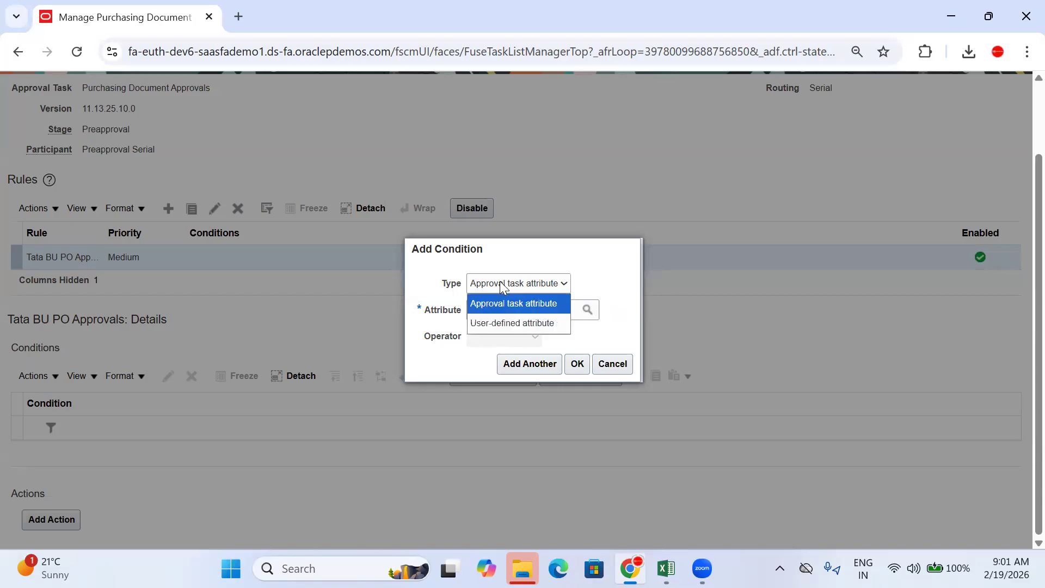
left_click(525, 283)
left_click(505, 309)
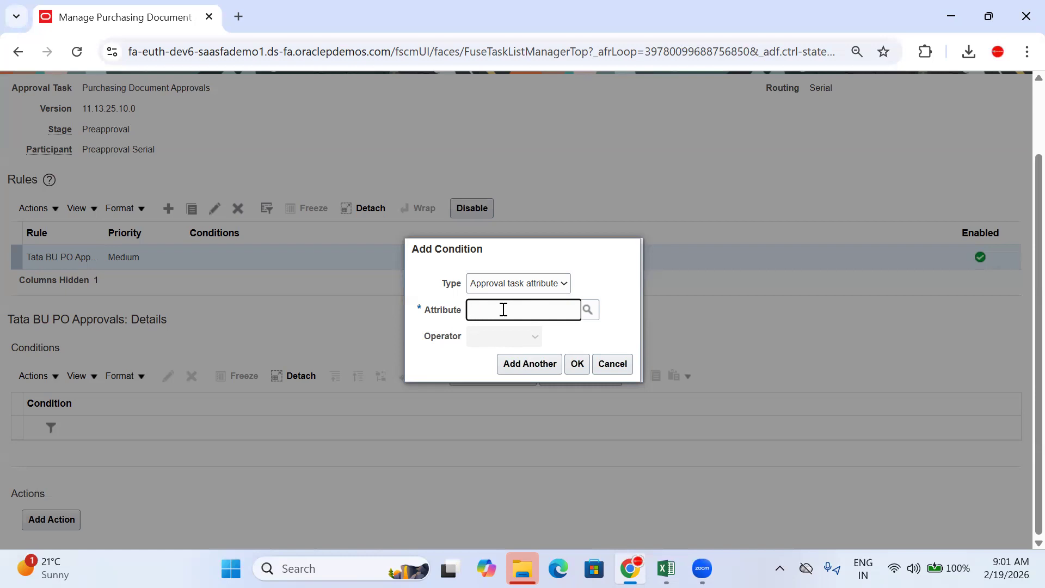
Step: Check the terms and preapproval amounts in the Excel notes before returning to the dialog
left_click(666, 568)
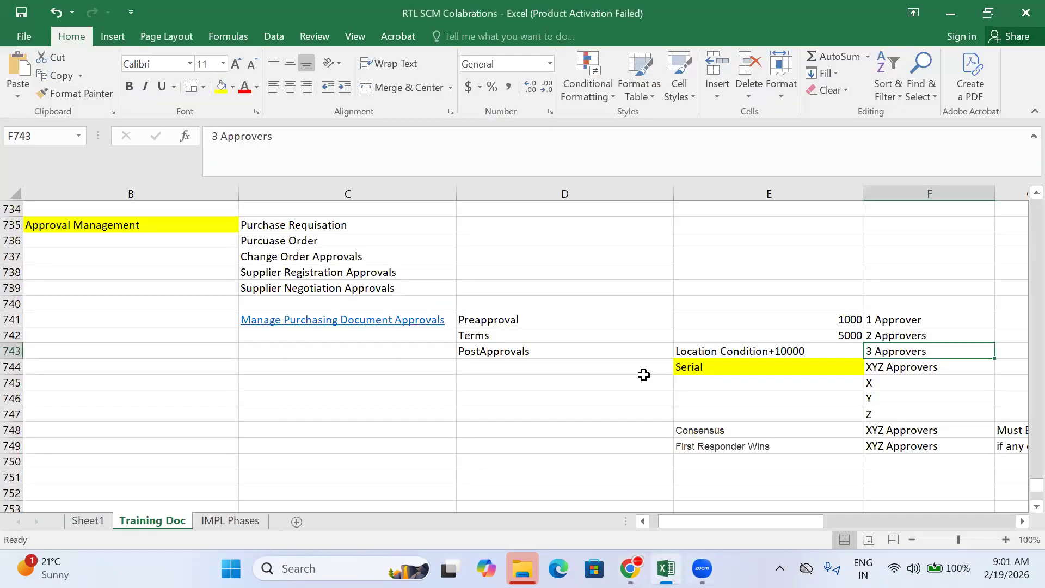
left_click(727, 333)
left_click(738, 316)
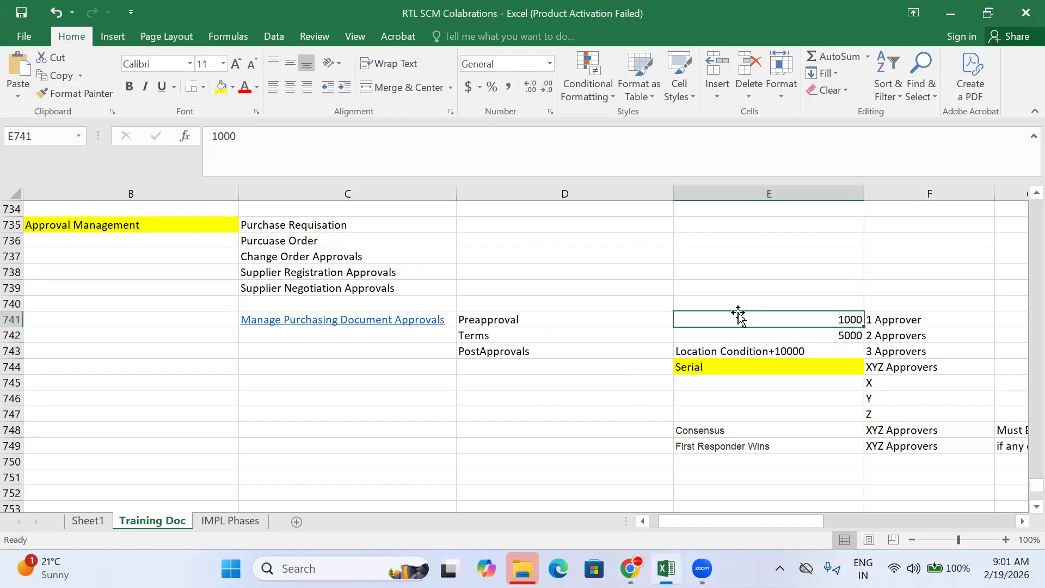
left_click(630, 568)
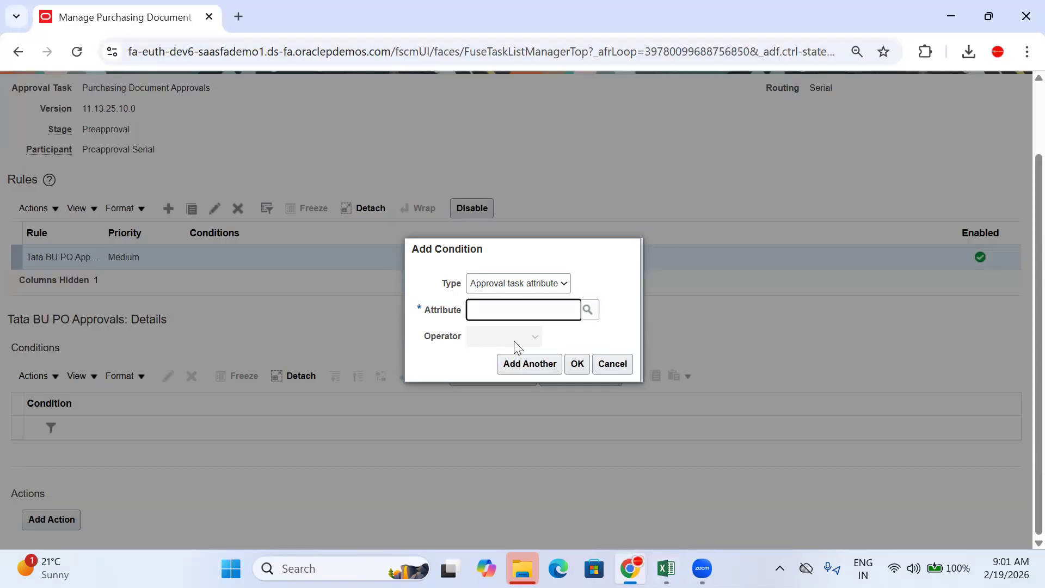
Step: Clear the typed 'Pro' from Attribute and open the full Search and Select: Attribute list
type("Pro")
key("BackSpace")
key("BackSpace")
key("BackSpace")
key("BackSpace")
key("BackSpace")
key("BackSpace")
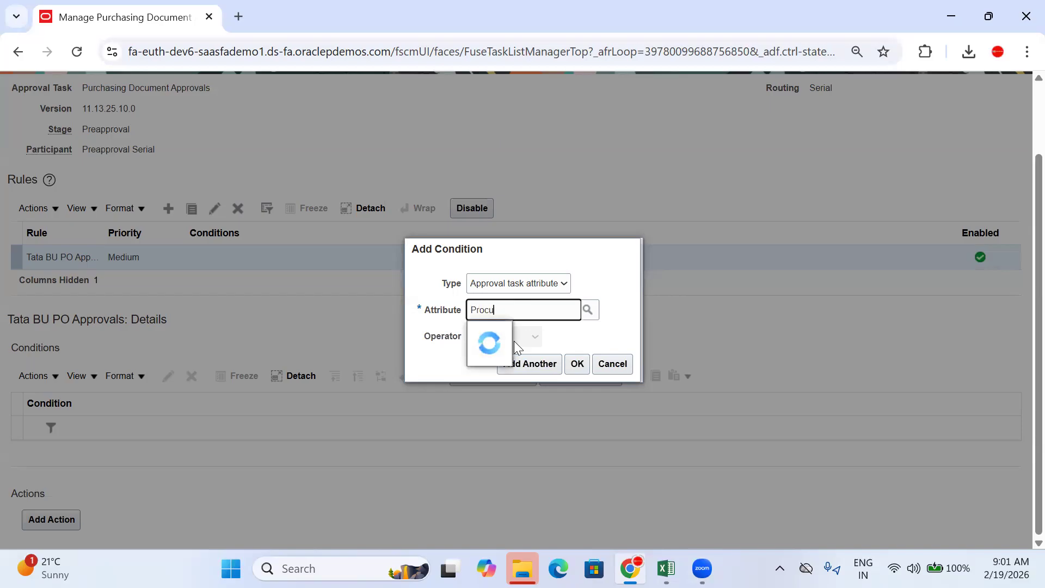
key("BackSpace")
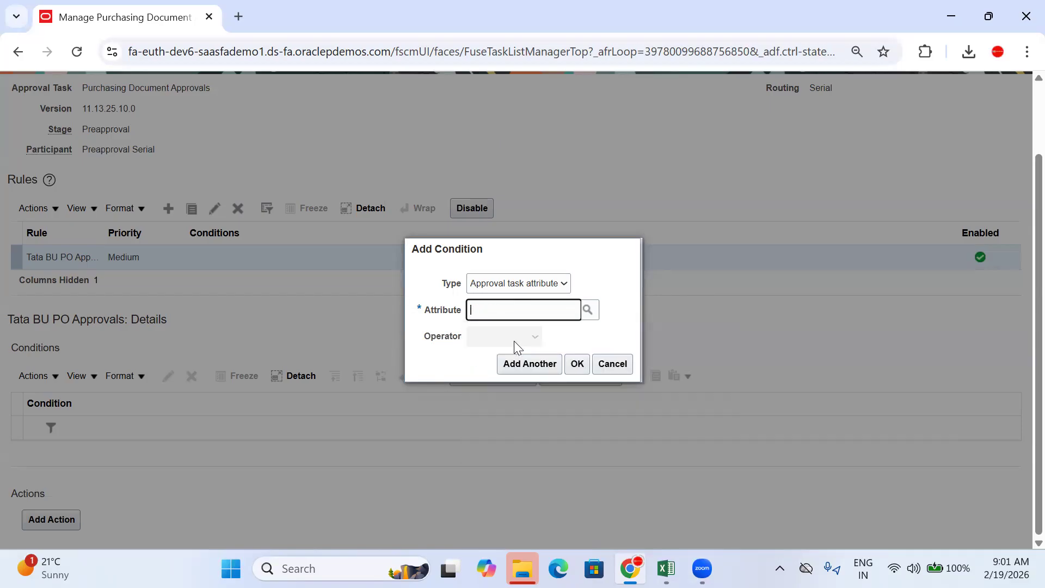
left_click(592, 311)
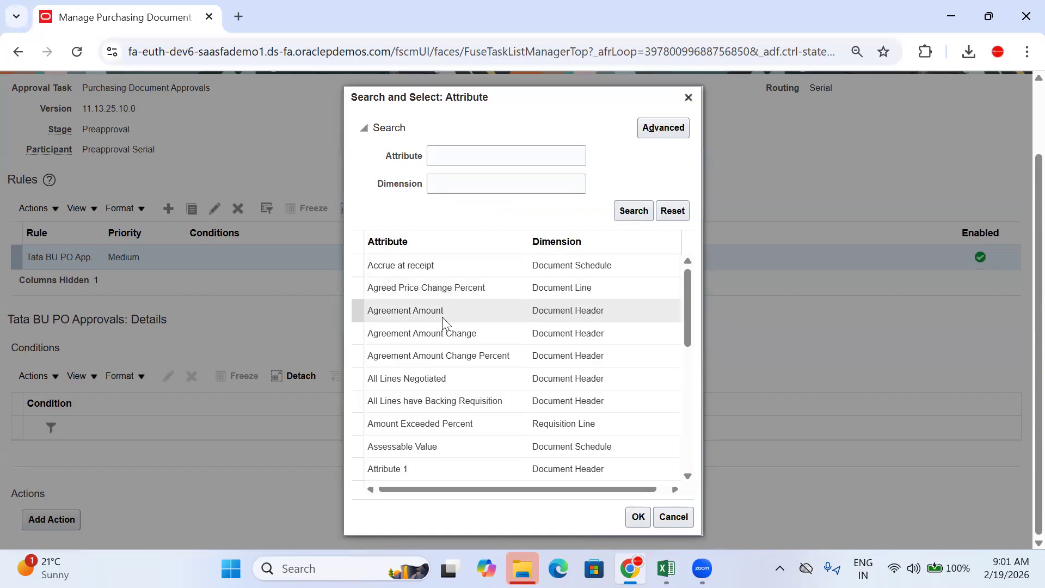
Step: Scroll the attribute list and choose Procurement BU (Document Header) as the condition attribute
left_click_drag(685, 275, 691, 356)
scroll(695, 393, "down", 10)
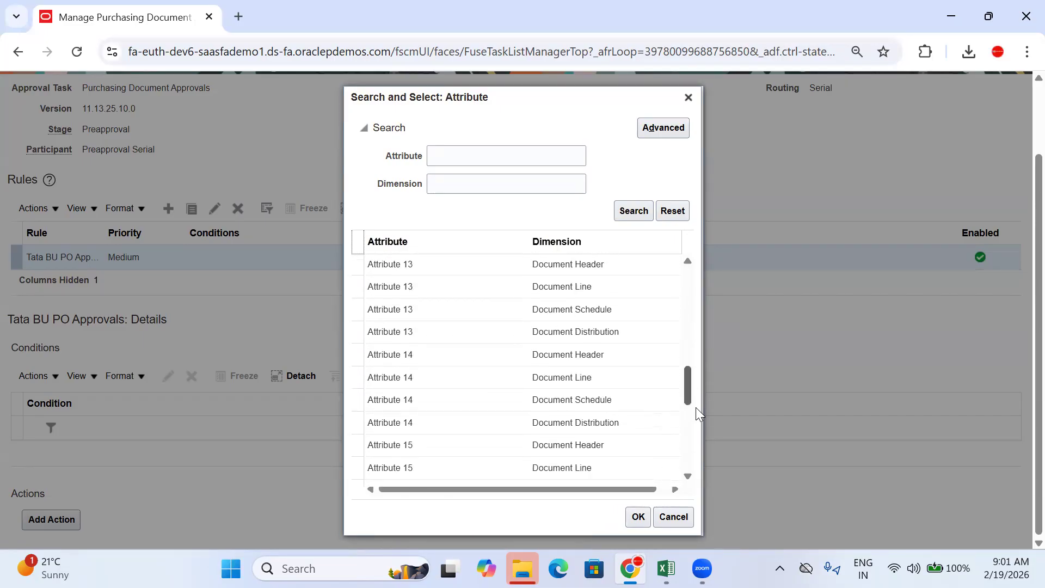
left_click_drag(700, 475, 706, 515)
scroll(669, 430, "down", 3)
scroll(669, 430, "down", 5)
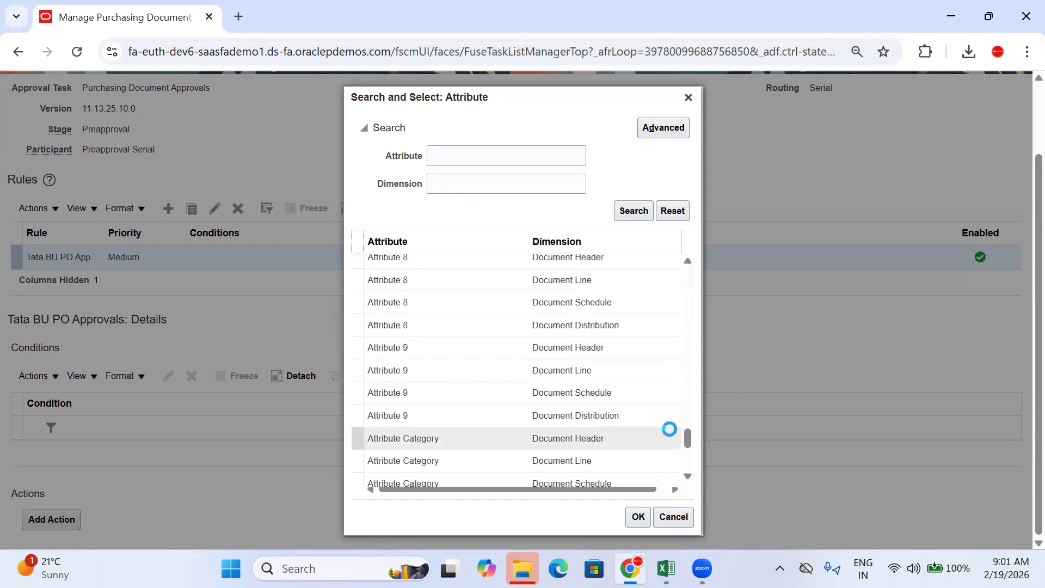
scroll(455, 366, "down", 15)
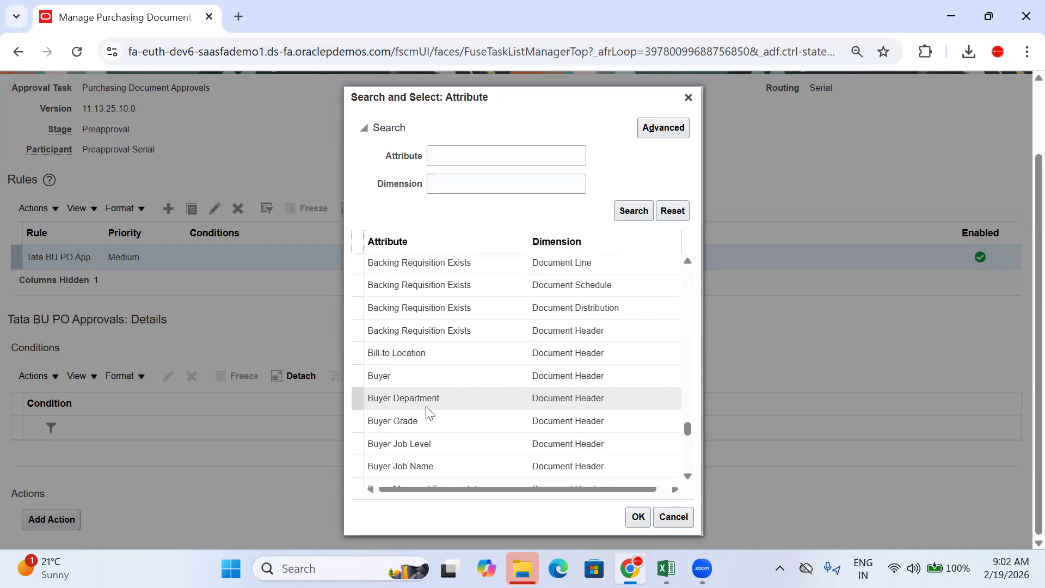
scroll(426, 419, "down", 4)
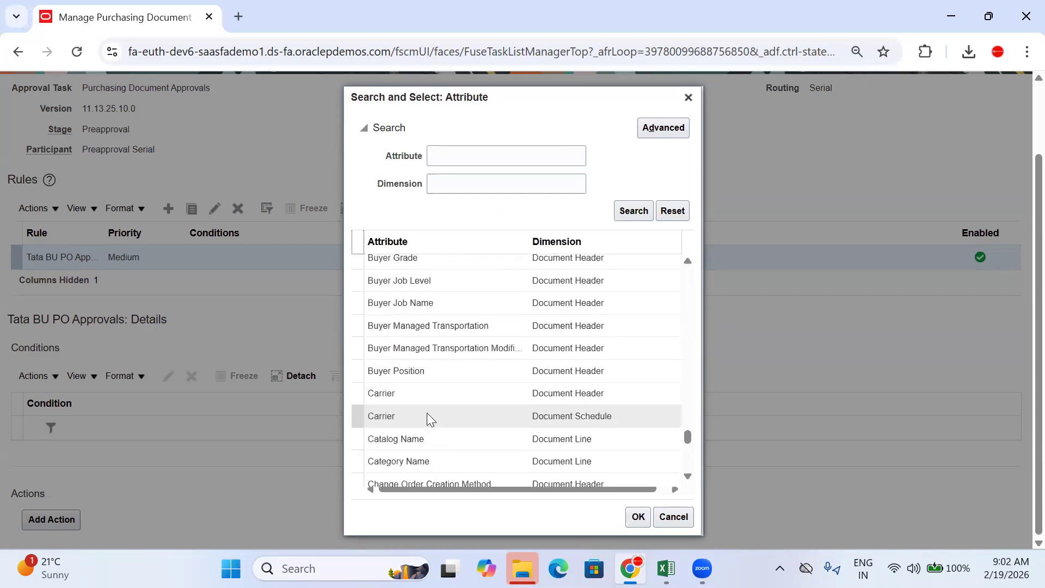
scroll(427, 327, "down", 1)
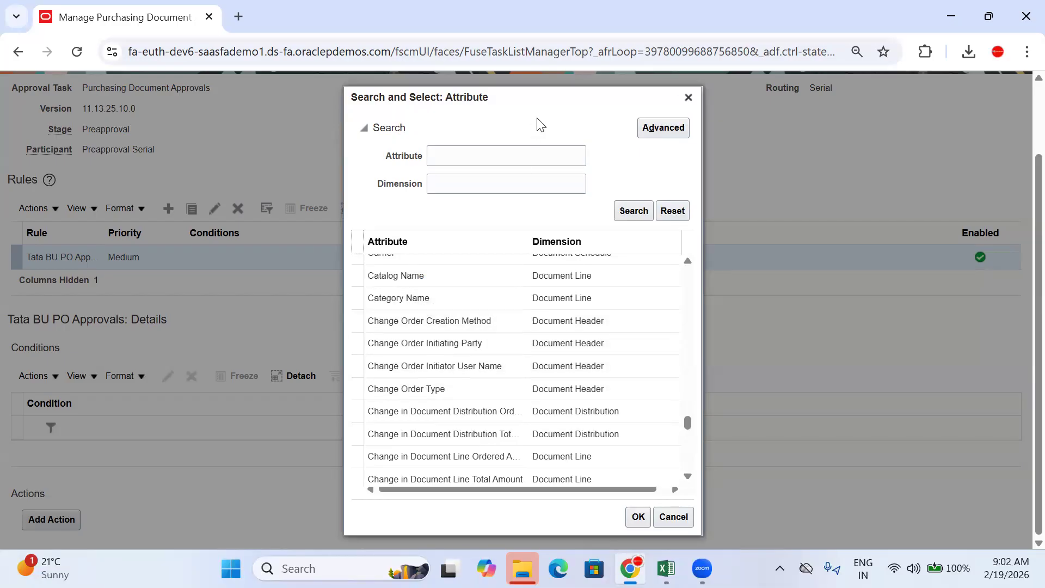
scroll(442, 360, "down", 3)
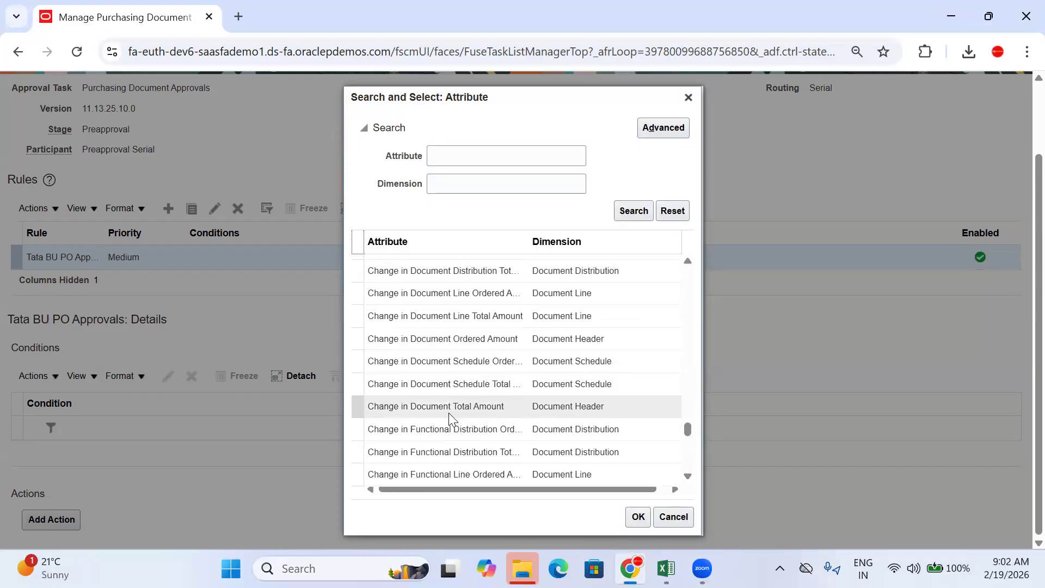
scroll(482, 361, "down", 5)
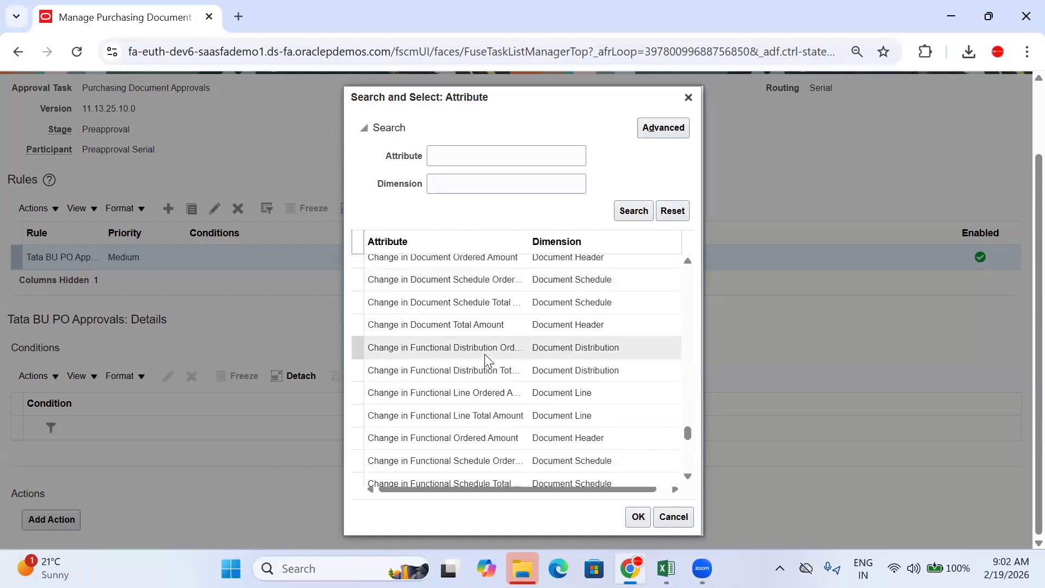
scroll(439, 325, "down", 10)
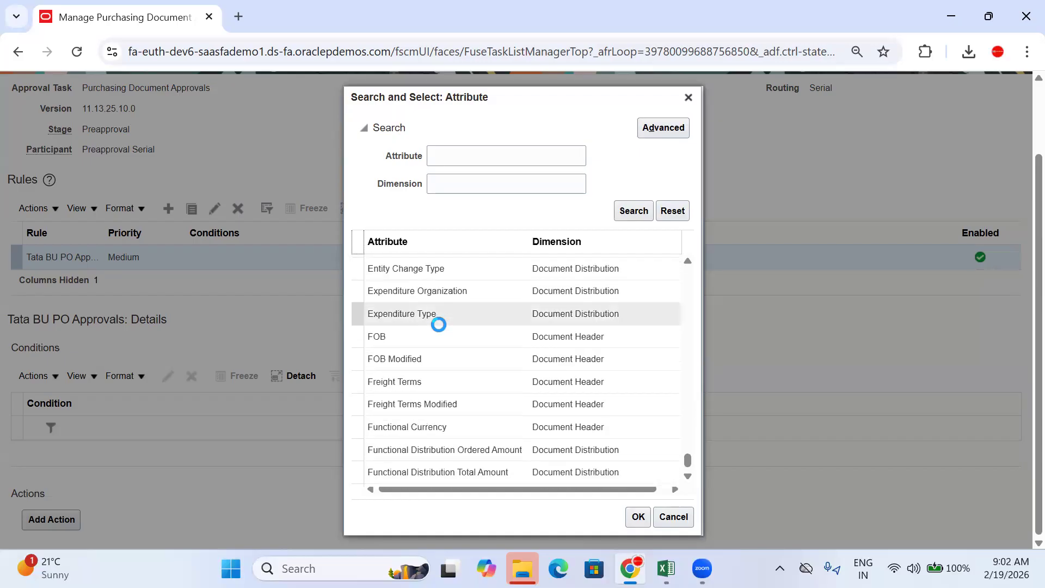
scroll(439, 324, "down", 5)
scroll(441, 381, "down", 5)
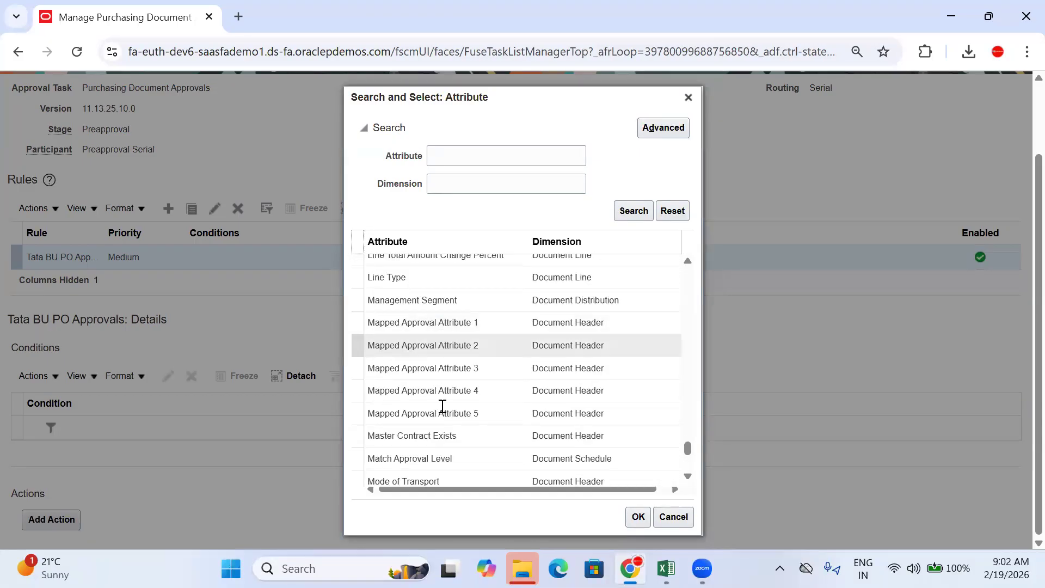
scroll(449, 418, "up", 4)
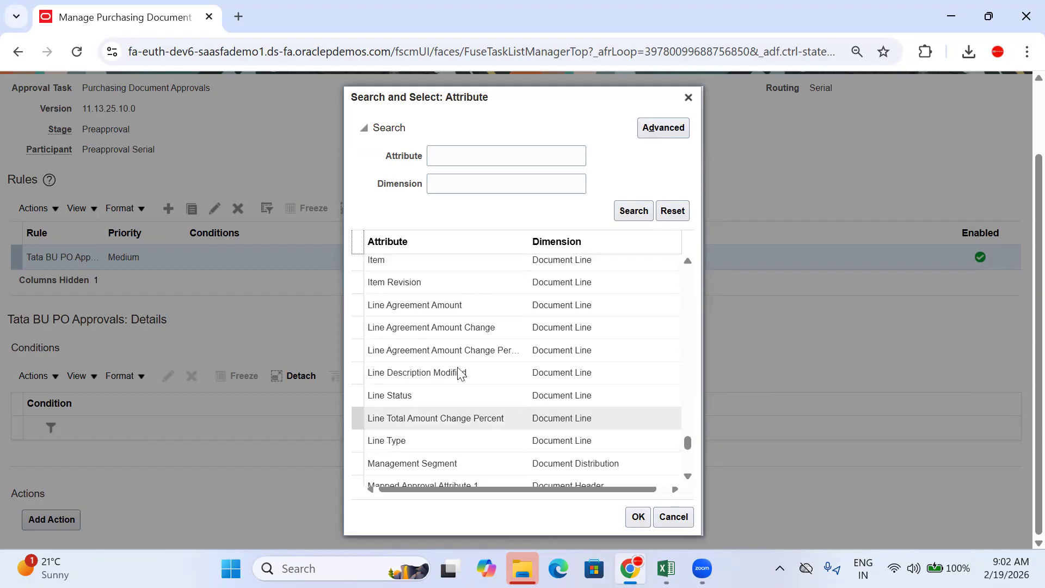
scroll(459, 381, "down", 5)
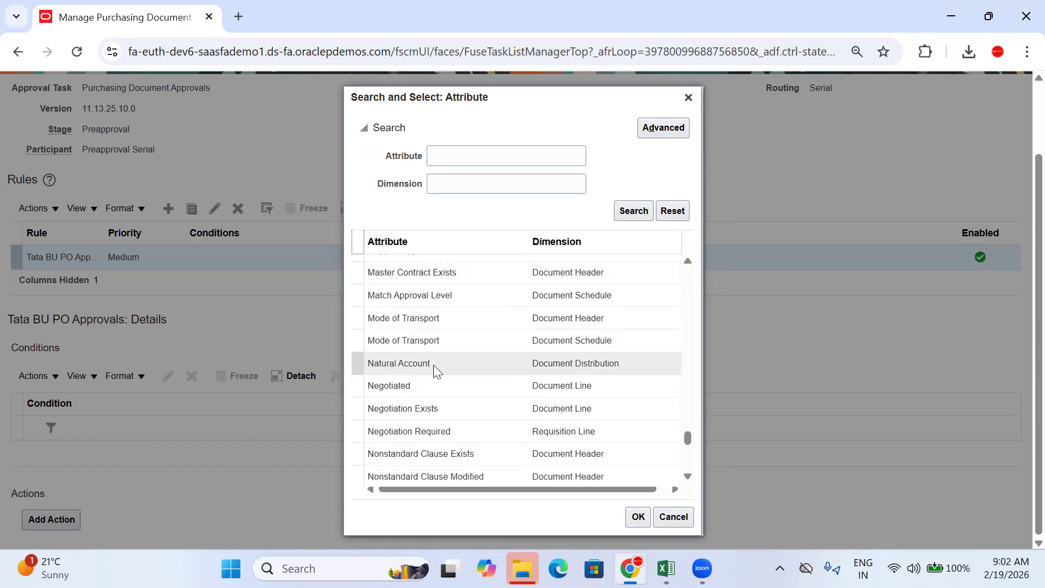
scroll(438, 381, "down", 2)
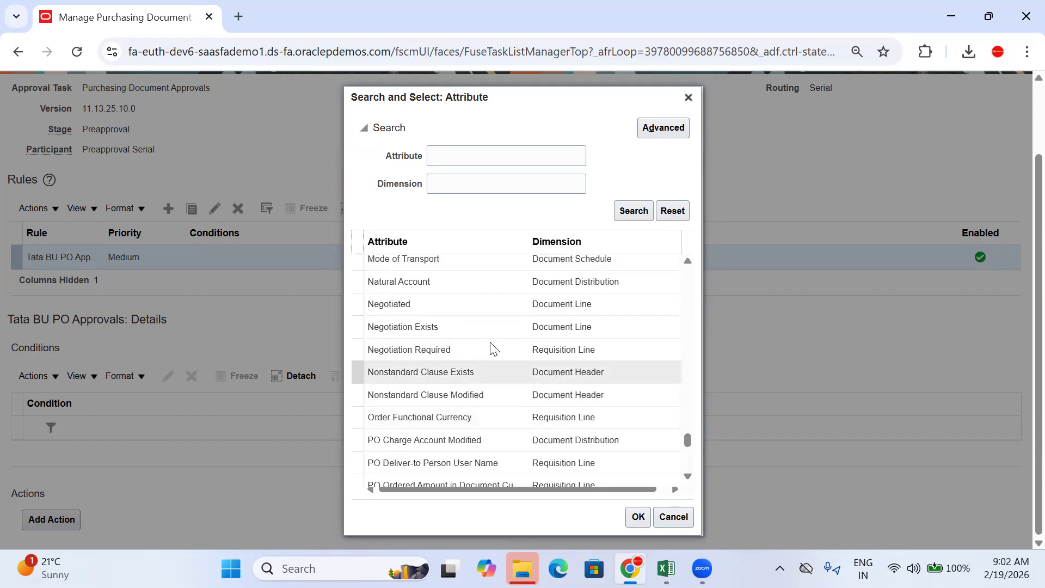
scroll(475, 322, "down", 3)
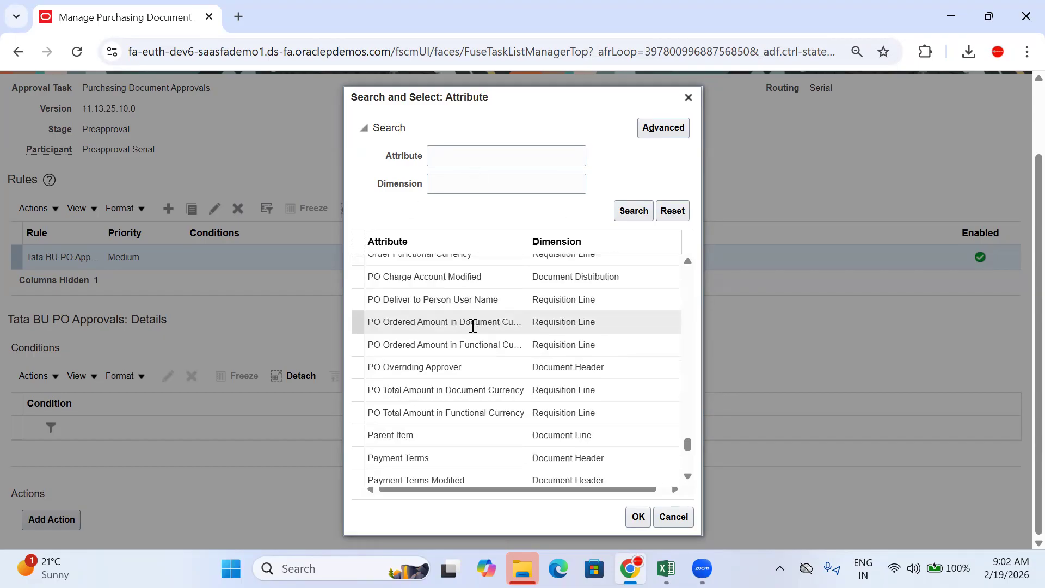
scroll(465, 388, "down", 6)
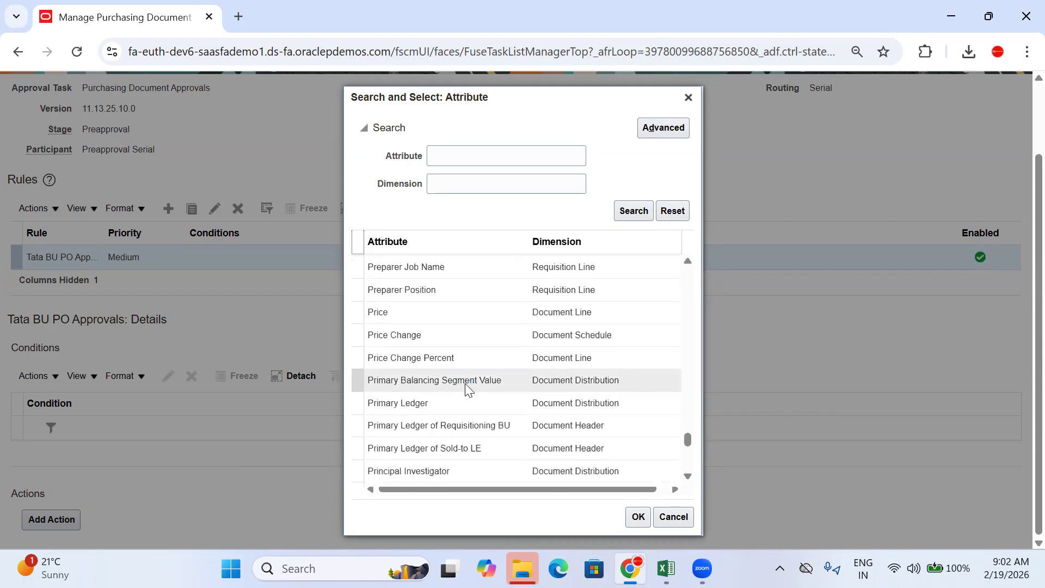
scroll(465, 383, "down", 3)
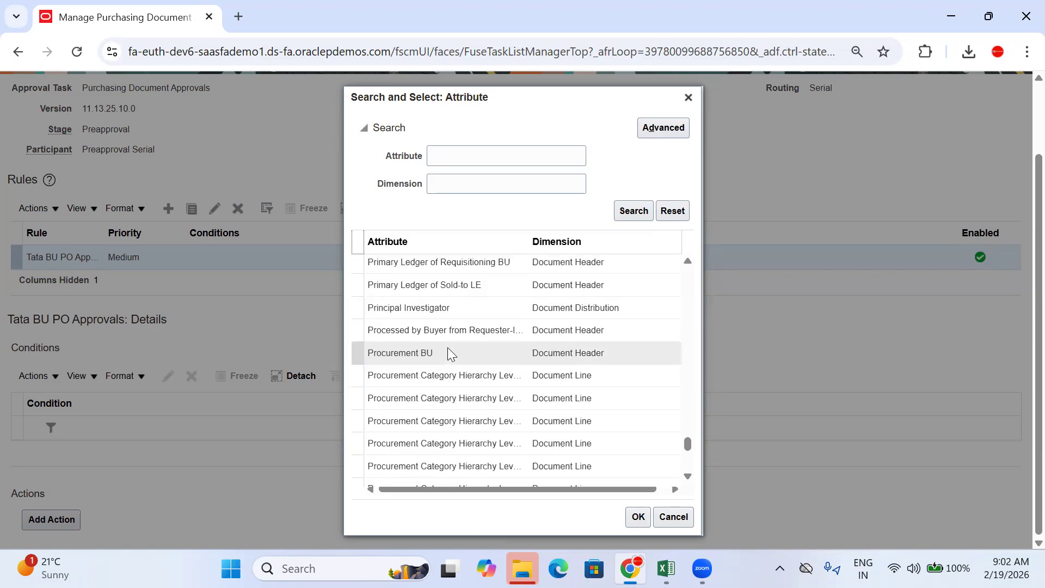
left_click(449, 352)
left_click(642, 517)
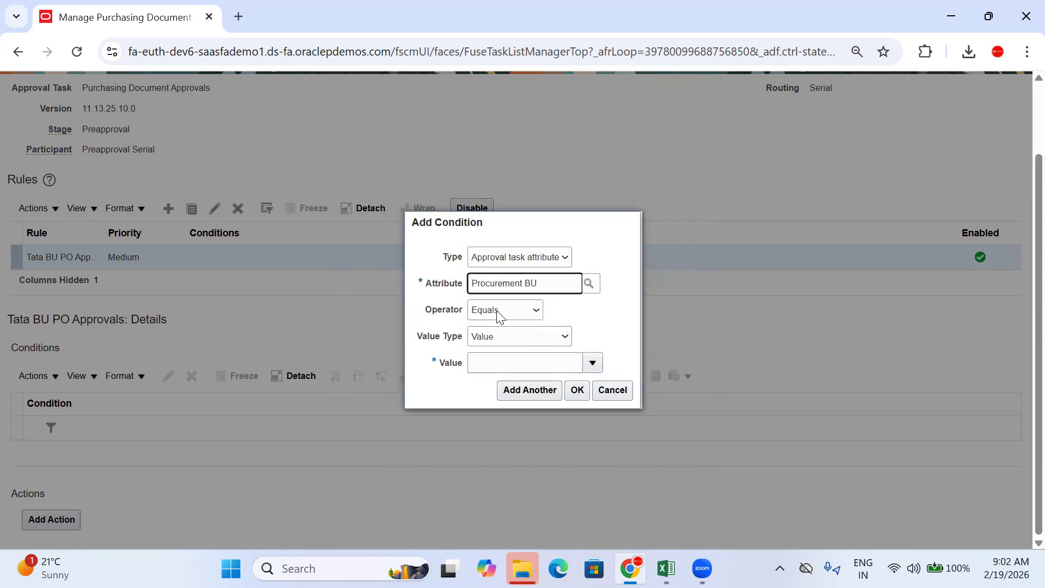
Step: Keep the condition's operator at Equals and its value type at Value
left_click(498, 314)
left_click(497, 310)
left_click(498, 339)
left_click(494, 311)
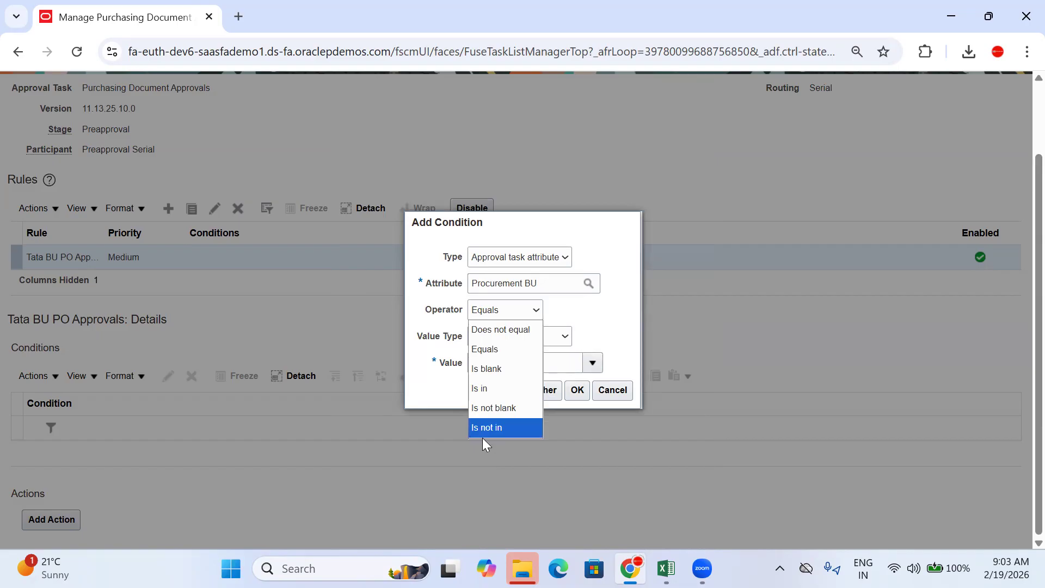
left_click(574, 310)
left_click(496, 337)
left_click(495, 337)
left_click(495, 357)
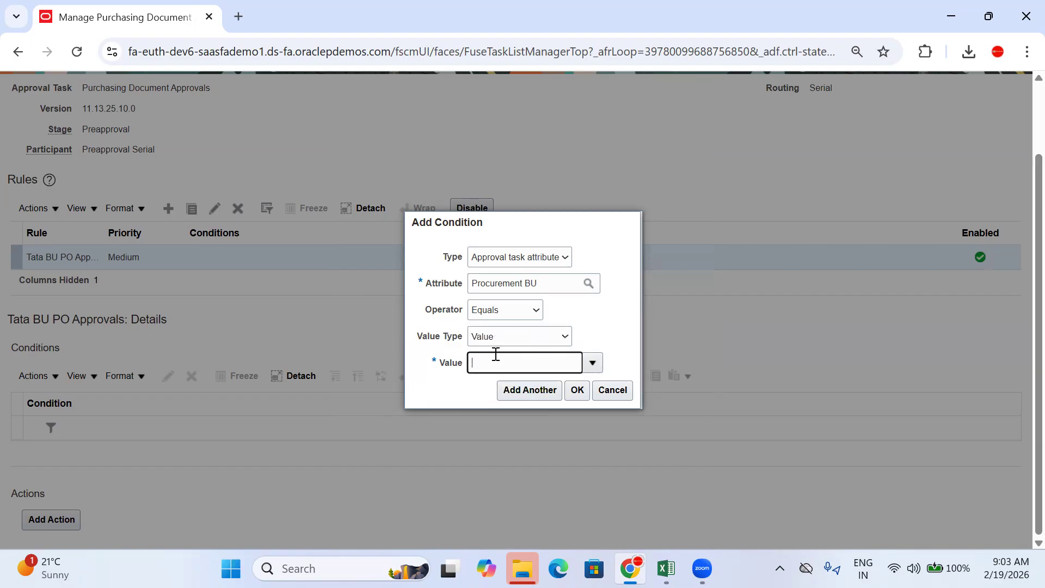
Step: Search business units for 'TATA' and set the value to TATA Motors HYD BU
left_click(593, 363)
left_click(487, 341)
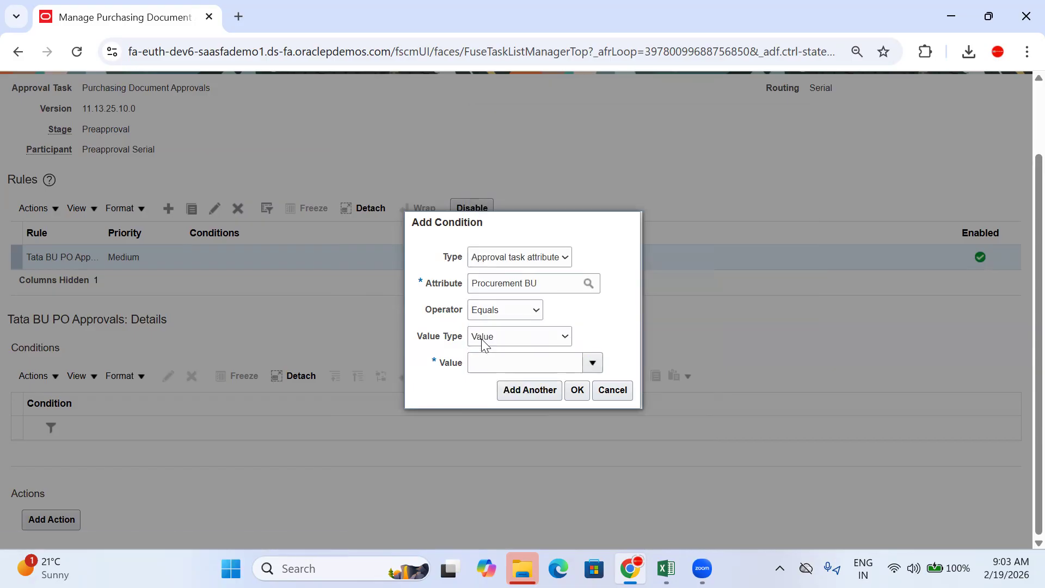
type("TATA")
key("Return")
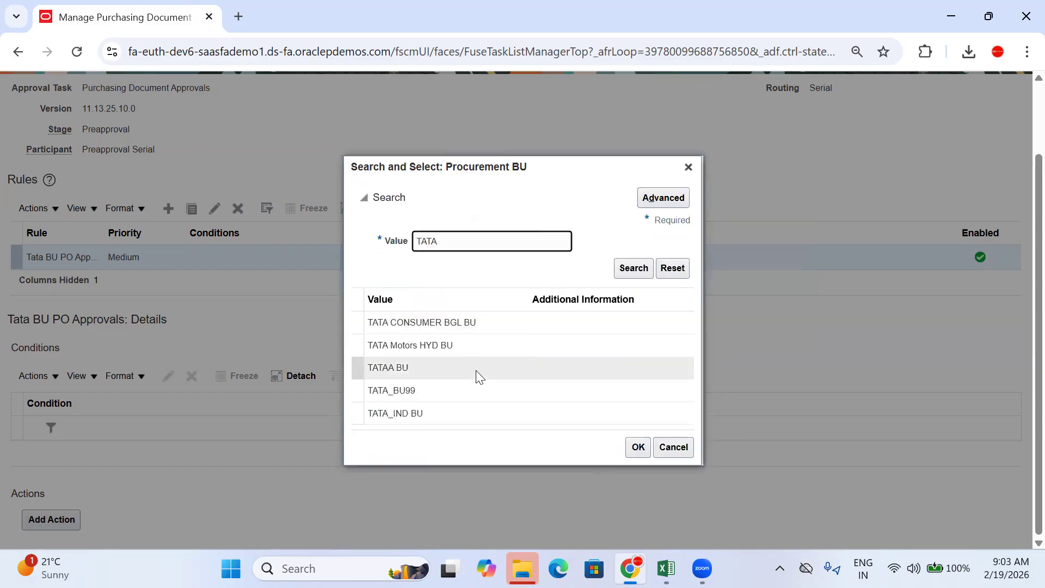
left_click(450, 354)
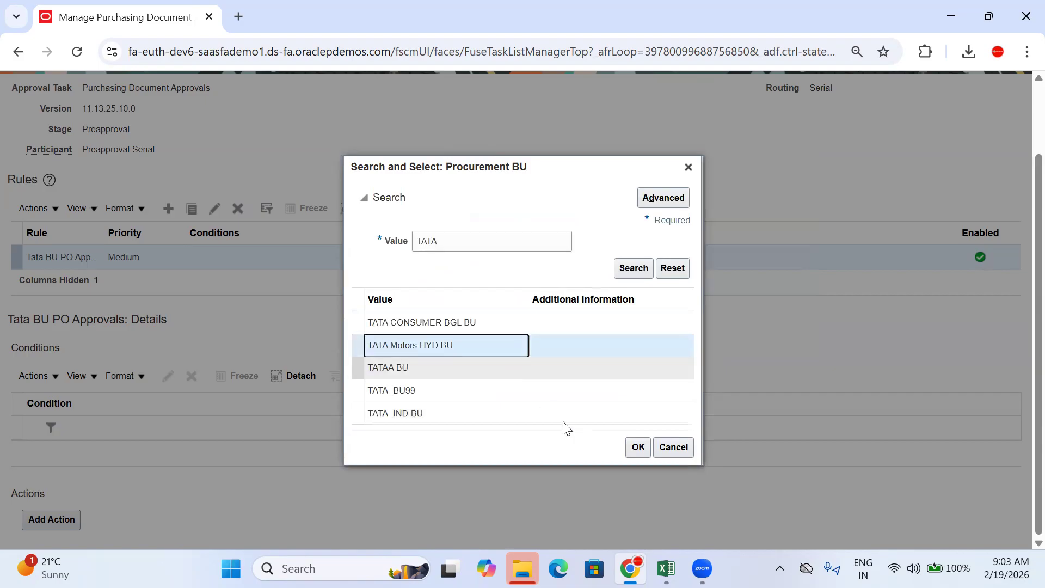
left_click(637, 450)
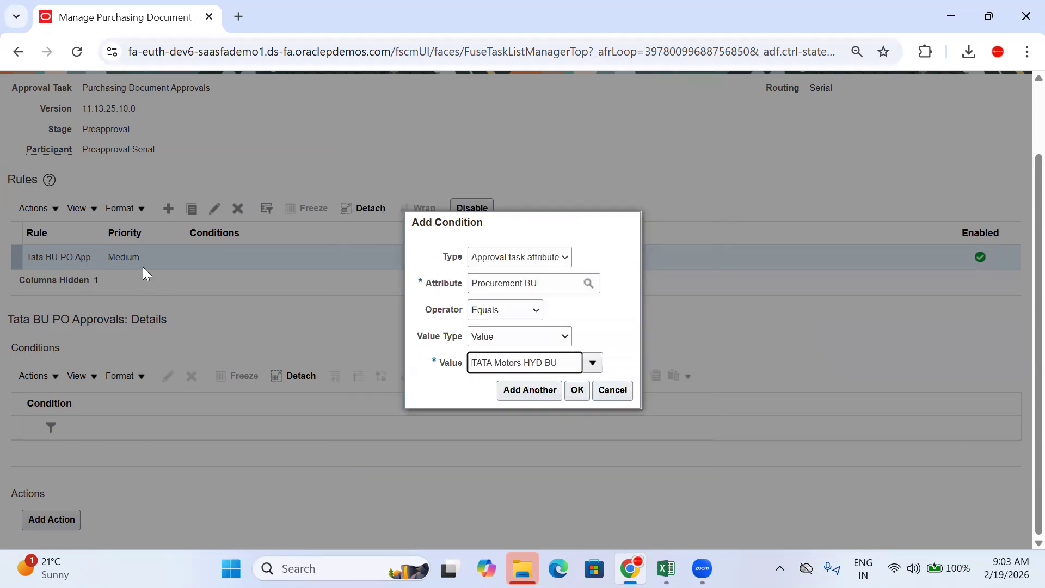
Step: Save the condition Procurement BU Equals TATA Motors HYD BU to the rule
left_click(578, 390)
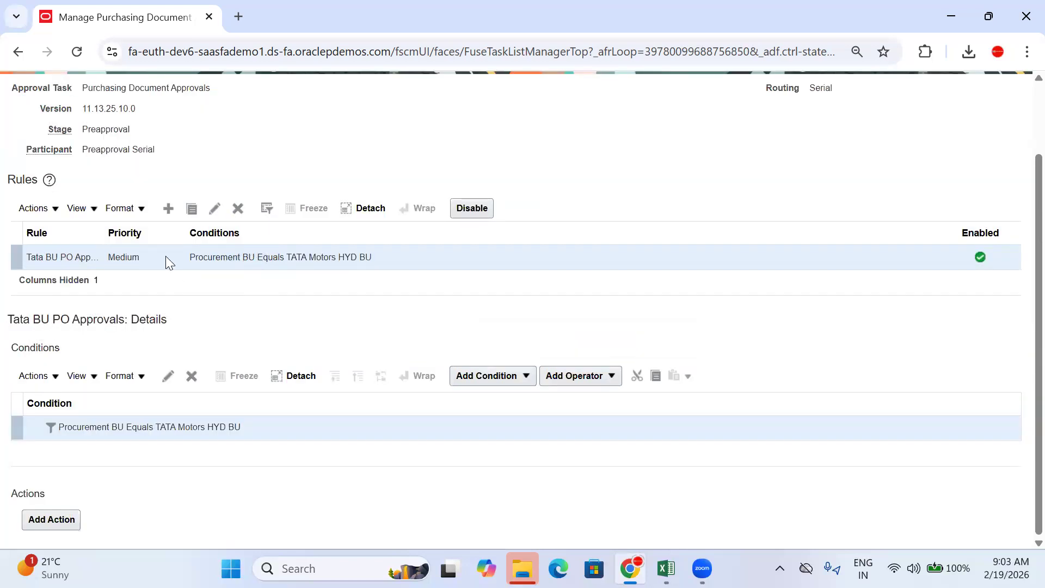
left_click_drag(190, 257, 361, 261)
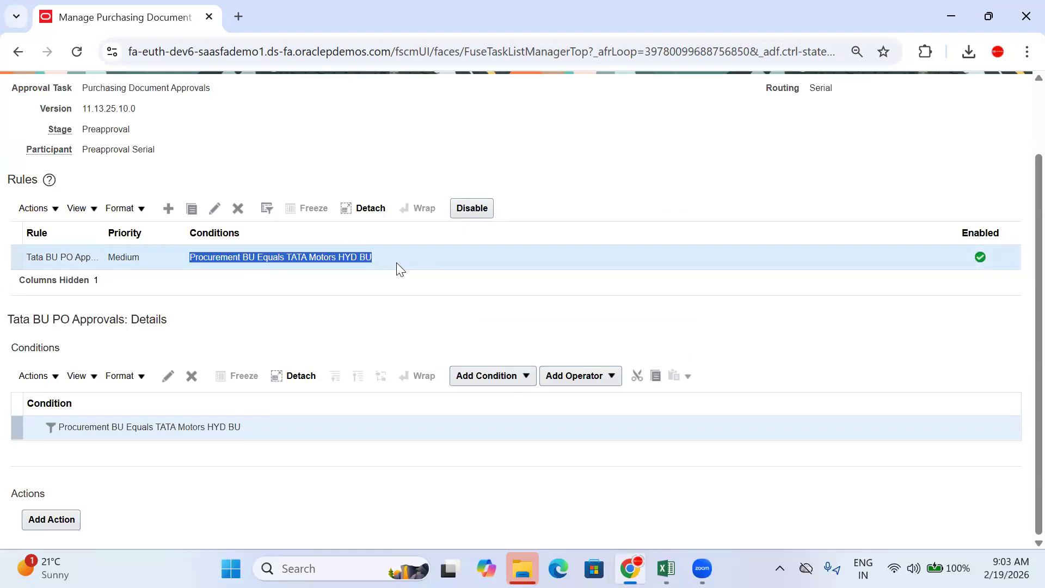
left_click(351, 319)
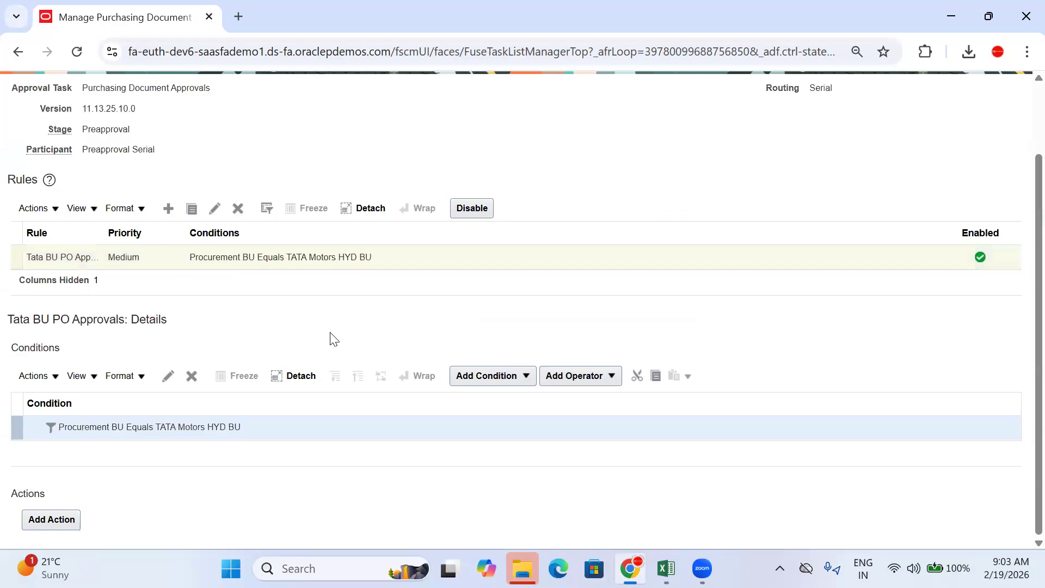
Step: Add a second condition below the first and type attribute text to browse matching suggestions
left_click(523, 379)
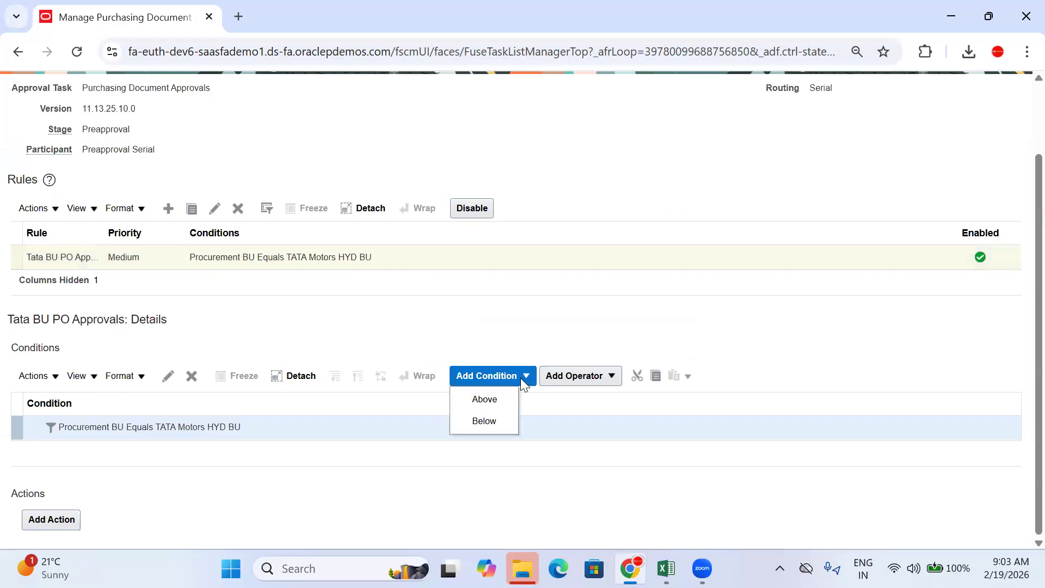
left_click(482, 421)
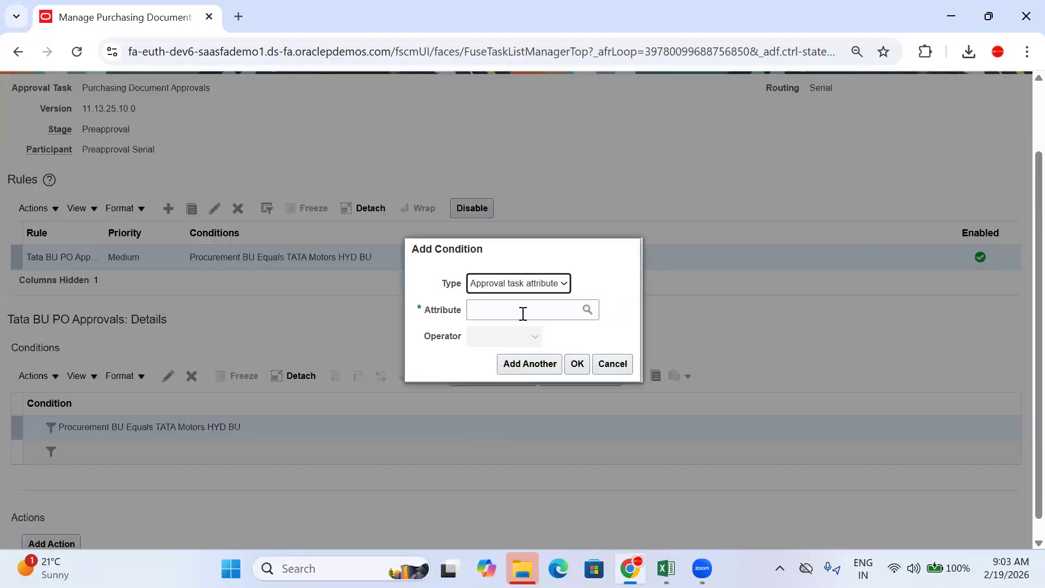
left_click(523, 311)
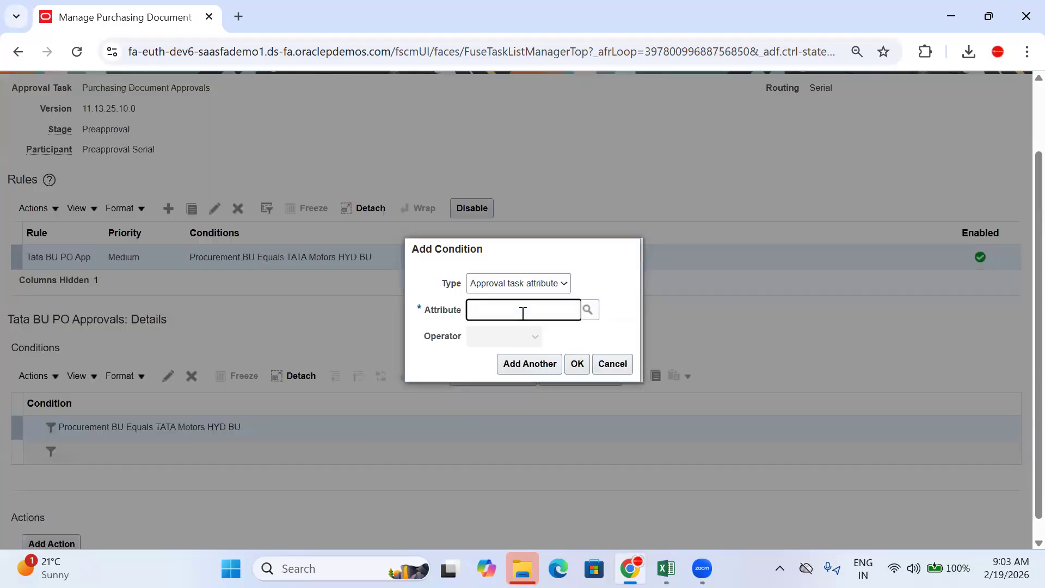
type("Head")
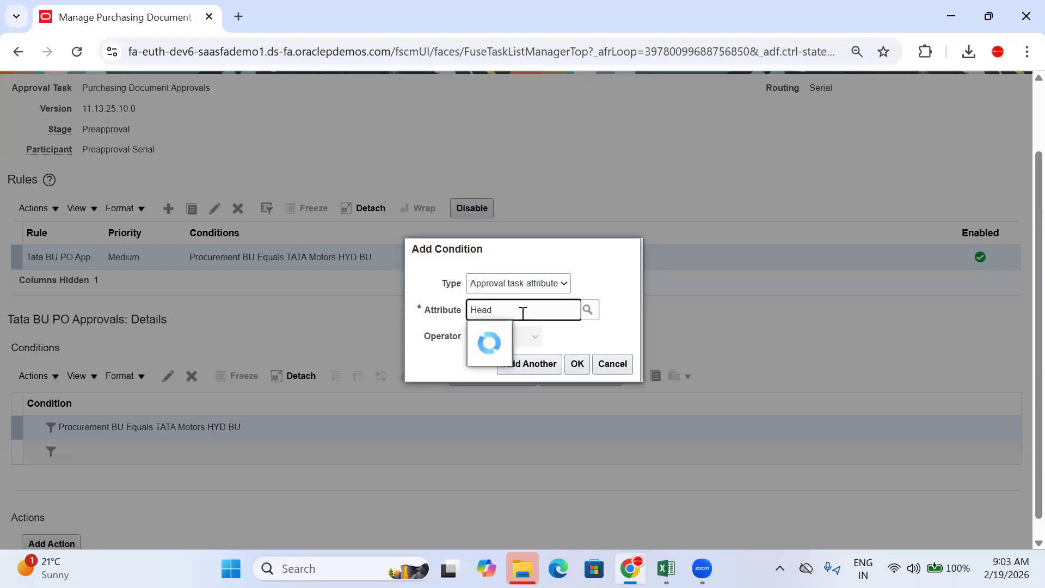
key("BackSpace")
key("BackSpace")
key("BackSpace")
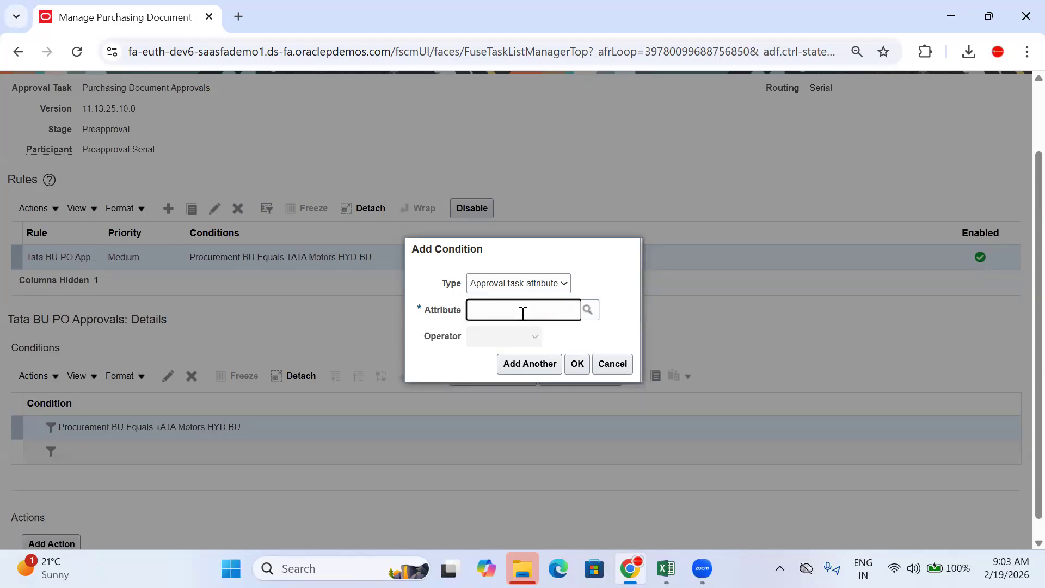
type("Purc")
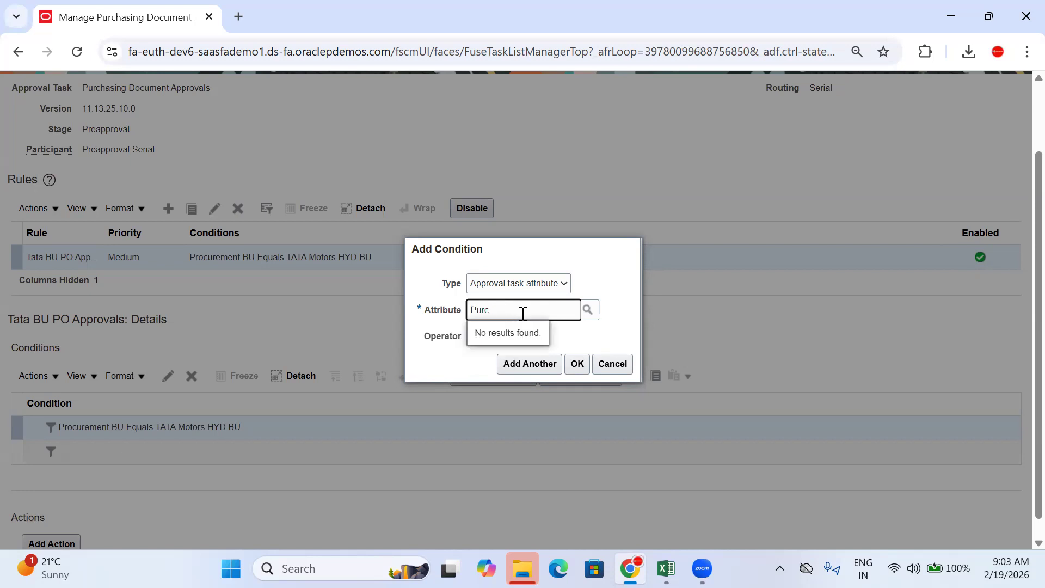
type("hrocu")
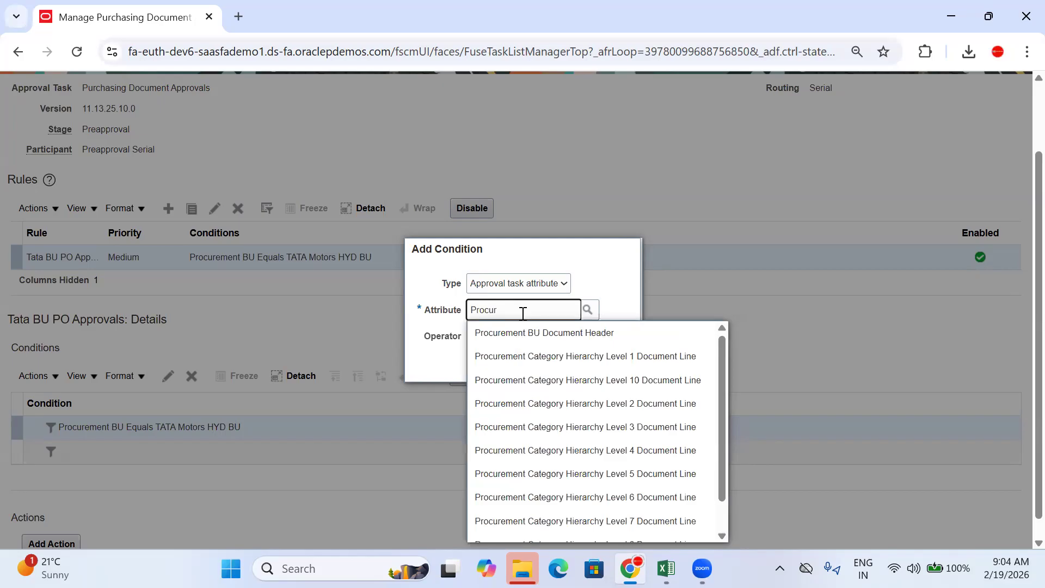
scroll(575, 403, "down", 1)
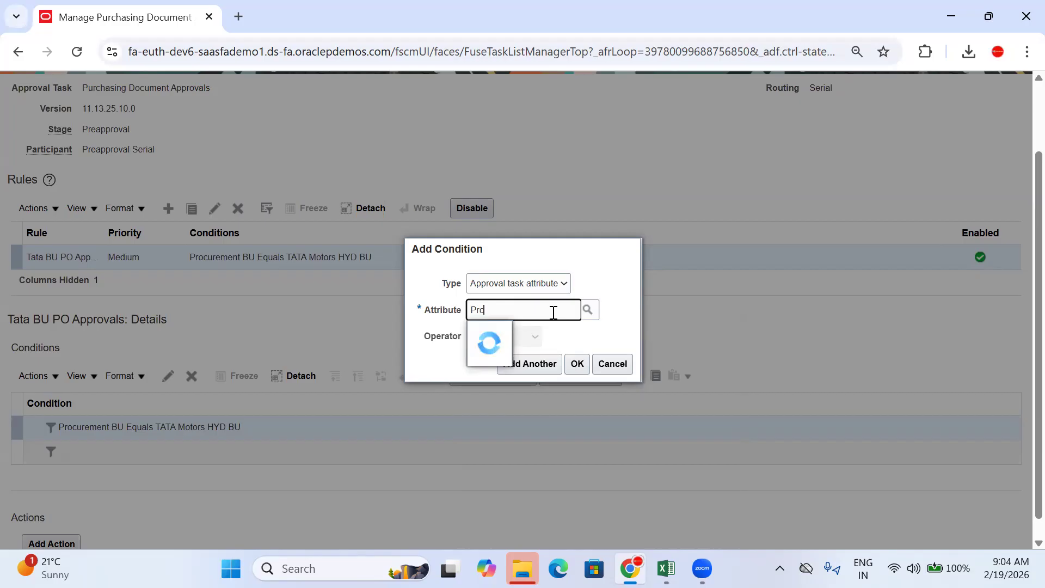
scroll(560, 376, "down", 1)
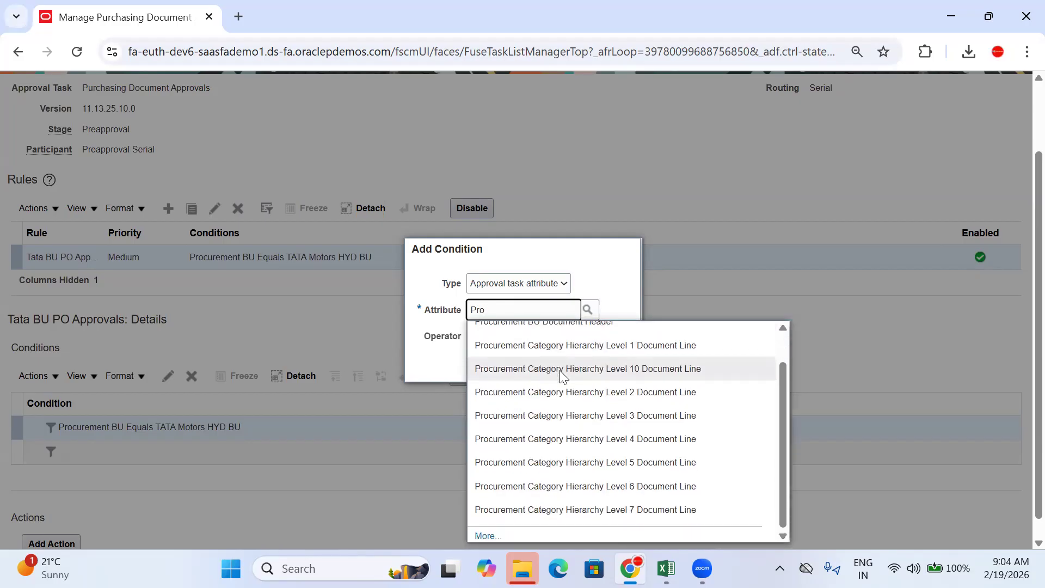
Step: Open the full attribute search and try wildcard searches such as cu%Amo%, Pric and Hea
left_click(488, 536)
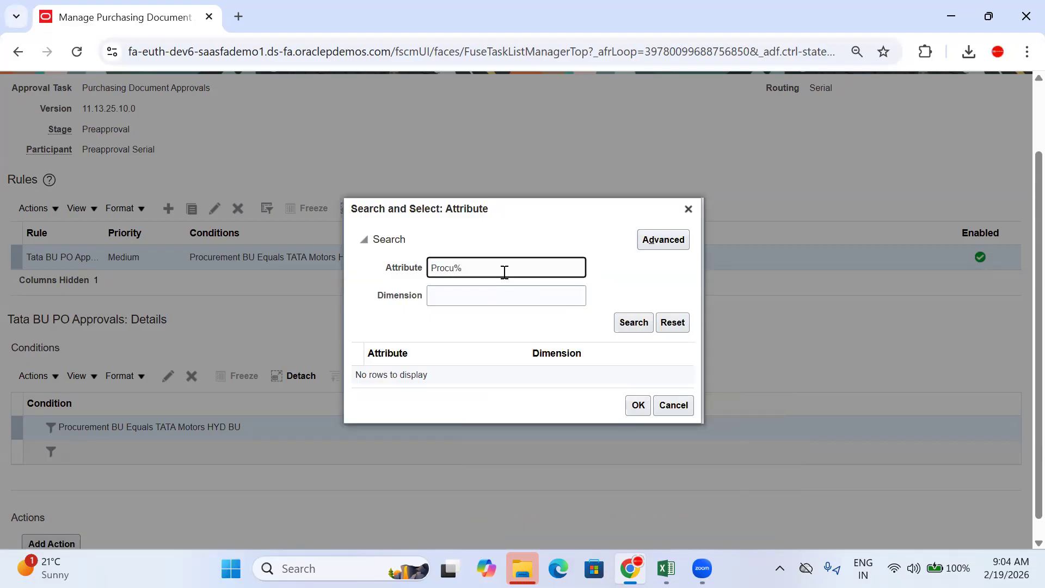
type("cu%Amo%")
left_click(479, 267)
key("BackSpace")
key("BackSpace")
key("BackSpace")
type("Pric")
left_click_drag(454, 267, 361, 256)
key("BackSpace")
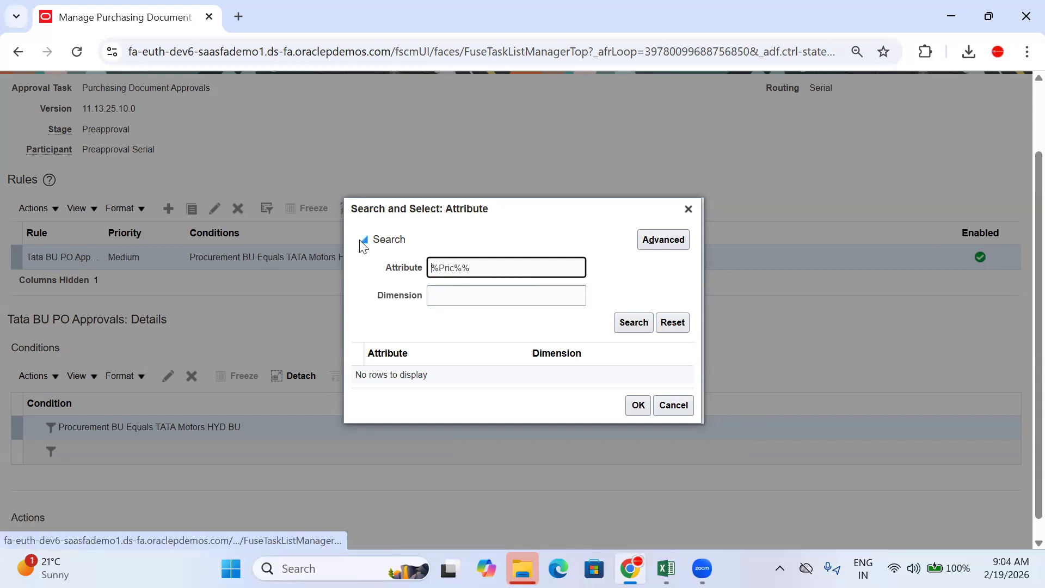
key("Return")
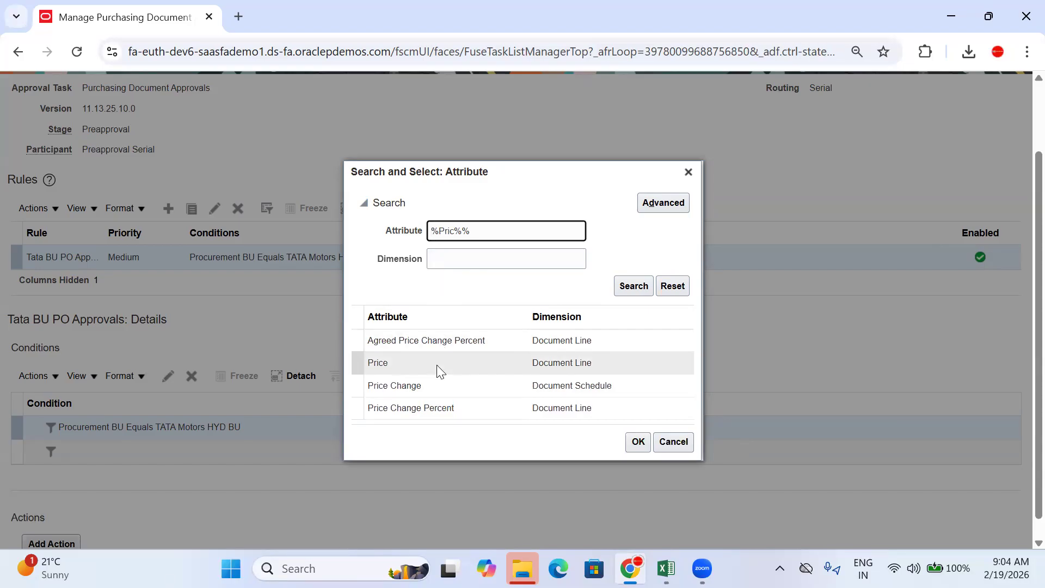
left_click_drag(483, 231, 463, 231)
left_click(454, 231)
key("BackSpace")
key("BackSpace")
key("BackSpace")
key("BackSpace")
type("Head")
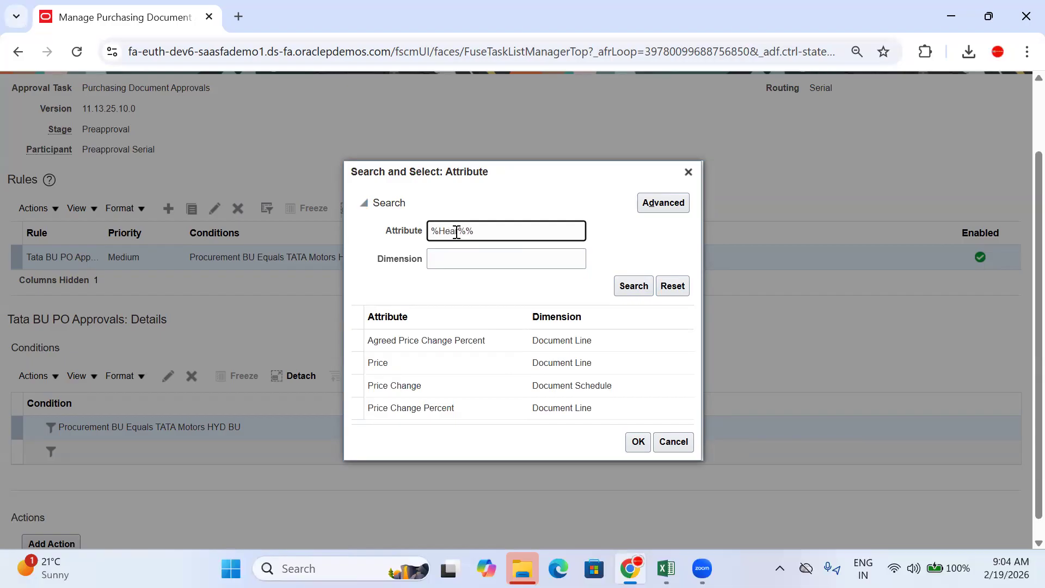
key("Return")
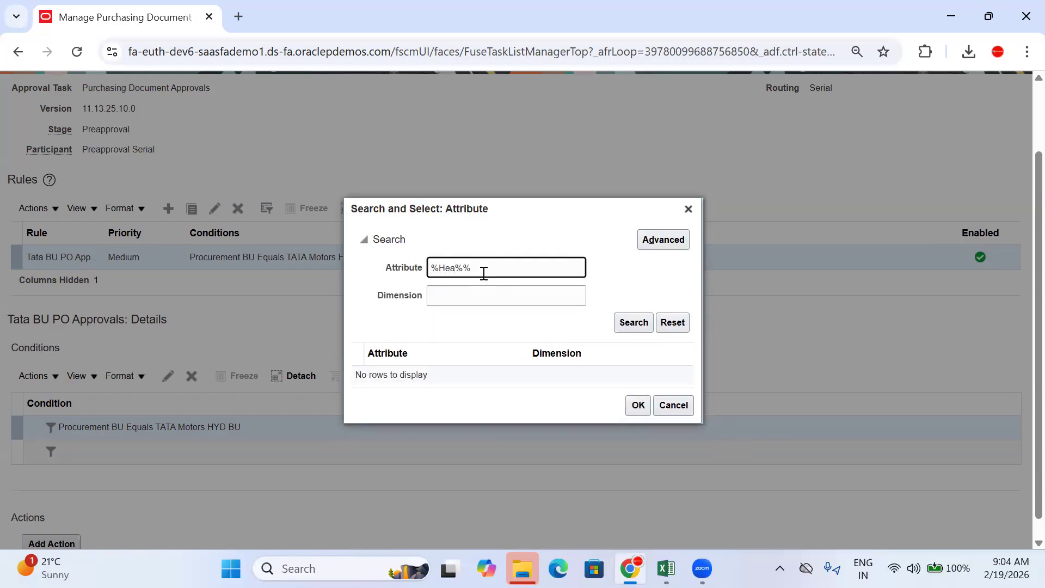
Step: Clear the Attribute search pattern and run an unfiltered search to list all attributes
type("d")
left_click(490, 271)
key("BackSpace")
key("ctrl+a")
key("BackSpace")
key("Return")
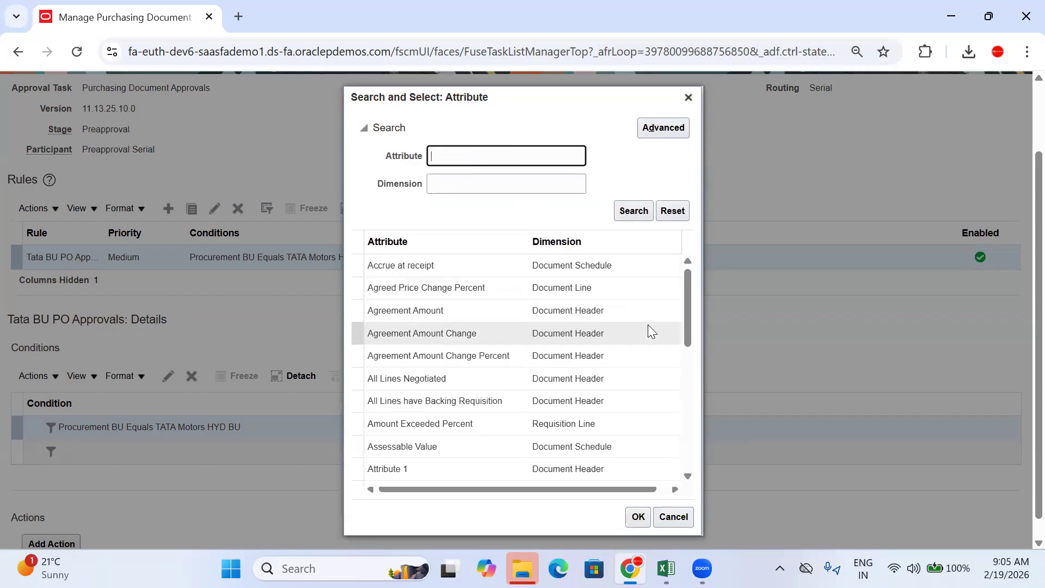
Step: Scroll through the attribute results to find the Price attribute
left_click(684, 282)
mouse_move(684, 283)
left_mouse_down()
mouse_move(685, 303)
mouse_move(685, 277)
left_mouse_up()
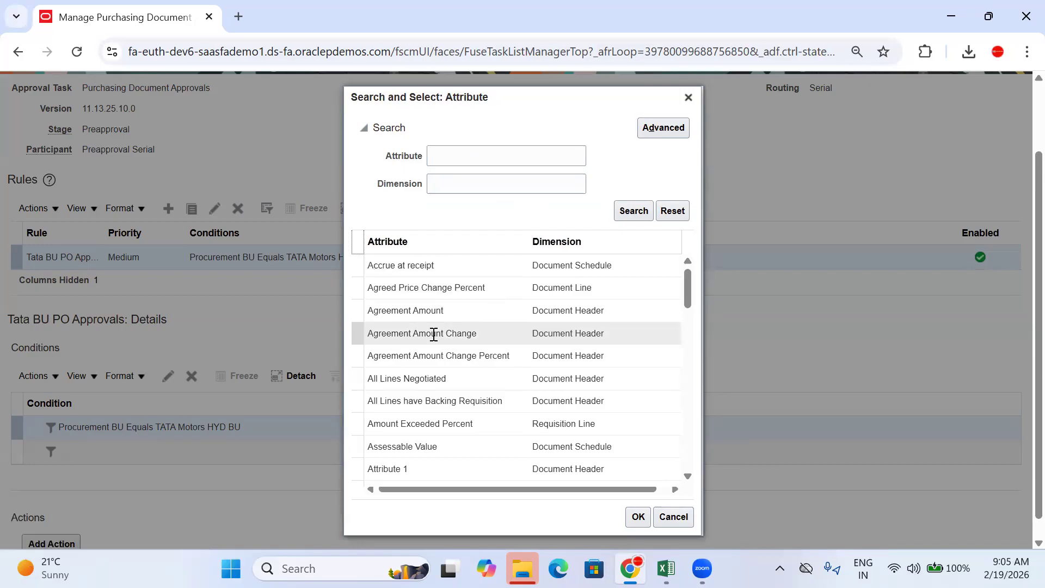
left_click_drag(683, 282, 690, 468)
scroll(694, 415, "down", 1)
scroll(691, 413, "down", 20)
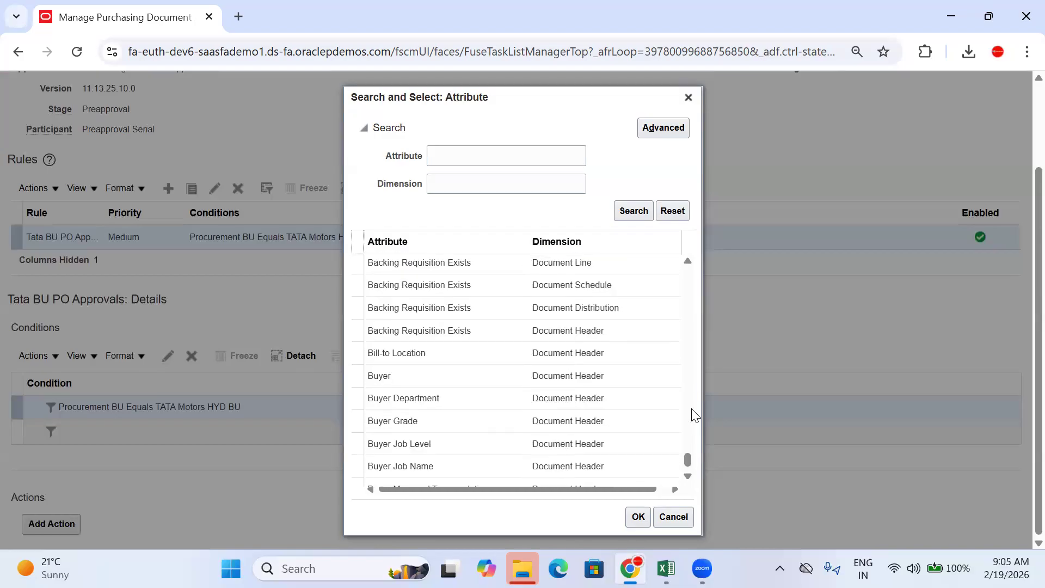
scroll(693, 414, "down", 2)
scroll(479, 369, "up", 4)
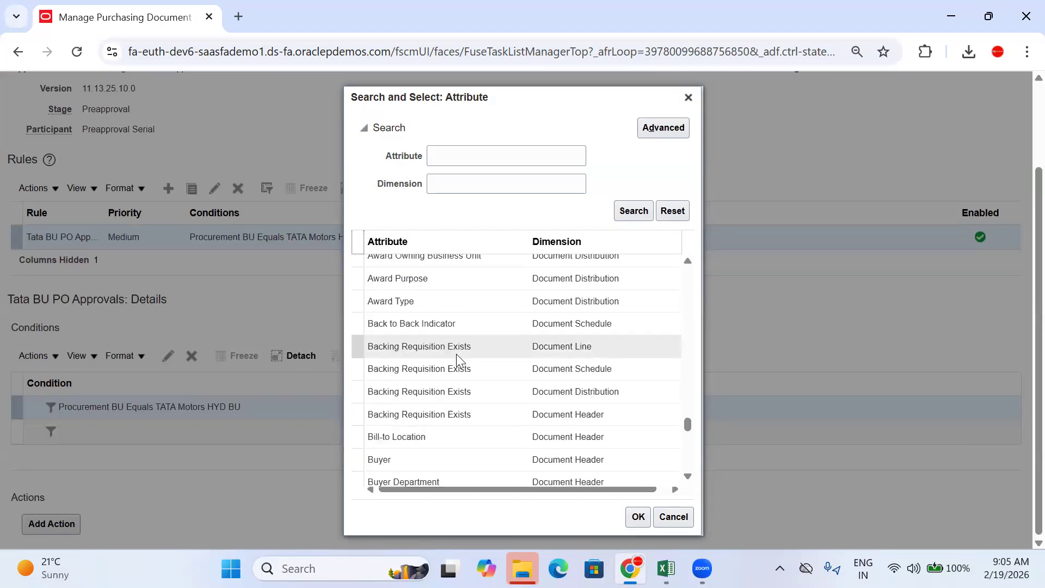
scroll(456, 348, "up", 2)
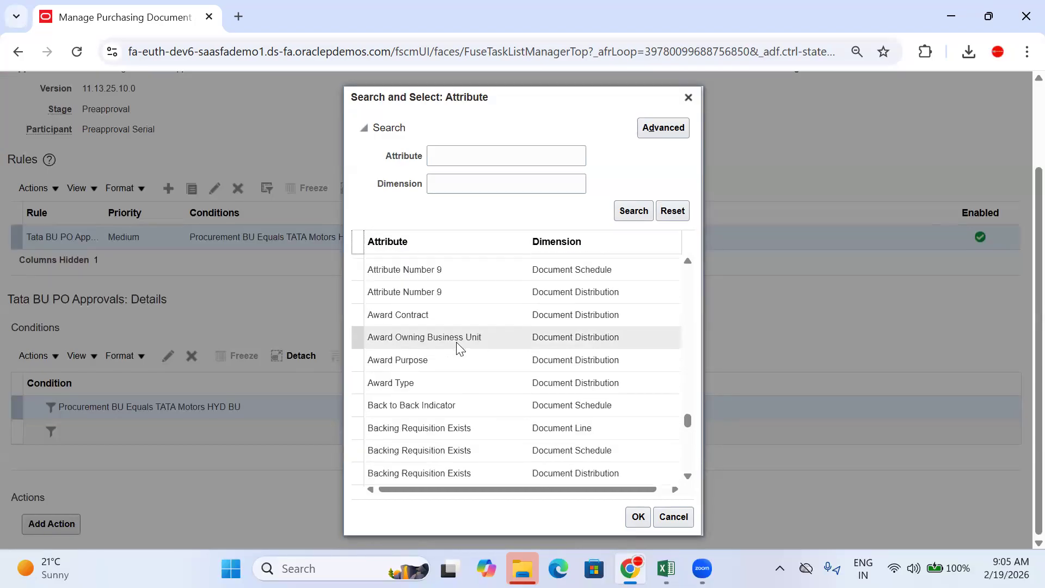
scroll(456, 343, "down", 4)
scroll(457, 348, "down", 8)
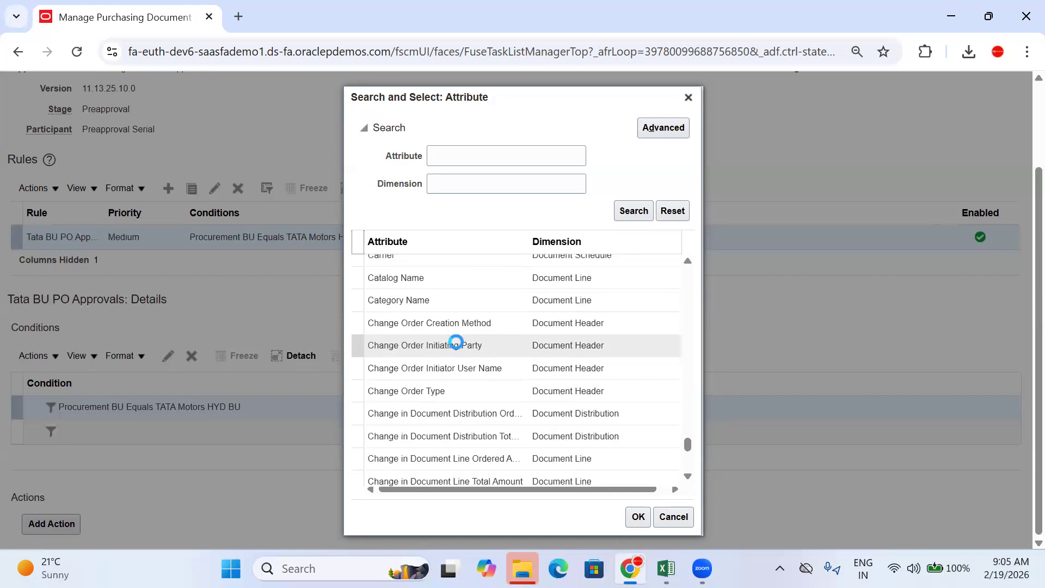
scroll(456, 343, "down", 10)
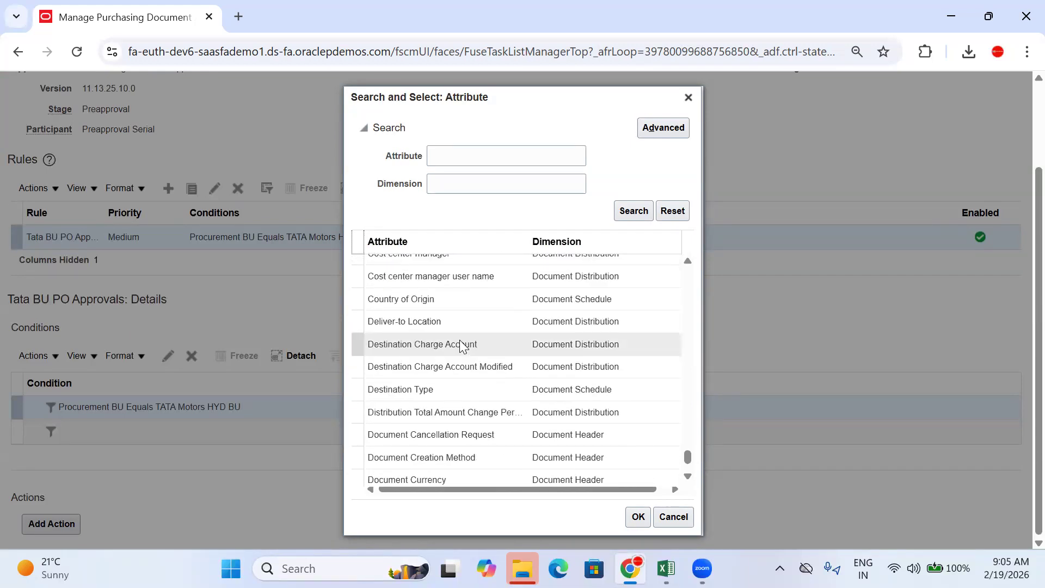
scroll(460, 346, "down", 10)
scroll(459, 347, "down", 8)
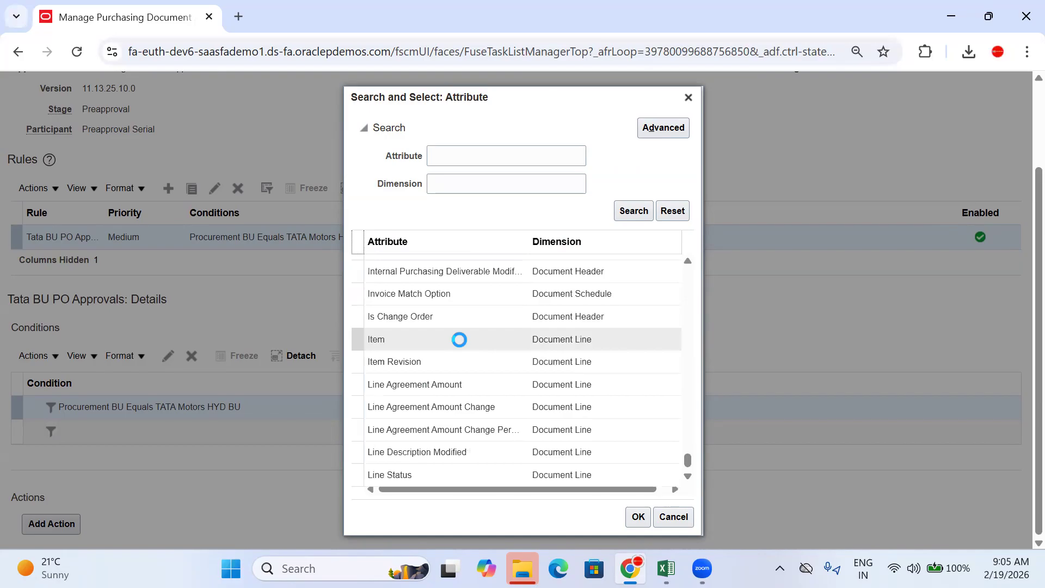
scroll(459, 341, "down", 10)
scroll(459, 342, "down", 3)
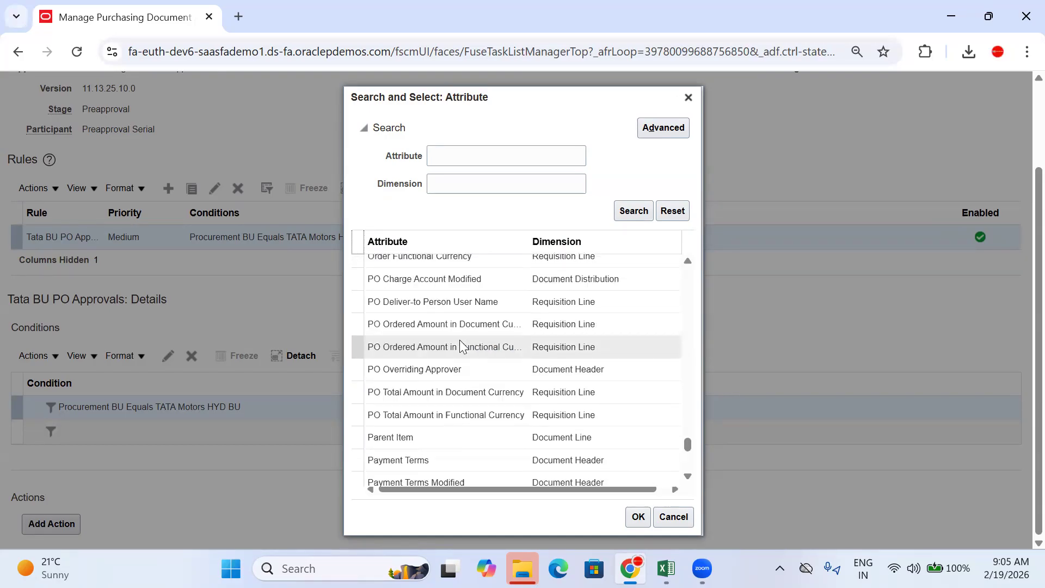
scroll(460, 346, "up", 3)
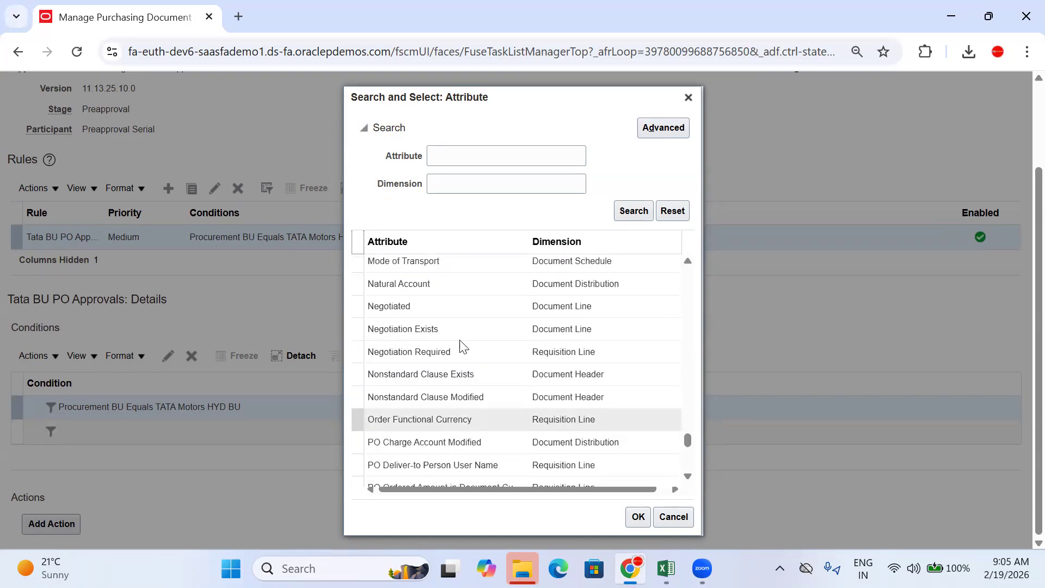
scroll(459, 347, "down", 3)
scroll(460, 347, "down", 4)
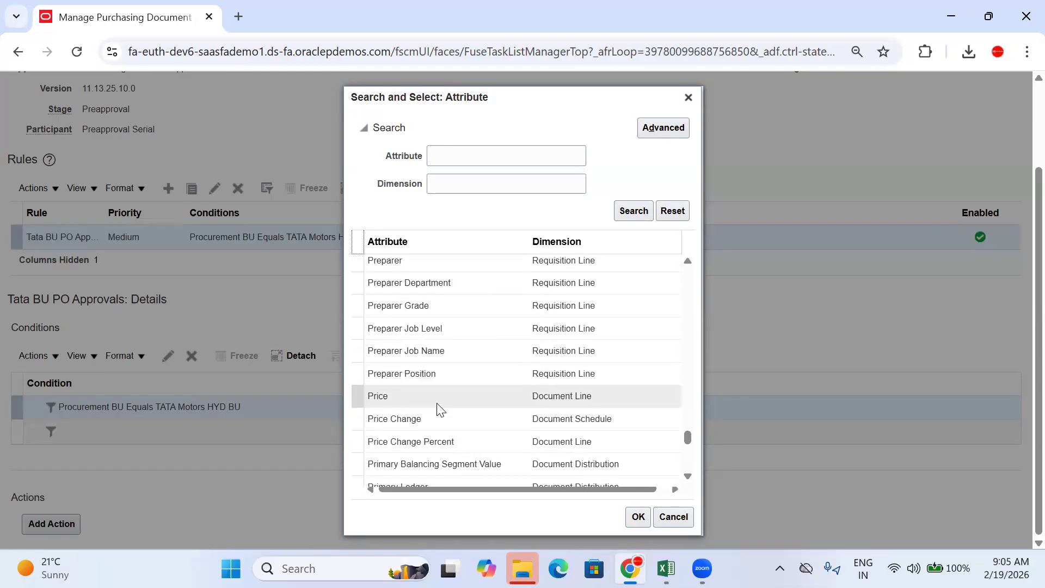
scroll(439, 409, "down", 3)
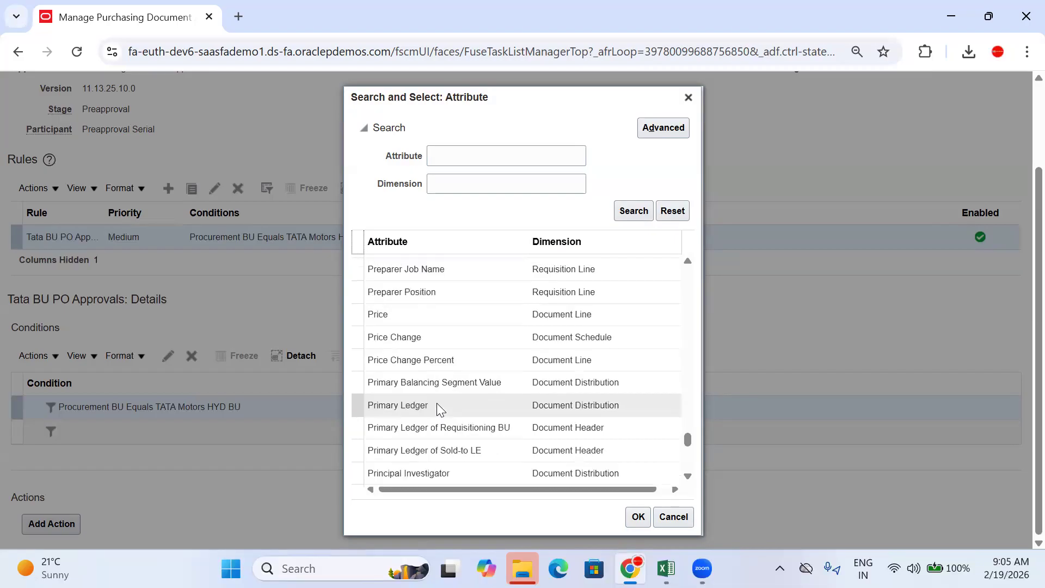
scroll(437, 403, "down", 3)
scroll(437, 403, "up", 3)
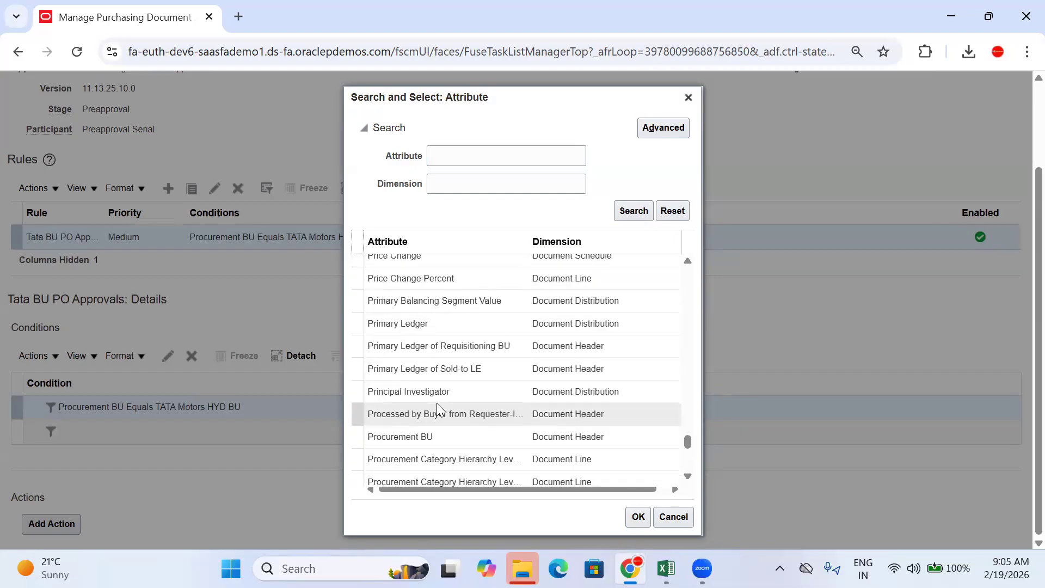
Step: Select Price (Document Line) as the second condition's attribute, with operator Equals
left_click(445, 315)
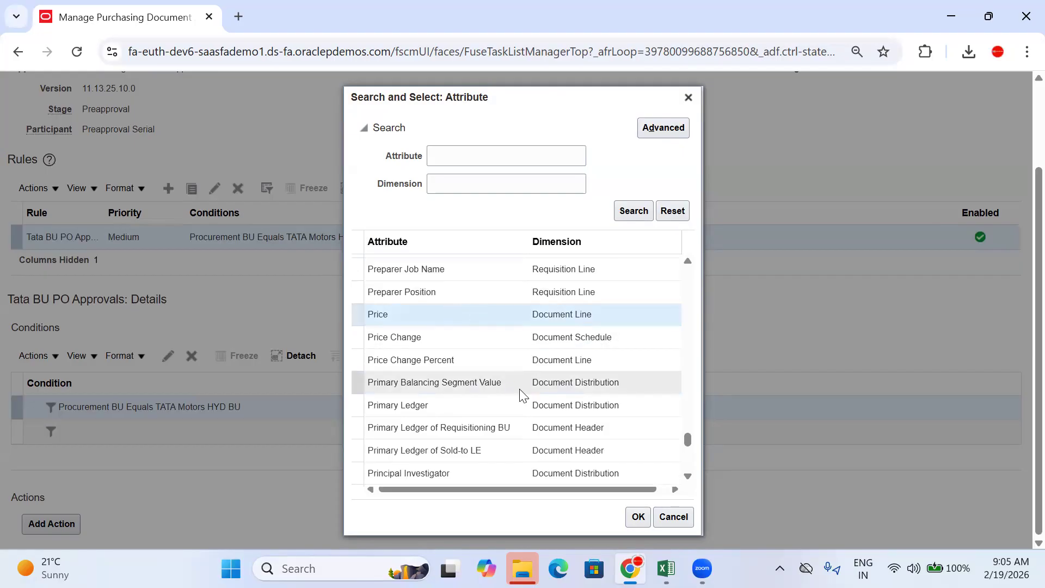
scroll(549, 394, "down", 5)
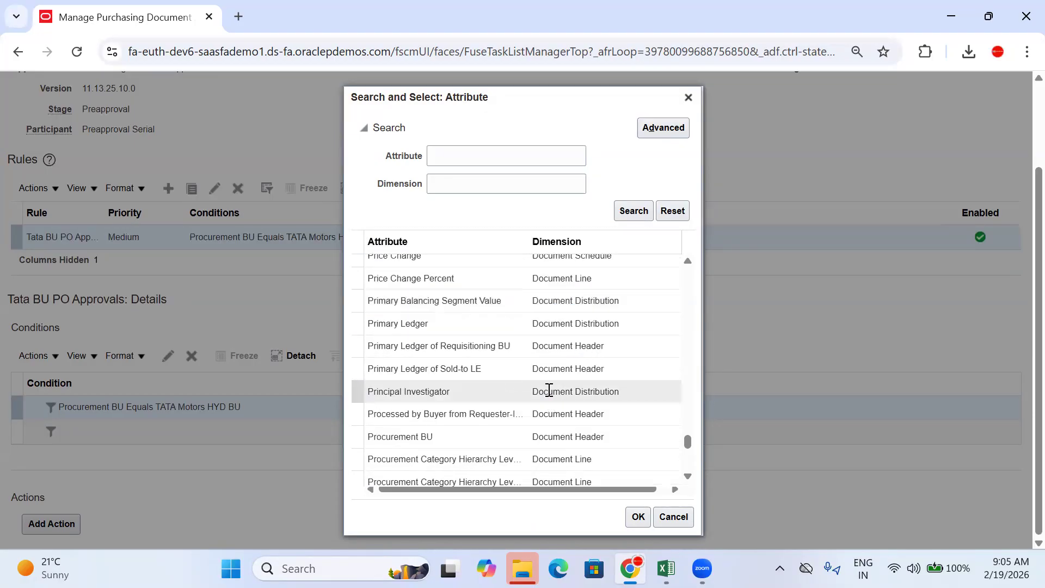
scroll(547, 395, "down", 5)
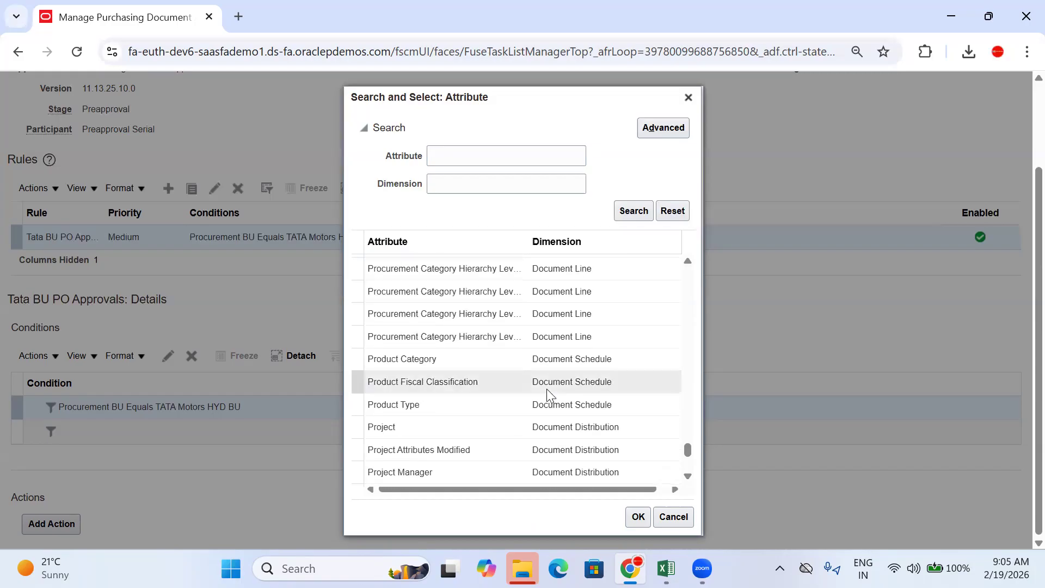
scroll(546, 388, "down", 5)
scroll(547, 389, "down", 10)
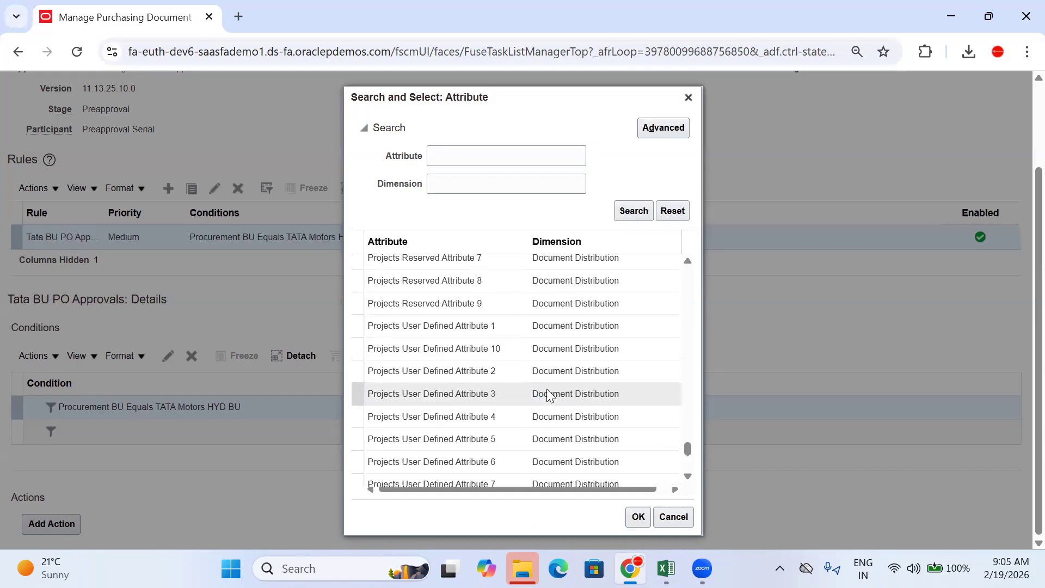
scroll(546, 388, "down", 3)
scroll(548, 389, "up", 6)
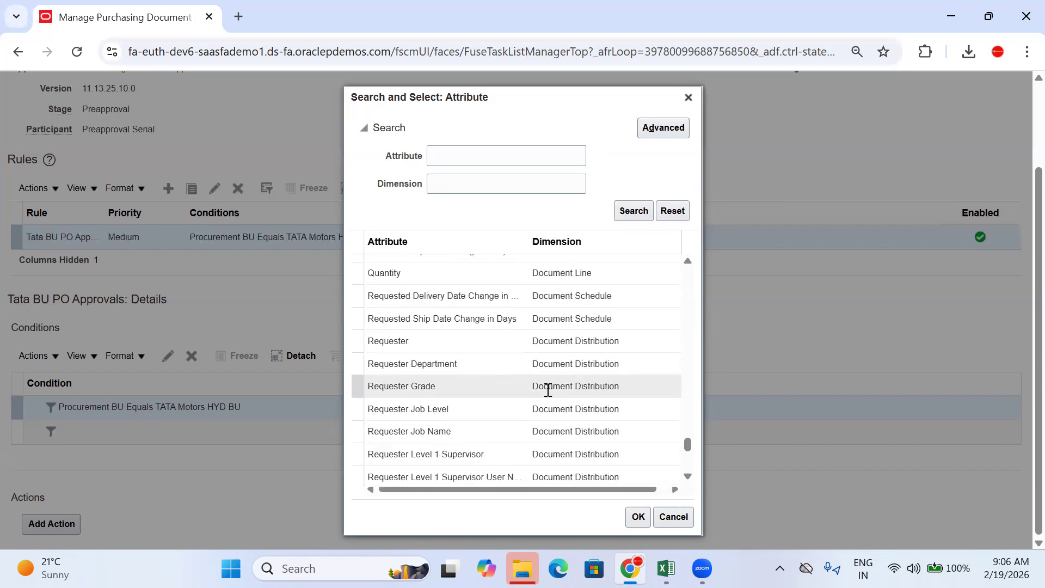
scroll(547, 389, "up", 3)
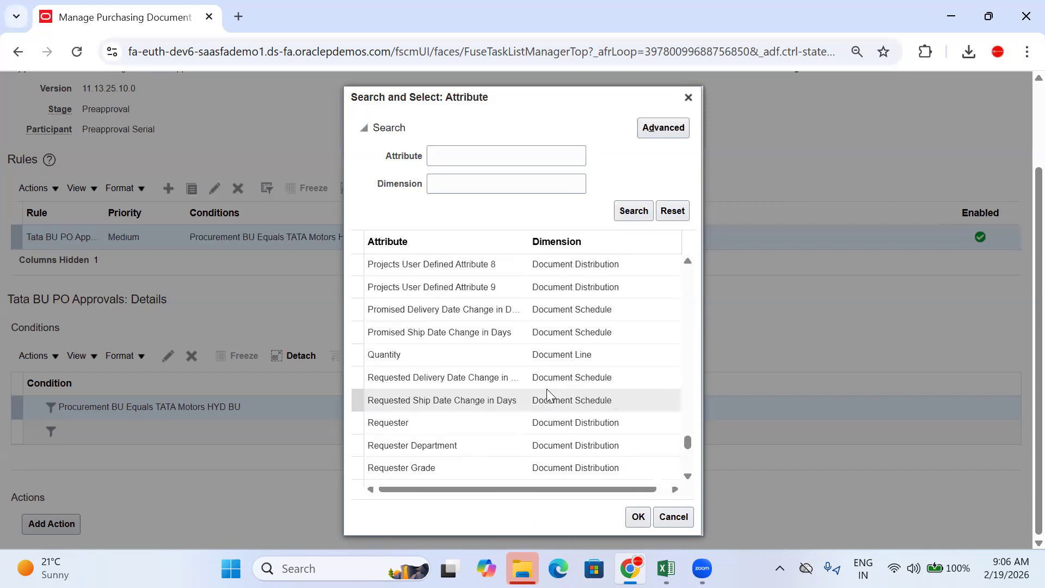
scroll(547, 388, "down", 10)
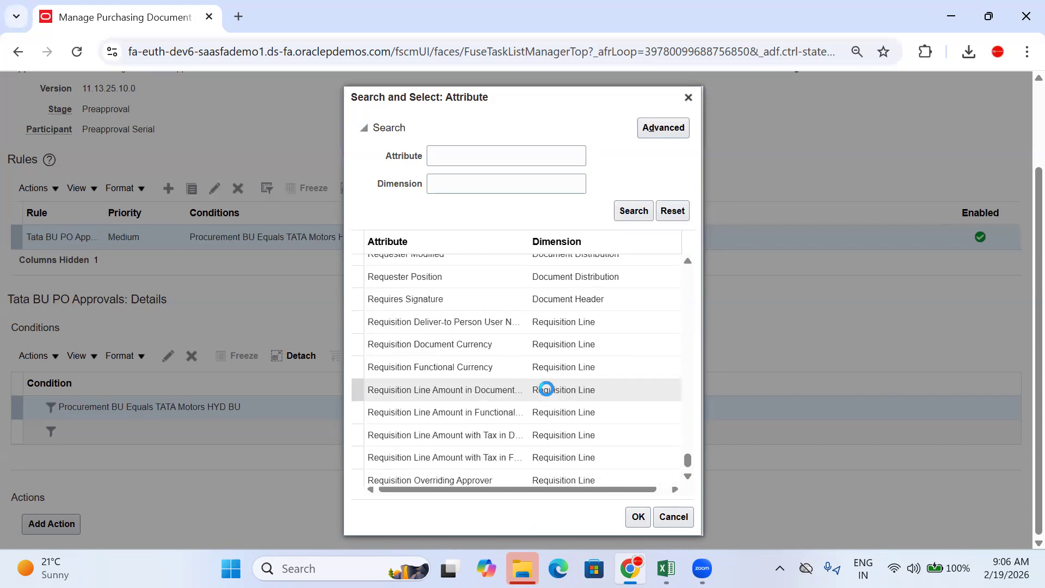
scroll(546, 388, "down", 2)
scroll(546, 388, "up", 4)
scroll(546, 388, "down", 6)
scroll(546, 389, "down", 4)
scroll(547, 388, "down", 3)
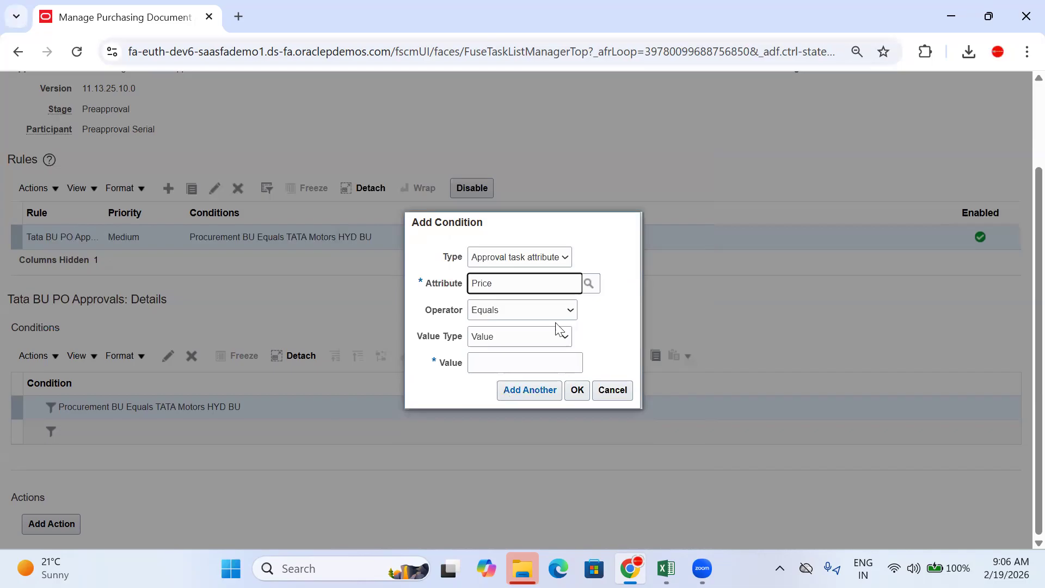
Step: Make the Price condition Between, minimum 1000 and maximum 5,000, and confirm it
left_click_drag(509, 284, 458, 284)
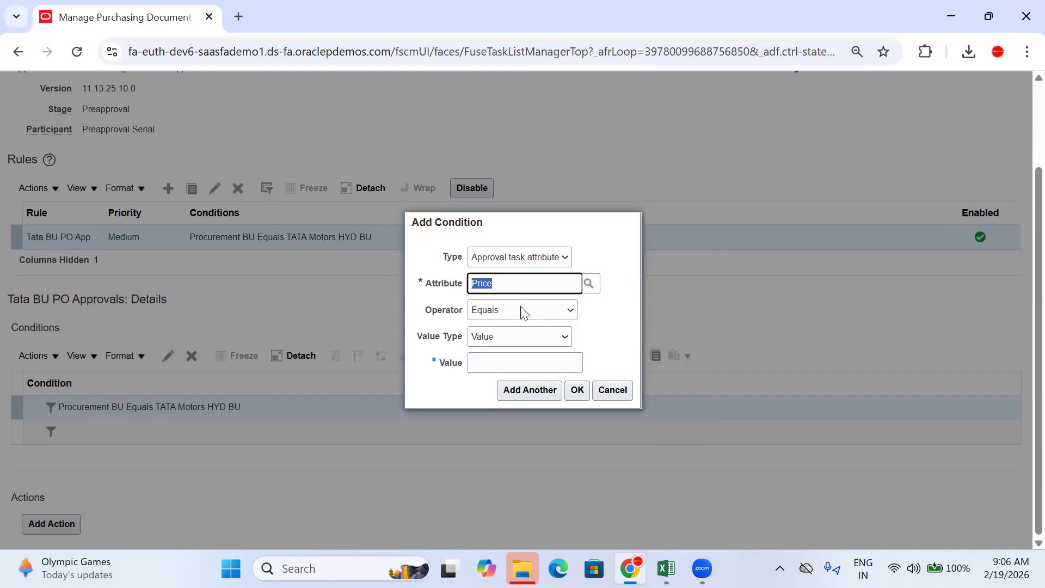
left_click(501, 366)
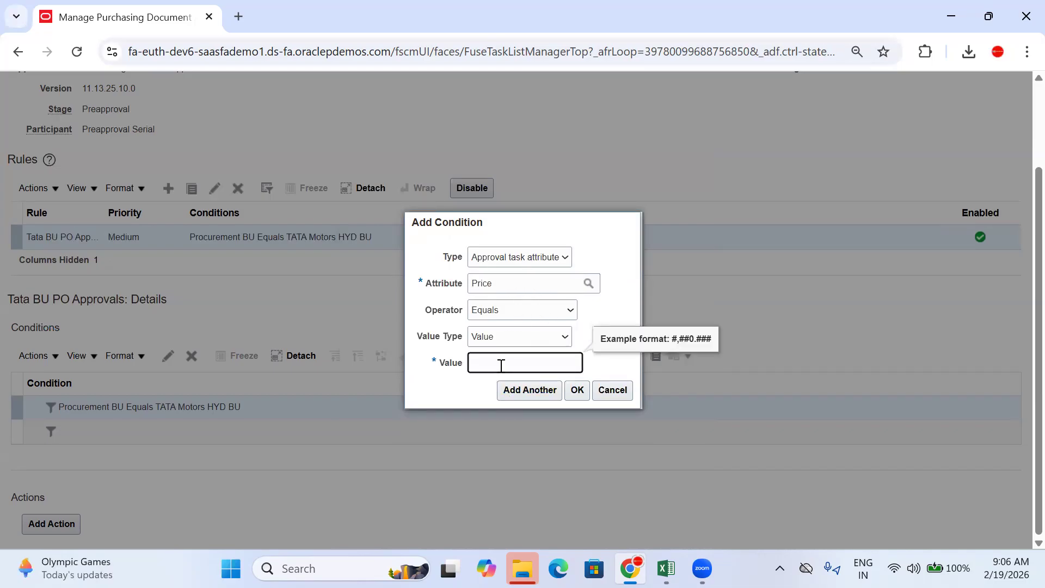
left_click(534, 342)
left_click(520, 317)
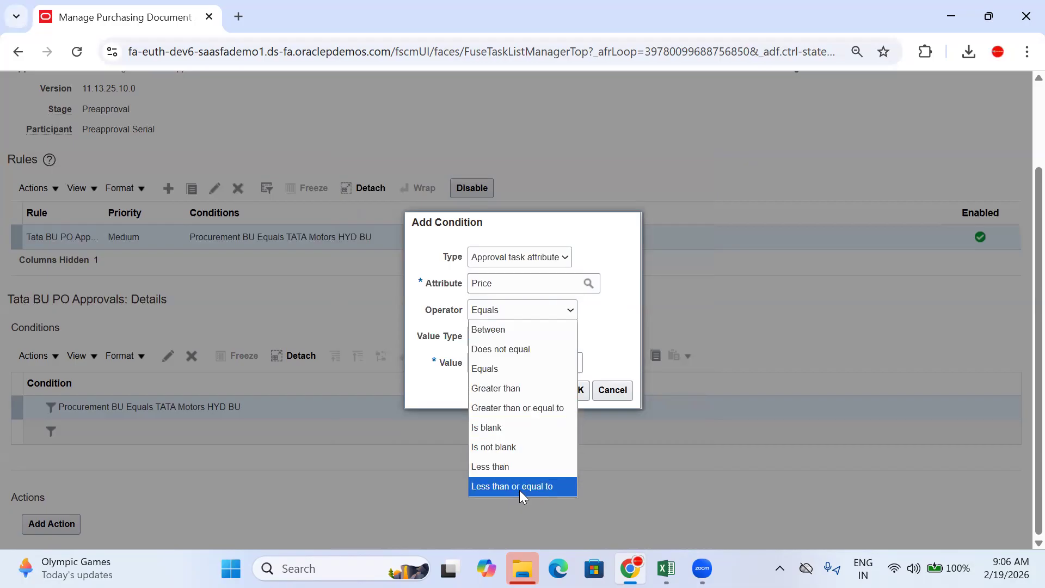
left_click(485, 330)
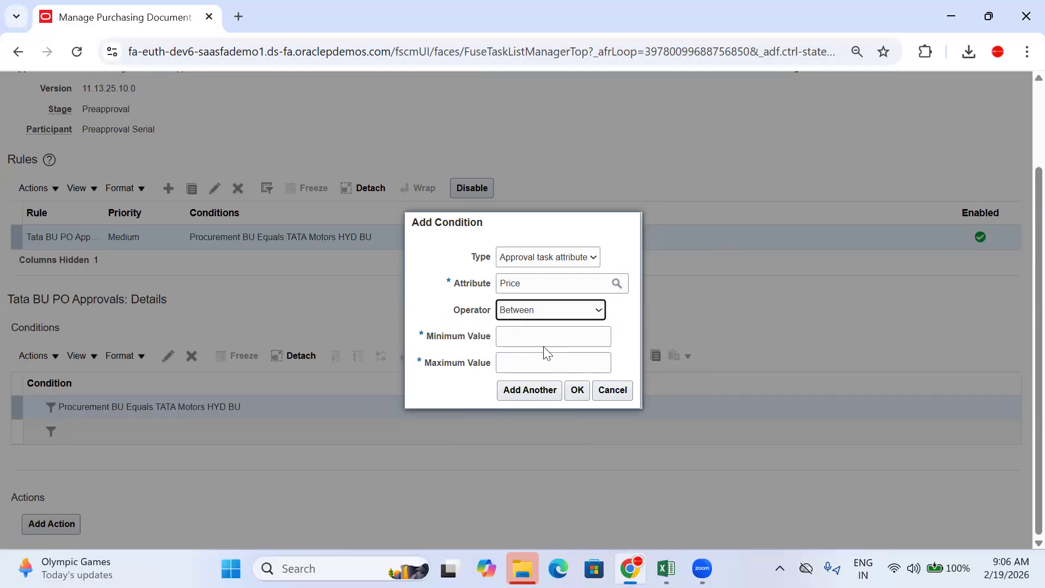
left_click(540, 336)
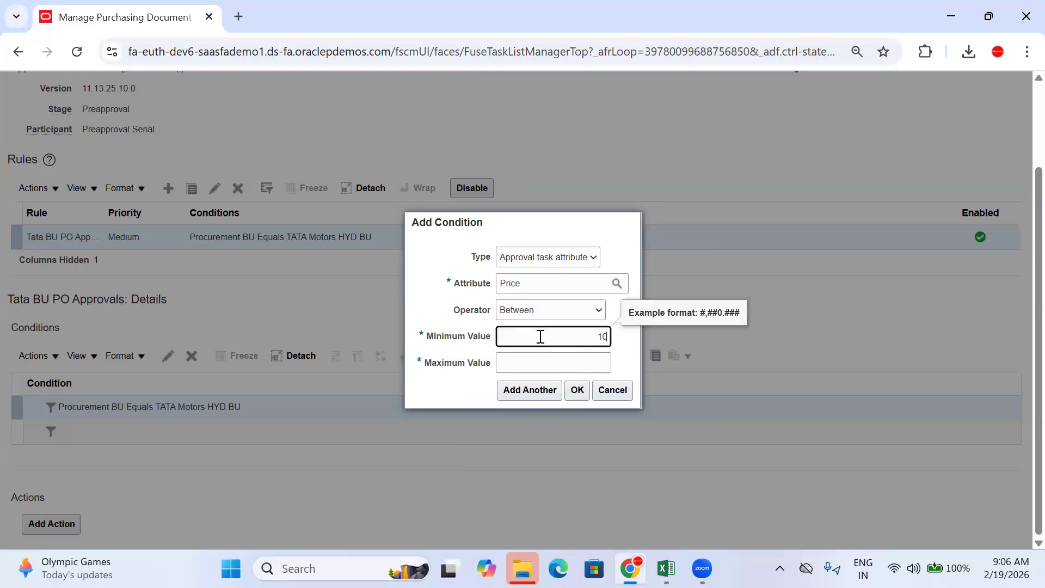
left_click(569, 366)
type("5,000")
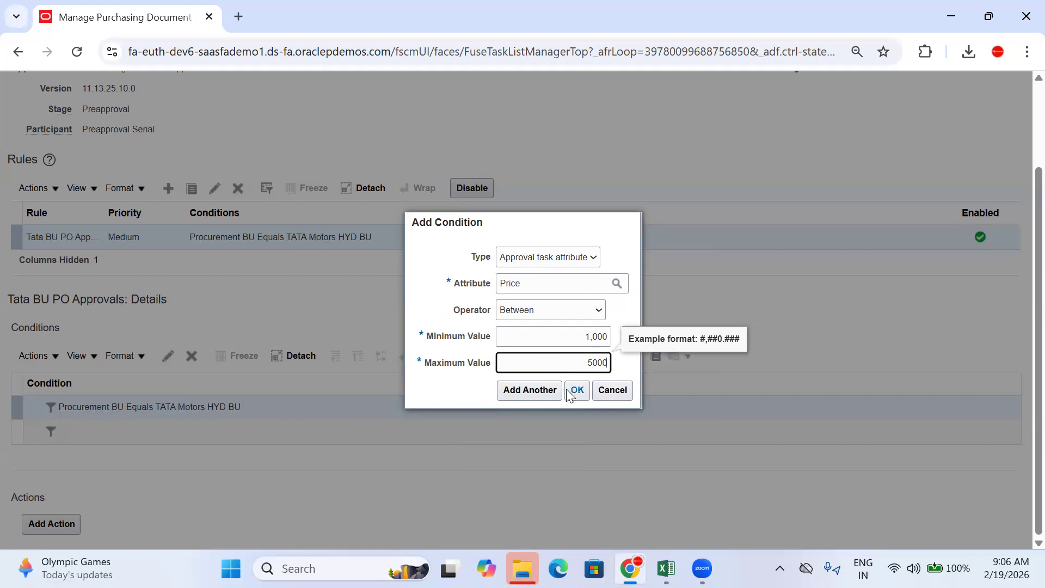
left_click(573, 392)
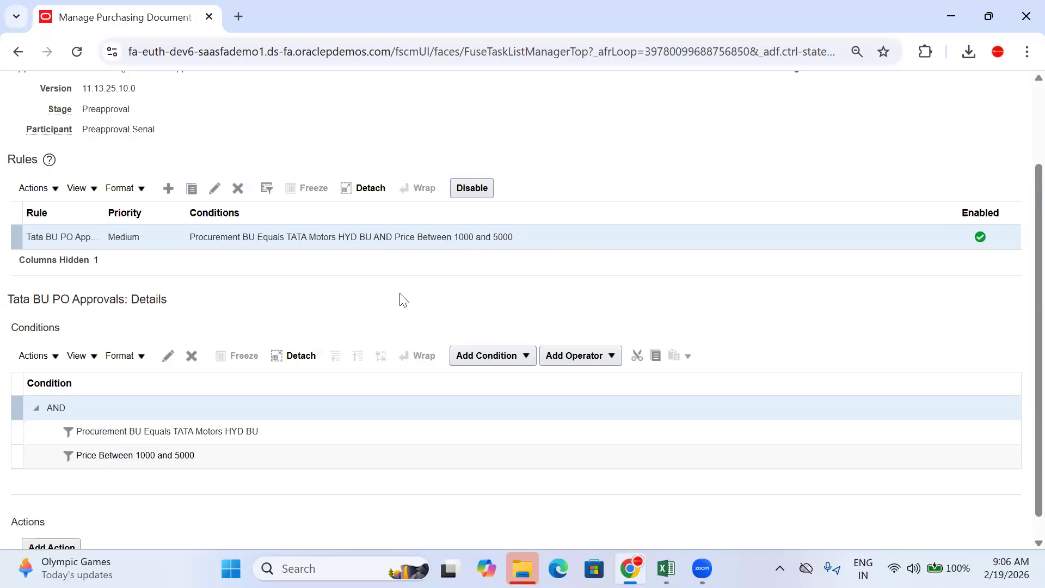
Step: Add Action 1 to the rule with action type Approval required
scroll(402, 300, "down", 1)
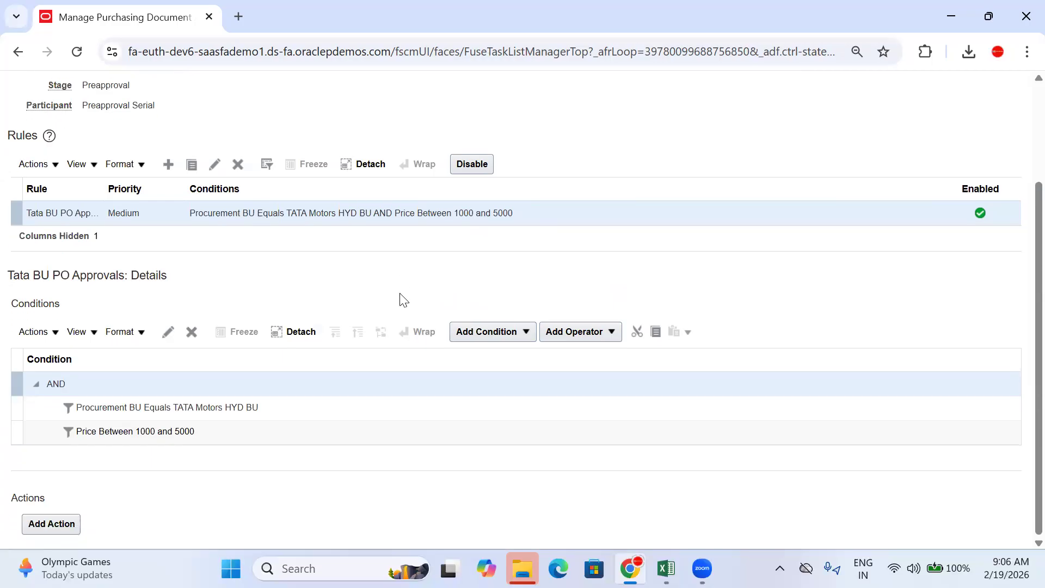
left_click(59, 525)
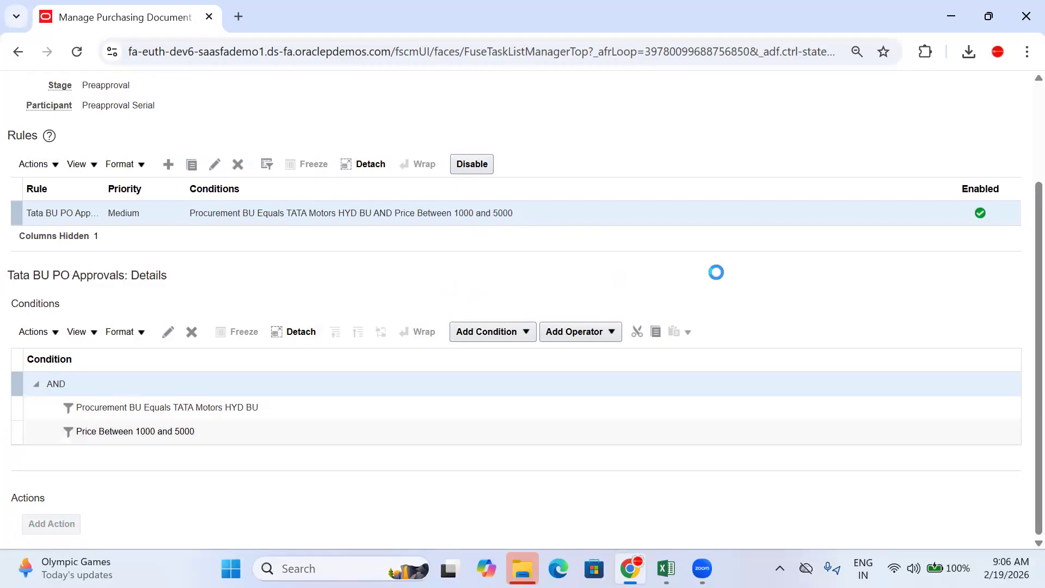
left_click(508, 272)
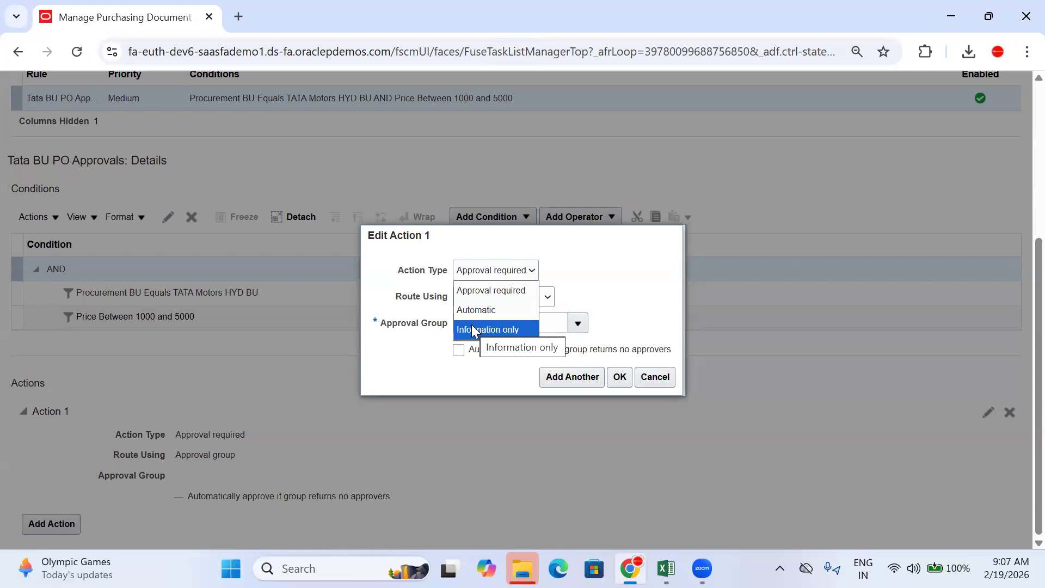
left_click(496, 292)
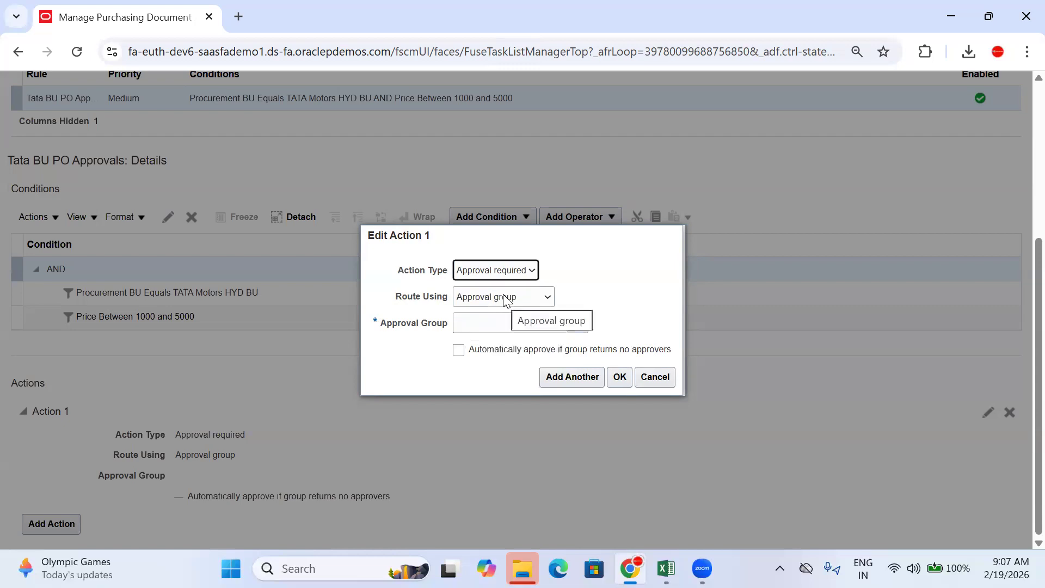
left_click(493, 272)
left_click(493, 272)
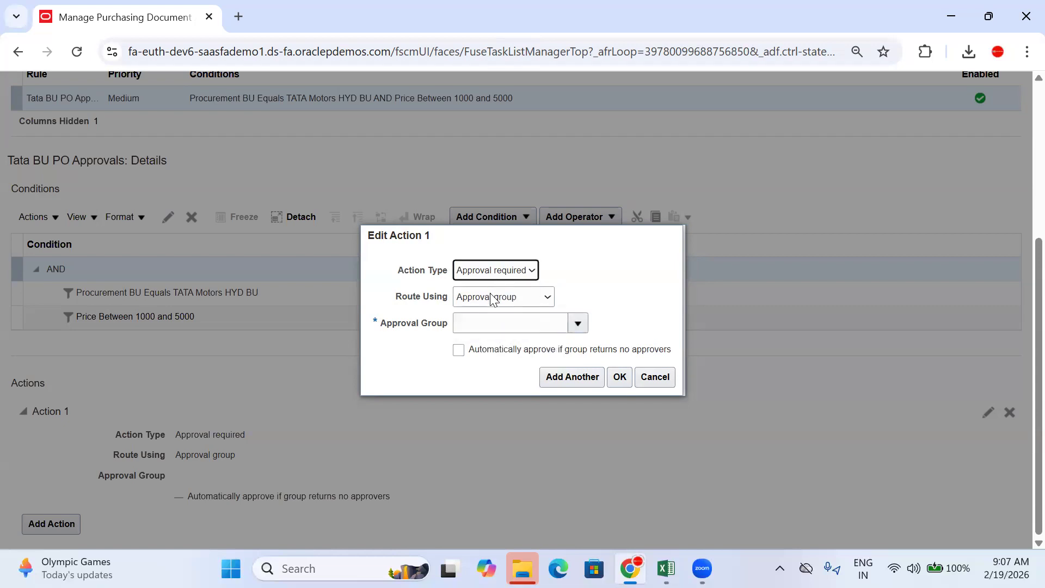
left_click(491, 296)
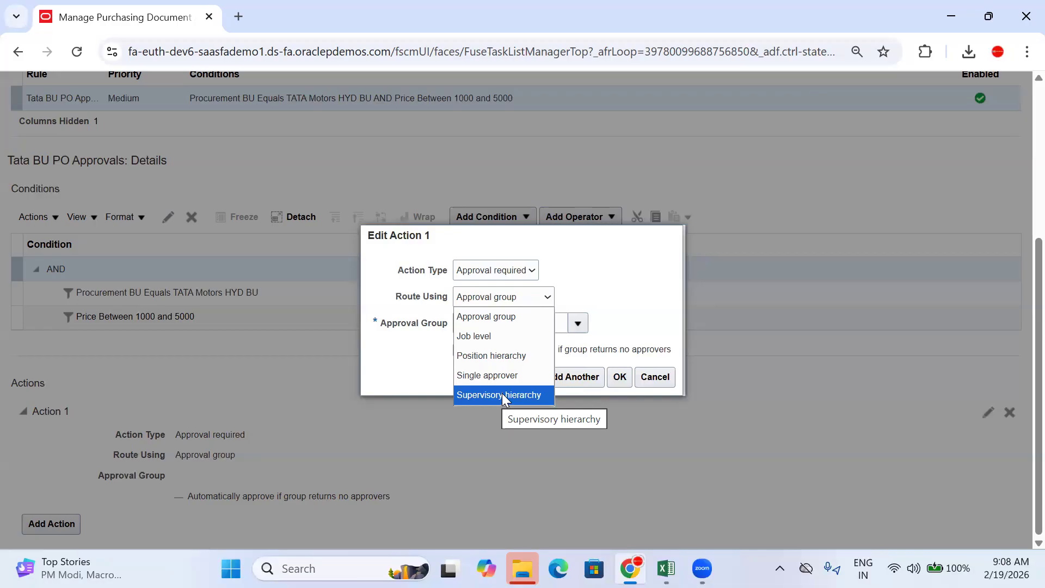
Step: Recheck Action 1's Route Using options, then switch to the Excel training workbook
left_click(287, 29)
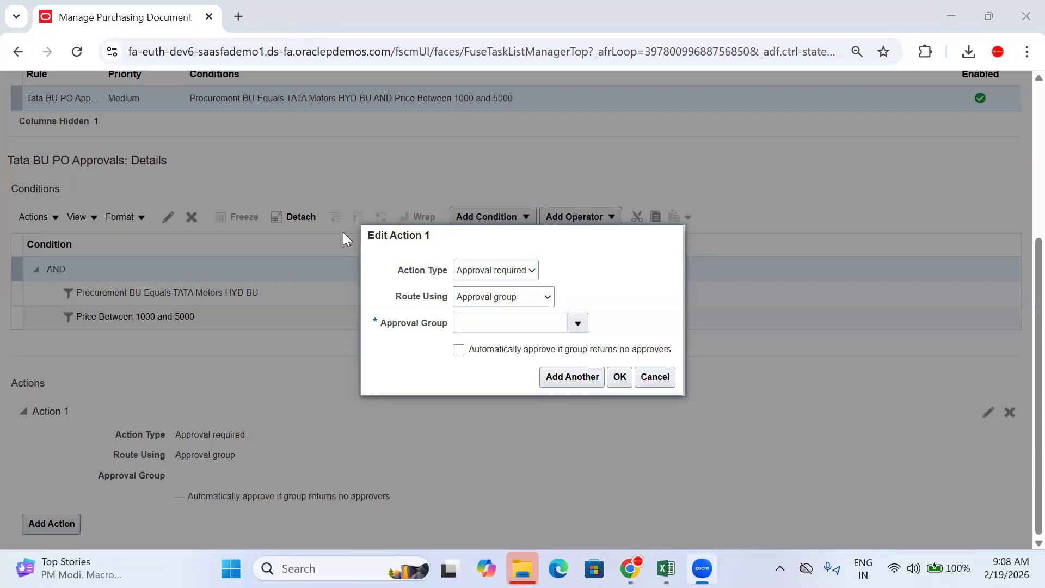
left_click(484, 299)
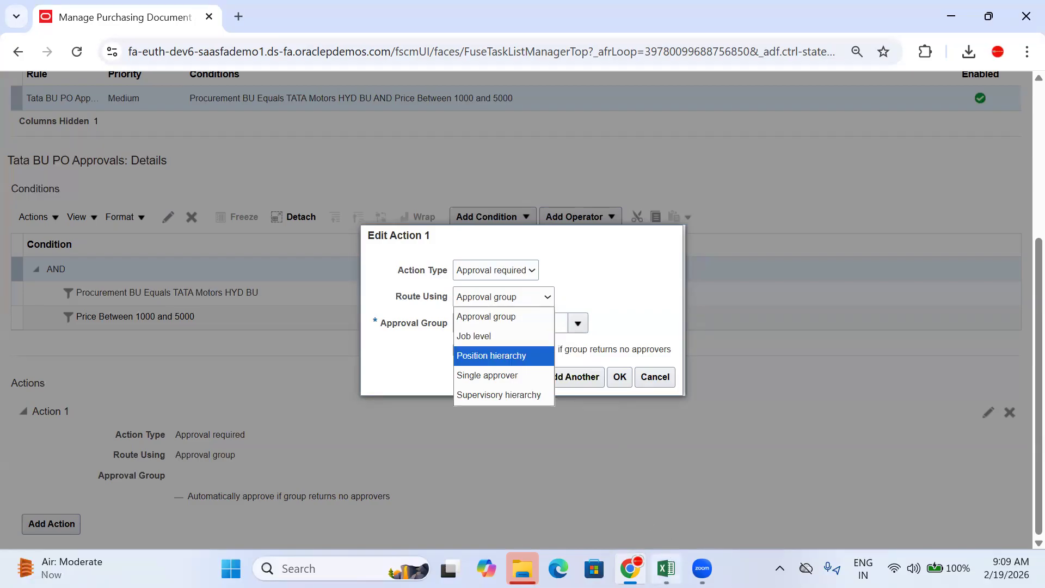
left_click(666, 568)
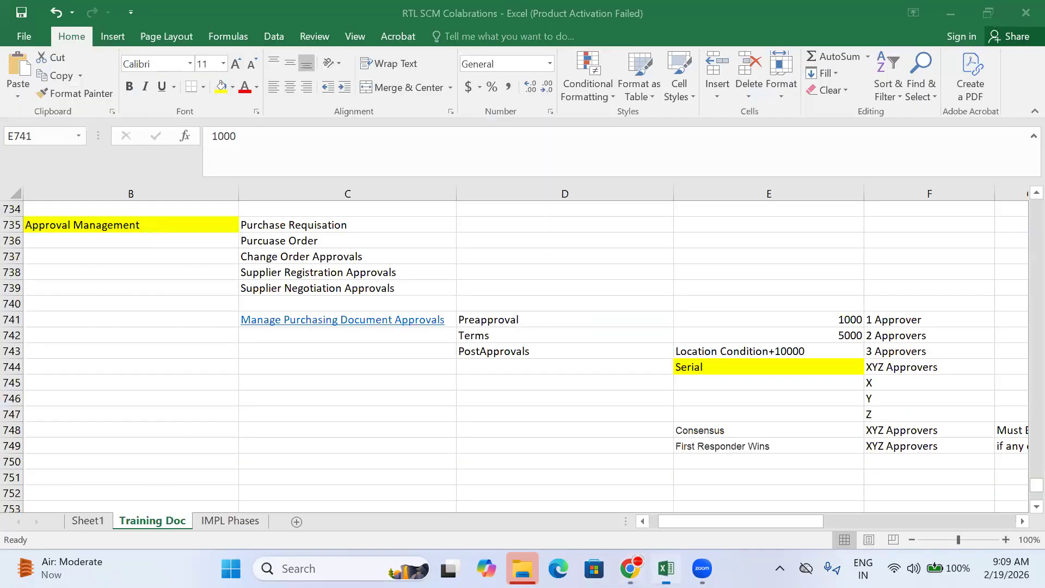
Step: Read the XYZ Approvers note in cell F744, then return to Oracle's Edit Action 1
left_click(881, 369)
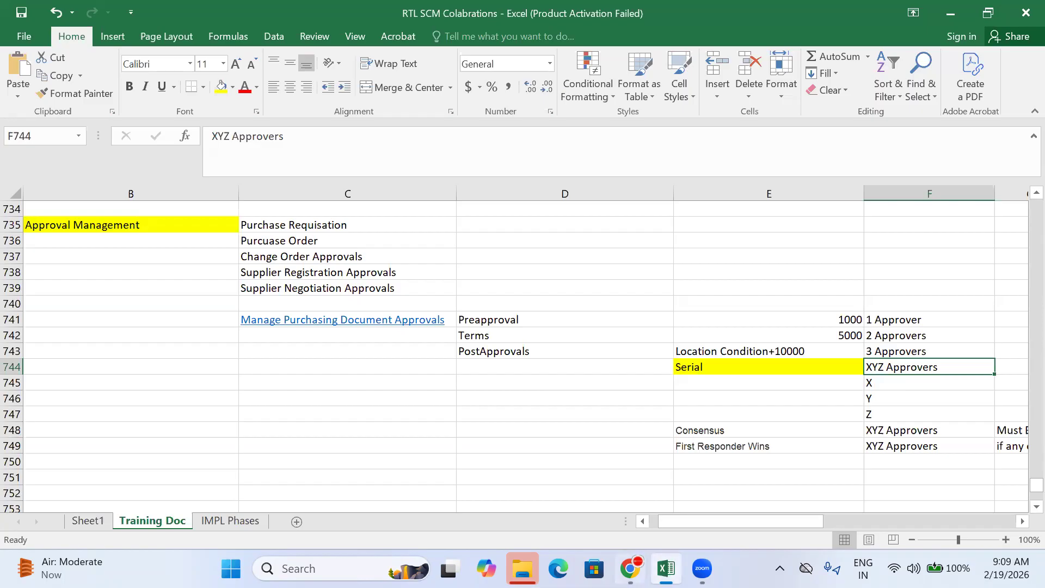
left_click(630, 568)
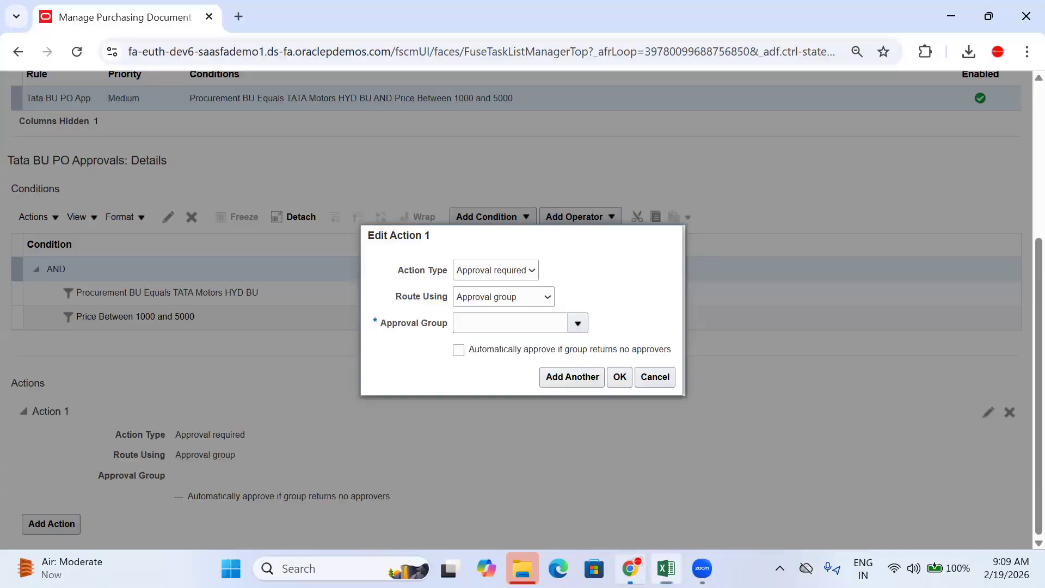
Step: Route Action 1 using Single approver and list the available approver user types
left_click(504, 299)
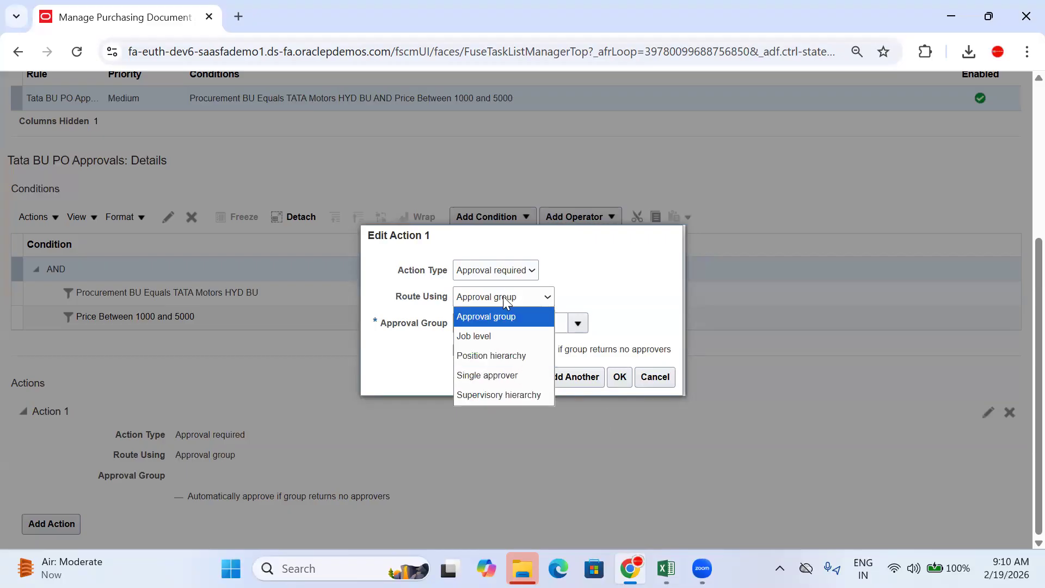
left_click(497, 376)
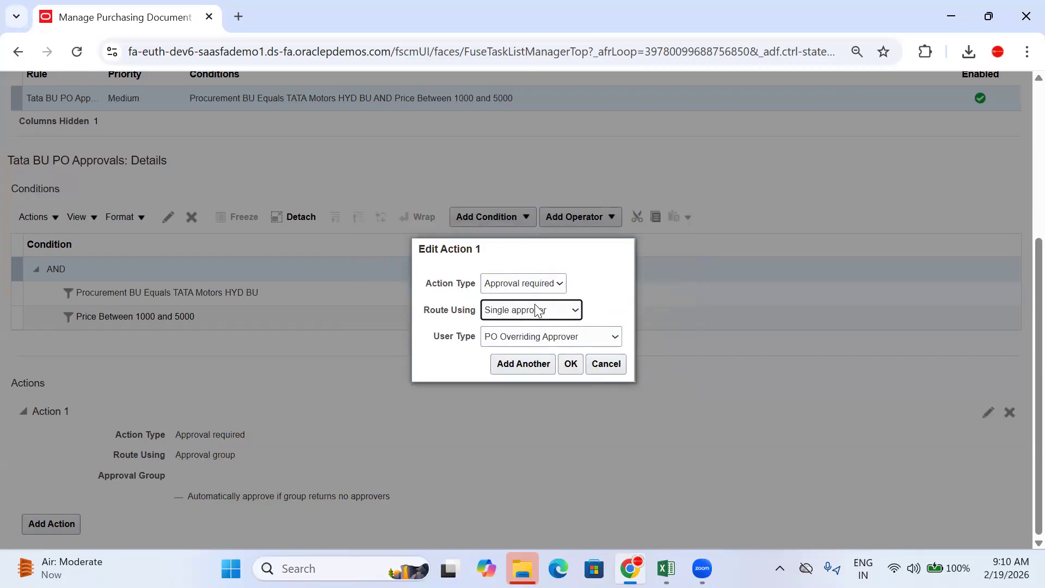
left_click(537, 309)
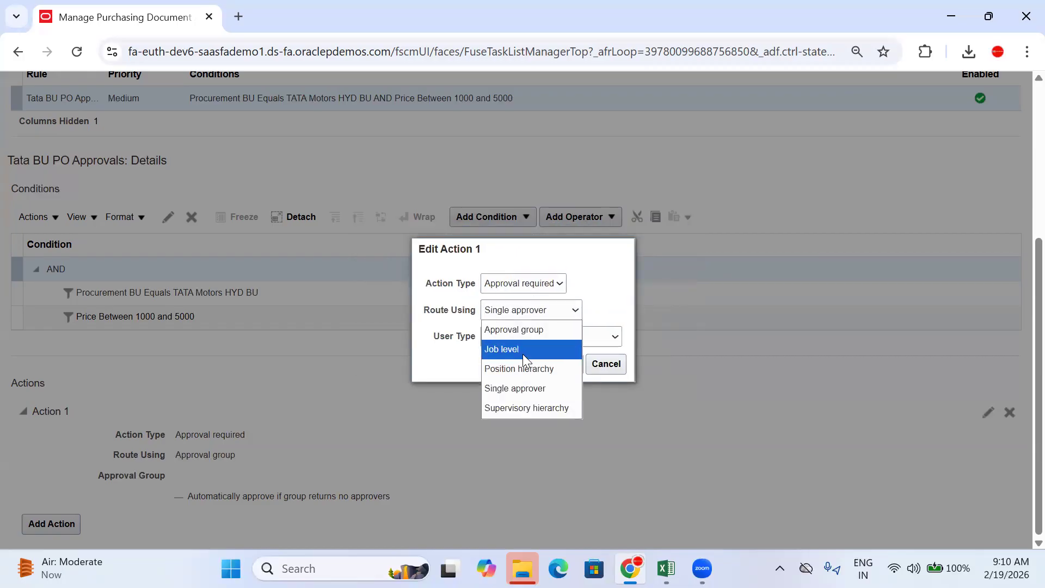
left_click(539, 387)
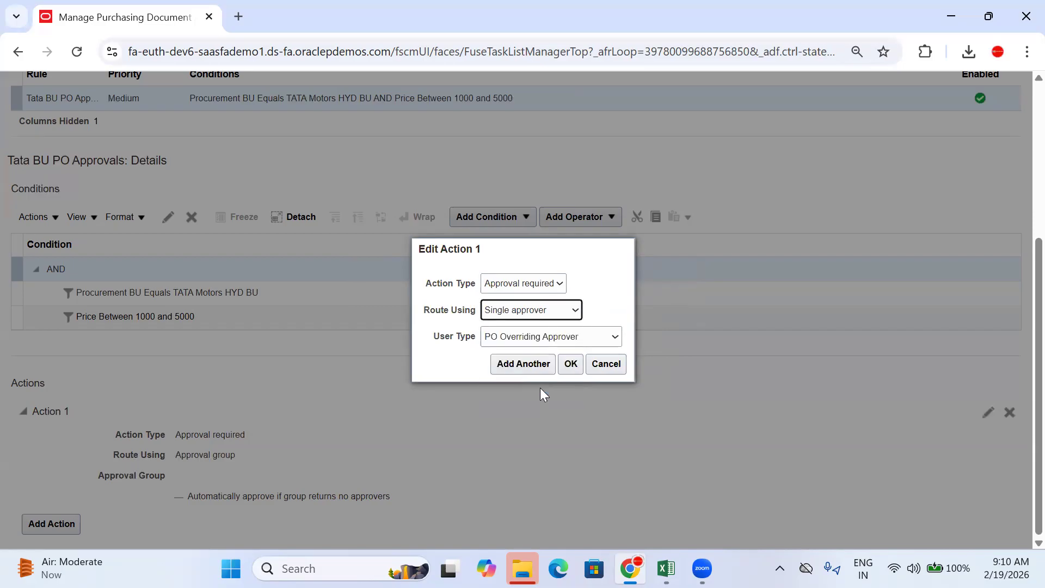
left_click(544, 339)
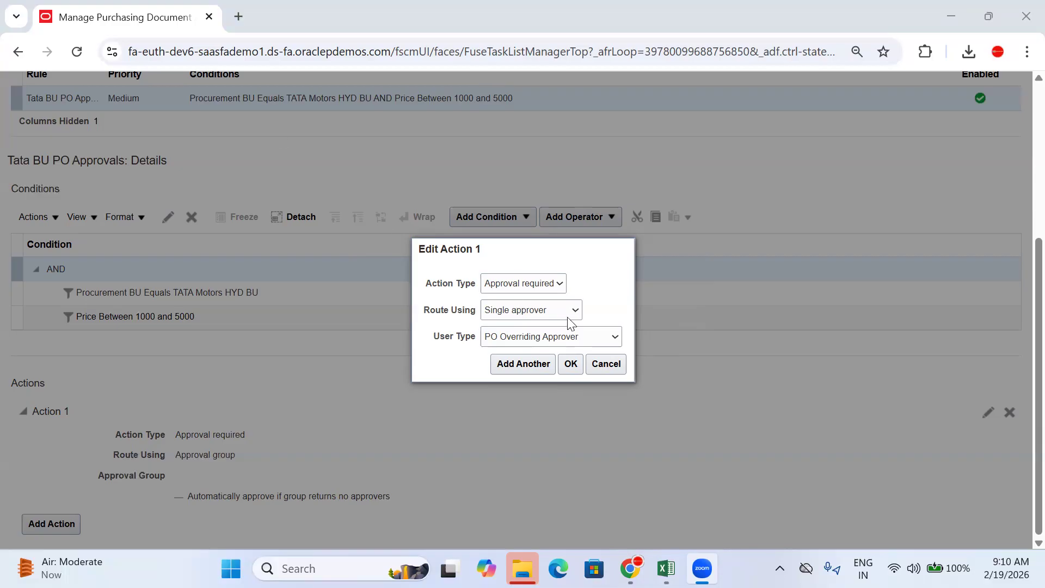
left_click(536, 313)
left_click(536, 313)
left_click(543, 338)
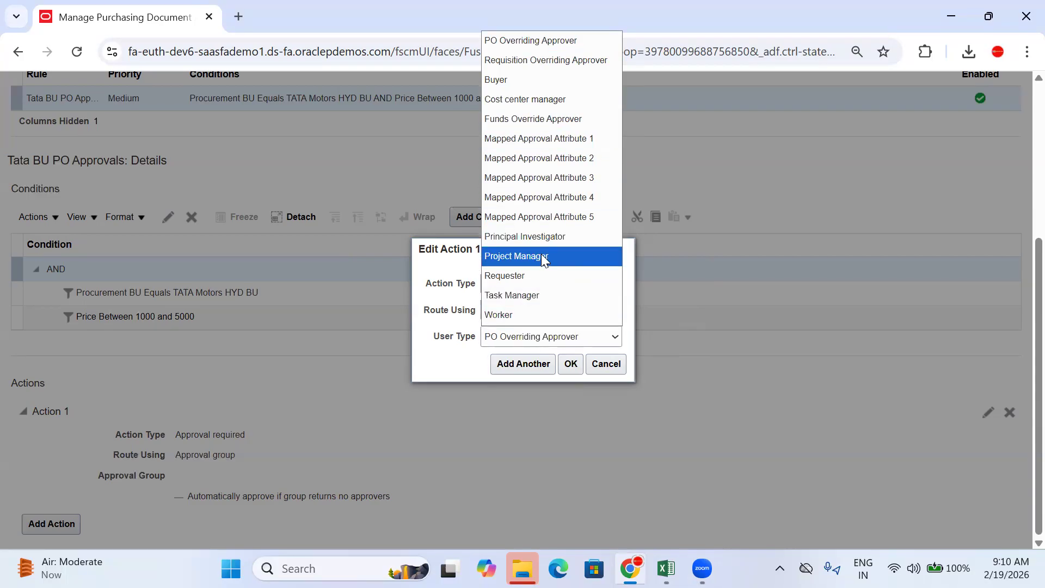
Step: Set user type Worker, assign the suggested manager as the worker, and save Action 1
left_click(541, 314)
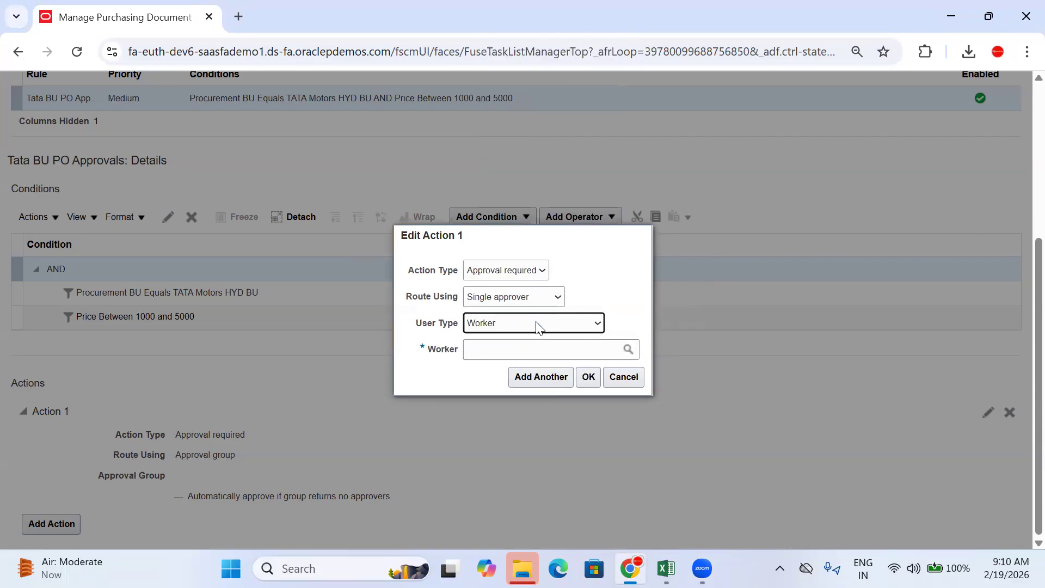
left_click(538, 323)
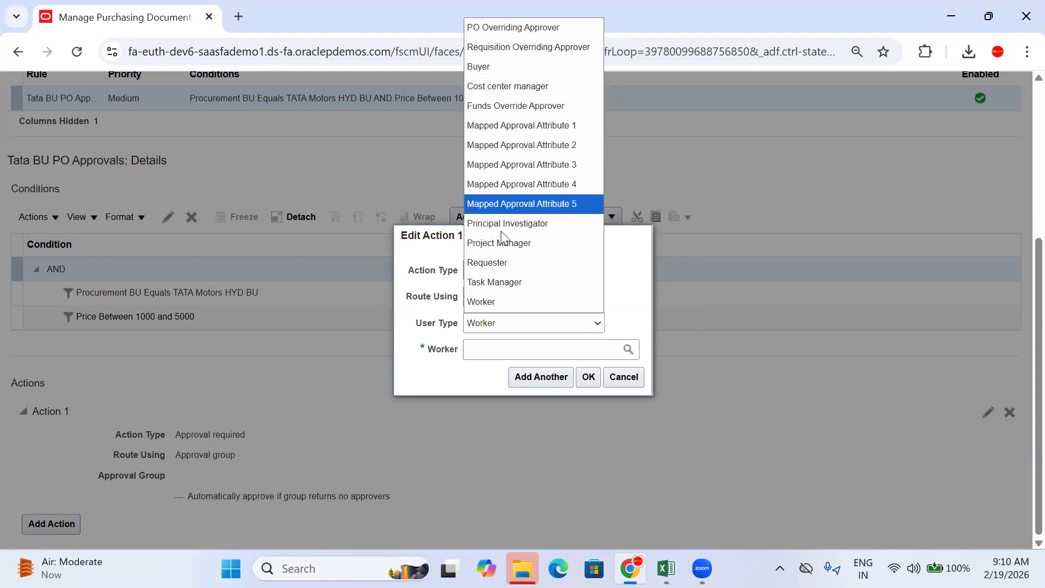
left_click(503, 303)
left_click(495, 355)
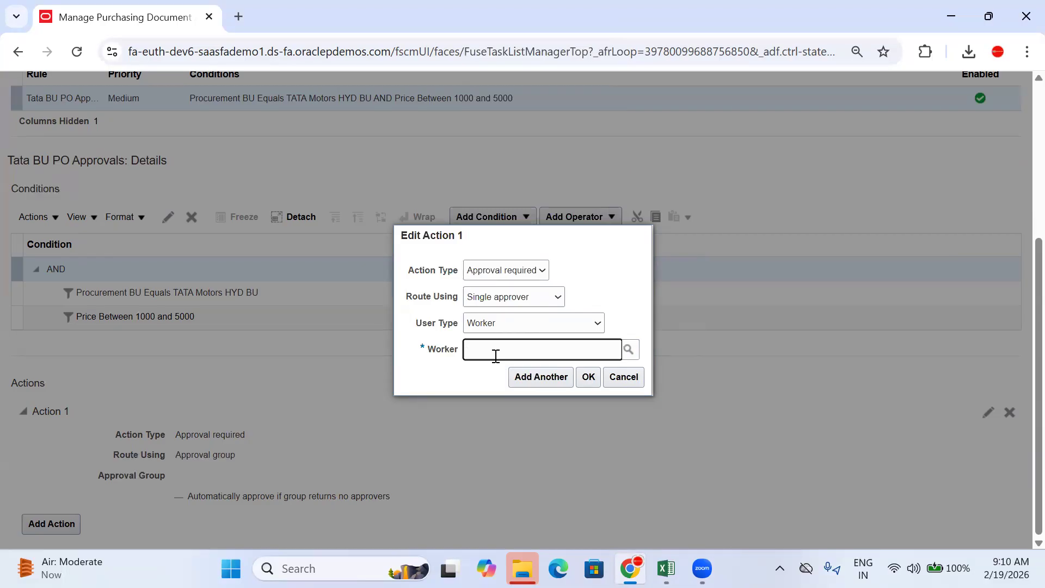
type("FEB")
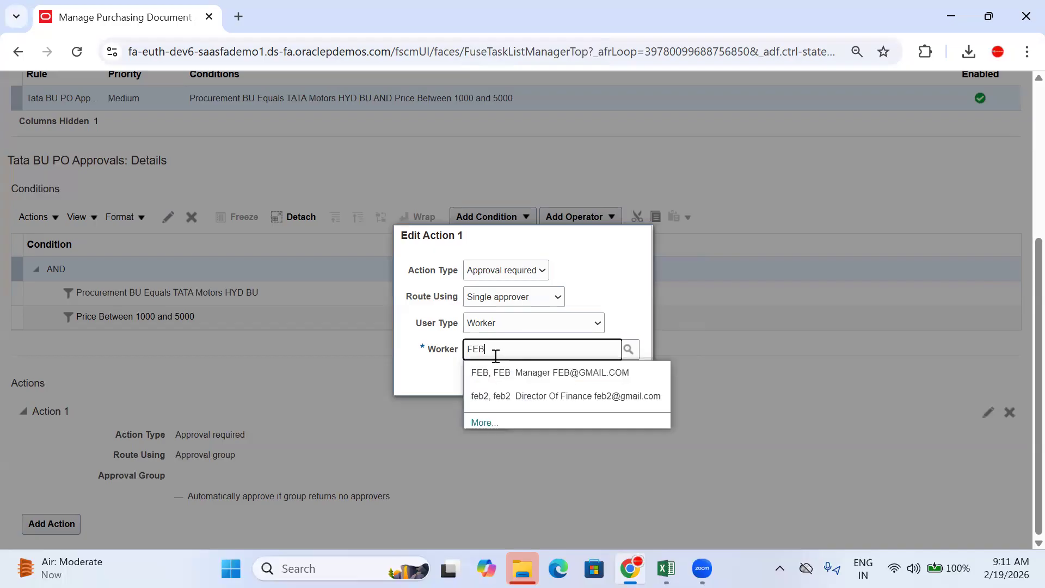
left_click(521, 373)
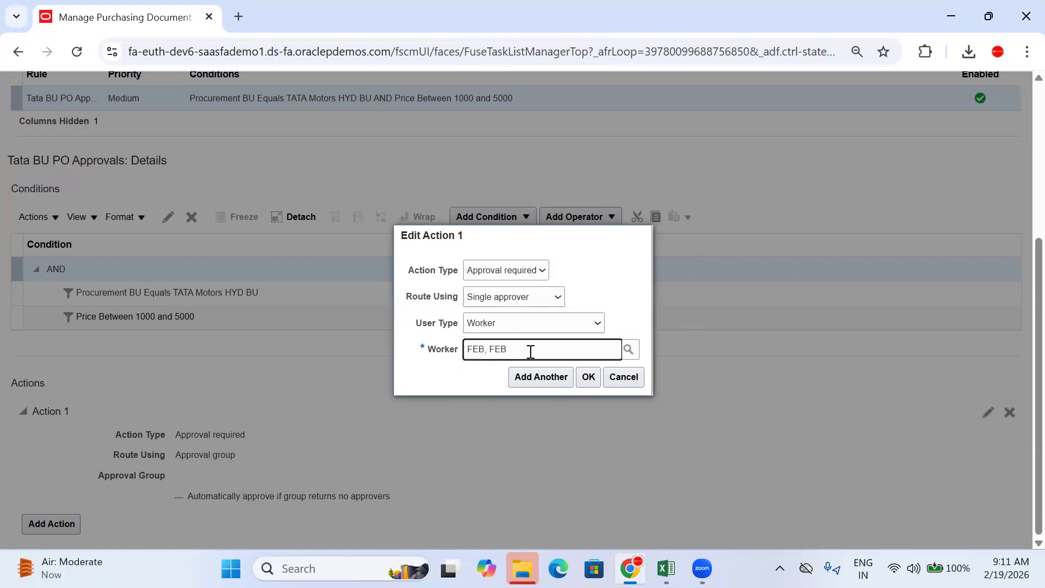
left_click(591, 381)
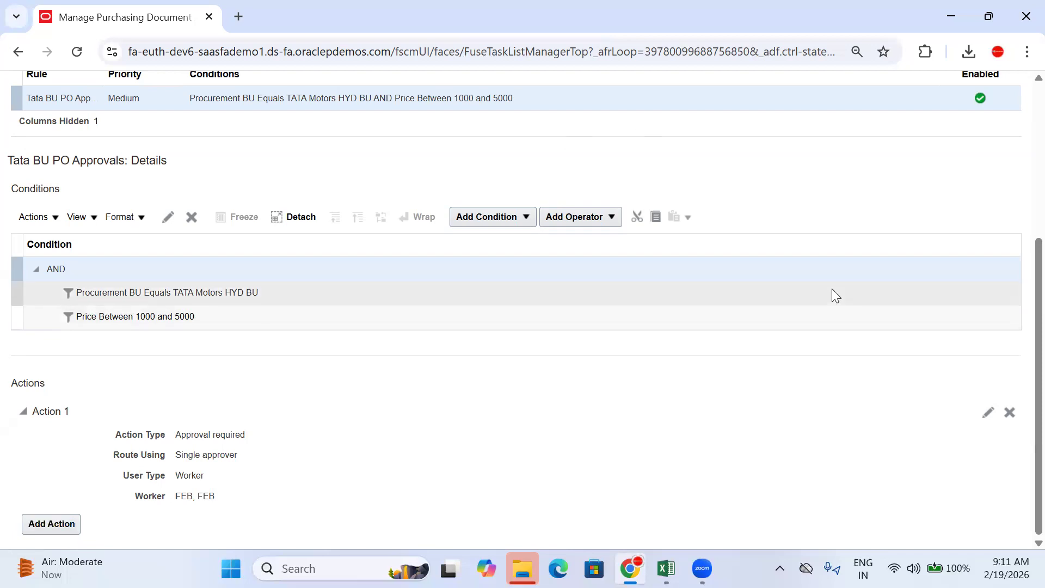
scroll(1021, 266, "up", 5)
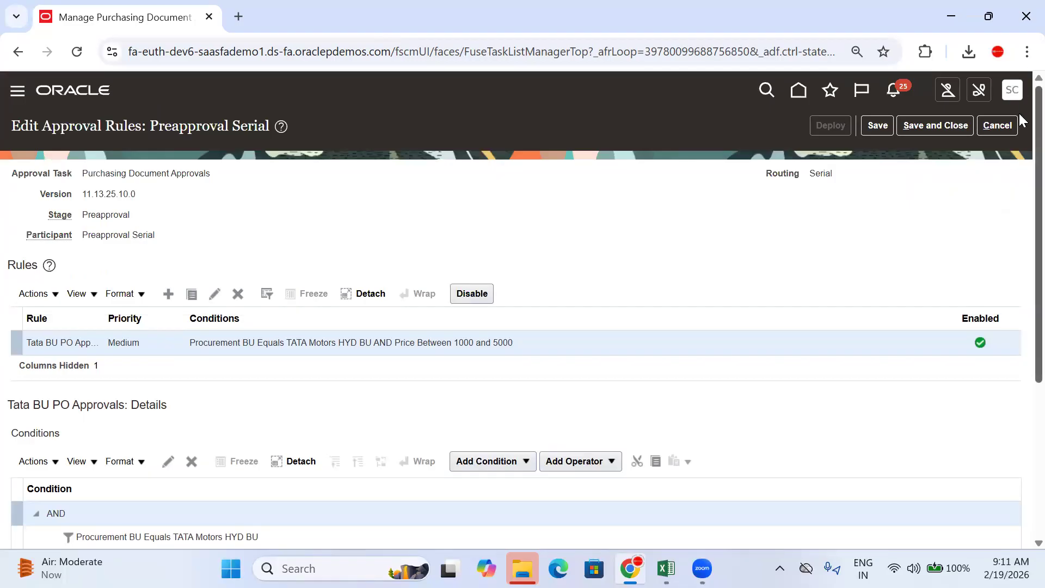
Step: Start Action 2 as Approval required, Single approver, user type Worker, searching worker SCM_
scroll(1018, 245, "down", 5)
left_click(68, 527)
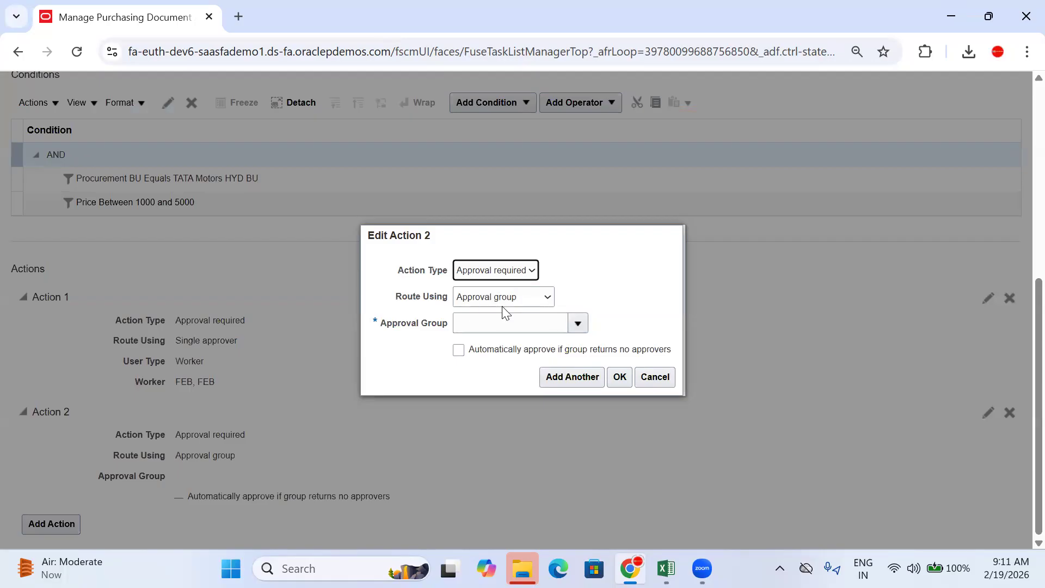
left_click(500, 275)
left_click(498, 274)
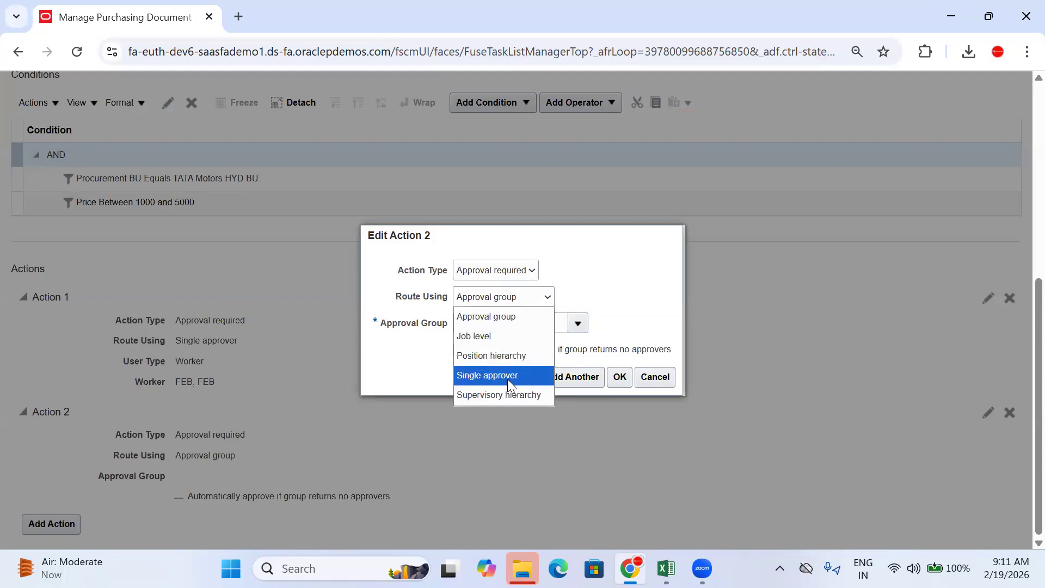
left_click(507, 377)
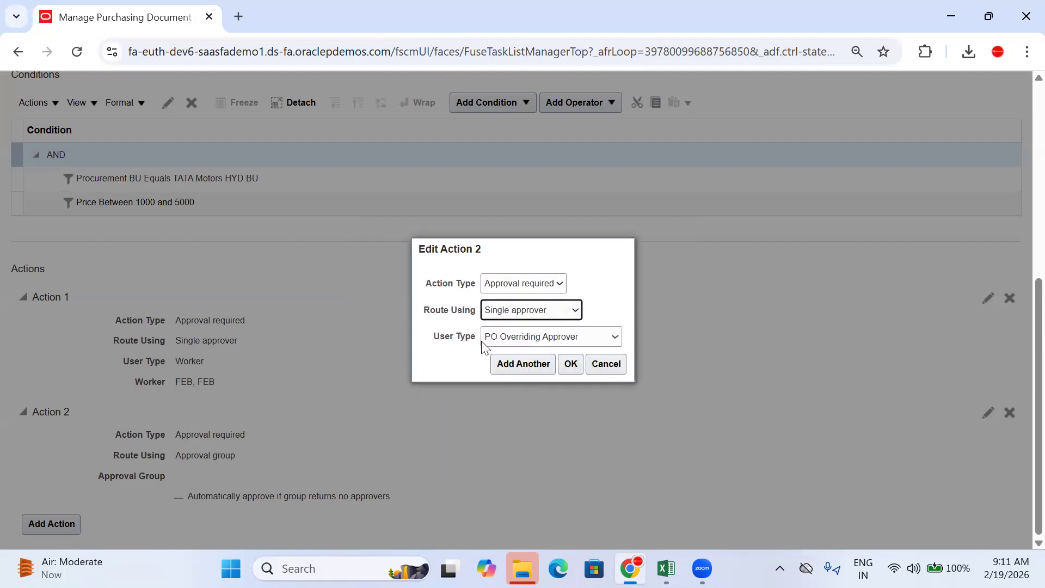
left_click(518, 340)
left_click(523, 310)
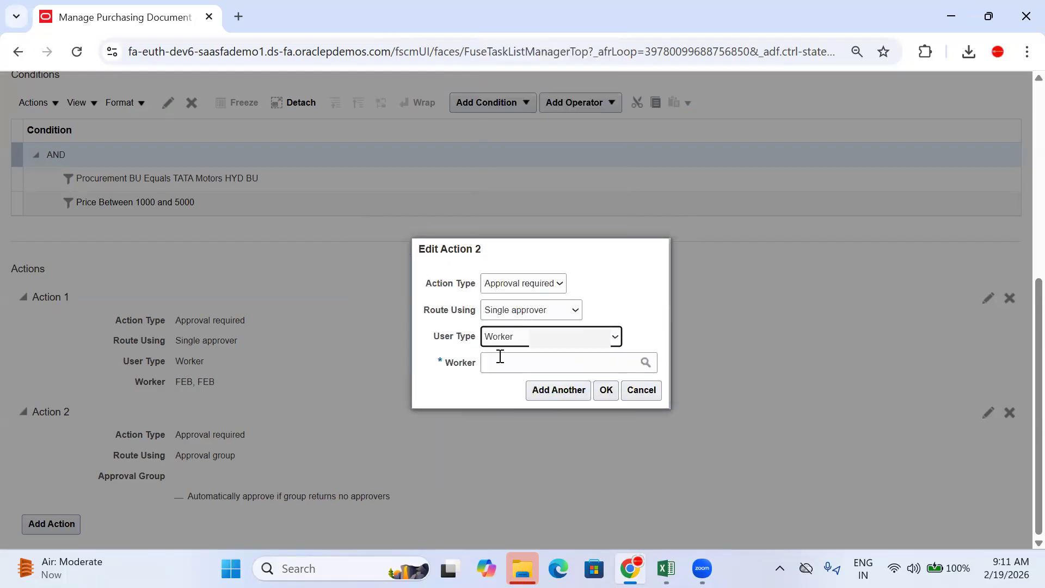
left_click(511, 349)
type("SCM_")
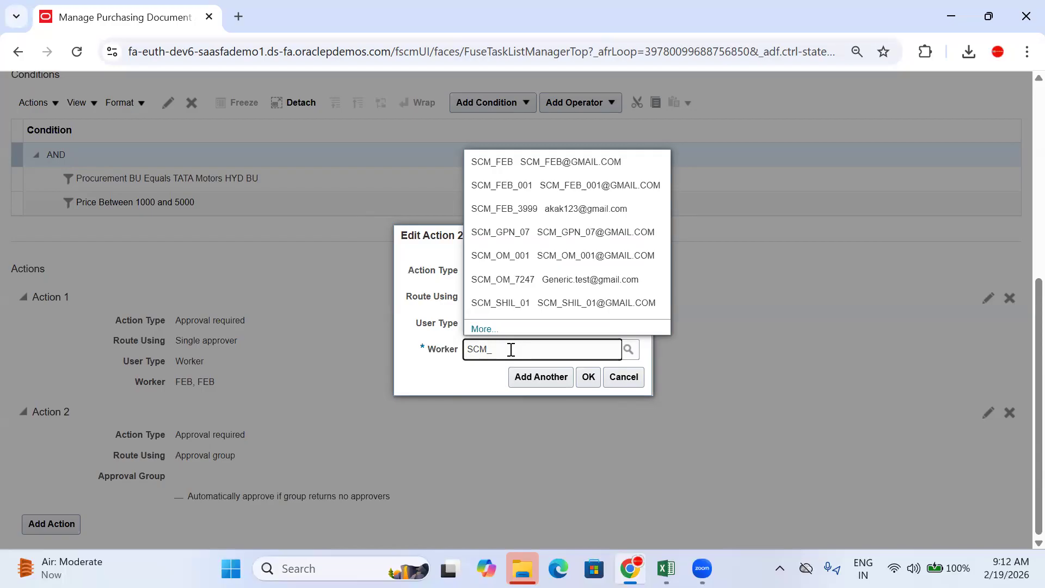
Step: Cancel the unfinished Action 2 and select the Price Between 1000 and 5000 condition
left_click(418, 271)
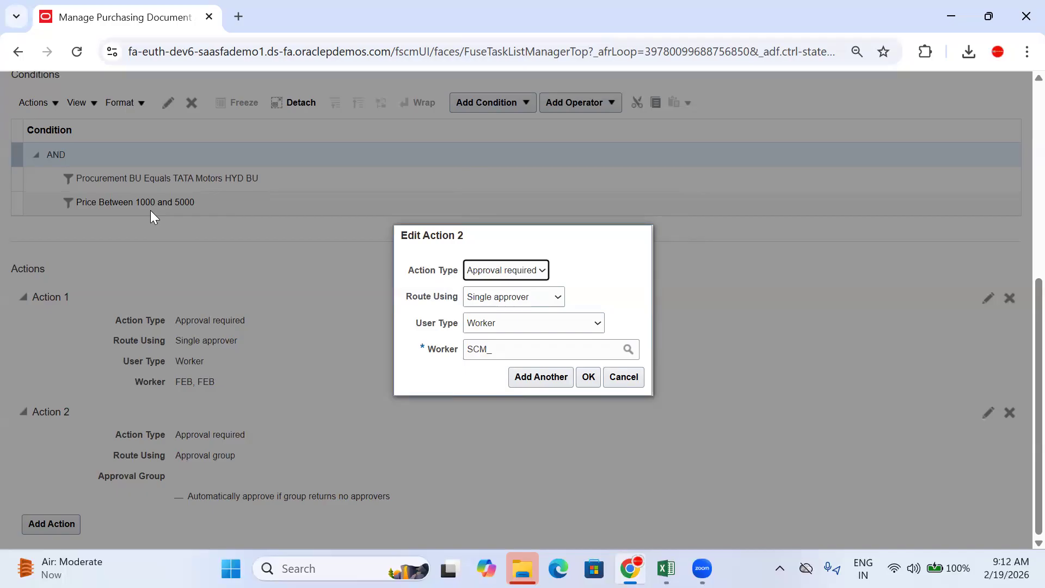
left_click(629, 382)
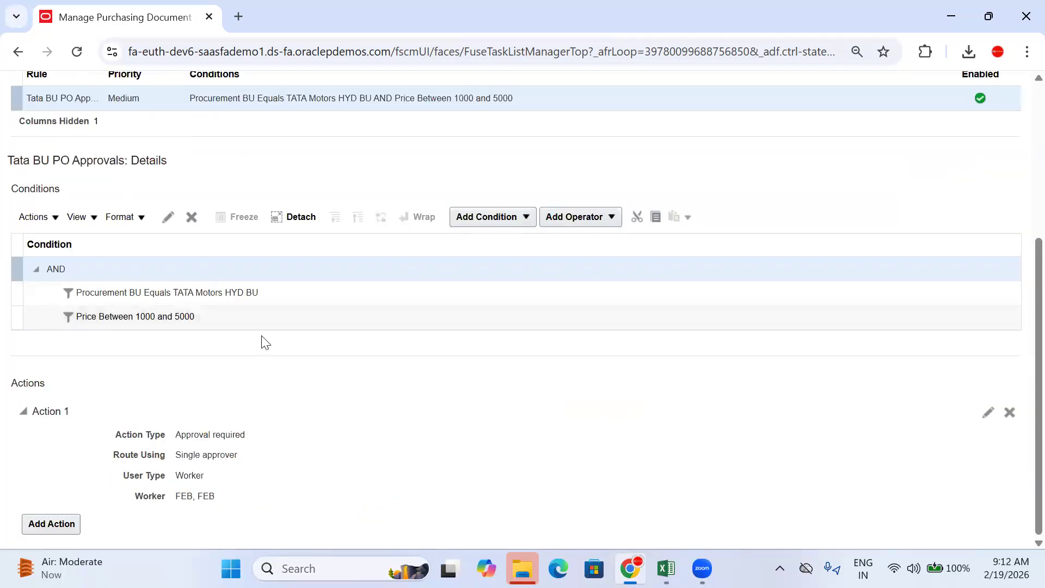
left_click(235, 318)
left_click(521, 215)
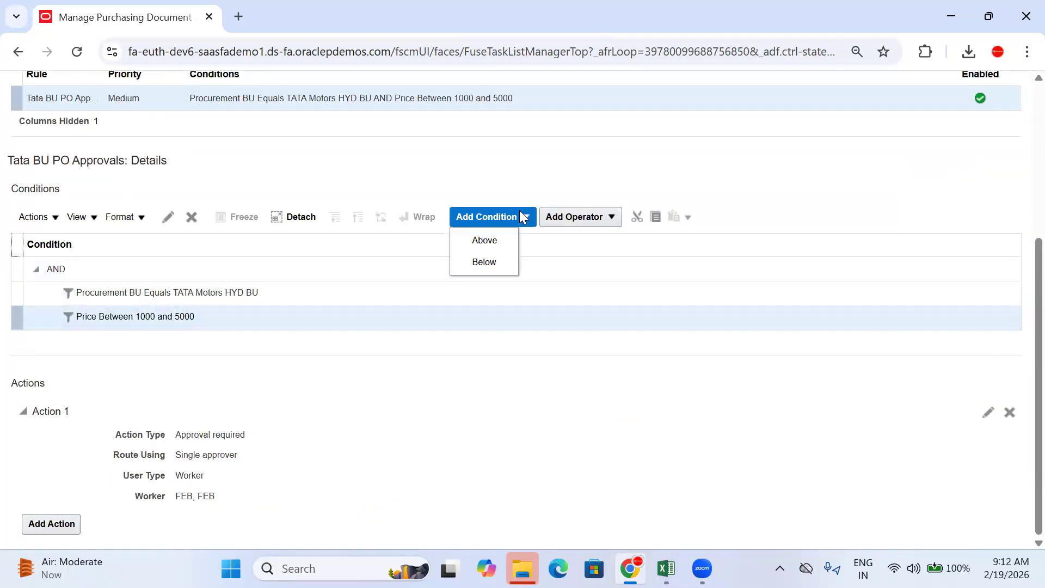
left_click(493, 260)
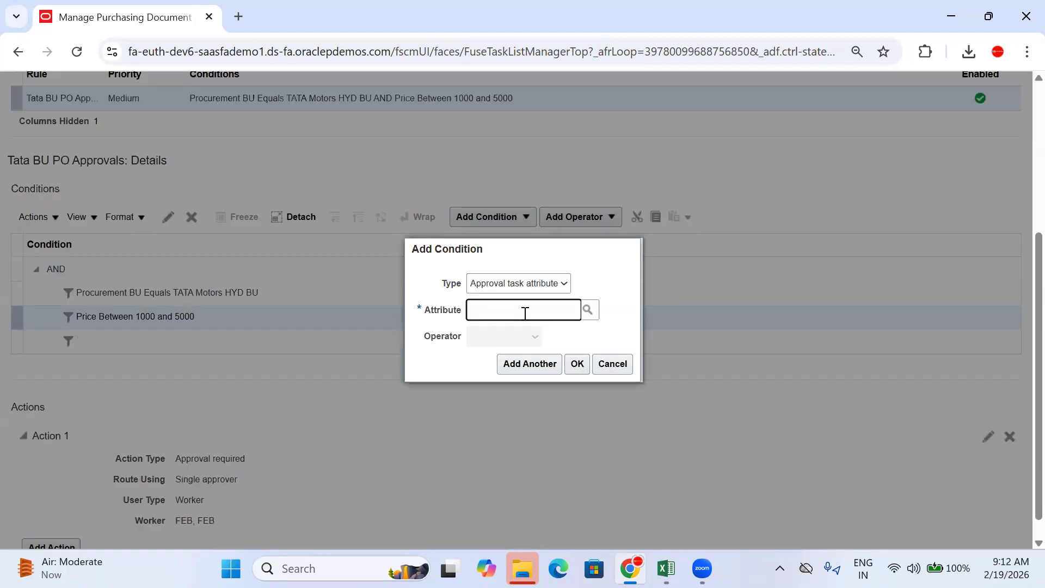
type("Buye")
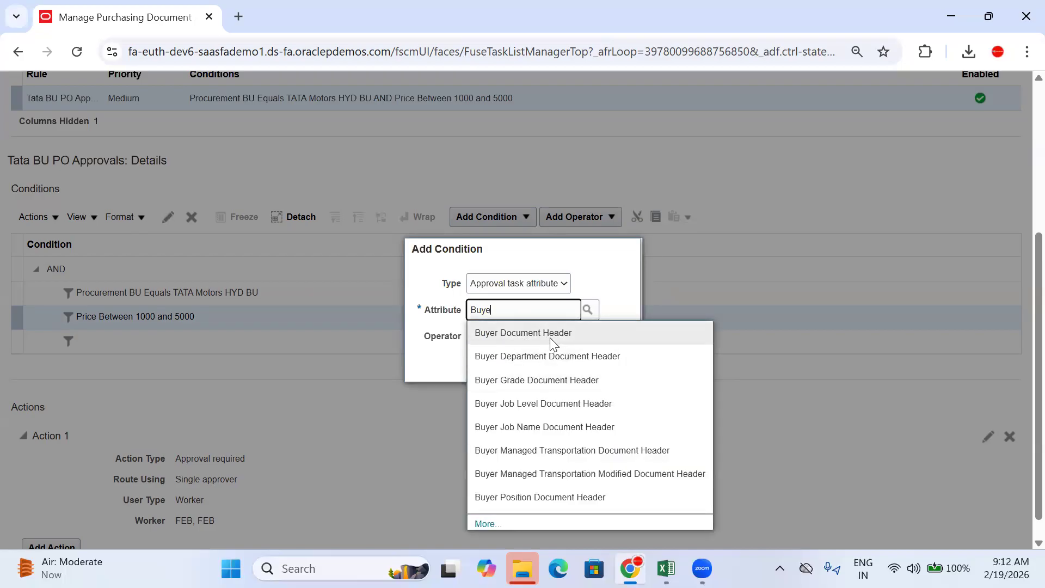
type("r")
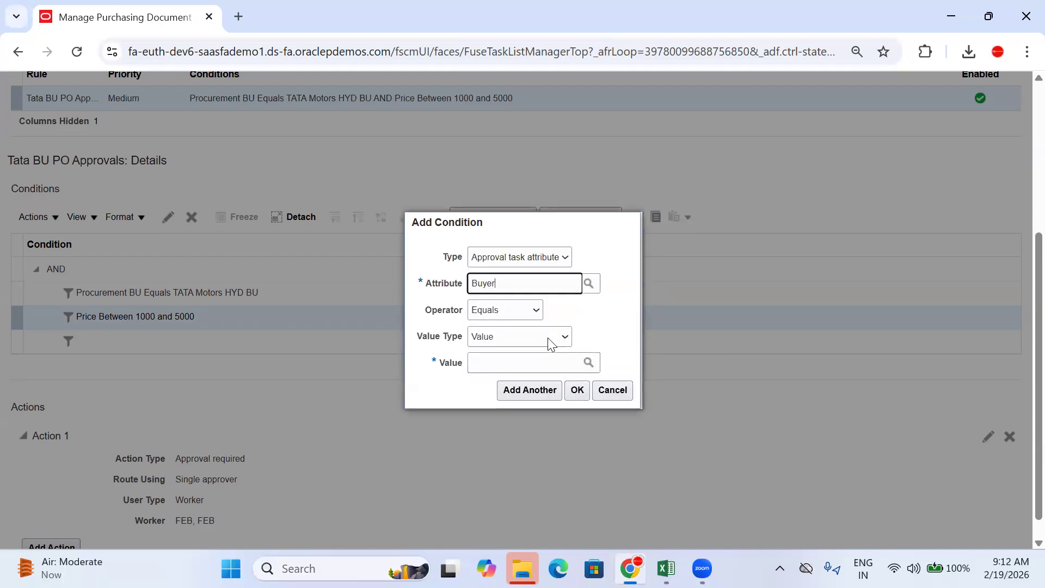
left_click(511, 363)
type("S")
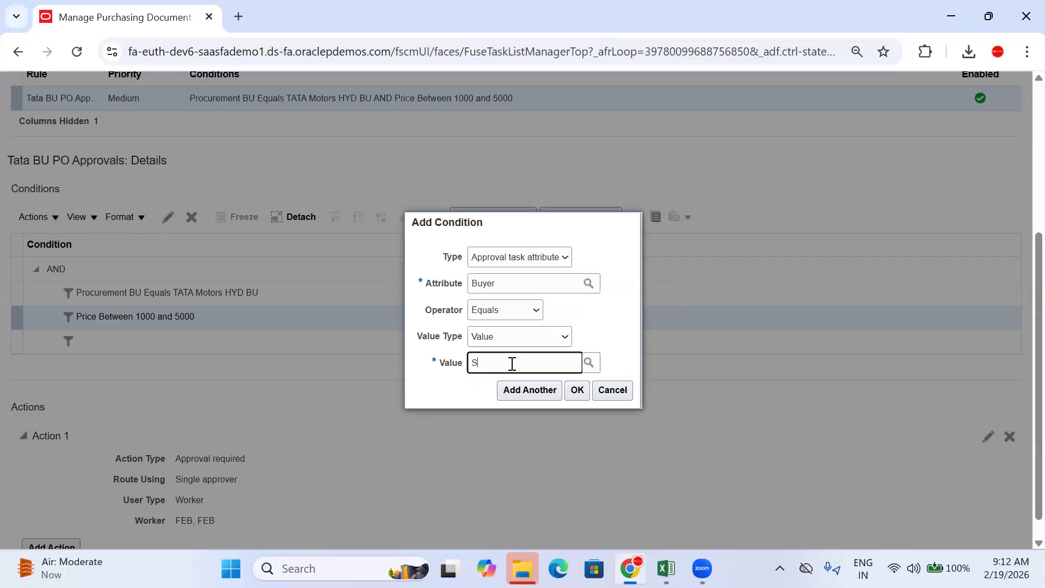
type("CM_FE")
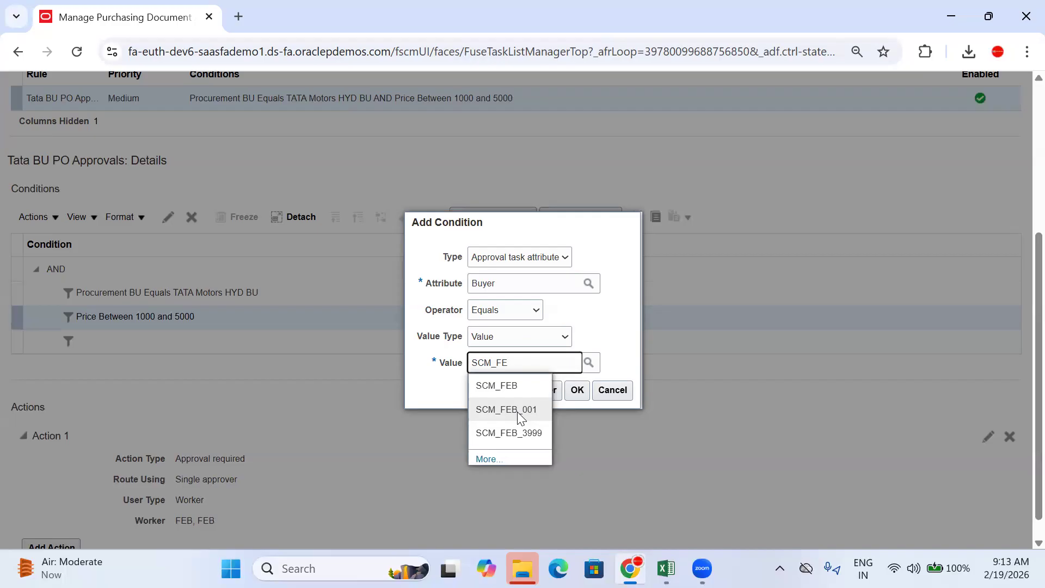
left_click(617, 395)
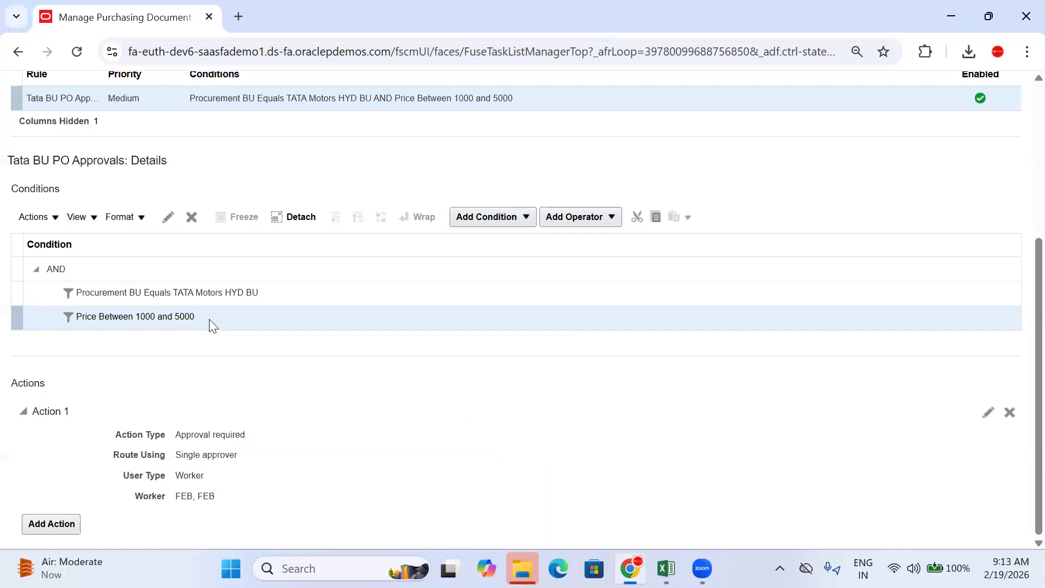
Step: Open the Add Condition options, review the Preapproval Serial header, then add Action 2
left_click(514, 218)
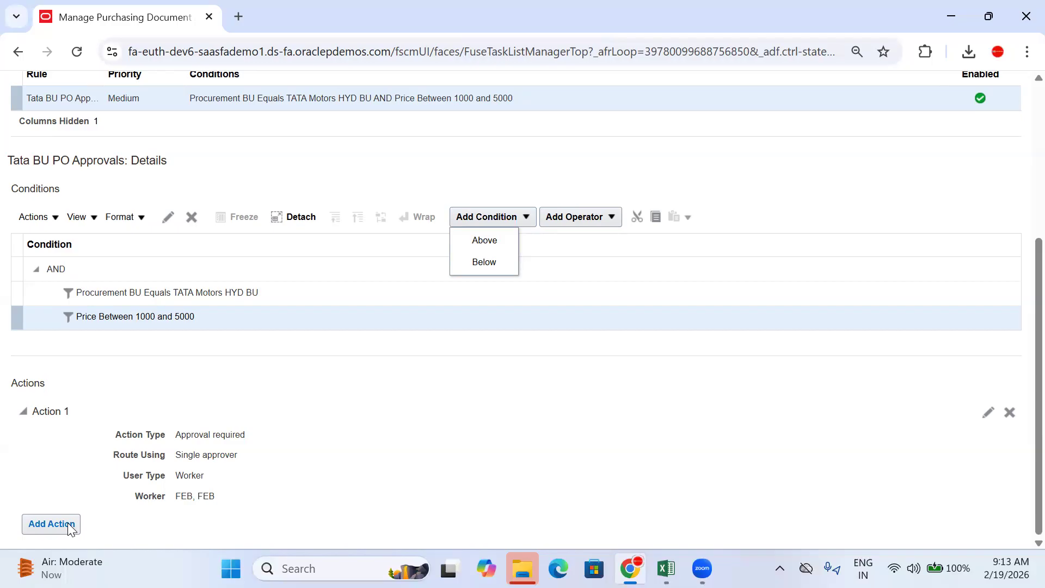
scroll(1020, 293, "up", 2)
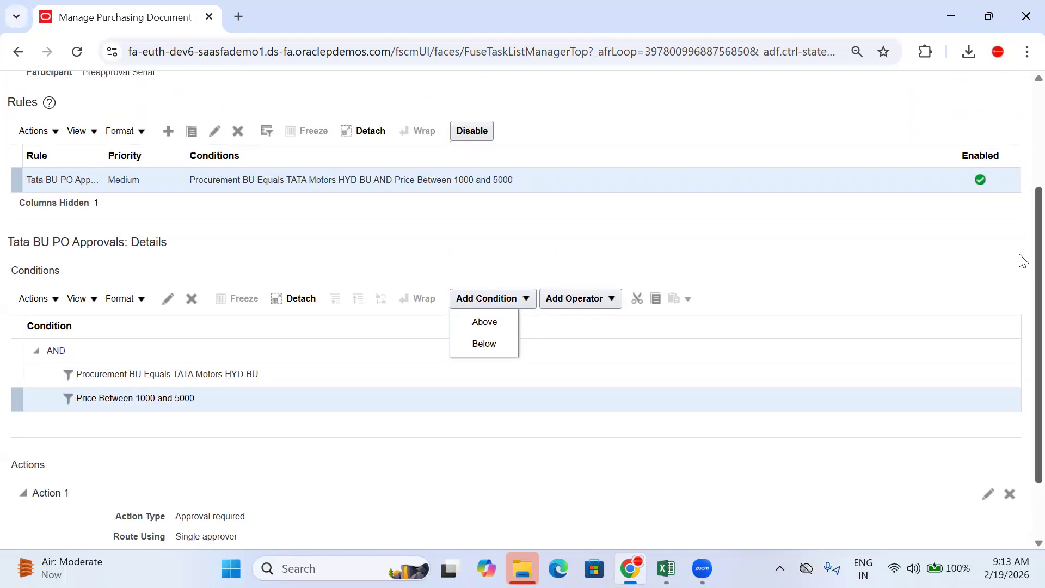
scroll(1021, 260, "up", 3)
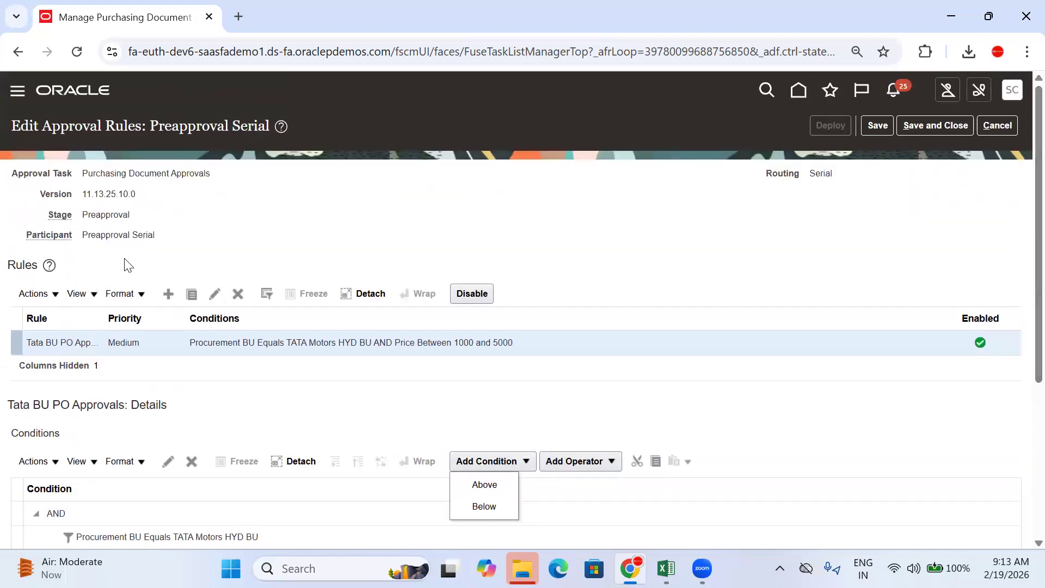
left_click_drag(155, 234, 133, 232)
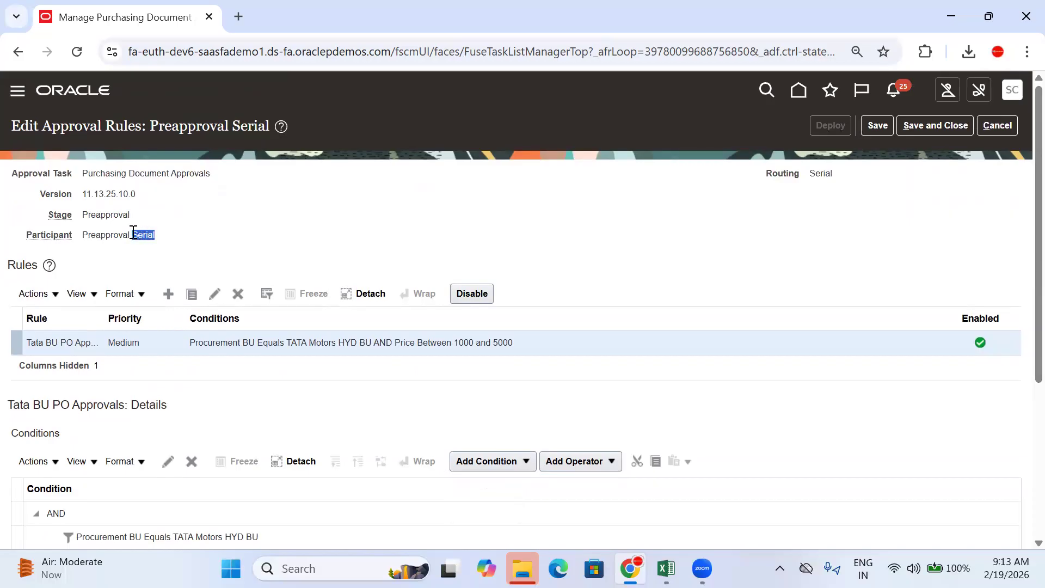
scroll(1019, 214, "down", 5)
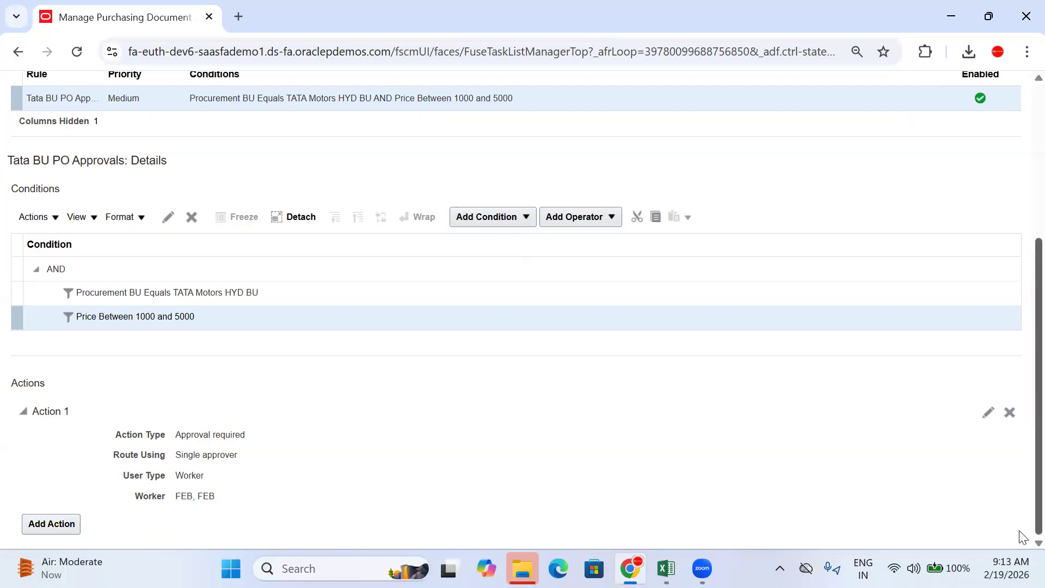
left_click(51, 524)
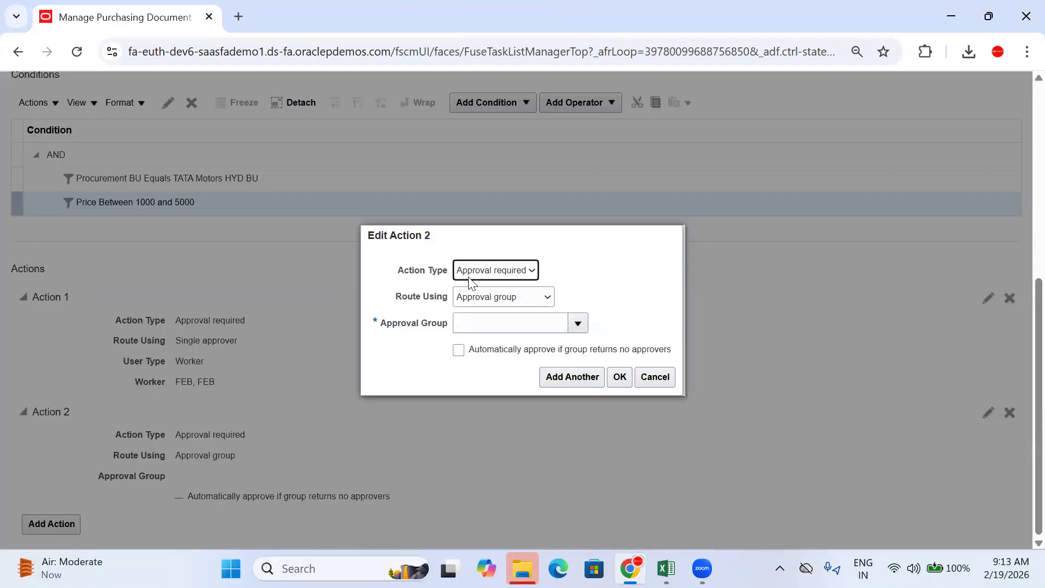
Step: Route Action 2 to a Single approver of User Type Worker, picking the worker from suggestions
left_click(497, 296)
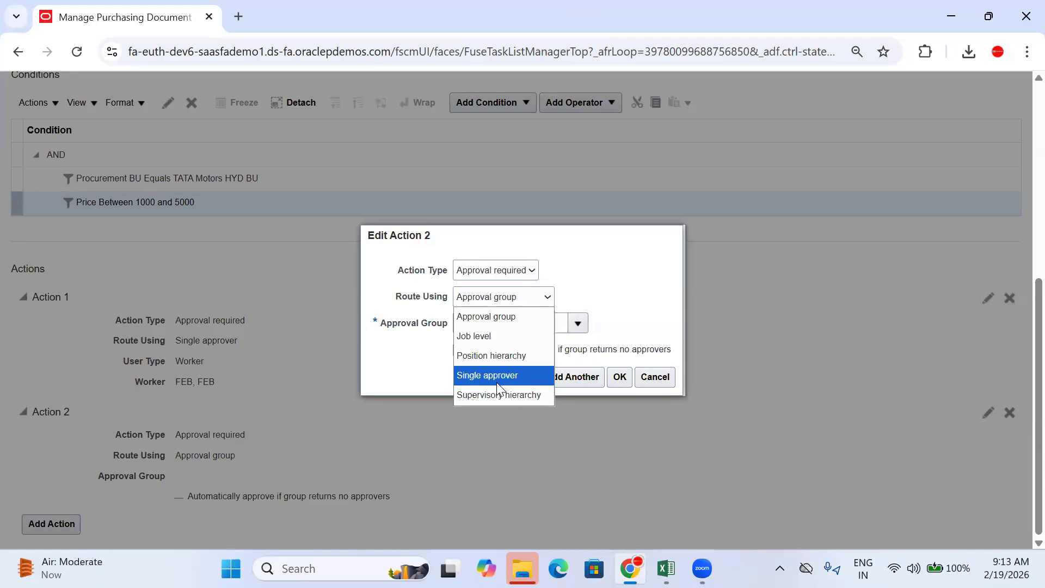
left_click(496, 376)
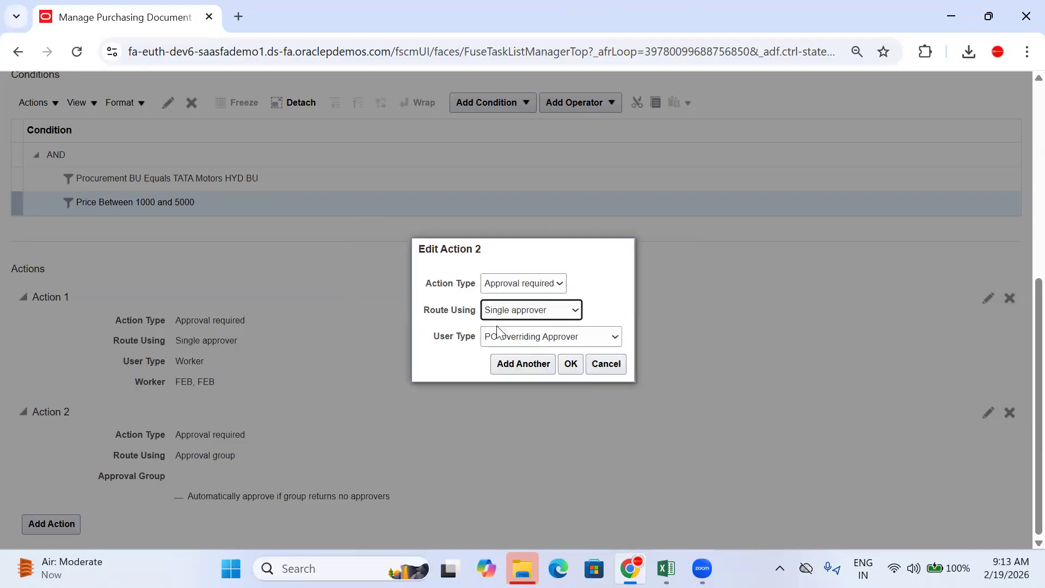
left_click(508, 338)
left_click(506, 312)
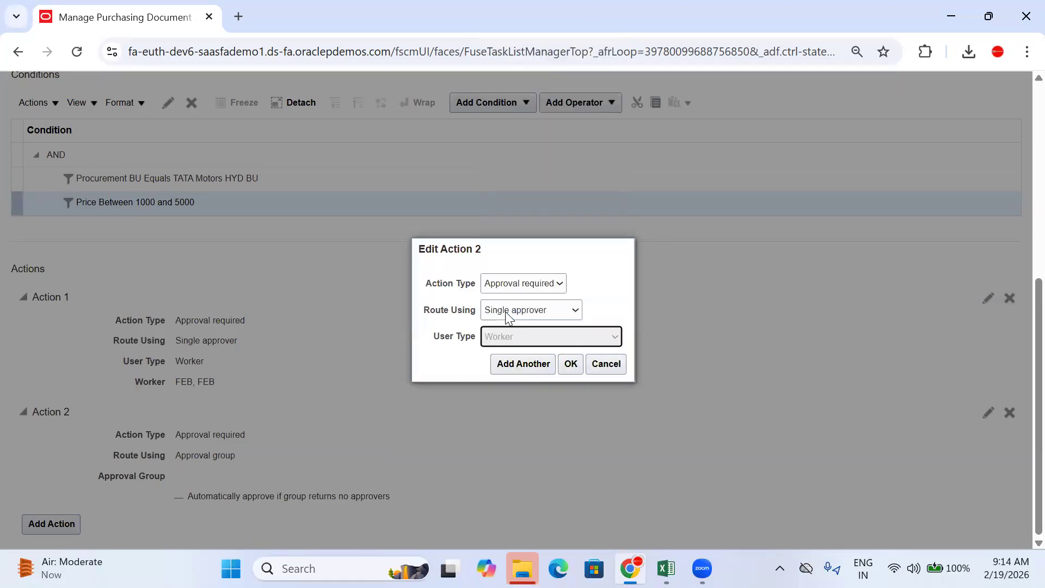
left_click(517, 350)
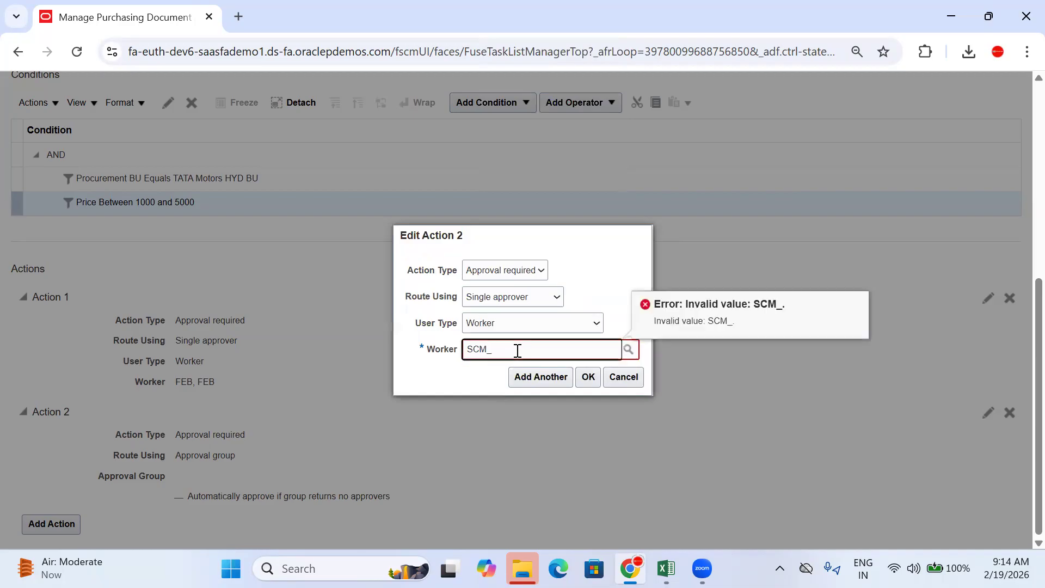
type("DE")
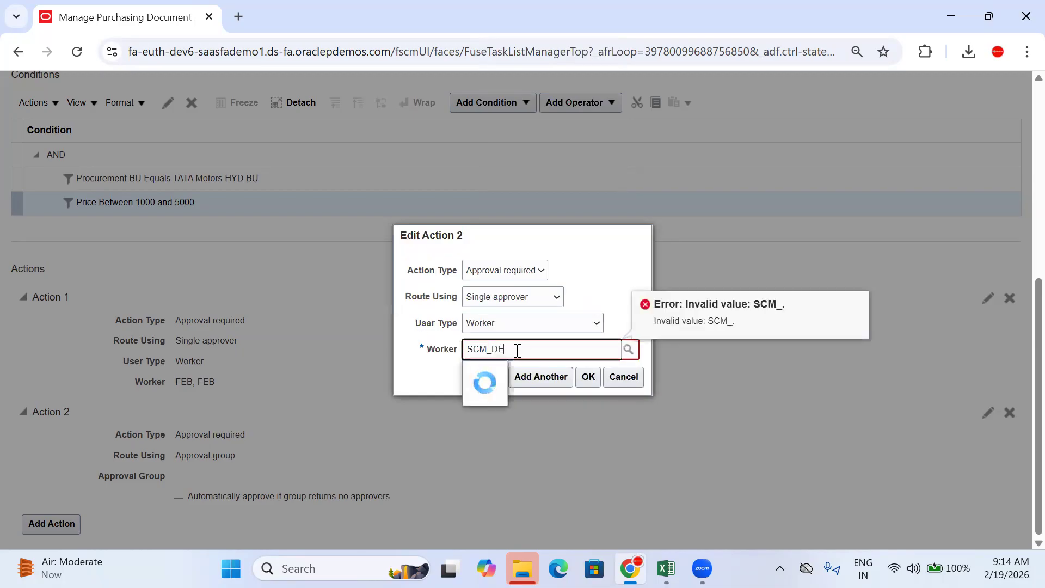
key("BackSpace")
key("BackSpace")
key("BackSpace")
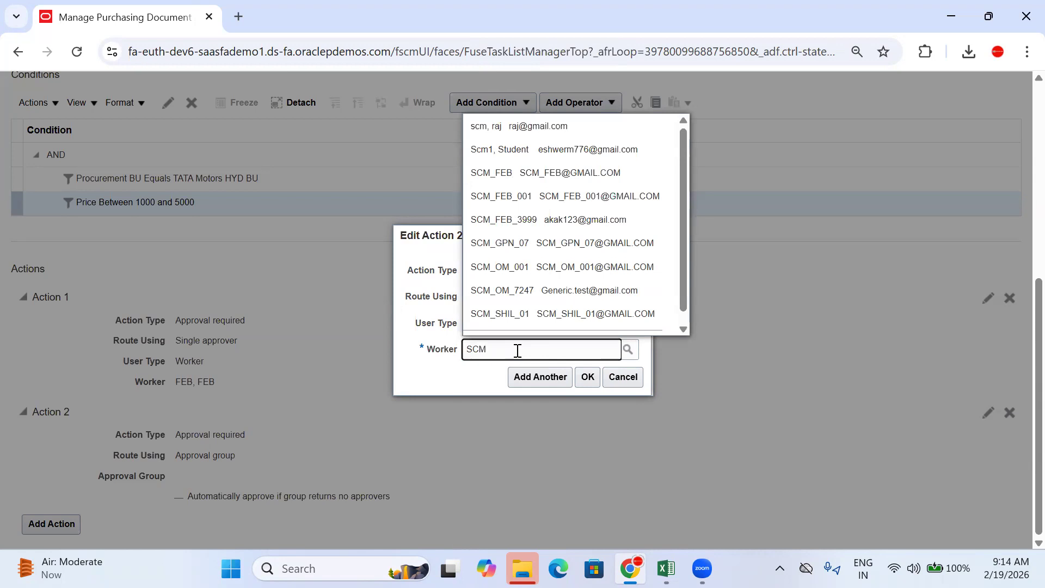
left_click(530, 269)
left_click(588, 378)
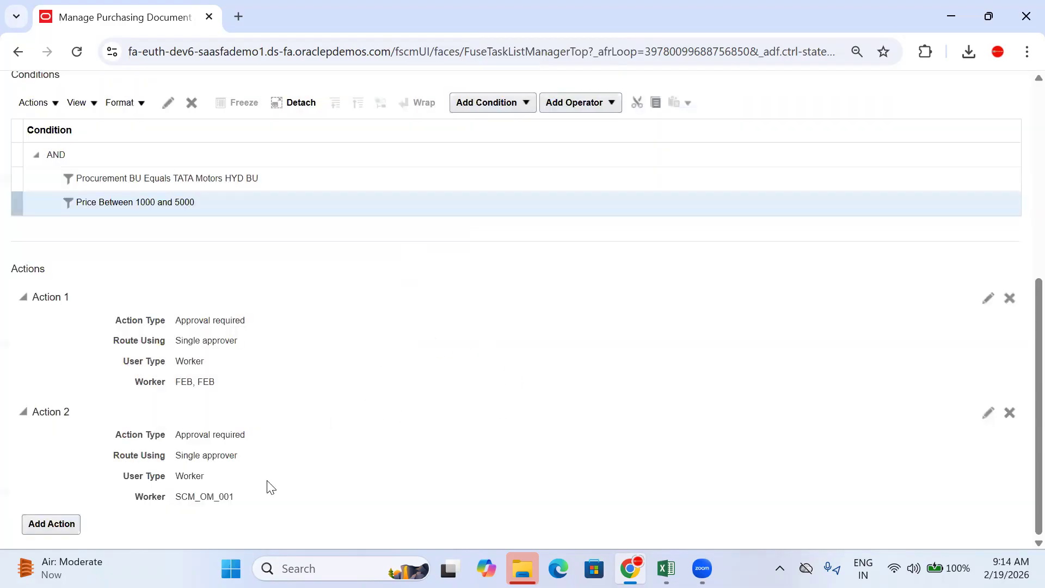
left_click_drag(228, 386, 177, 390)
left_click_drag(246, 502, 175, 498)
left_click(666, 568)
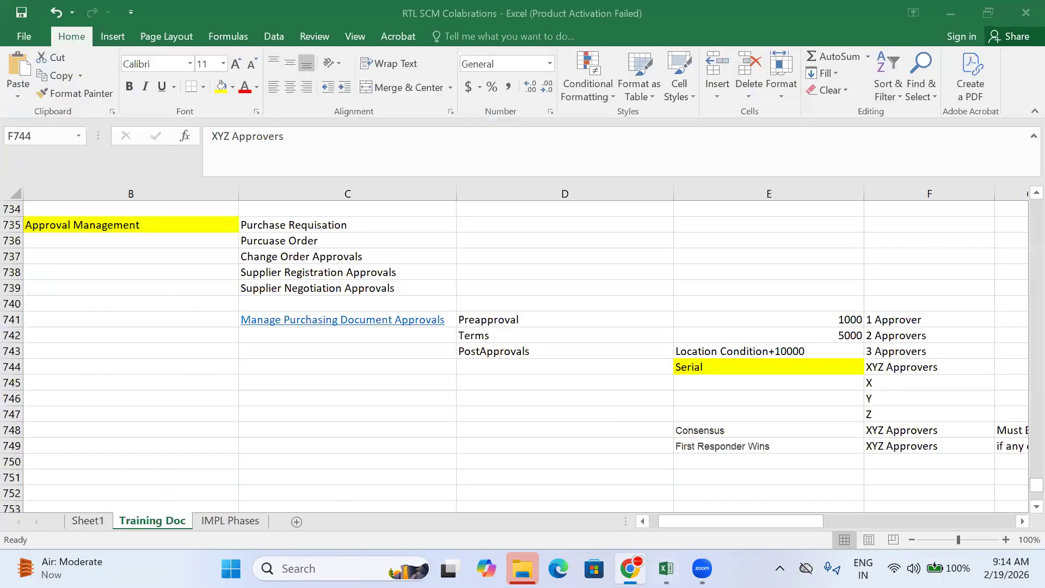
left_click(305, 387)
scroll(305, 387, "left", 2)
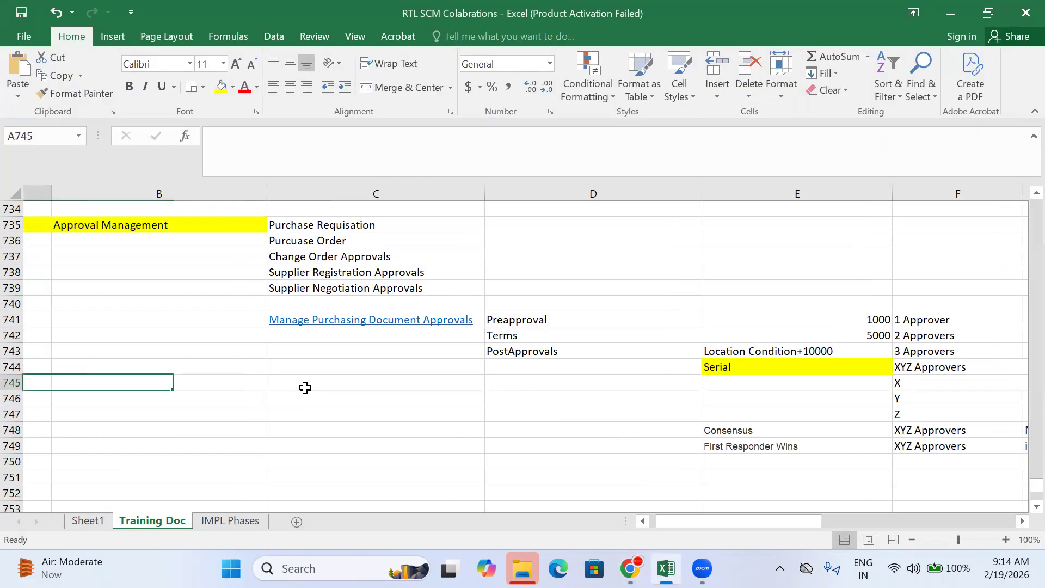
key("Left")
key("Left")
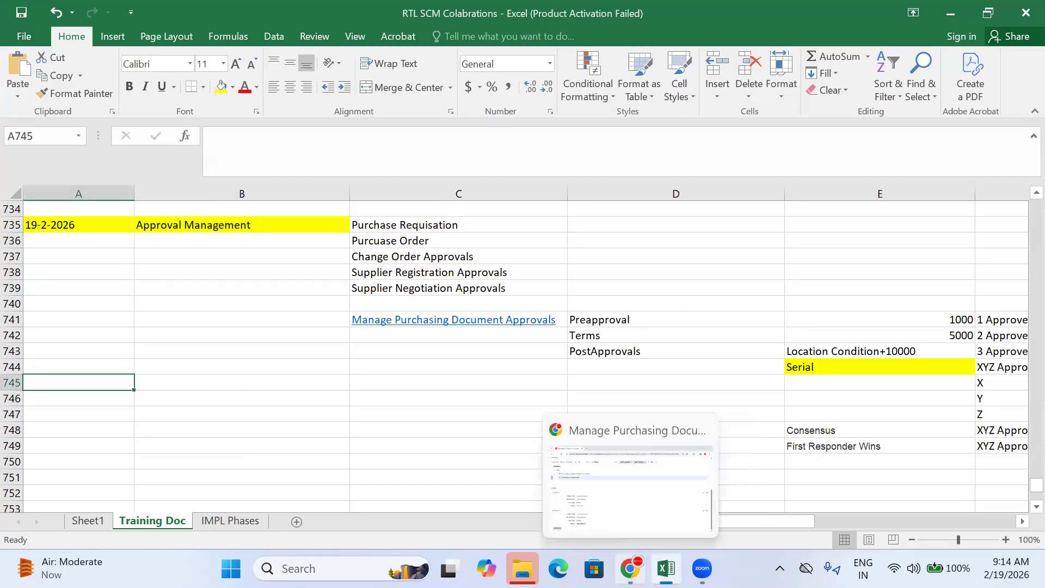
left_click(630, 568)
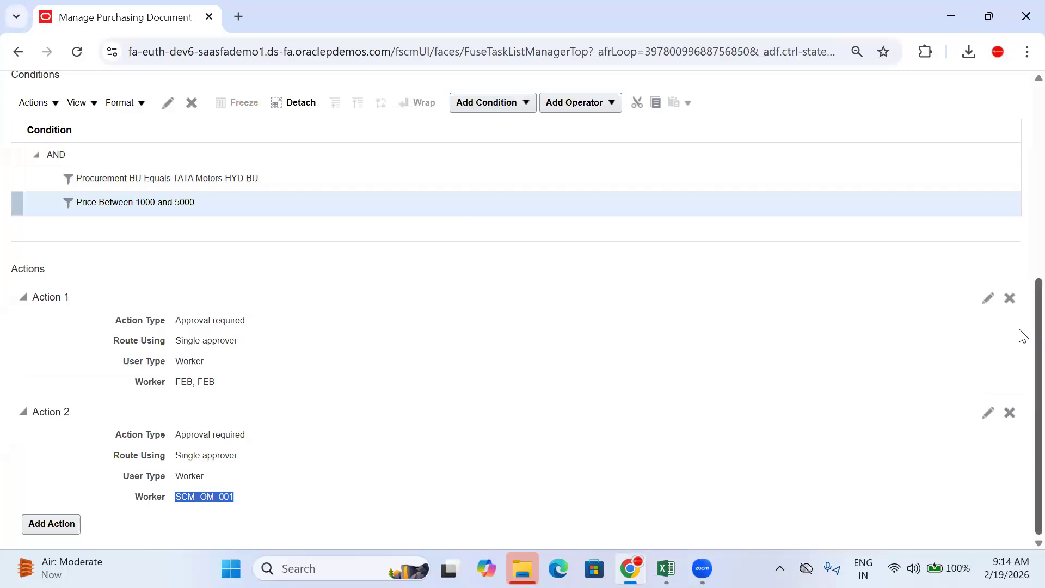
Step: Scroll through the Tata BU PO Approvals rule to review its conditions and both actions
scroll(1021, 326, "up", 8)
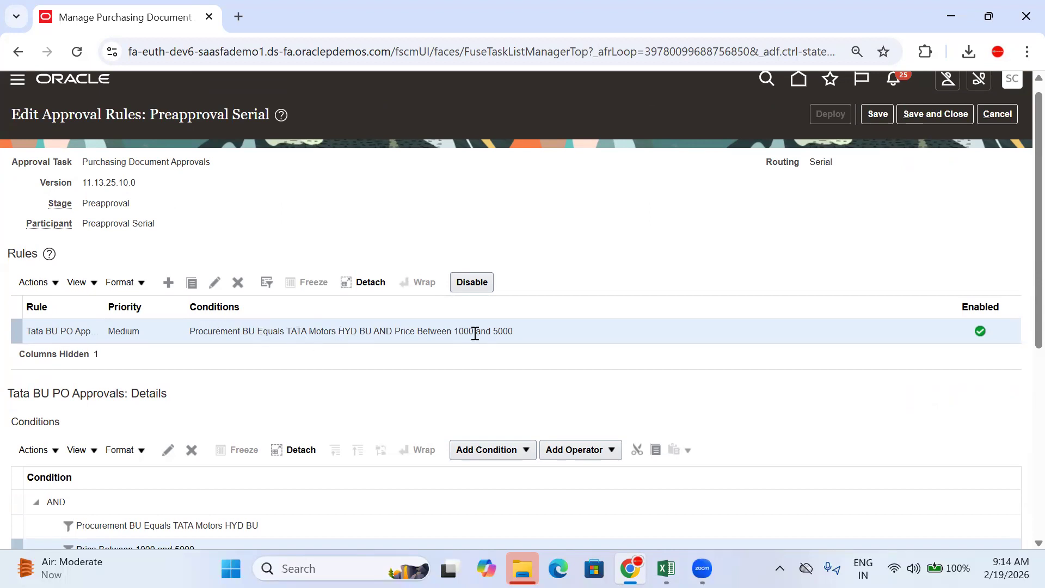
scroll(1022, 291, "down", 3)
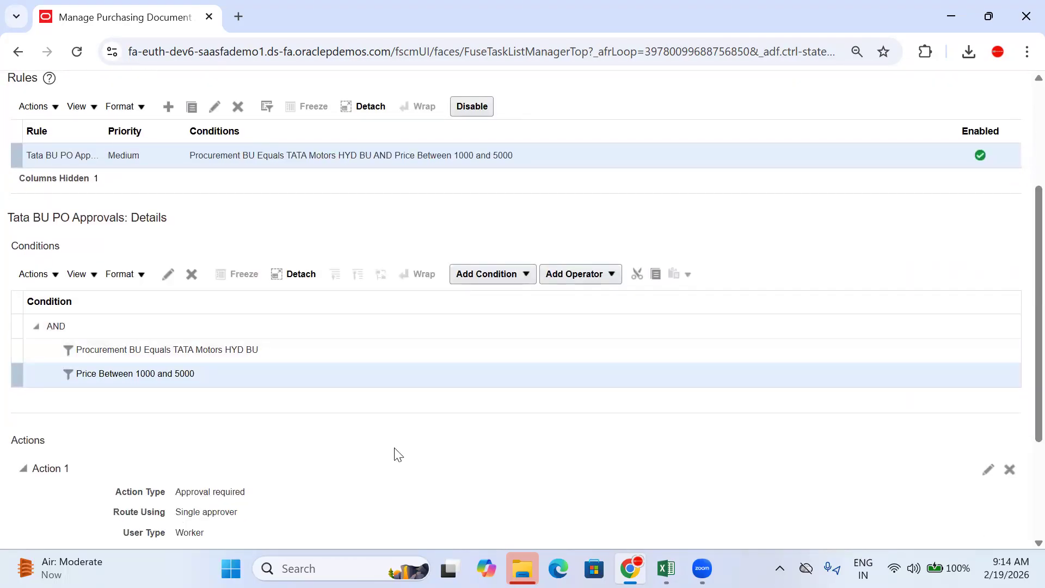
scroll(1019, 212, "down", 3)
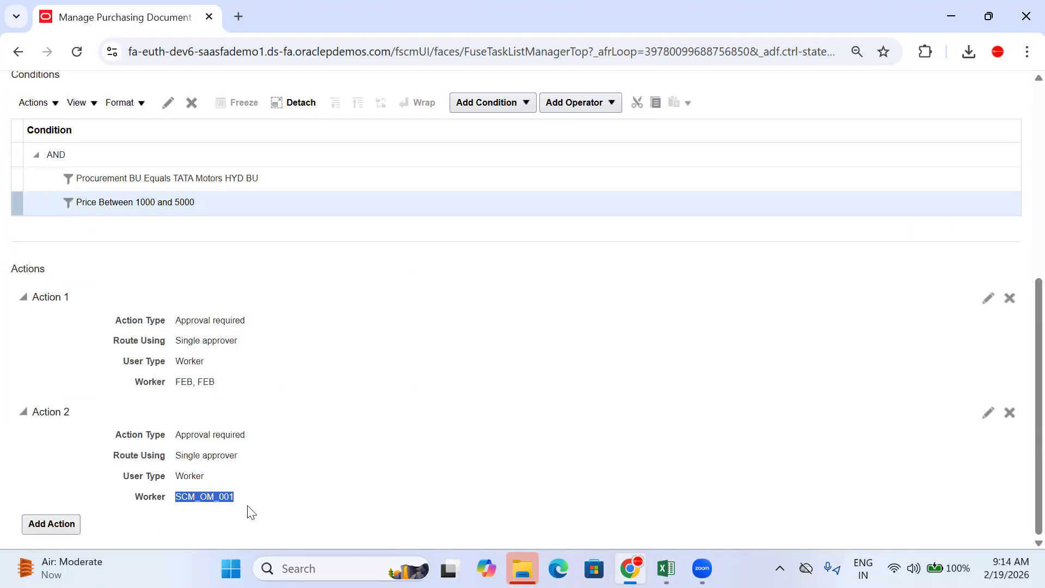
scroll(1022, 333, "up", 1)
scroll(1020, 327, "down", 1)
scroll(1019, 327, "up", 2)
scroll(1019, 333, "down", 2)
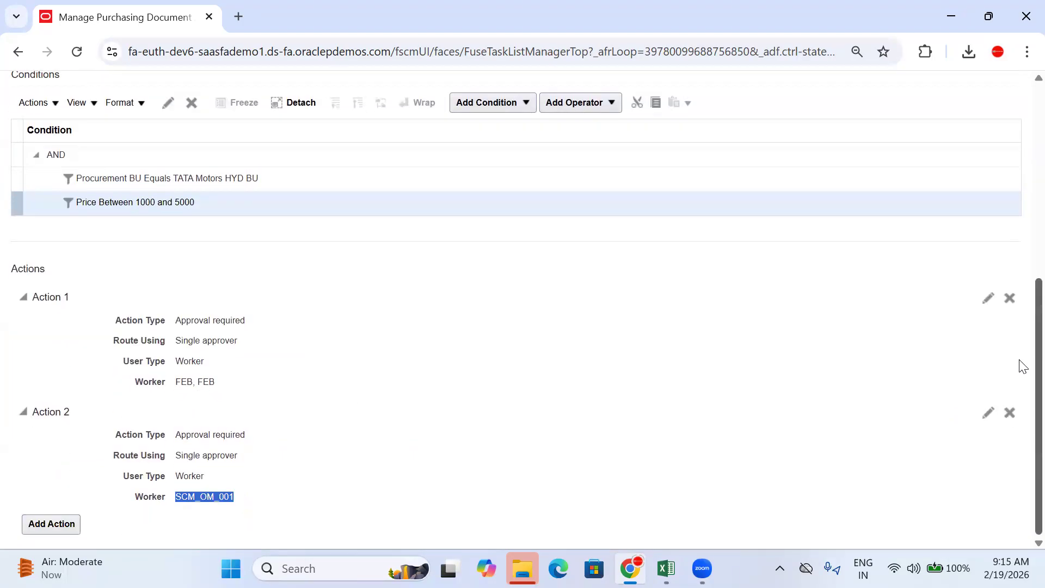
scroll(1019, 356, "up", 13)
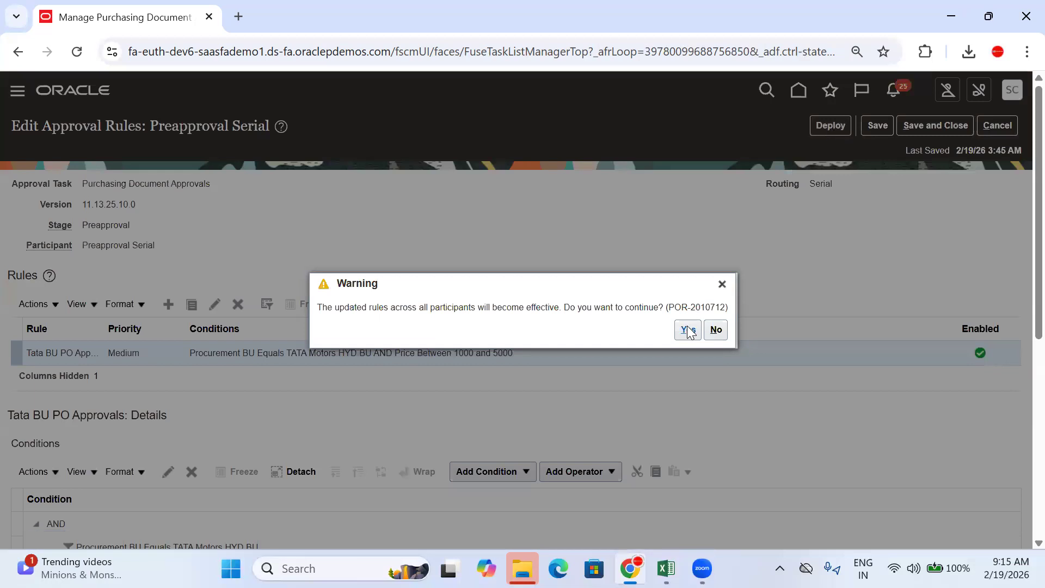
Step: Deploy the updated rules, acknowledge the confirmation, enable Preapproval Serial, and finish with Done
left_click(688, 332)
left_click(142, 34)
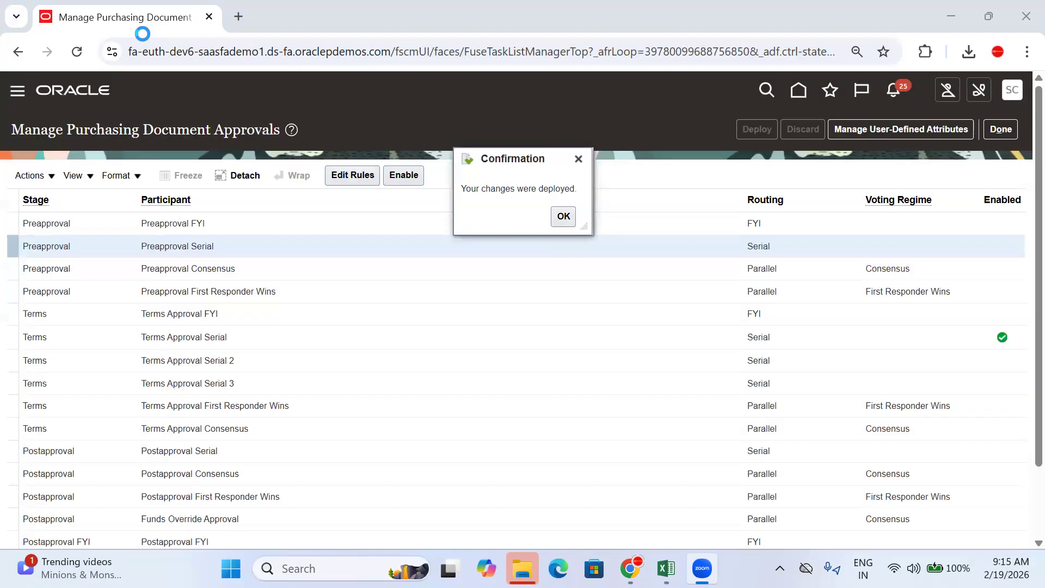
left_click(563, 216)
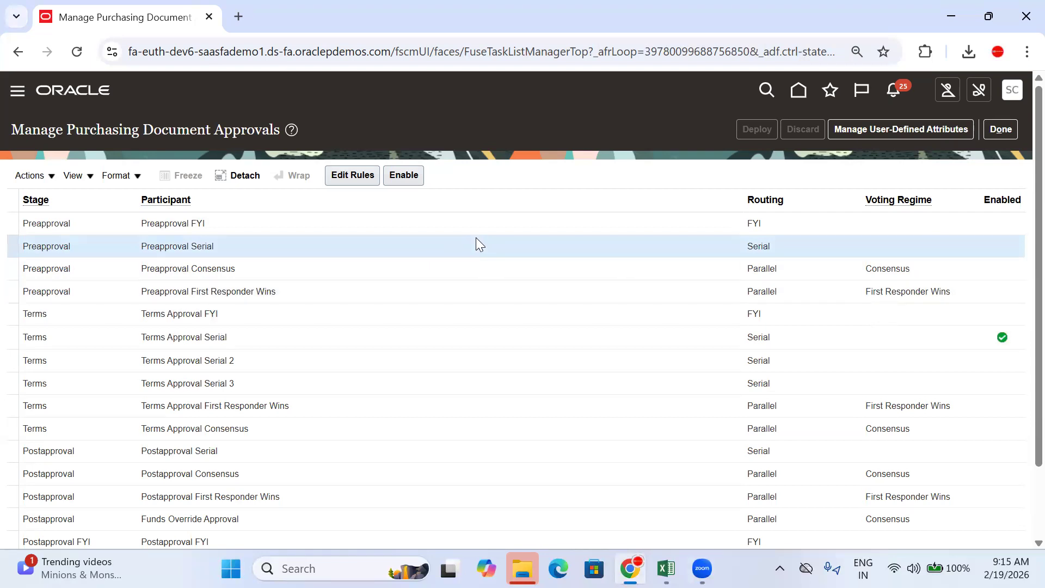
left_click(404, 177)
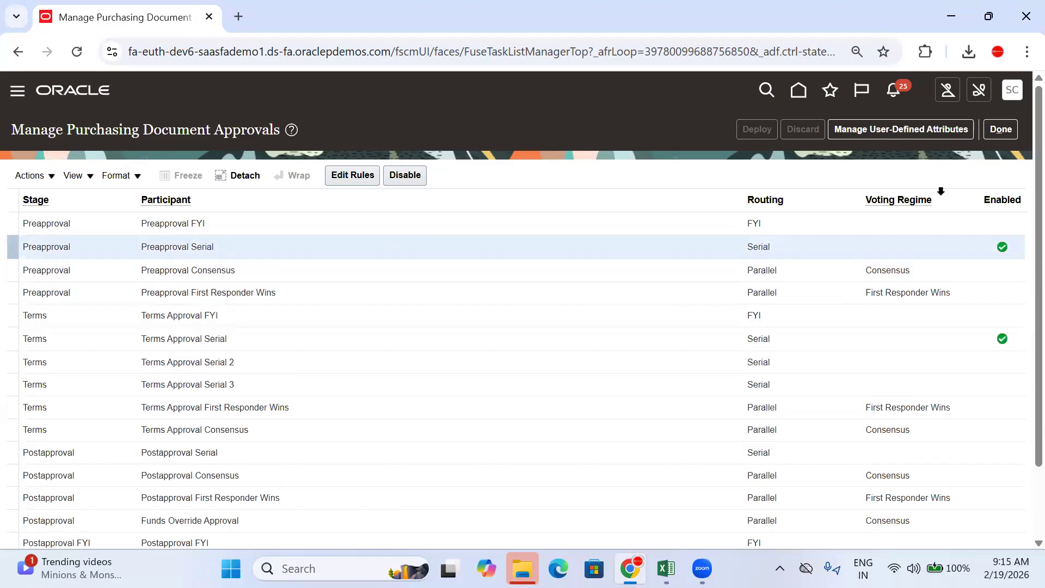
left_click(999, 131)
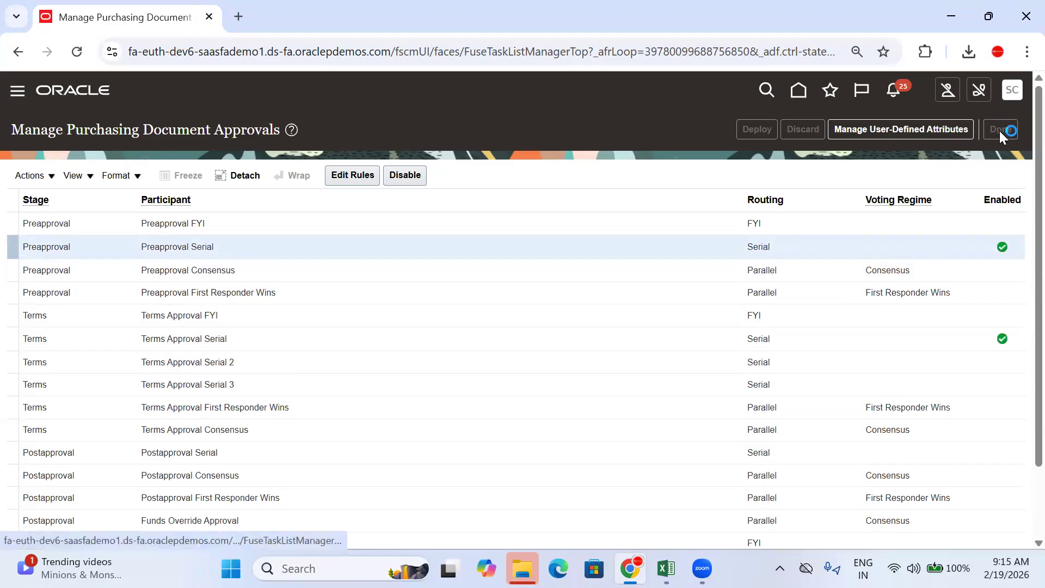
Step: Go from Home via the Procurement Purchase Orders tile to Tasks > Manage Orders
left_click(797, 94)
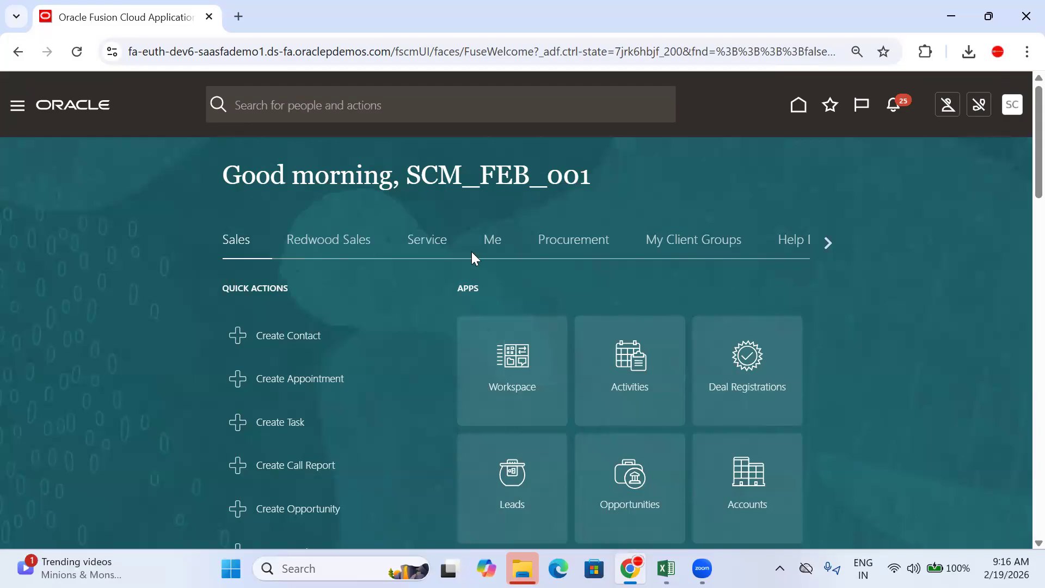
left_click(587, 241)
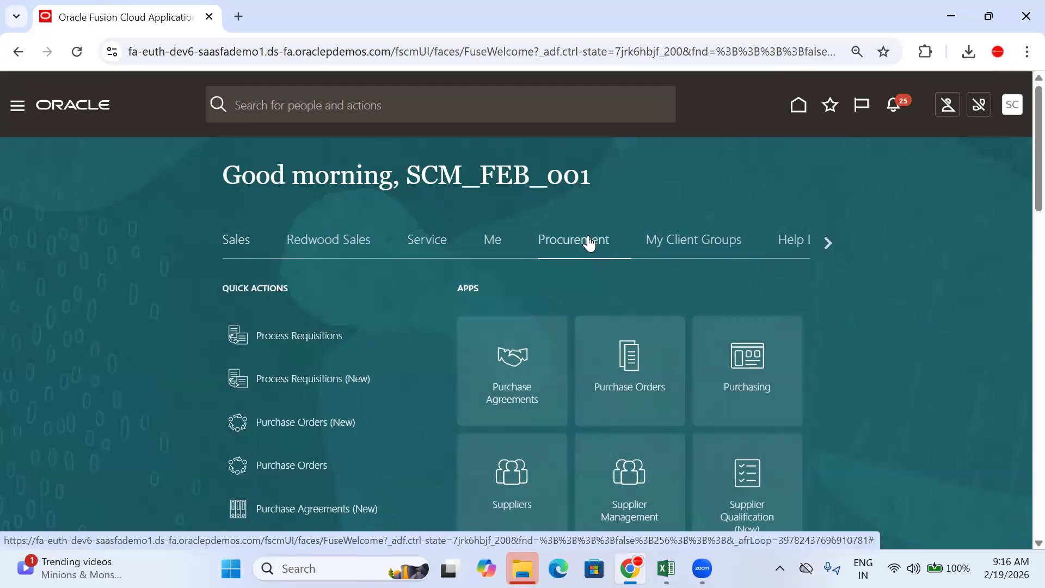
scroll(588, 241, "down", 3)
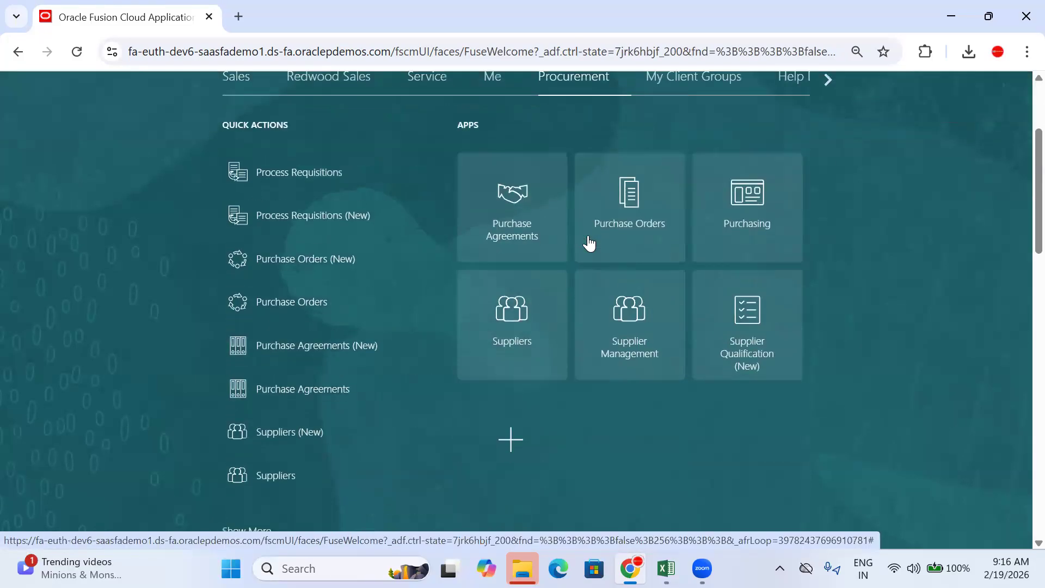
left_click(635, 219)
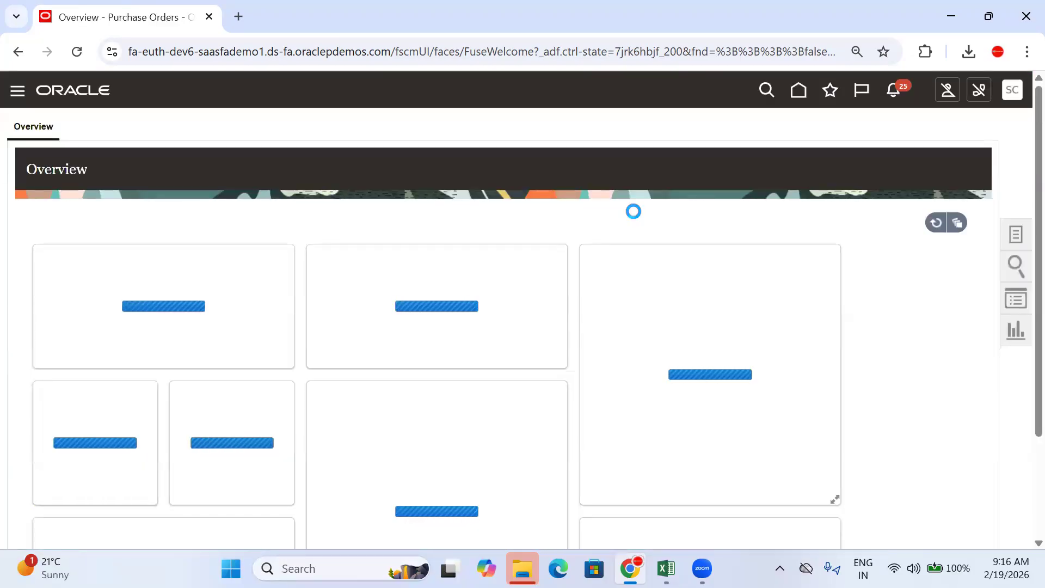
scroll(762, 291, "down", 3)
scroll(1016, 308, "up", 3)
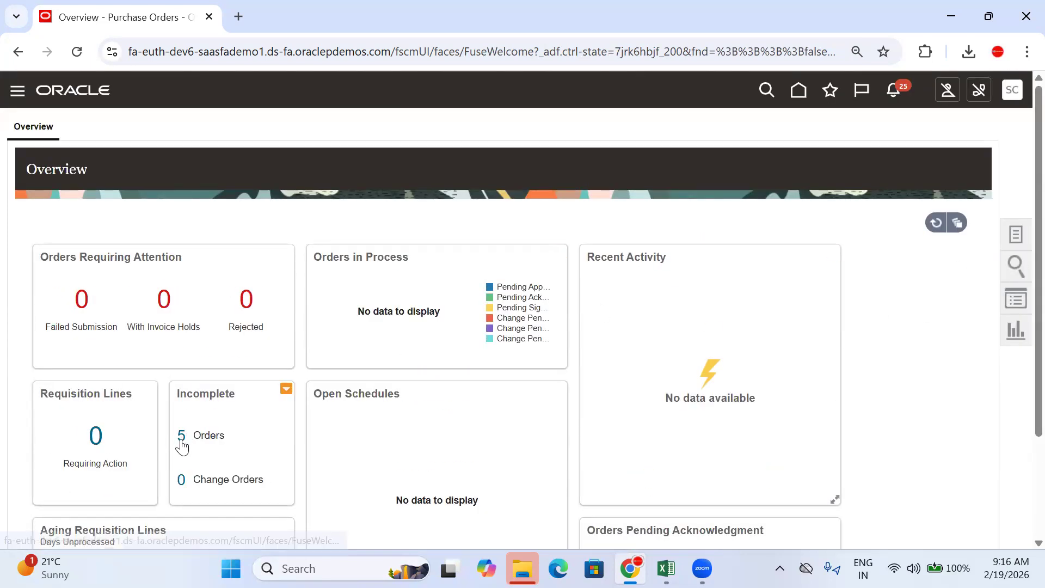
left_click(1016, 235)
left_click(910, 212)
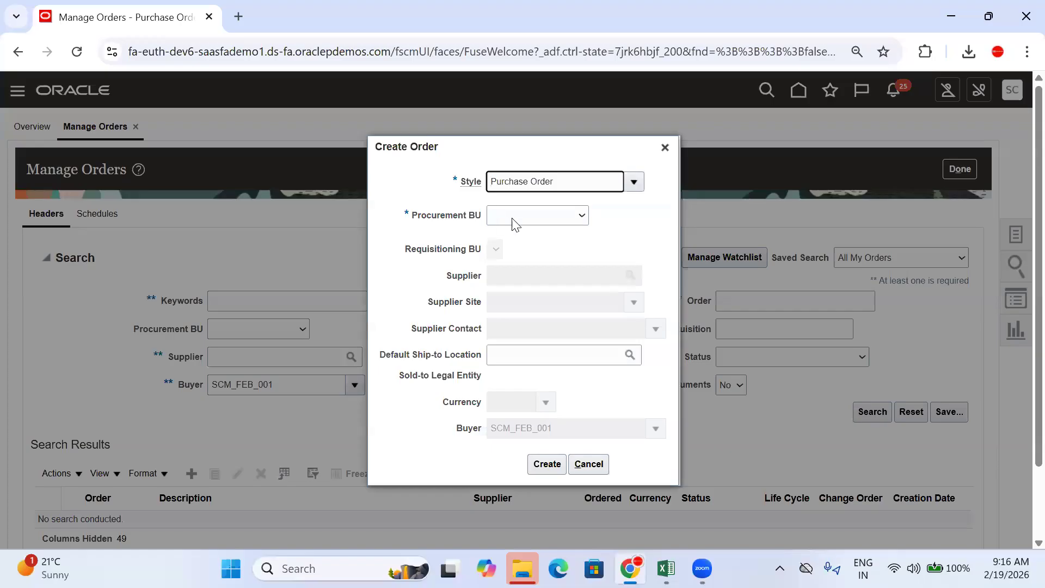
Step: Create an order for TATA Motors HYD BU, TATA Automobiles Supplier, ship-to Tata Motors Ltd (corporate Office), INR
left_click(527, 216)
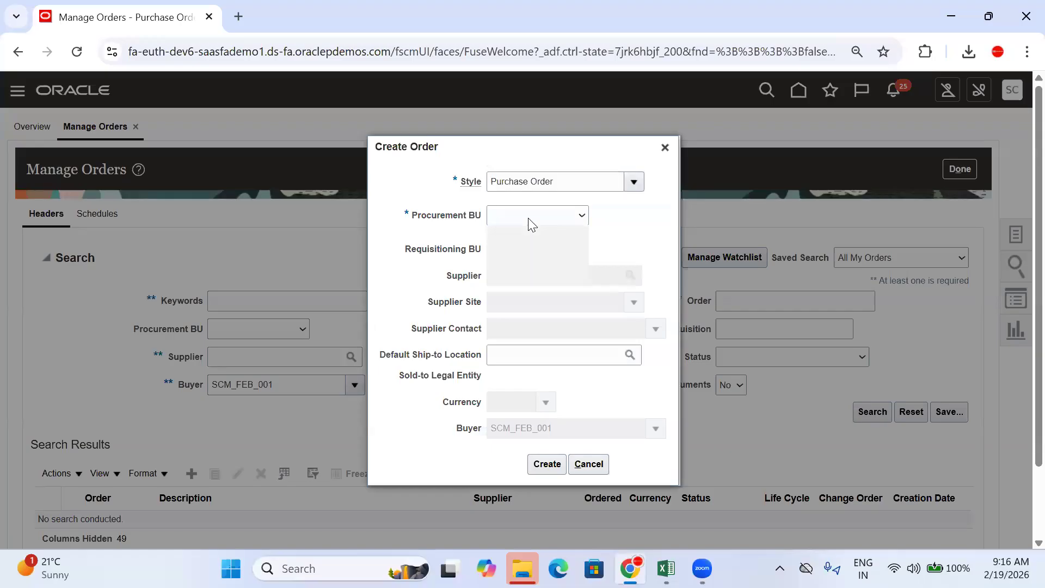
left_click(533, 274)
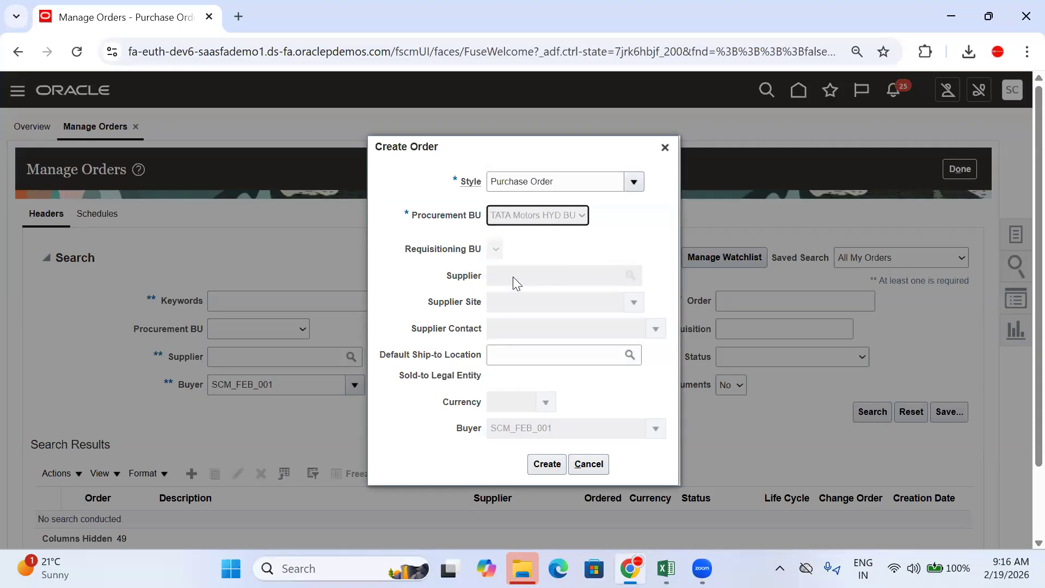
left_click(525, 273)
type("TATA")
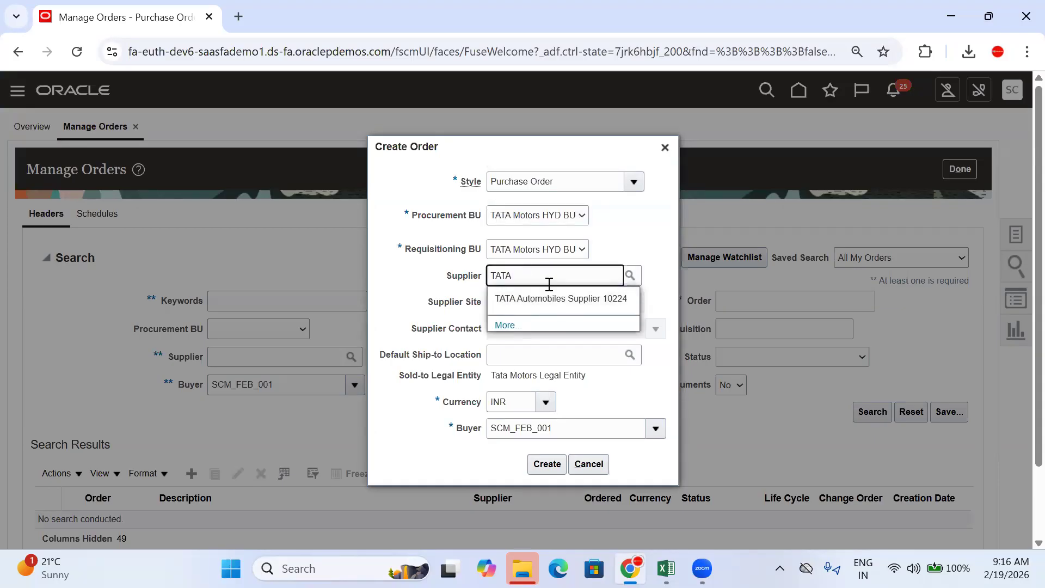
left_click(550, 298)
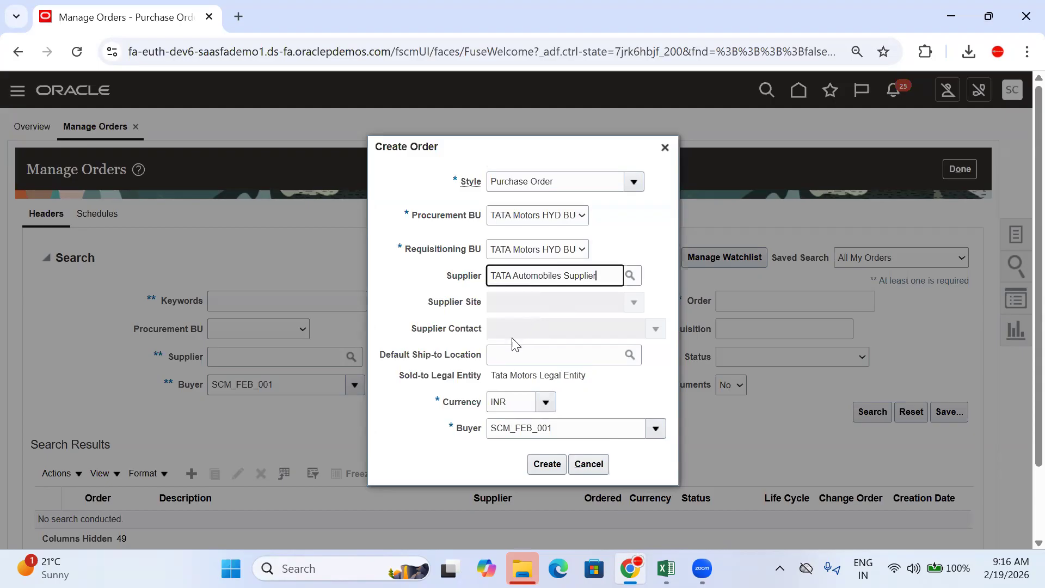
left_click(517, 357)
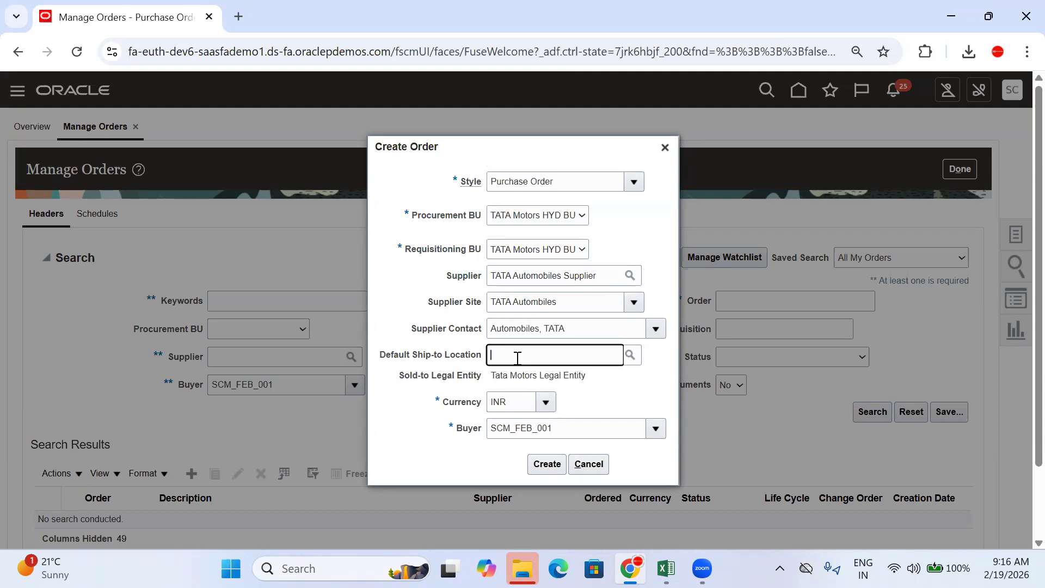
type("TATA M")
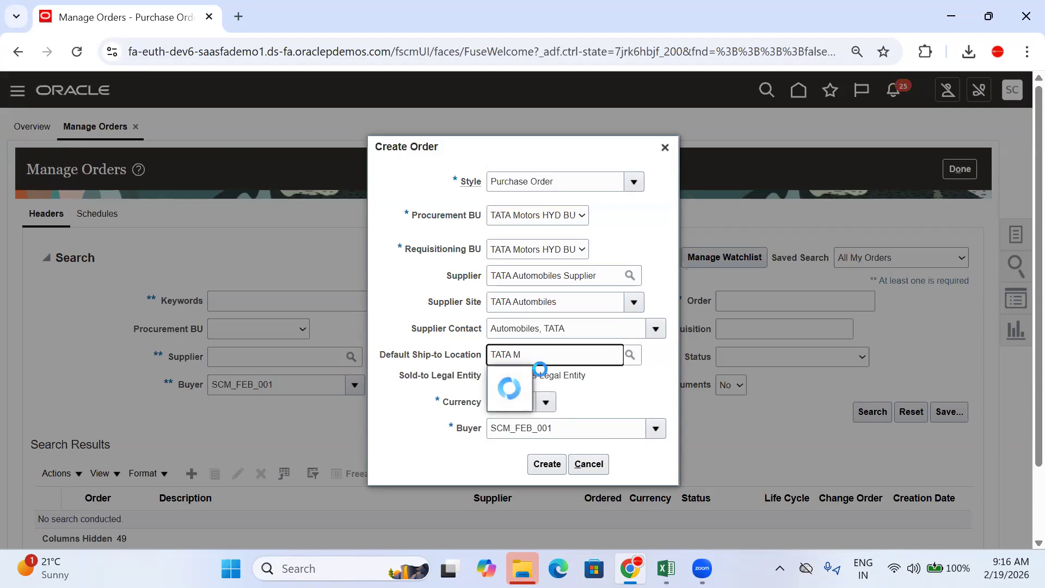
left_click(552, 401)
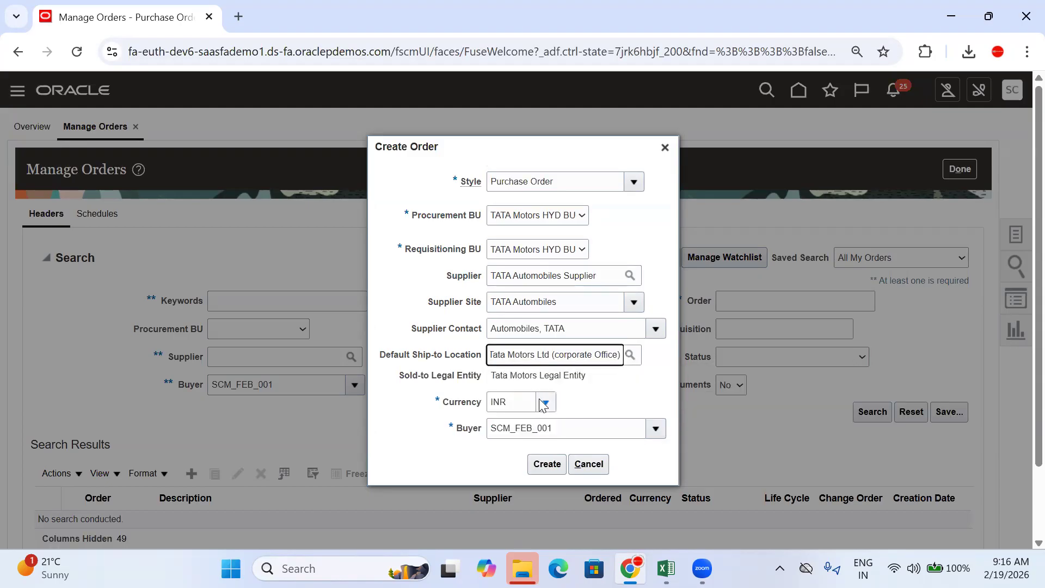
left_click_drag(517, 404, 456, 406)
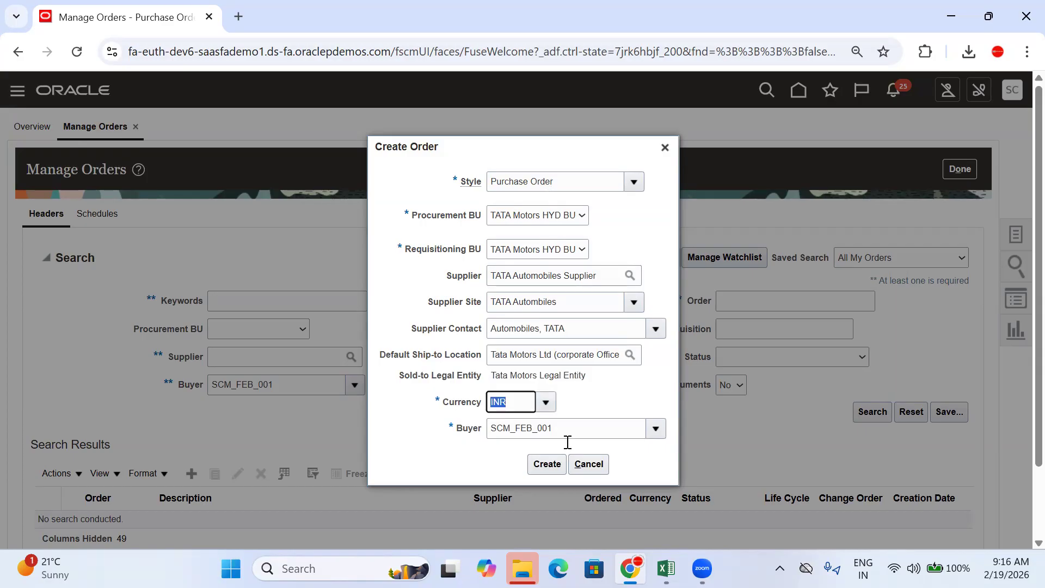
left_click(547, 463)
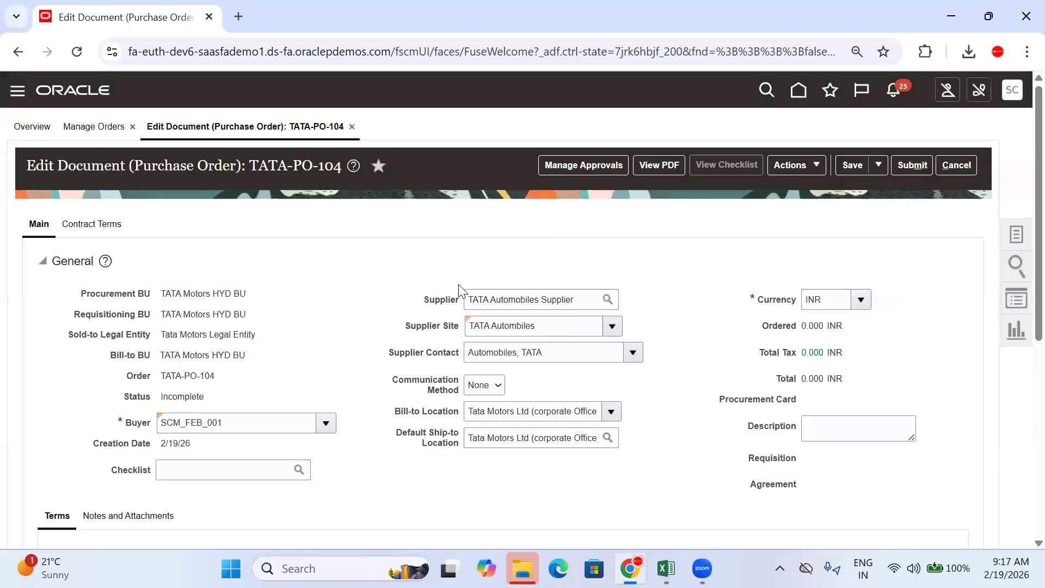
Step: Add a Goods line 1 with the item Tata Punch
scroll(552, 268, "down", 7)
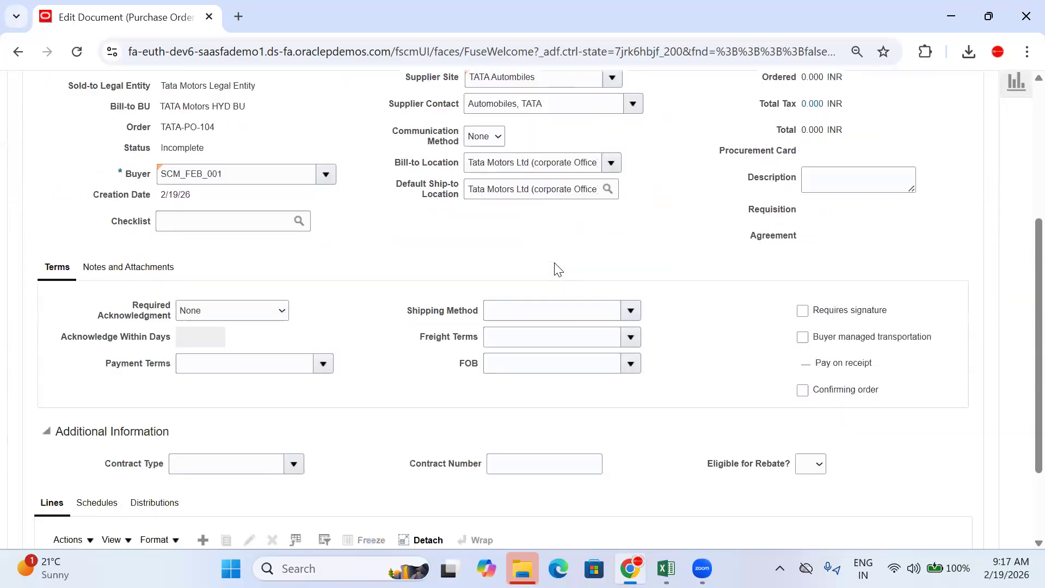
left_click(203, 426)
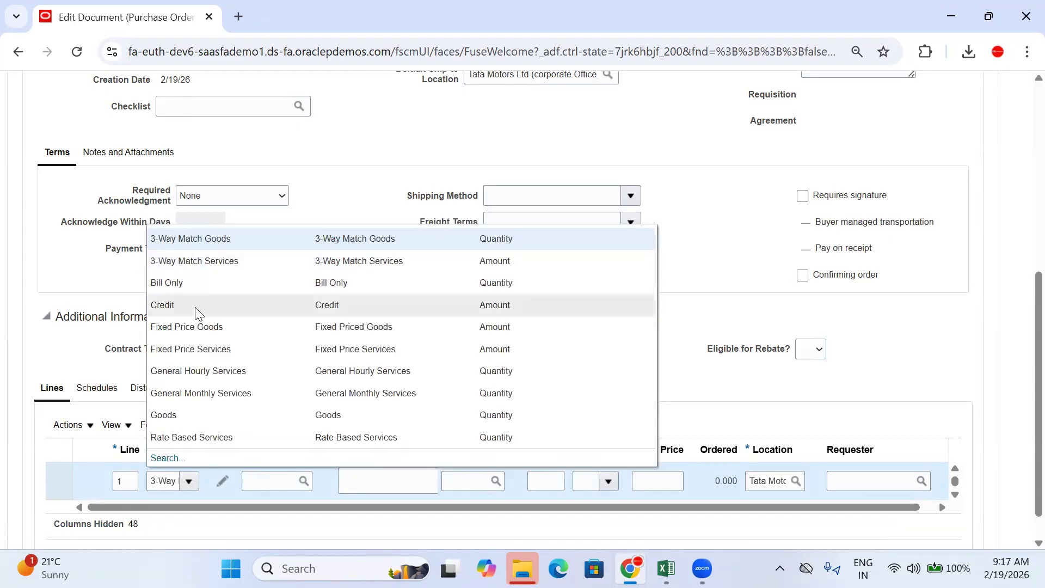
left_click(186, 420)
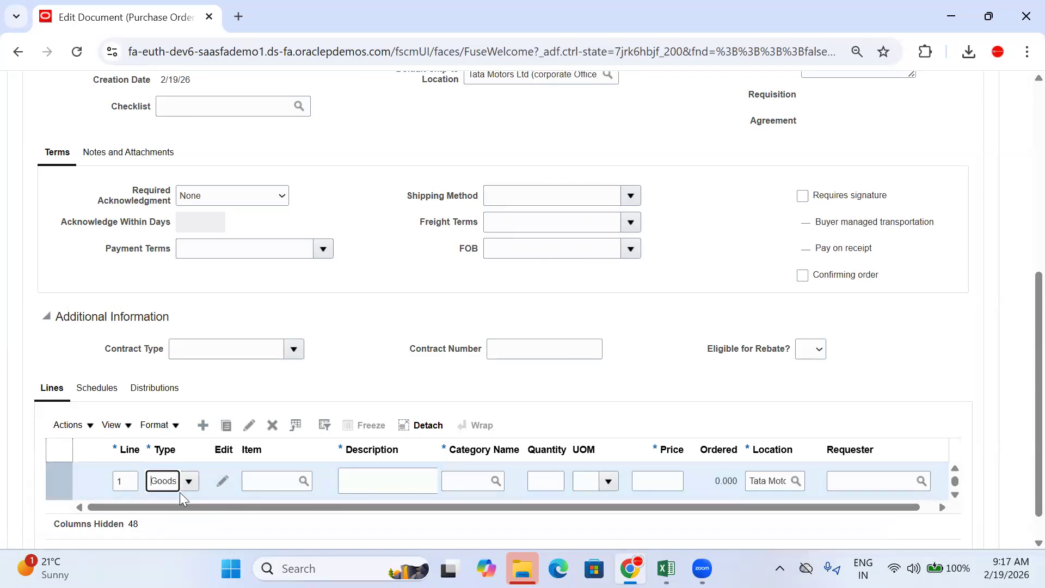
left_click(275, 481)
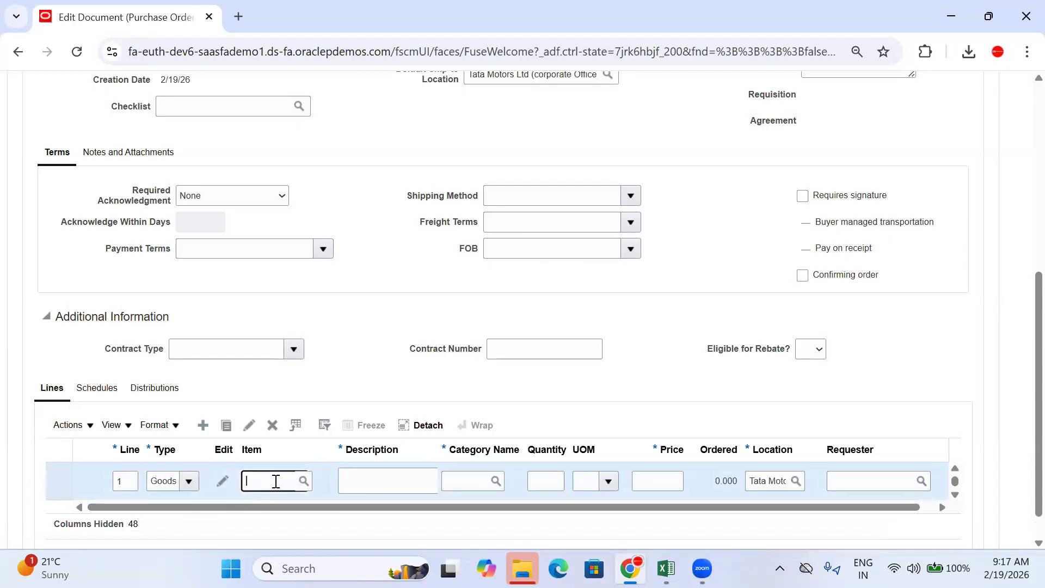
type("TATA PU")
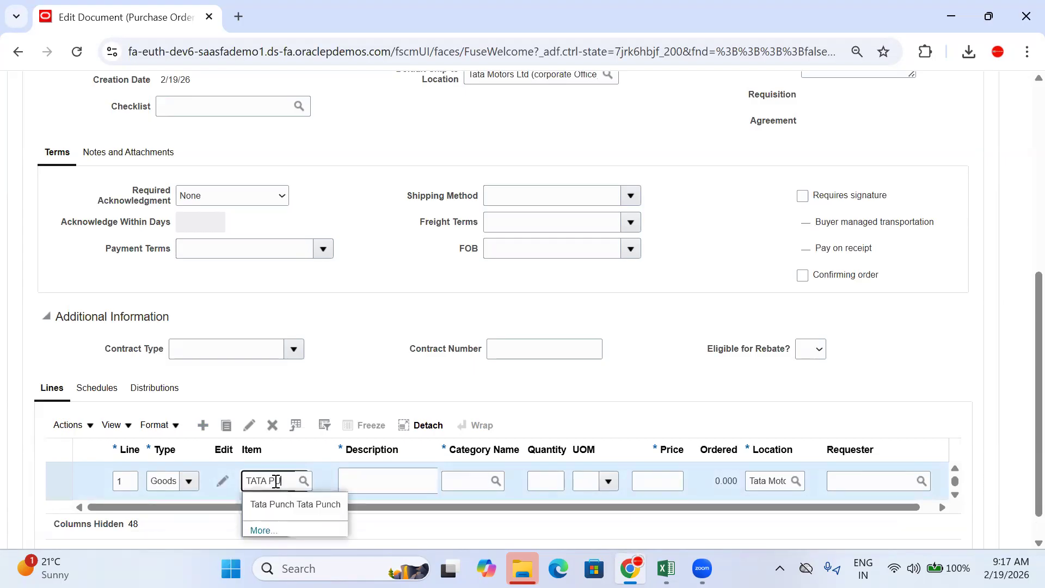
left_click(303, 503)
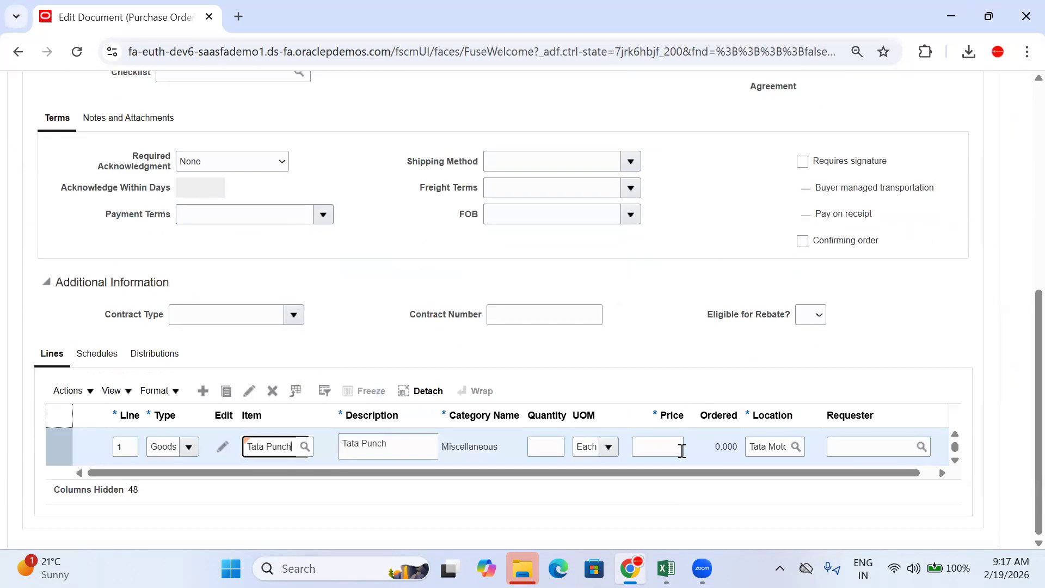
scroll(405, 418, "up", 8)
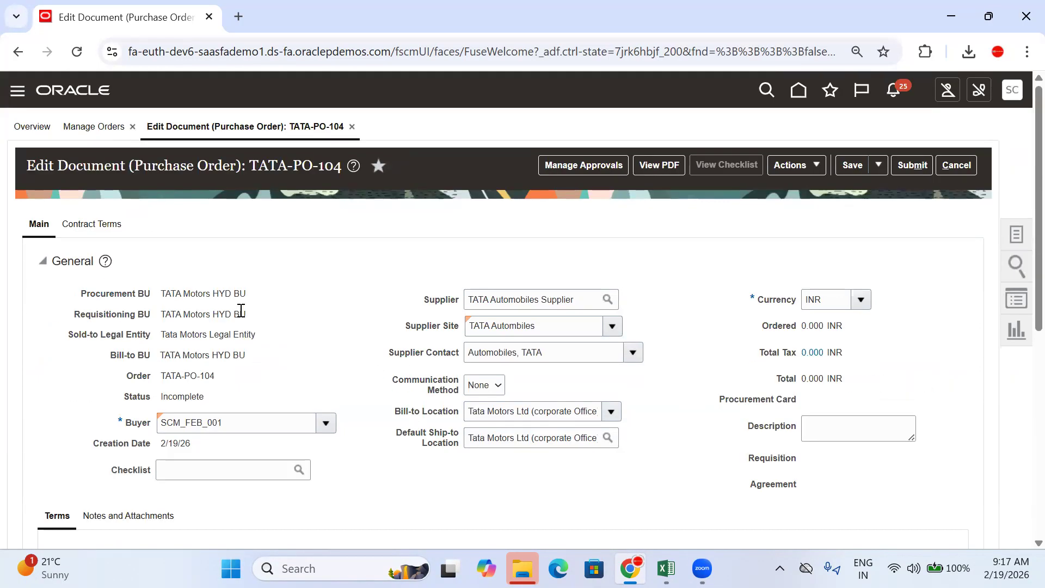
left_click_drag(248, 298, 155, 298)
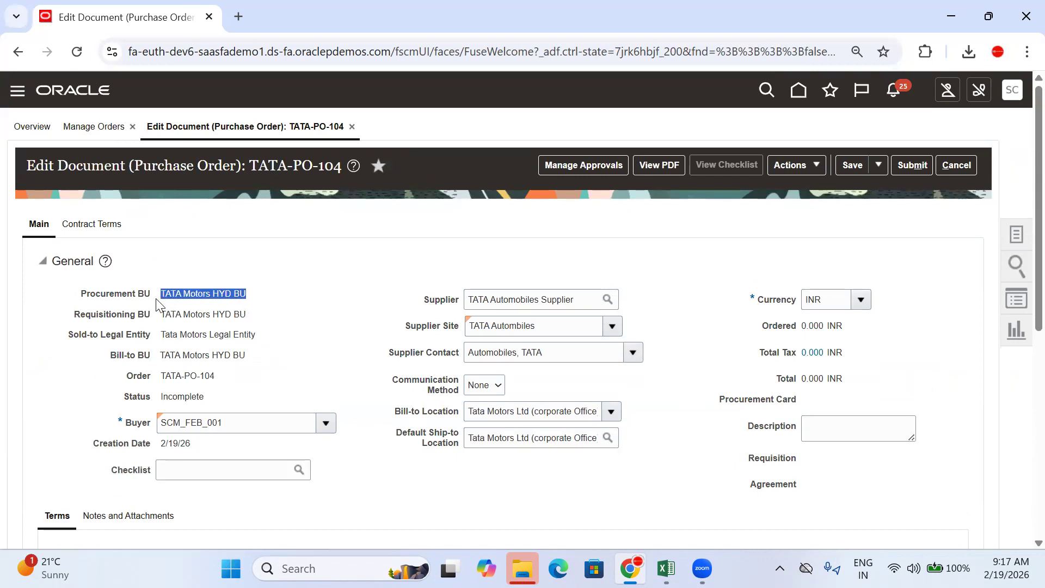
left_click(284, 298)
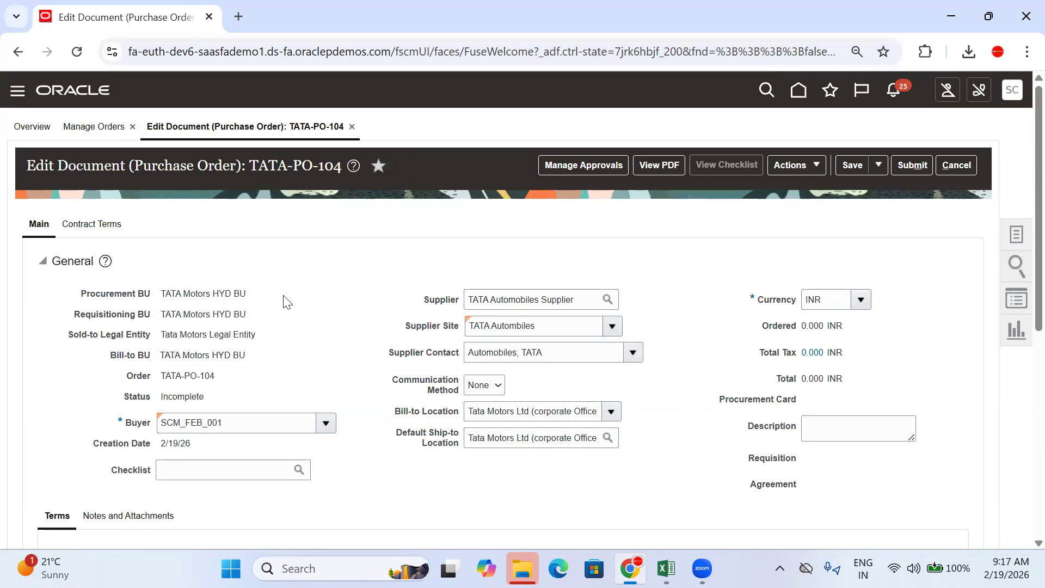
scroll(381, 316, "down", 7)
Step: Enter quantity 10 and price 4000 on line 1
left_click(550, 454)
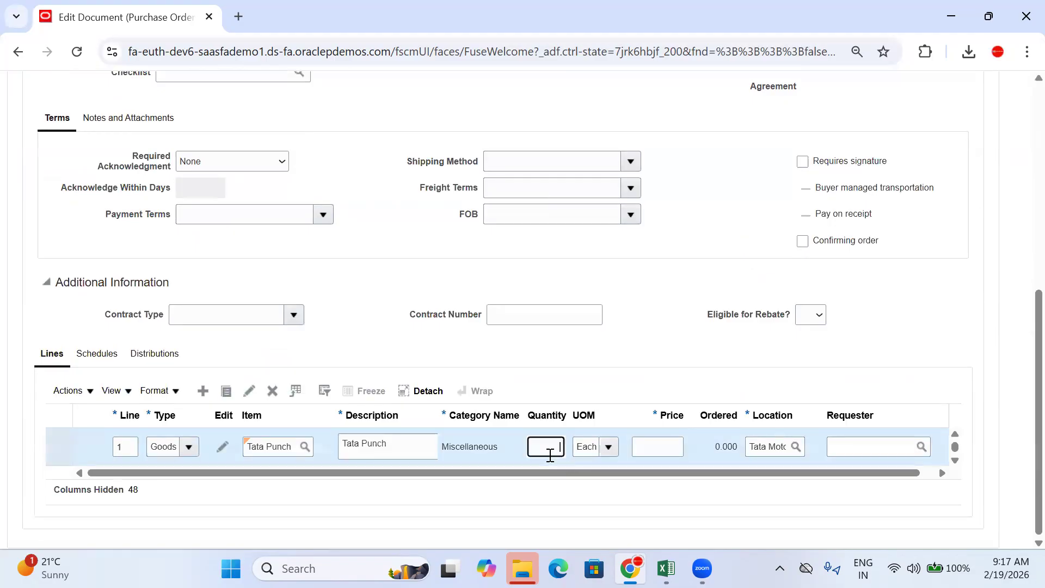
type("10")
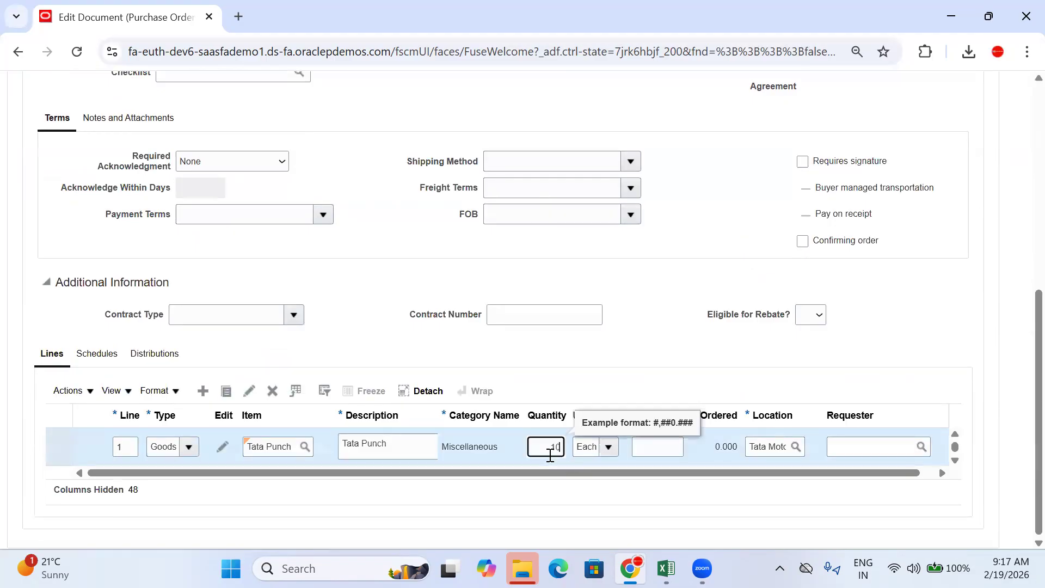
left_click(635, 353)
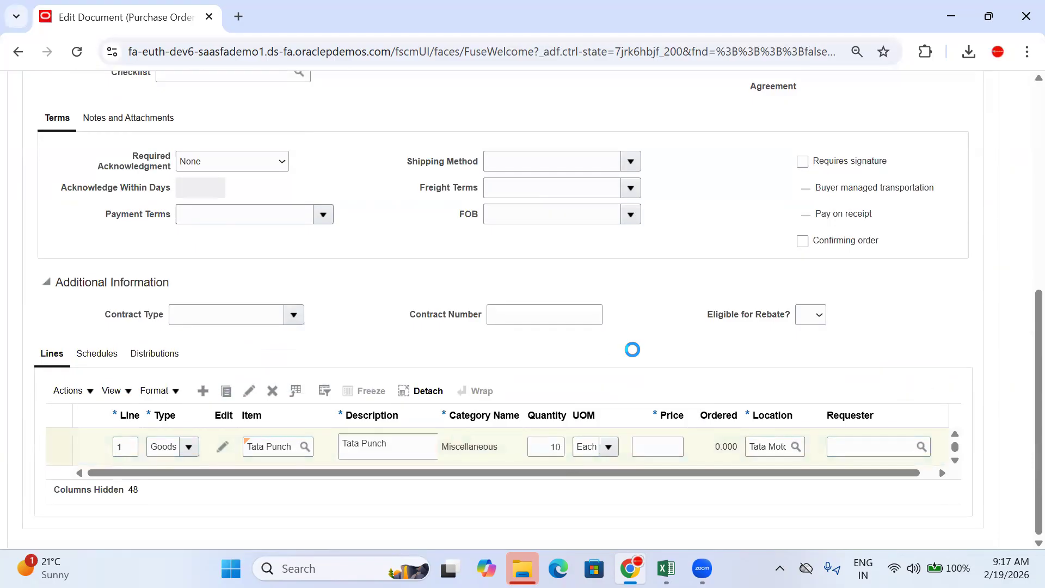
left_click(661, 455)
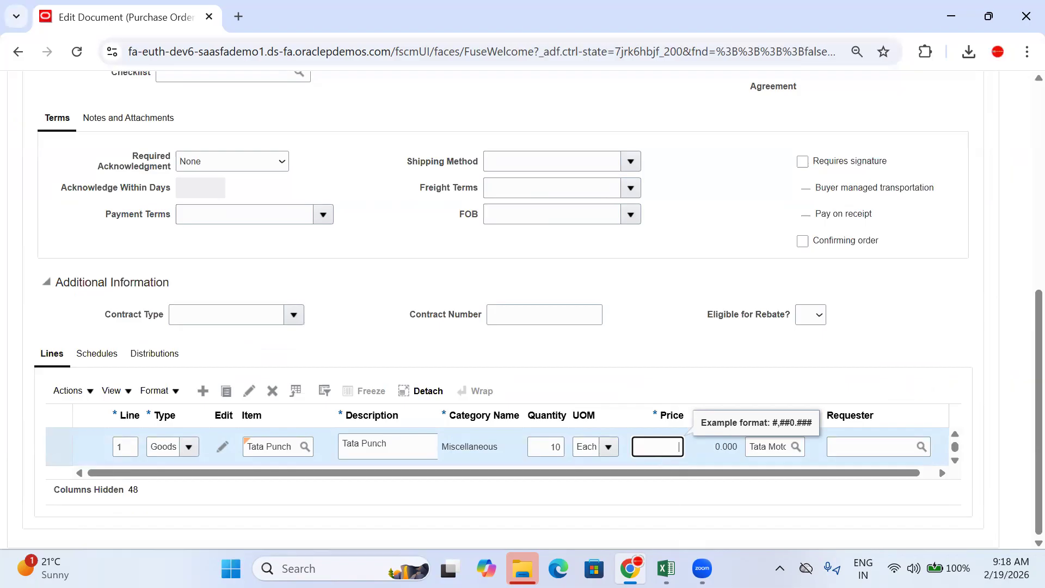
type("4000")
left_click(668, 292)
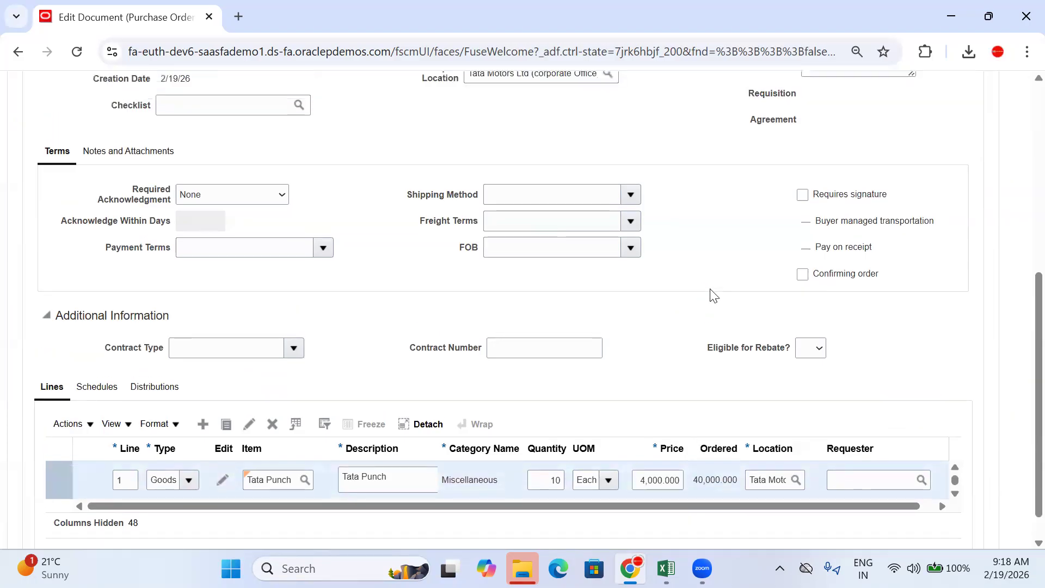
Step: Check the ordered total and correct line 1's price to 300
scroll(696, 454, "up", 7)
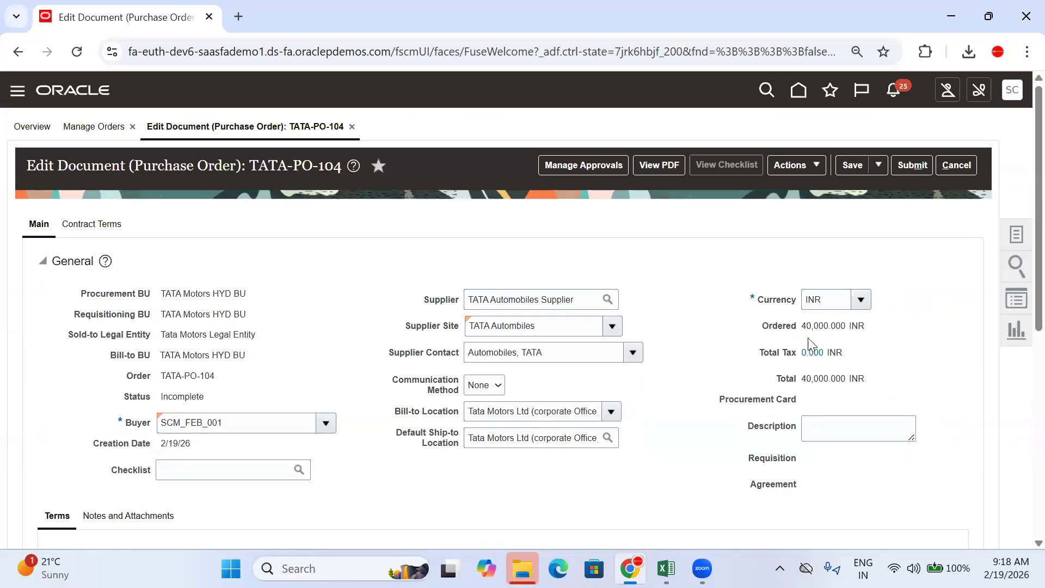
left_click_drag(869, 327, 685, 339)
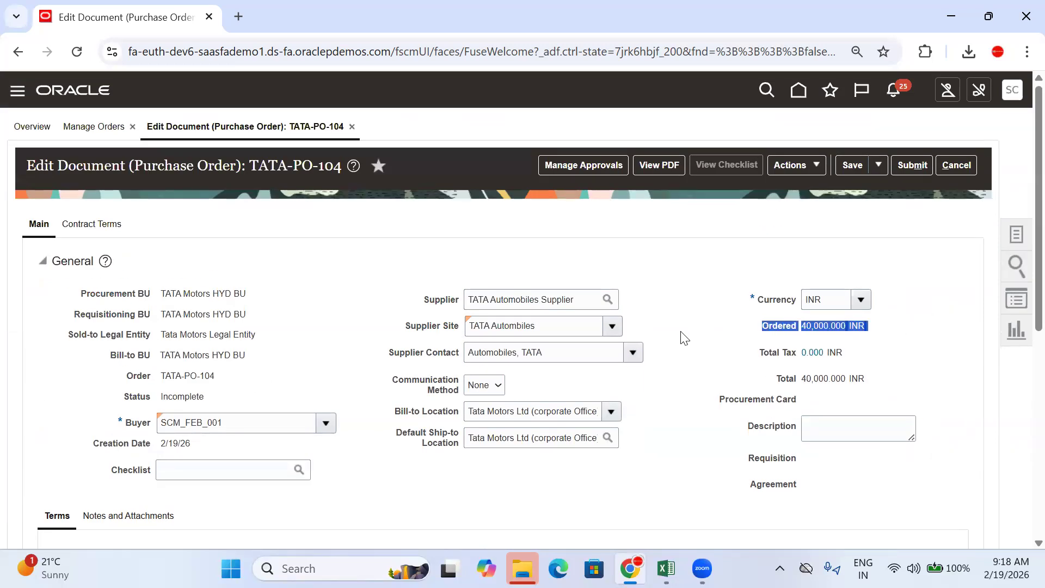
left_click(683, 338)
scroll(680, 338, "down", 7)
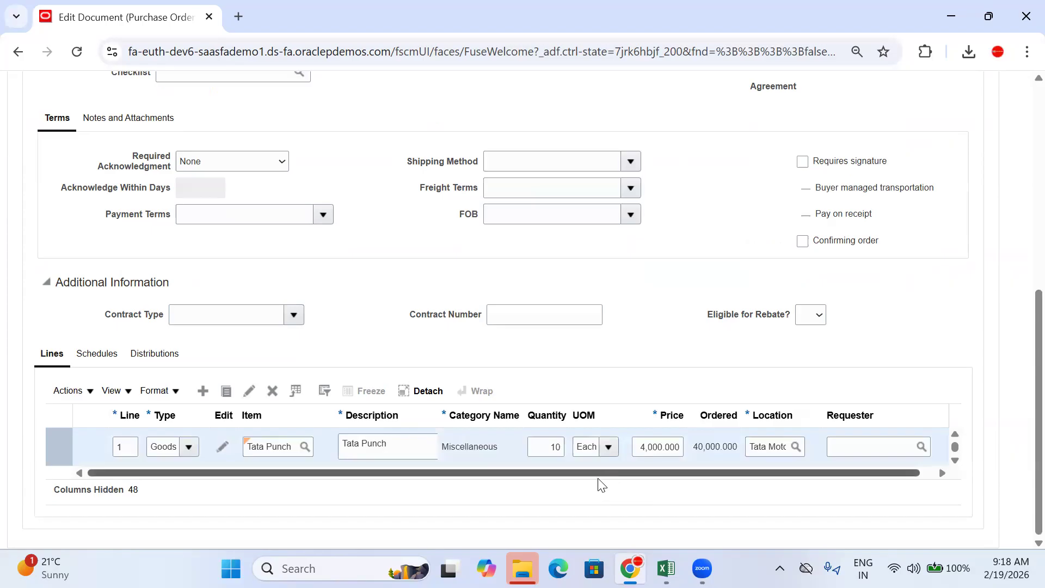
left_click(662, 446)
key("BackSpace")
key("BackSpace")
key("BackSpace")
key("BackSpace")
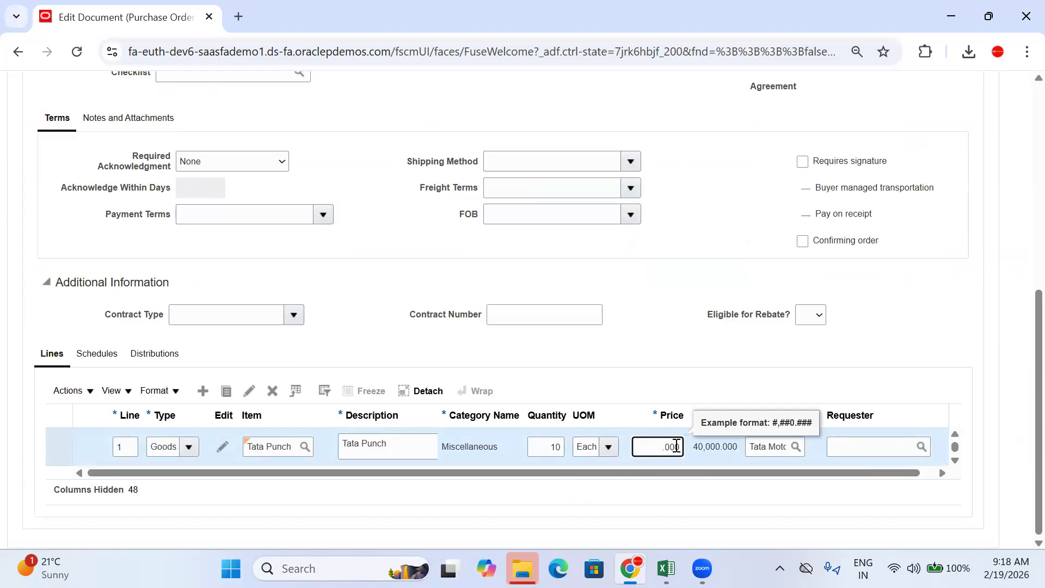
type("00")
left_click(623, 311)
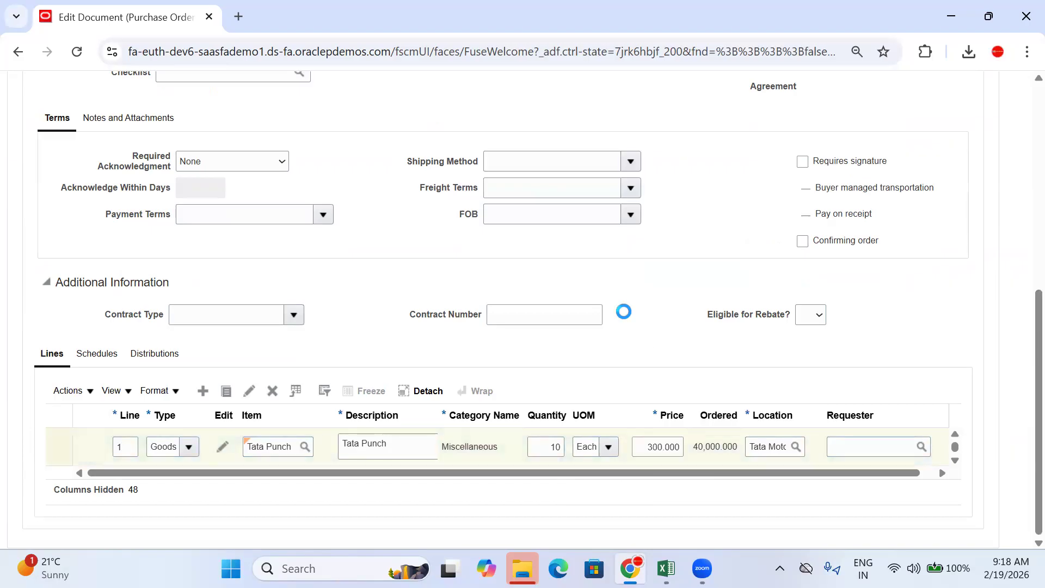
scroll(744, 348, "up", 8)
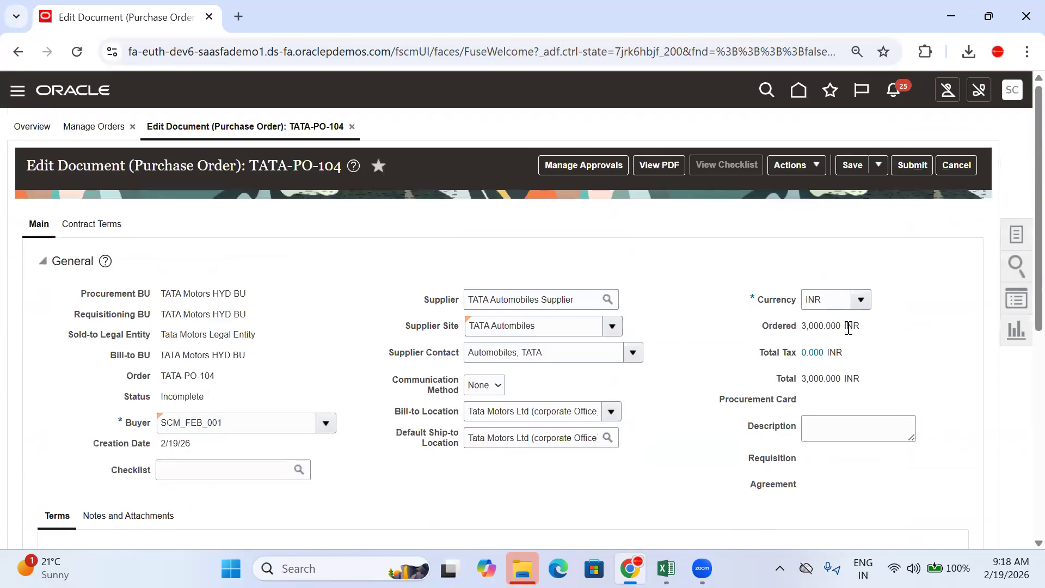
scroll(705, 392, "down", 7)
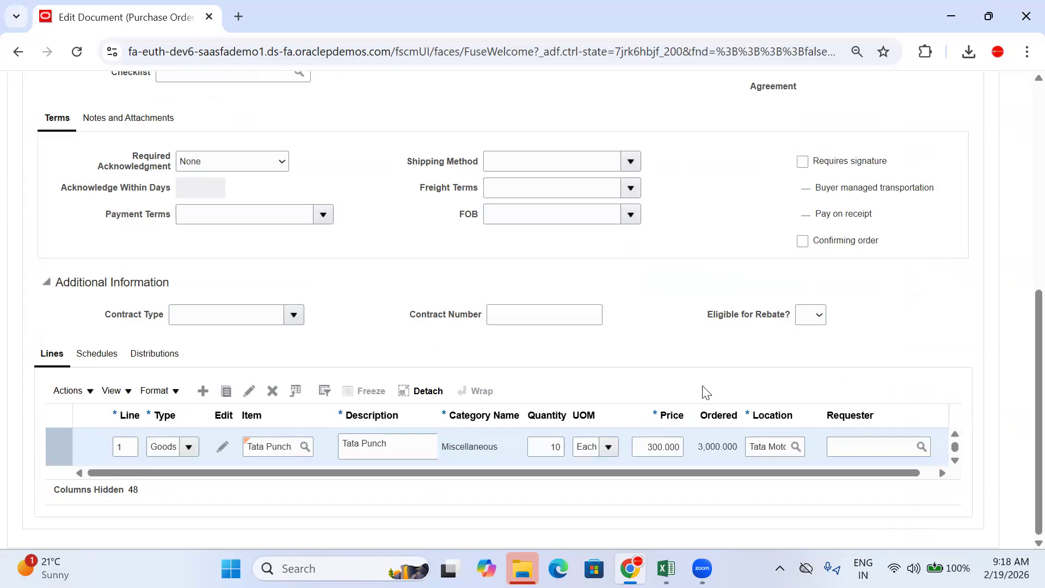
left_click(673, 446)
key("BackSpace")
key("BackSpace")
left_click(677, 342)
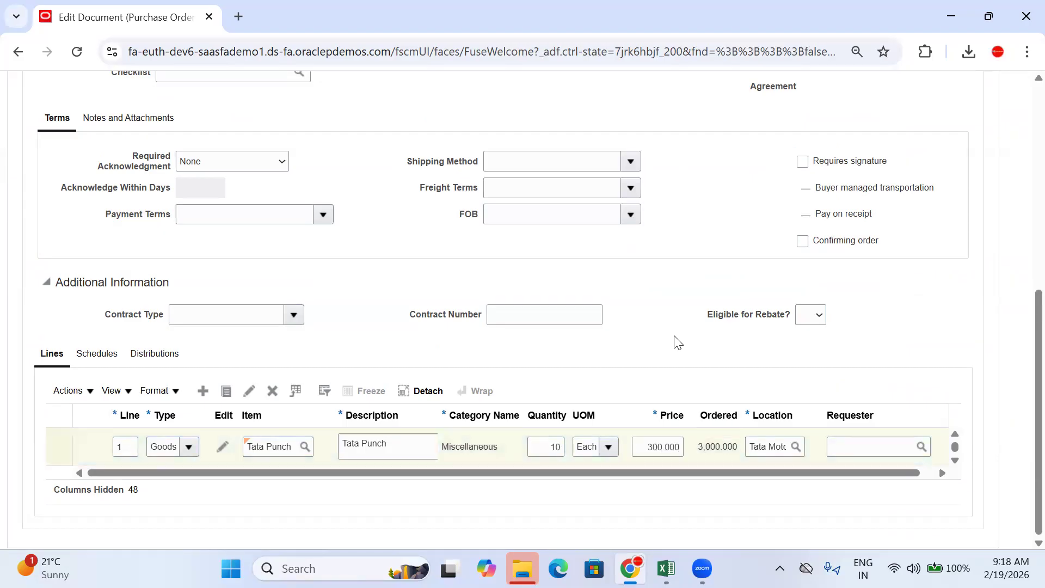
Step: In Schedules, pick 19 February as requested and 20 February as promised delivery date
left_click(91, 356)
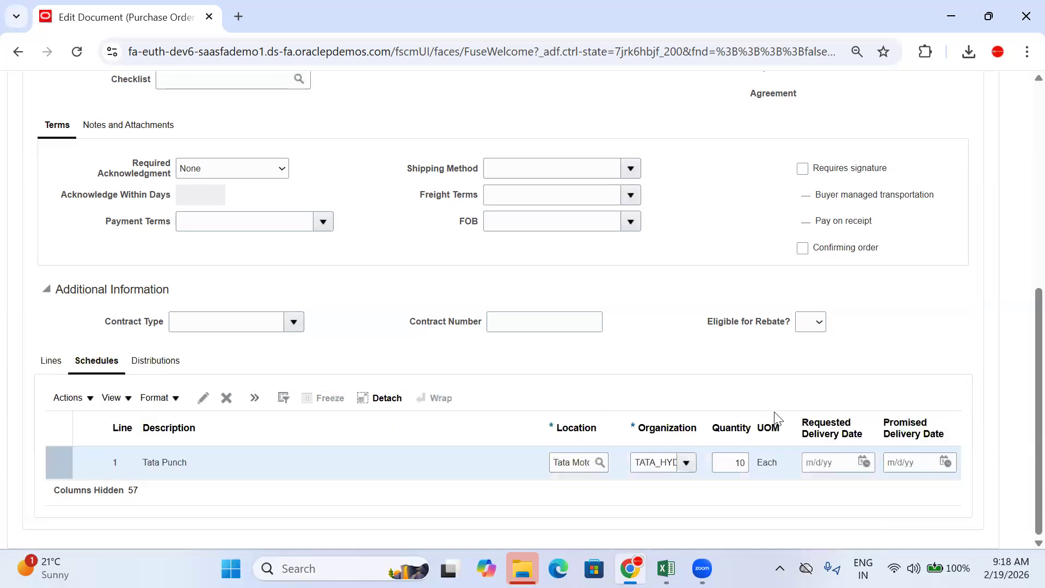
left_click(867, 459)
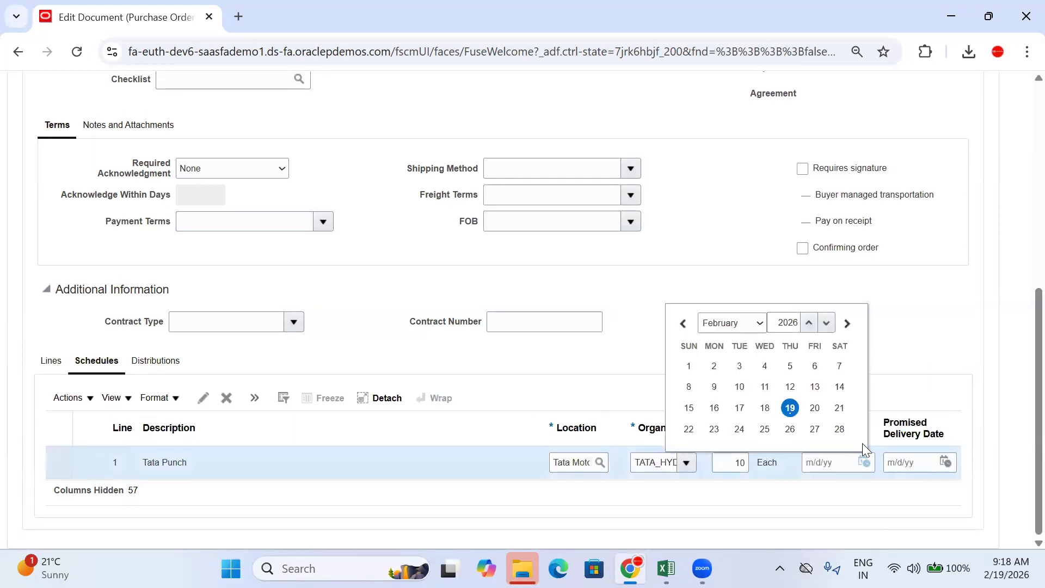
left_click(791, 407)
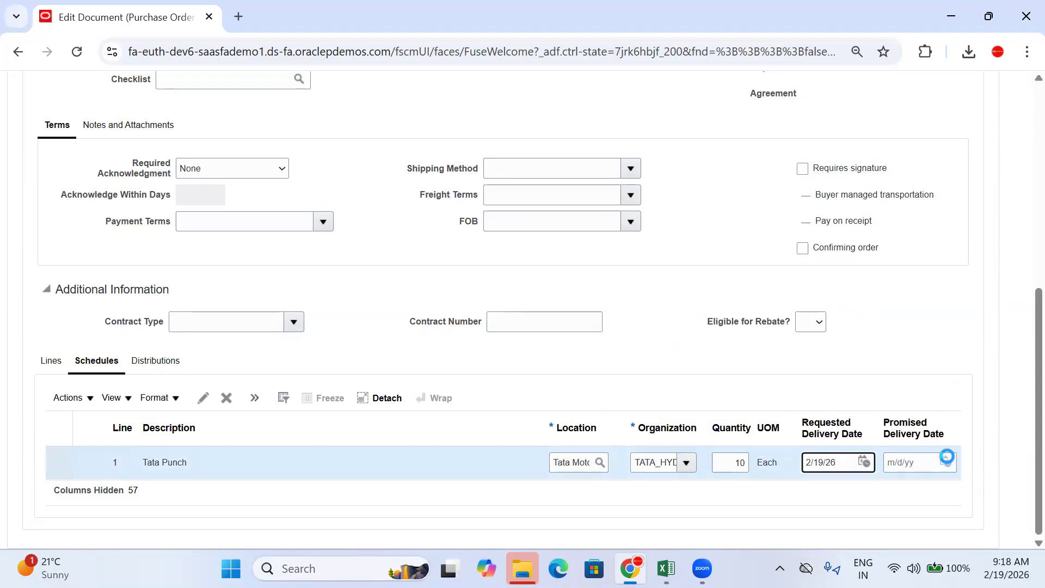
left_click(946, 461)
left_click(897, 408)
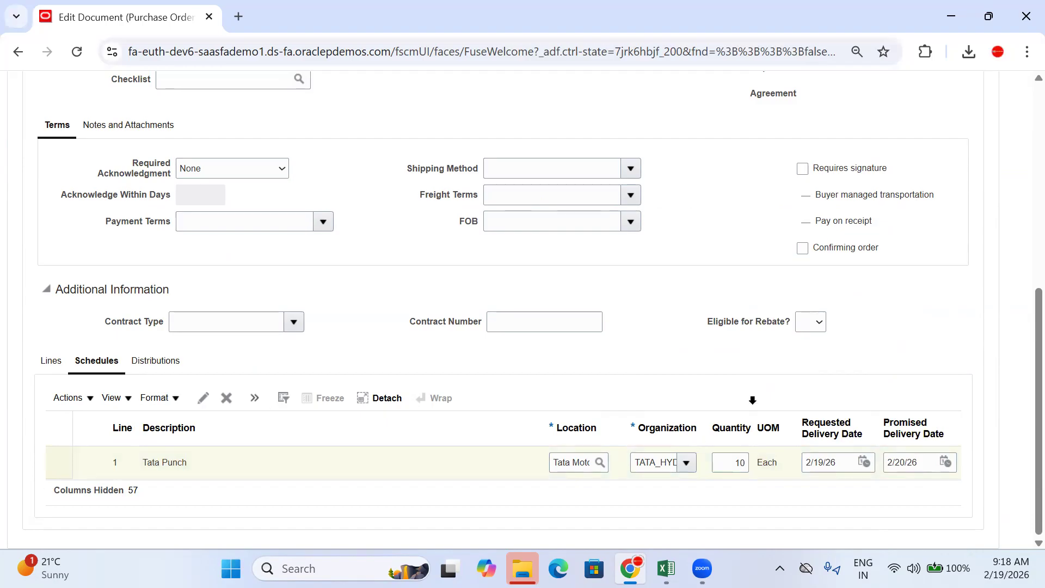
scroll(751, 399, "up", 7)
Step: Run Actions > Validate on TATA-PO-104 and acknowledge the no-errors-or-warnings confirmation
left_click(816, 164)
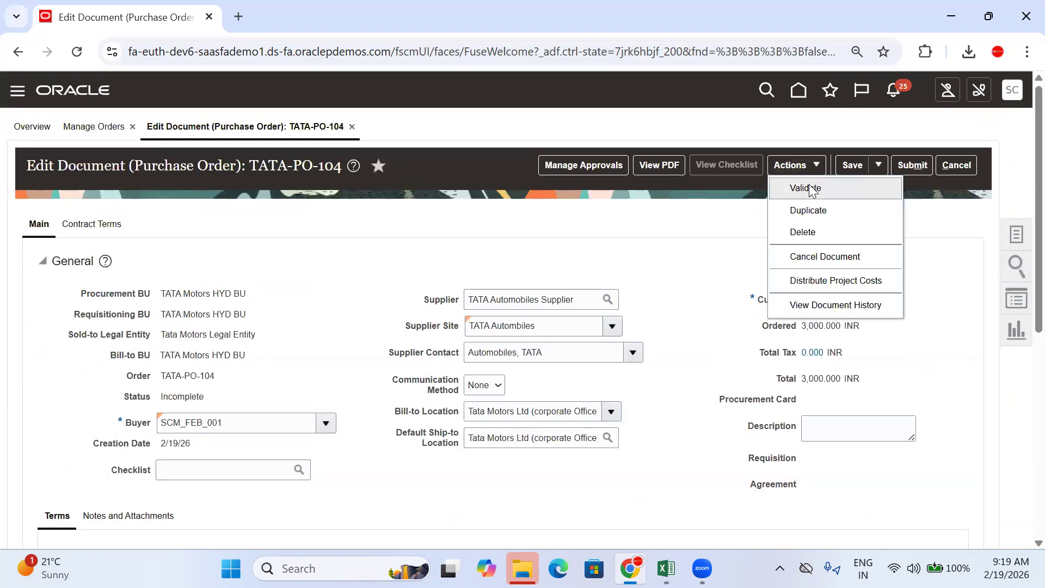
left_click(807, 186)
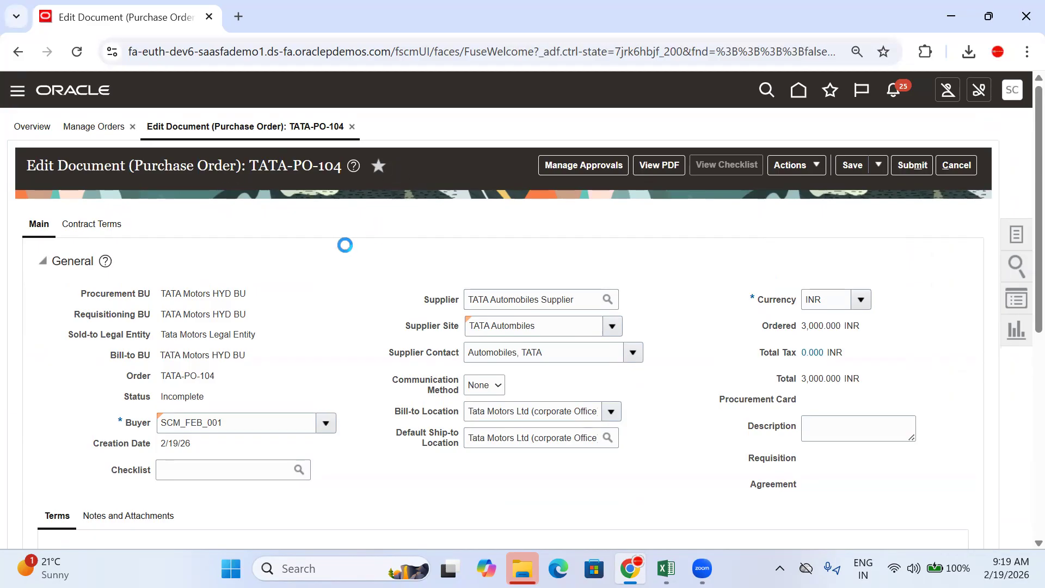
scroll(343, 244, "down", 7)
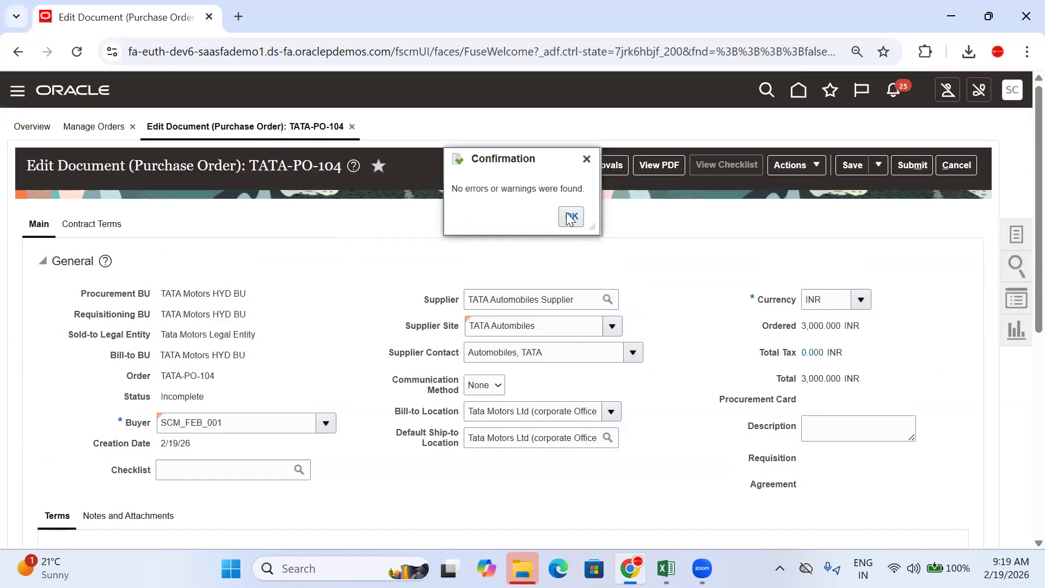
left_click(569, 218)
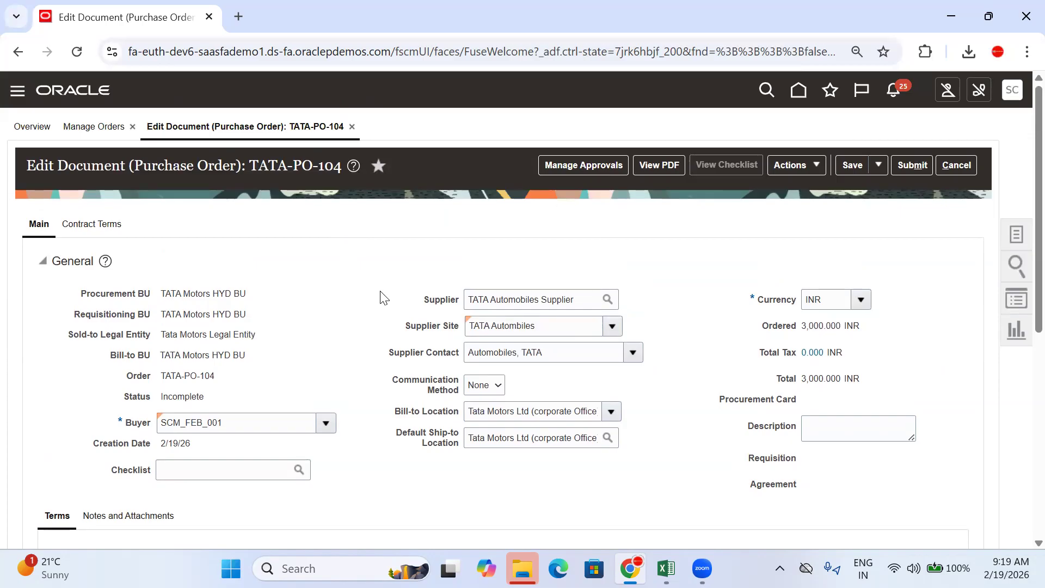
scroll(383, 298, "down", 6)
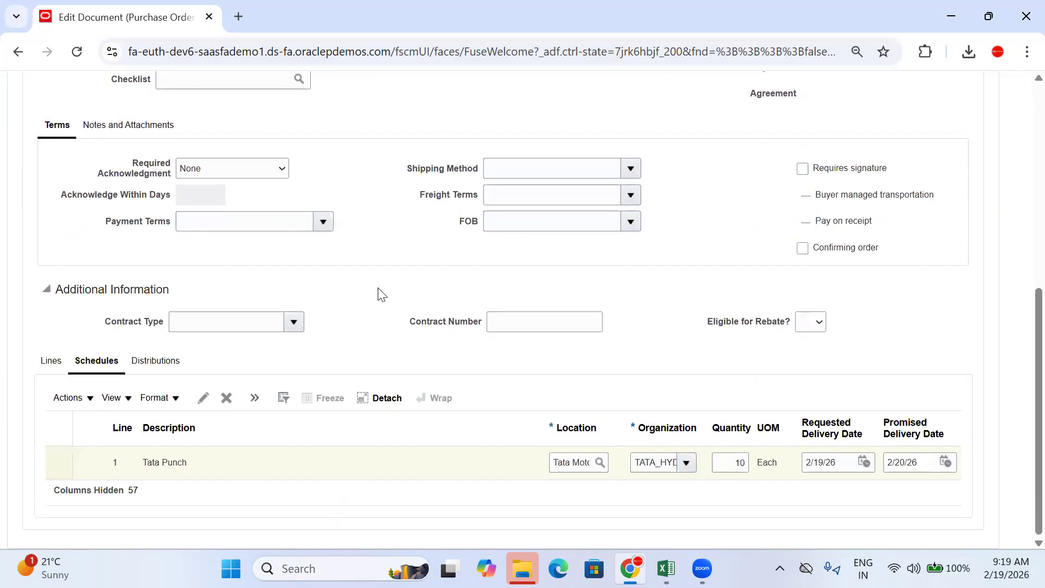
scroll(382, 295, "up", 6)
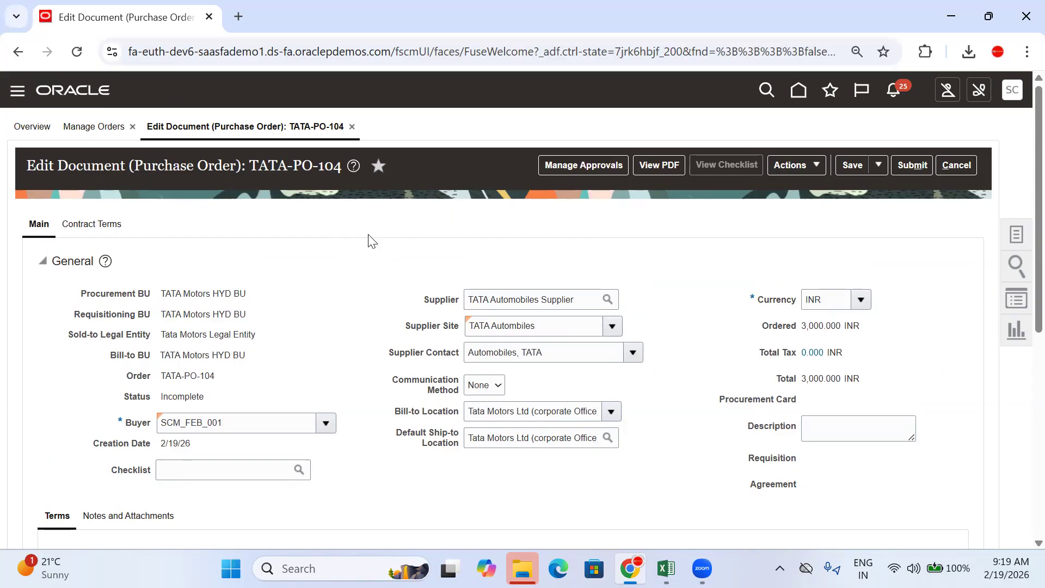
Step: Show line 1's Distributions and scroll across to the PO Charge, Accrual and Variance accounts
scroll(370, 239, "down", 6)
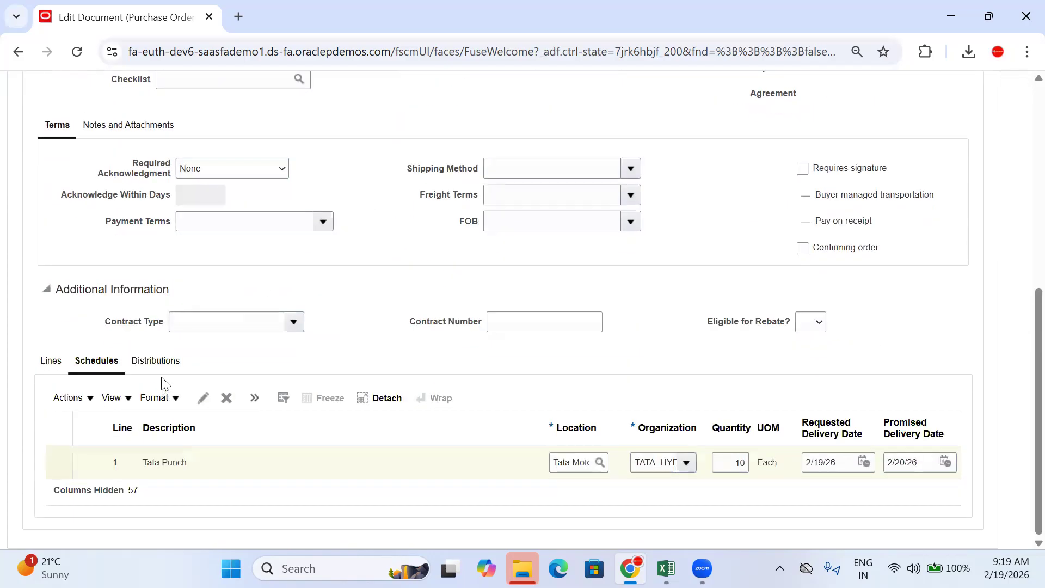
left_click(156, 364)
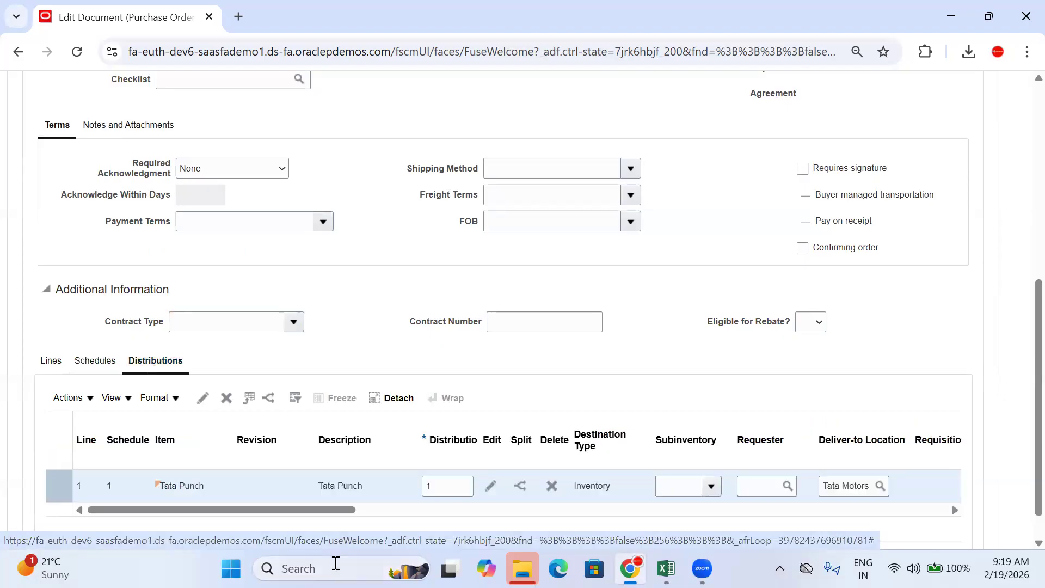
left_click_drag(327, 510, 673, 525)
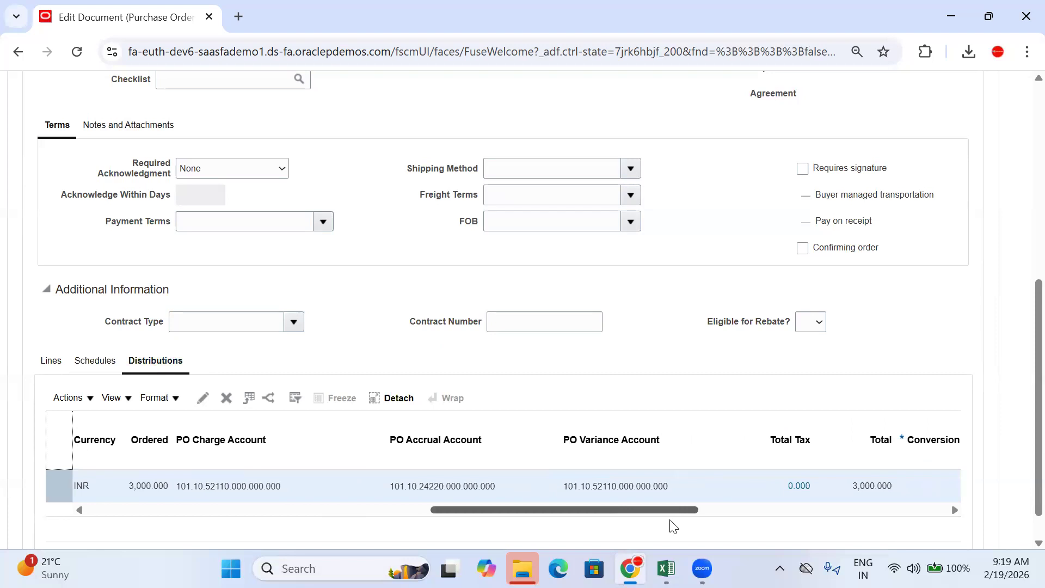
scroll(670, 522, "down", 1)
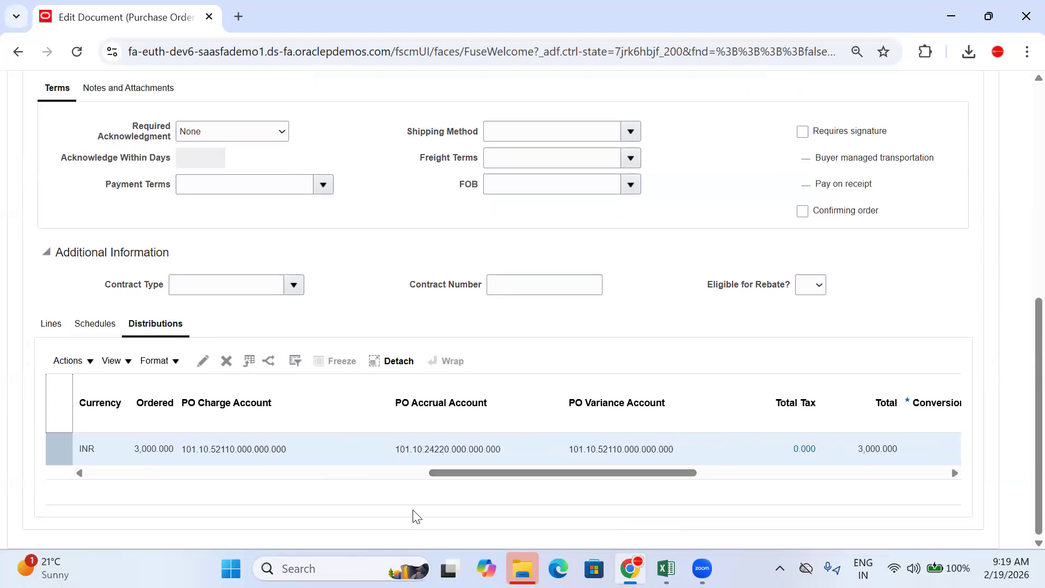
left_click_drag(497, 472, 459, 471)
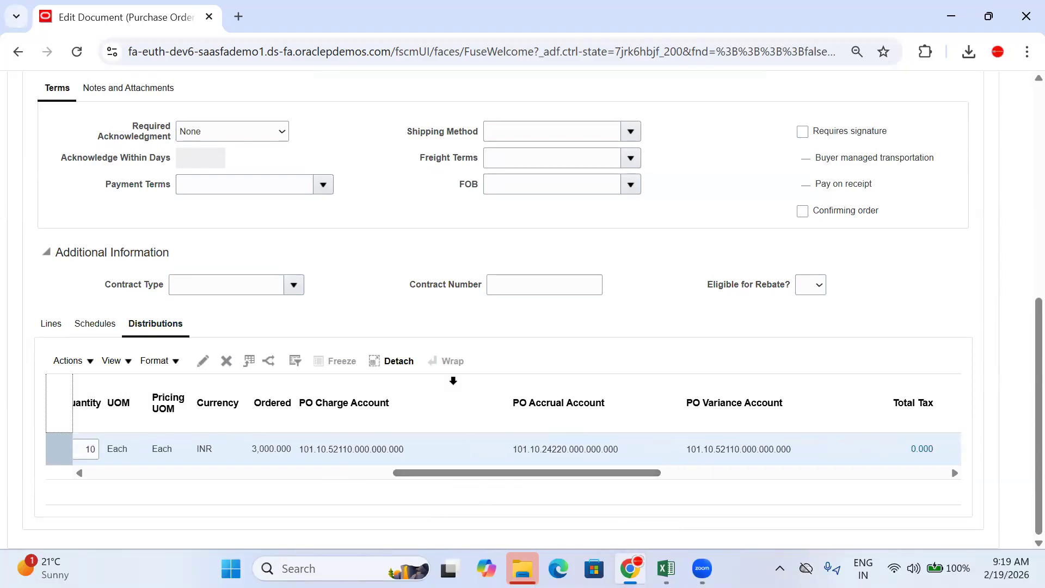
scroll(240, 355, "up", 8)
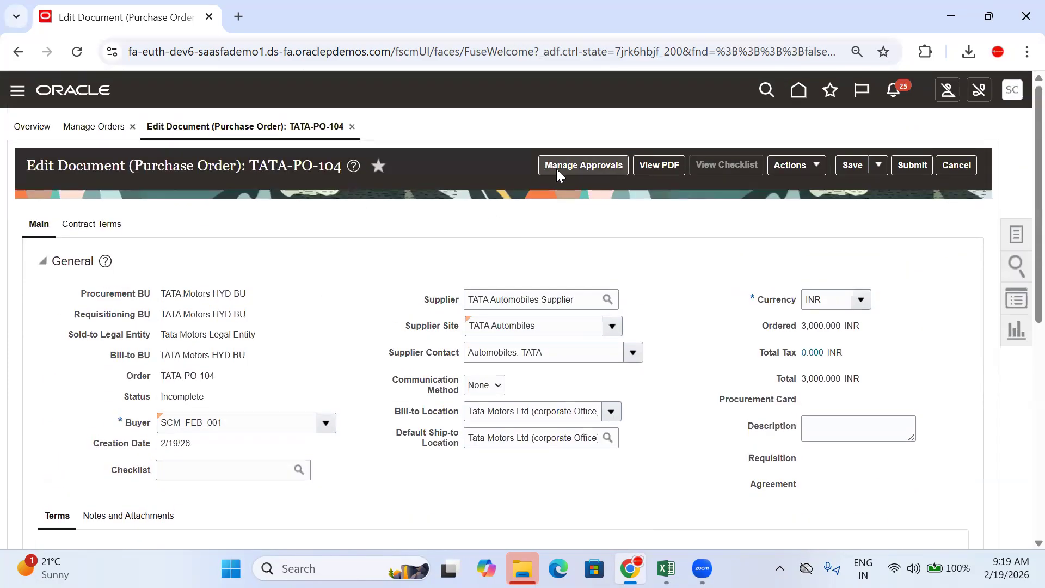
Step: Open Manage Approvals, dismiss the no-approver error, and cancel back to TATA-PO-104's edit page
left_click(574, 170)
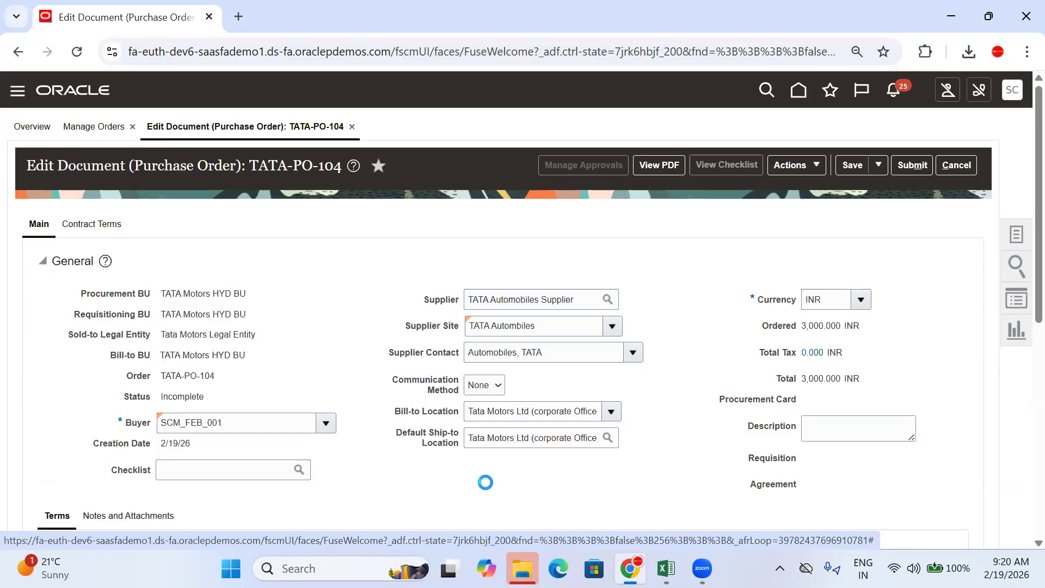
scroll(484, 482, "down", 8)
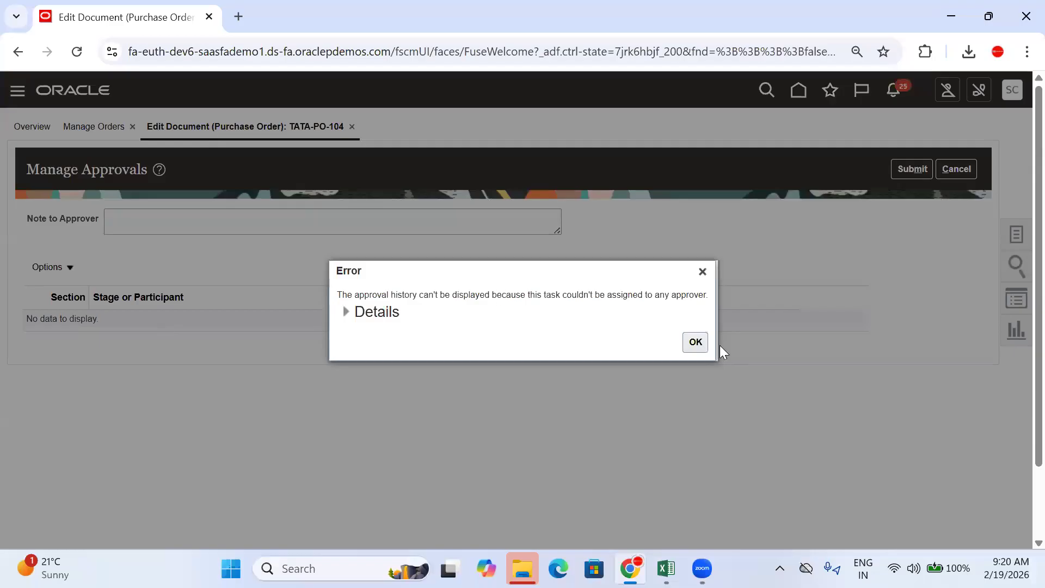
left_click(695, 342)
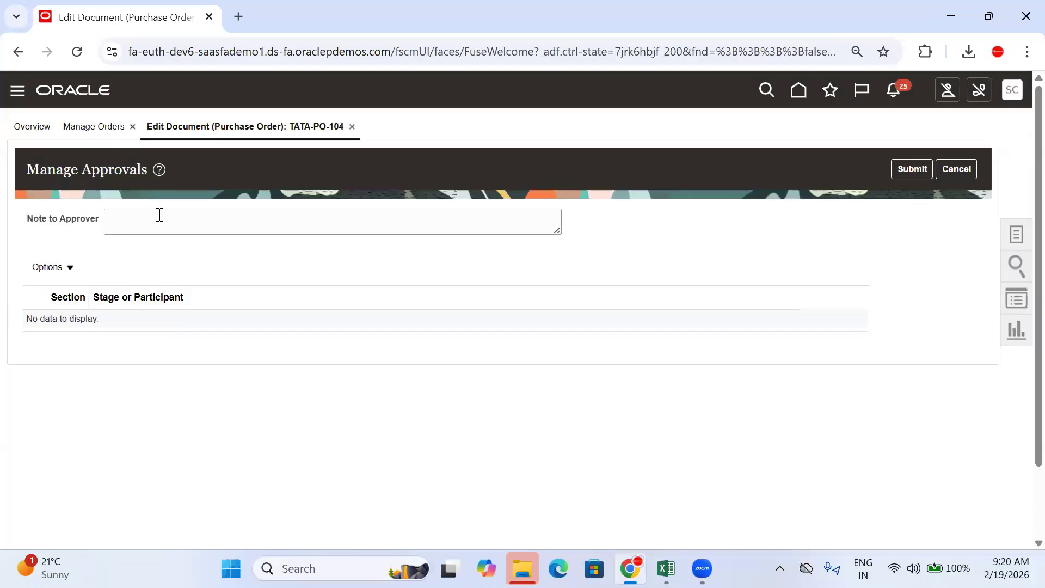
left_click(960, 173)
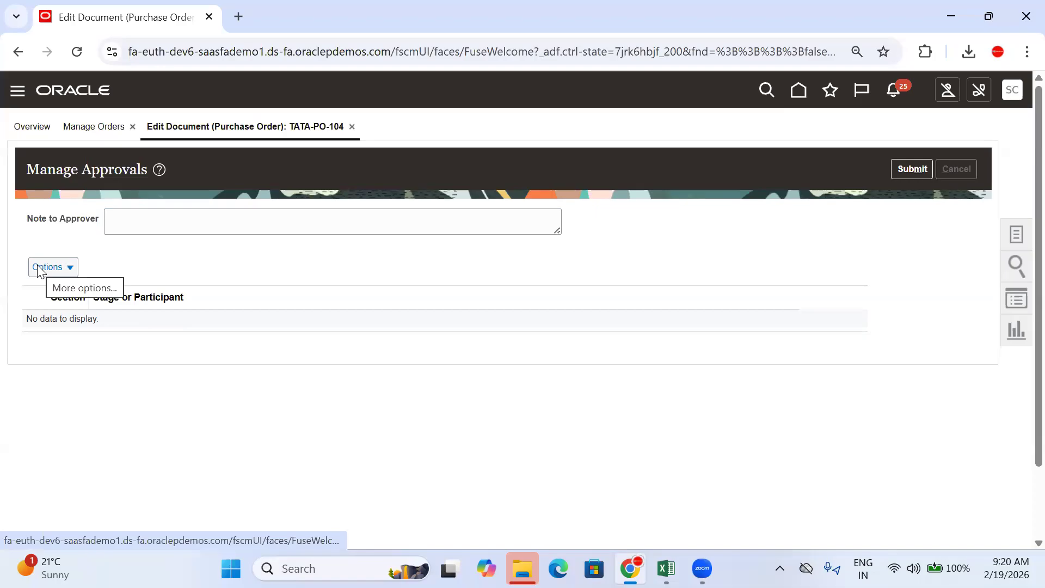
scroll(370, 240, "down", 8)
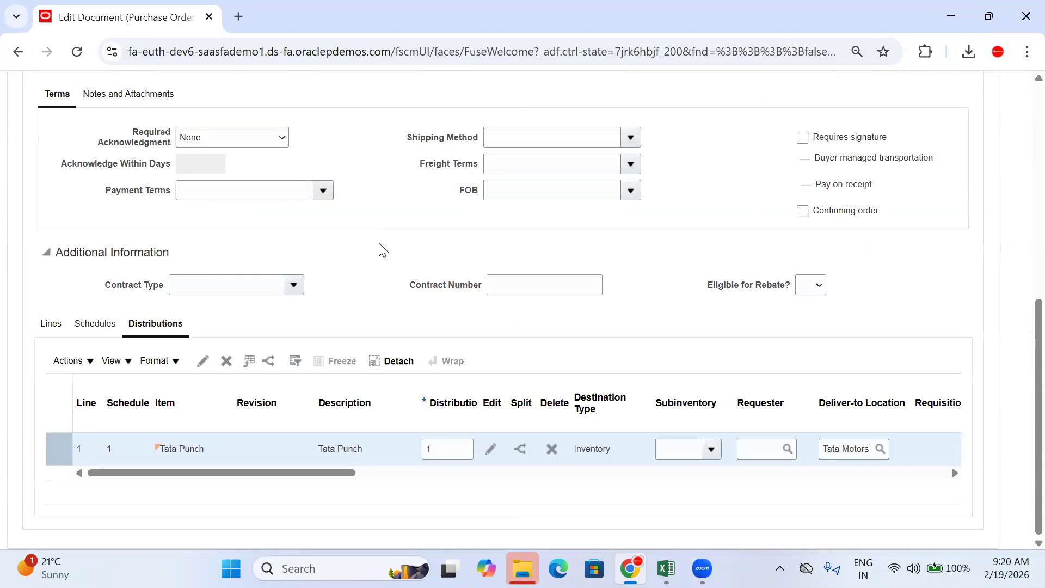
scroll(893, 174, "up", 8)
left_click(818, 165)
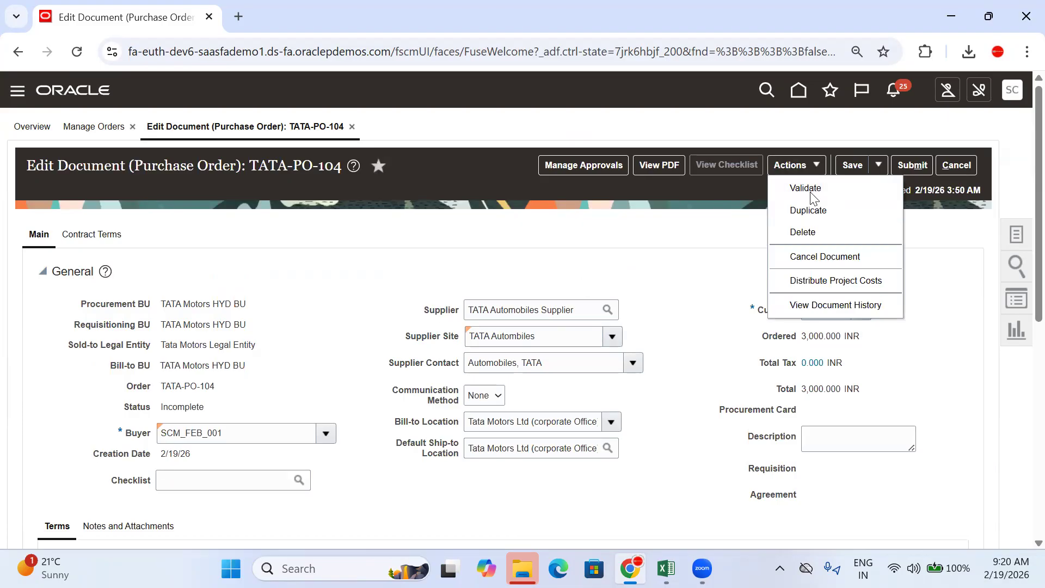
scroll(641, 228, "down", 8)
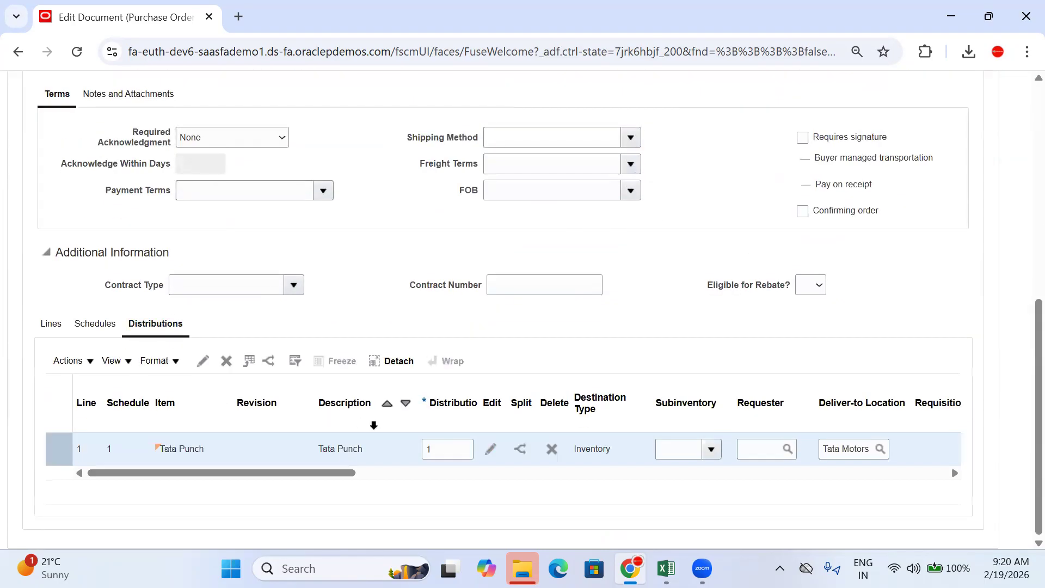
scroll(336, 474, "up", 8)
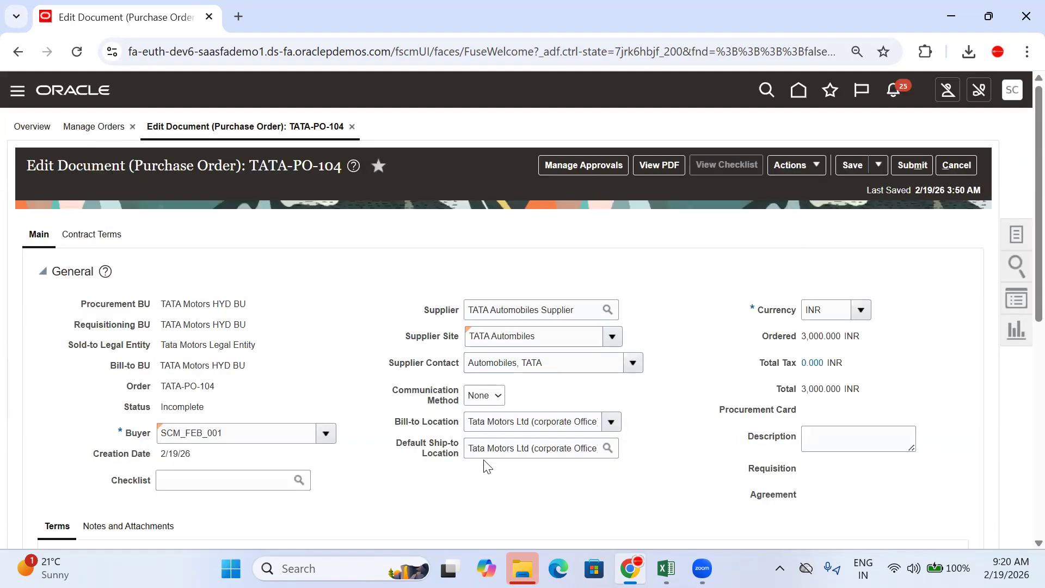
scroll(336, 460, "down", 8)
scroll(294, 480, "right", 5)
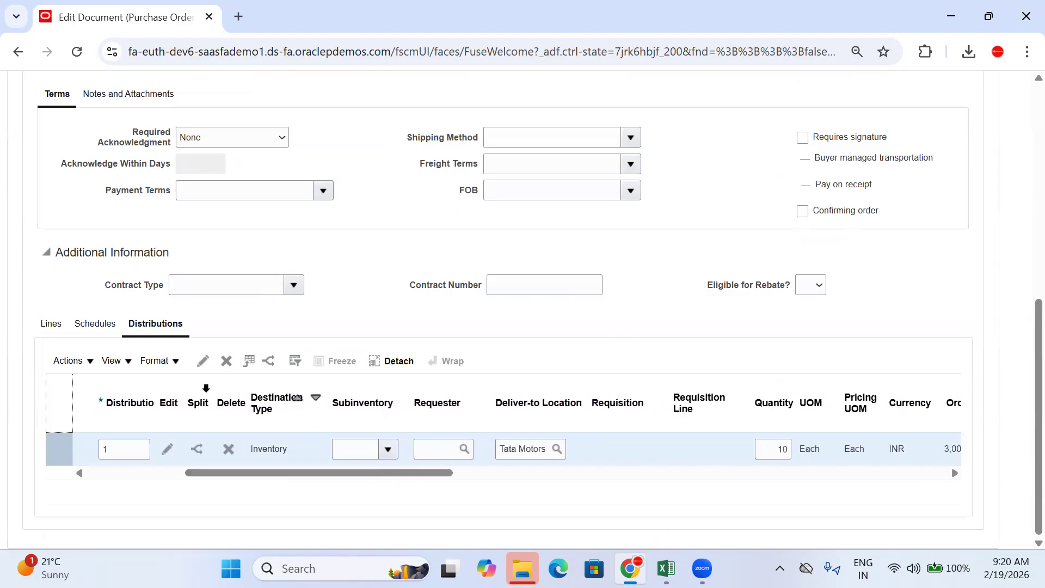
left_click_drag(441, 476, 674, 478)
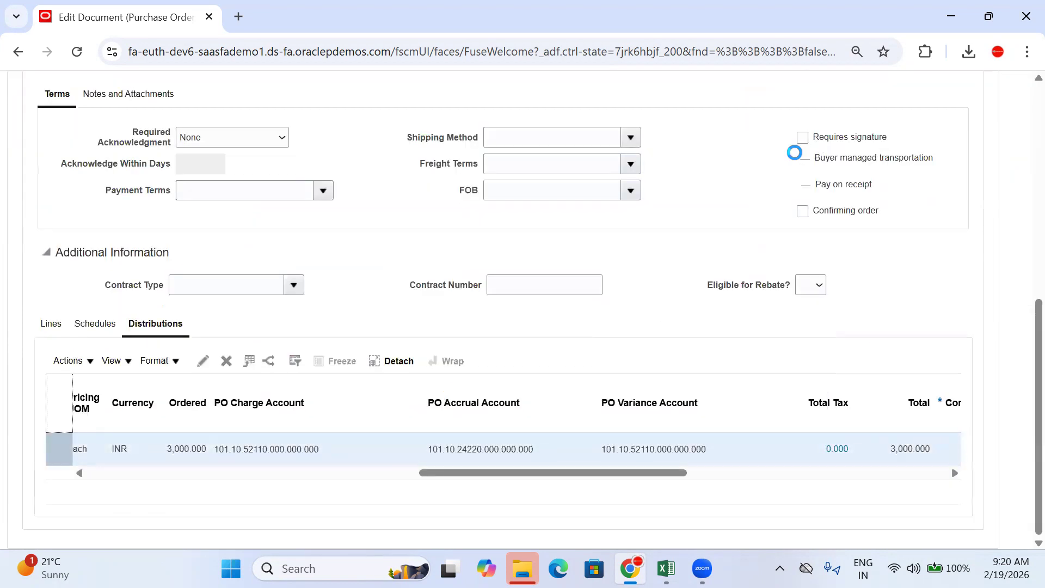
left_click(796, 165)
left_click(609, 228)
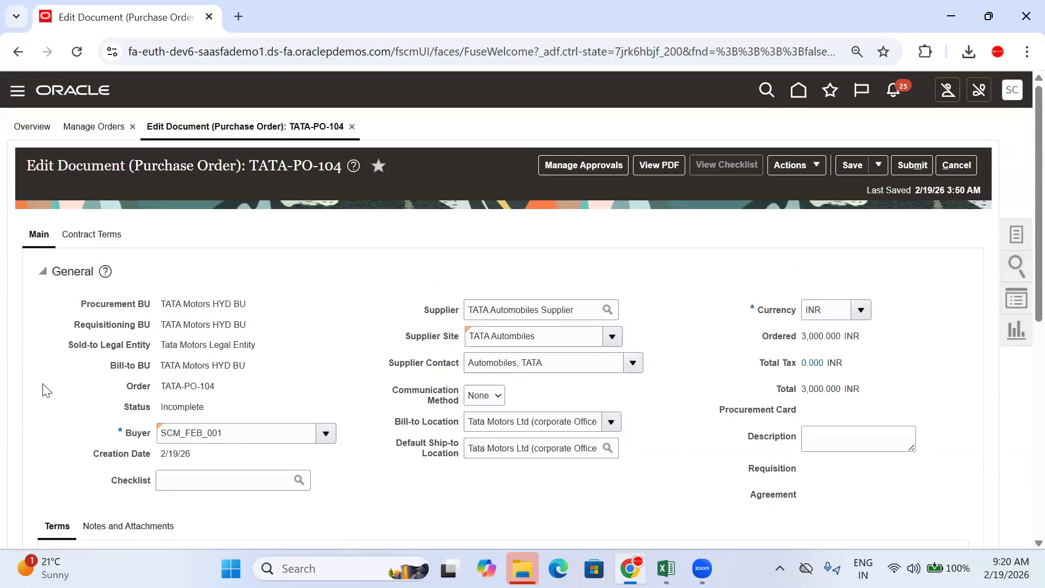
left_click(571, 164)
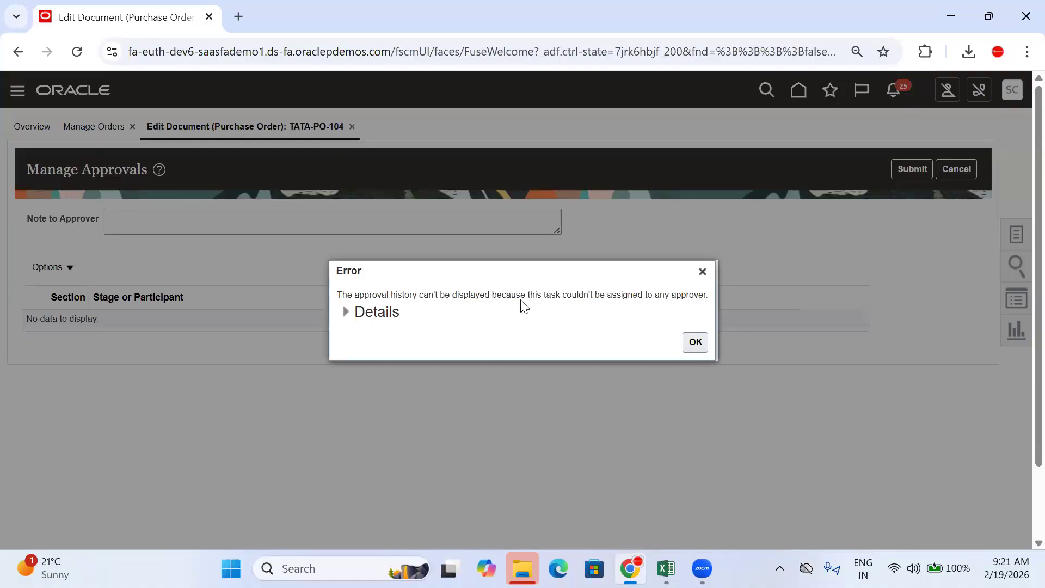
left_click(698, 343)
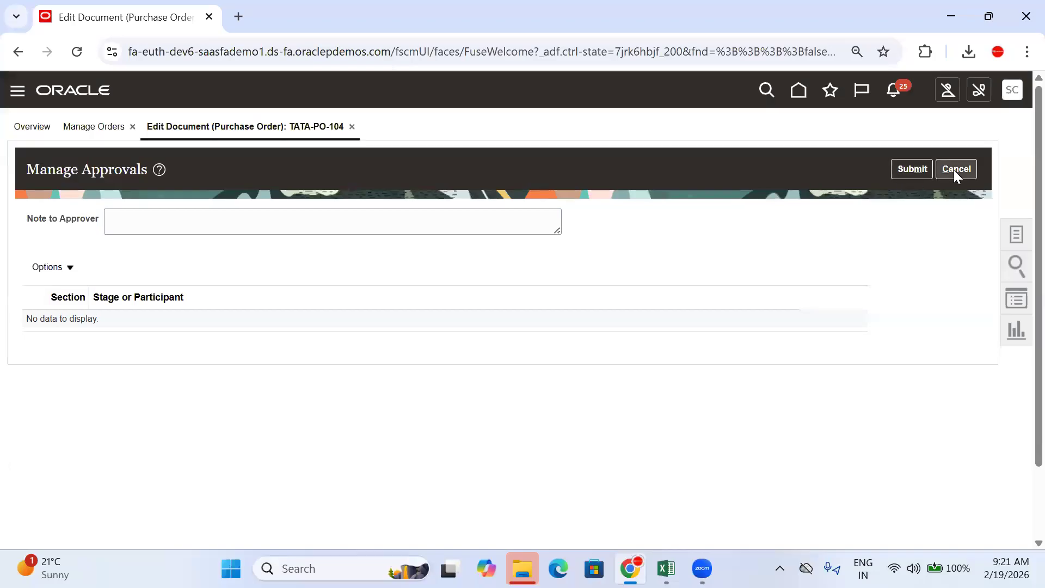
left_click(954, 169)
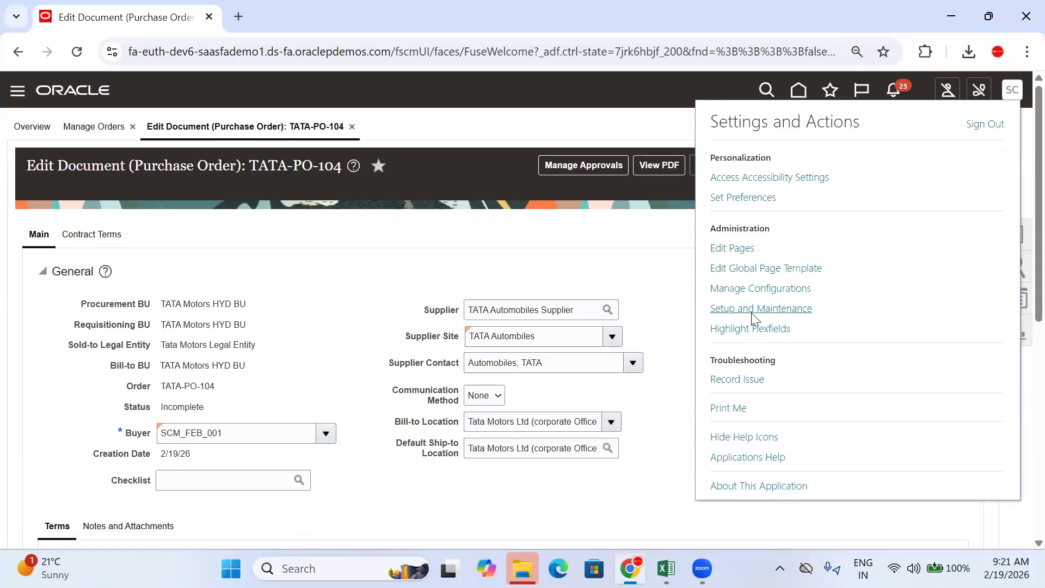
Step: Choose Setup and Maintenance and discard the unsaved TATA-PO-104 changes
left_click(752, 311)
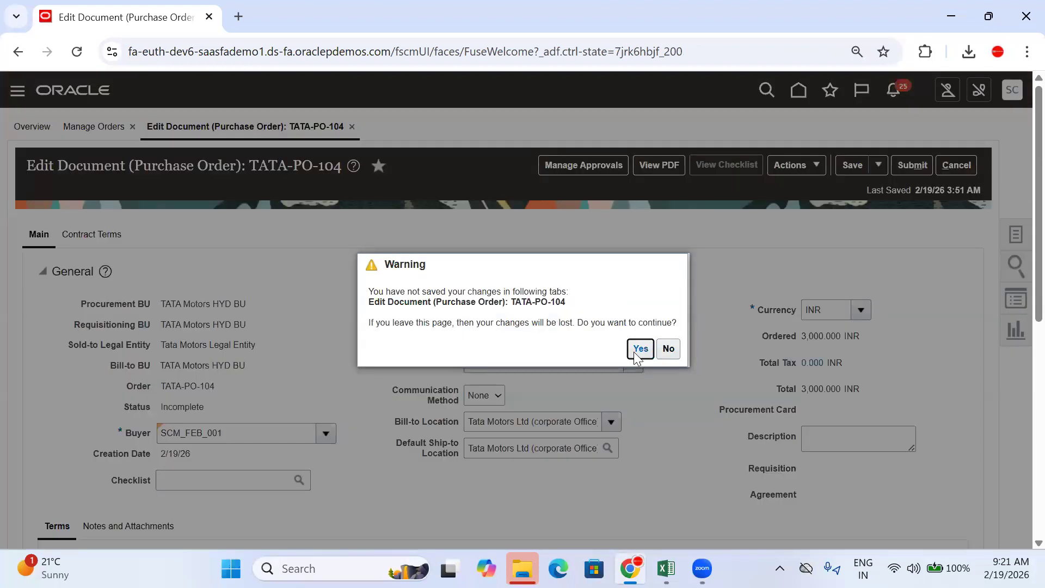
left_click(633, 351)
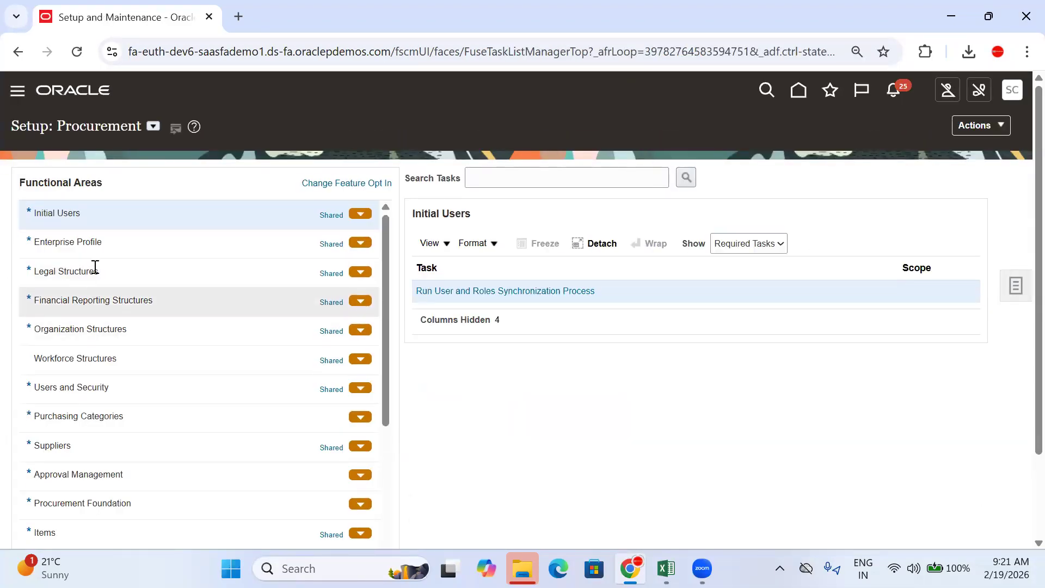
Step: Show the Approval Management tasks among the Procurement functional areas
scroll(104, 249, "down", 7)
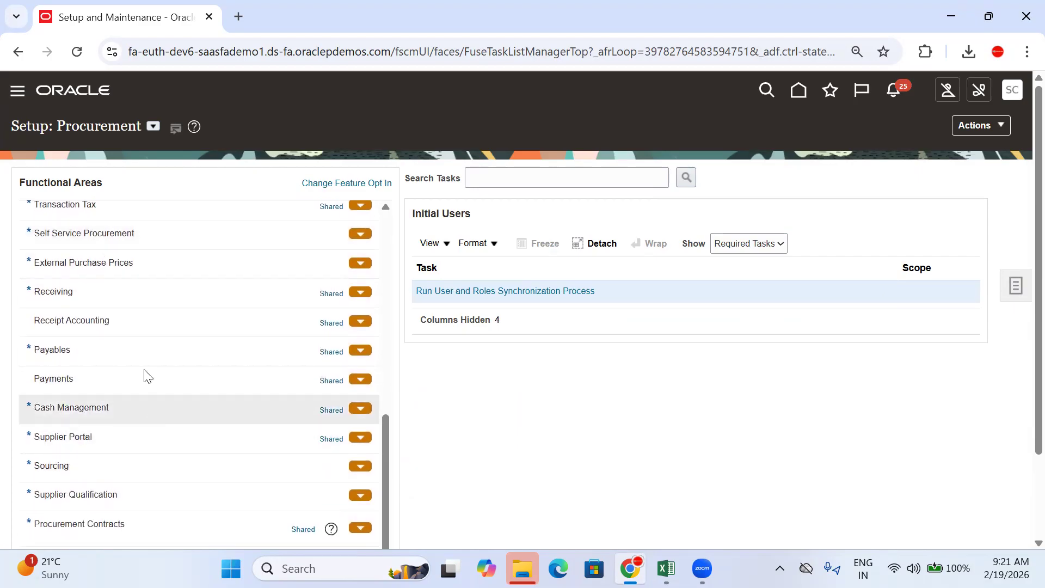
scroll(125, 398, "up", 5)
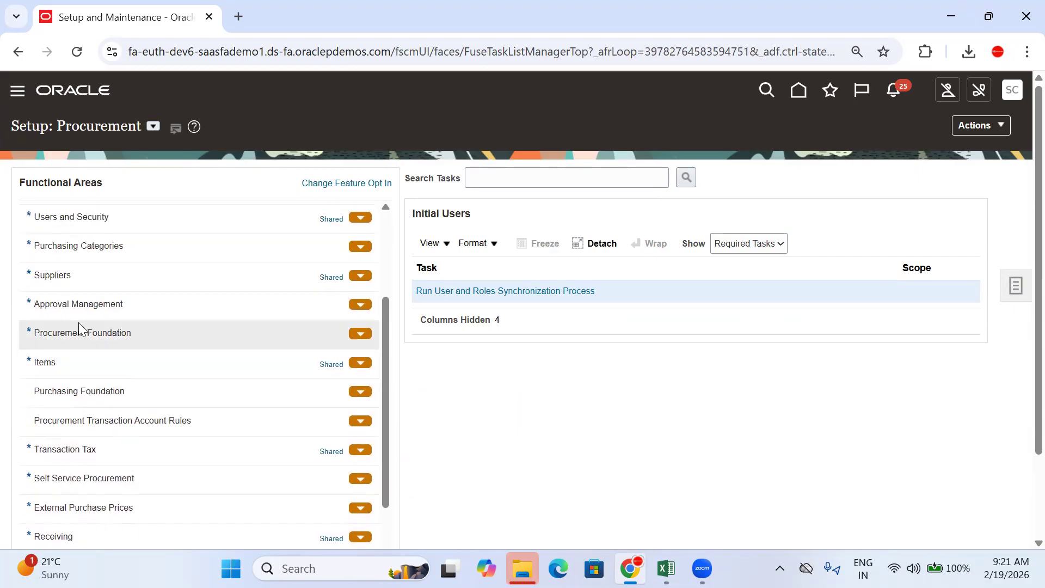
left_click(75, 307)
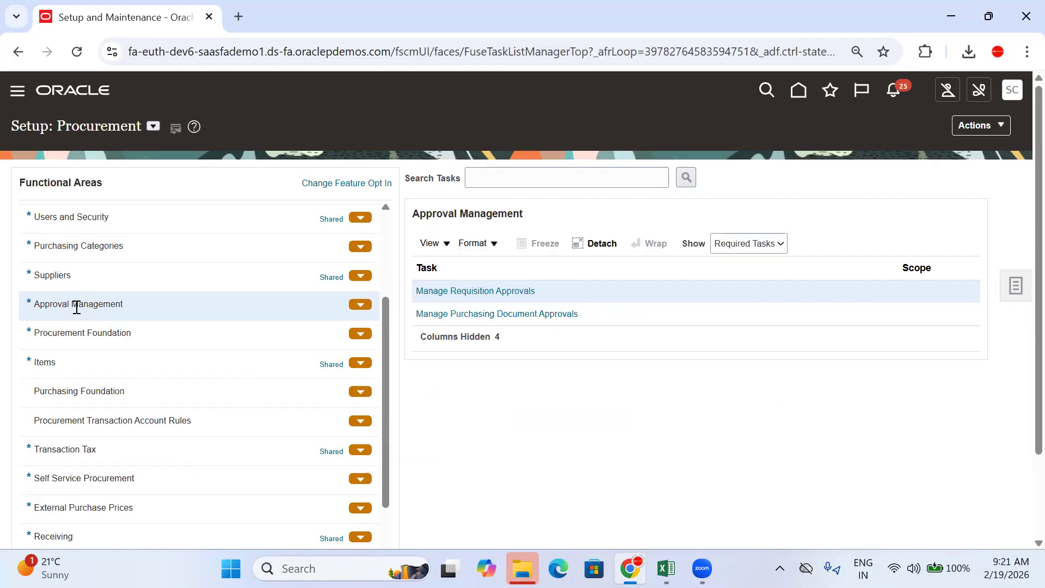
Step: In Manage Purchasing Document Approvals, review the Terms Approval Serial rules and cancel without saving
left_click(465, 308)
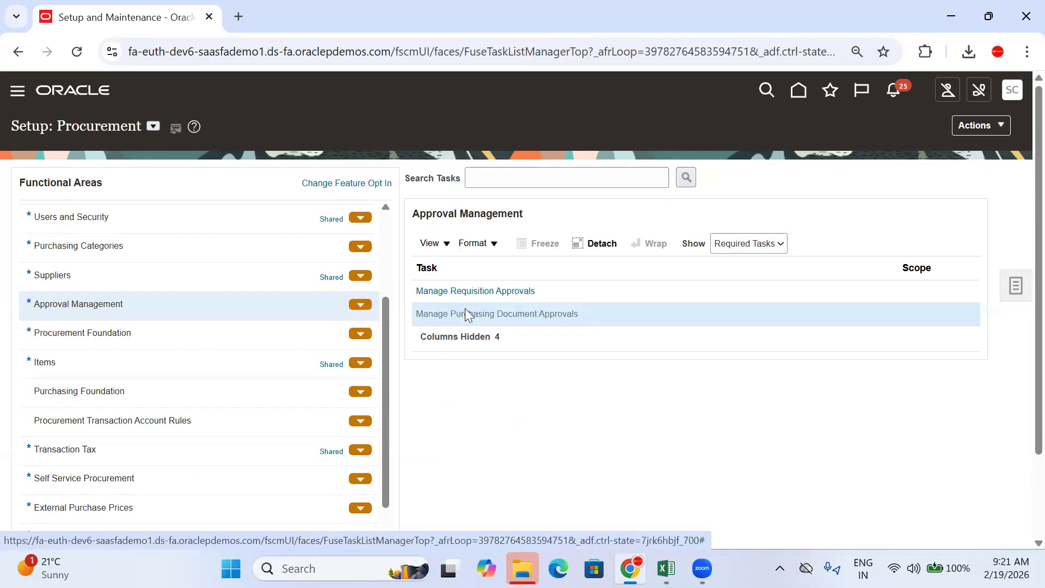
left_click(500, 338)
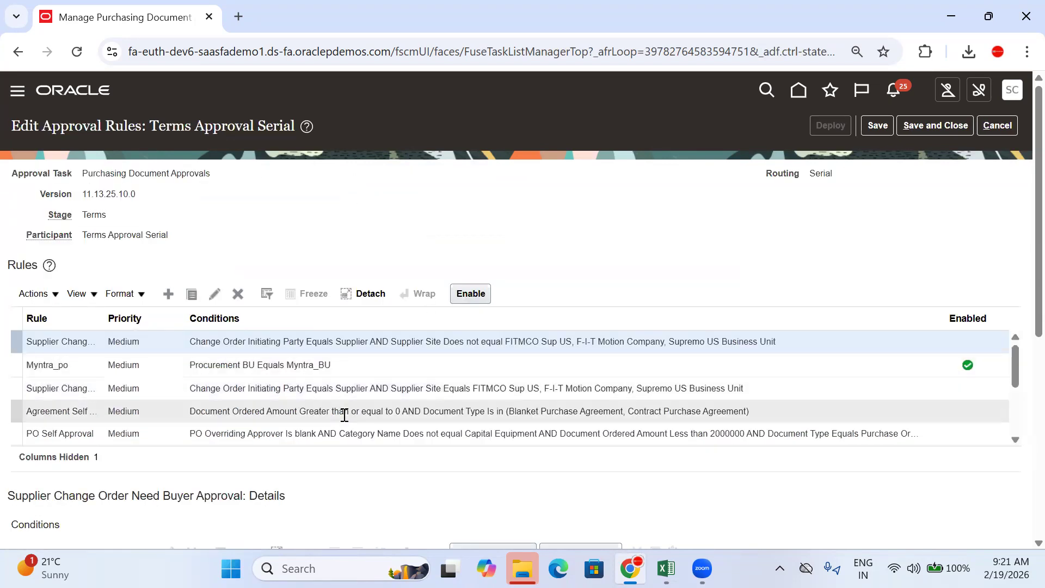
scroll(345, 390, "down", 5)
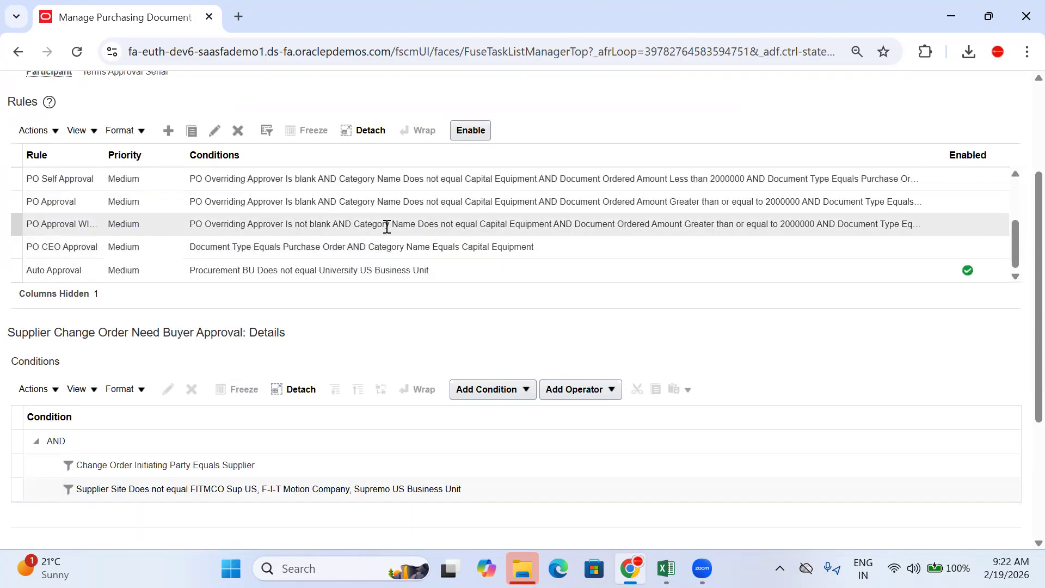
scroll(599, 343, "down", 4)
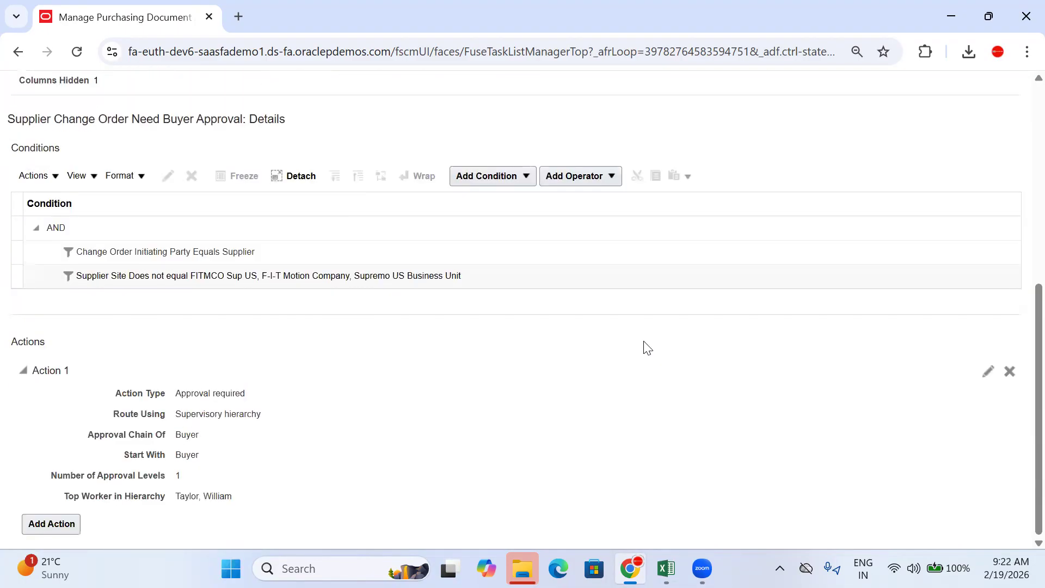
scroll(646, 316, "up", 7)
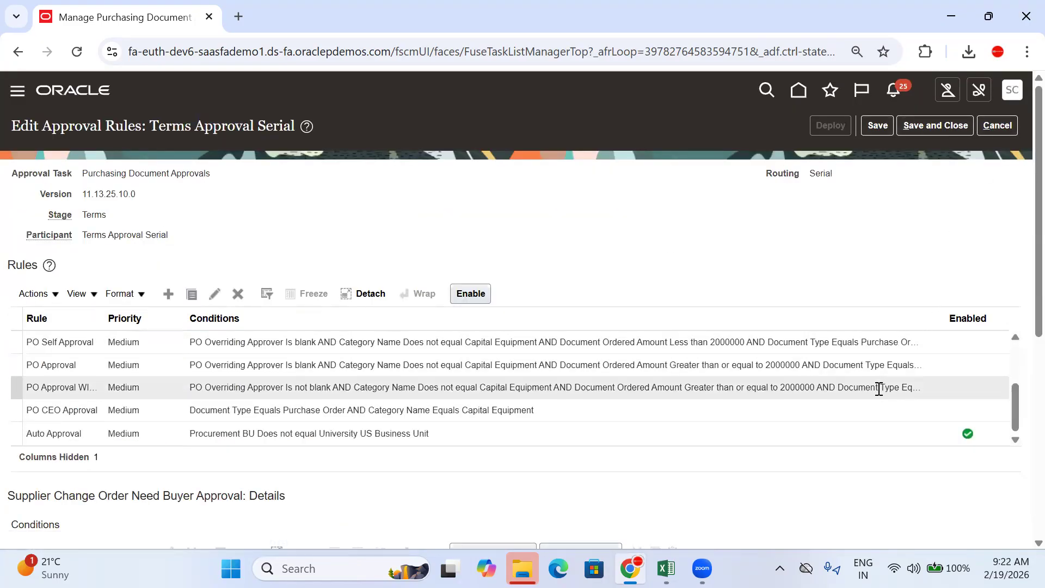
scroll(877, 389, "up", 2)
scroll(879, 368, "down", 2)
left_click(998, 127)
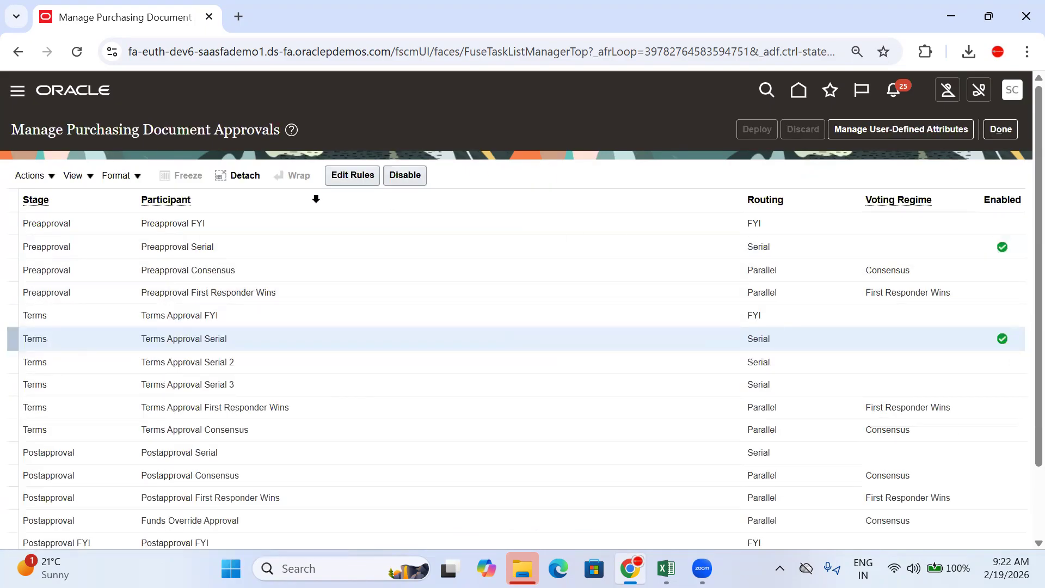
Step: Disable the Terms Approval Serial participant, keep Preapproval Serial enabled, and finish with Done
left_click(404, 175)
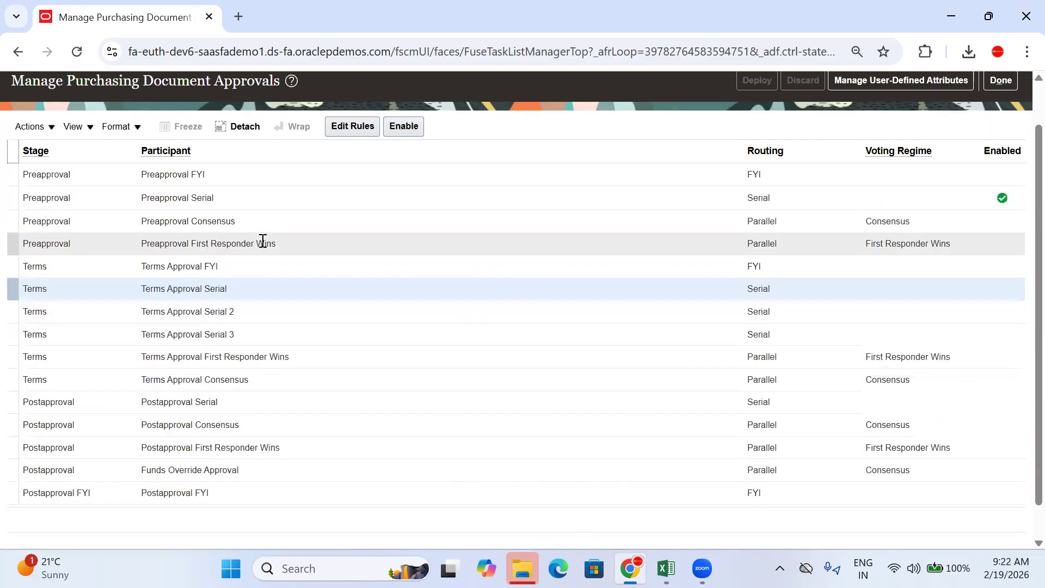
scroll(729, 142, "up", 1)
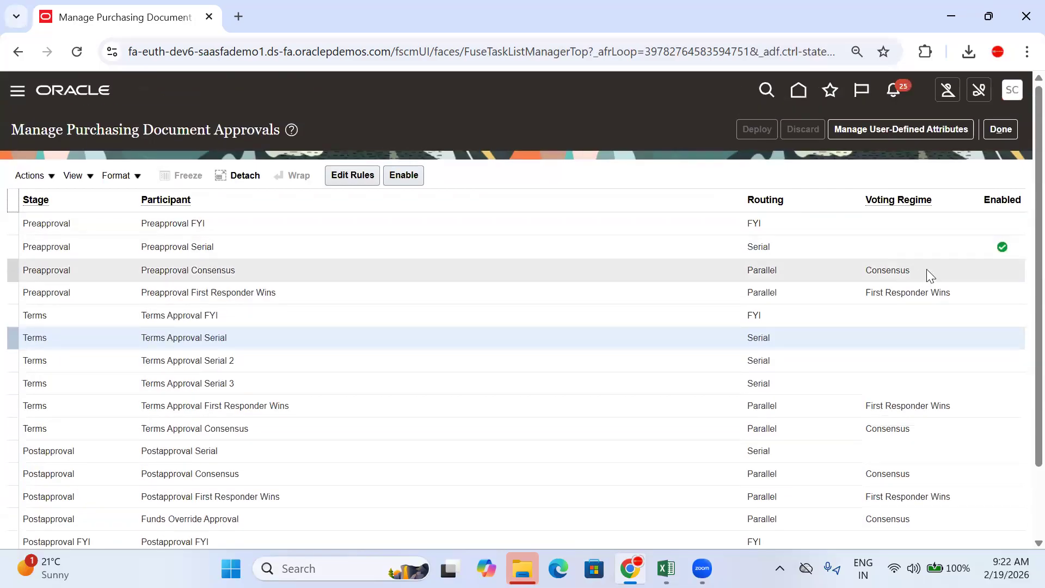
left_click(926, 247)
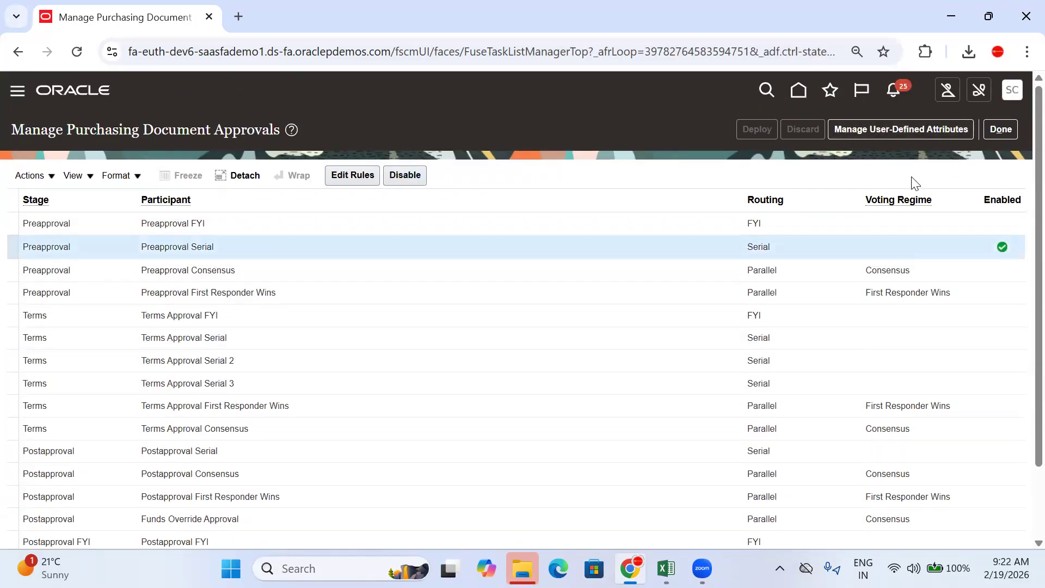
left_click(1004, 138)
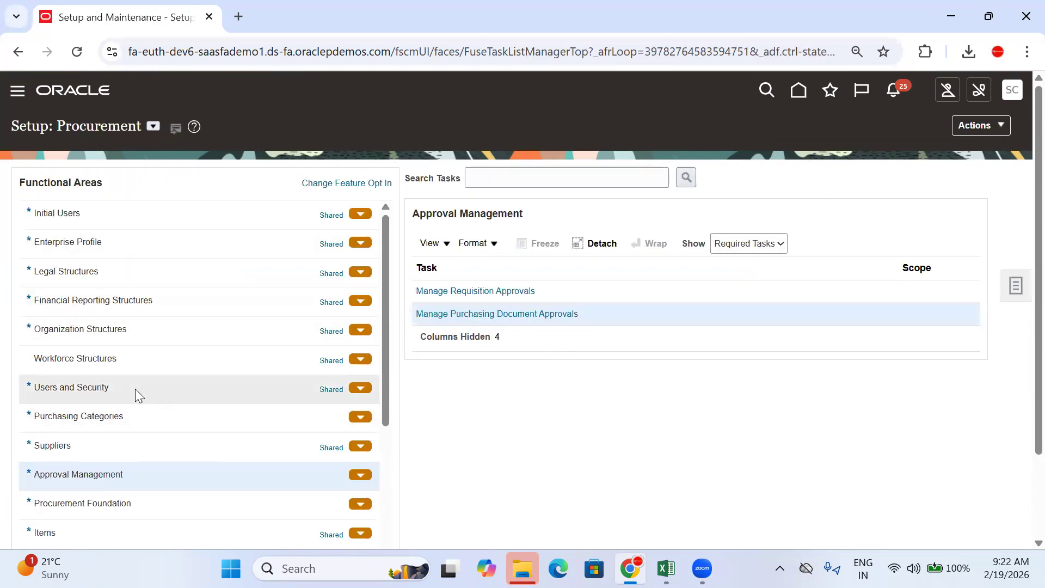
Step: Switch the Approval Management task filter from Required Tasks to All Tasks
scroll(135, 388, "down", 3)
left_click(751, 248)
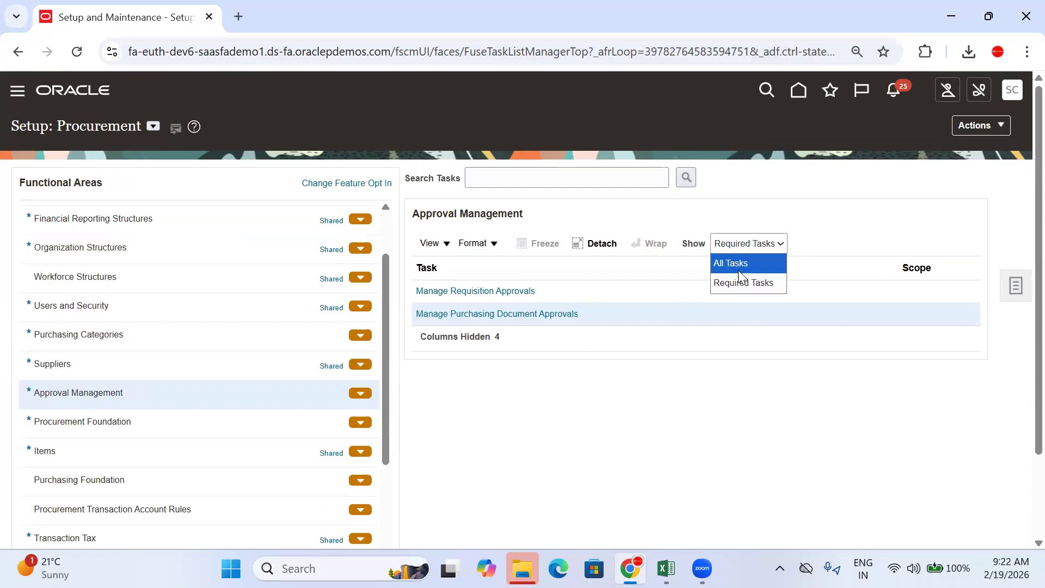
left_click(738, 270)
scroll(842, 438, "down", 5)
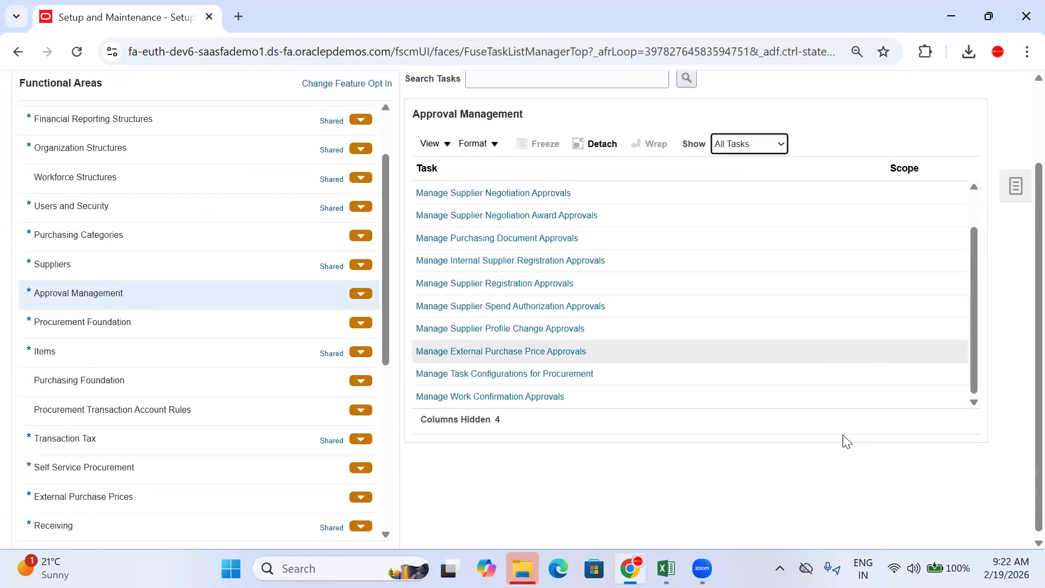
scroll(849, 414, "up", 5)
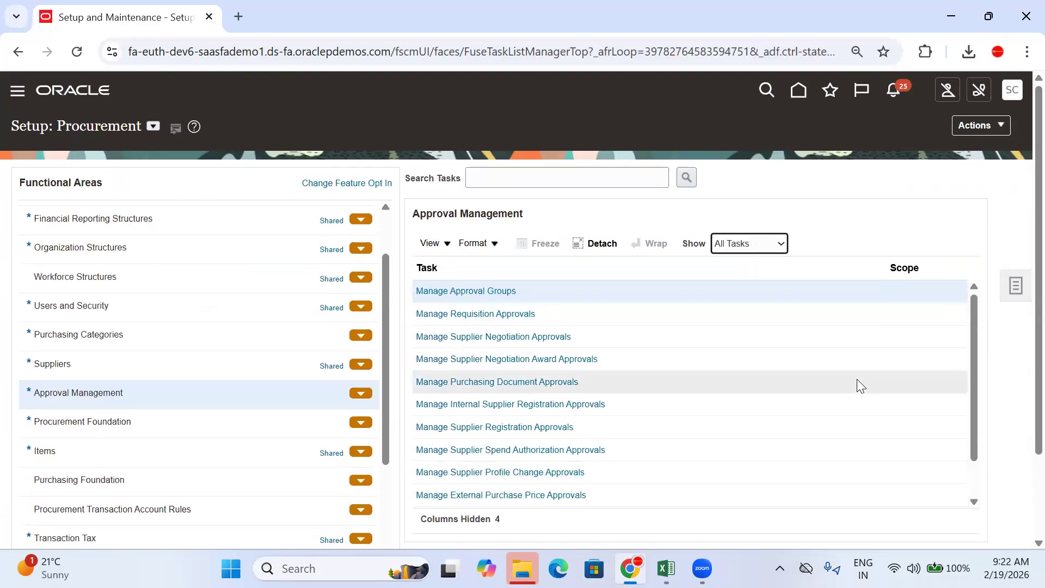
left_click_drag(975, 302, 970, 346)
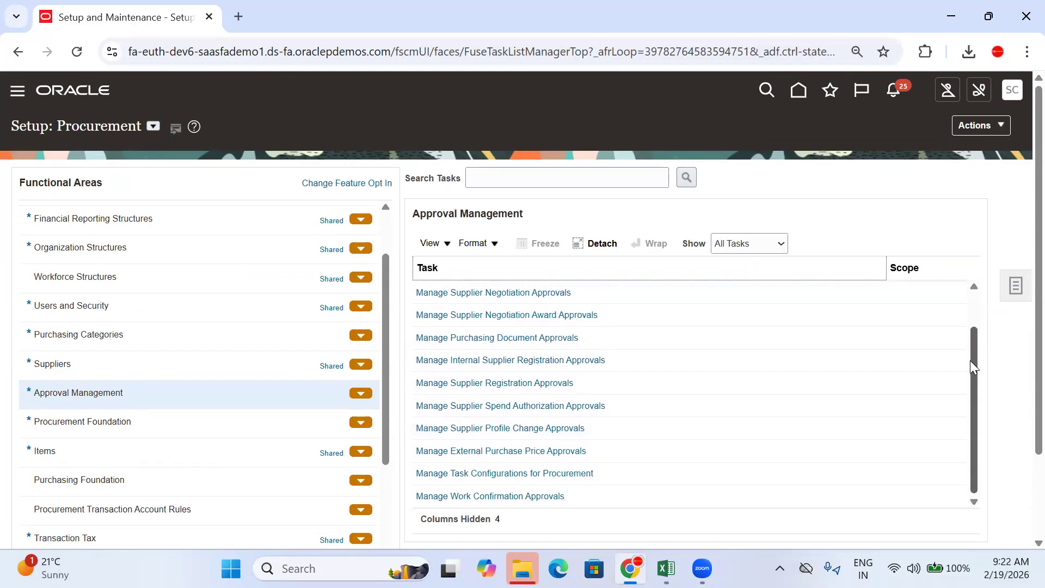
Step: Browse the BPM Worklist's Task Configuration, Administration, Evidence Search and Approval Groups pages, then close it
left_click(422, 474)
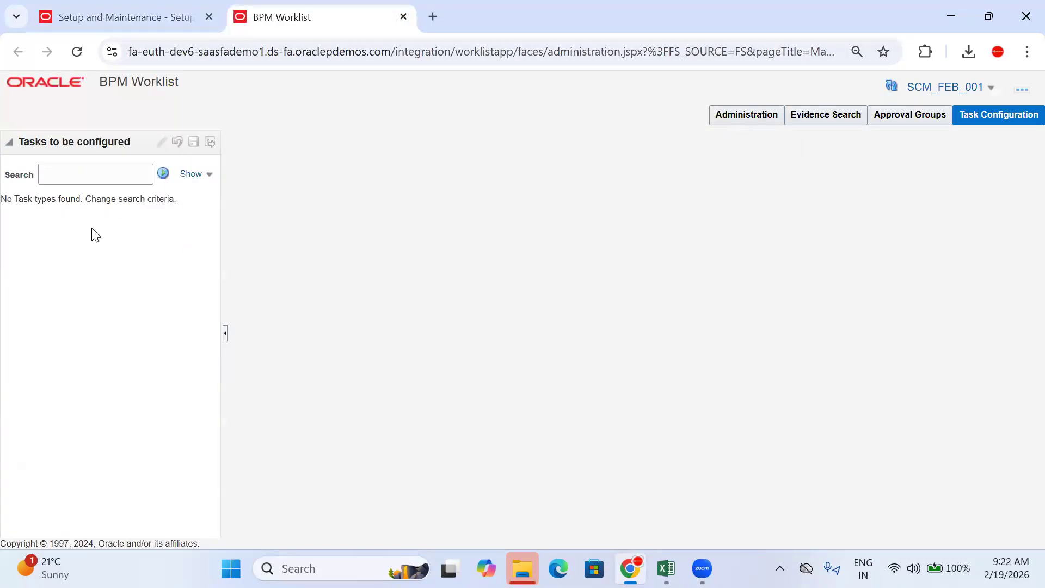
left_click(87, 180)
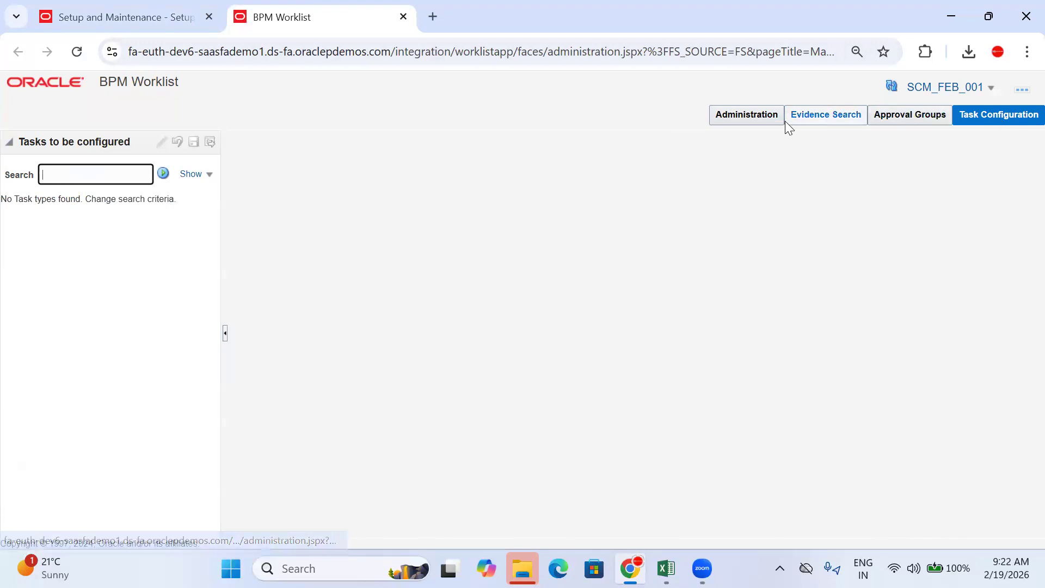
left_click(756, 116)
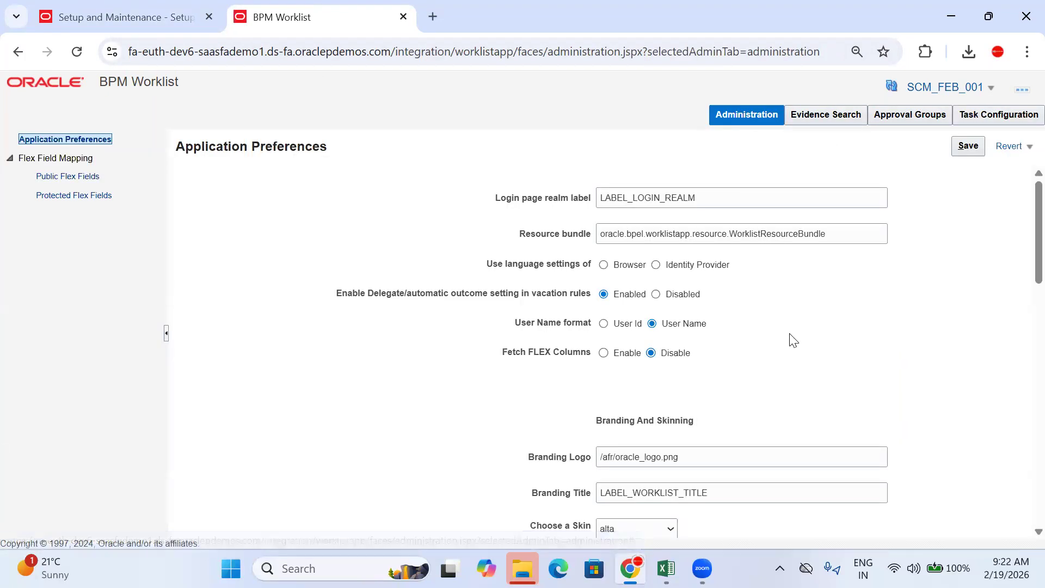
left_click(821, 115)
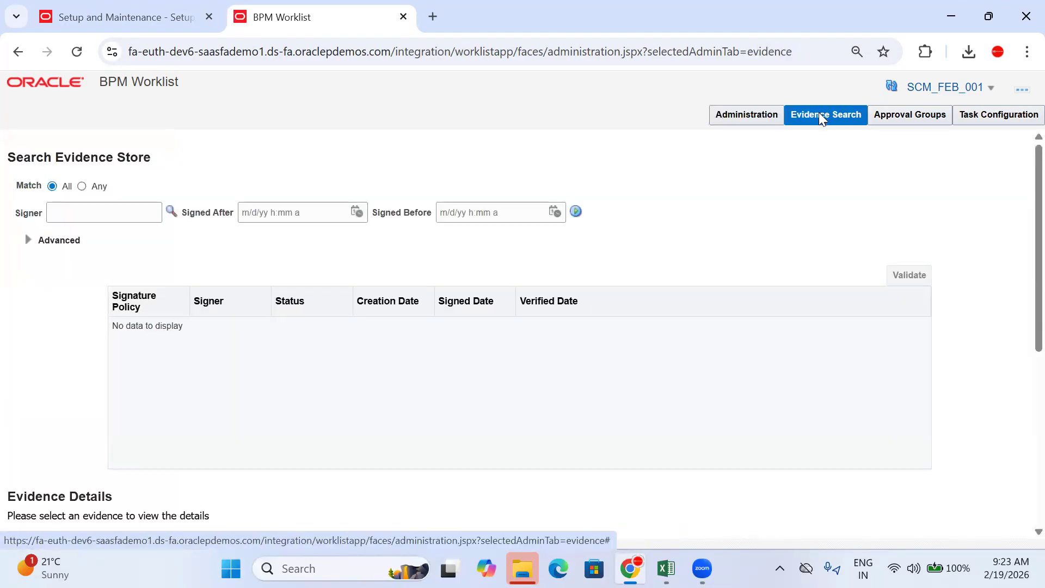
scroll(758, 196, "down", 5)
scroll(876, 140, "up", 5)
left_click(910, 119)
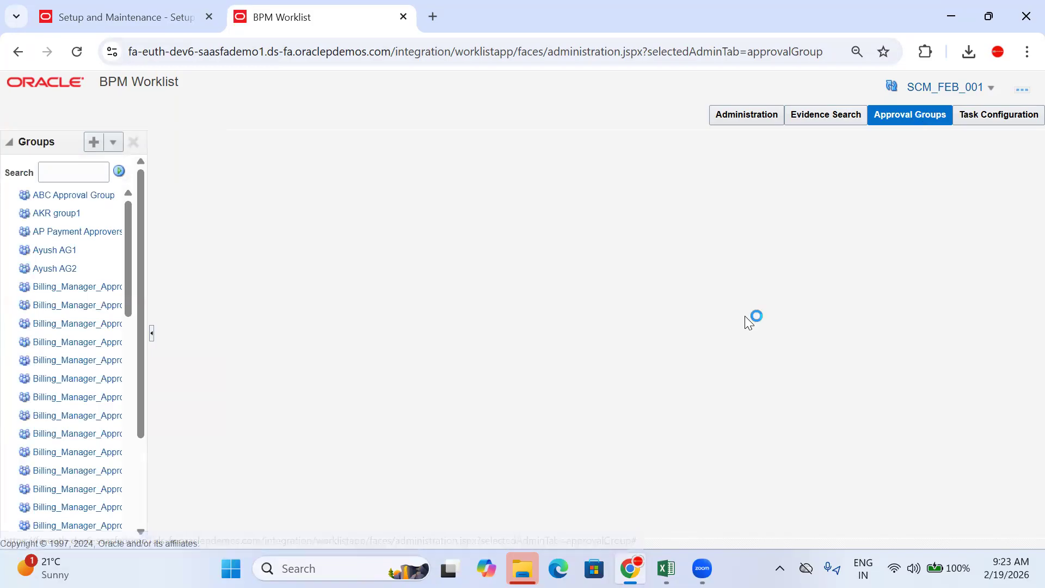
left_click(1010, 110)
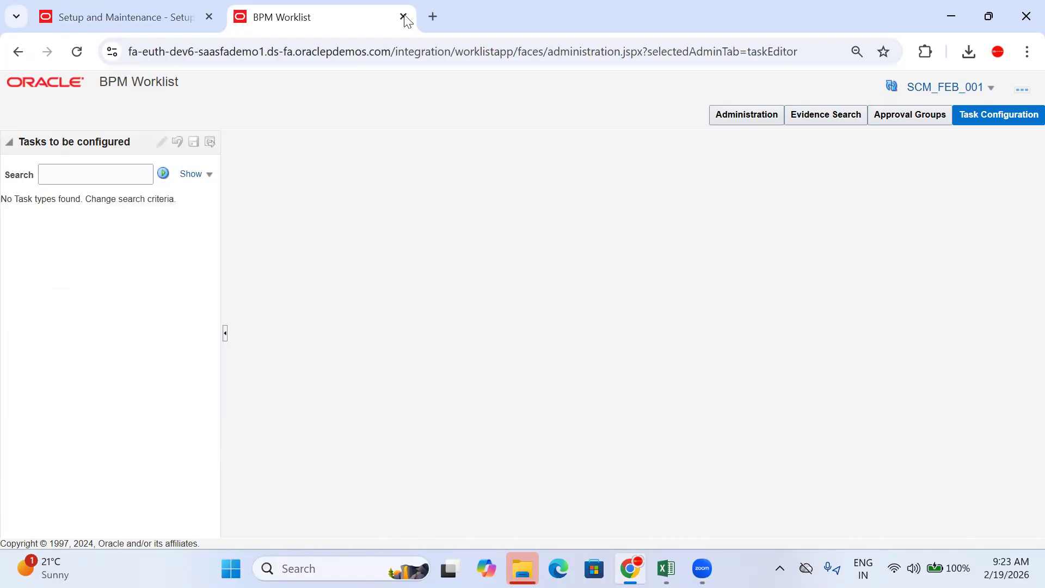
key("ctrl+w")
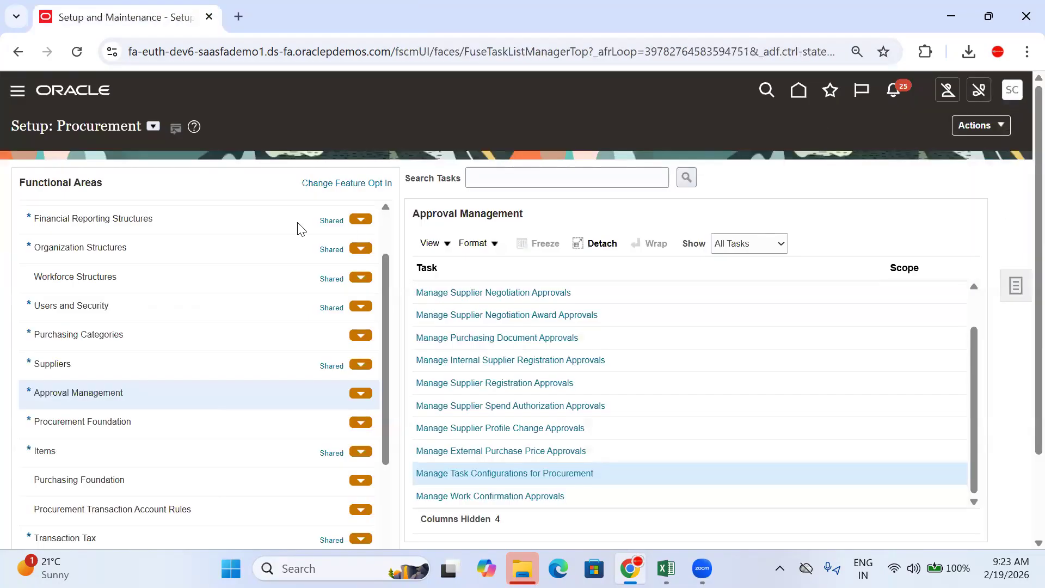
Step: Submit the Run User and Roles Synchronization Process and acknowledge the confirmation
scroll(132, 291, "up", 3)
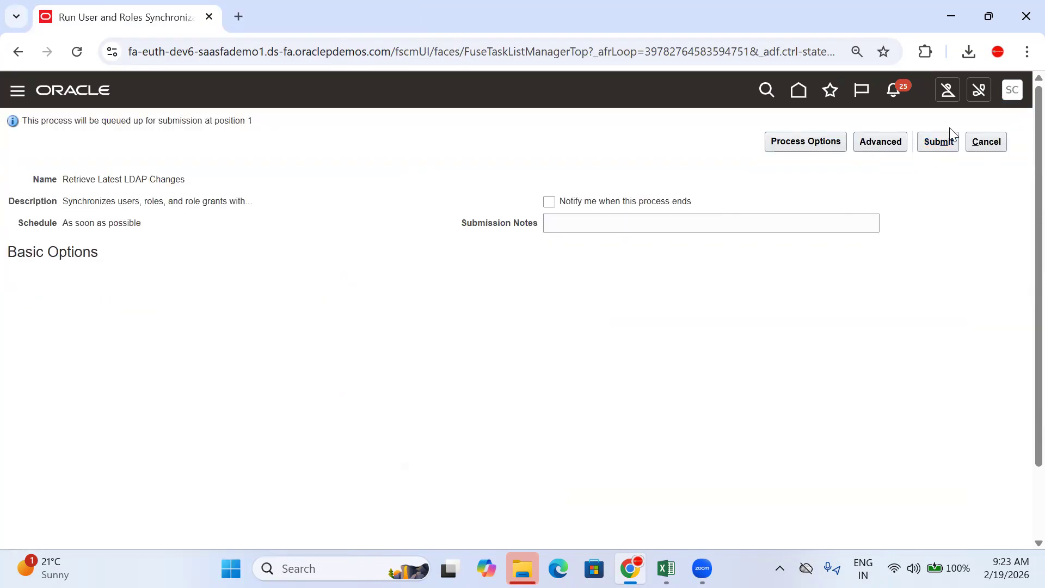
left_click(947, 146)
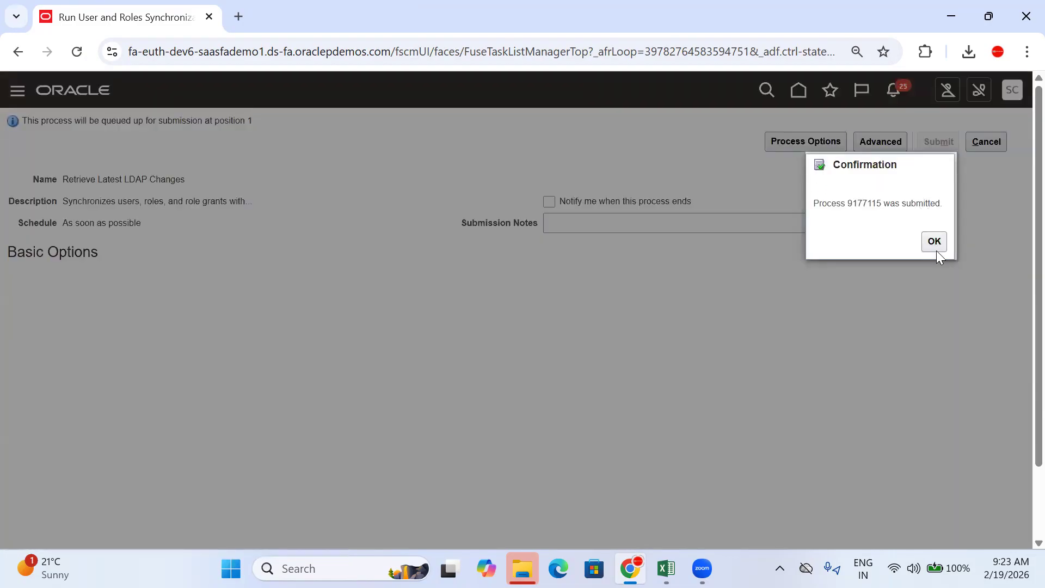
left_click(934, 242)
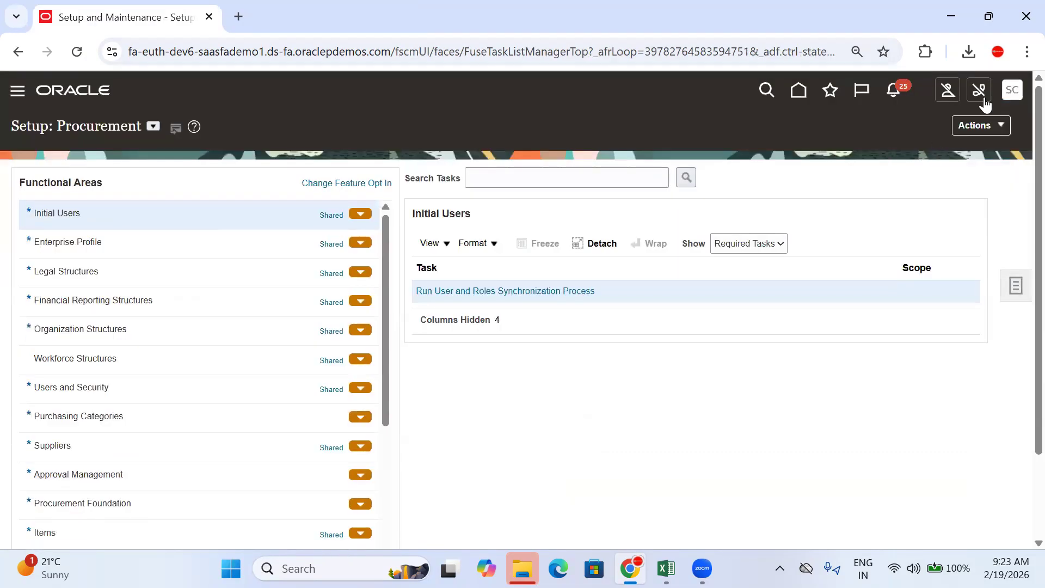
Step: Sign out of Fusion and select the sign-in page's web address
left_click(1014, 91)
left_click(988, 122)
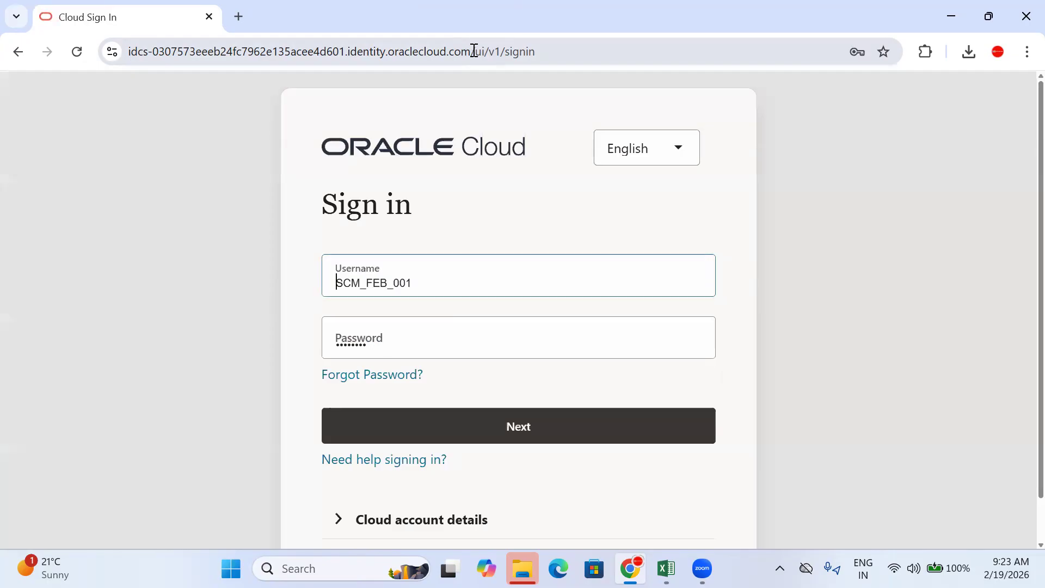
left_click_drag(474, 50, 58, 67)
key("ctrl+c")
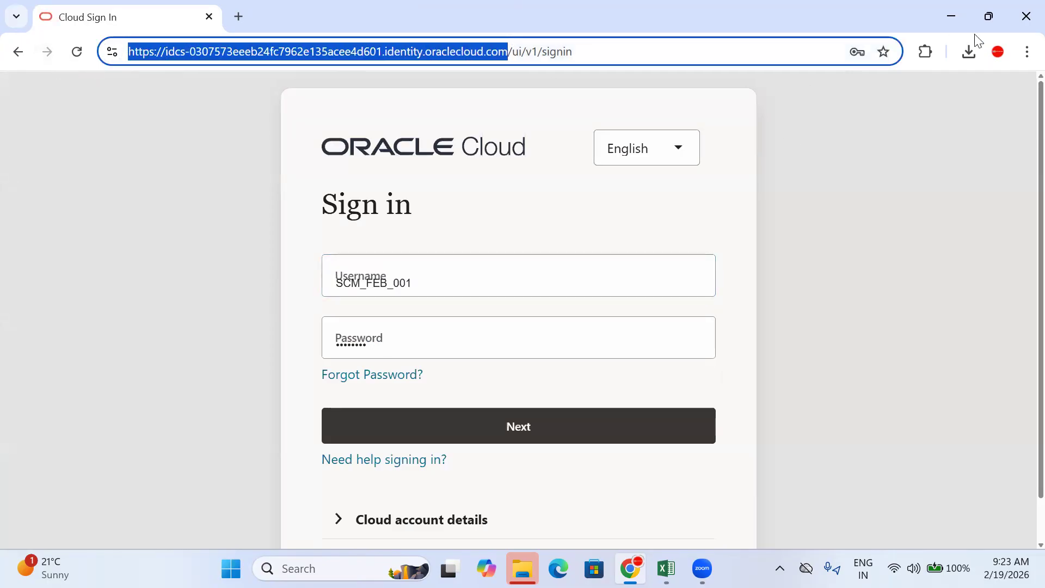
left_click(1027, 51)
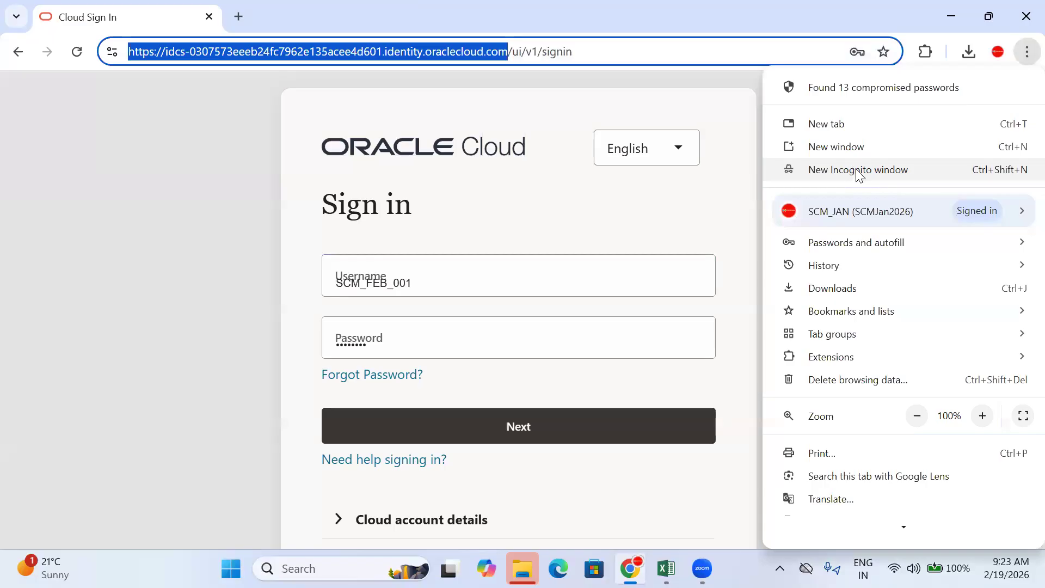
left_click(858, 173)
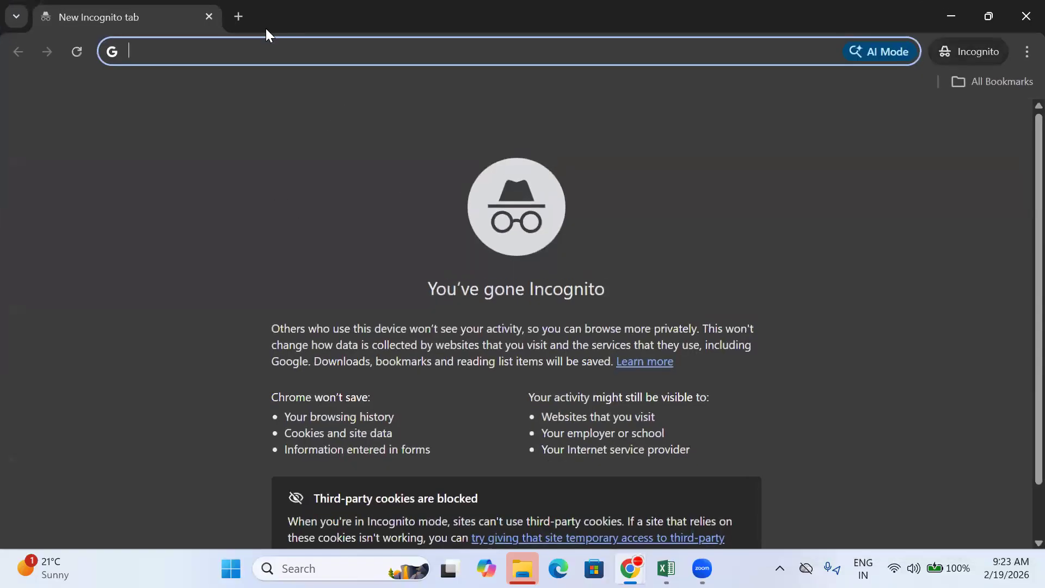
key("ctrl+v")
key("Return")
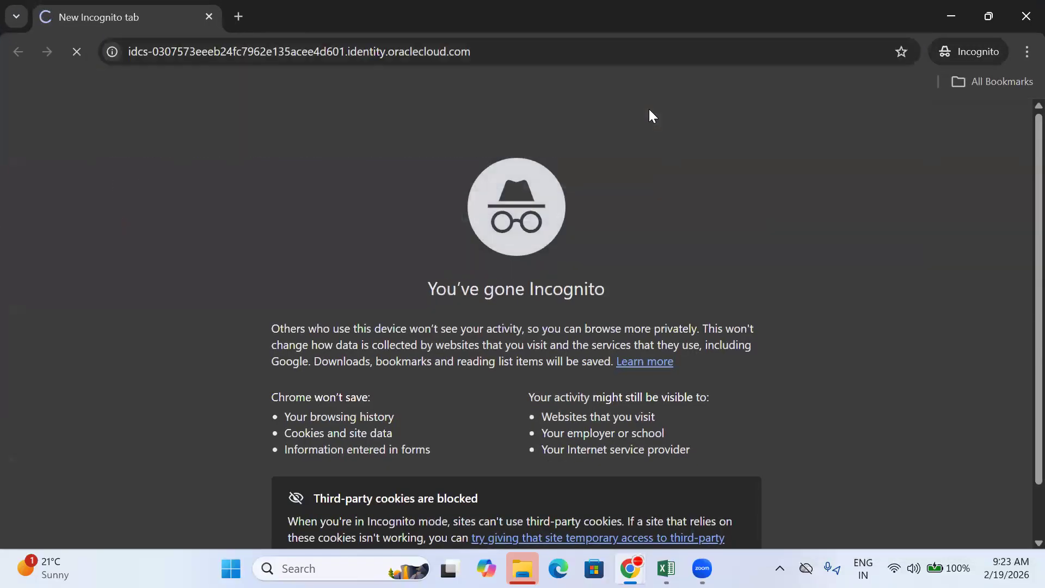
key("ctrl+l")
key("ctrl+c")
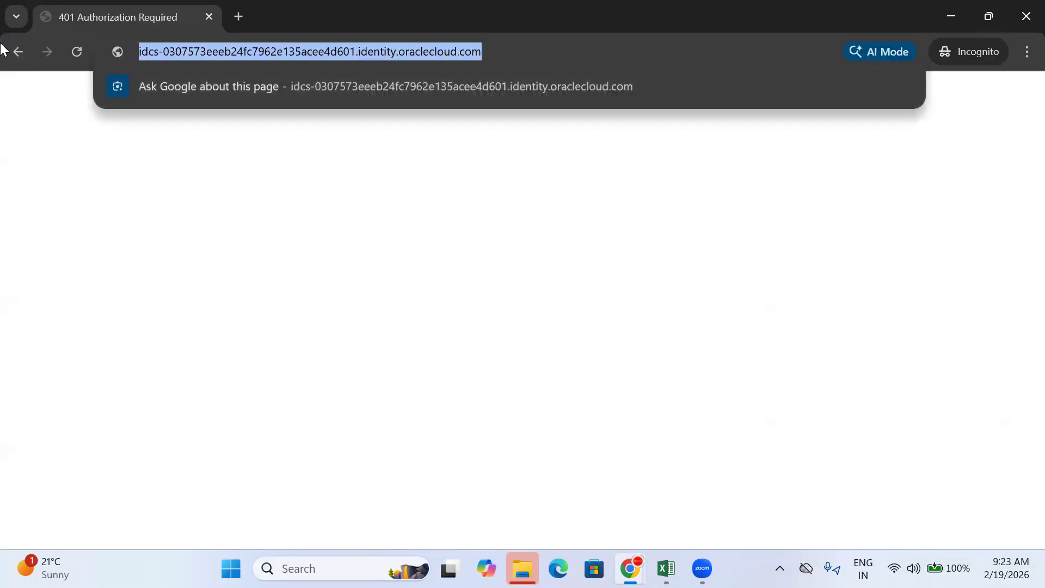
left_click(18, 51)
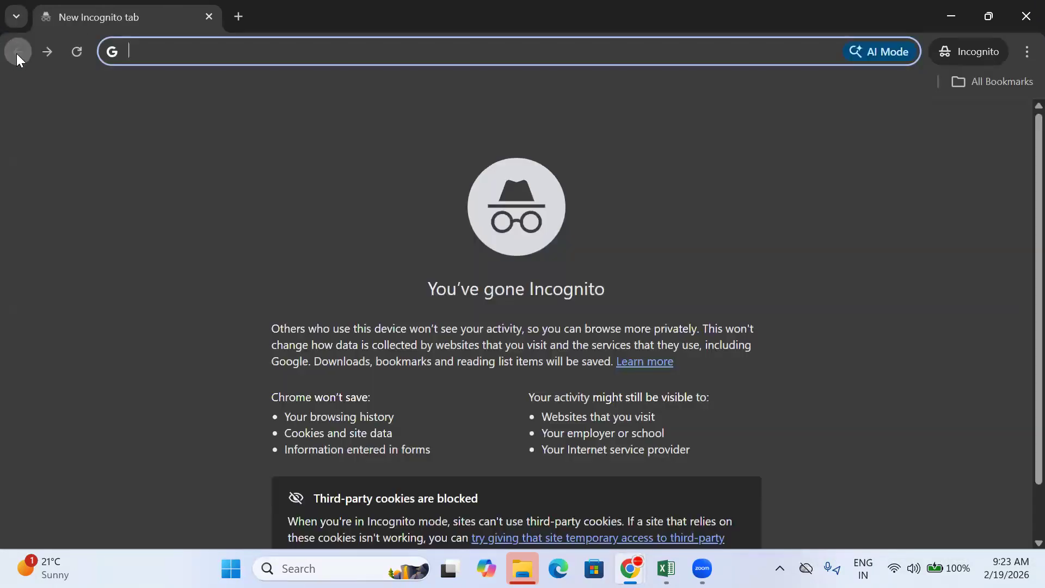
key("ctrl+v")
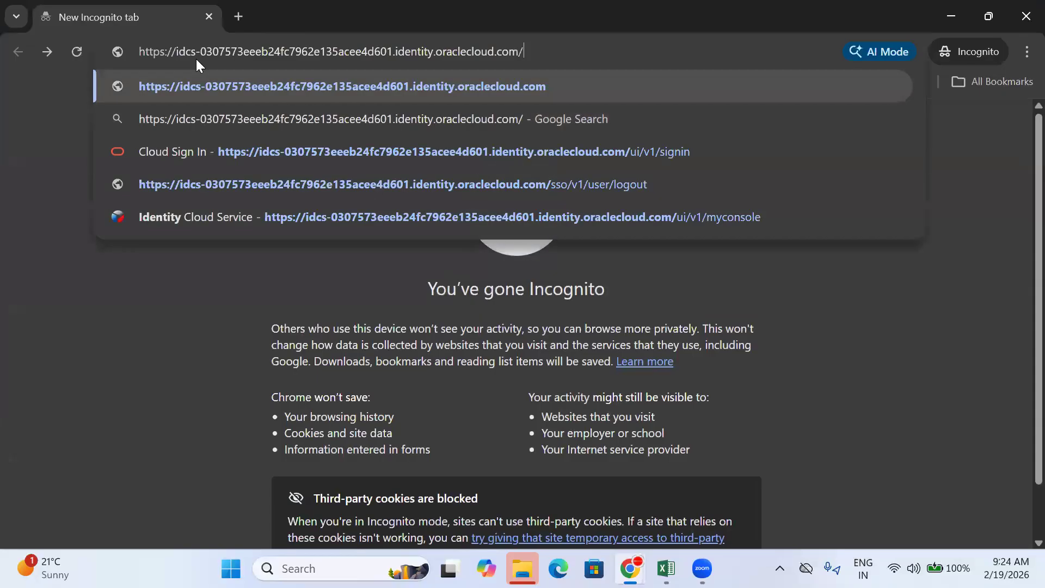
key("Return")
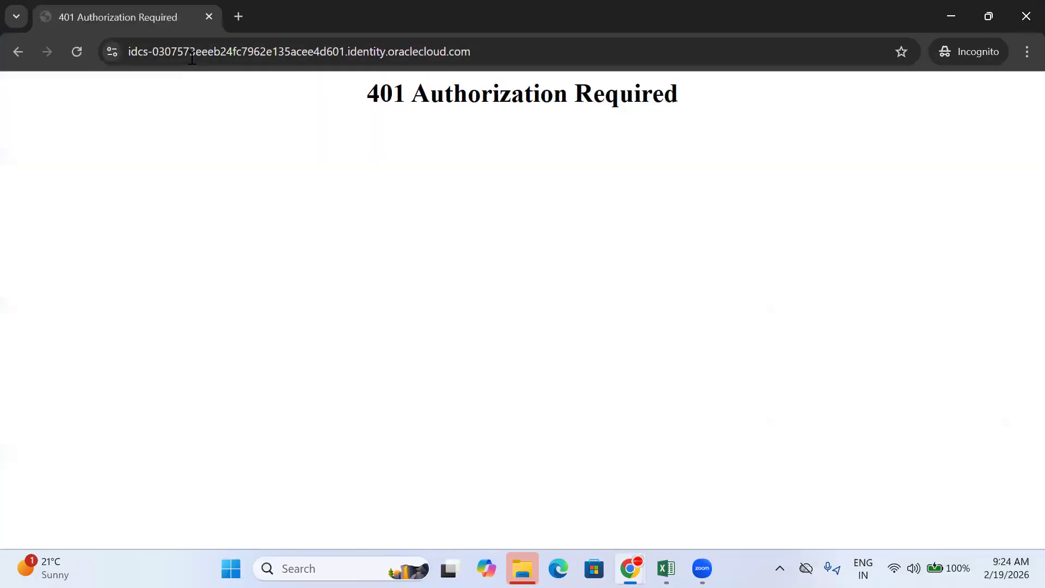
left_click(1025, 16)
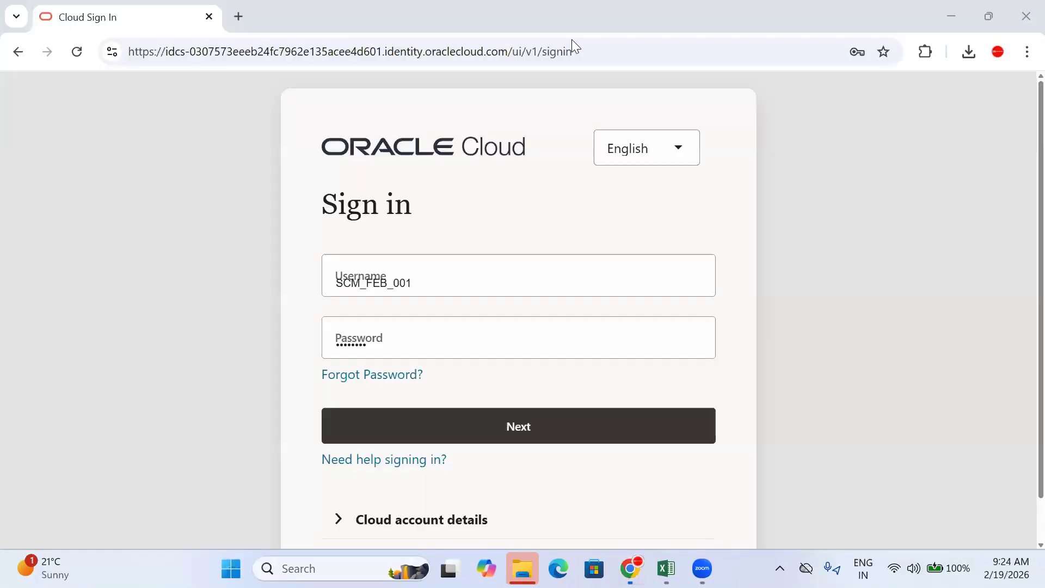
Step: Sign back in using the browser's saved username and password
left_click(445, 287)
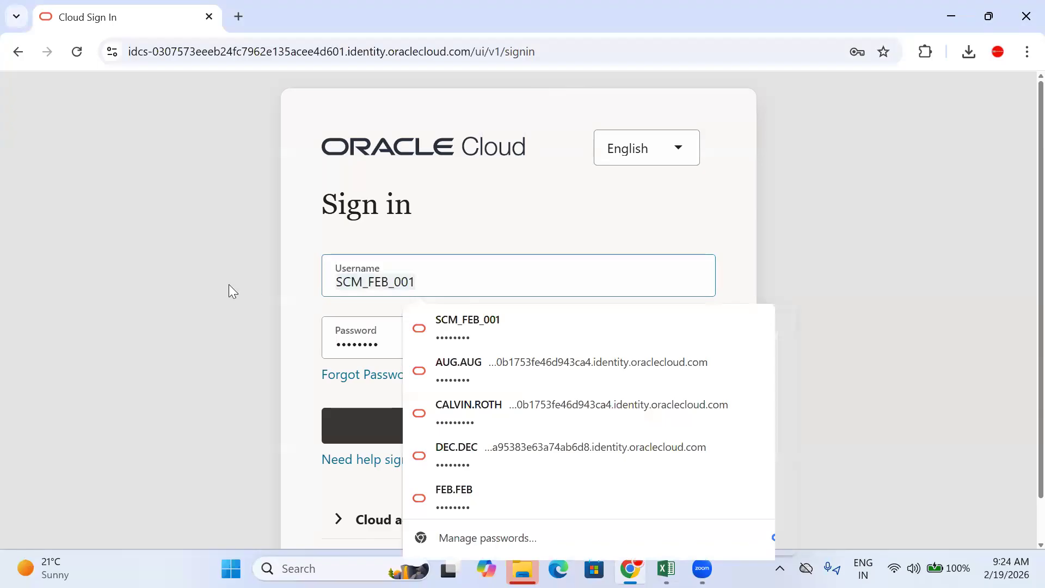
left_click(340, 430)
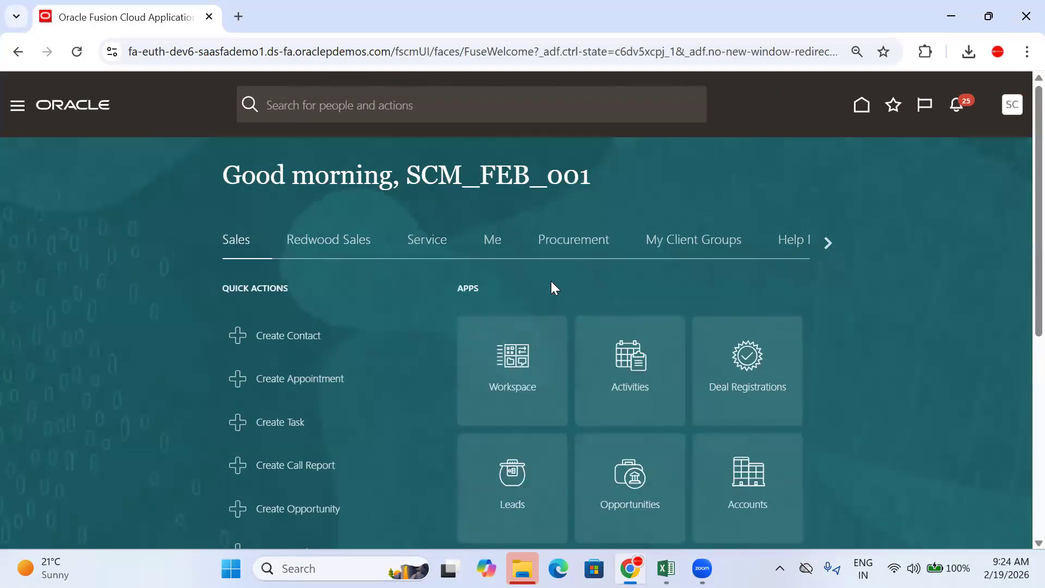
Step: Go to Procurement Purchase Orders and list the 6 incomplete orders
left_click(563, 243)
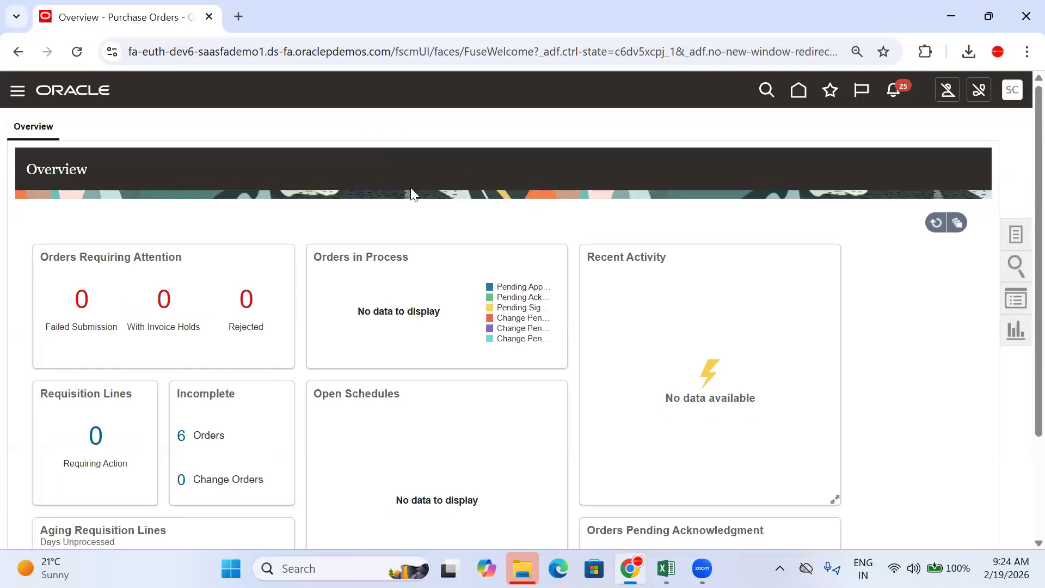
scroll(410, 188, "down", 3)
left_click(180, 303)
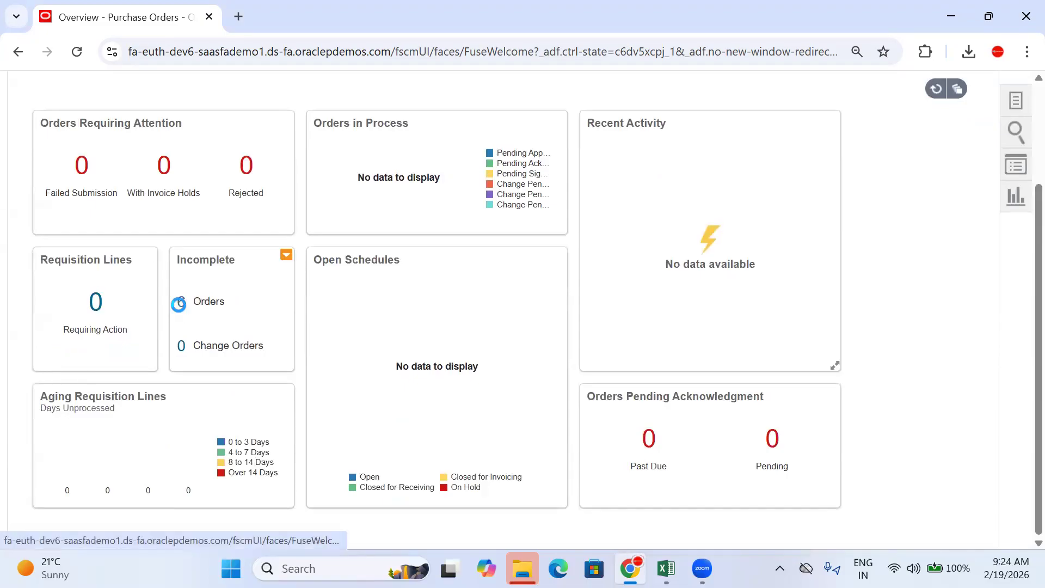
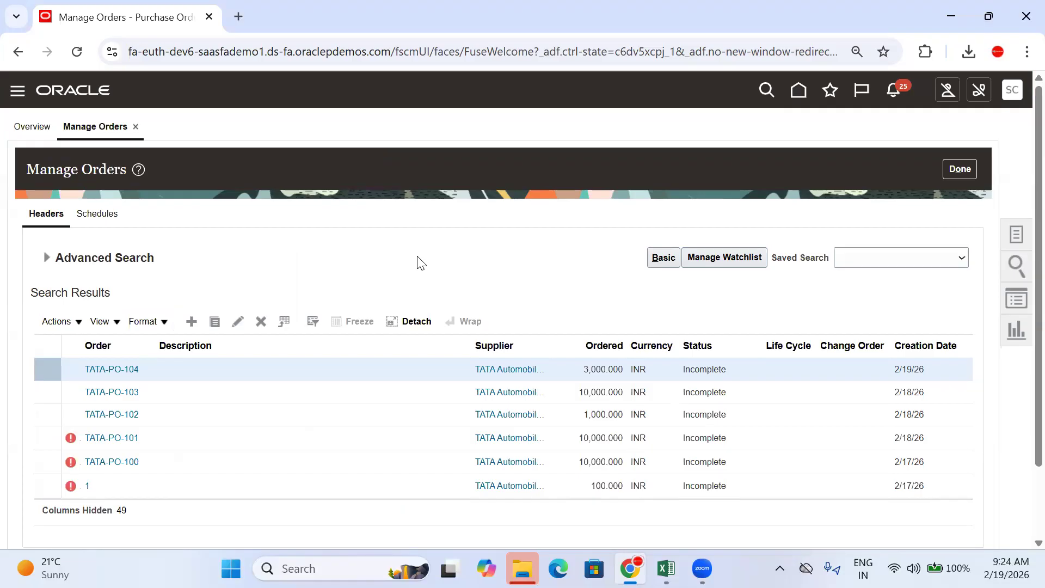
Step: Validate purchase order TATA-PO-104, accept the no-errors result, and open Manage Approvals
scroll(226, 369, "down", 7)
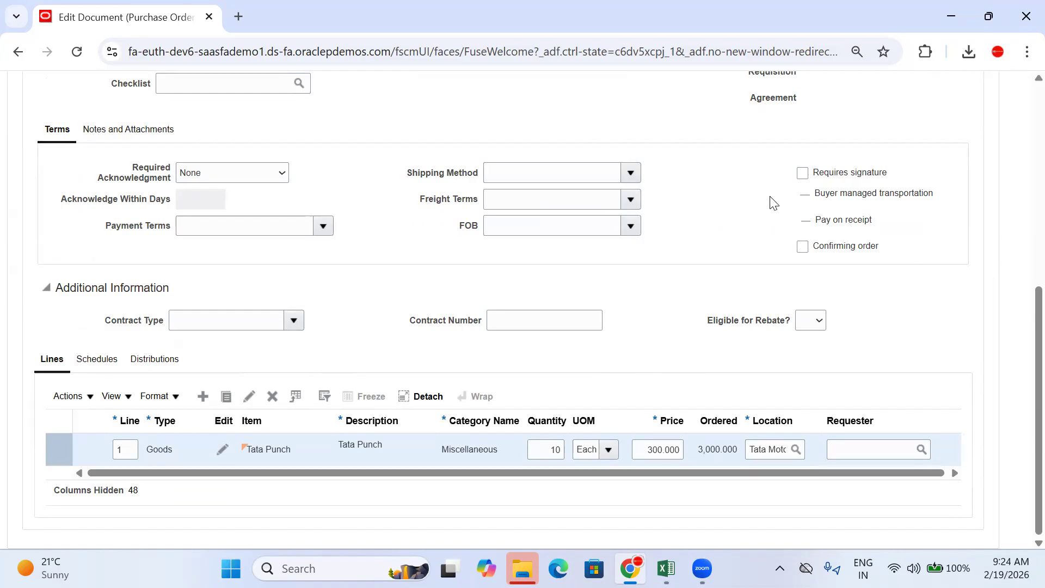
scroll(773, 203, "up", 7)
left_click(802, 162)
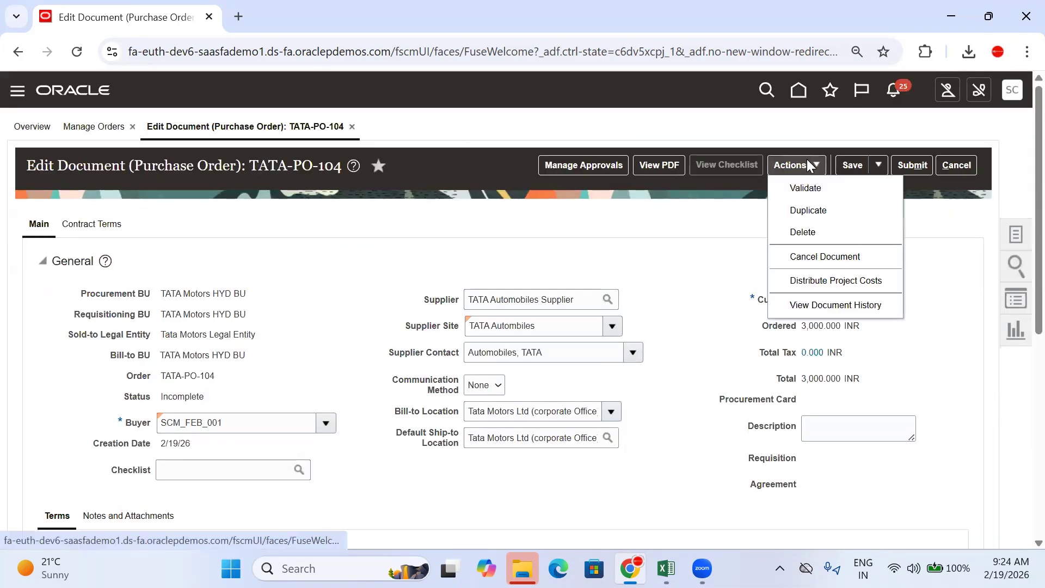
left_click(811, 187)
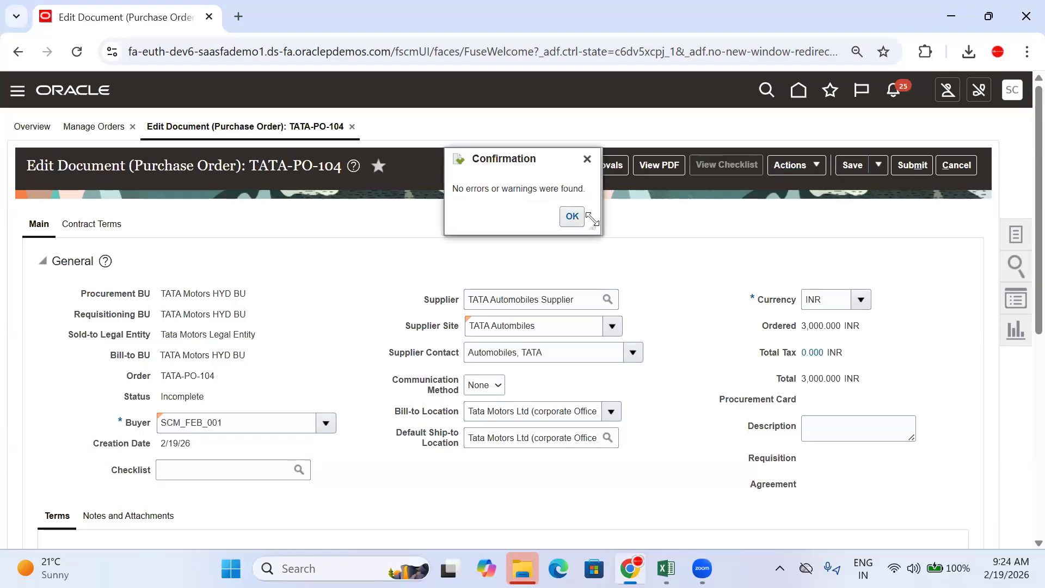
left_click(572, 216)
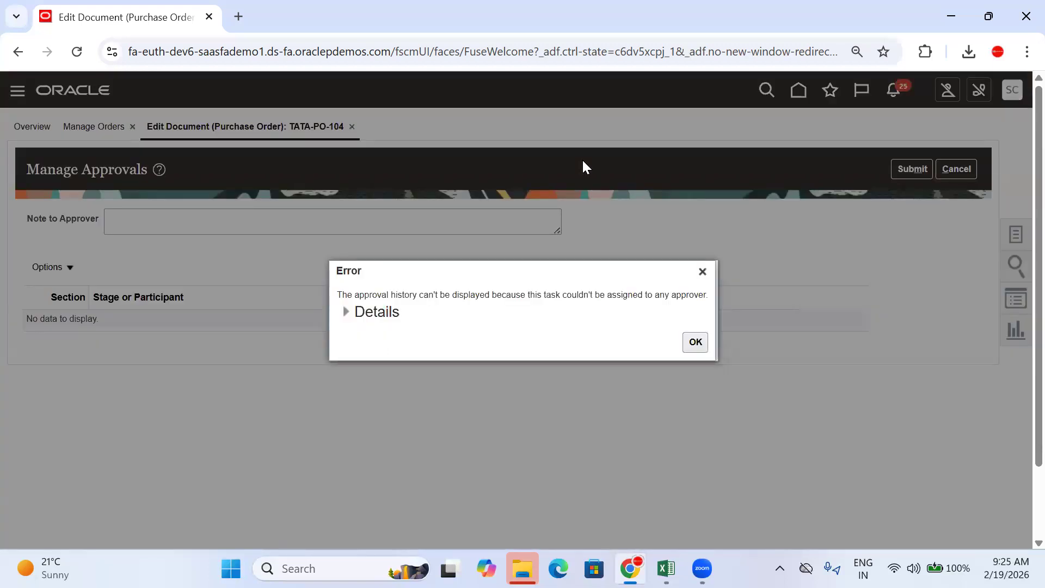
Step: Dismiss the no-approver error and cancel out of the approvals page without submitting
left_click(701, 273)
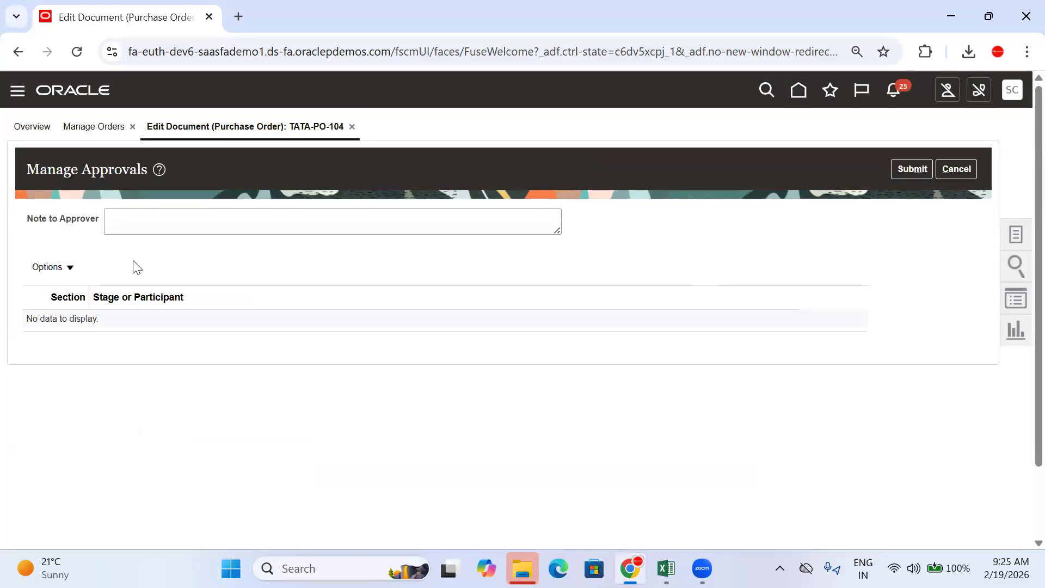
left_click(953, 169)
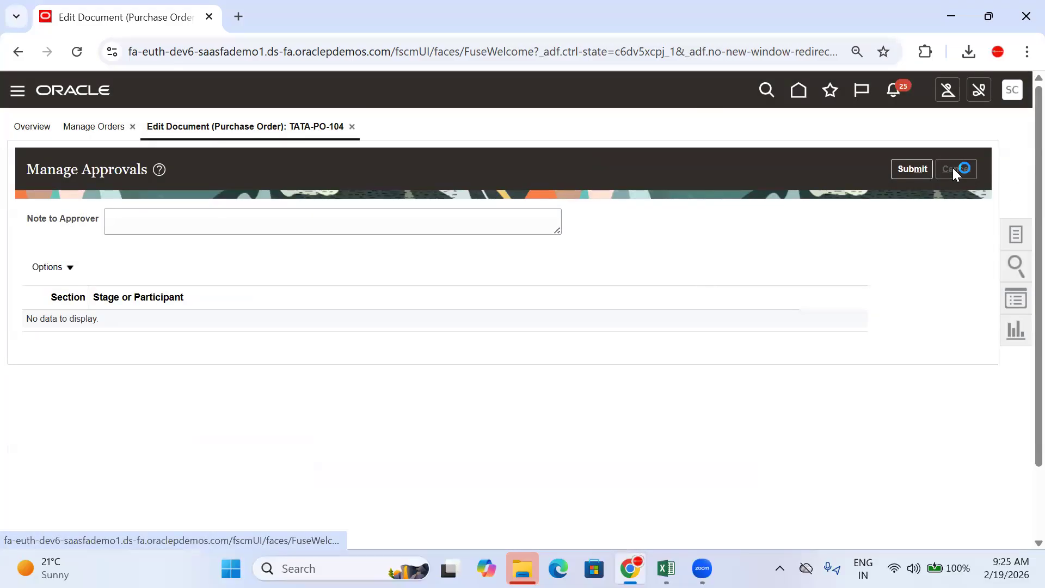
left_click(1014, 92)
Step: Open Manage Purchasing Document Approvals under Setup and Maintenance's Approval Management tasks
left_click(750, 310)
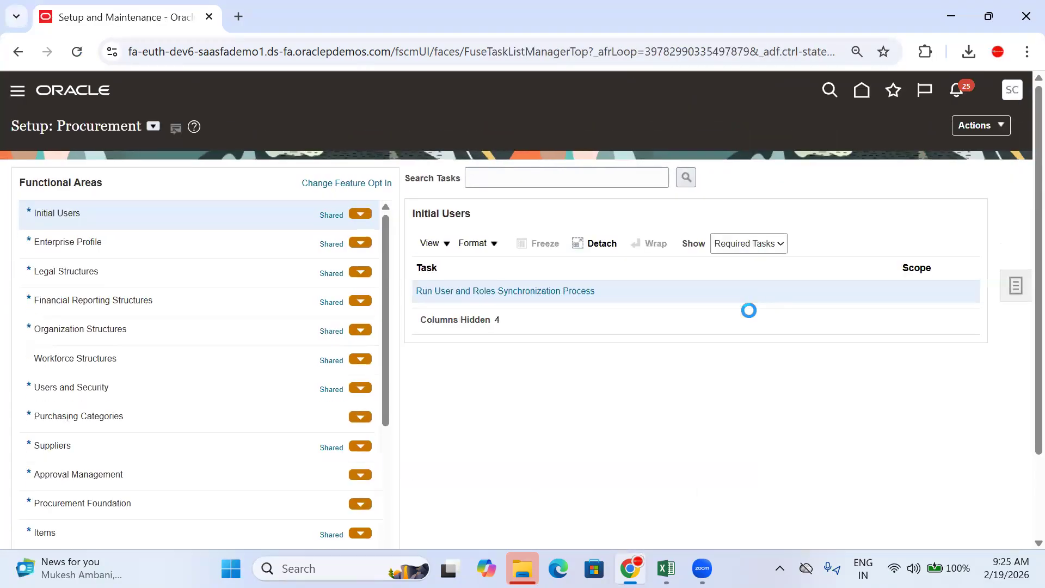
scroll(149, 433, "down", 2)
left_click(123, 404)
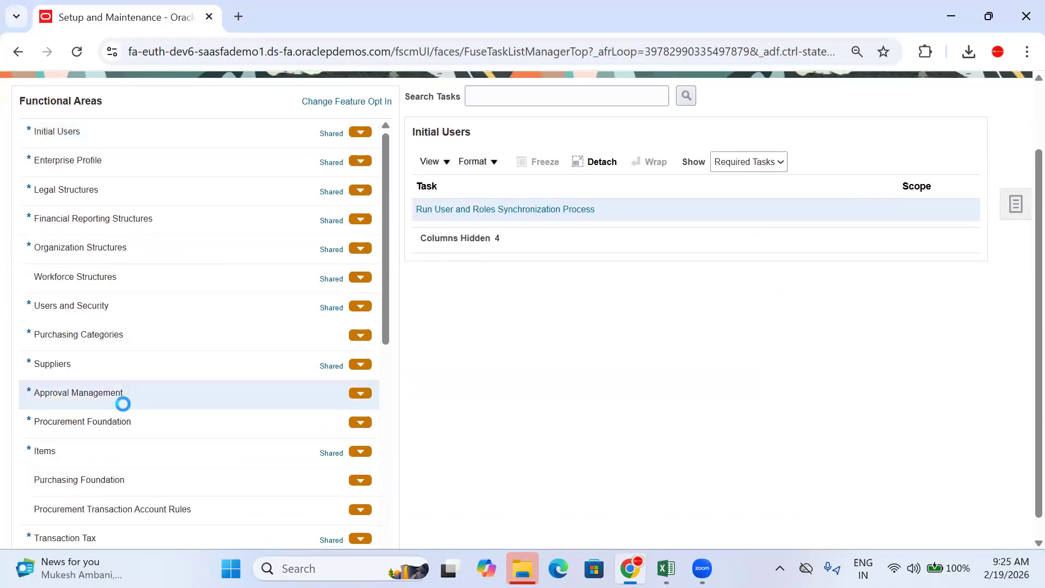
left_click(534, 237)
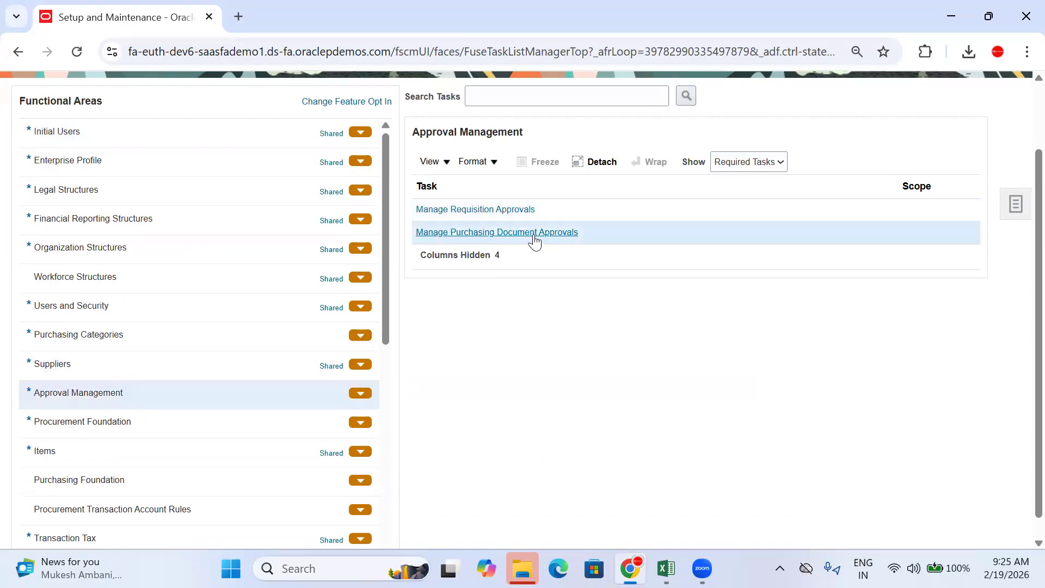
left_click(532, 233)
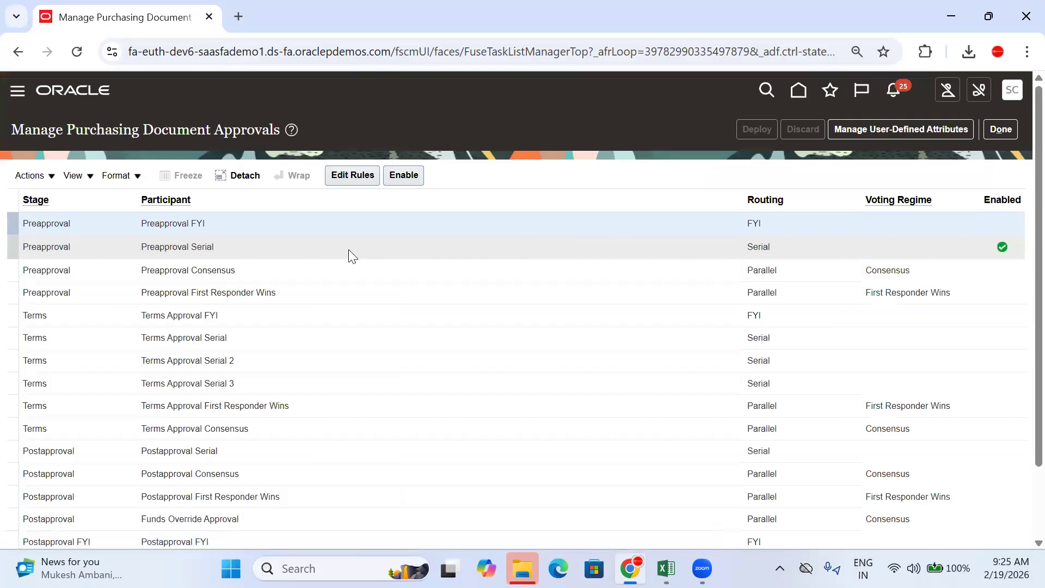
Step: Edit the Preapproval Serial rules and review the TATA Motors HYD BU and price conditions
left_click(354, 182)
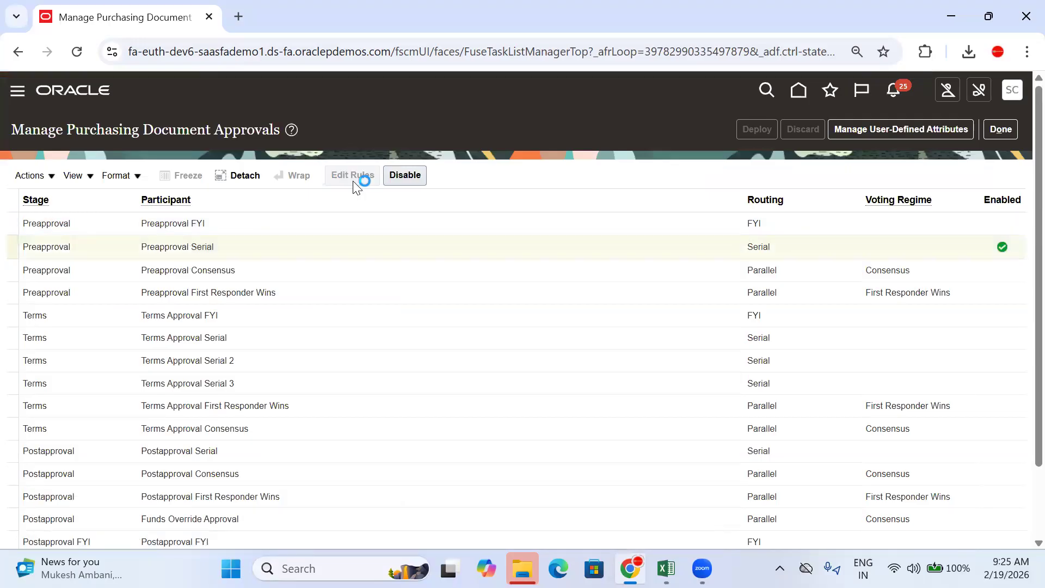
scroll(329, 196, "down", 3)
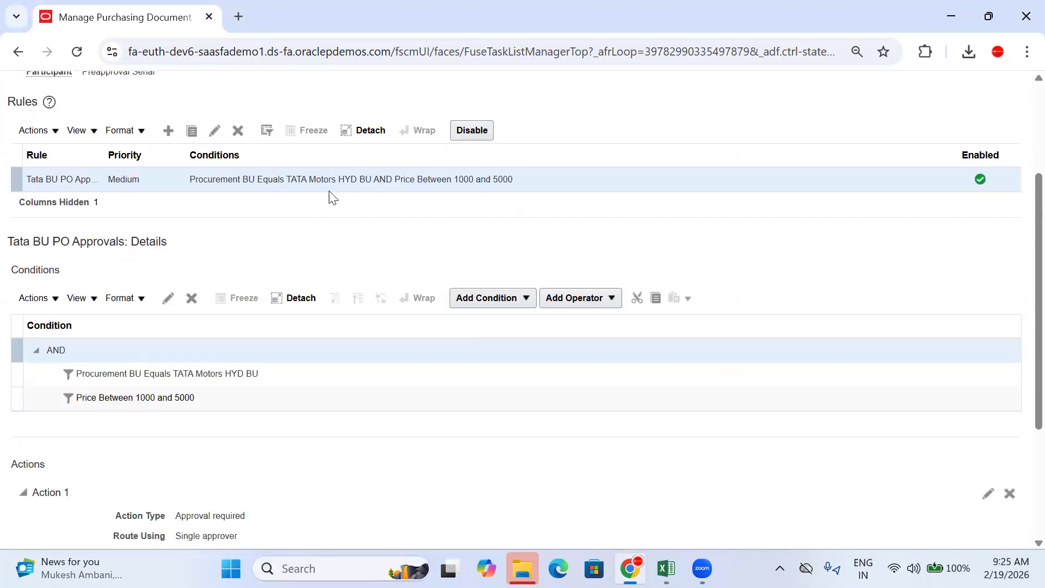
left_click_drag(191, 182, 358, 182)
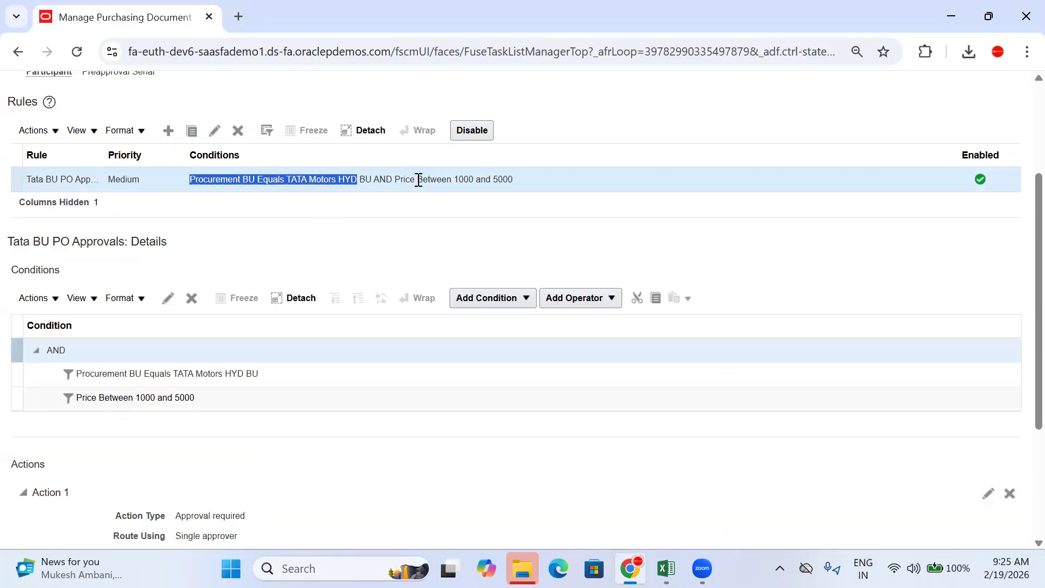
left_click(286, 400)
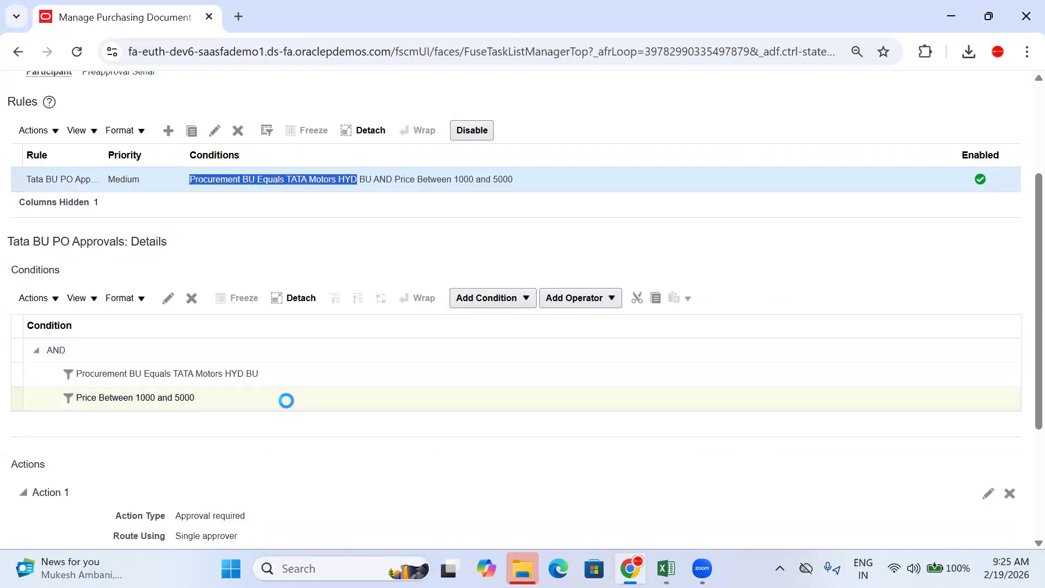
Step: Change the rule's price condition to Greater than 1
left_click(166, 298)
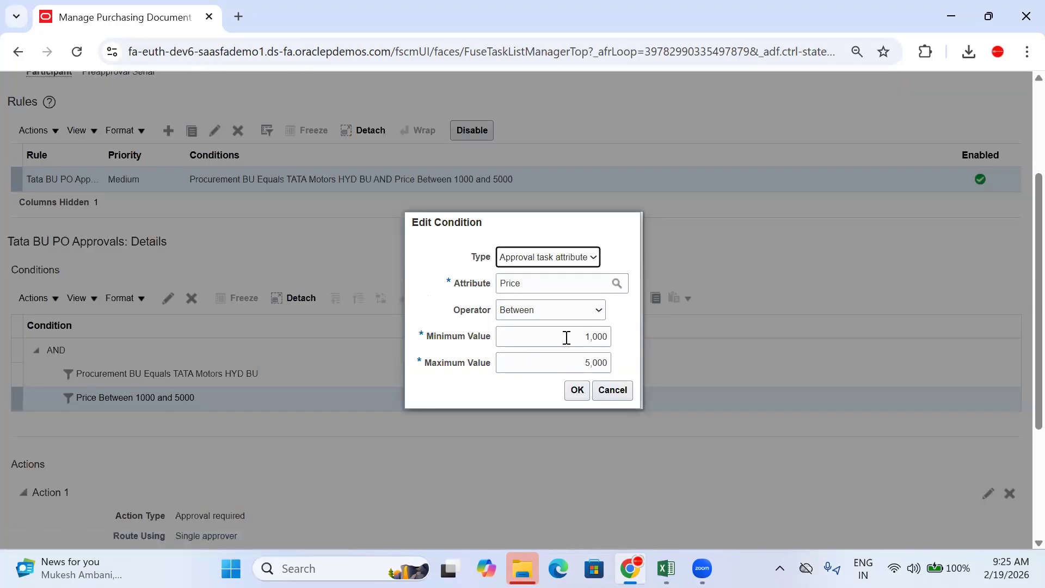
left_click(551, 310)
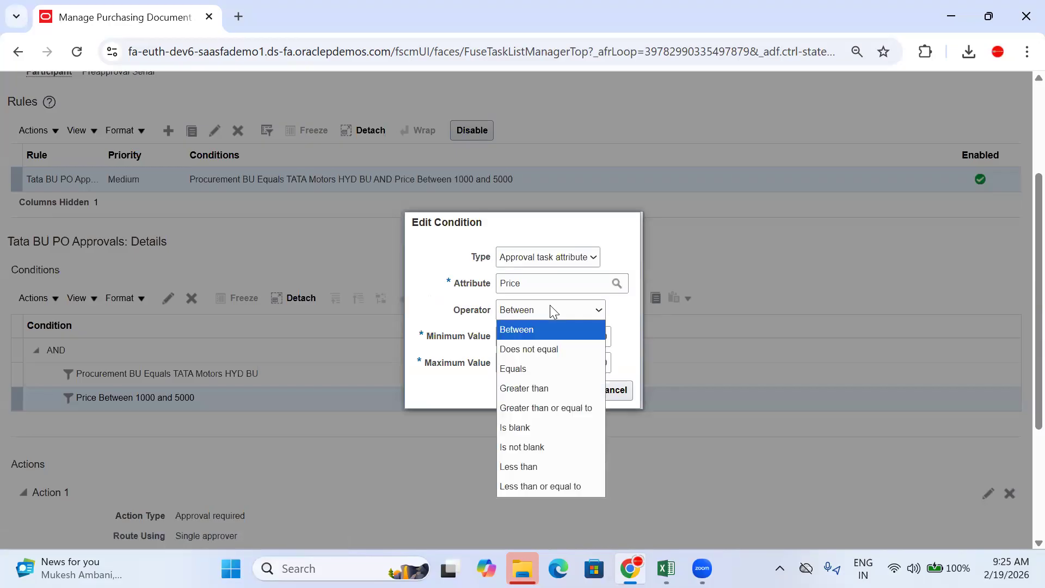
left_click(541, 390)
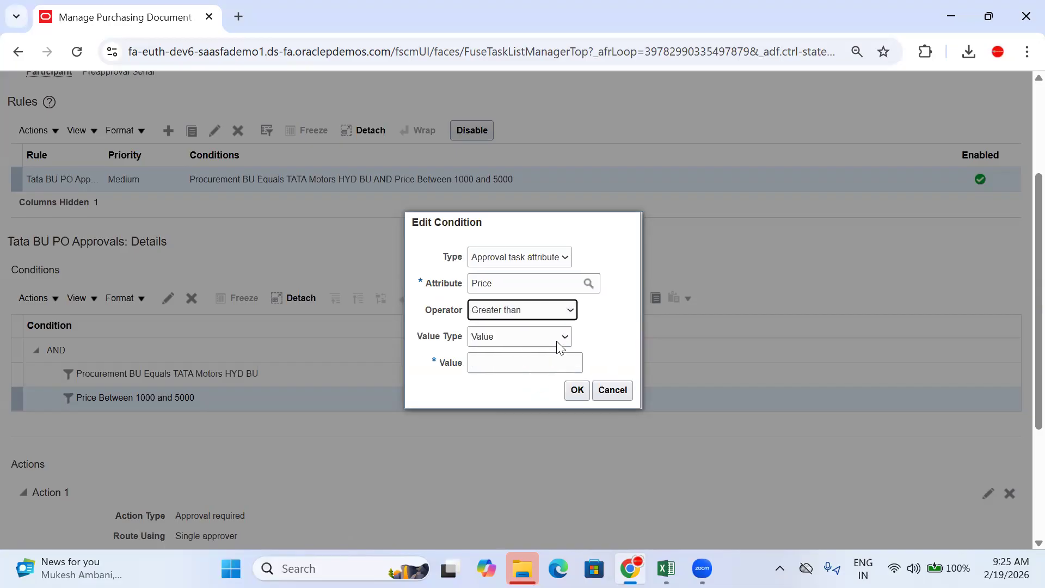
left_click(546, 363)
type("1")
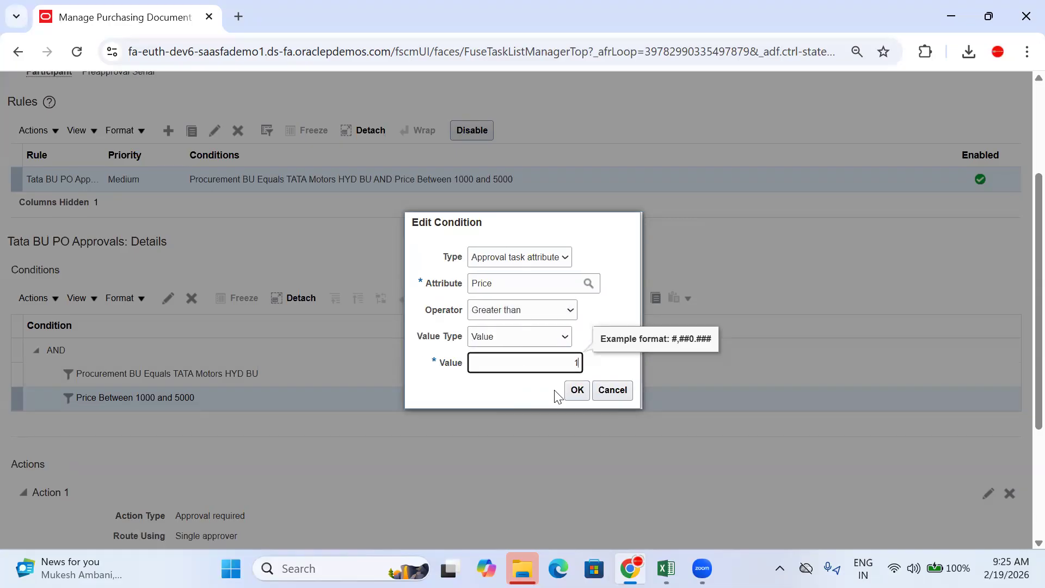
left_click(577, 391)
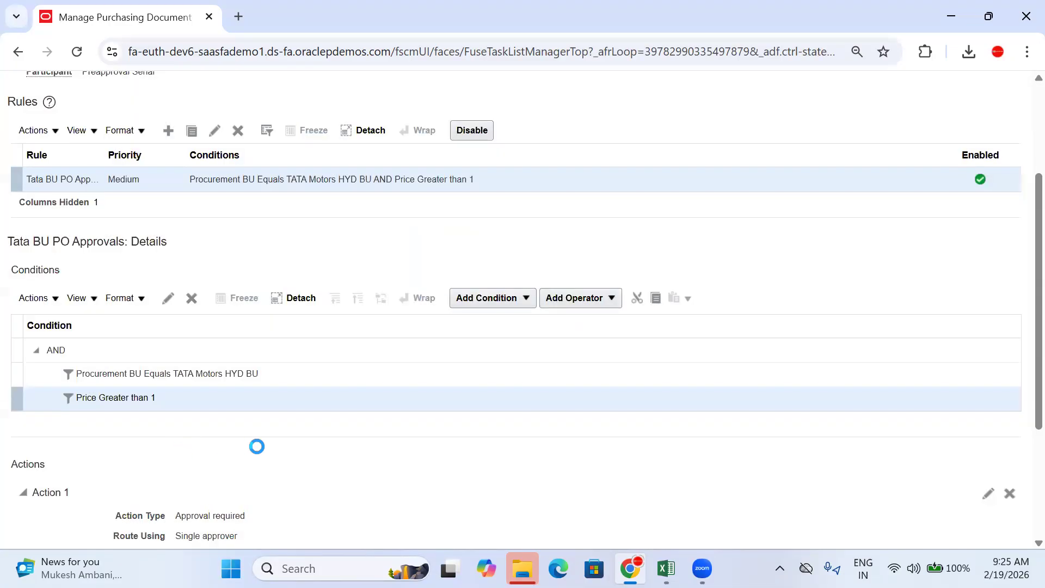
scroll(263, 453, "down", 3)
left_click_drag(239, 342, 169, 345)
left_click(268, 376)
scroll(268, 380, "up", 3)
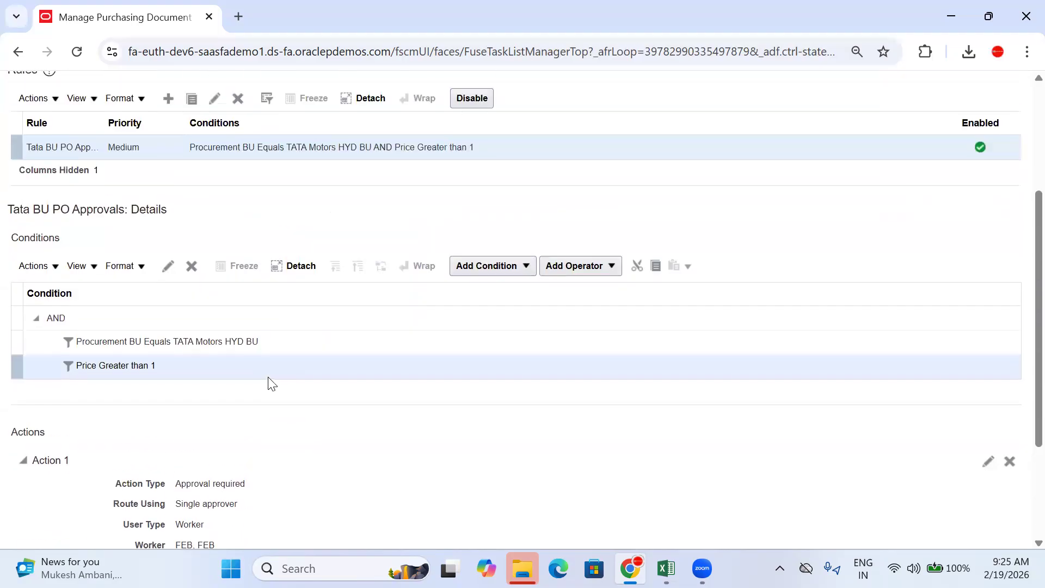
scroll(256, 353, "up", 2)
Step: Set the Tata BU PO Approvals rule priority to Highest
left_click(215, 180)
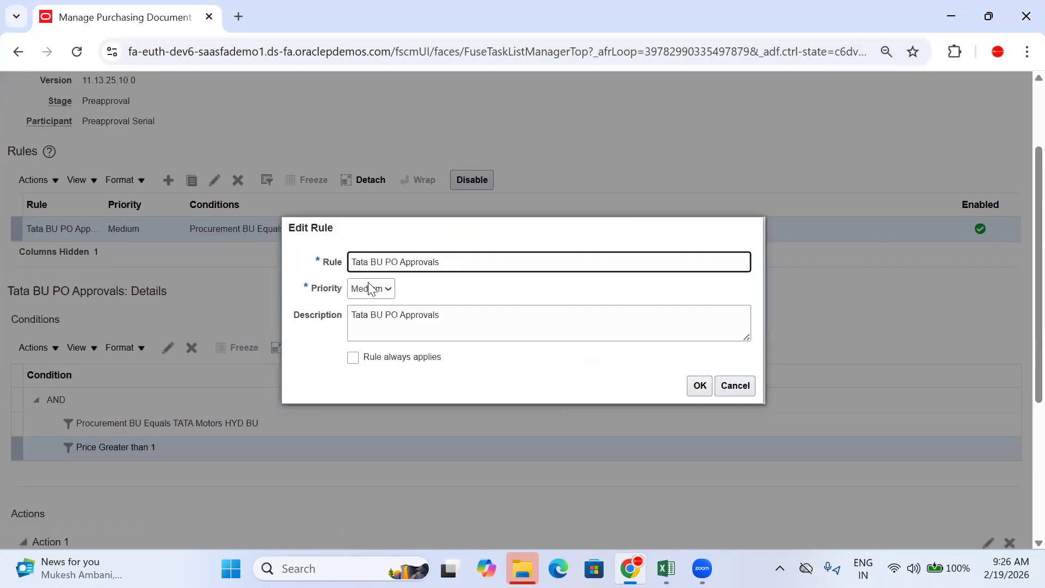
left_click(380, 293)
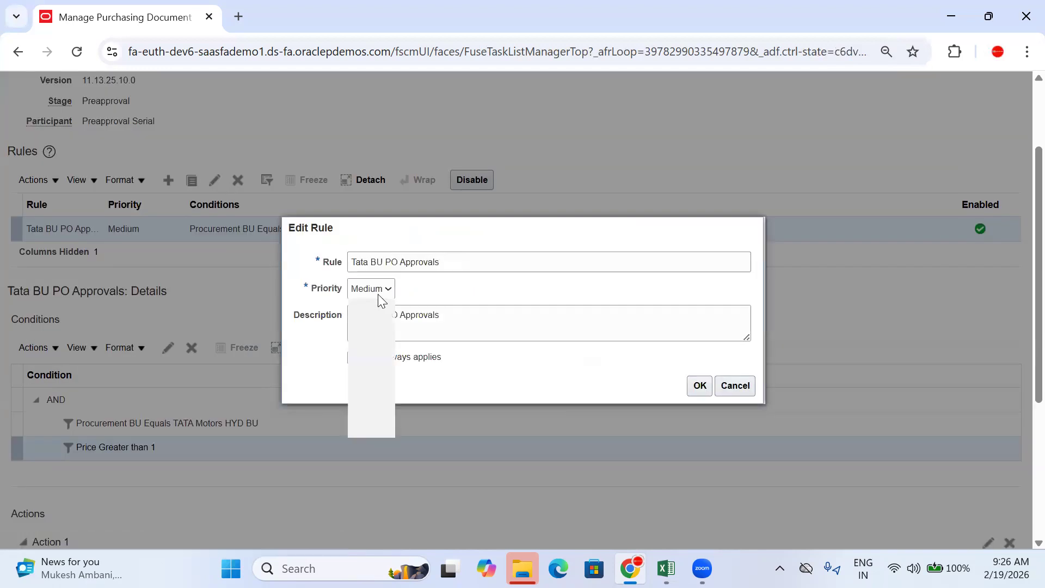
left_click(373, 309)
left_click(490, 332)
left_click(699, 385)
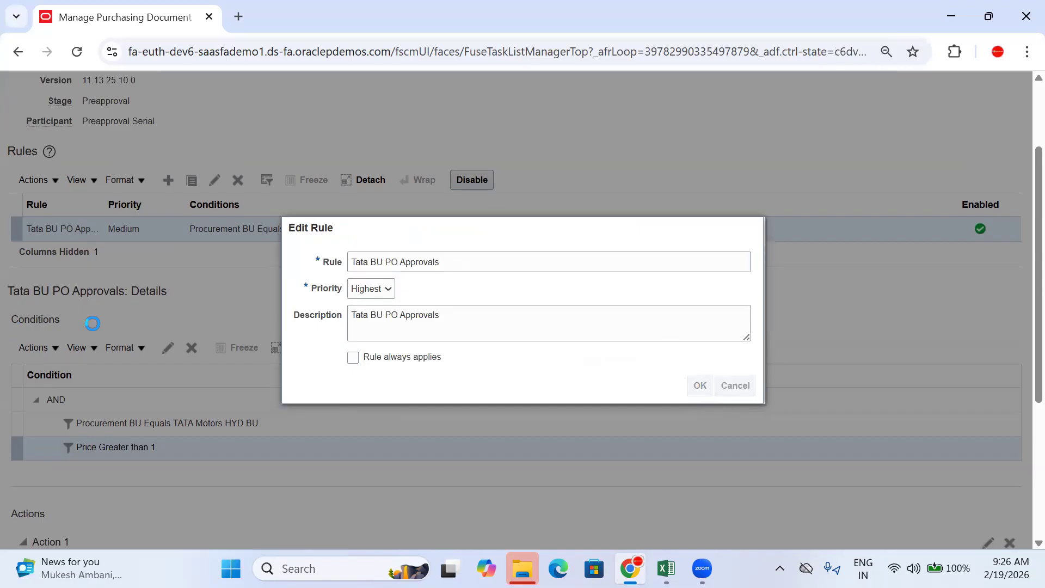
scroll(303, 303, "down", 5)
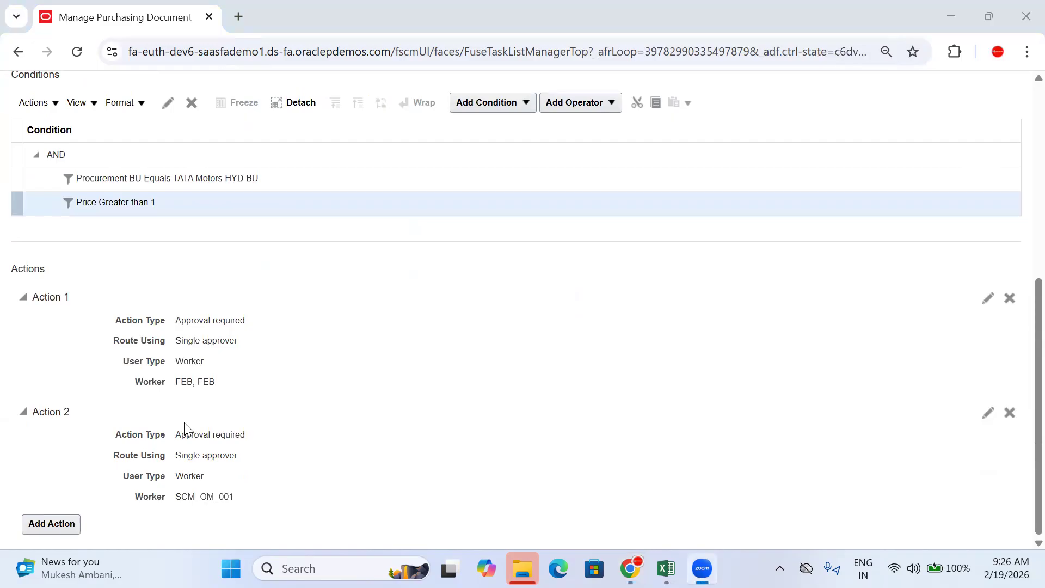
left_click(286, 364)
scroll(286, 364, "up", 6)
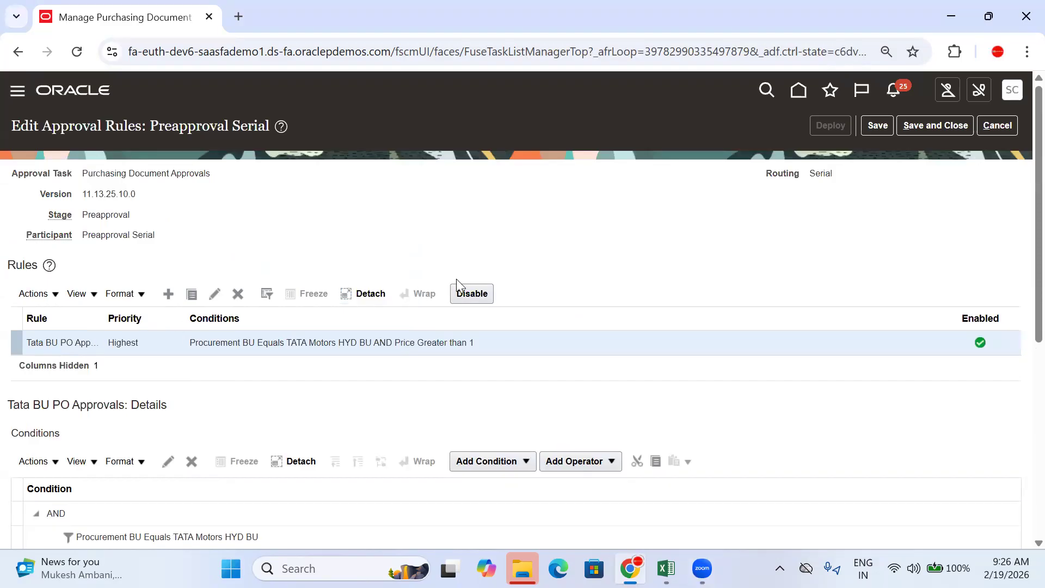
Step: Save the edited rules, deploy them after the warning, and go back to Setup: Procurement
left_click(877, 125)
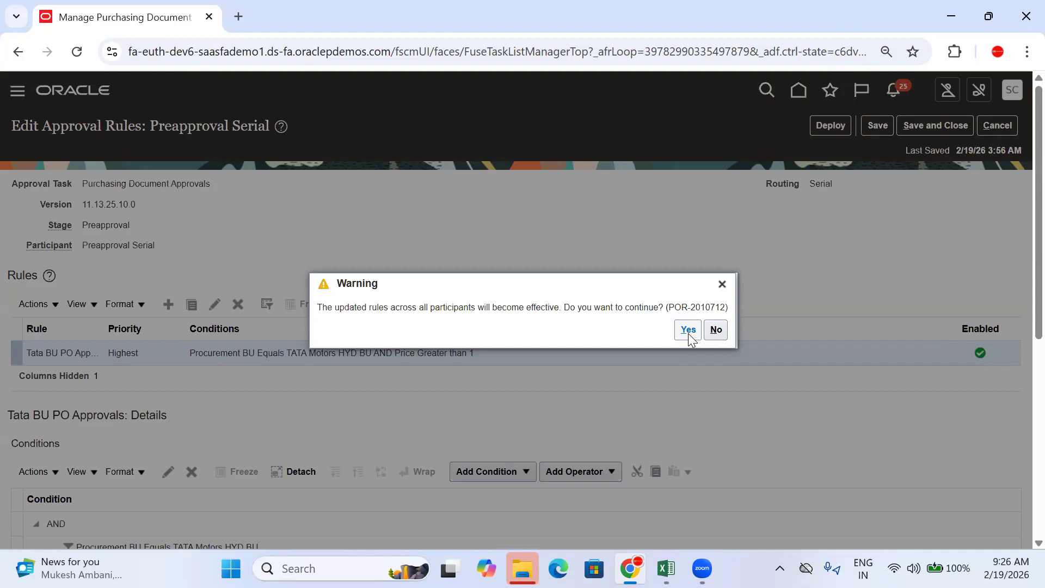
left_click(688, 330)
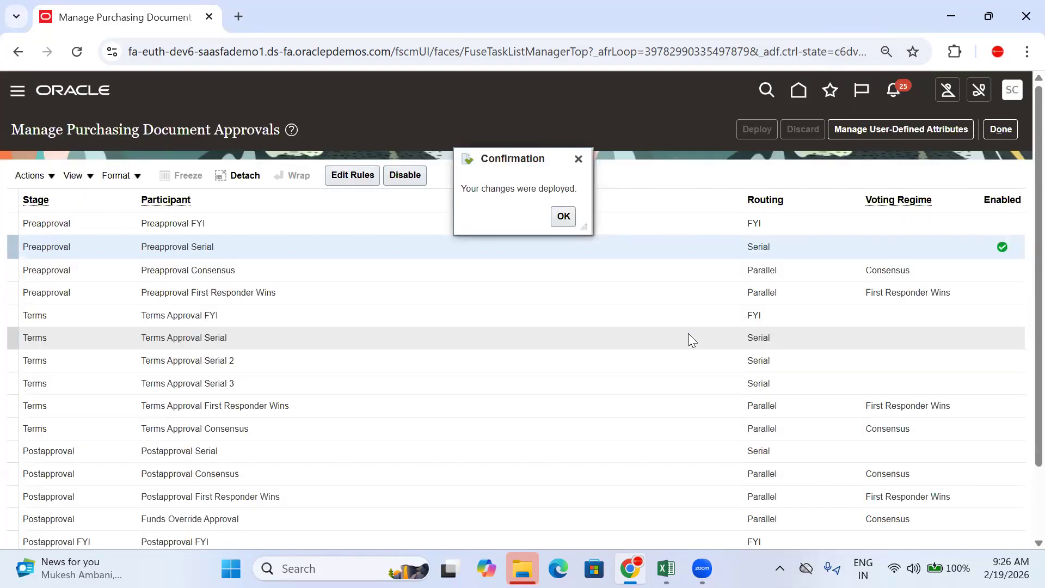
left_click(560, 217)
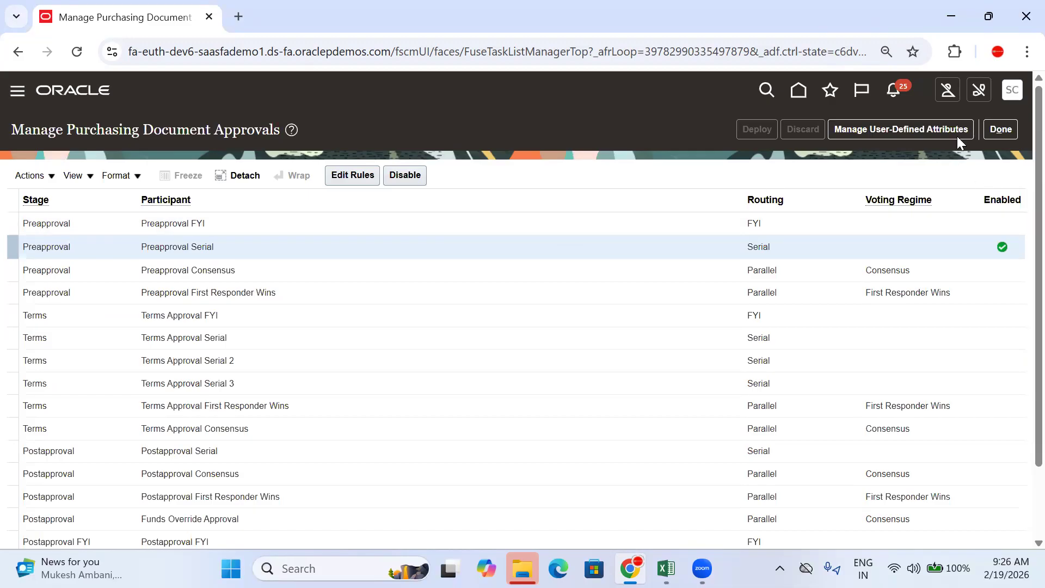
left_click(1000, 130)
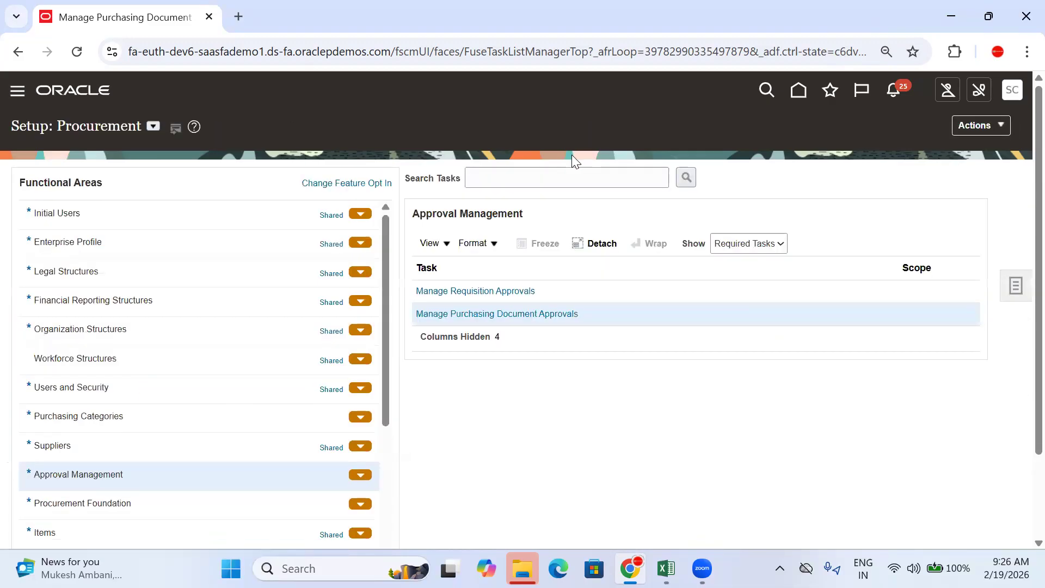
Step: Disable and re-enable the Preapproval Serial participant in purchasing document approvals
left_click(551, 313)
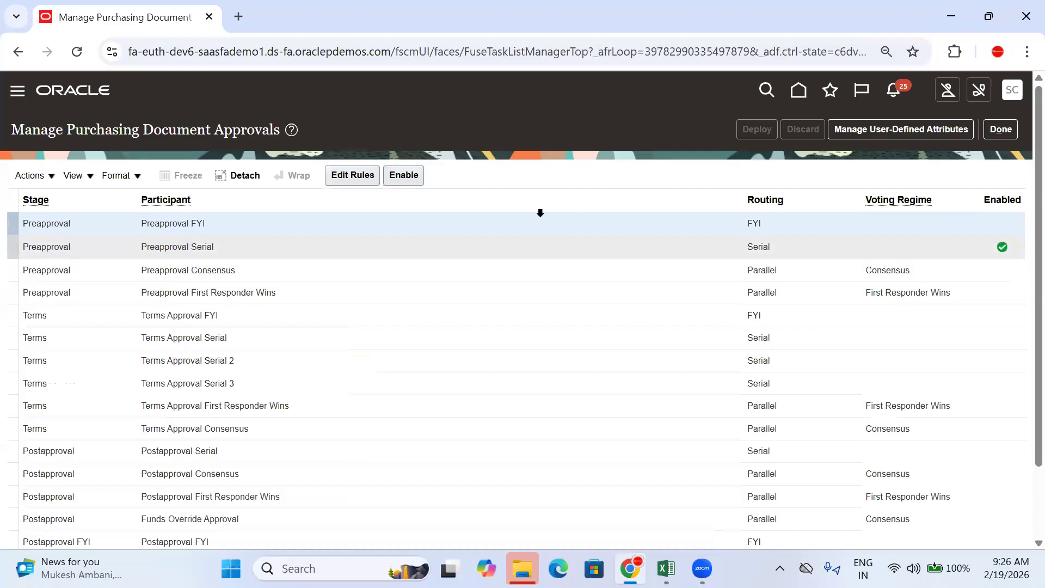
left_click(948, 252)
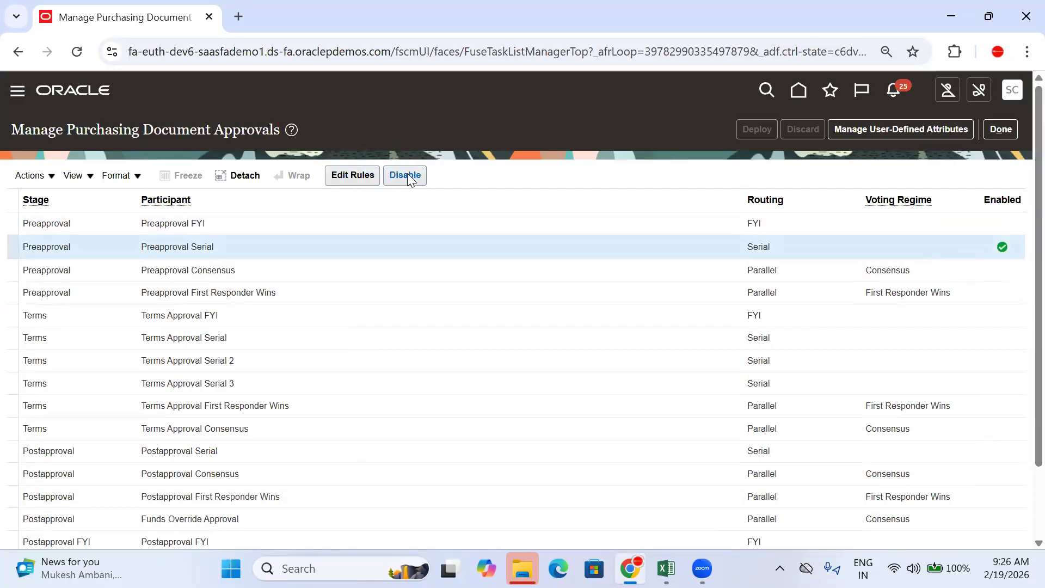
left_click(409, 176)
left_click(998, 130)
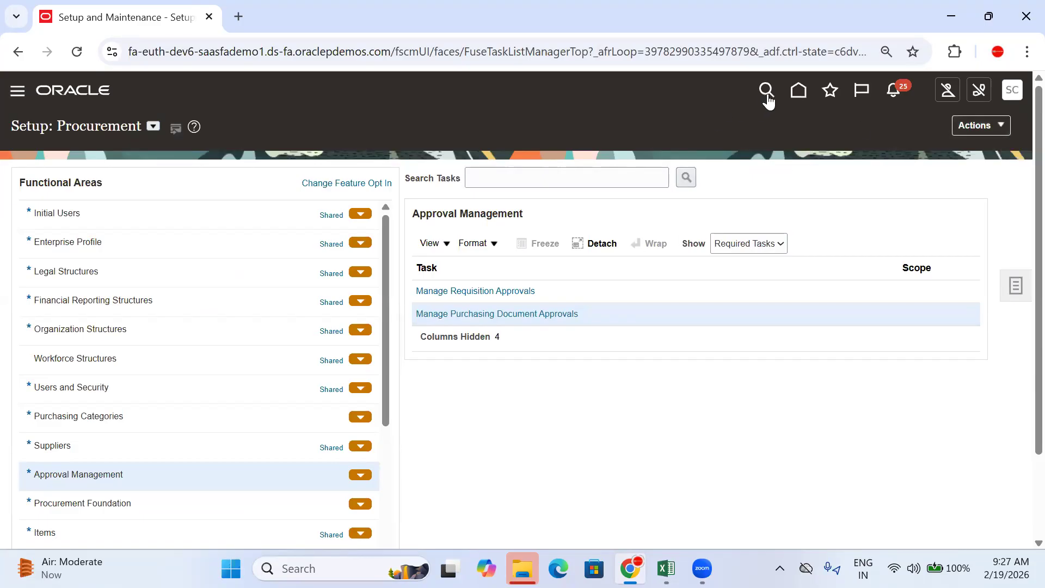
Step: Copy the Fusion site address and load it in a new Chrome Incognito window
left_click(798, 93)
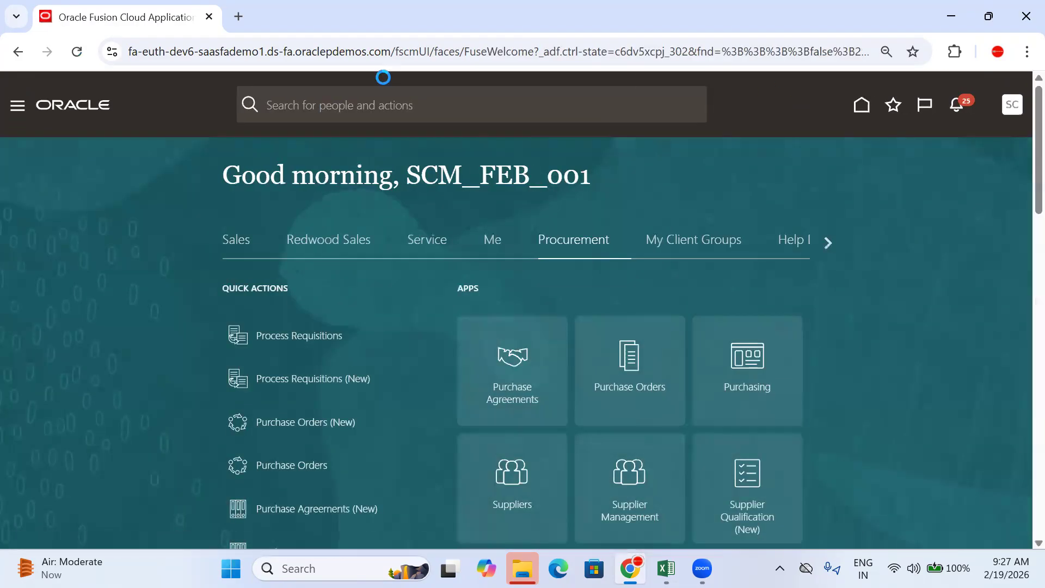
left_click_drag(389, 52, 51, 75)
key("ctrl+c")
left_click(1026, 51)
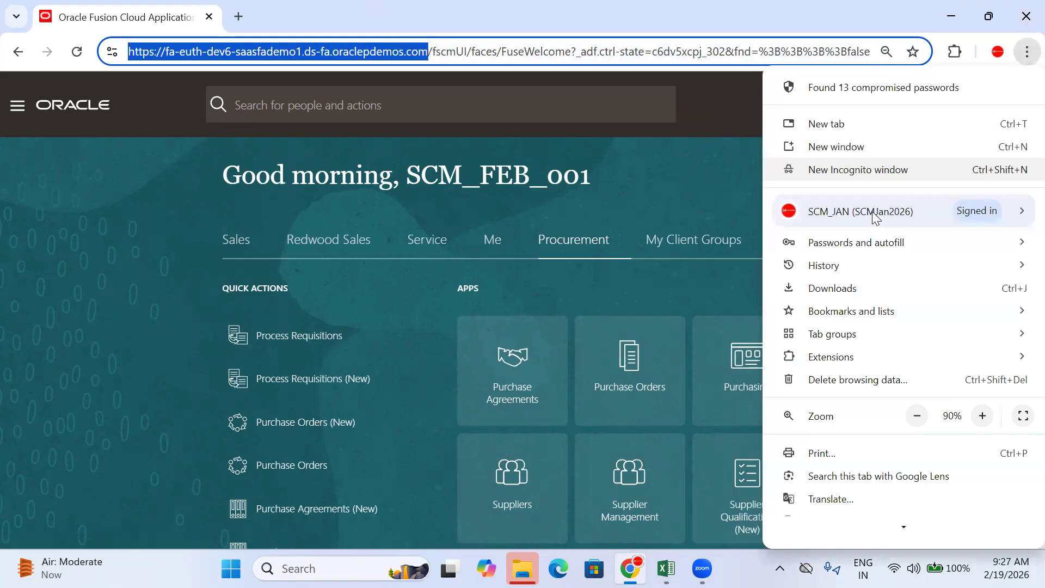
left_click(854, 171)
key("ctrl+v")
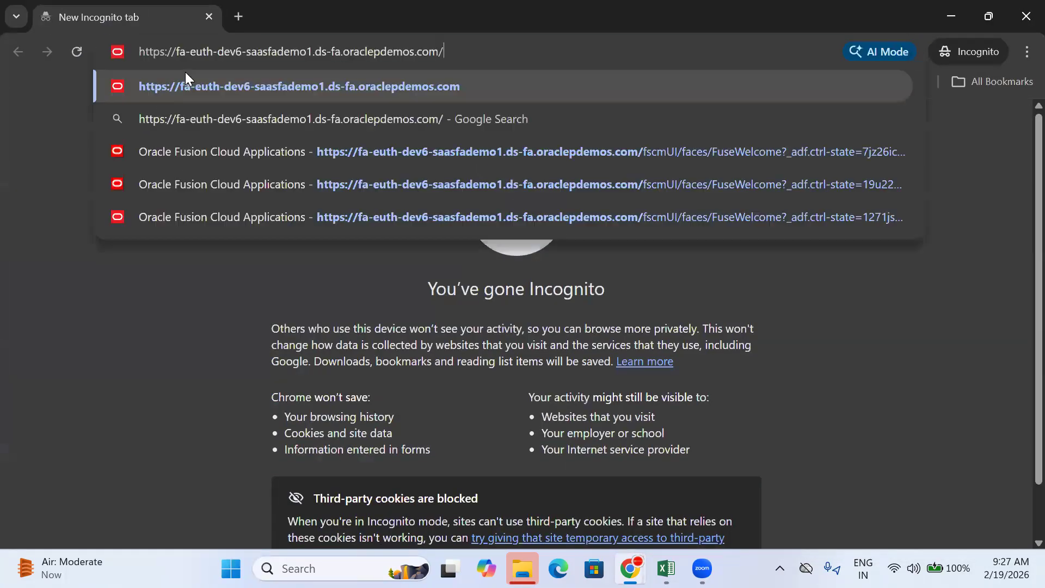
key("Return")
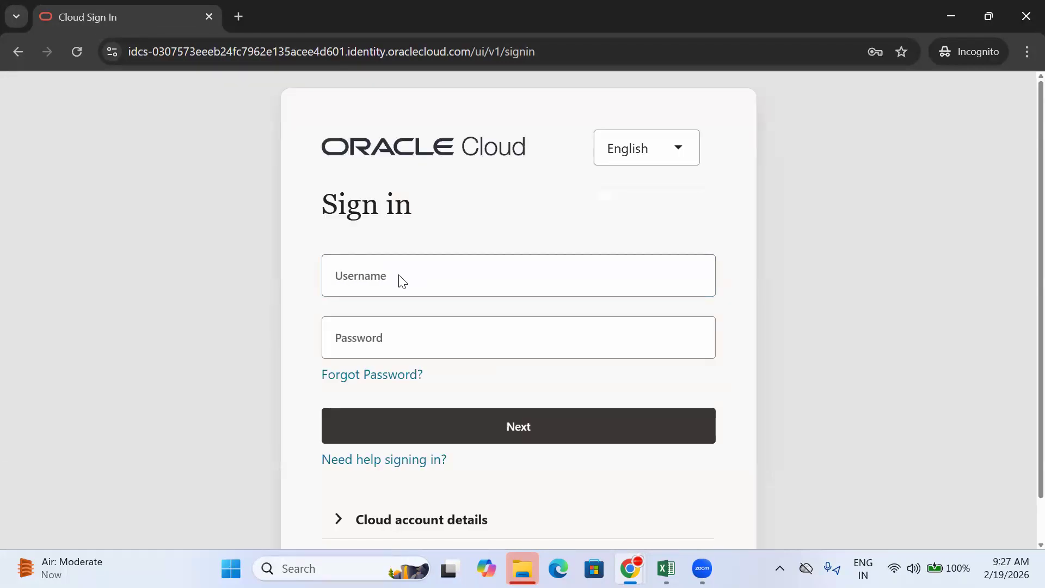
Step: Sign in using the browser's saved username and password
left_click(356, 277)
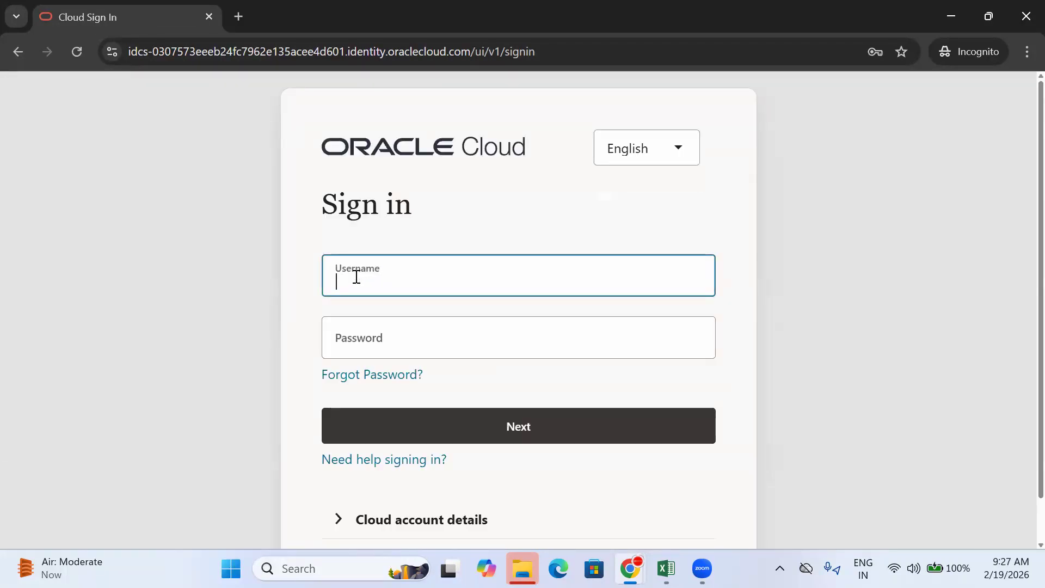
type("SCM")
left_click(499, 309)
scroll(498, 296, "down", 1)
left_click(570, 383)
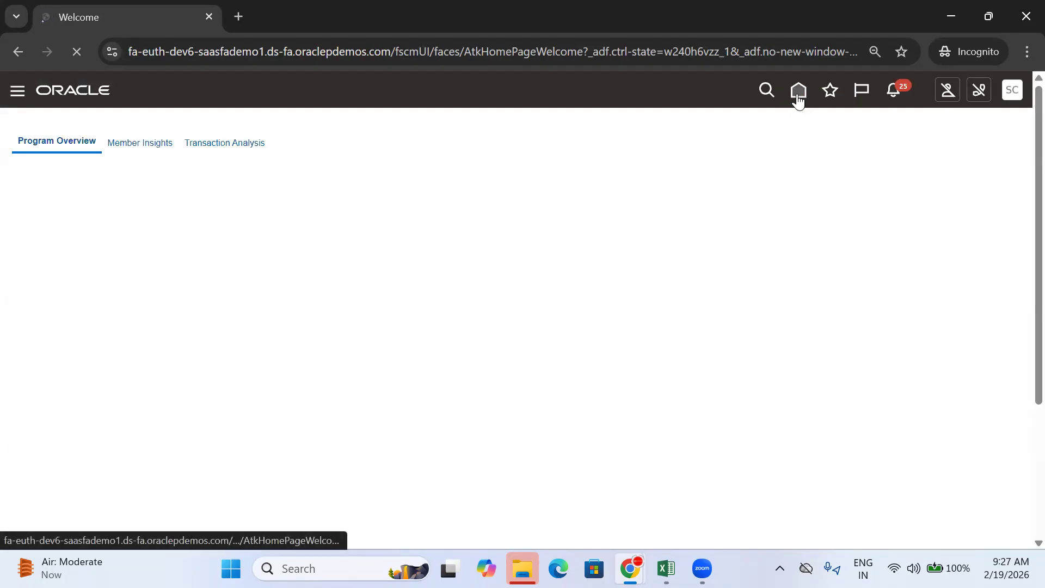
Step: Return to the home page and switch to the Procurement area
left_click(798, 94)
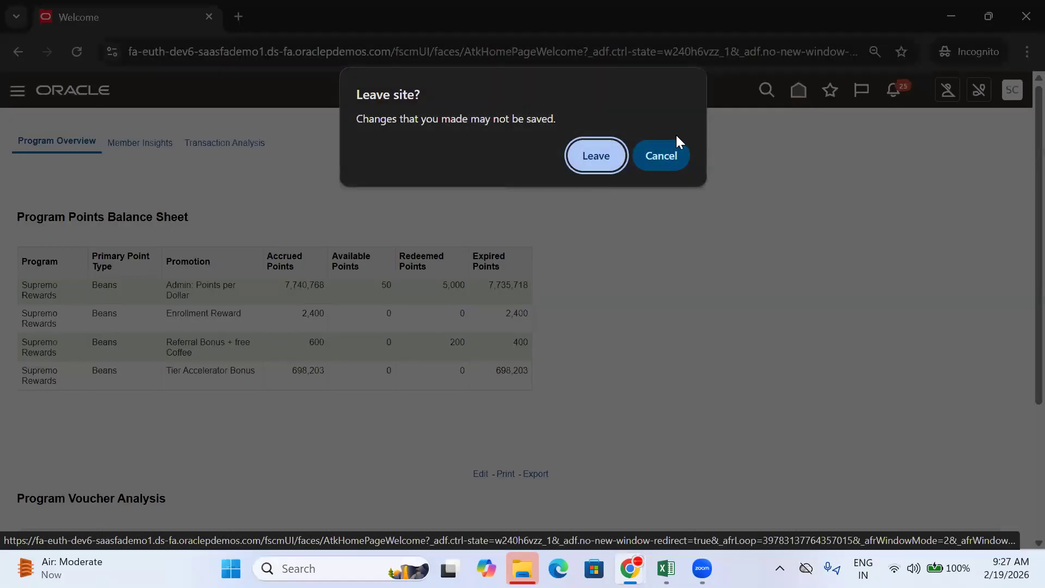
left_click(597, 157)
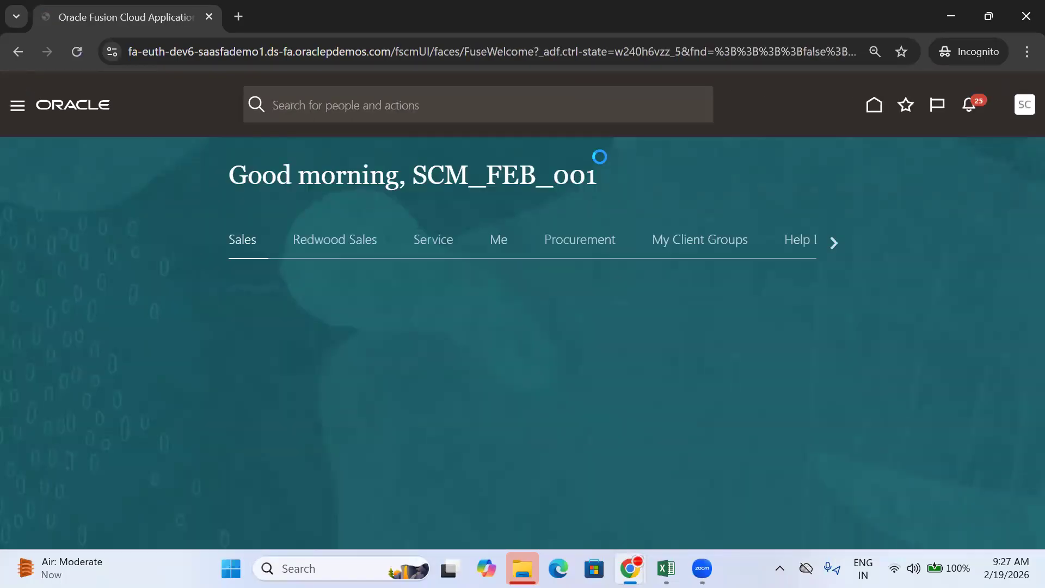
left_click(586, 238)
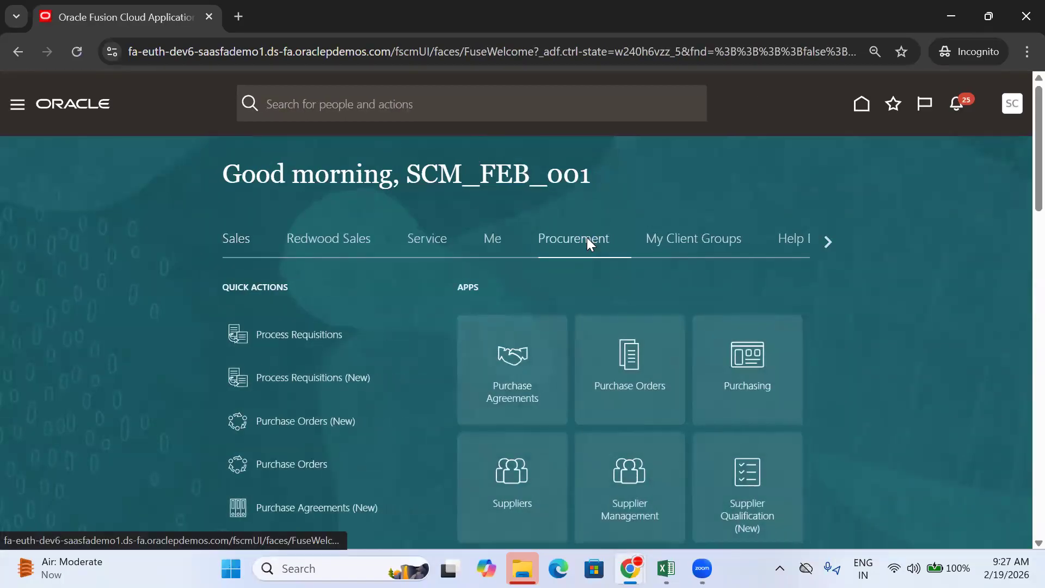
scroll(587, 237, "down", 5)
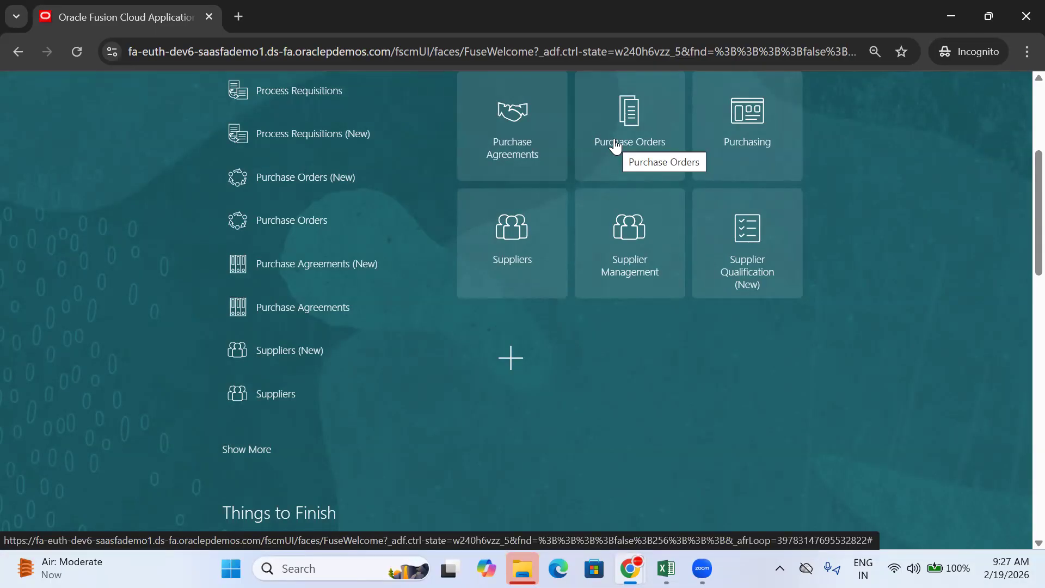
Step: From Purchase Orders, list the six incomplete orders and open TATA-PO-104 for editing
left_click(615, 146)
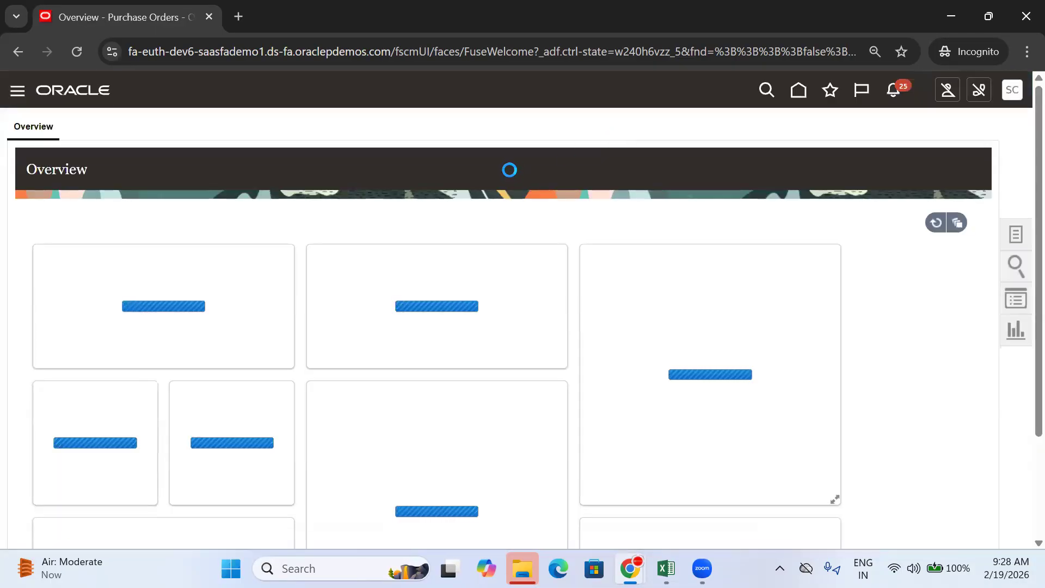
scroll(70, 303, "down", 3)
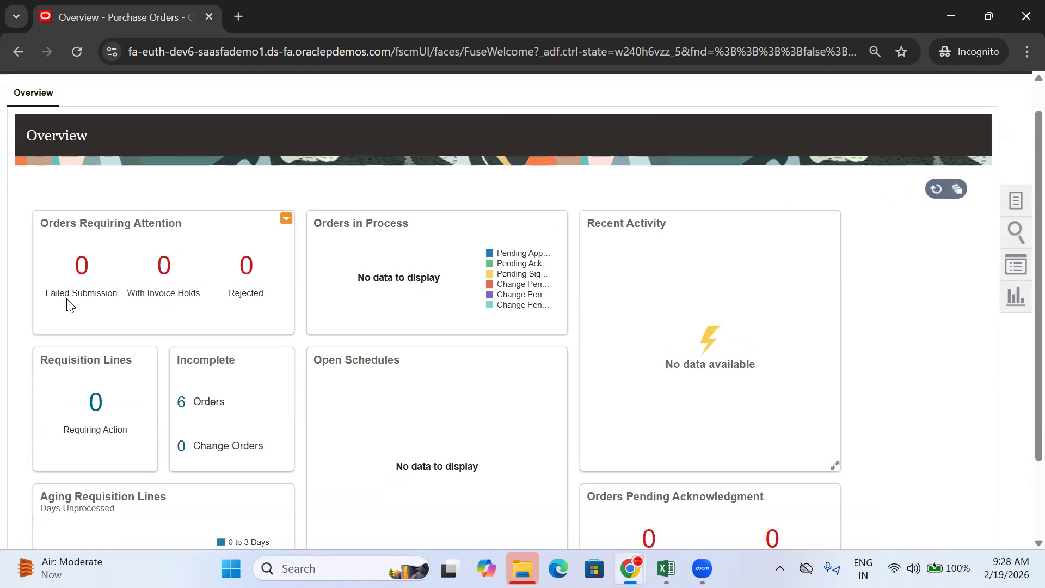
left_click(180, 301)
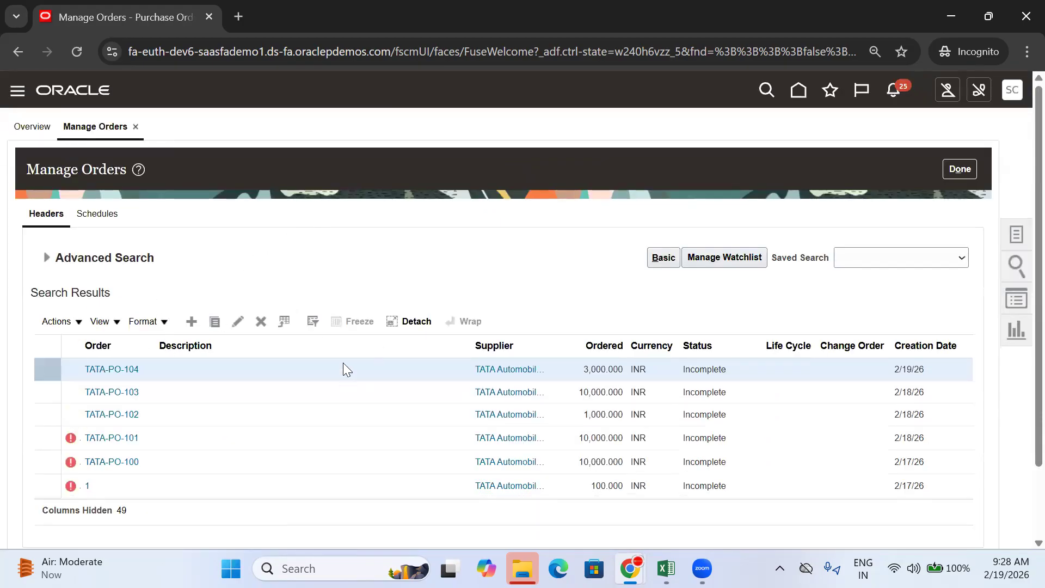
left_click(237, 322)
Step: Run Validate on TATA-PO-104 and acknowledge the no-errors-or-warnings result
left_click(808, 165)
left_click(807, 164)
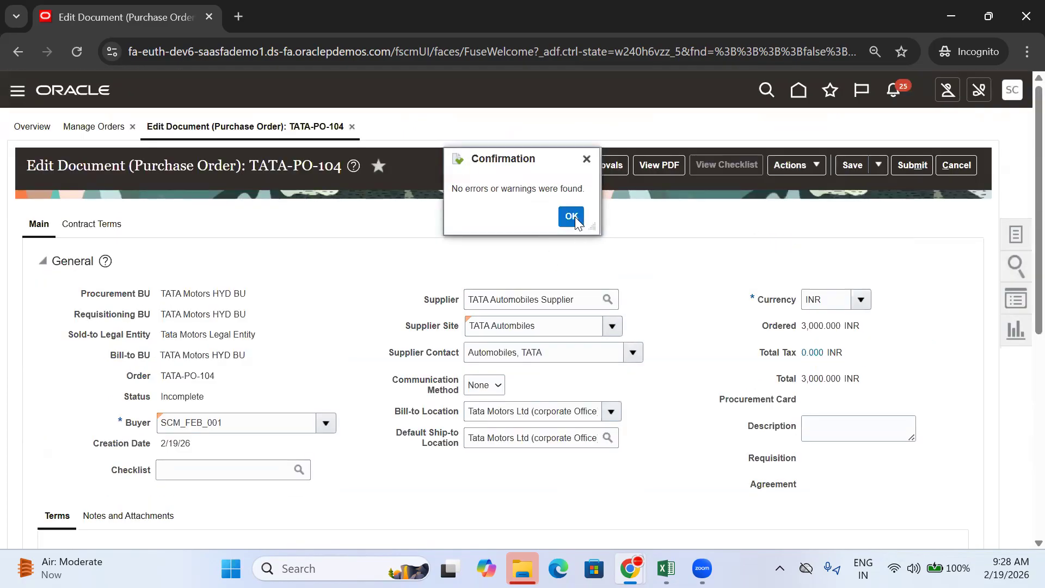
left_click(571, 216)
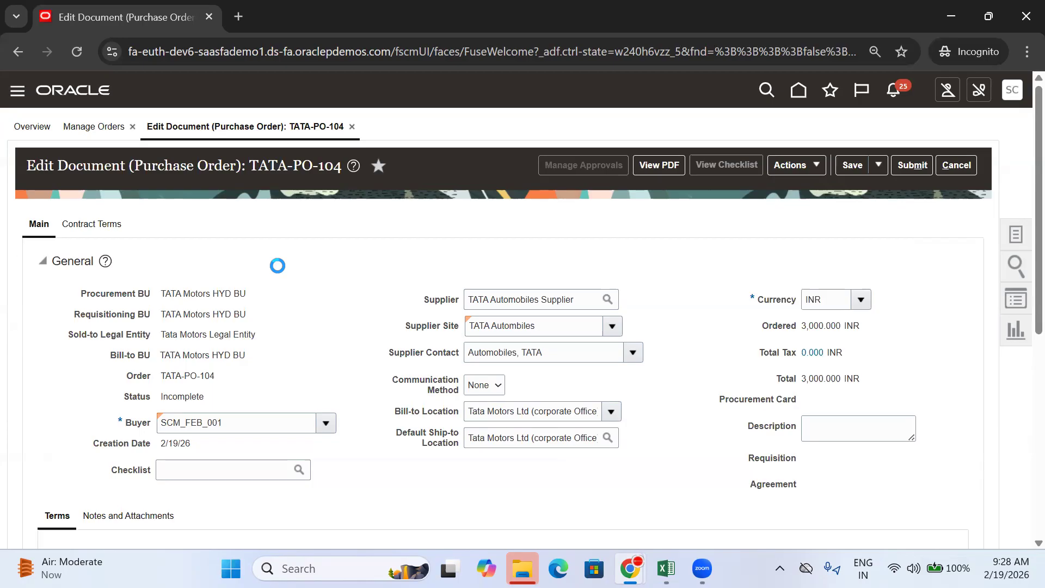
Step: Review the approval chain stages, including the Parallel step
scroll(282, 272, "down", 2)
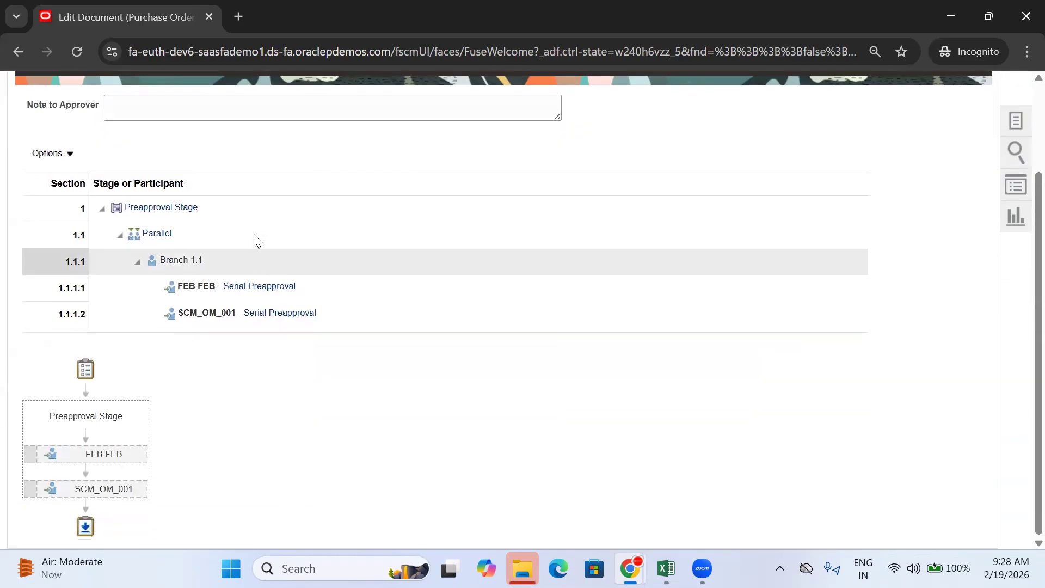
scroll(235, 156, "up", 2)
scroll(216, 151, "down", 2)
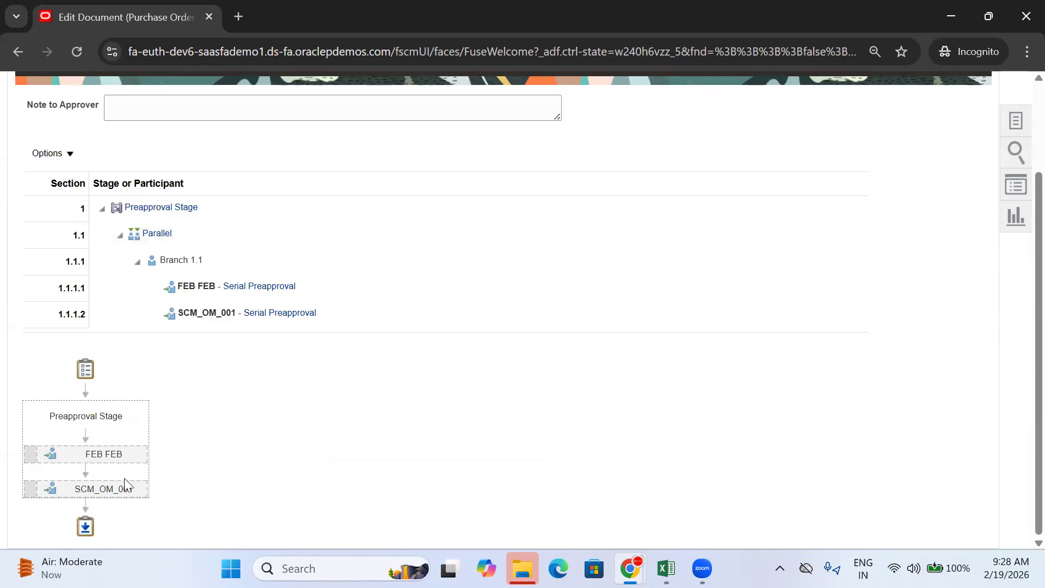
mouse_move(122, 493)
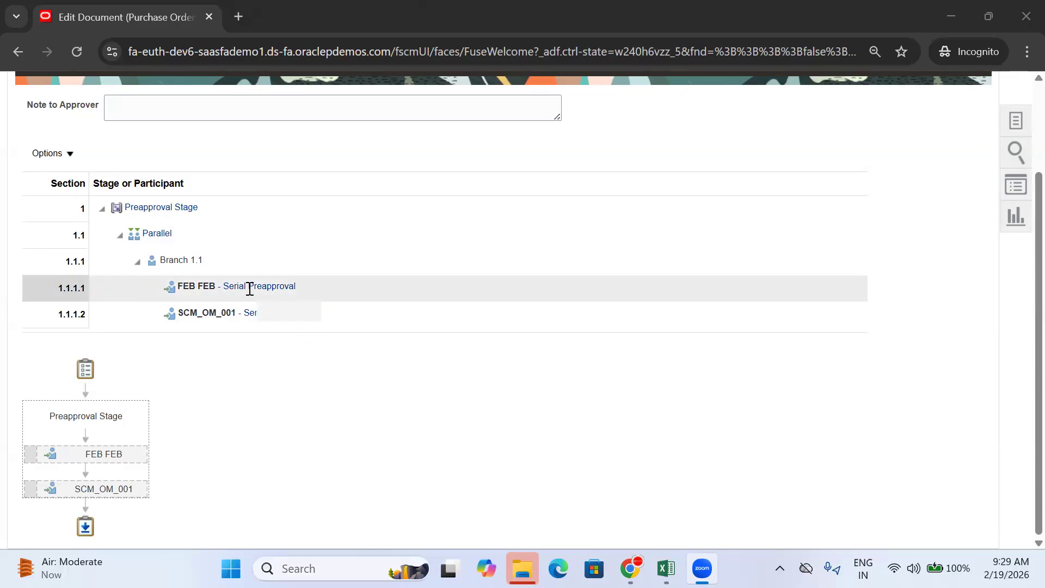
left_click(172, 235)
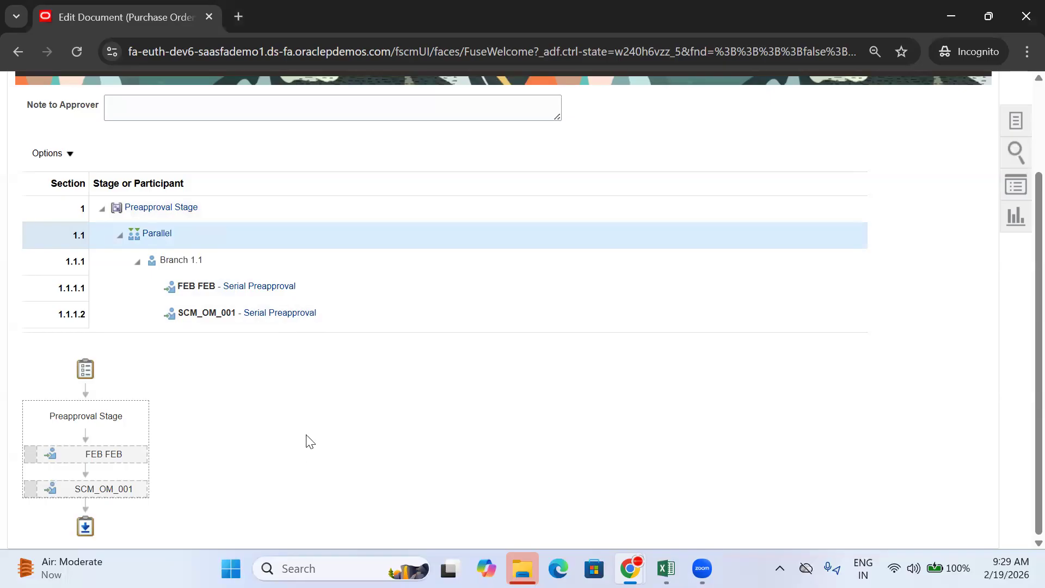
Step: Submit TATA-PO-104 for approval and copy the order number from the confirmation
scroll(766, 321, "up", 3)
left_click(912, 169)
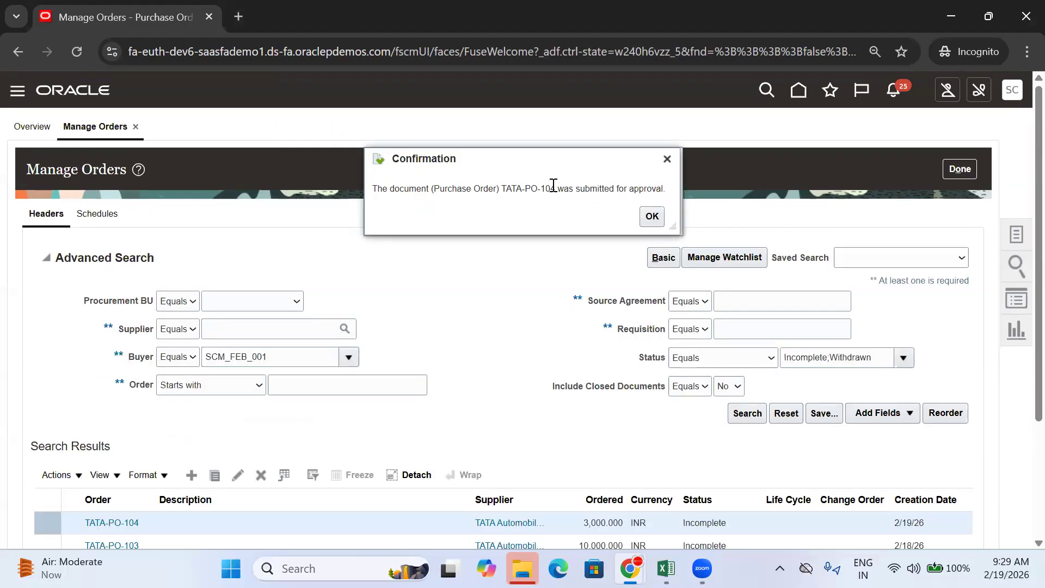
left_click_drag(554, 185, 504, 185)
key("ctrl+c")
left_click(652, 216)
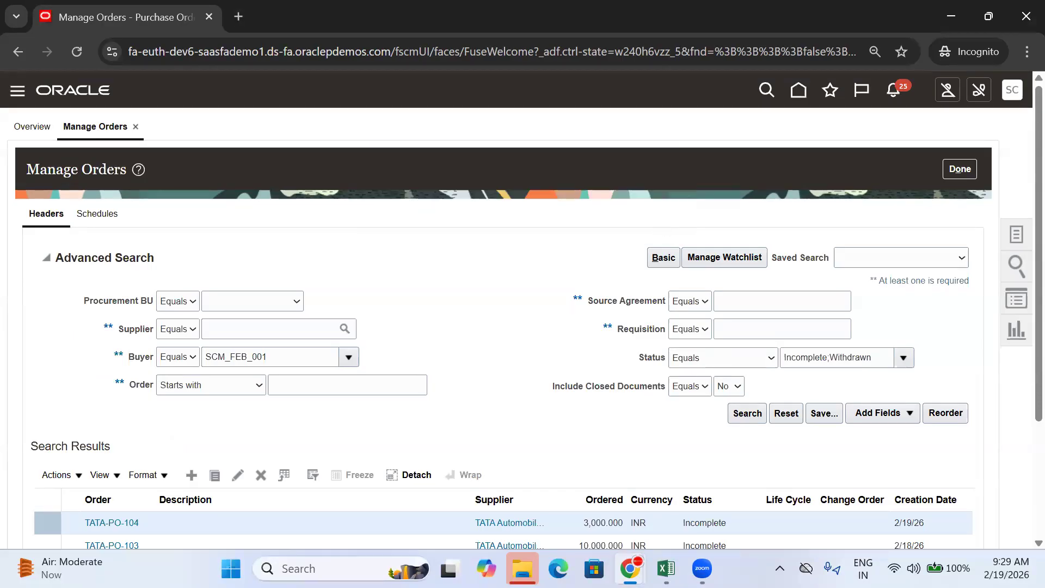
left_click(665, 568)
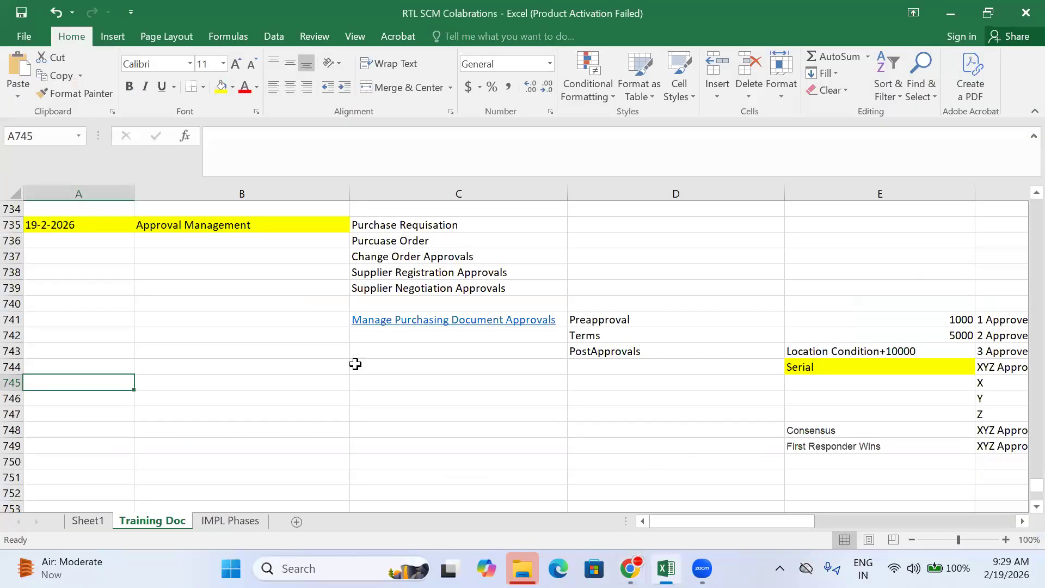
Step: Enter 'Create PO' and 'Create Order' in row 750 and paste TATA-PO-104 into D750
left_click(242, 316)
left_click(213, 467)
scroll(191, 459, "down", 1)
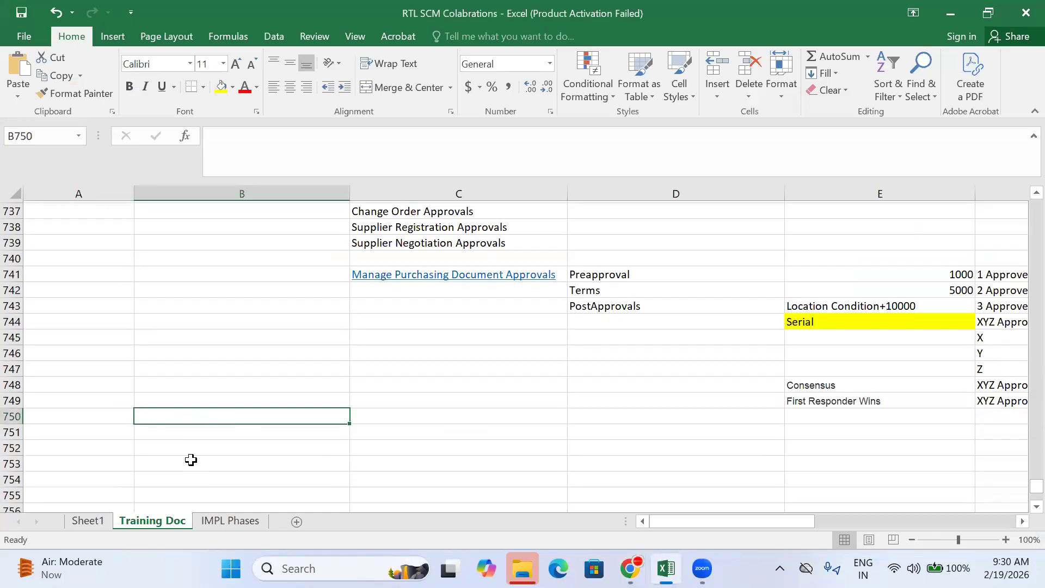
type("Cfreate")
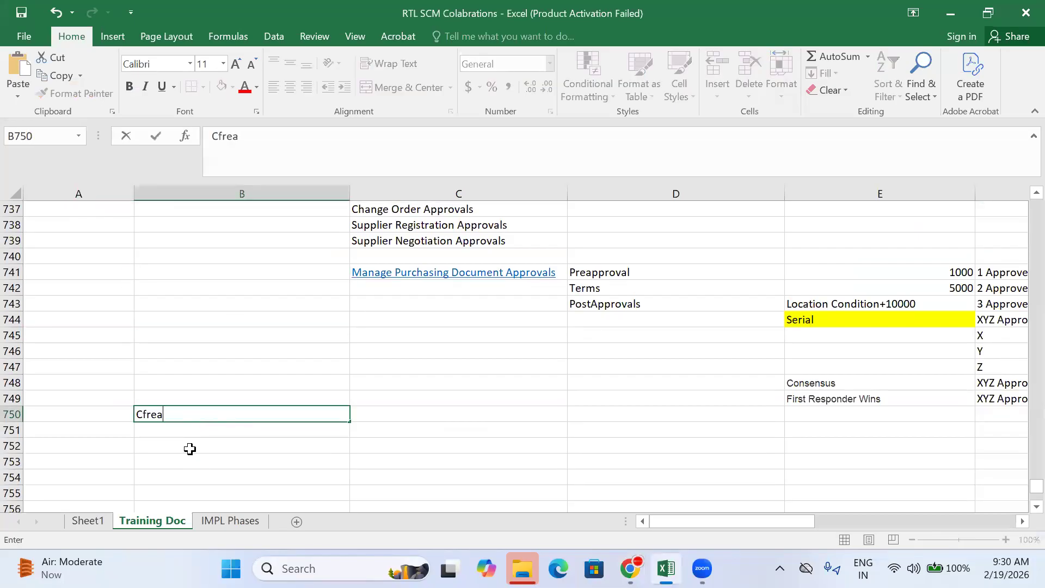
key("BackSpace")
key("BackSpace")
key("BackSpace")
key("BackSpace")
key("BackSpace")
key("BackSpace")
type("reate PO")
key("Left")
key("Right")
key("Right")
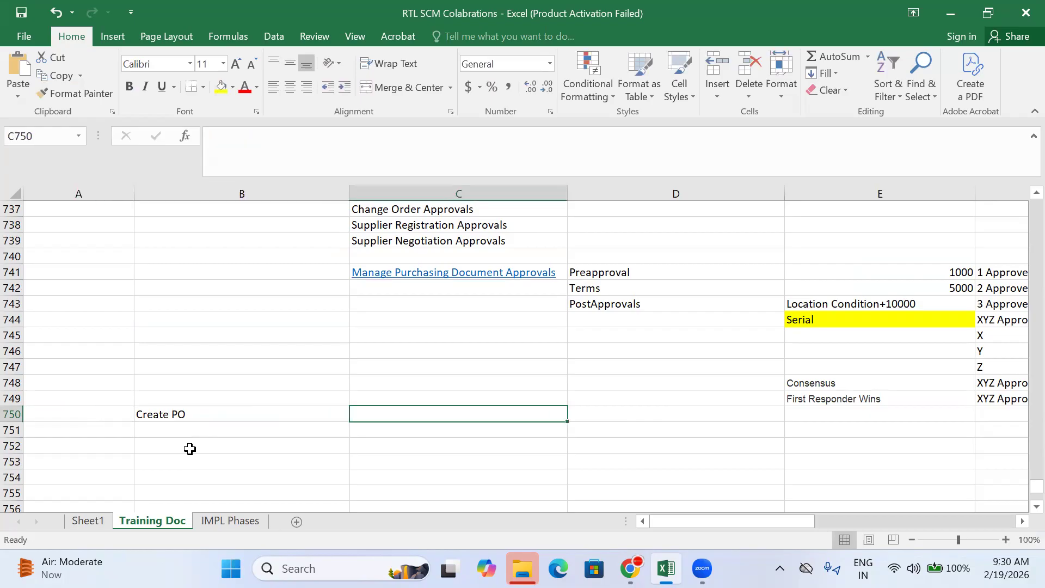
type("Create Order")
key("Right")
key("ctrl+v")
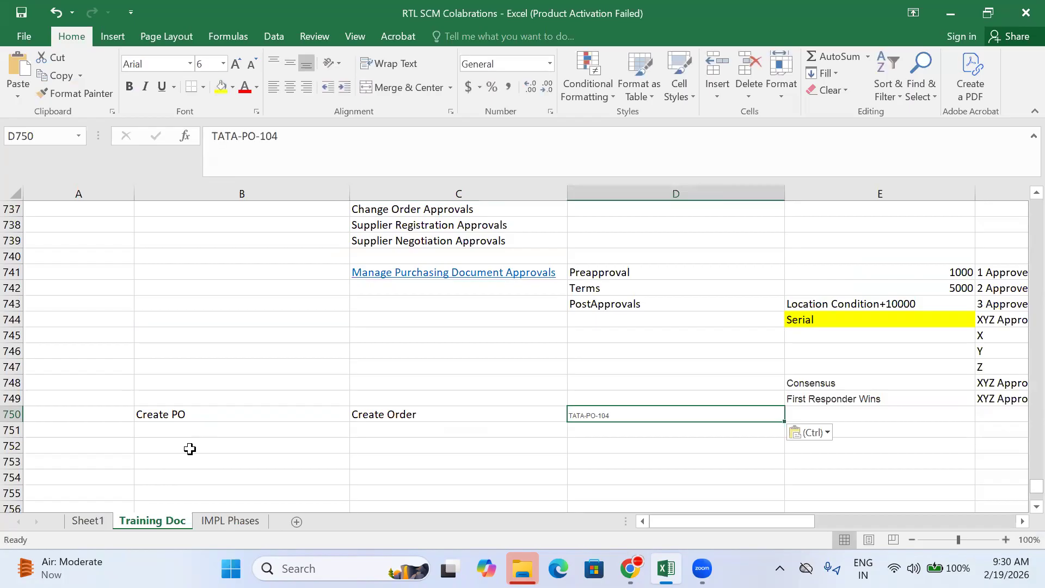
left_click(235, 64)
left_click(658, 444)
Step: Type 'Testing the PO Approvals' in A750 and fill that cell yellow
left_click(99, 418)
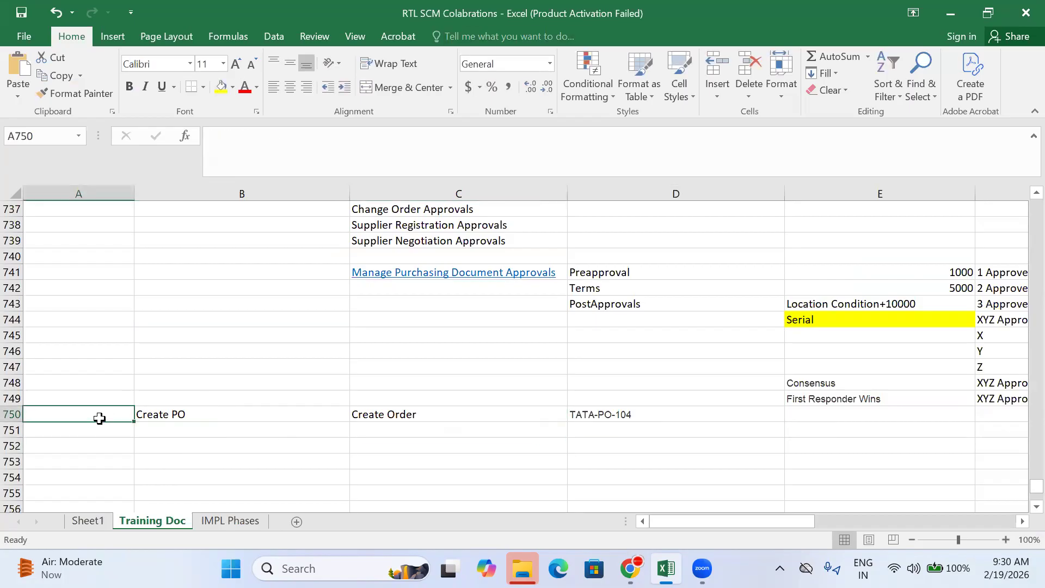
type("Testing t")
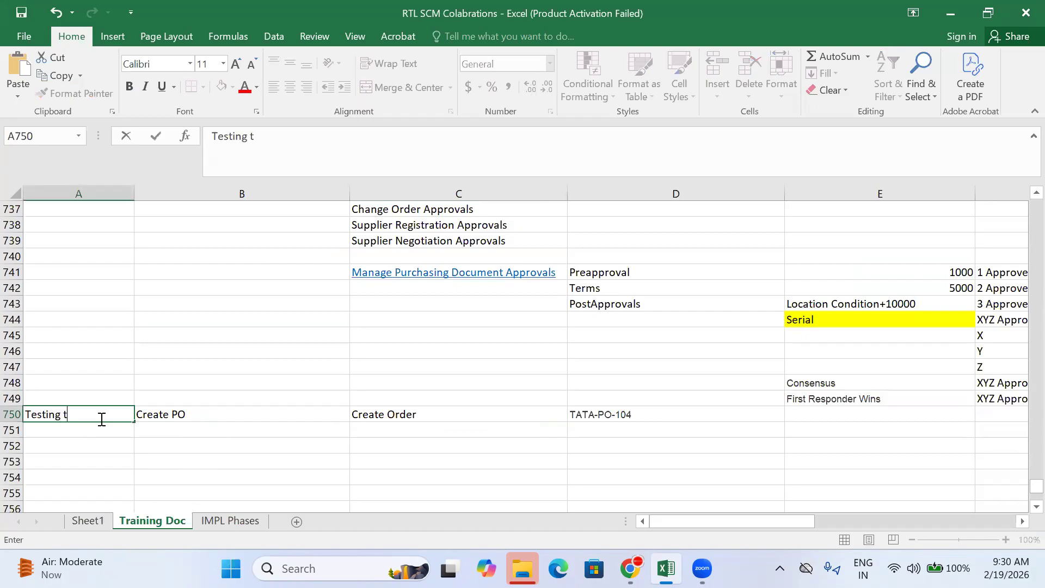
type("he PO Approvals")
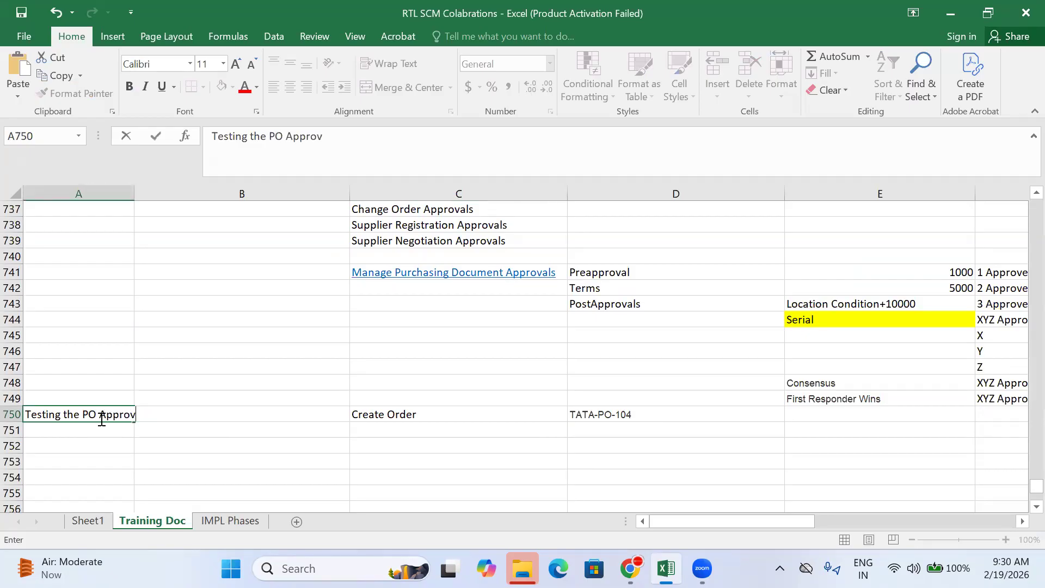
left_click(124, 455)
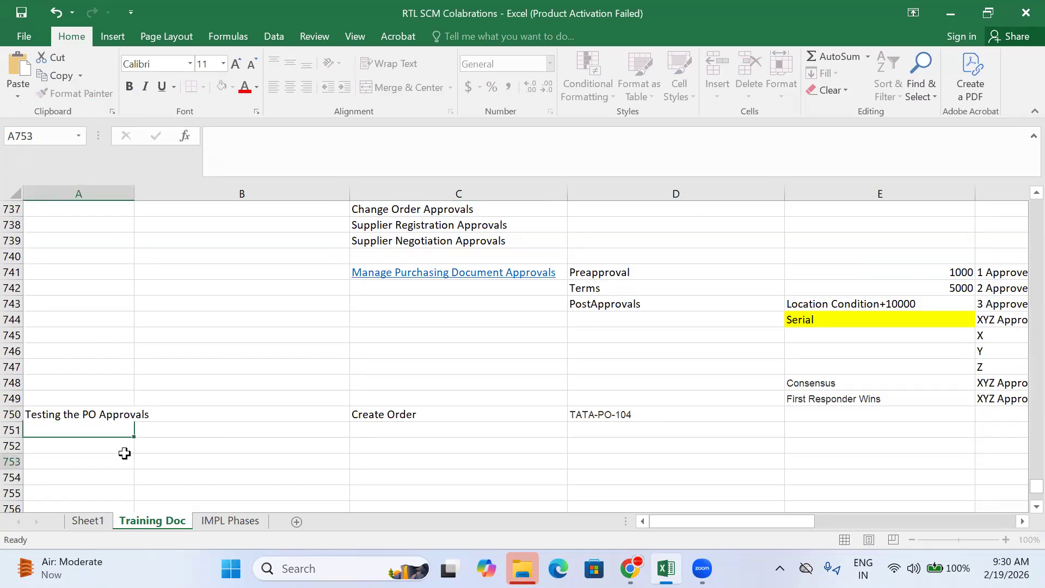
left_click(103, 417)
left_click(221, 87)
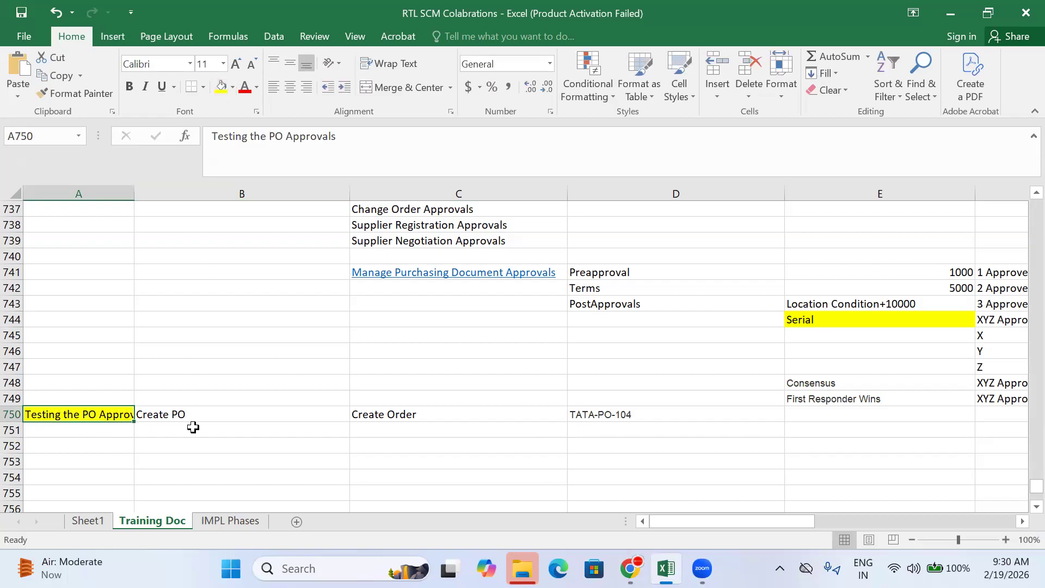
left_click(185, 401)
left_click(407, 410)
scroll(370, 411, "up", 2)
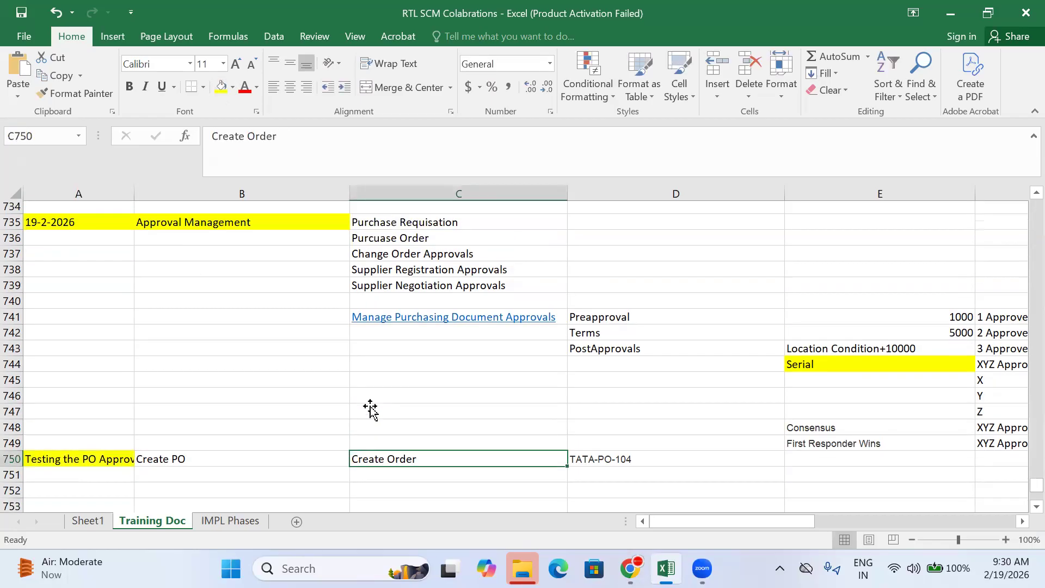
scroll(370, 411, "down", 3)
Step: Return to the Manage Orders page and rerun the purchase order search
mouse_move(630, 568)
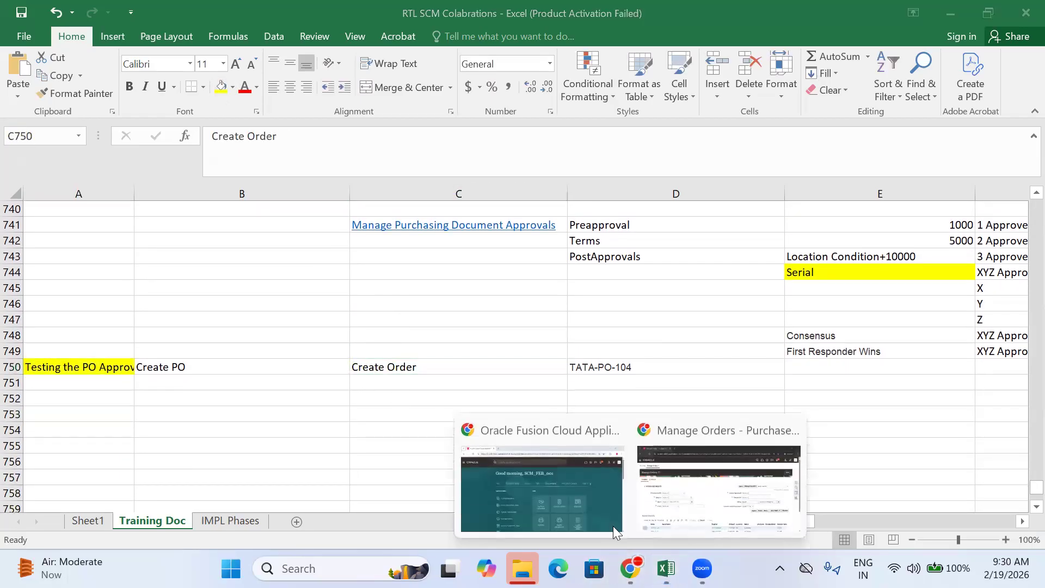
left_click(718, 487)
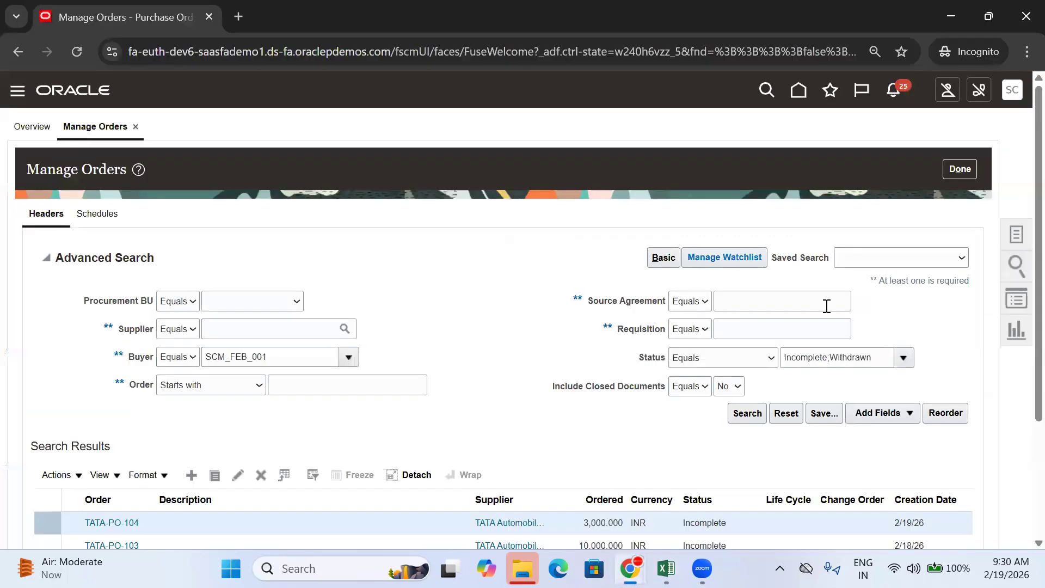
scroll(735, 255, "down", 2)
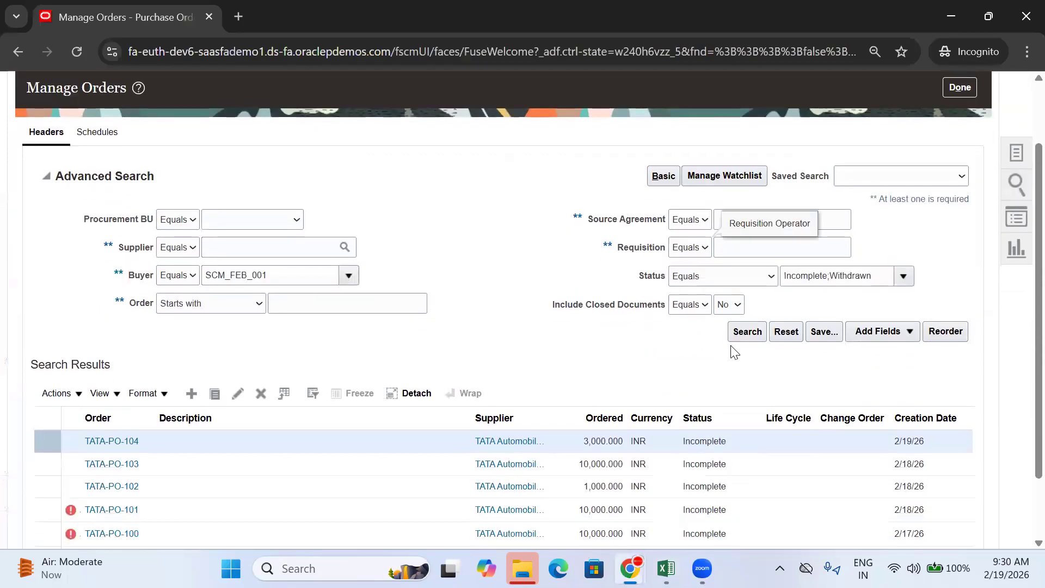
left_click(744, 333)
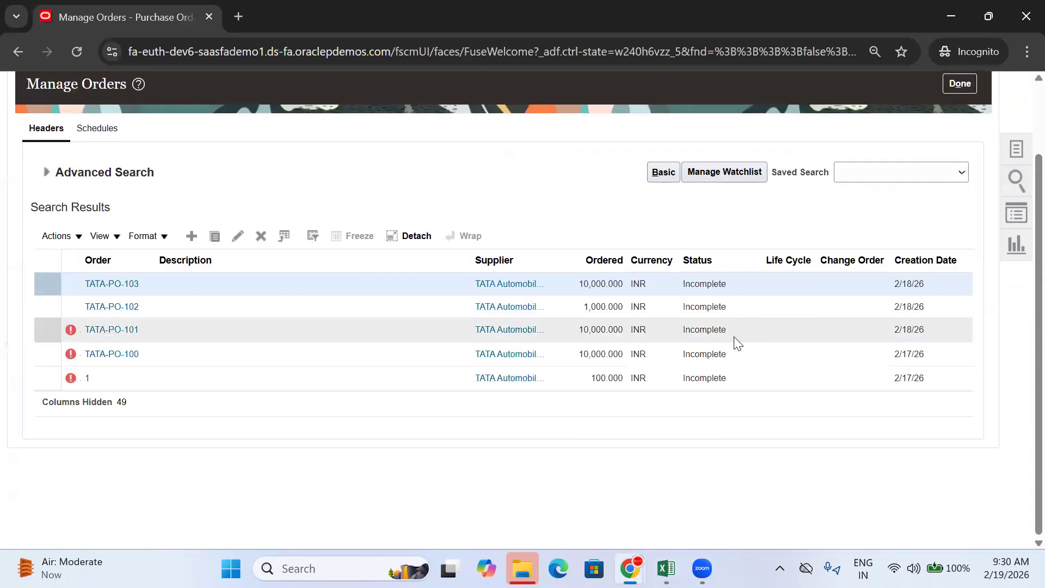
scroll(471, 204, "up", 2)
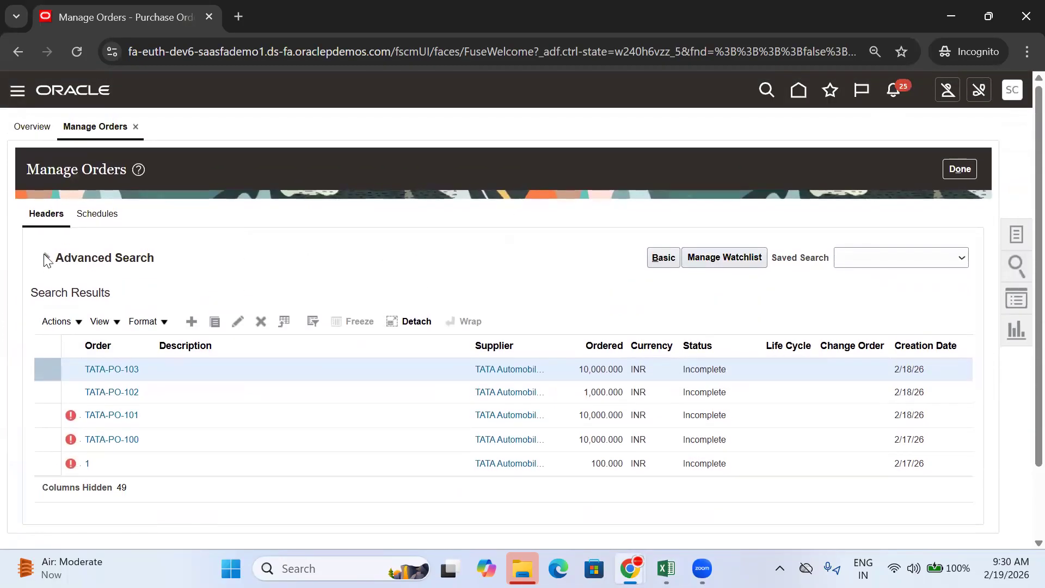
Step: Search Advanced Search for order TATA-PO-104 with Status set to All
left_click(46, 265)
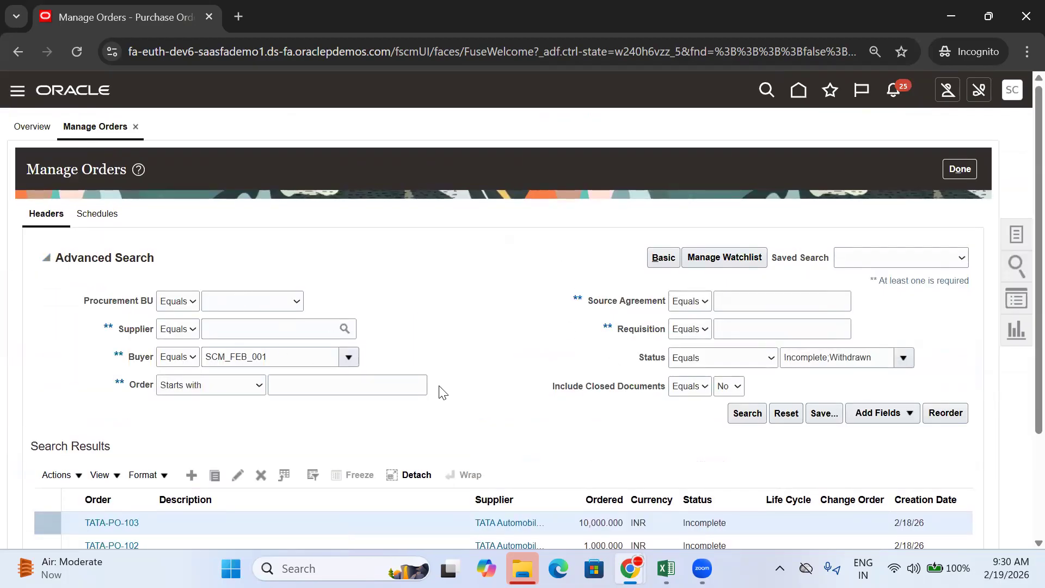
left_click(290, 377)
type("TATA-PO-104")
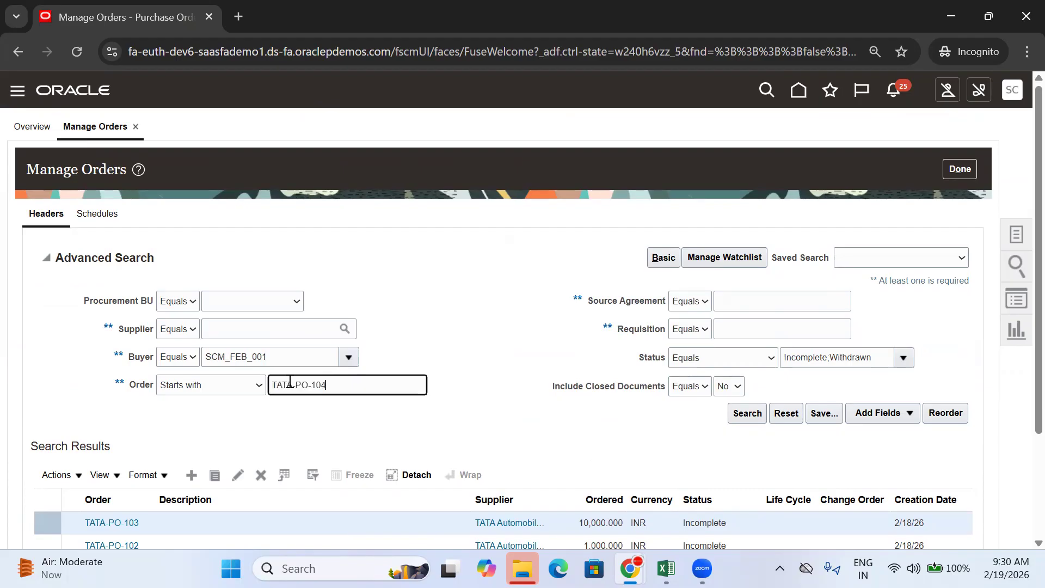
left_click(903, 357)
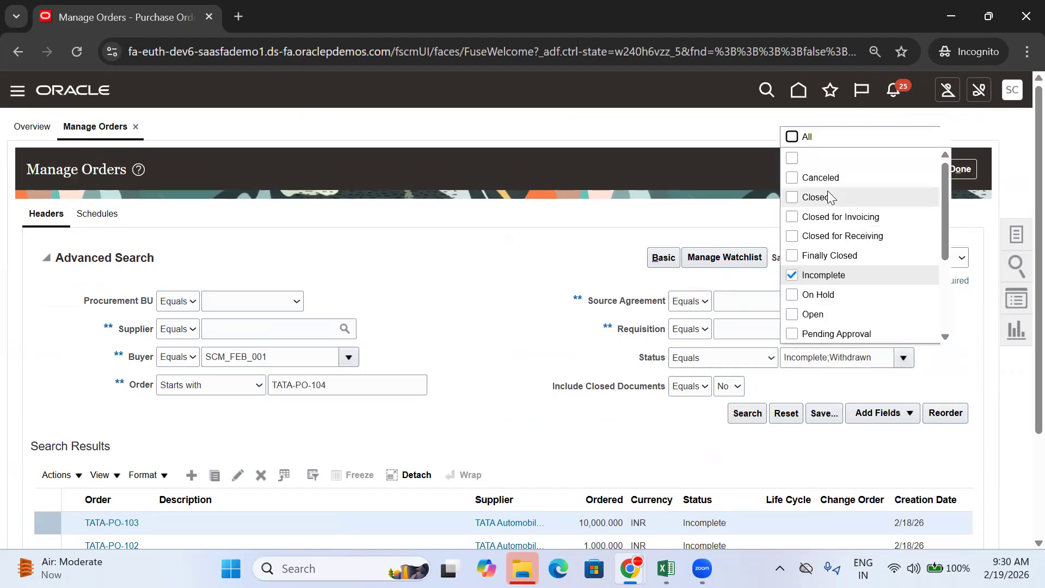
left_click(802, 143)
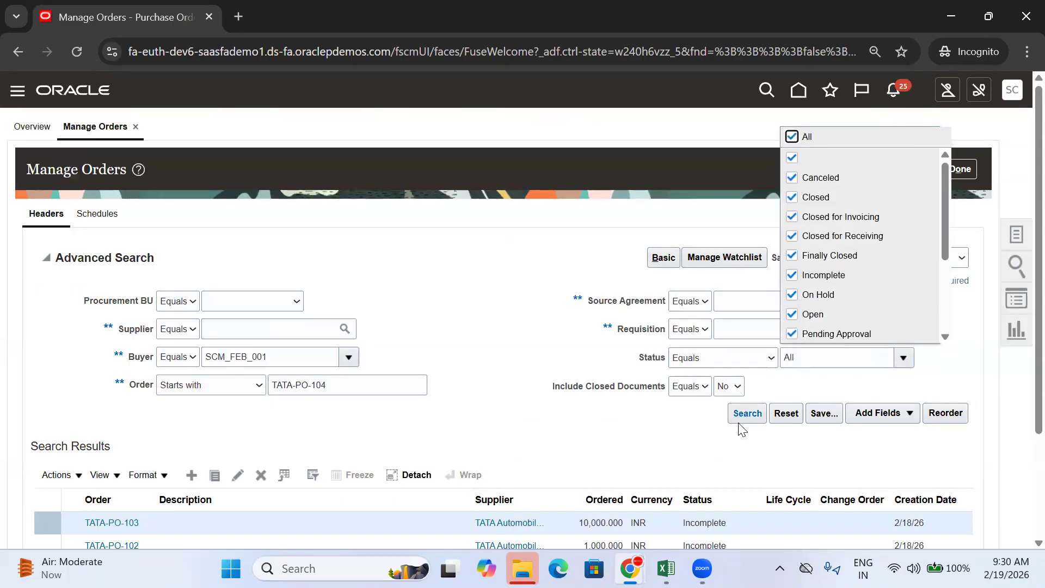
left_click(400, 387)
left_click_drag(288, 357, 140, 377)
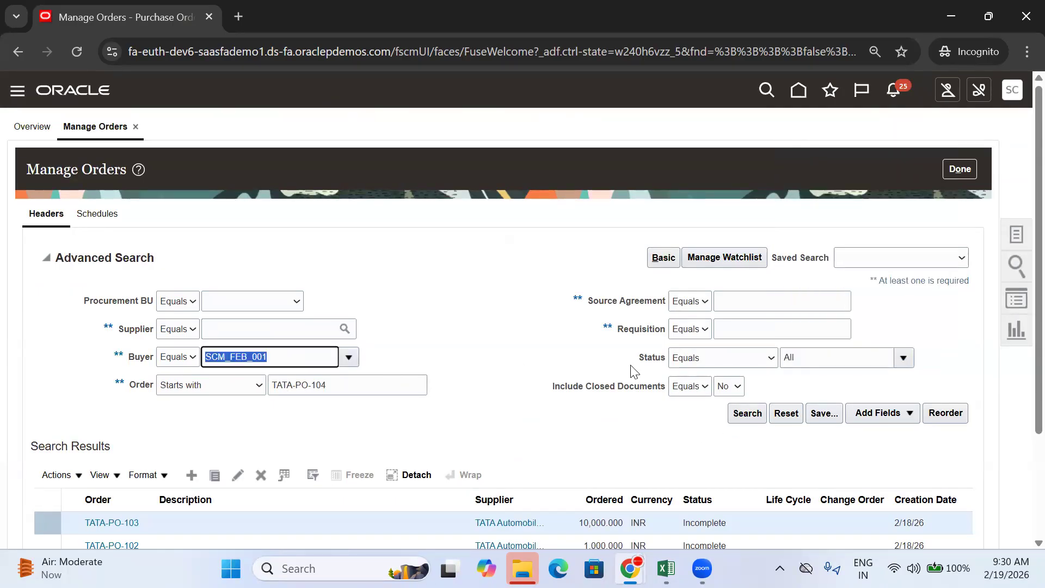
left_click(737, 414)
scroll(435, 370, "down", 3)
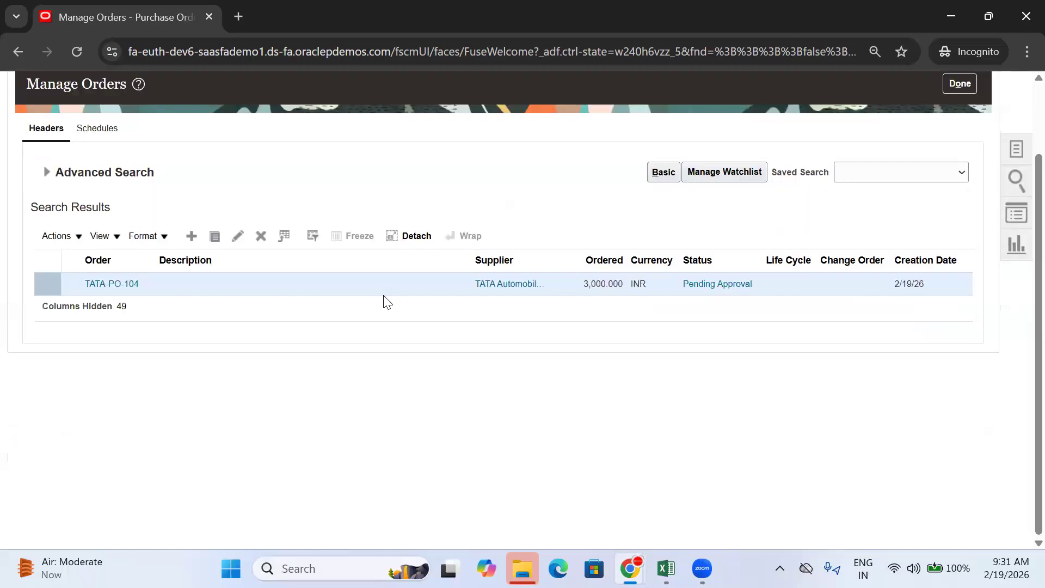
left_click(705, 285)
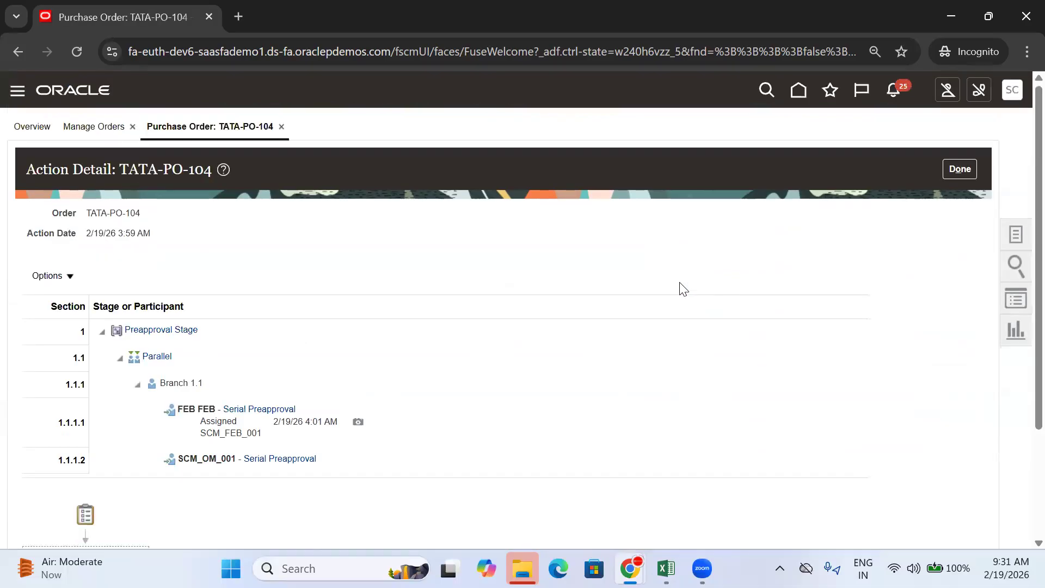
scroll(679, 289, "down", 3)
mouse_move(117, 452)
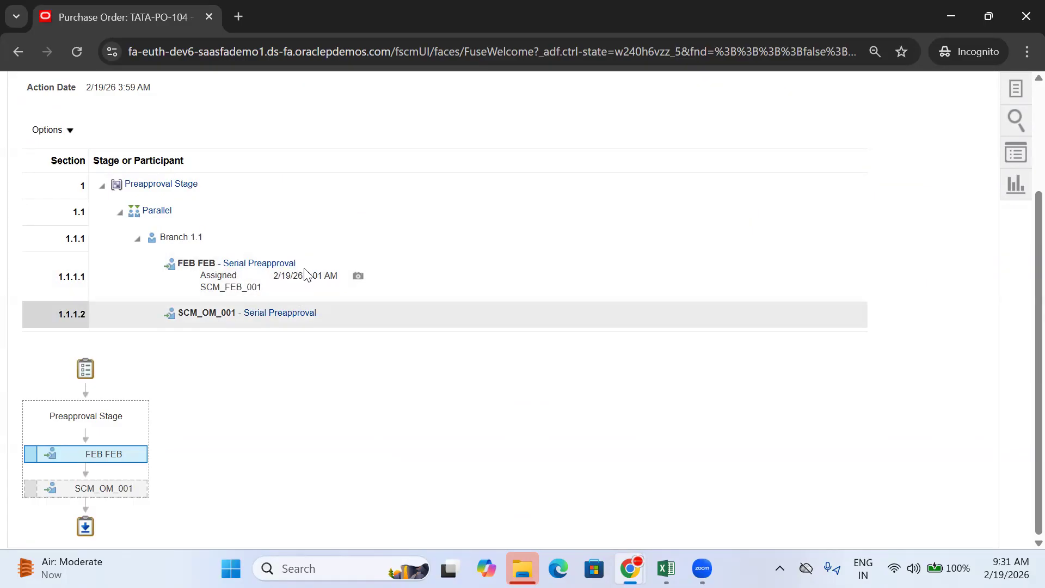
scroll(844, 245, "up", 3)
left_click(959, 172)
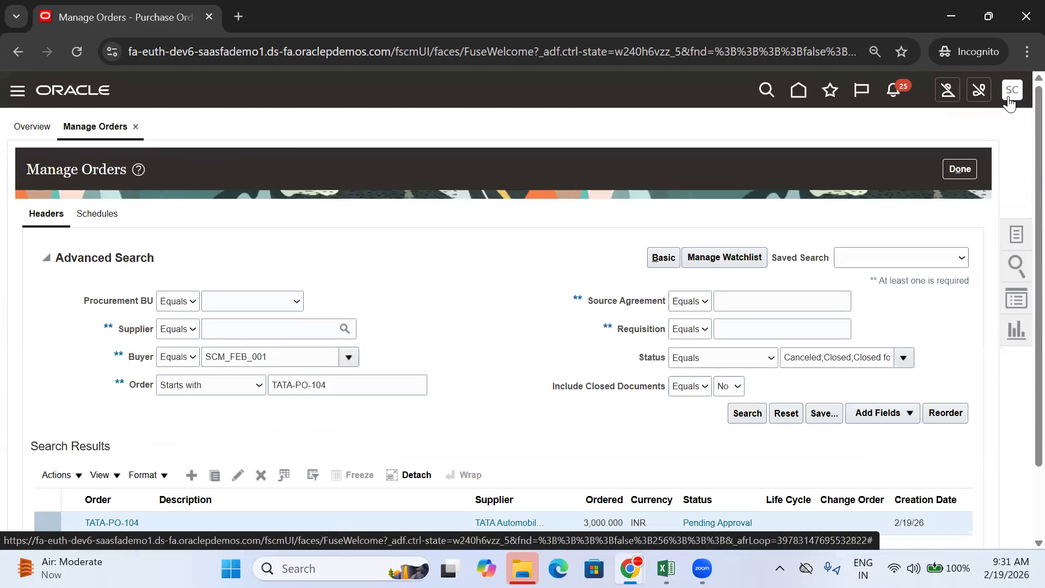
Step: Sign the buyer out and log back in with the approver's saved username
left_click(1011, 94)
left_click(984, 125)
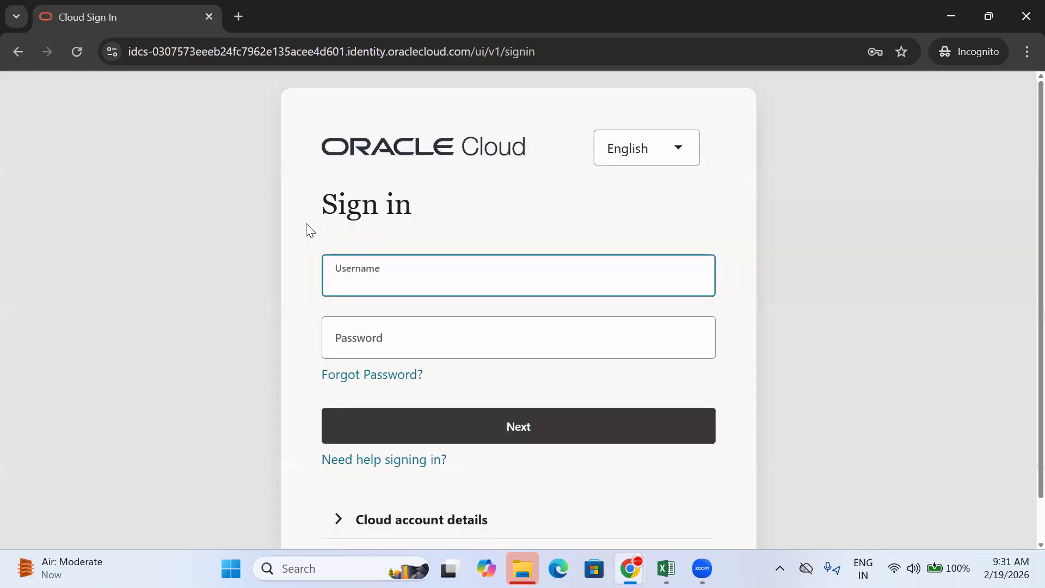
type("FEB.FEB")
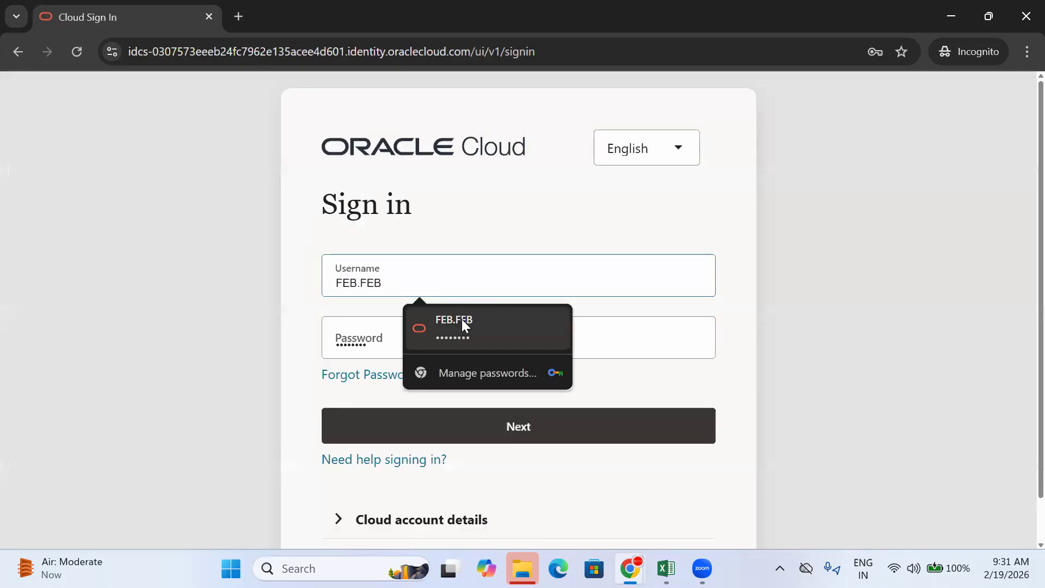
left_click(462, 320)
left_click(578, 437)
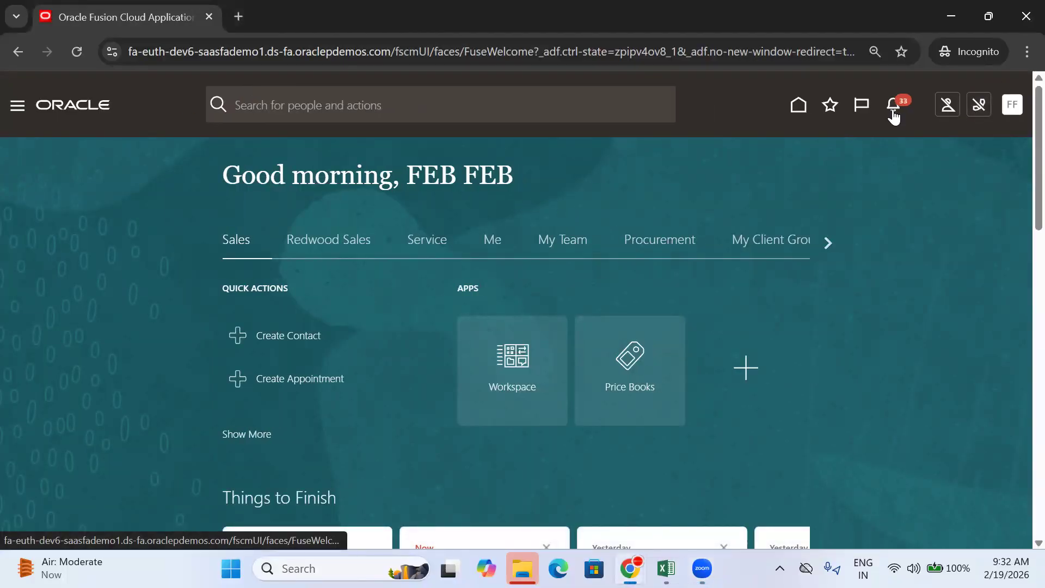
Step: Open the TATA-PO-104 approval request from notifications and check its available approval actions
left_click(895, 109)
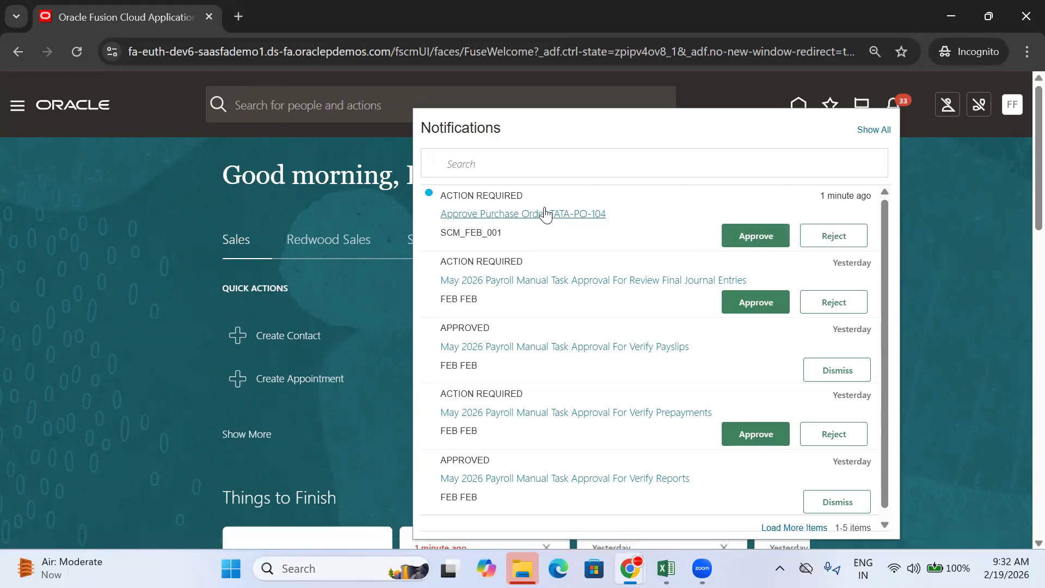
left_click(545, 213)
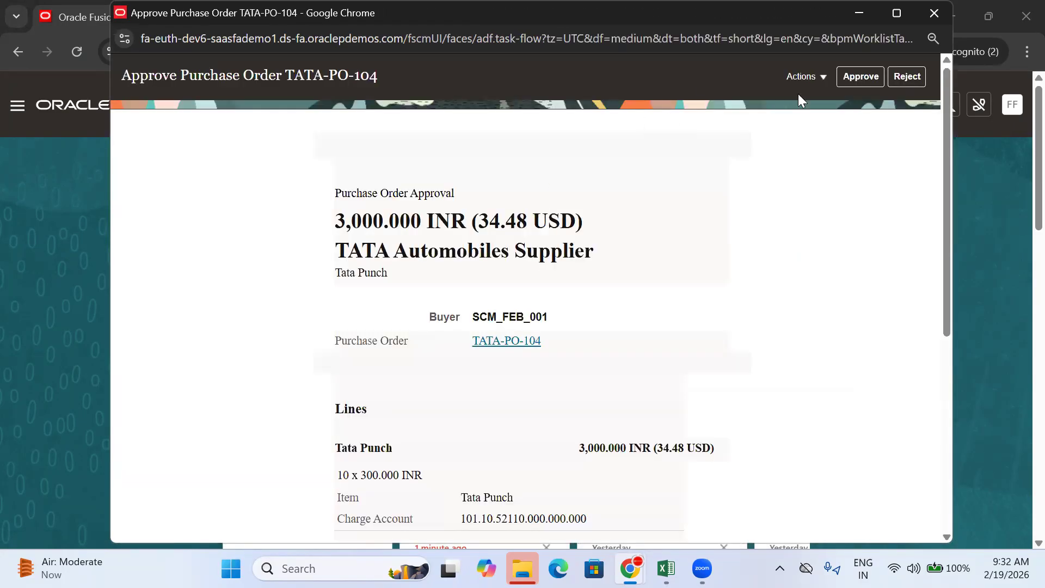
left_click(811, 81)
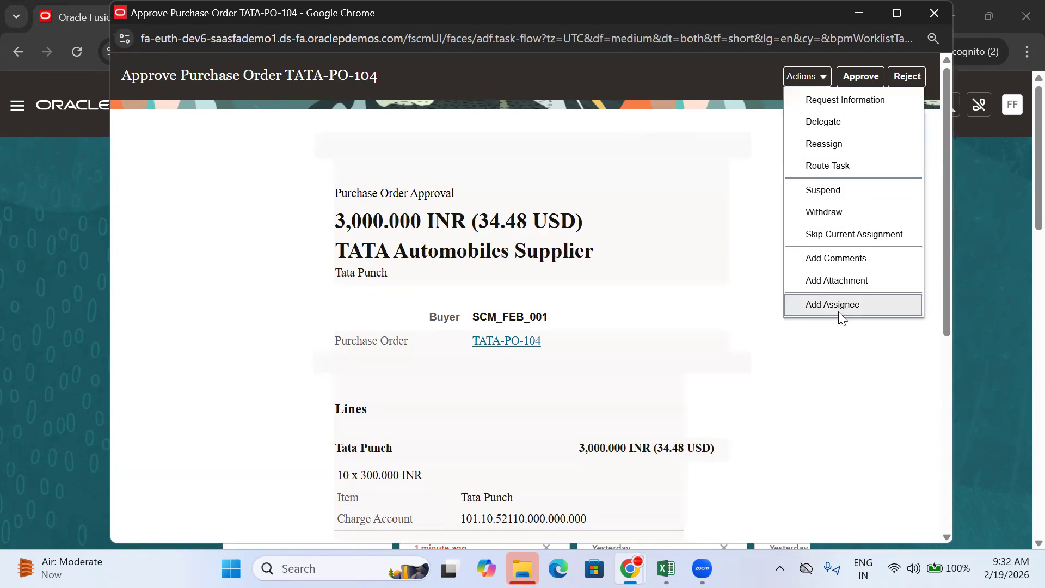
left_click(697, 122)
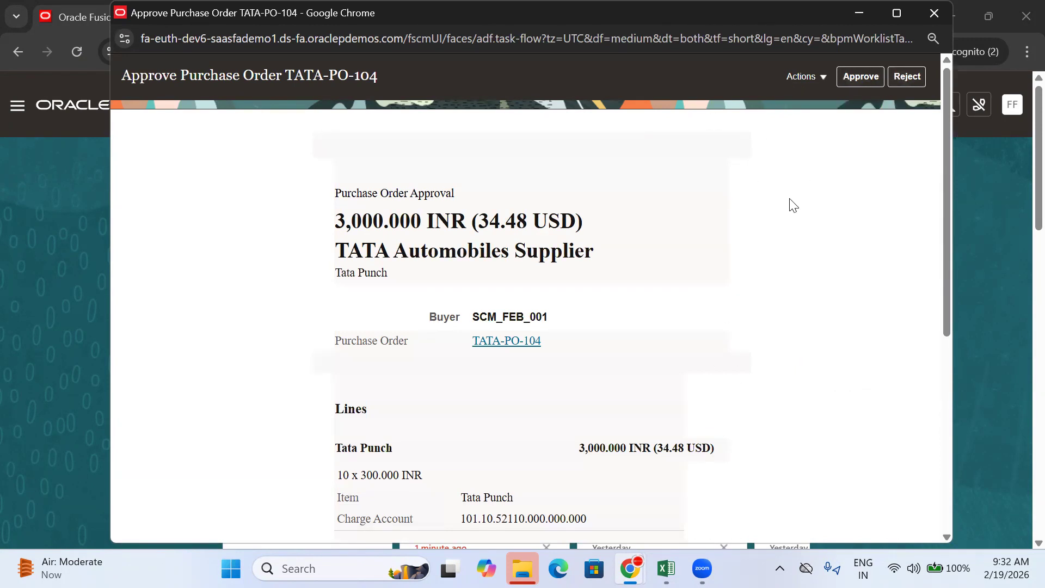
Step: Review the TATA-PO-104 approval details and open its PDF attachment without saving it
scroll(772, 215, "down", 5)
scroll(501, 267, "up", 4)
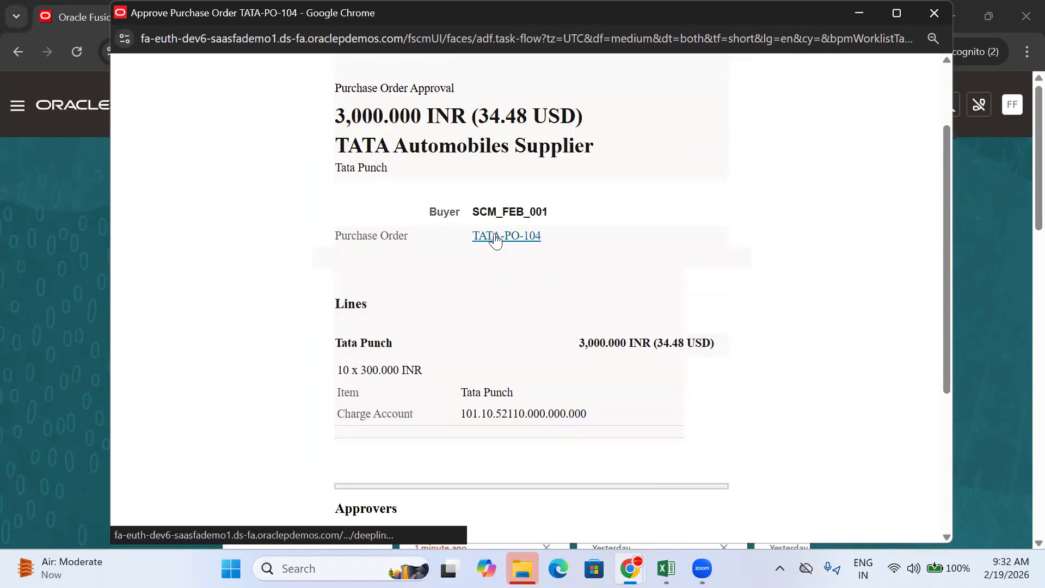
scroll(496, 240, "down", 5)
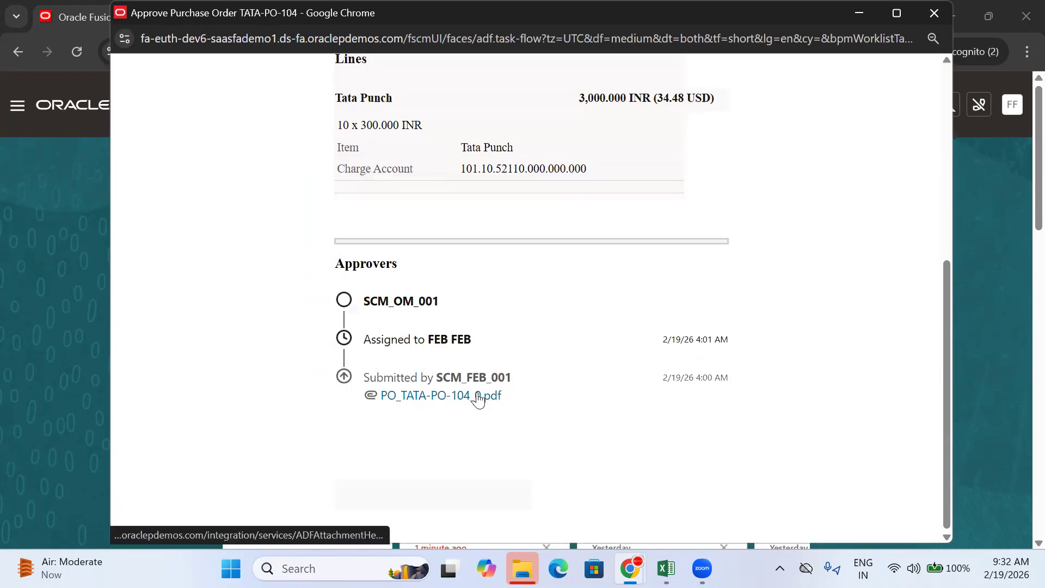
scroll(493, 305, "up", 3)
scroll(486, 142, "down", 3)
left_click(439, 397)
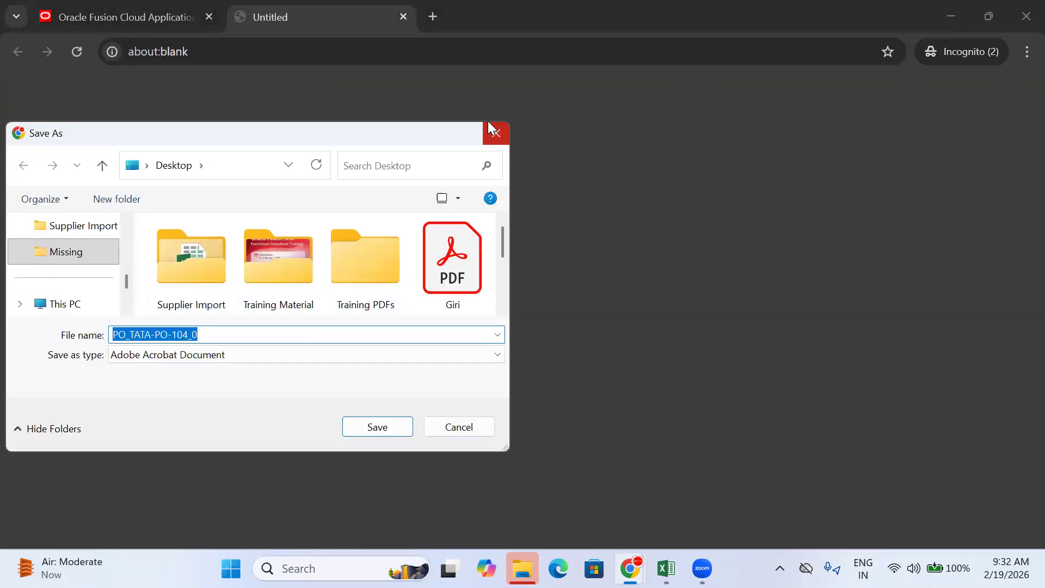
left_click(493, 132)
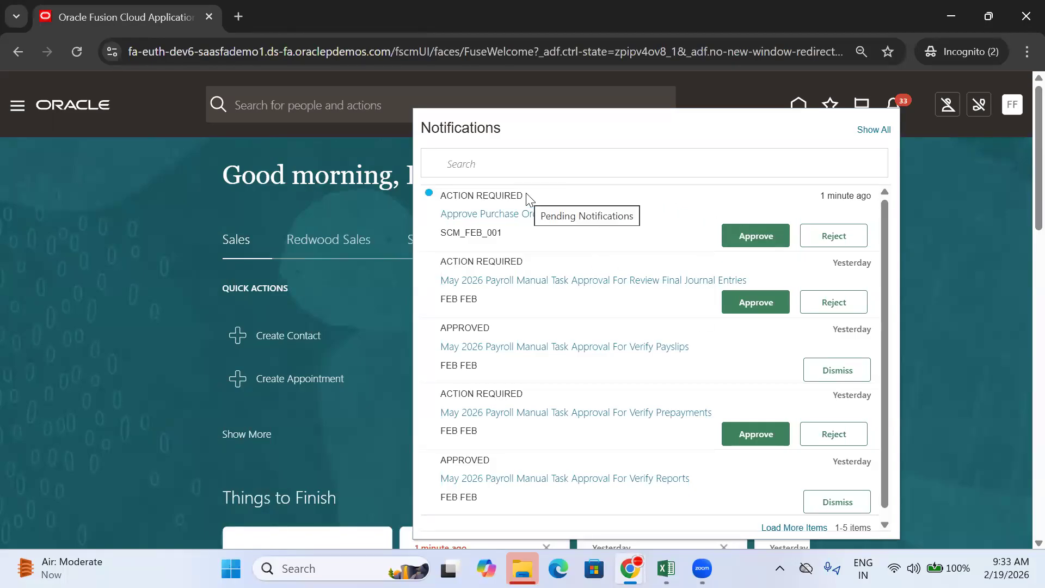
Step: Approve TATA-PO-104 from the notifications list, then sign the approver out
left_click(772, 237)
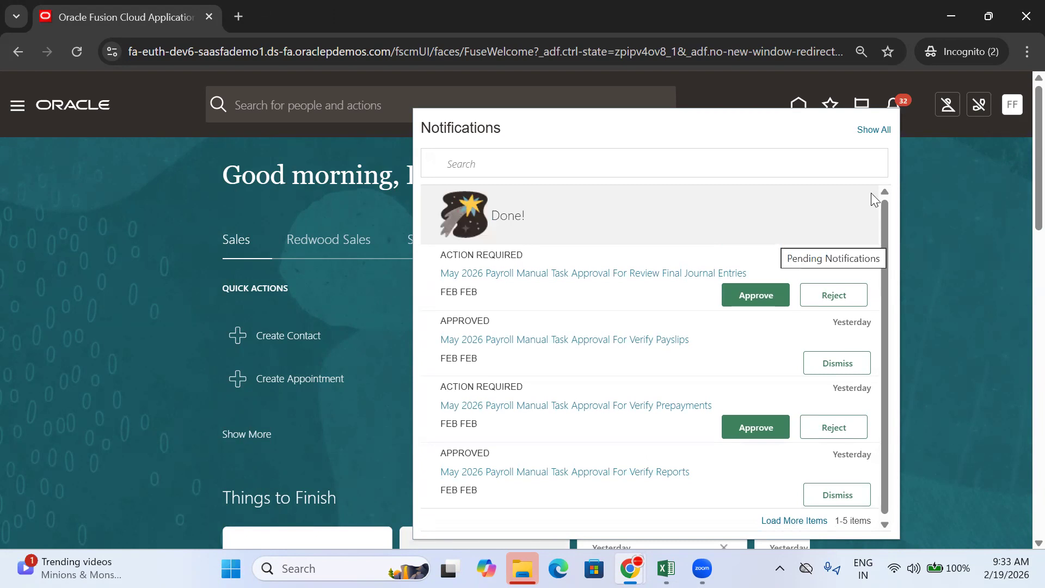
left_click(978, 175)
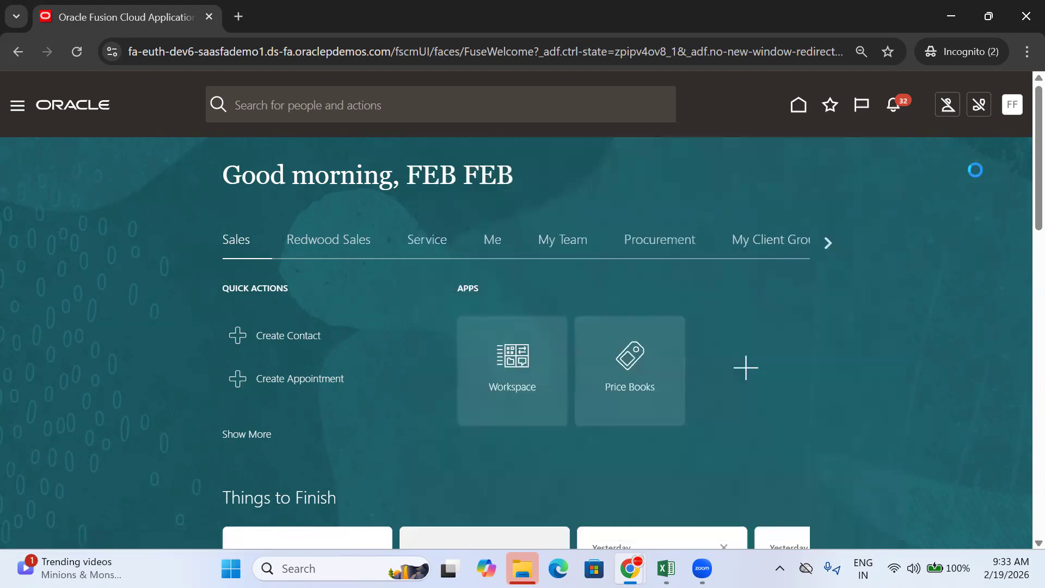
left_click(1011, 118)
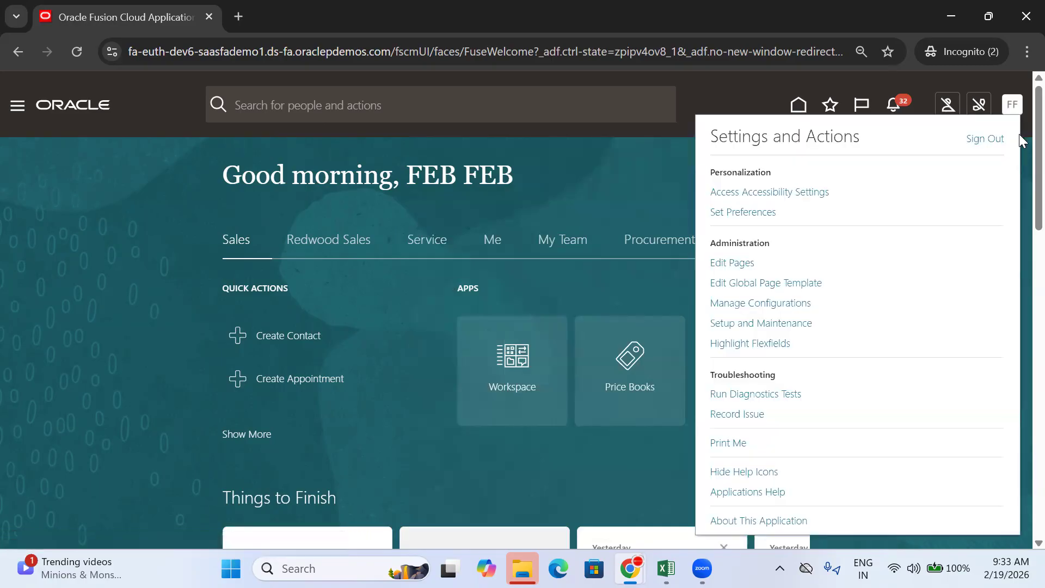
left_click(986, 139)
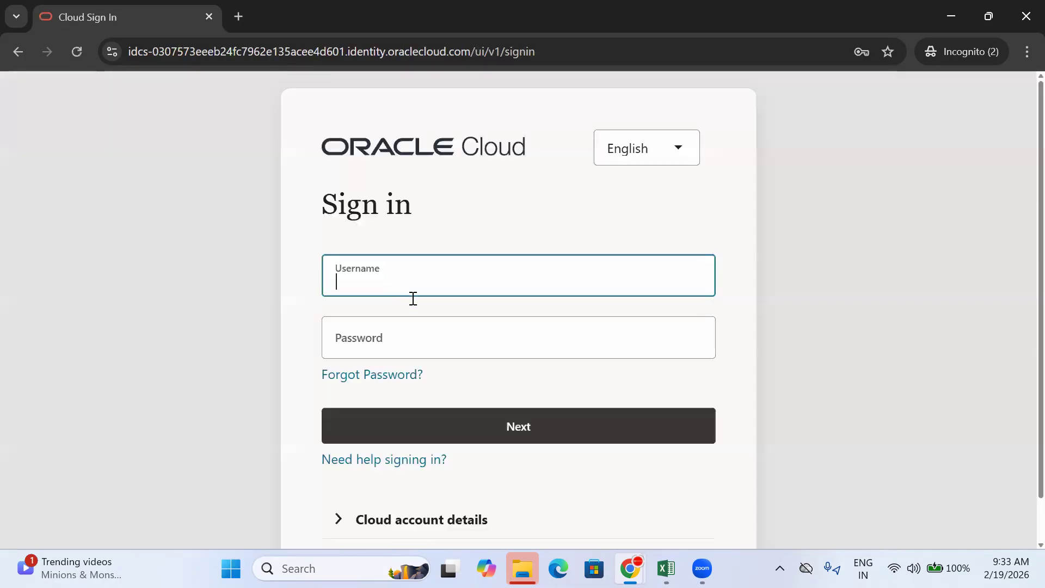
Step: Sign back in with the buyer's saved login
left_click(385, 259)
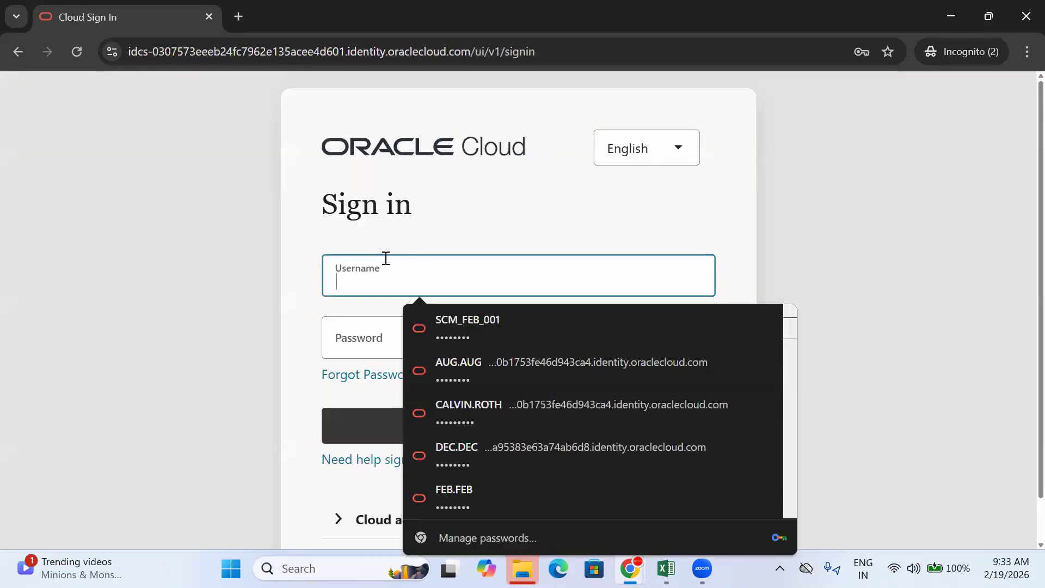
left_click(484, 321)
left_click(566, 424)
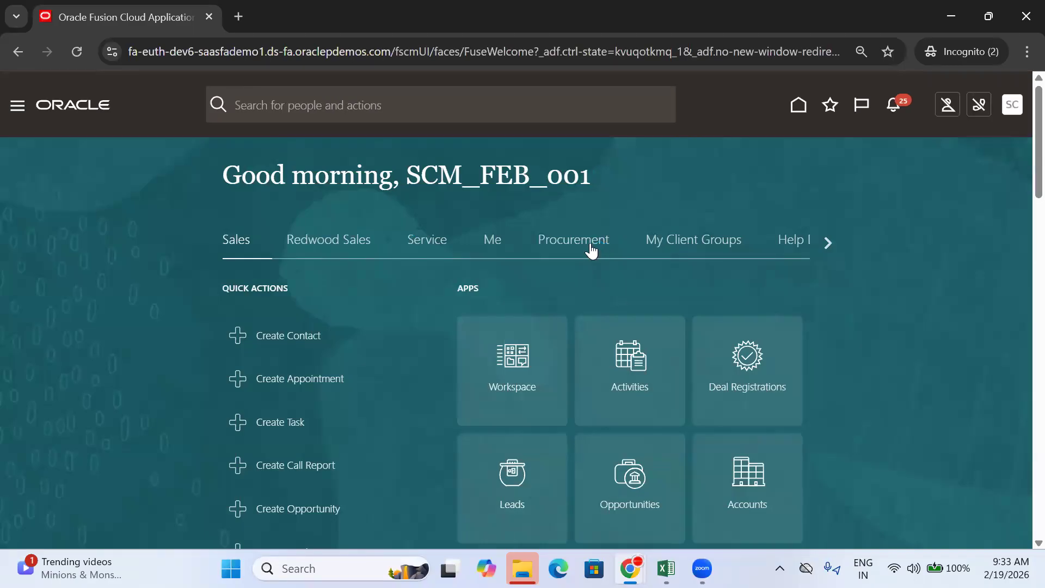
Step: Open Procurement > Purchase Orders and pick TATA-PO-104 from Recent Documents
left_click(574, 238)
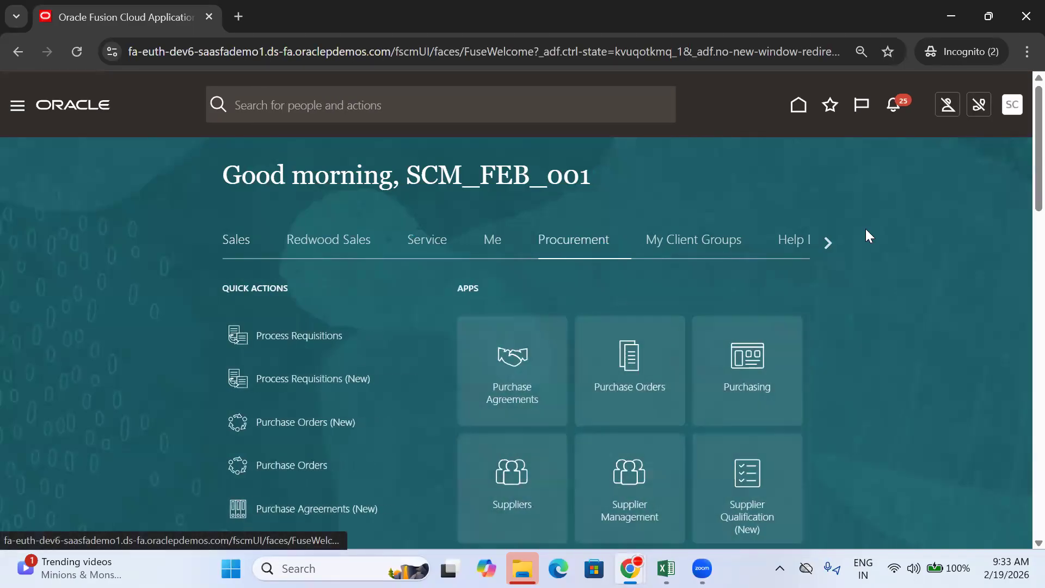
scroll(865, 233, "down", 3)
left_click(595, 226)
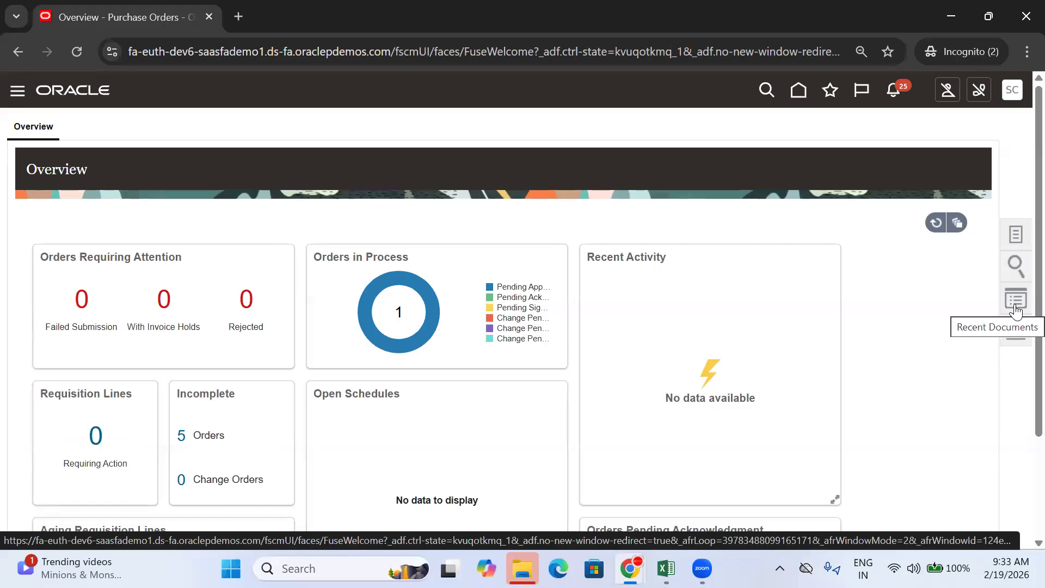
left_click(1015, 308)
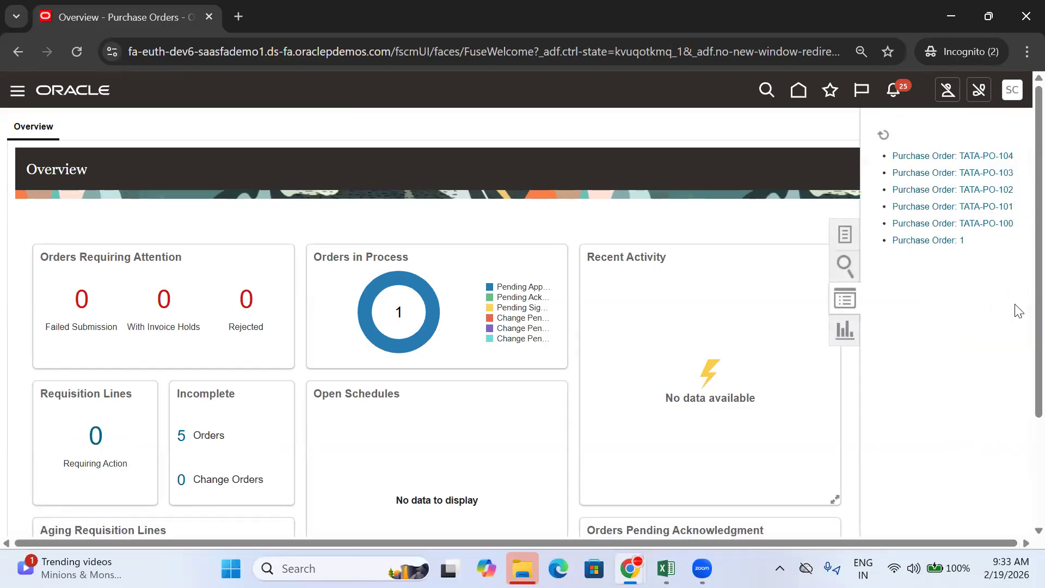
left_click(959, 158)
mouse_move(403, 290)
Step: Enter 'Approve the PO', 'Login to Approver User Account' and a status across B751:D751
left_click(666, 568)
left_click(632, 366)
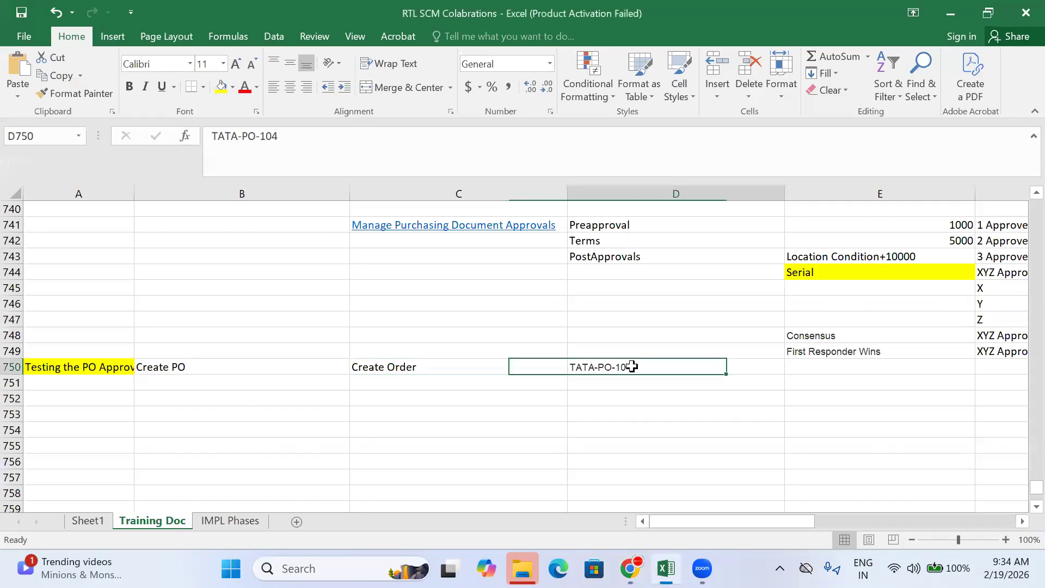
left_click(378, 377)
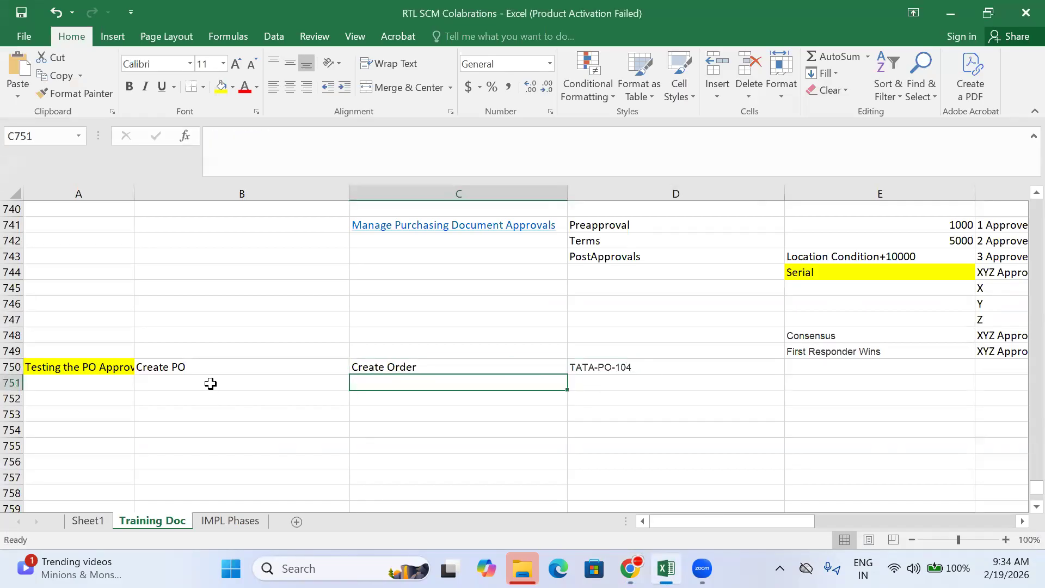
left_click(292, 379)
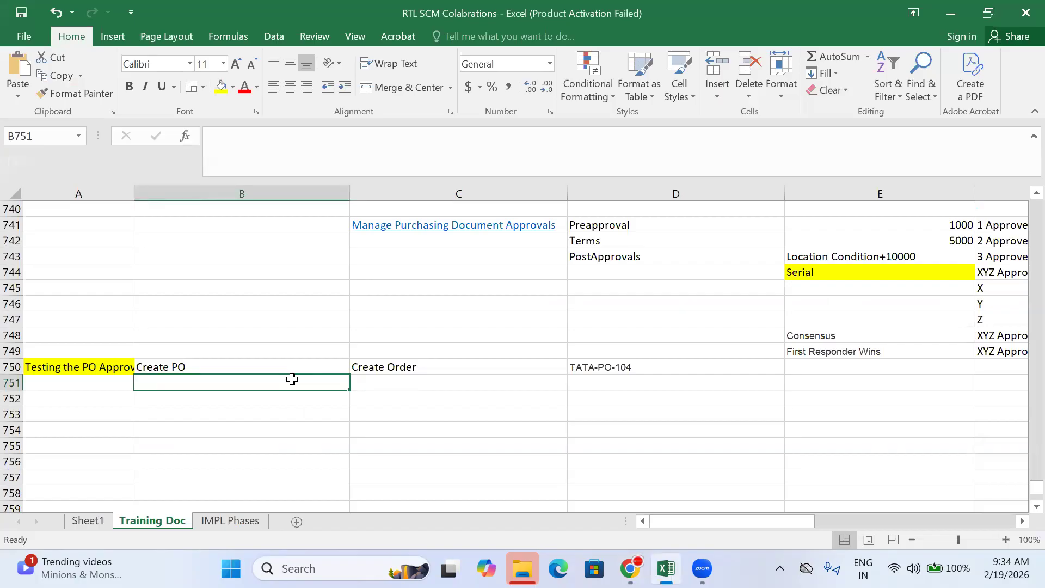
type("Appo")
type("ove the ")
type("PO")
key("Tab")
type("Log")
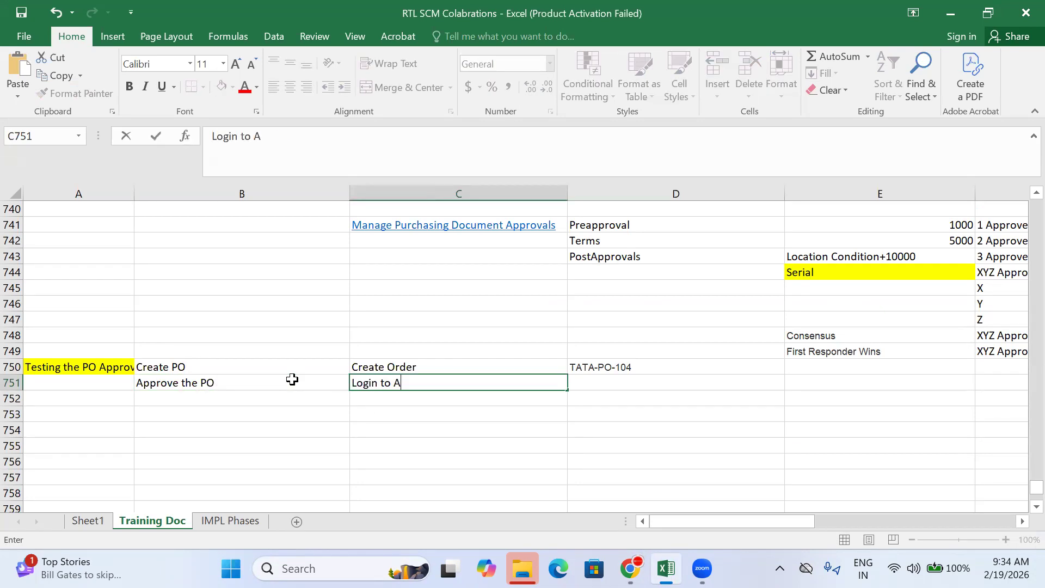
type("in to Approver User Account")
key("Tab")
type("Appover")
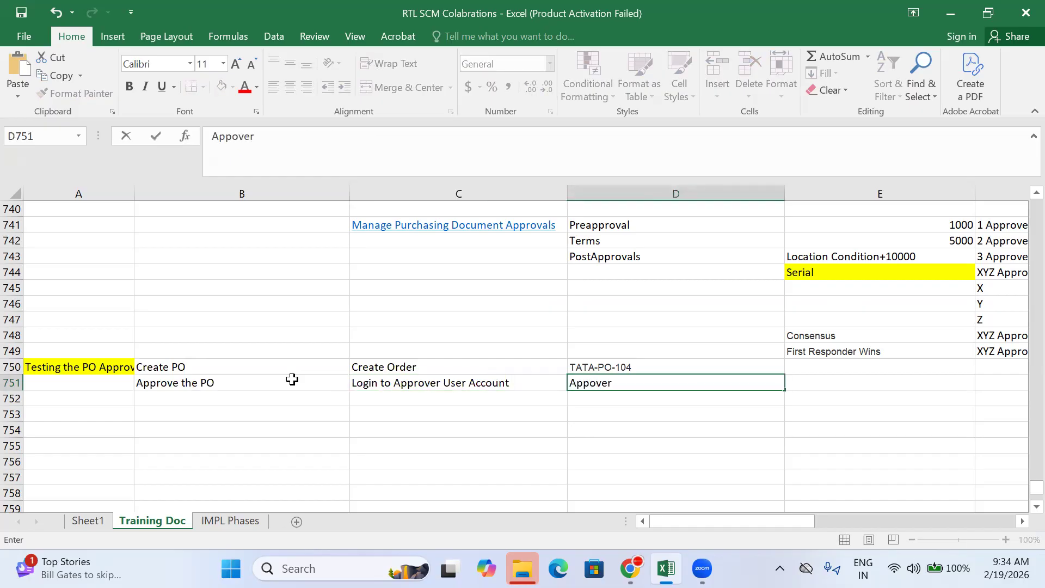
key("BackSpace")
type("ed")
Step: Correct the D751 status text in the formula bar so it reads 'Apporved'
left_click(503, 415)
left_click(594, 383)
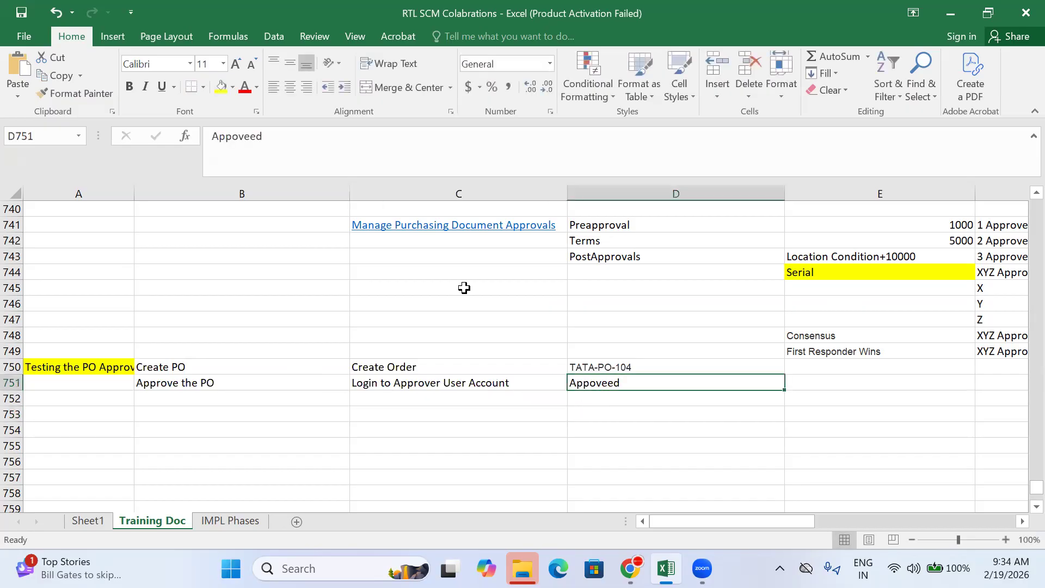
left_click(243, 135)
type("r")
key("BackSpace")
left_click(539, 444)
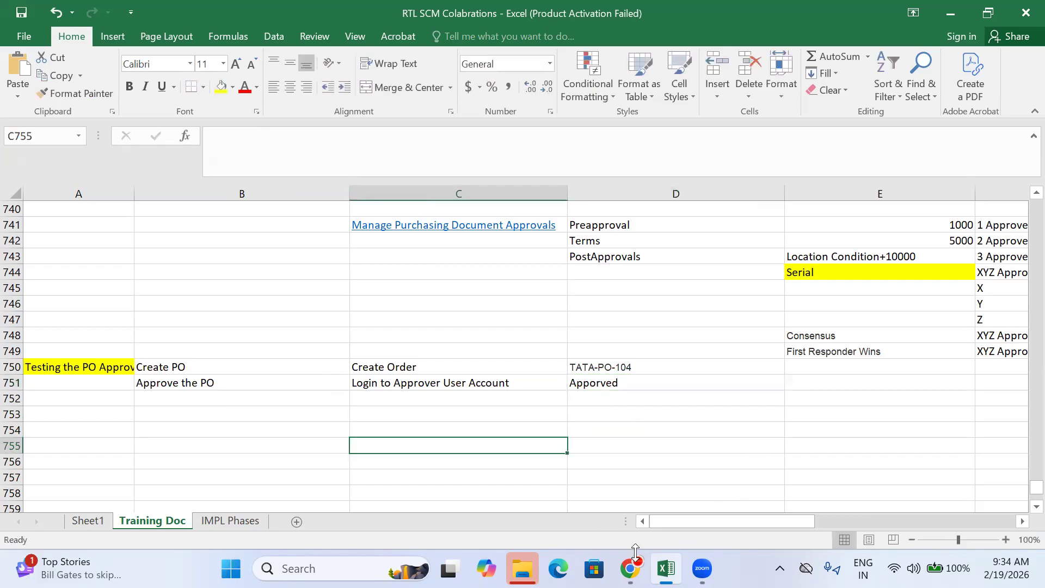
Step: View TATA-PO-104's approval tree, showing it still awaits the second approver
mouse_move(630, 566)
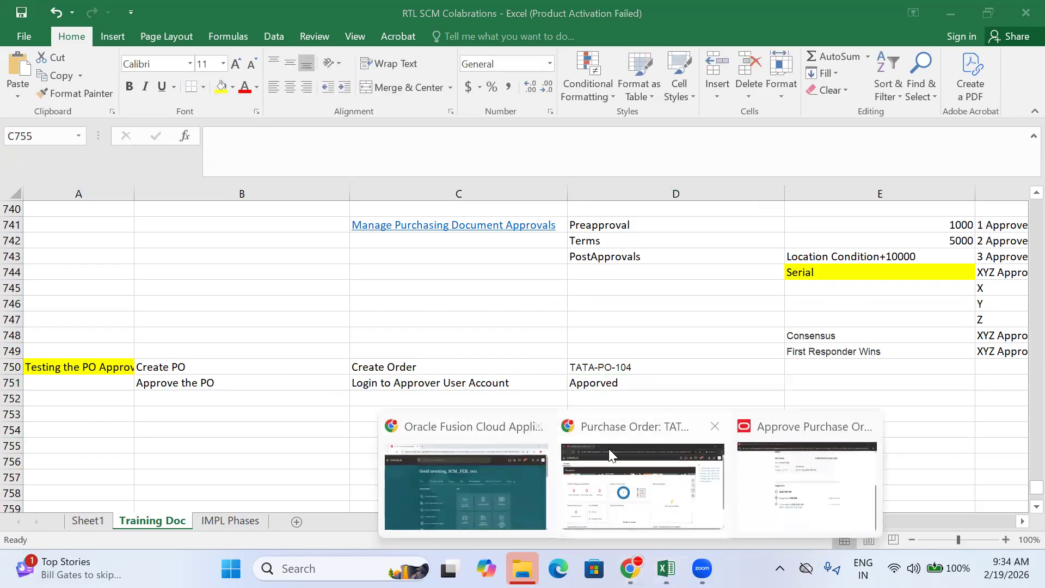
left_click(653, 495)
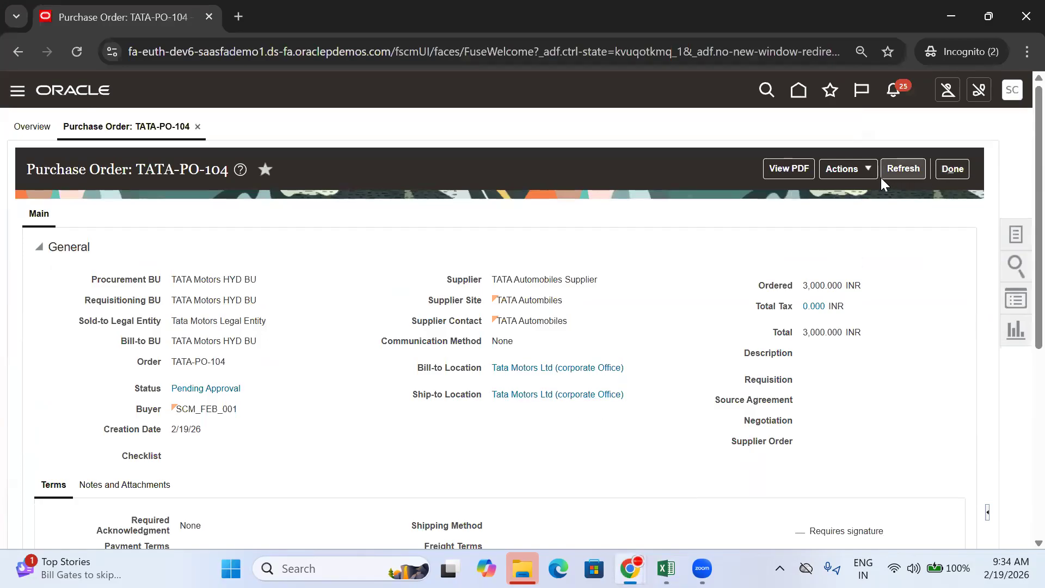
left_click(221, 387)
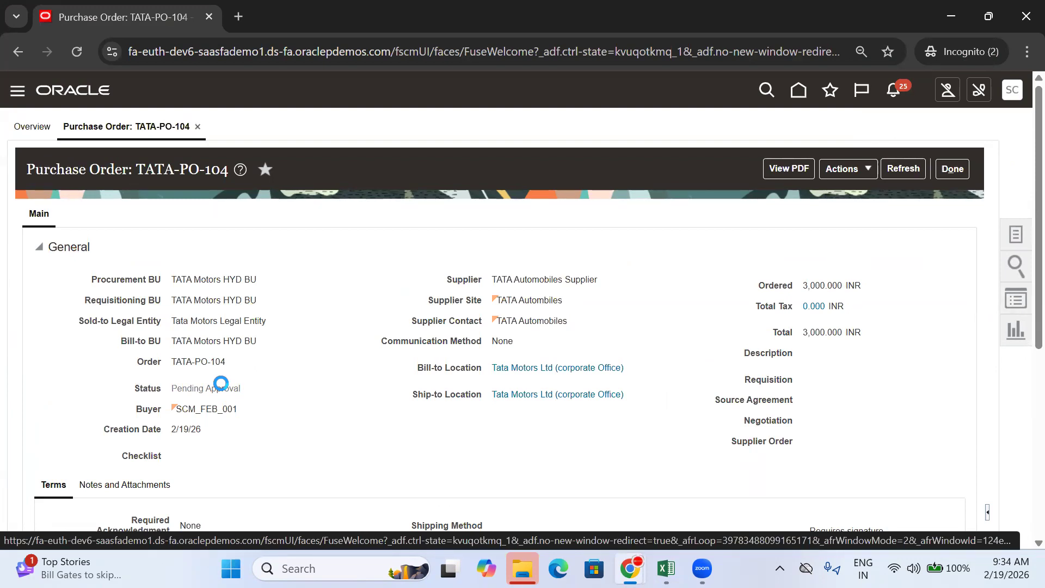
scroll(256, 359, "down", 3)
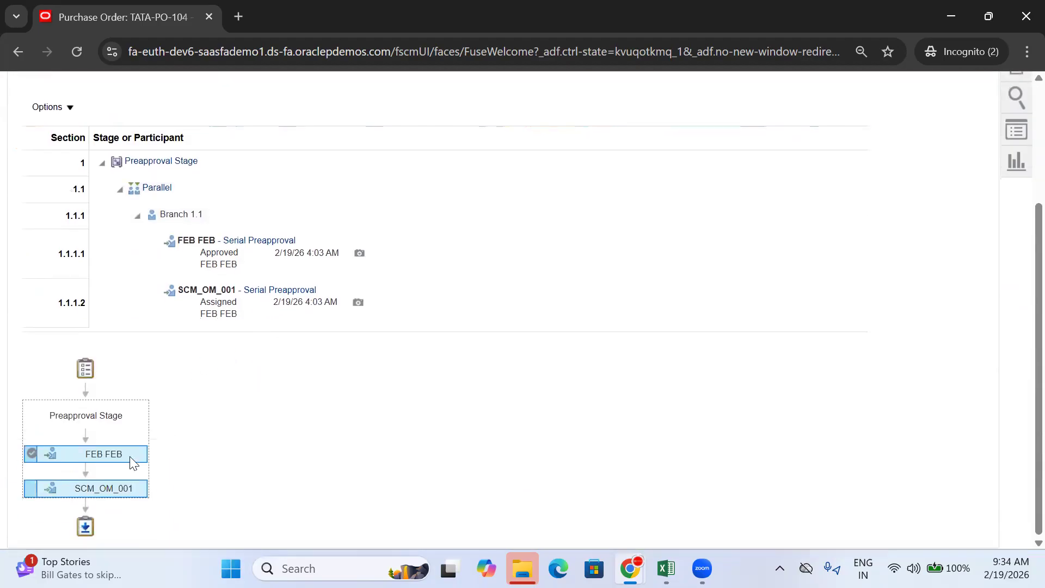
mouse_move(101, 488)
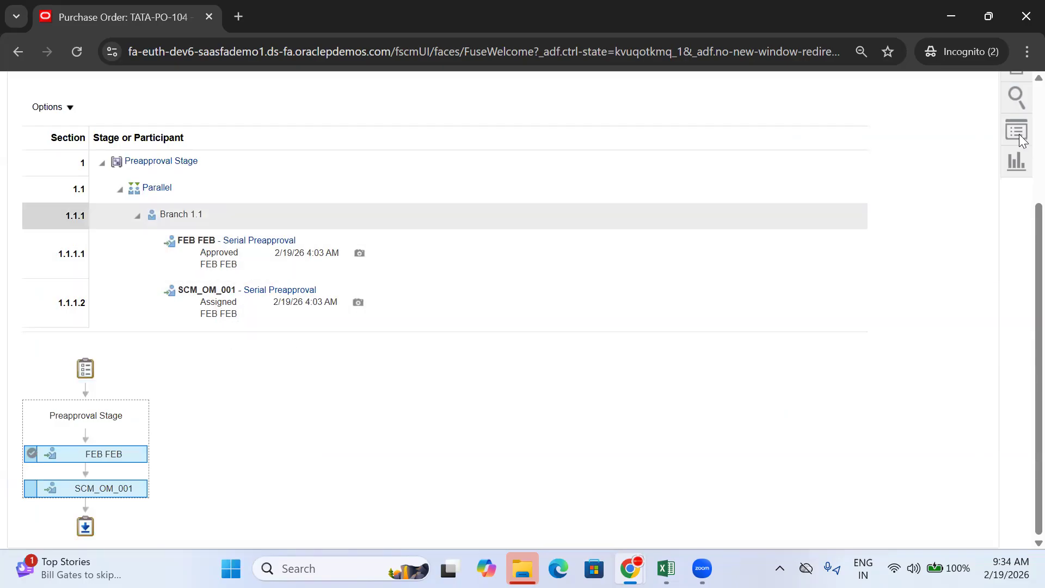
Step: Sign the buyer out from Settings and Actions
scroll(1012, 157, "up", 3)
left_click(1011, 91)
left_click(986, 128)
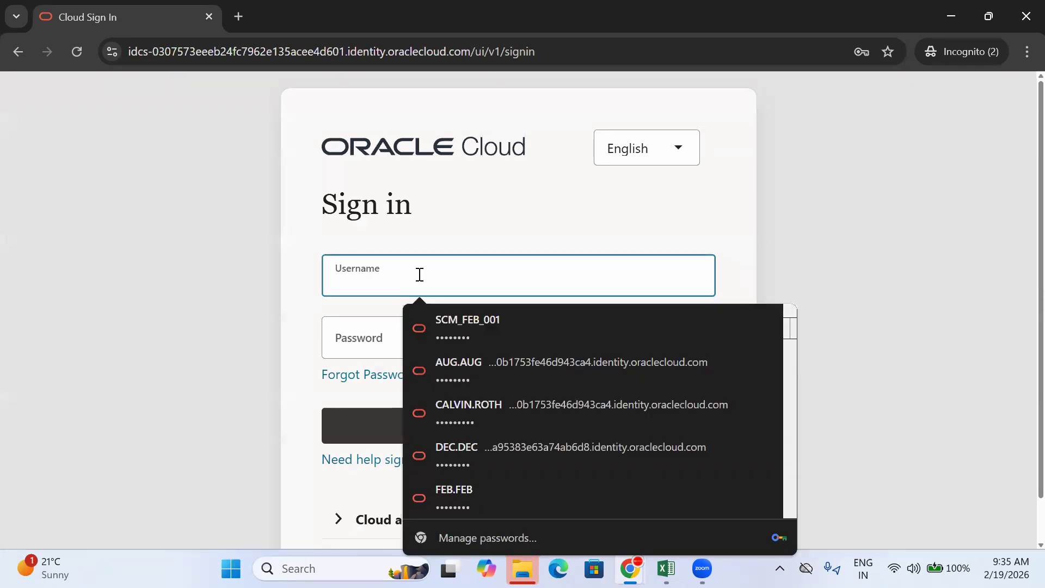
Step: Sign in with the second approver's saved login
type("S")
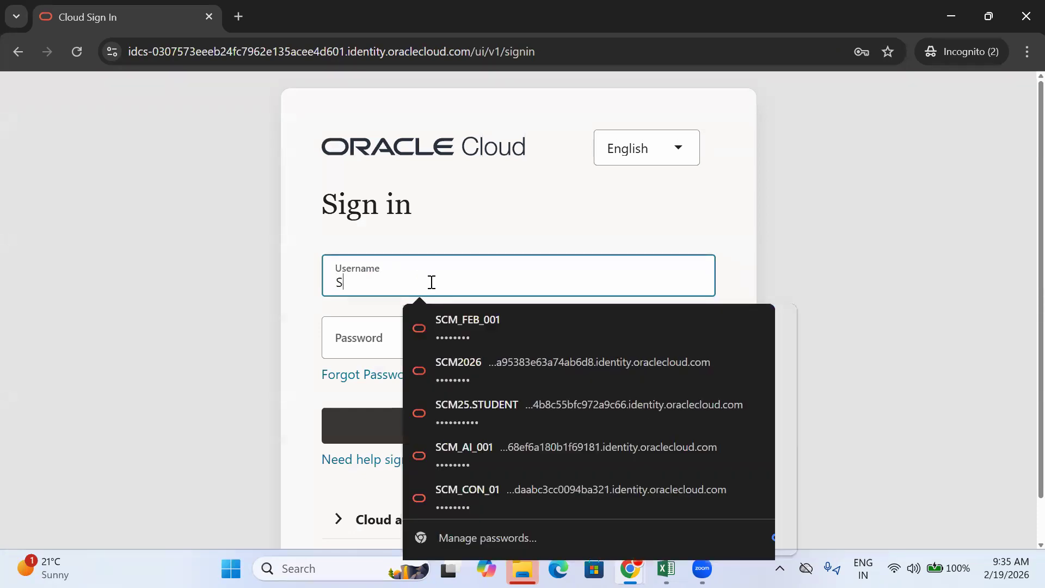
type("CM_OM_001")
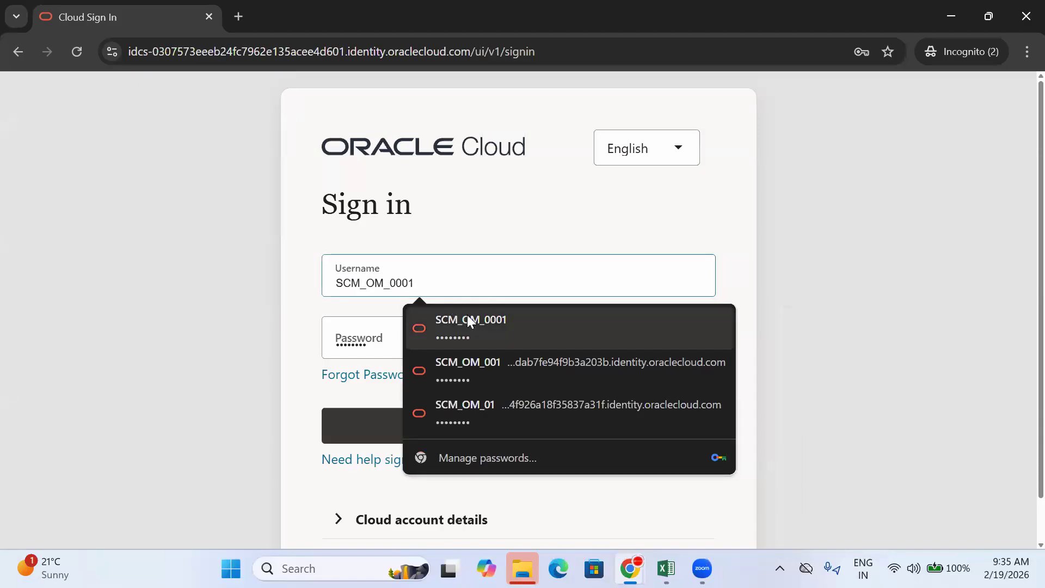
left_click(458, 368)
left_click(496, 425)
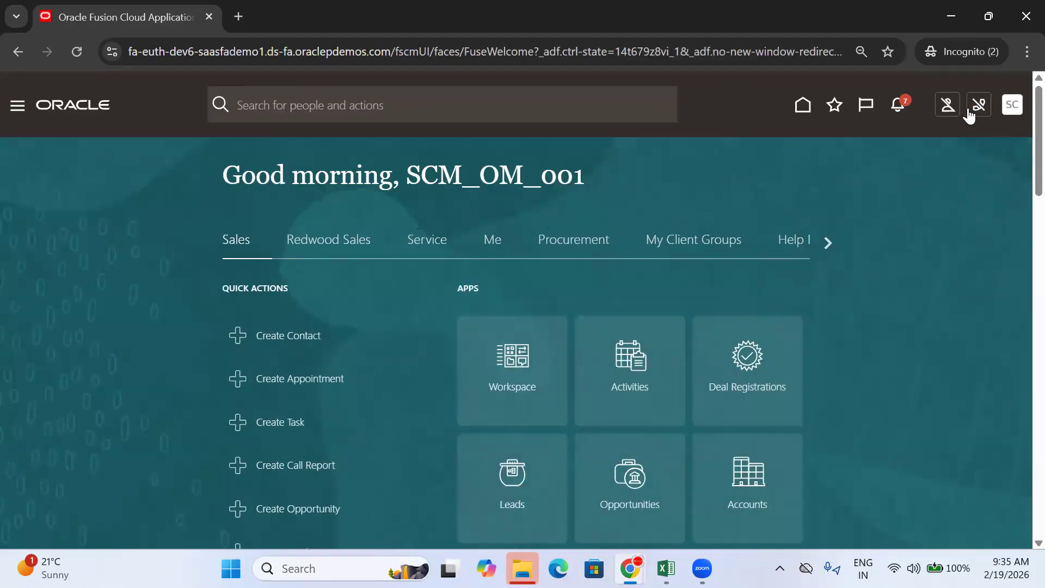
Step: Approve TATA-PO-104 from the notifications panel, then sign the approver out
left_click(899, 111)
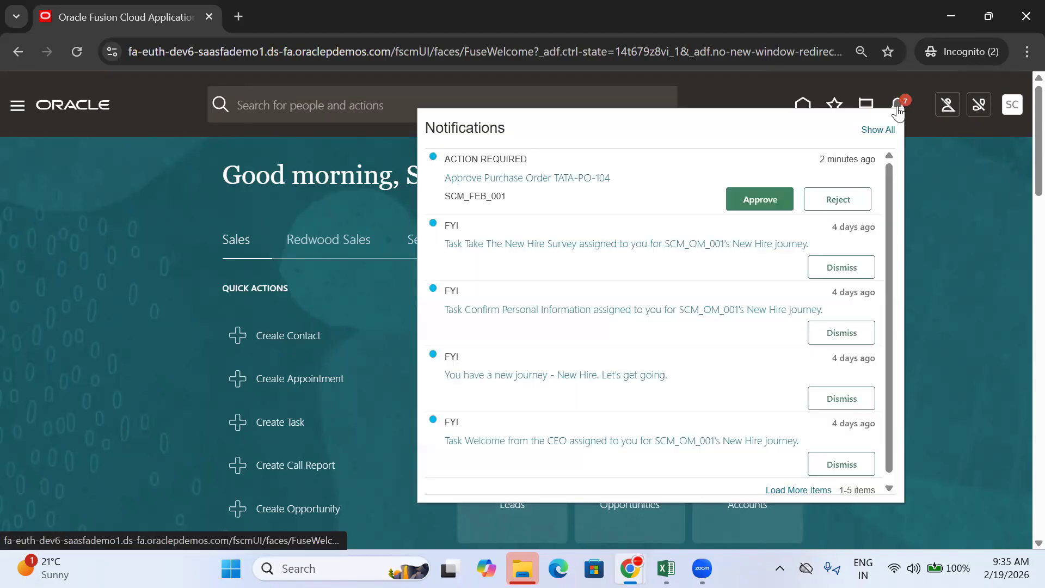
left_click(764, 198)
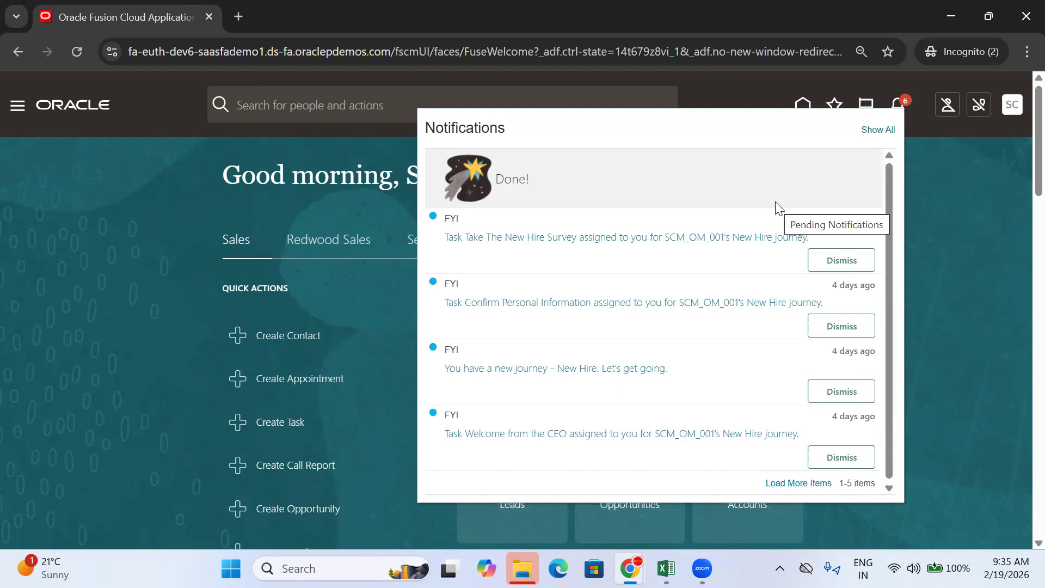
left_click(986, 213)
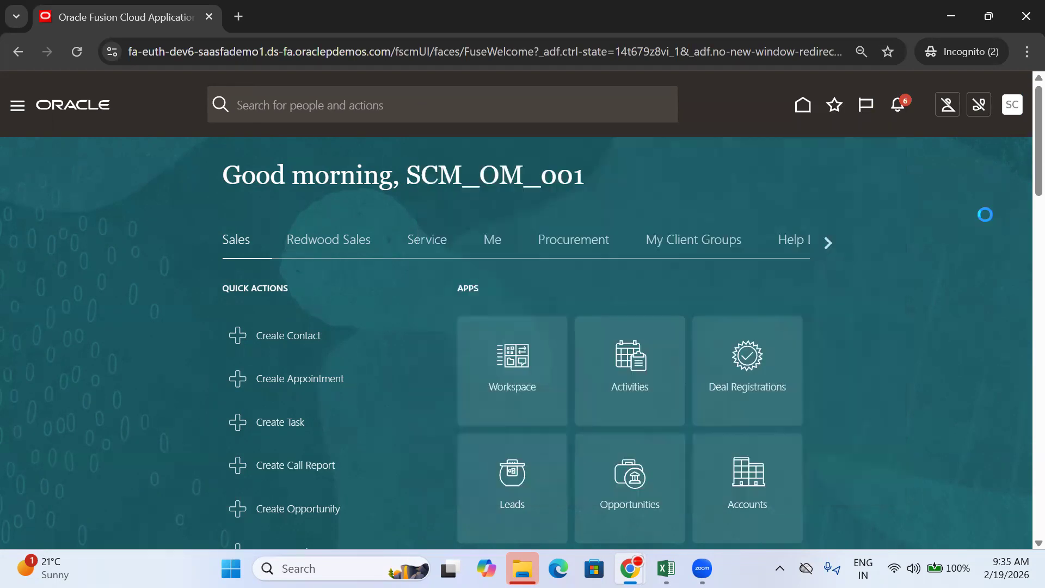
left_click(1005, 109)
left_click(977, 140)
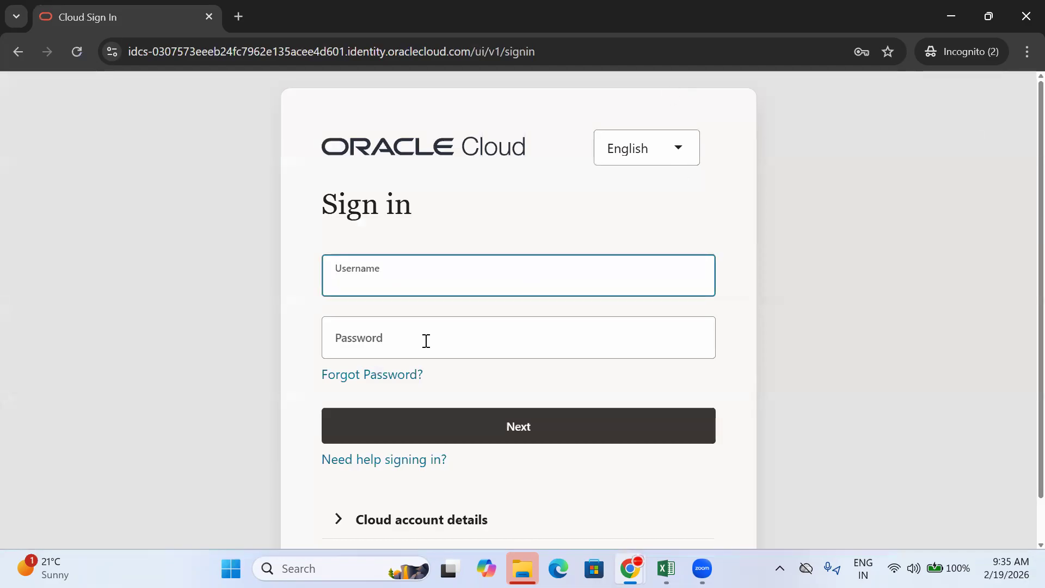
Step: Sign back in with the buyer's saved login and return to the Oracle home page
left_click(379, 295)
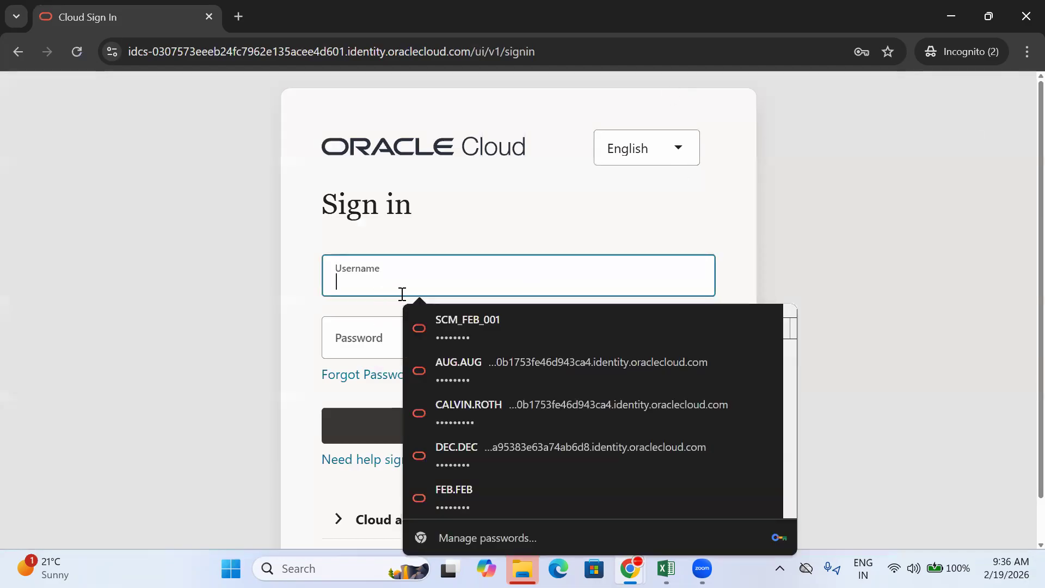
left_click(453, 321)
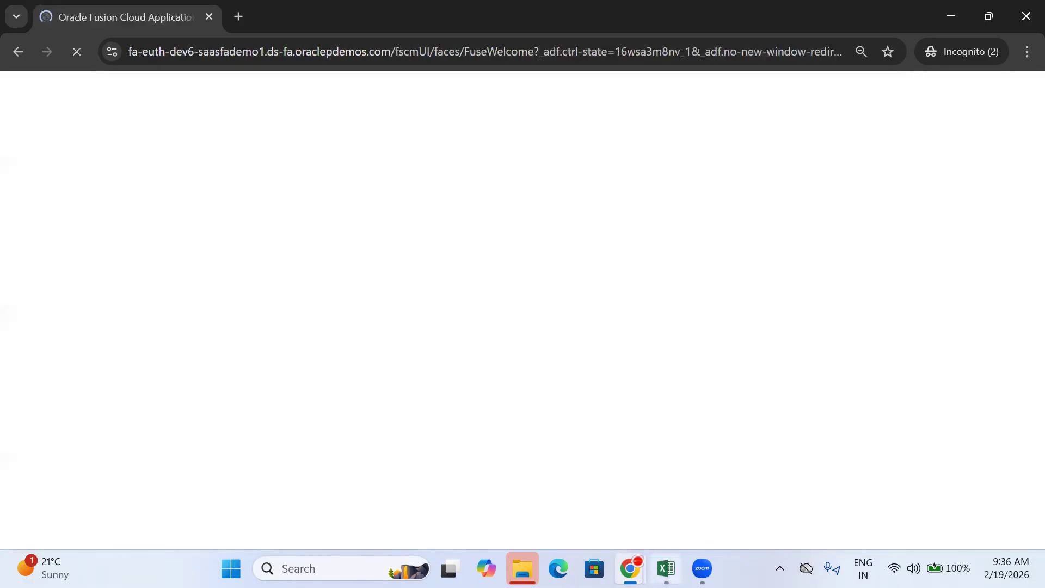
left_click(666, 568)
left_click(384, 397)
mouse_move(630, 568)
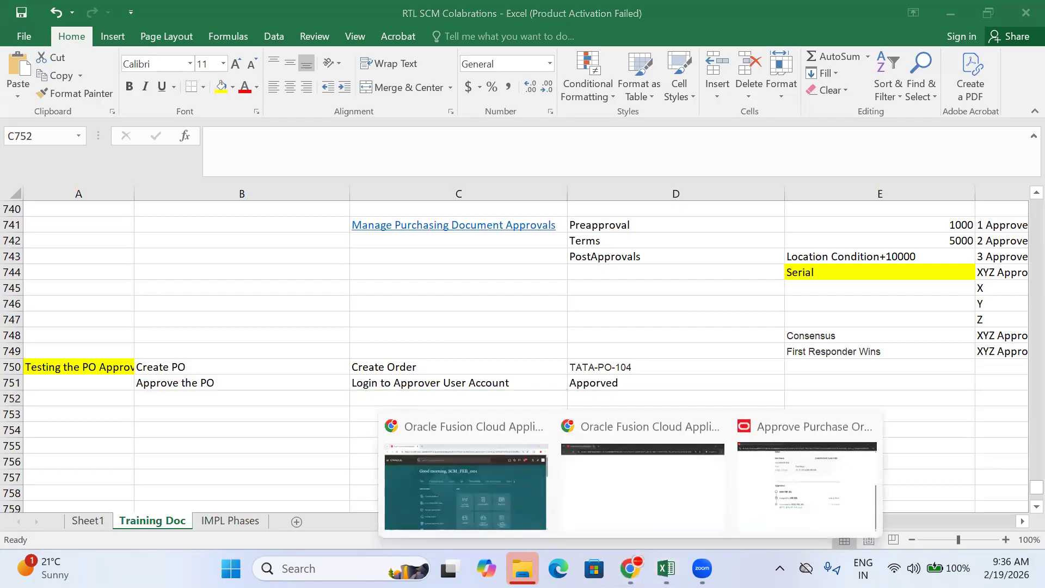
left_click(624, 479)
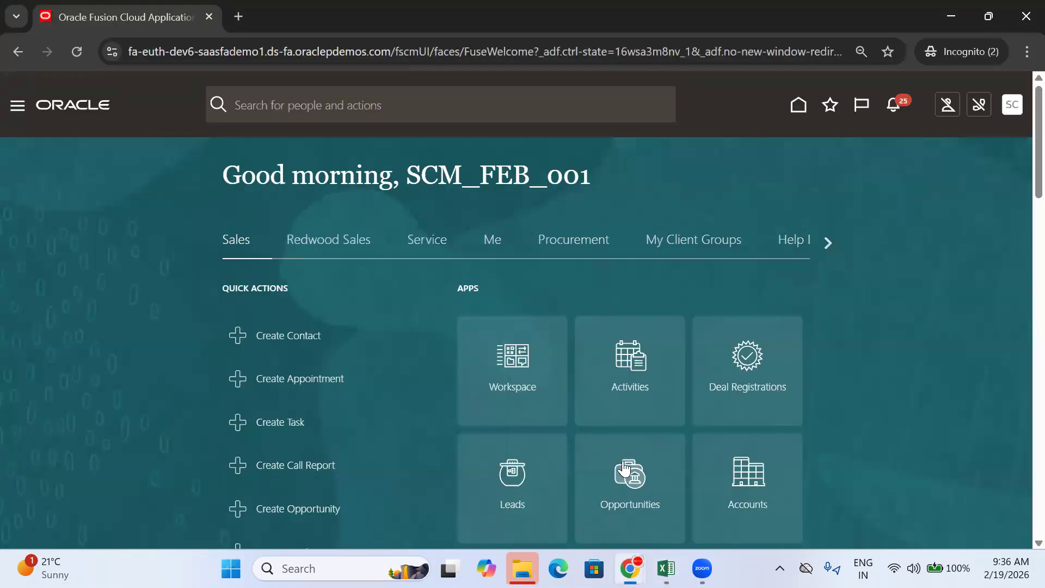
Step: Open Procurement > Purchase Orders, showing no orders in process and one open schedule
left_click(590, 241)
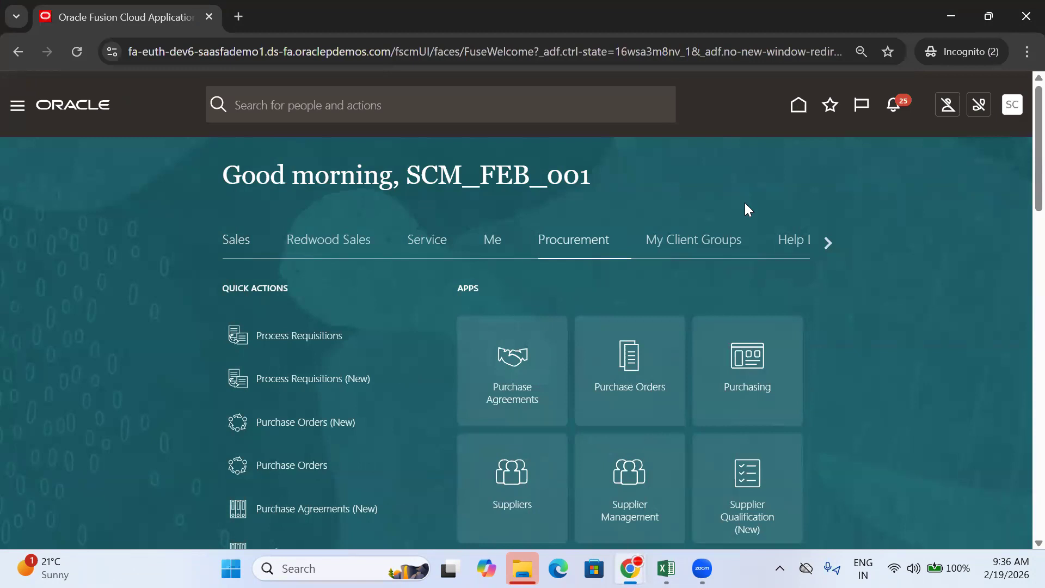
scroll(587, 287, "down", 2)
left_click(591, 307)
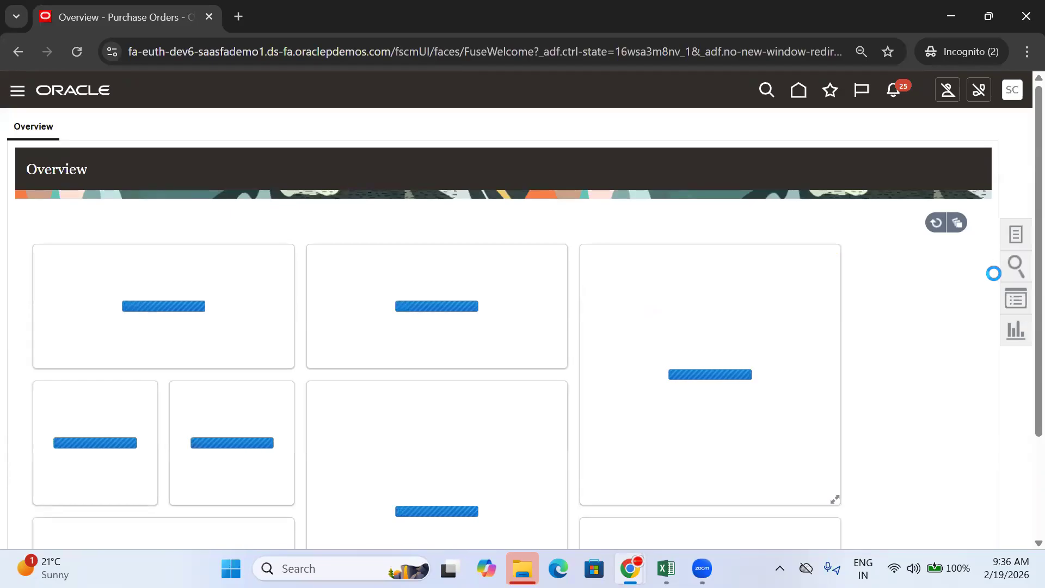
mouse_move(407, 507)
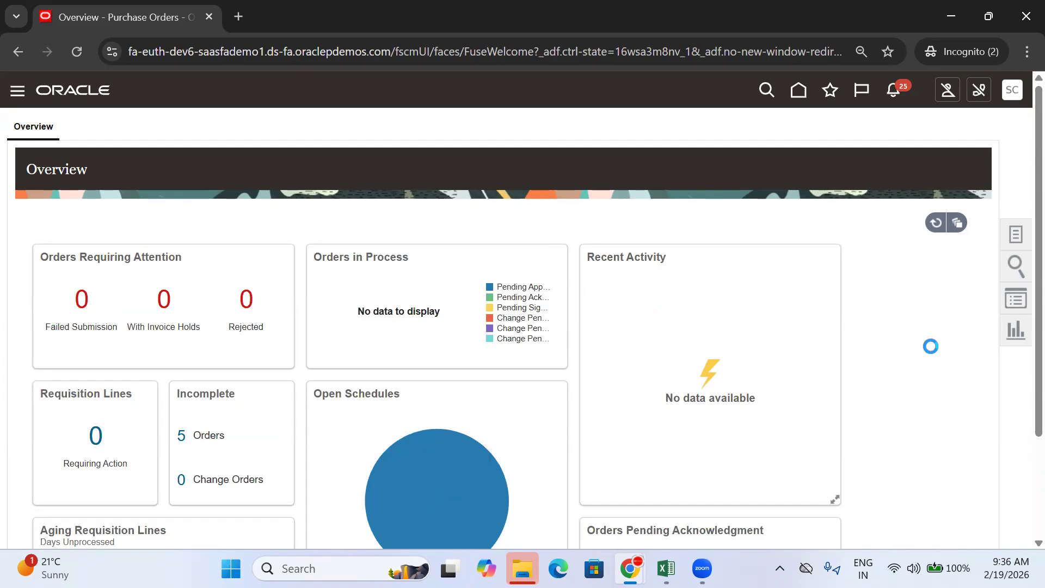
mouse_move(415, 487)
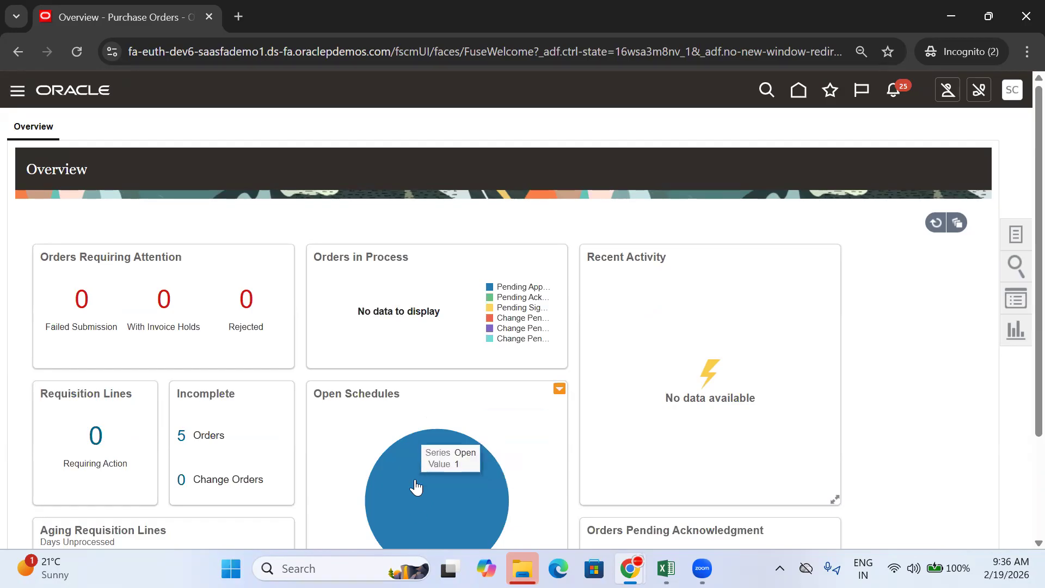
Step: Open TATA-PO-104 from its open schedule and refresh the order details
left_click(416, 487)
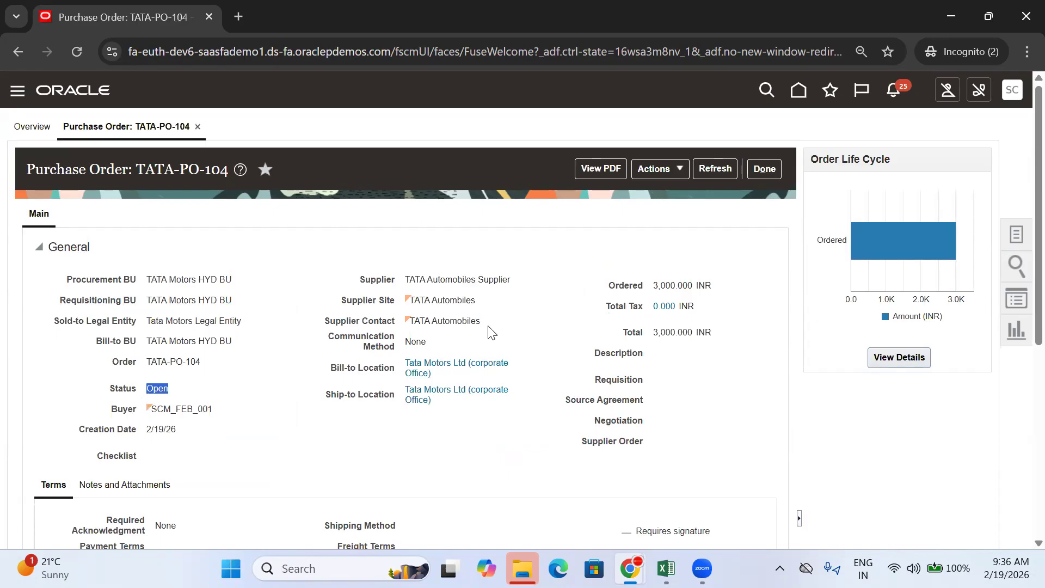
left_click(726, 175)
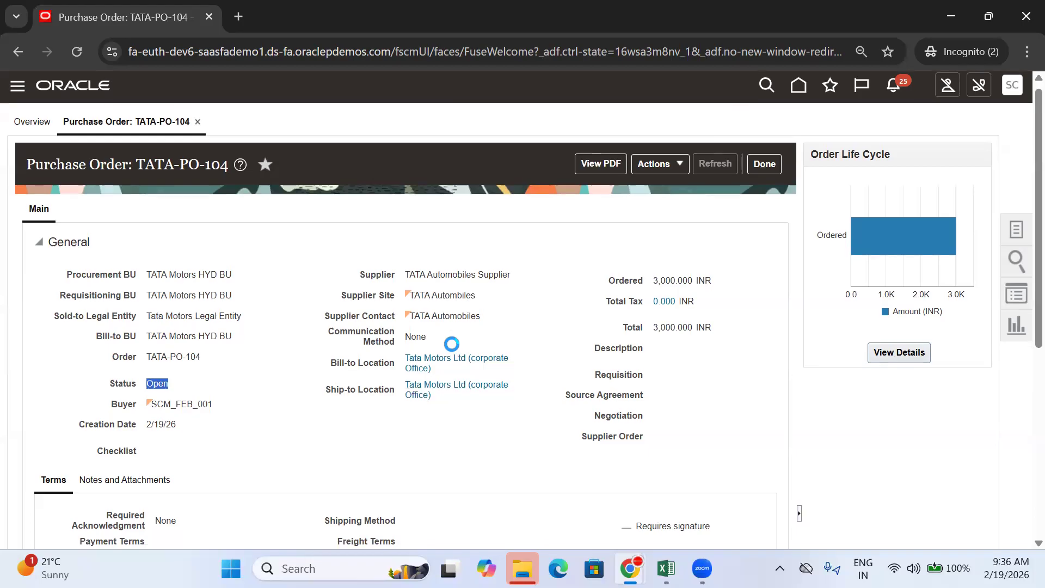
scroll(448, 419, "down", 6)
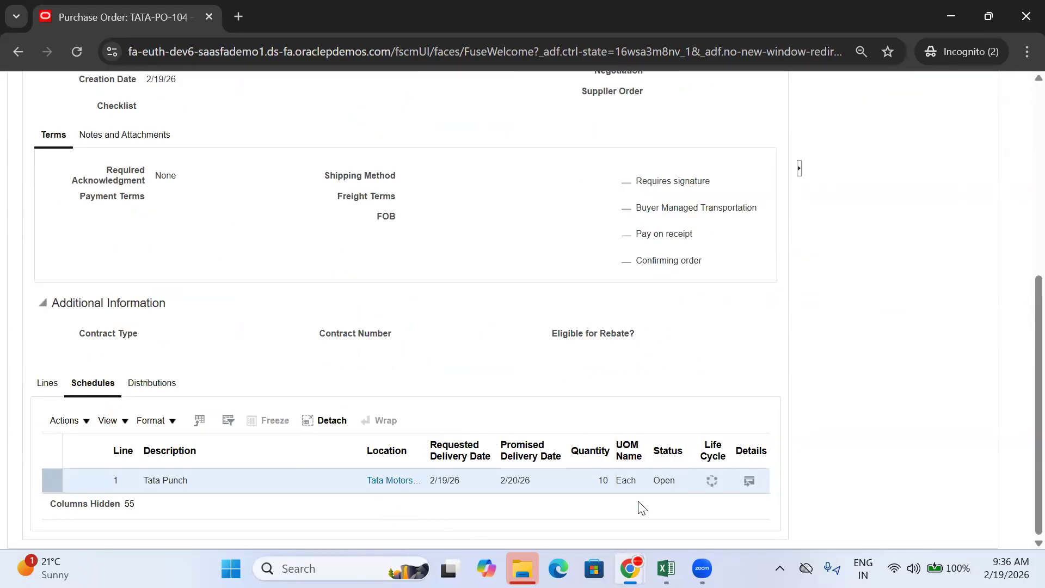
Step: Show all columns on the Lines tab and confirm the line's organization is TATA_HYD_INV
left_click(54, 383)
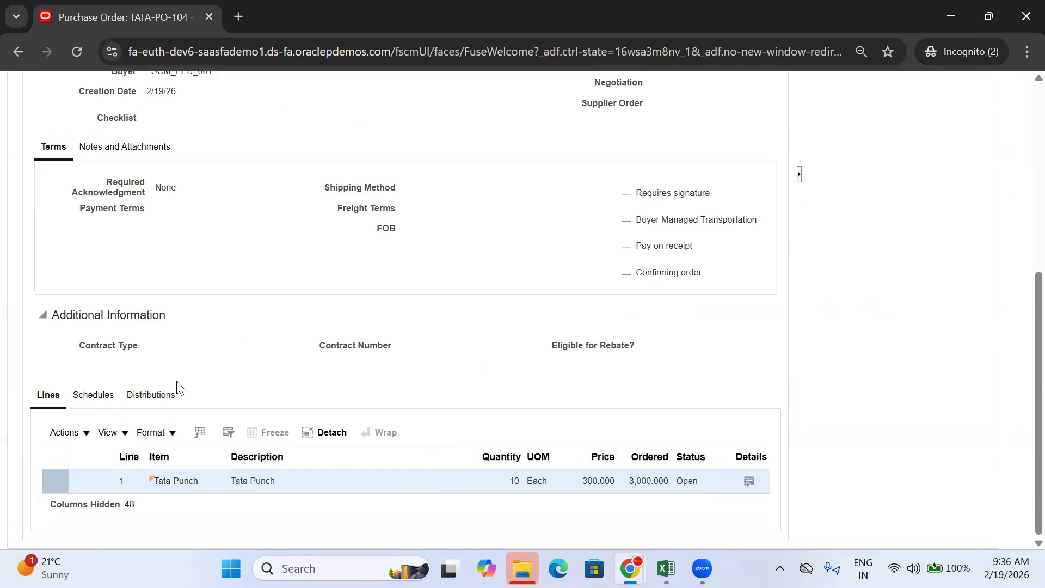
left_click(109, 431)
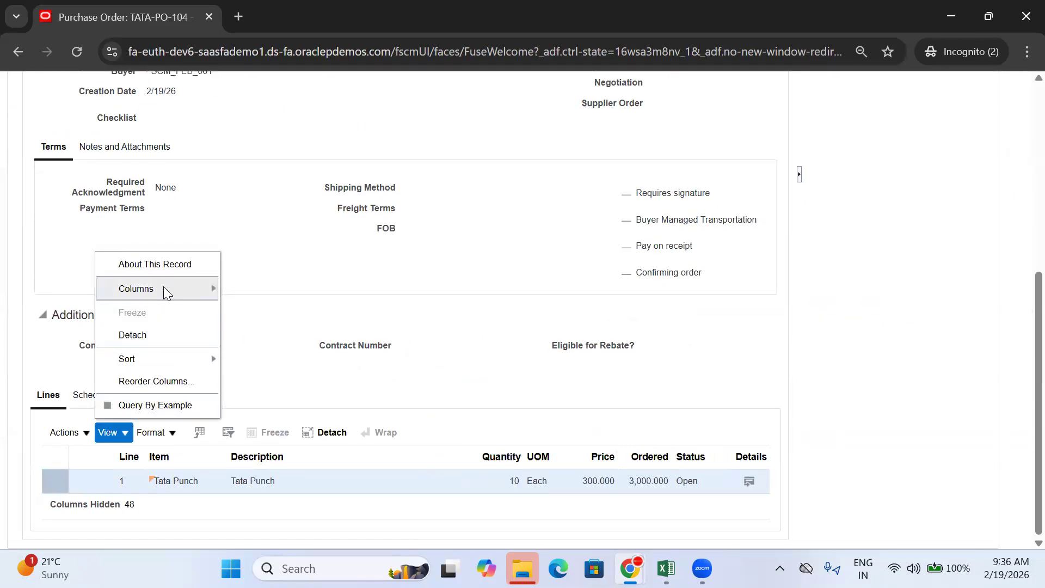
mouse_move(163, 286)
left_click(264, 306)
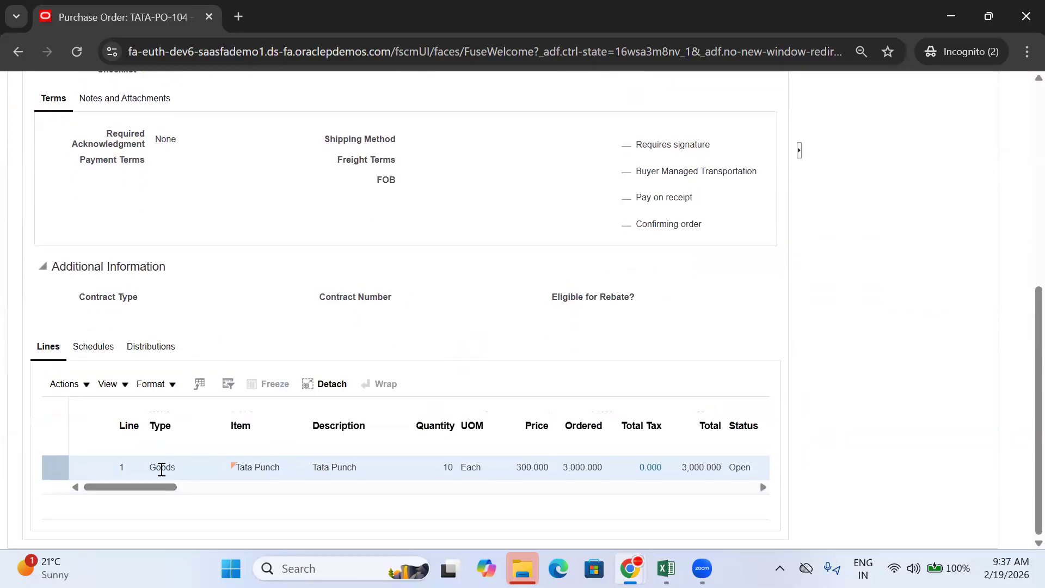
left_click_drag(151, 487, 379, 495)
left_click_drag(430, 467, 364, 483)
key("ctrl+c")
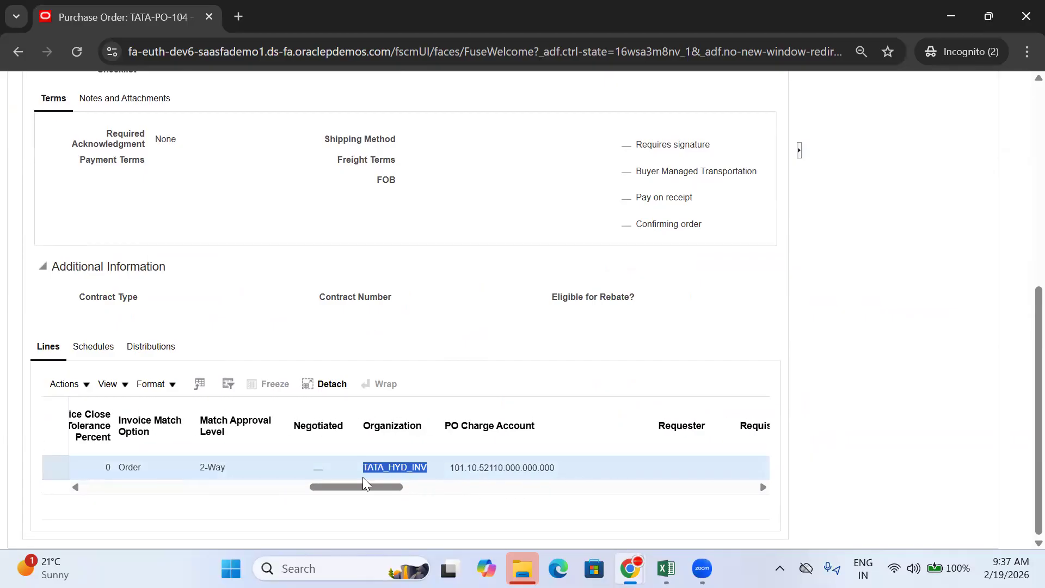
scroll(895, 257, "up", 7)
left_click(797, 90)
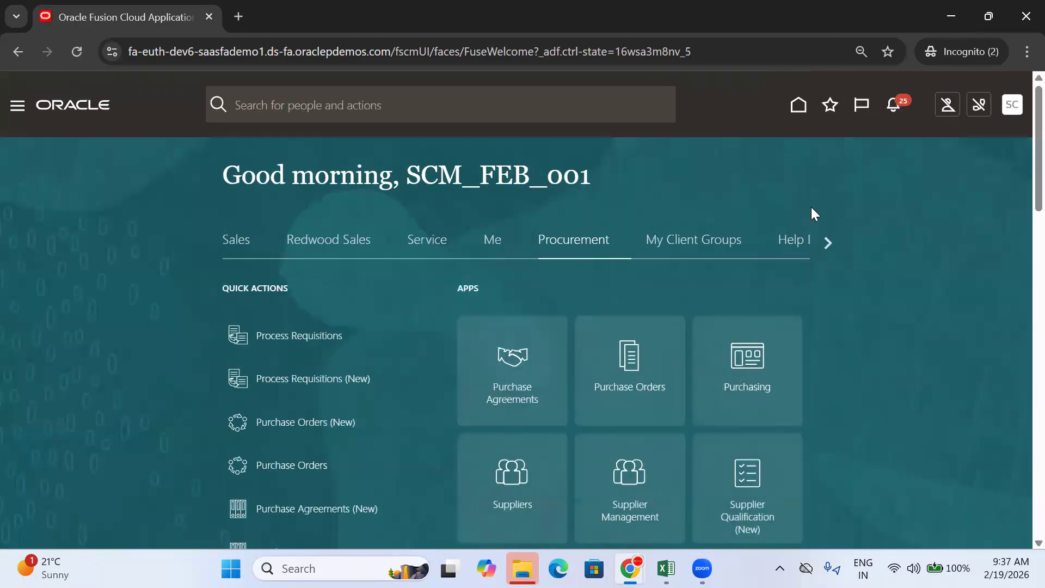
Step: Go from Home through Supply Chain Execution to Inventory Management (Classic)
left_click(826, 239)
left_click(827, 240)
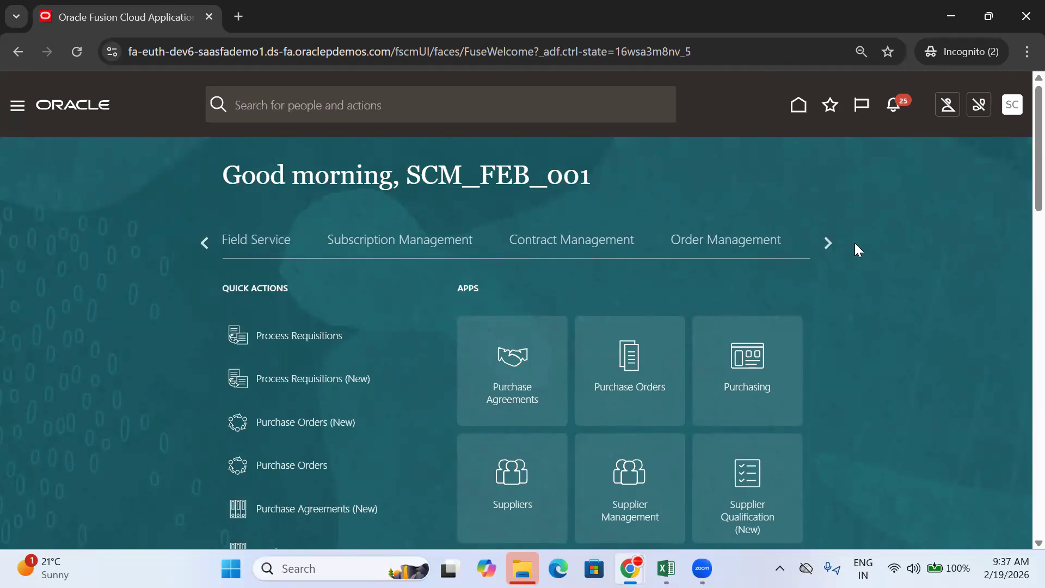
left_click(825, 243)
left_click(467, 245)
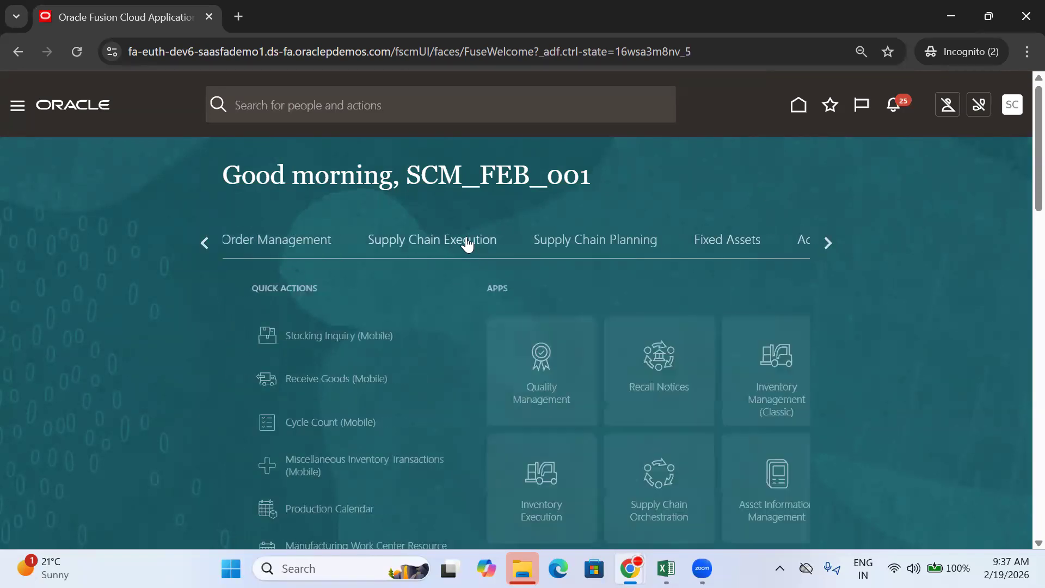
scroll(865, 240, "down", 1)
left_click(523, 281)
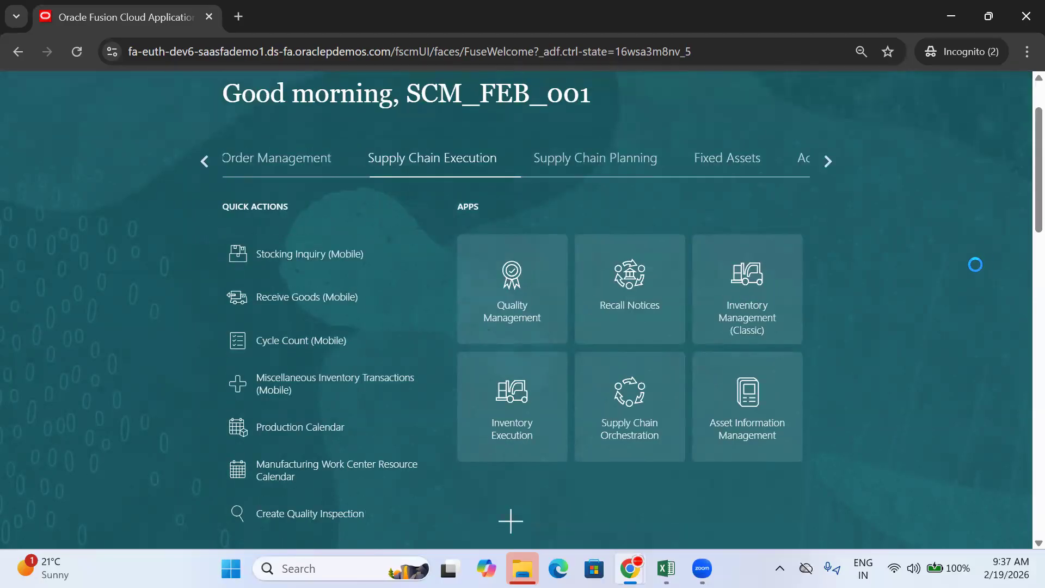
left_click(743, 342)
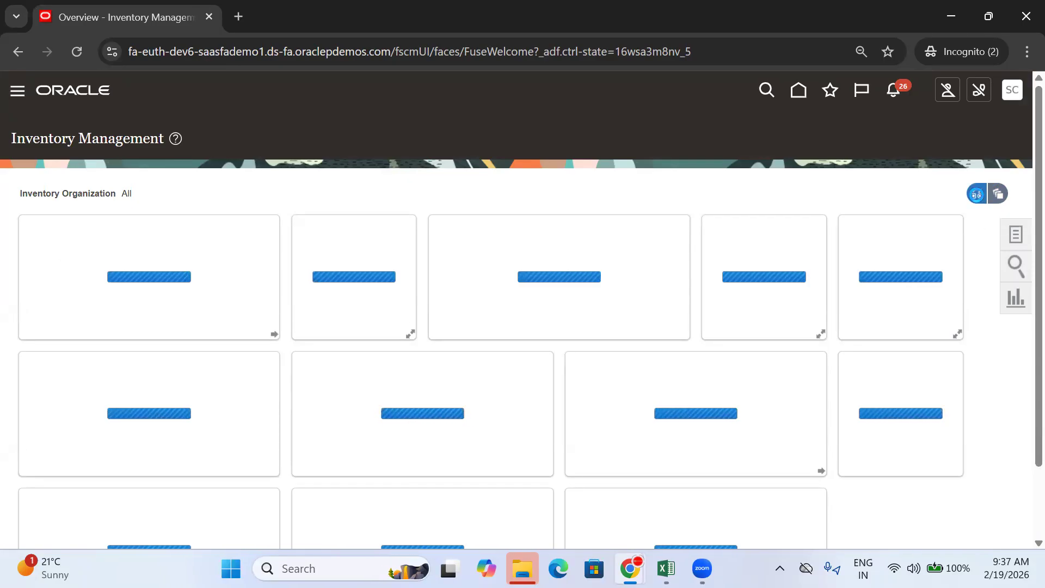
Step: Filter the Inventory Management dashboard to organization TATA_HYD_INV
left_click(976, 195)
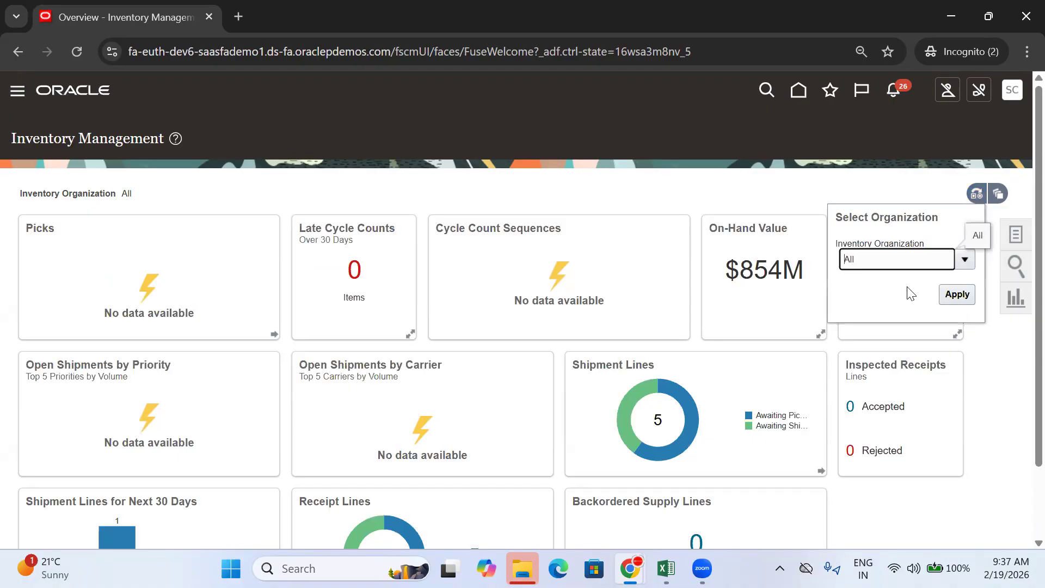
key("ctrl+a")
key("ctrl+v")
left_click(890, 288)
left_click(966, 303)
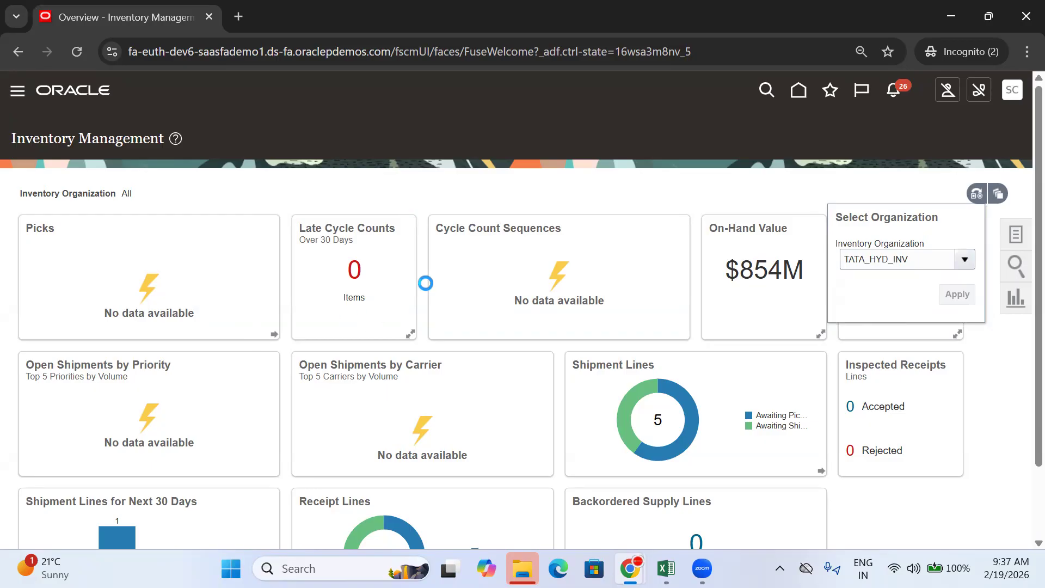
Step: Open Receive Expected Shipments from the Receipts task list
scroll(442, 277, "down", 1)
scroll(442, 278, "down", 1)
scroll(897, 338, "up", 2)
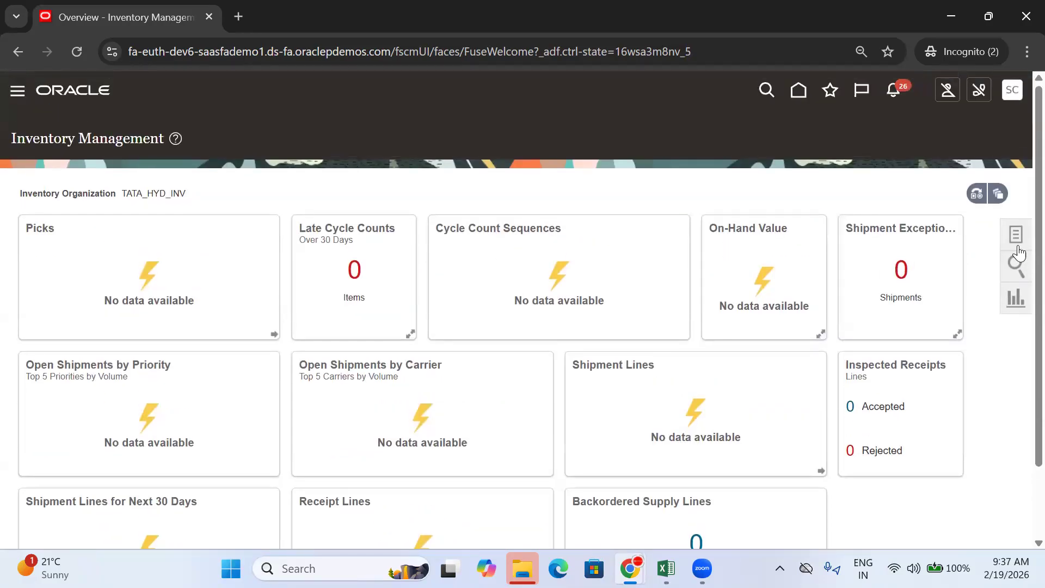
left_click(1015, 235)
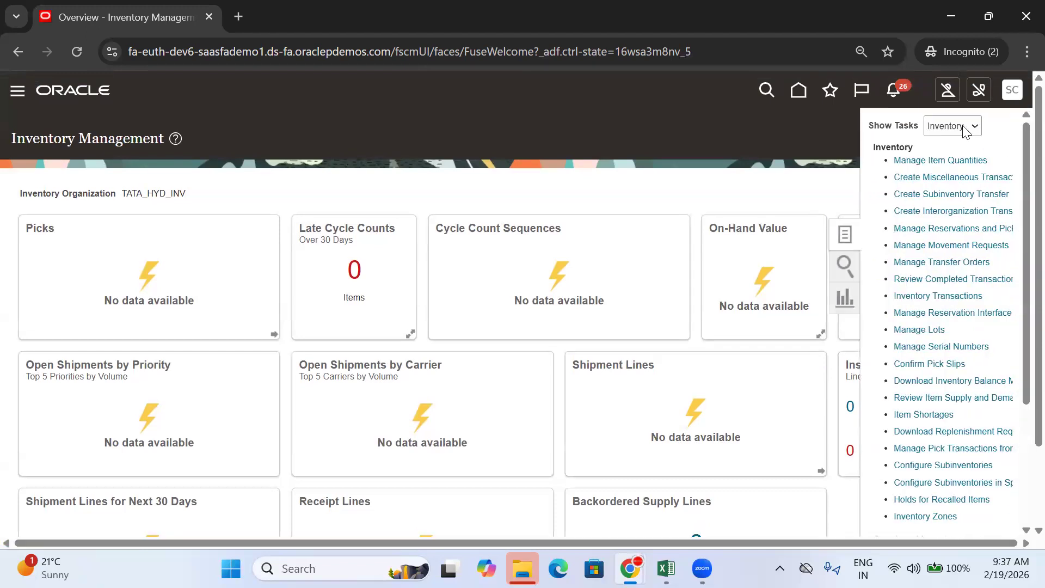
left_click(965, 131)
left_click(960, 224)
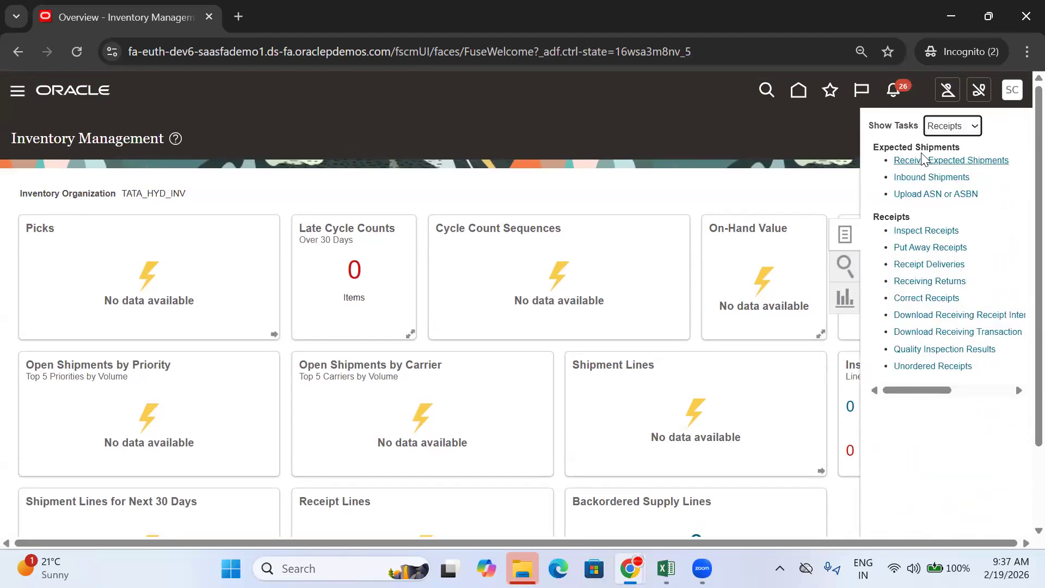
left_click(926, 159)
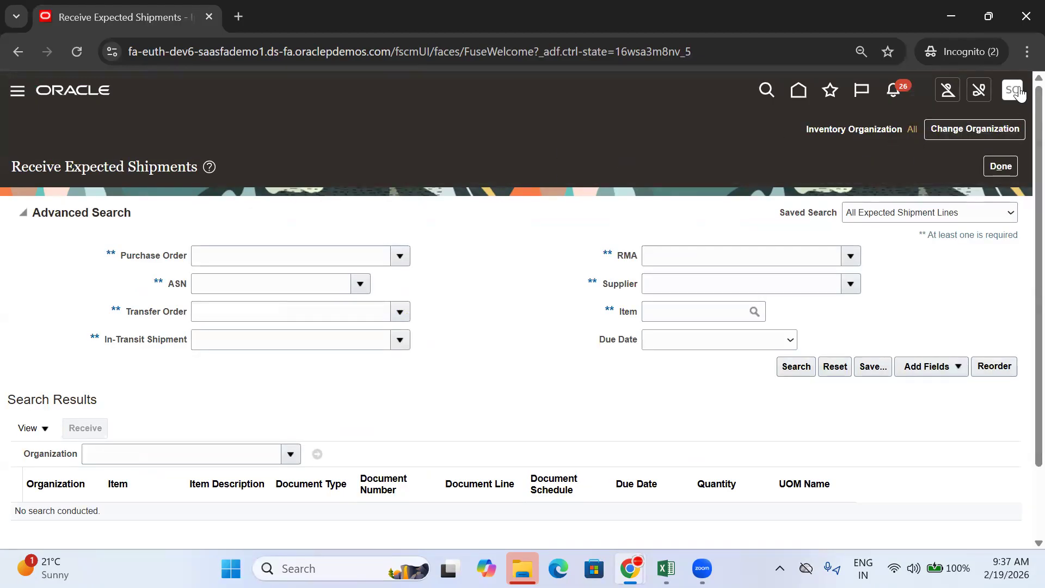
Step: In Setup and Maintenance, list all Organization Structures tasks
left_click(764, 309)
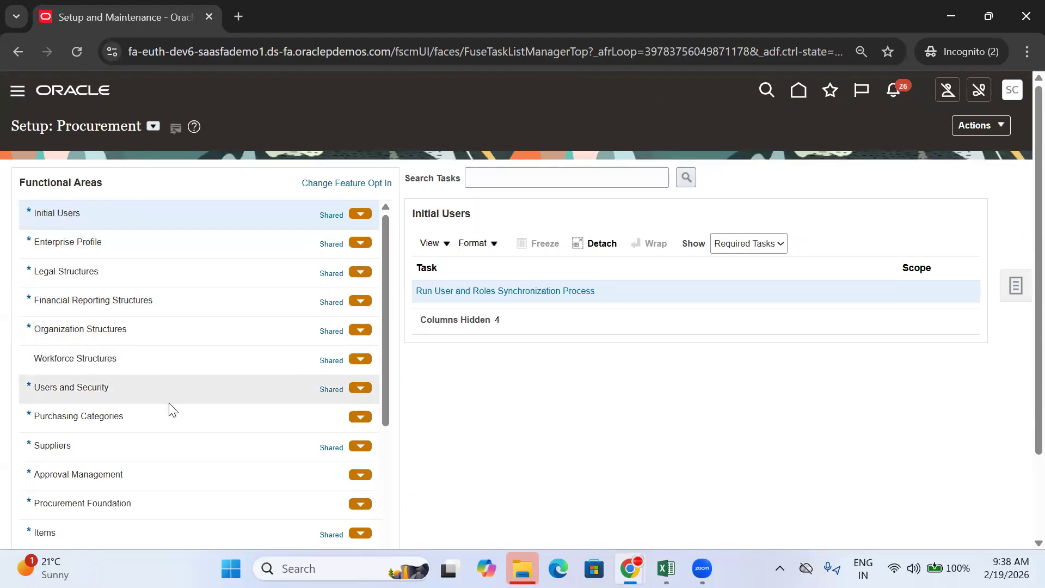
left_click(96, 330)
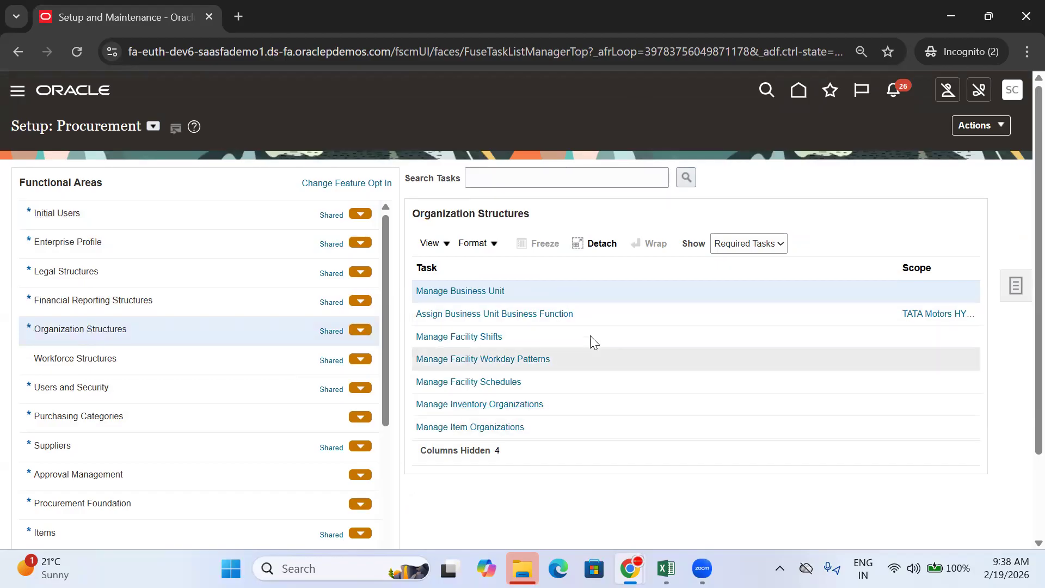
left_click(738, 252)
left_click(737, 264)
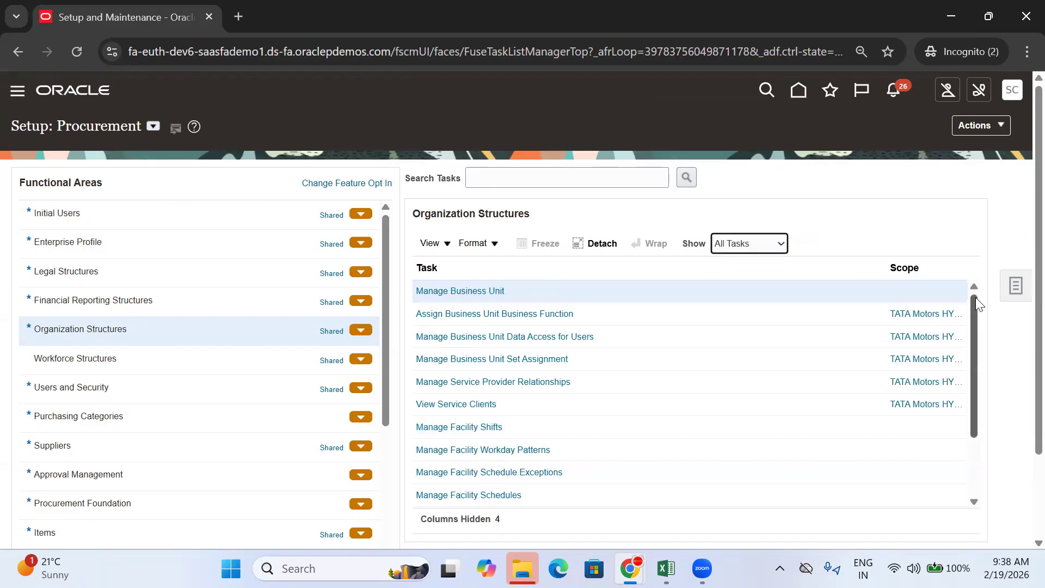
Step: Open Manage Inventory Organization Data Access for Users and add a new record
left_click_drag(975, 297, 977, 368)
left_click(541, 452)
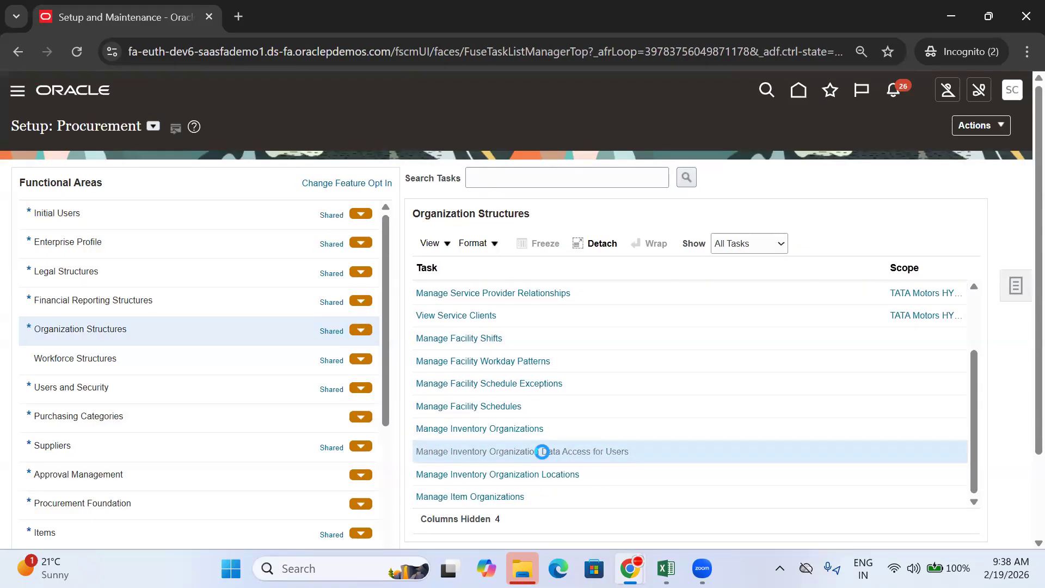
left_click(118, 349)
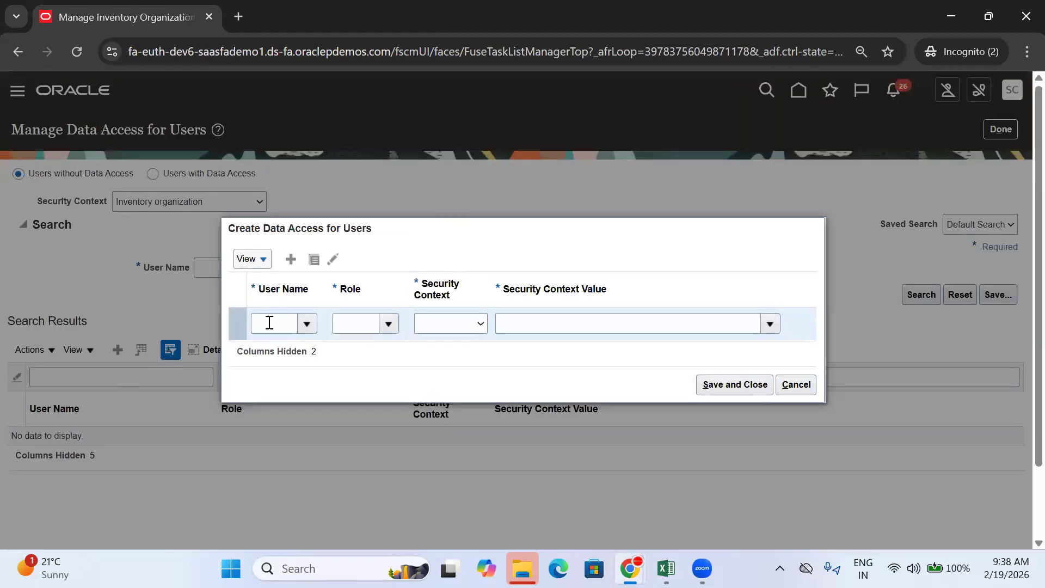
Step: Give the user Inventory Manager access for Inventory organization TATA_HYD_INV
left_click(269, 324)
type("SCM_FEB")
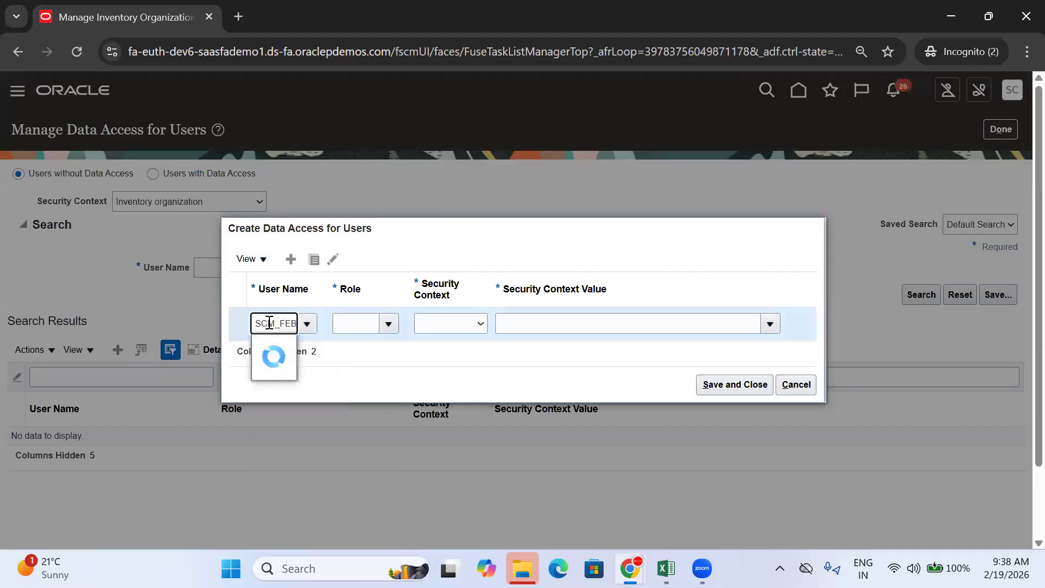
left_click(284, 369)
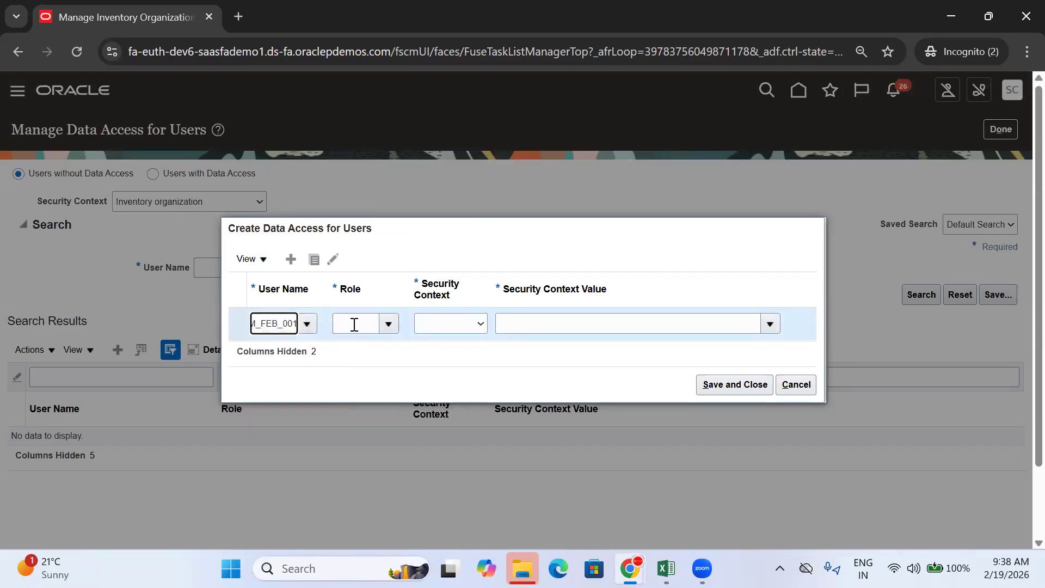
left_click(354, 325)
type("INVE")
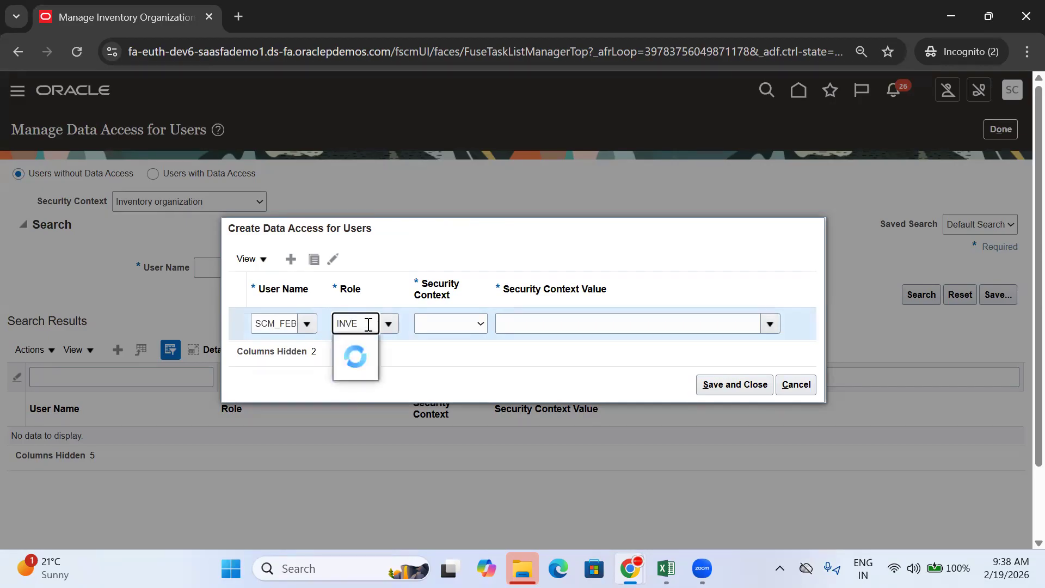
left_click(383, 346)
left_click(446, 322)
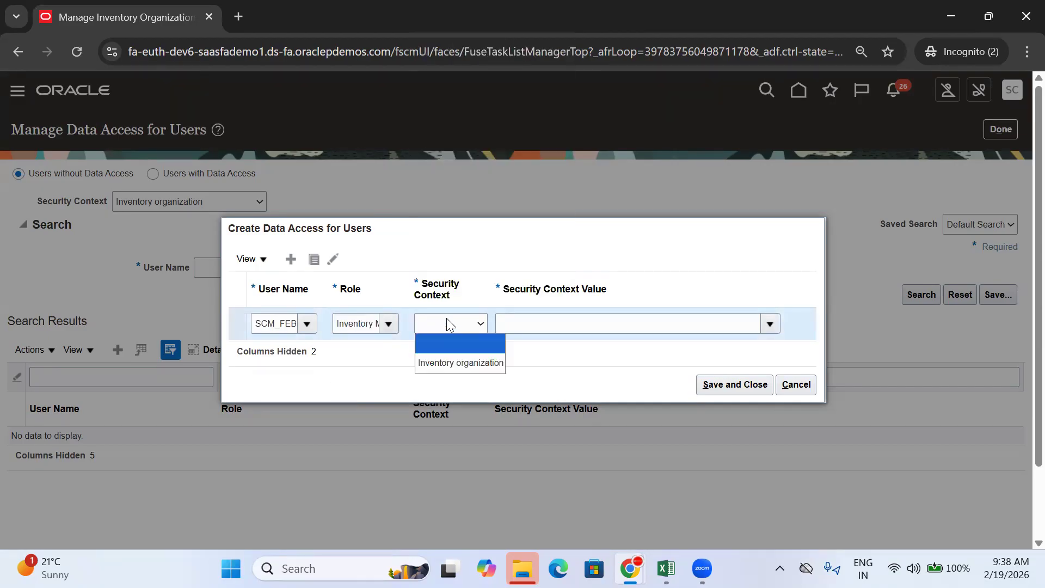
left_click(456, 361)
left_click(521, 329)
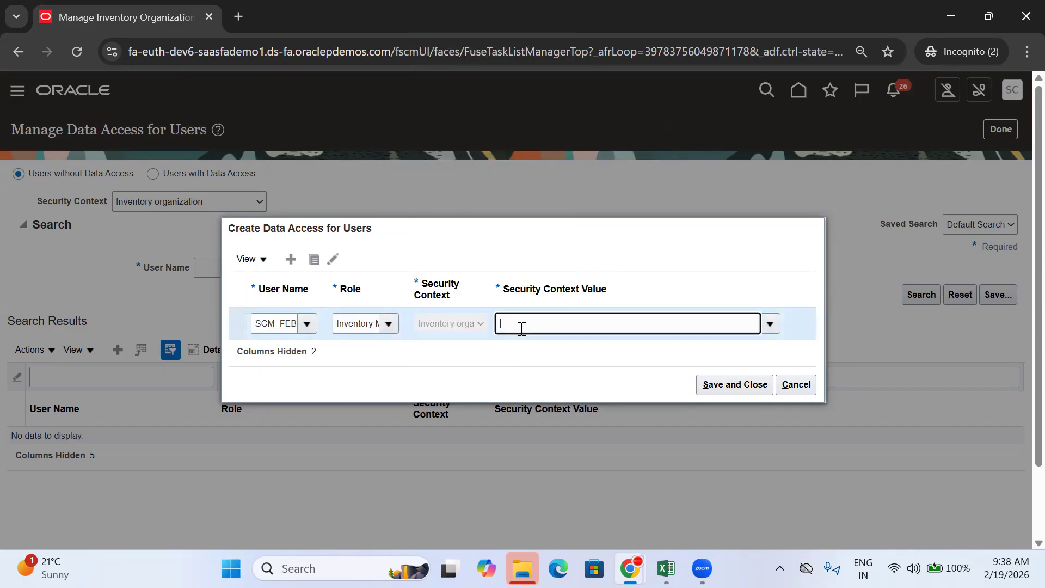
type("TATA_HYD_INV")
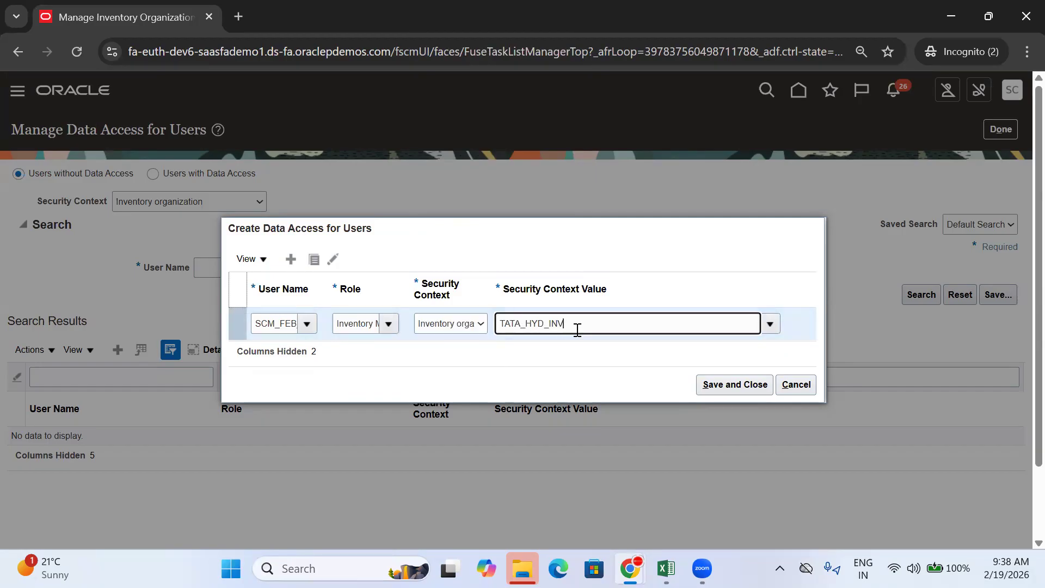
Step: Duplicate the row as Warehouse Manager for TATA_HYD_INV and save the records
left_click(314, 262)
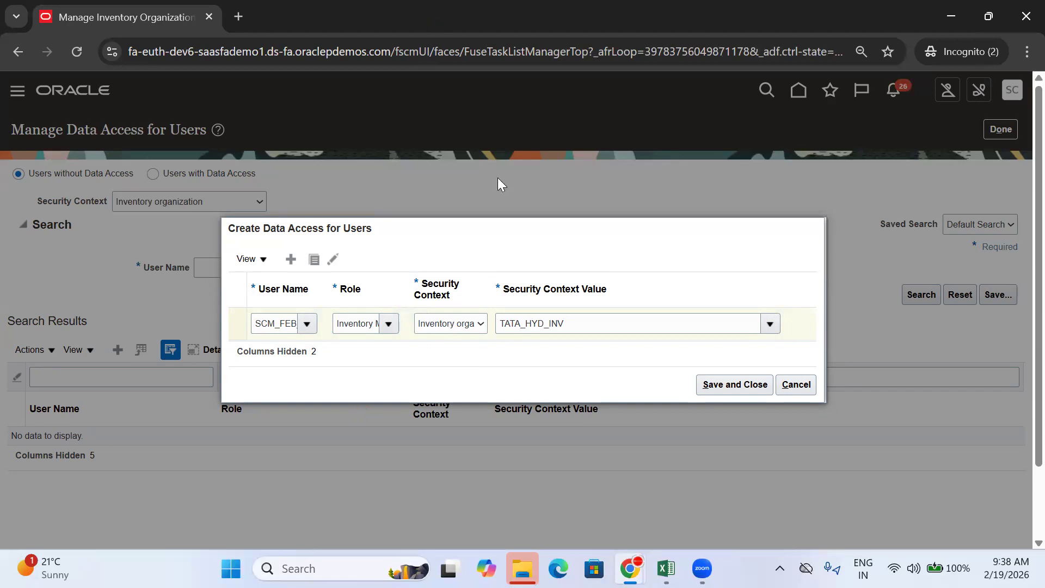
left_click_drag(335, 307, 555, 316)
key("BackSpace")
type("WARE")
left_click(399, 328)
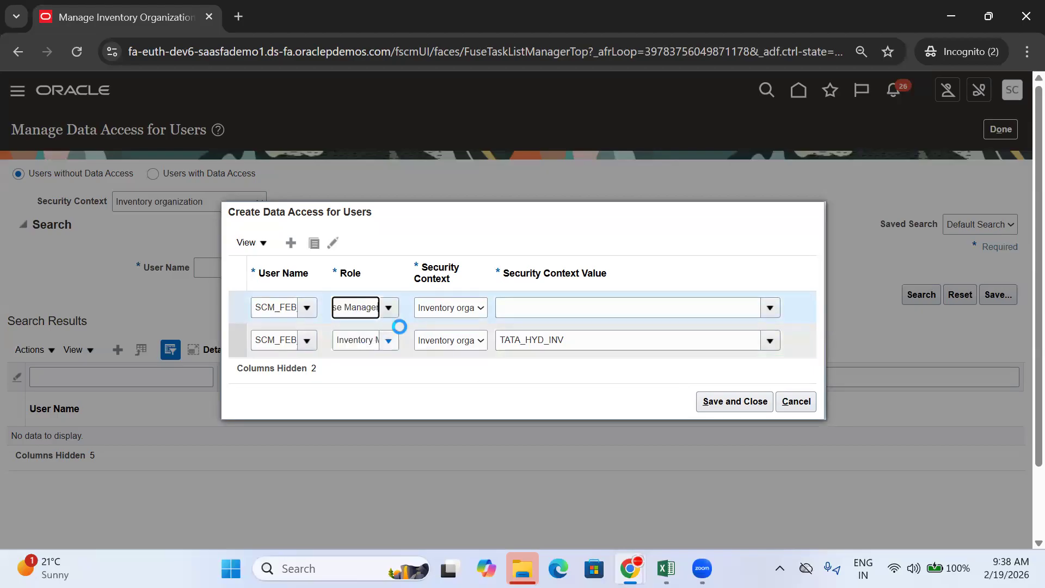
left_click(479, 308)
left_click(488, 345)
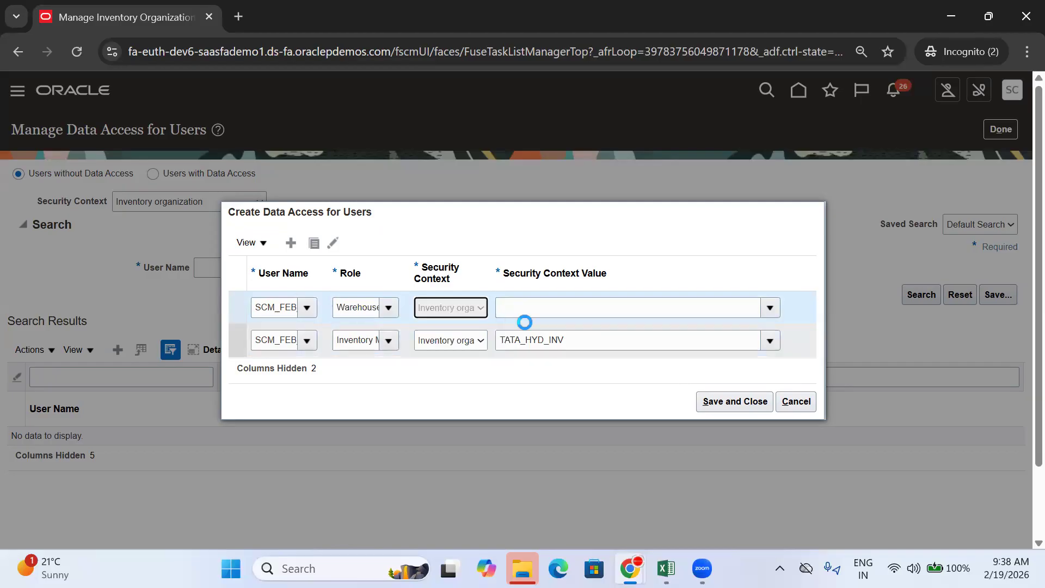
left_click(528, 314)
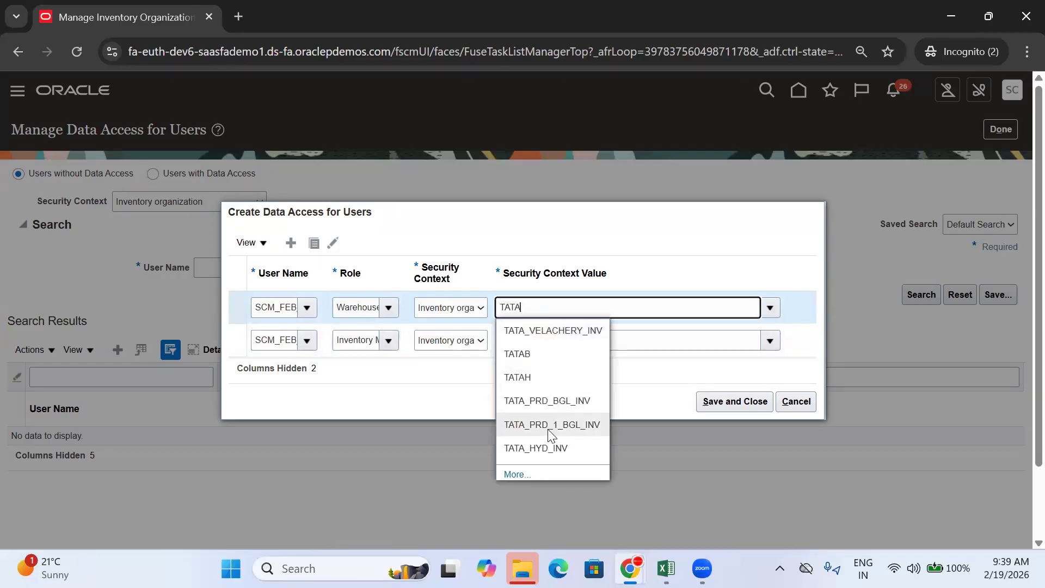
left_click(548, 450)
left_click(732, 404)
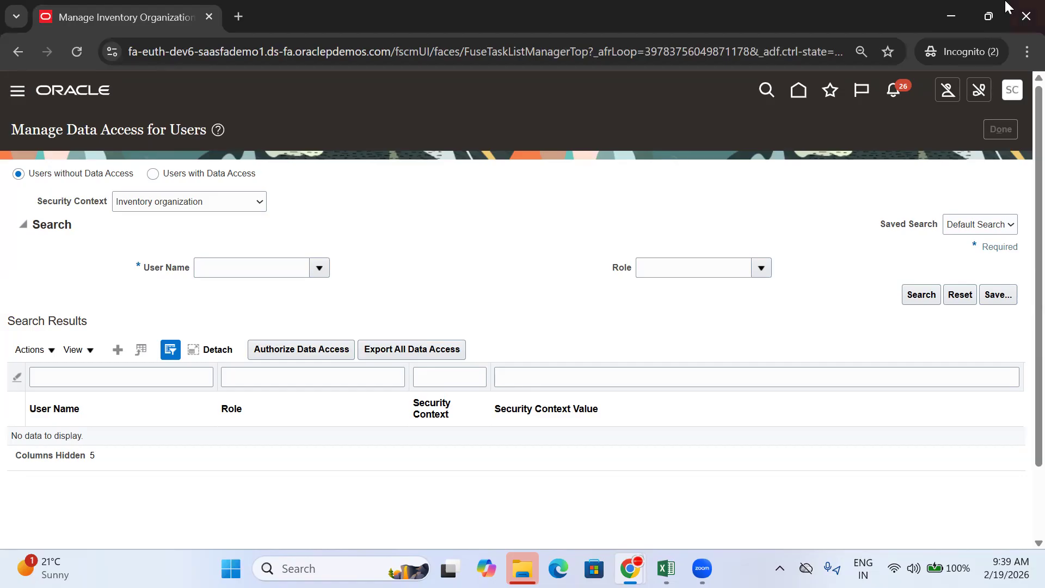
Step: Return to the Fusion home page and open Supply Chain Execution's Inventory Management
mouse_move(629, 568)
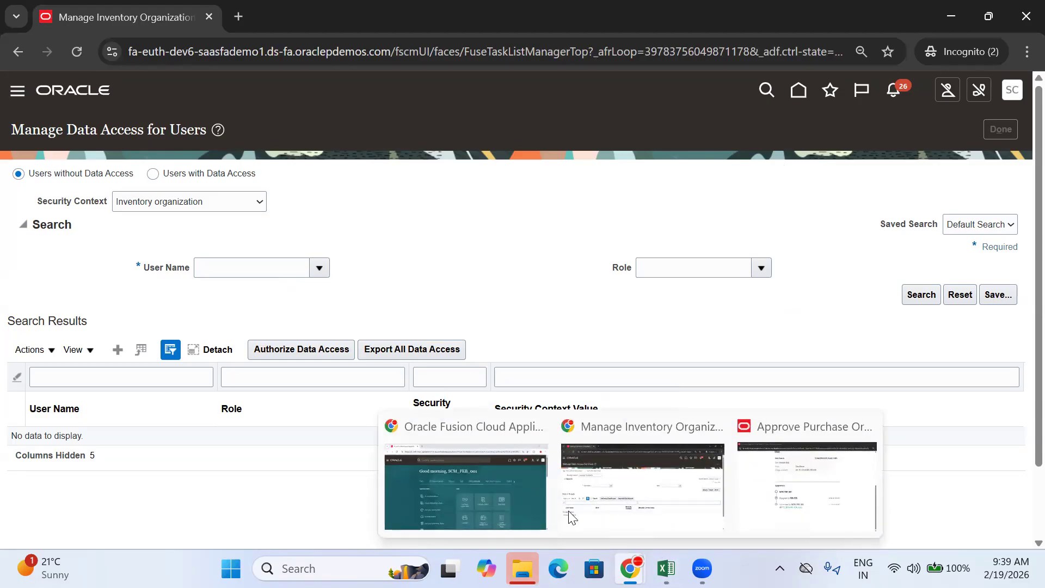
left_click(480, 471)
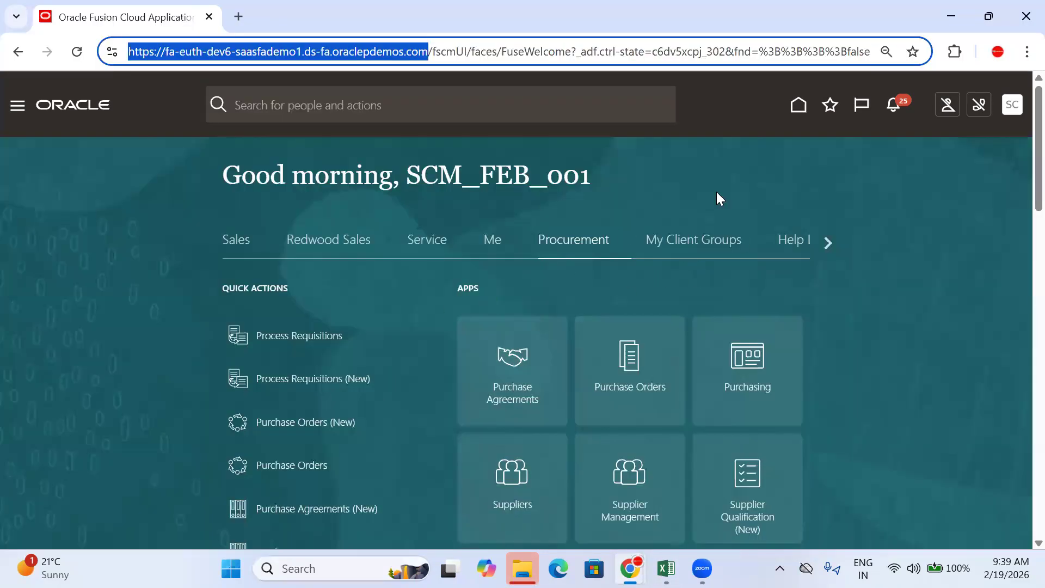
left_click(798, 106)
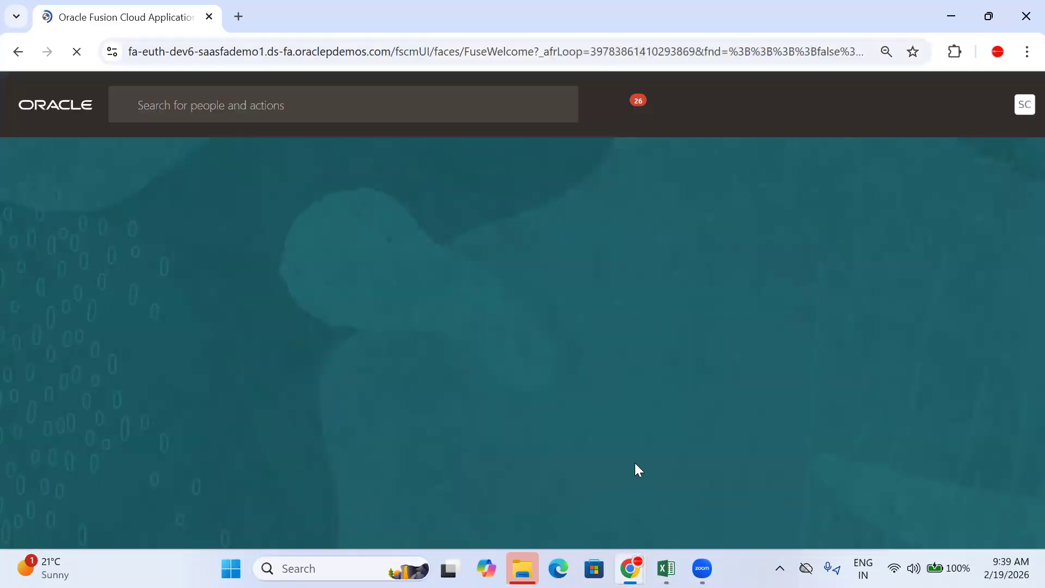
left_click(827, 242)
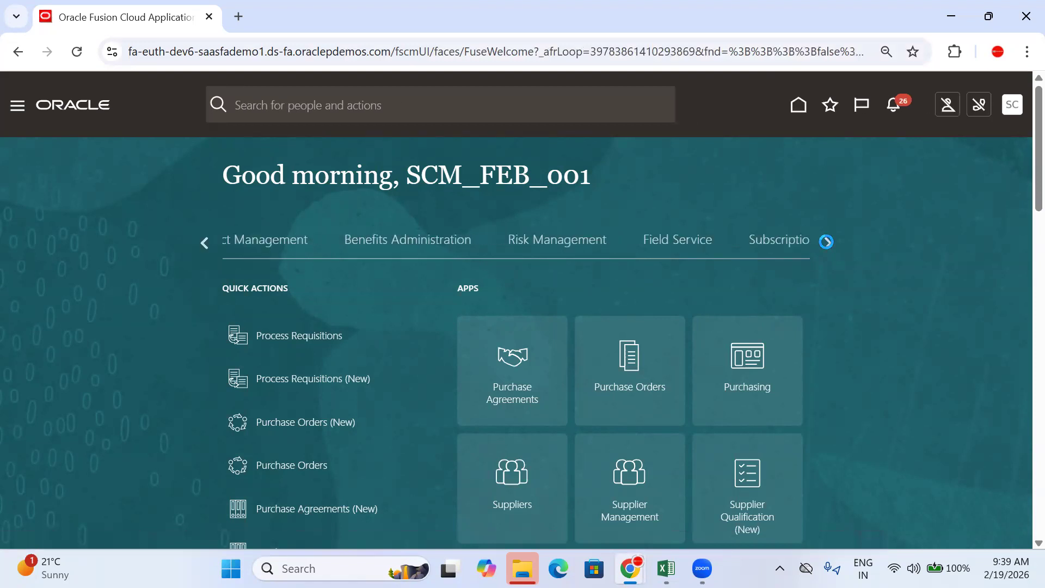
left_click(824, 243)
left_click(459, 251)
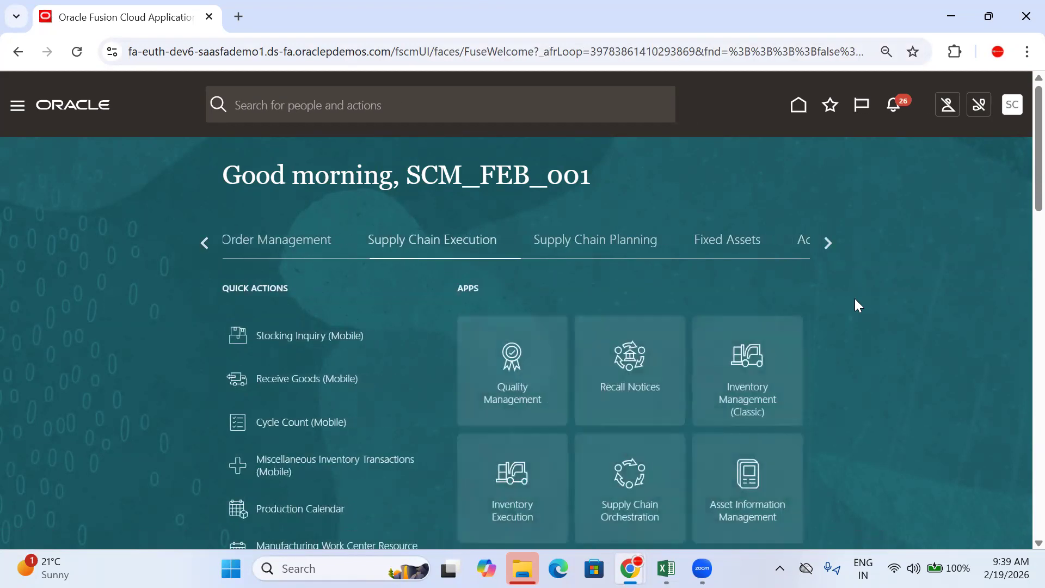
scroll(854, 298, "down", 1)
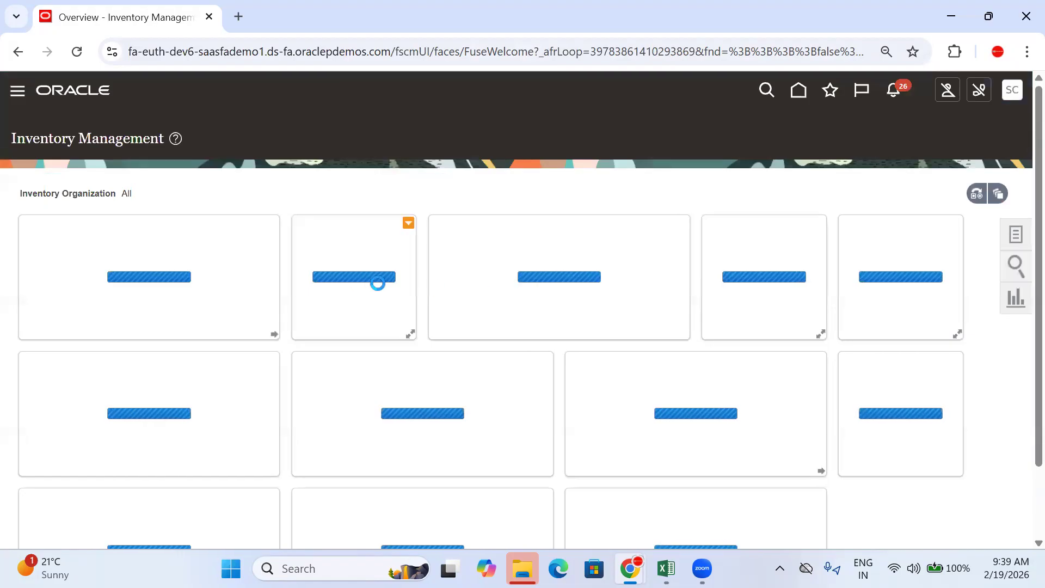
Step: Set the inventory overview organization to TATA_HYD_INV and apply it
left_click(974, 195)
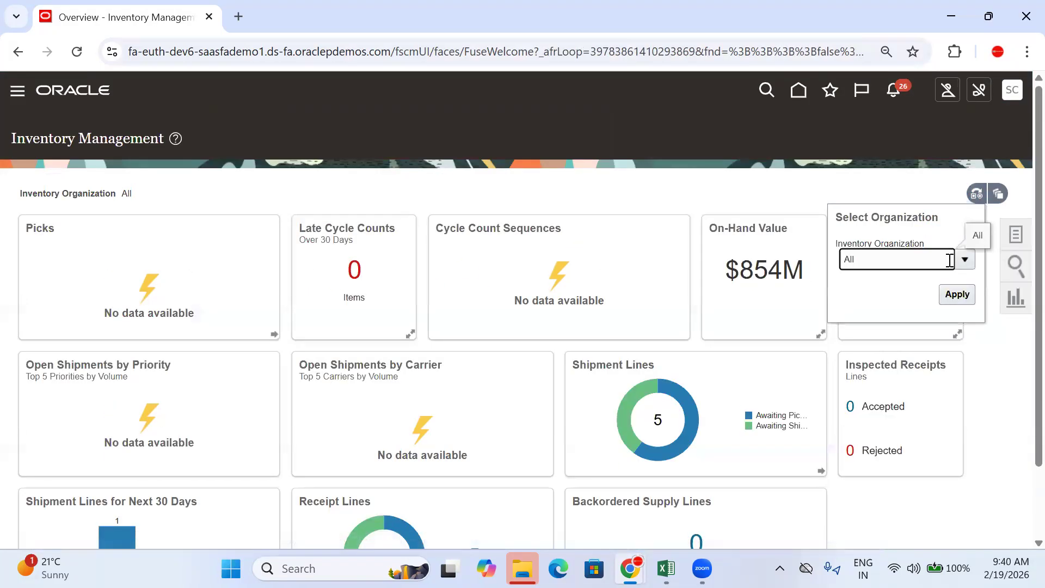
type("TATA_HYD_INV")
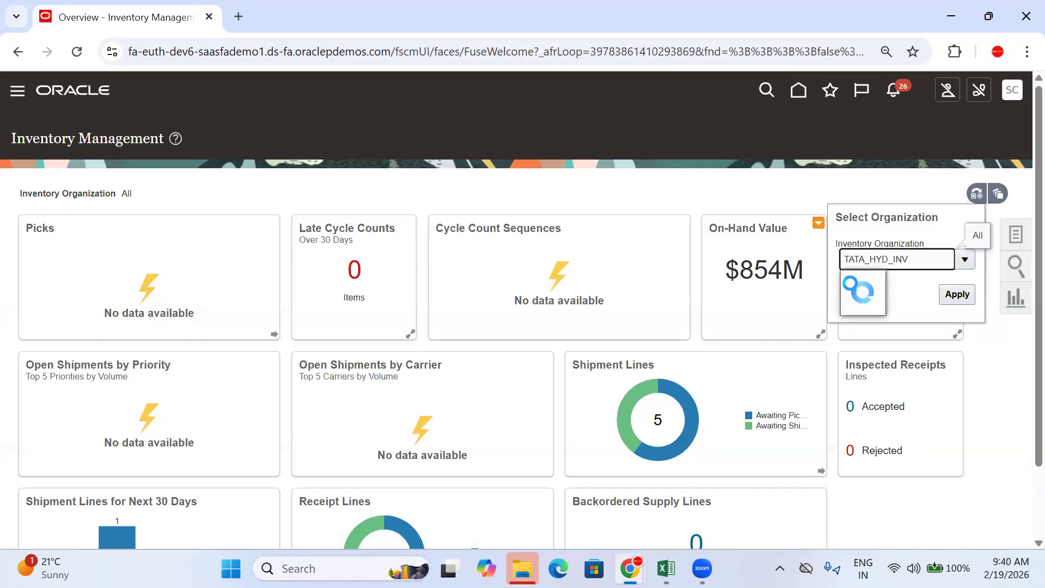
left_click(881, 284)
left_click(957, 296)
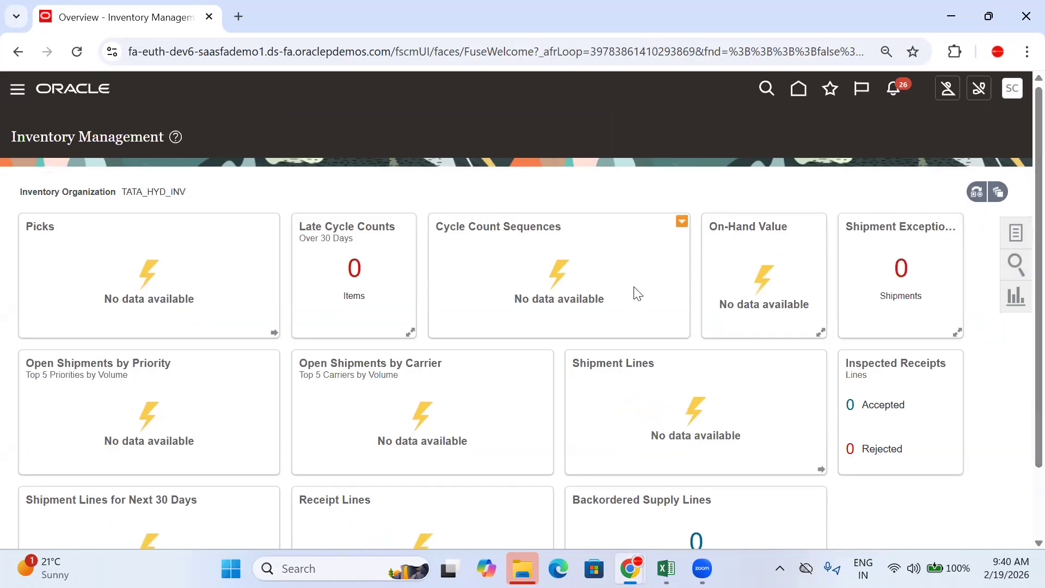
Step: Open Receive Expected Shipments under the Receipts tasks
left_click(1015, 235)
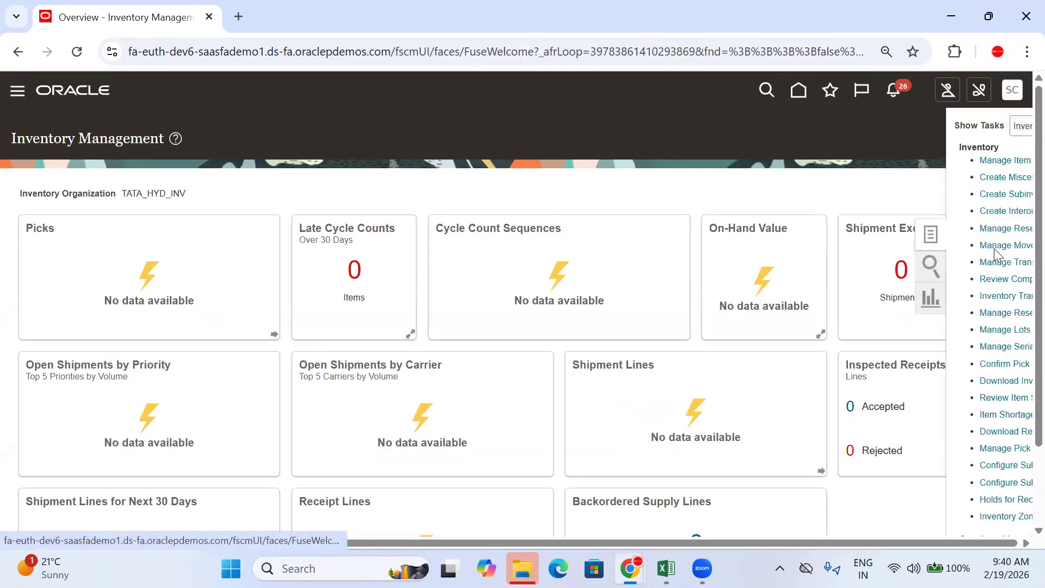
left_click(953, 125)
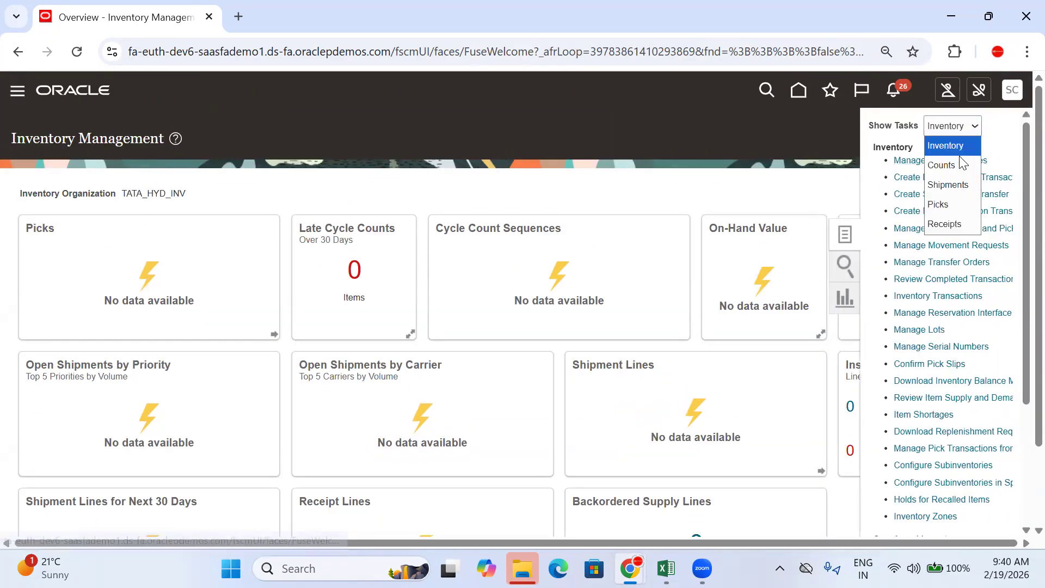
left_click(944, 223)
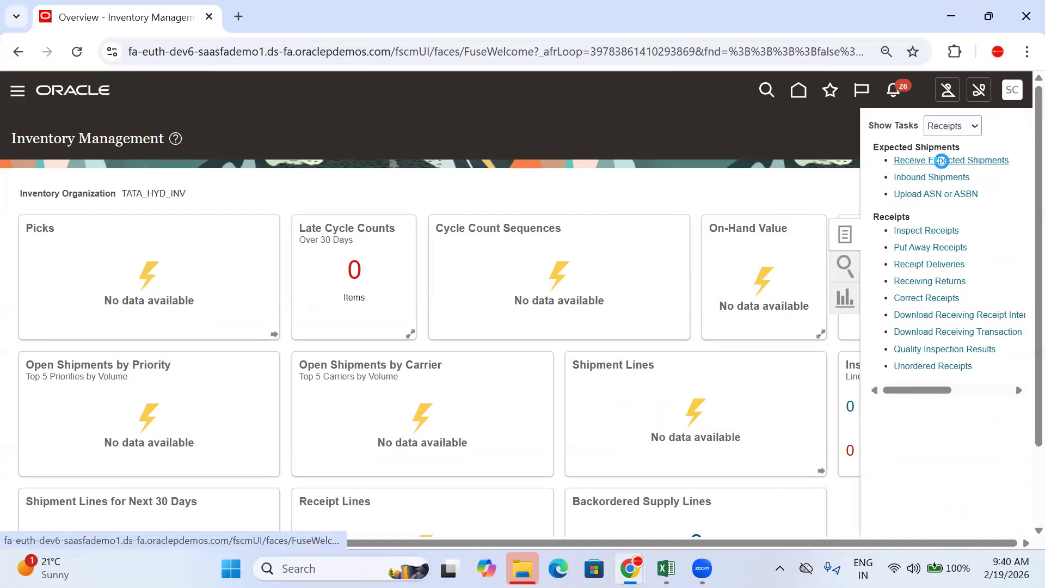
left_click(941, 160)
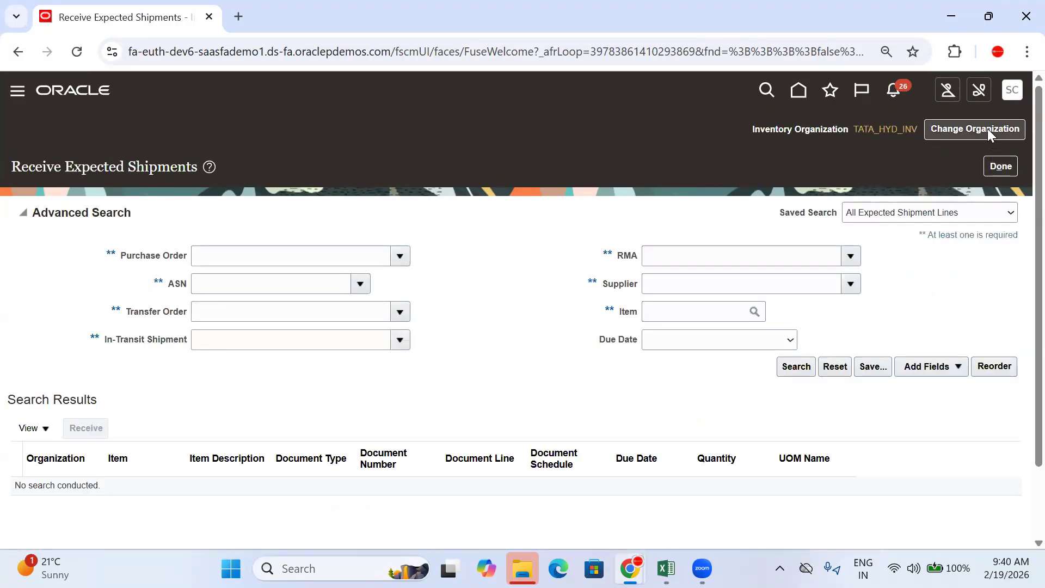
Step: Copy TATA-PO-104 from the Excel workbook into Purchase Order and search
left_click(213, 257)
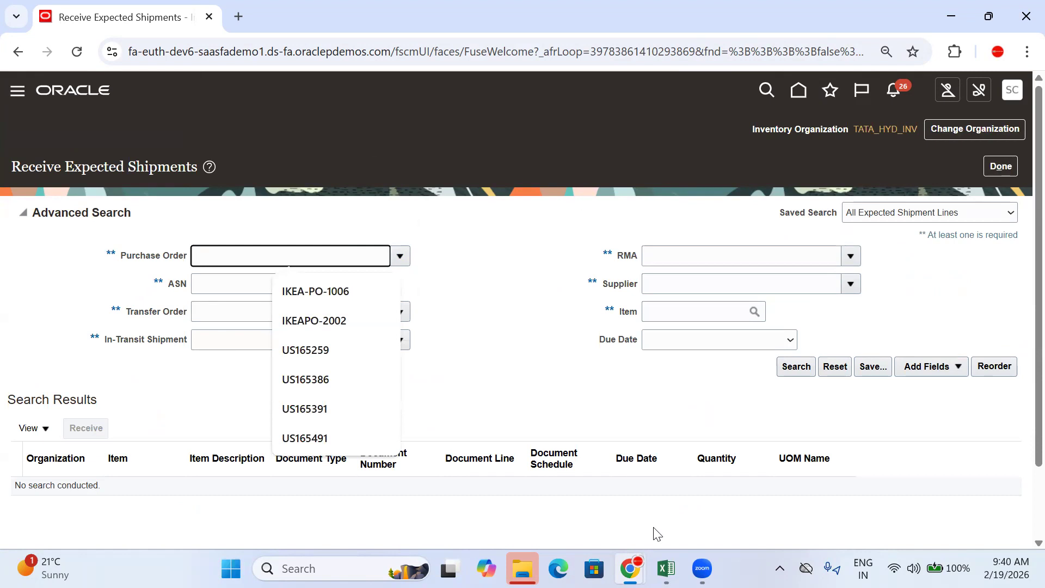
left_click(666, 568)
left_click(608, 367)
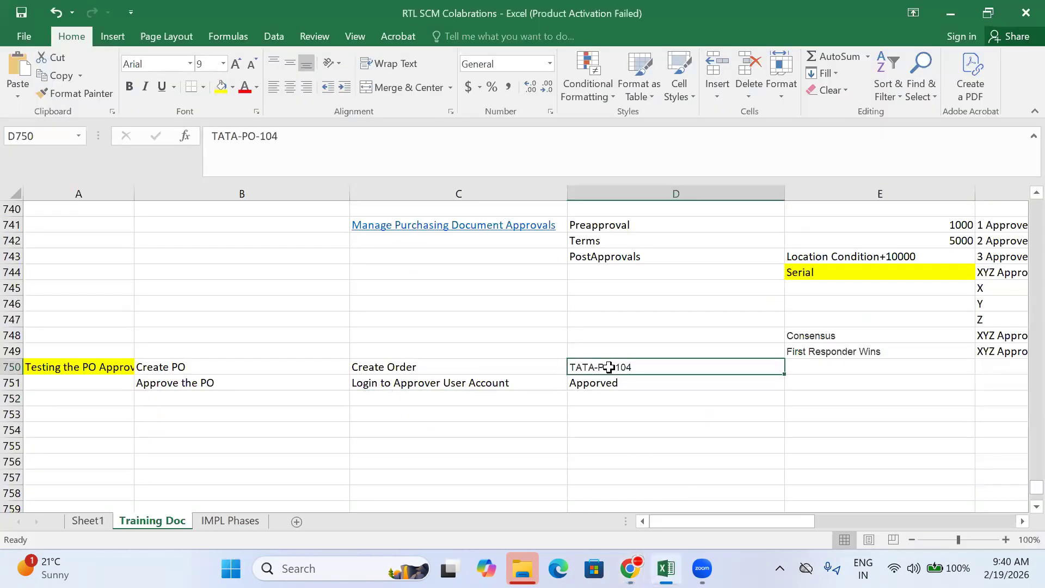
key("ctrl+c")
mouse_move(630, 568)
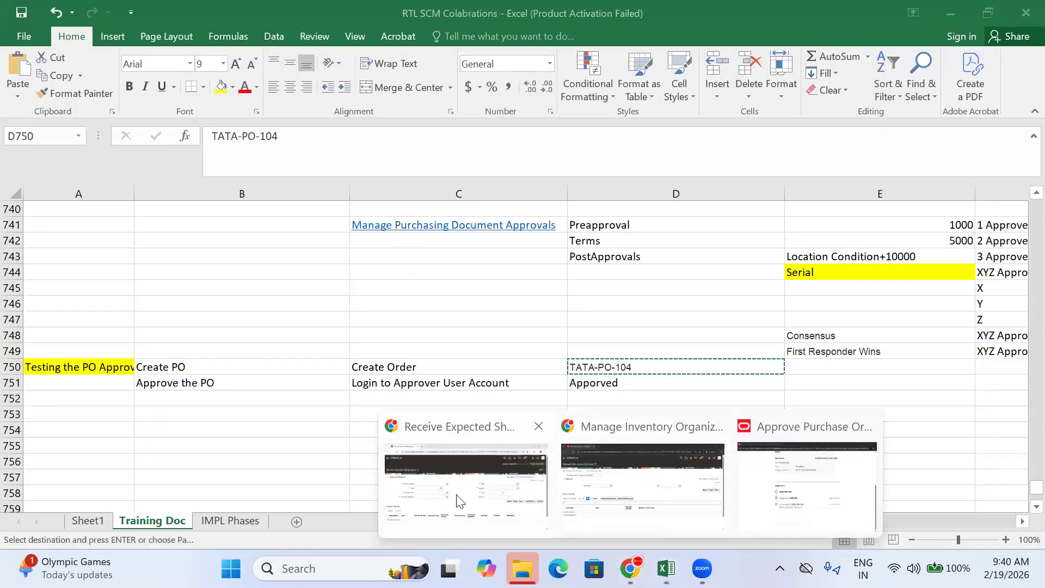
left_click(457, 500)
key("ctrl+v")
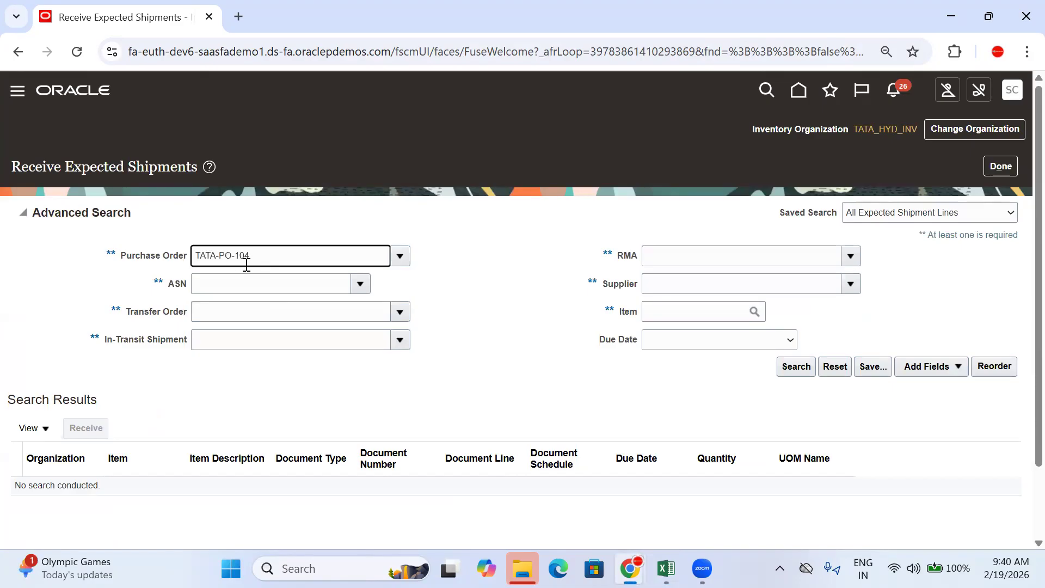
left_click(794, 367)
scroll(512, 331, "down", 2)
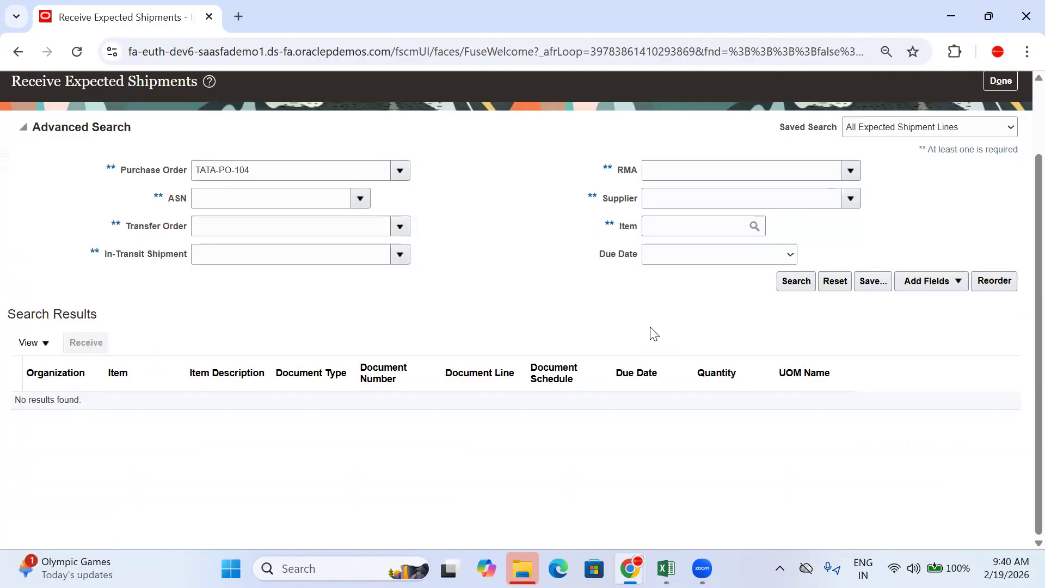
Step: Select TATA-PO-104 through the full purchase order lookup and search again
left_click(303, 169)
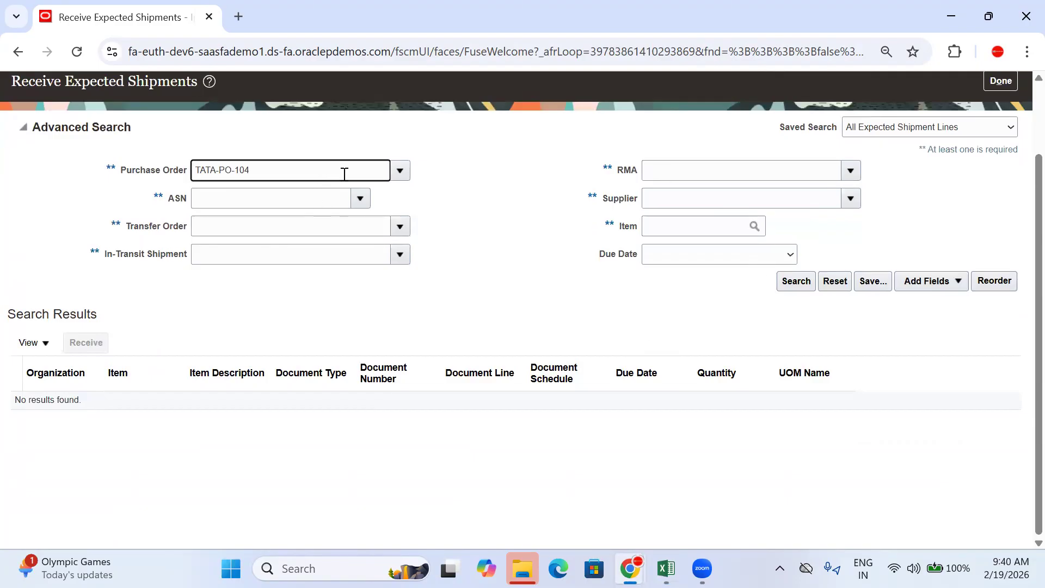
left_click(397, 176)
left_click(211, 226)
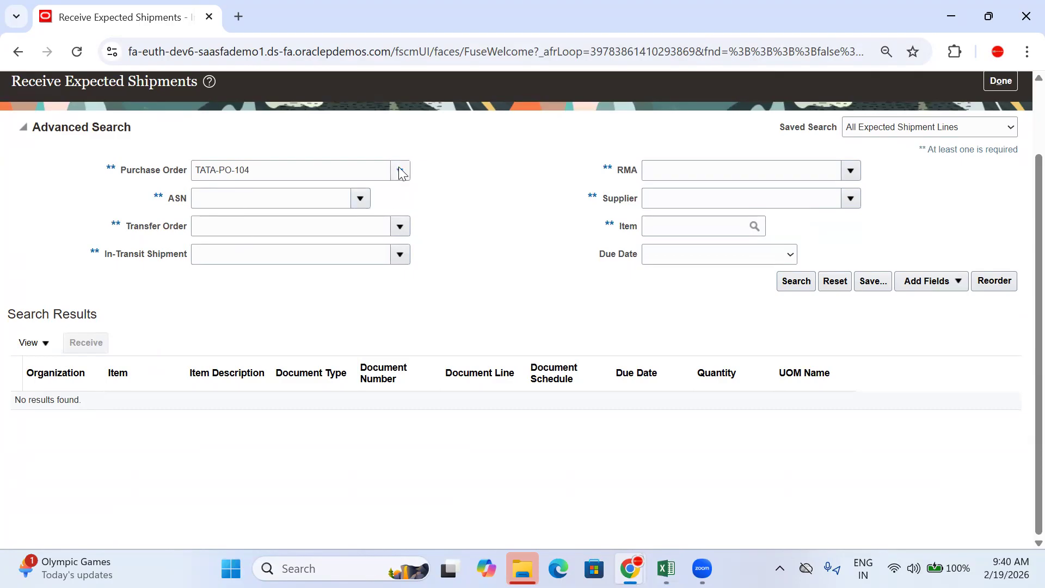
left_click(400, 173)
left_click(212, 217)
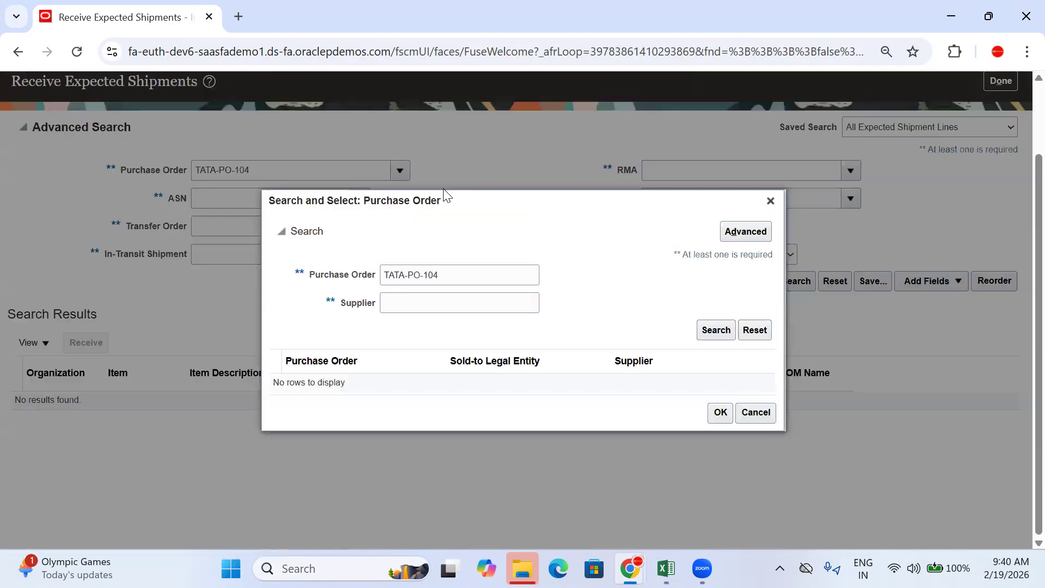
left_click(711, 329)
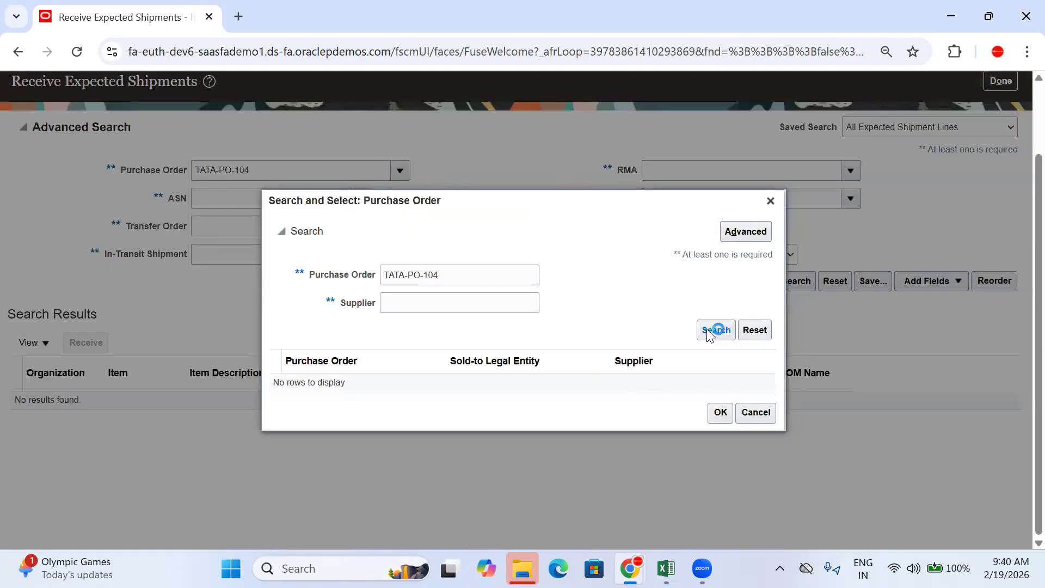
left_click(457, 275)
left_click(427, 382)
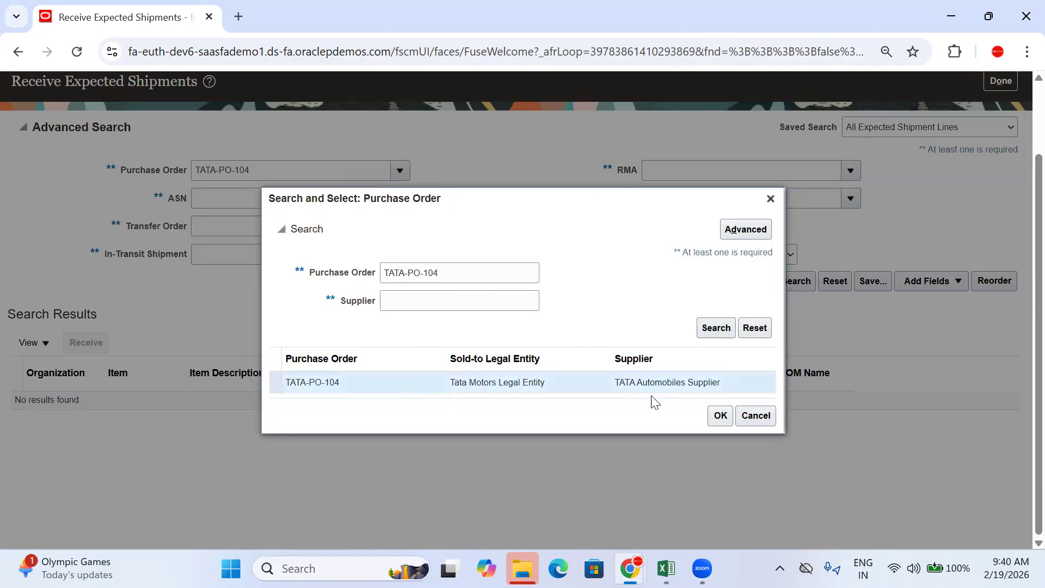
left_click(720, 416)
left_click(791, 282)
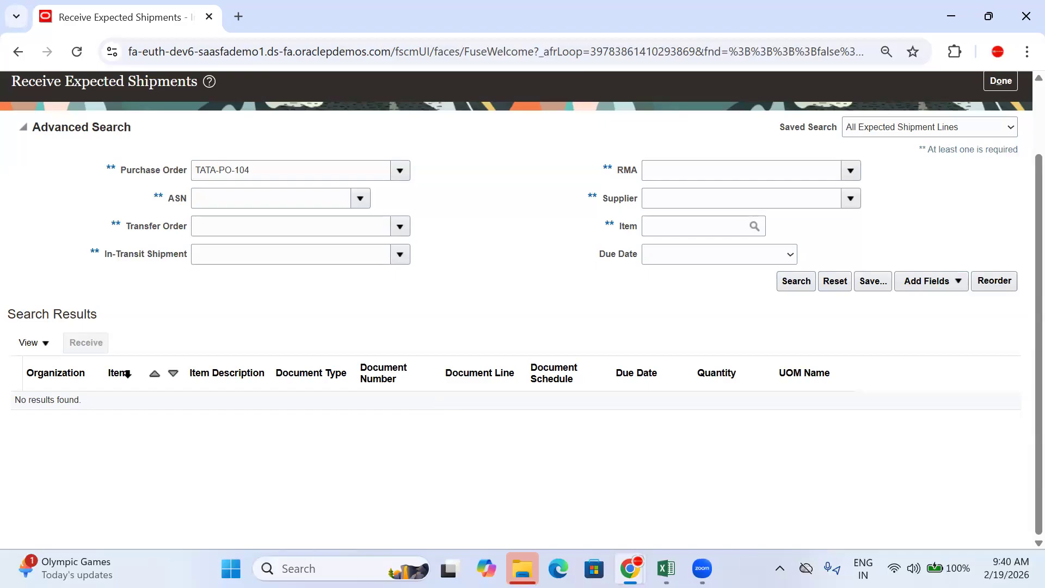
Step: Leave Receive Expected Shipments and reopen the Inventory Management task list
scroll(717, 295, "up", 2)
left_click(1012, 166)
left_click(1015, 235)
Step: Search Manage Item Quantities for Tata Punch including Receiving and Inbound quantities
left_click(953, 126)
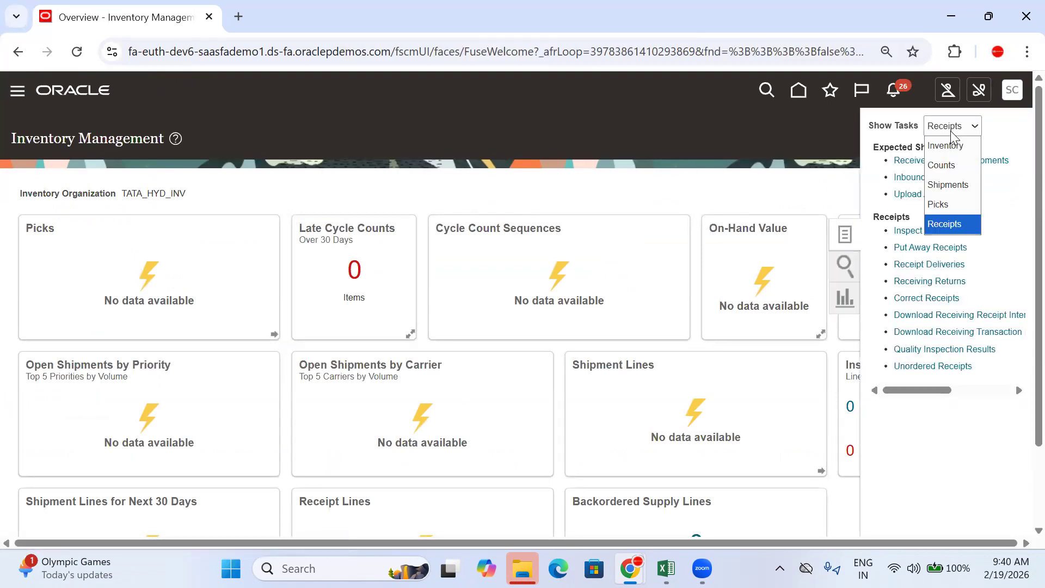
left_click(957, 146)
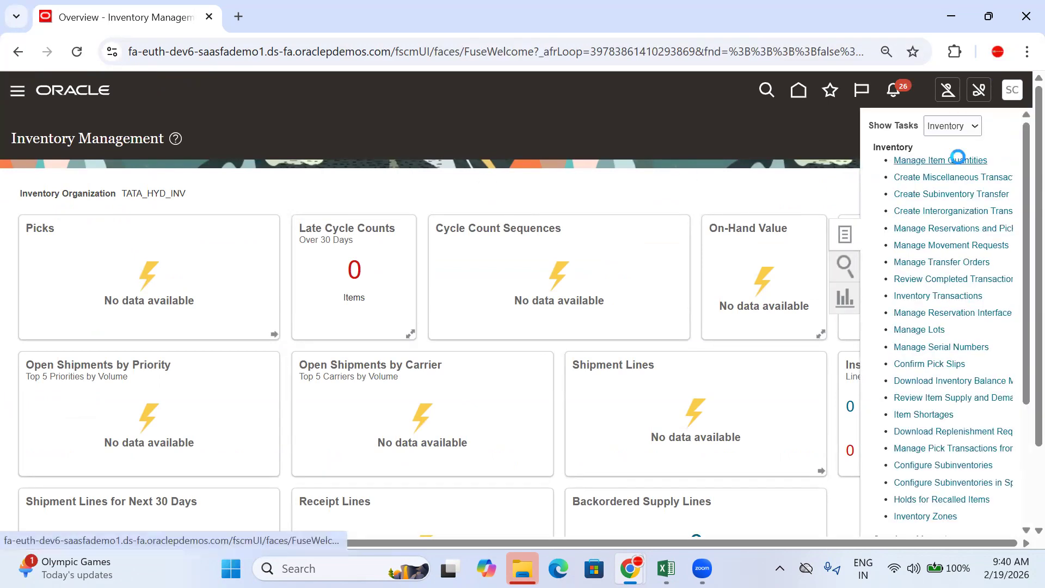
left_click(958, 159)
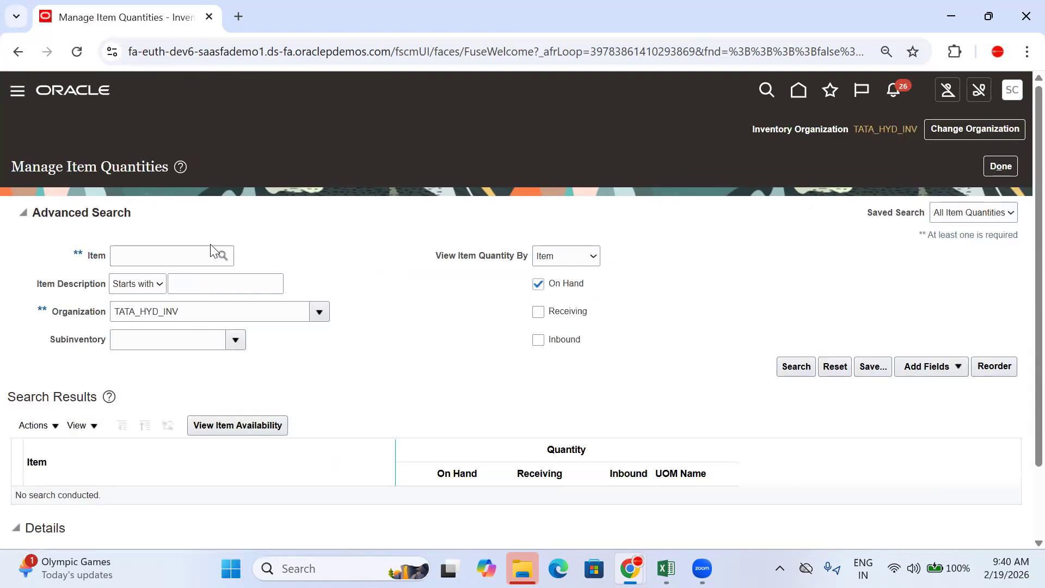
left_click(145, 256)
type("TATA")
left_click(358, 262)
left_click(545, 318)
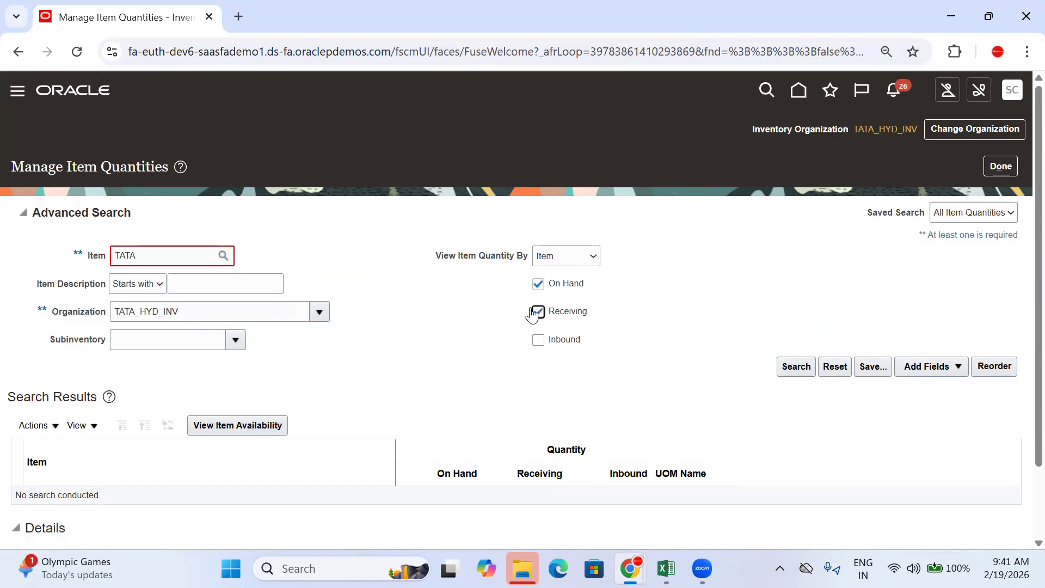
left_click(172, 263)
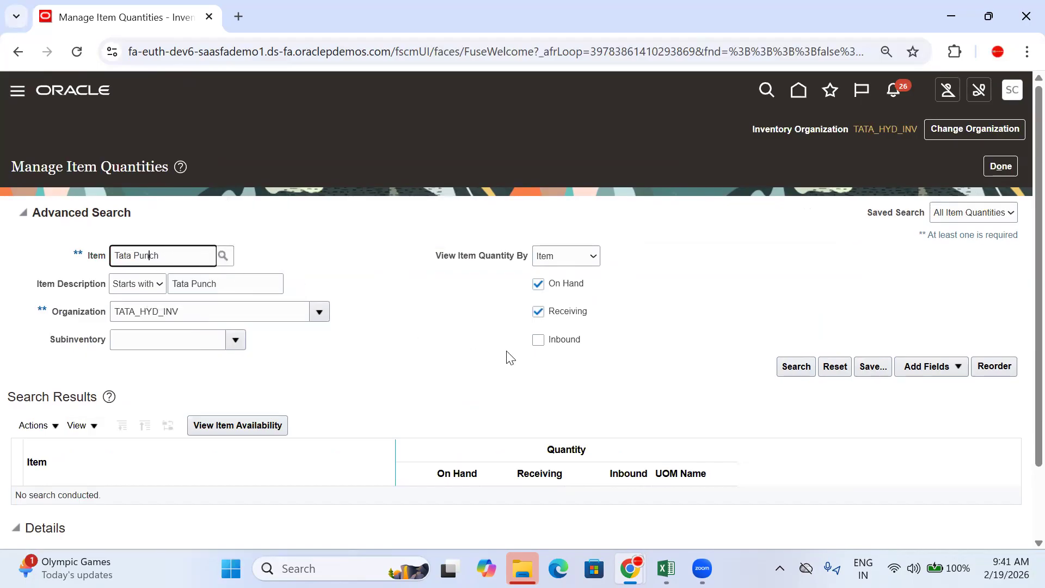
left_click(538, 339)
left_click(794, 366)
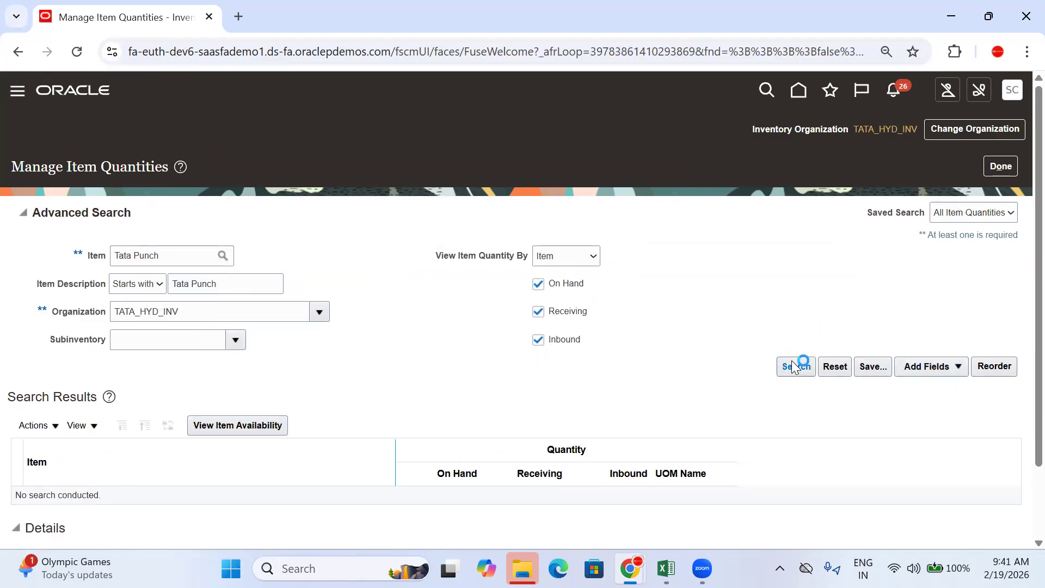
Step: Check Tata Punch's inbound details showing 10 on TATA-PO-104, then close the page
scroll(610, 338, "down", 2)
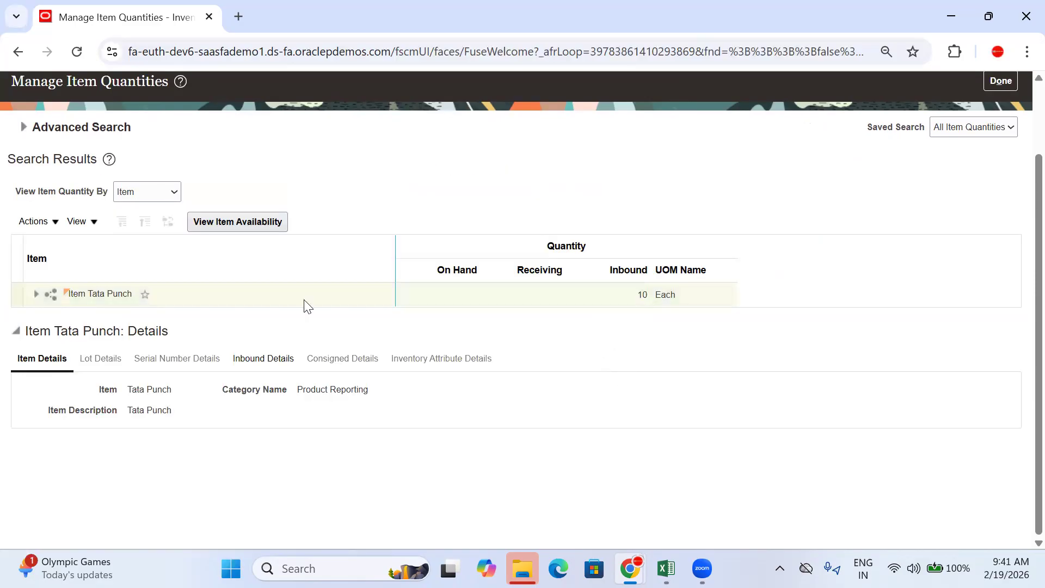
left_click(286, 359)
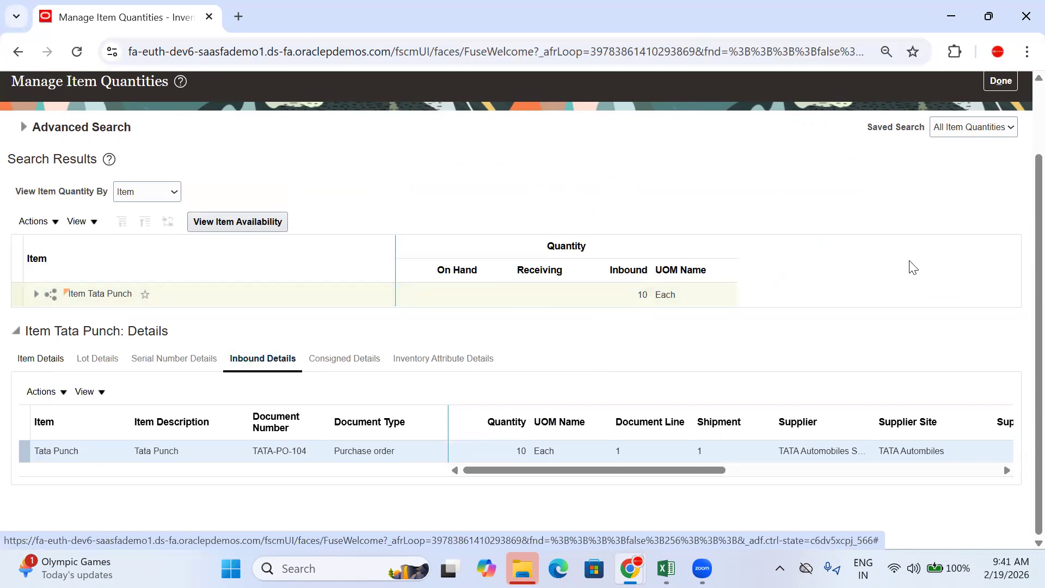
scroll(871, 245, "up", 2)
left_click(1004, 165)
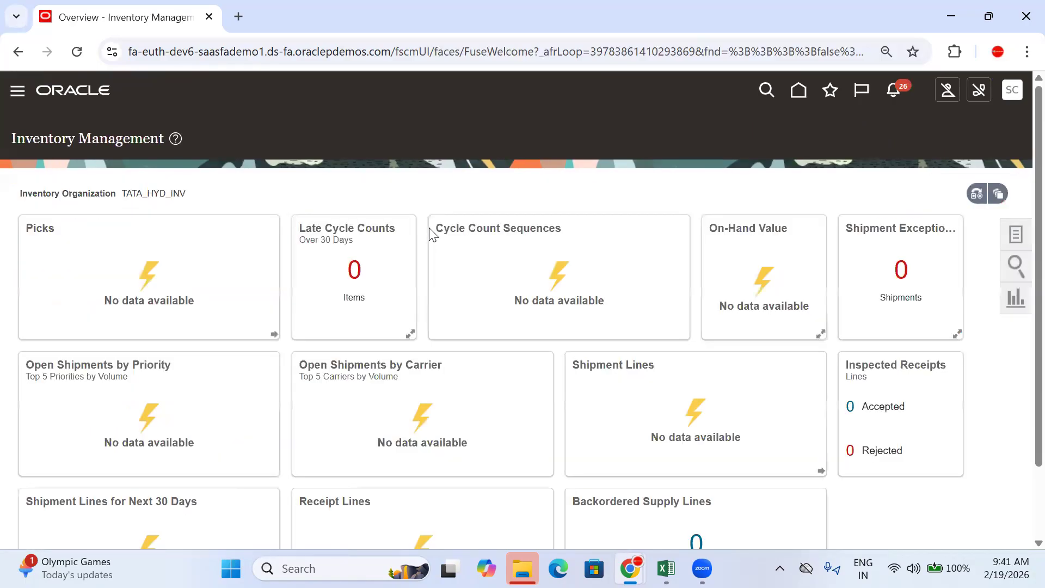
Step: Reach Manage Inventory Organization Data Access for Users via Setup and Maintenance's Organization Structures tasks
left_click(1012, 90)
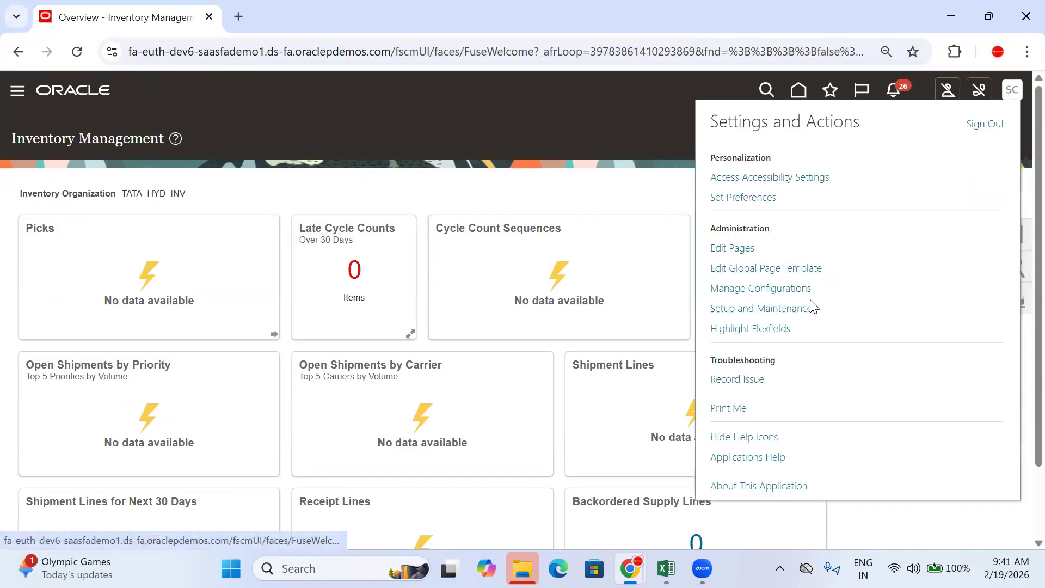
left_click(773, 309)
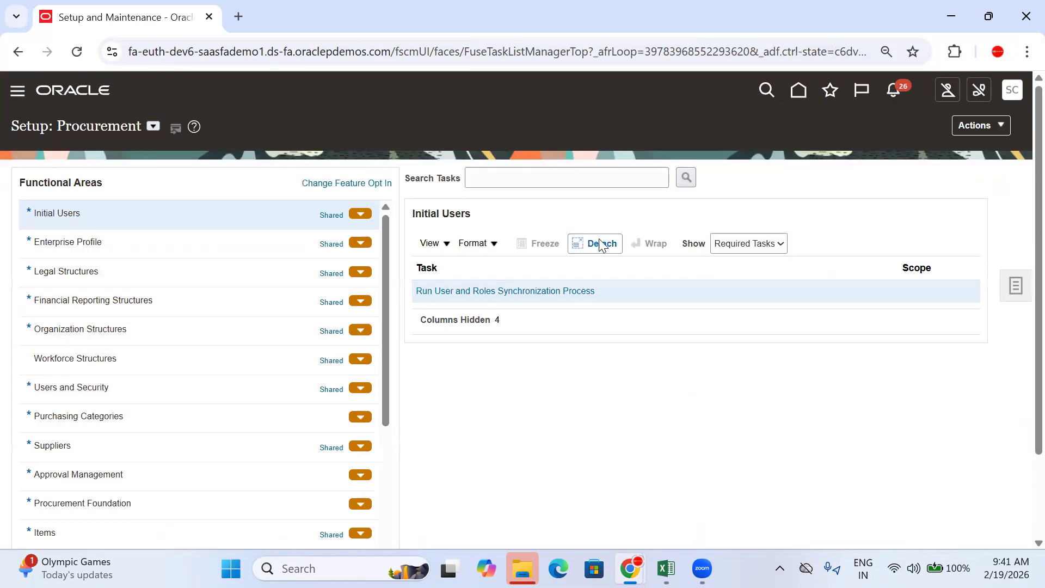
left_click(746, 243)
left_click(724, 264)
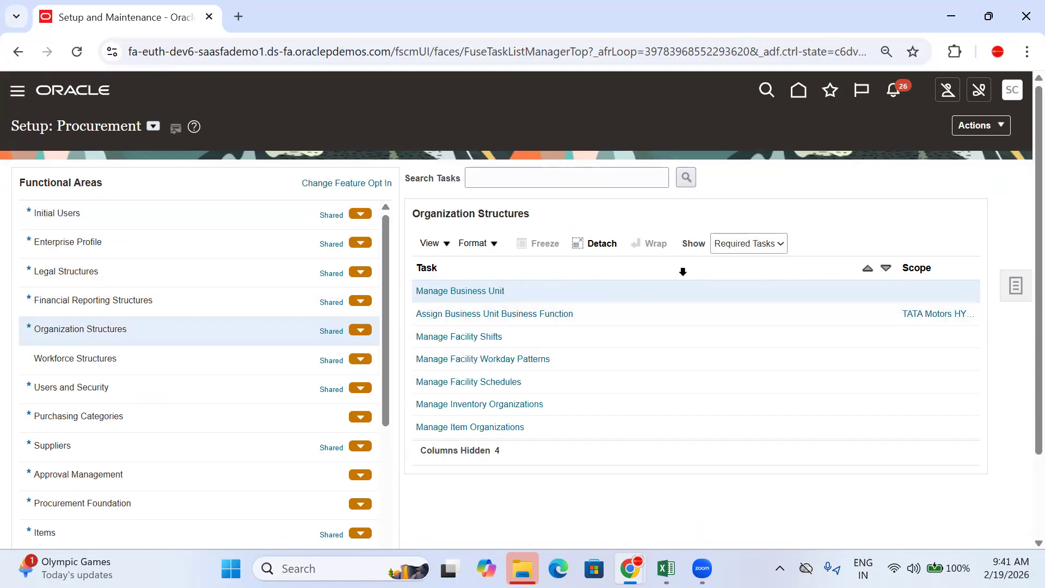
left_click(768, 245)
left_click(734, 265)
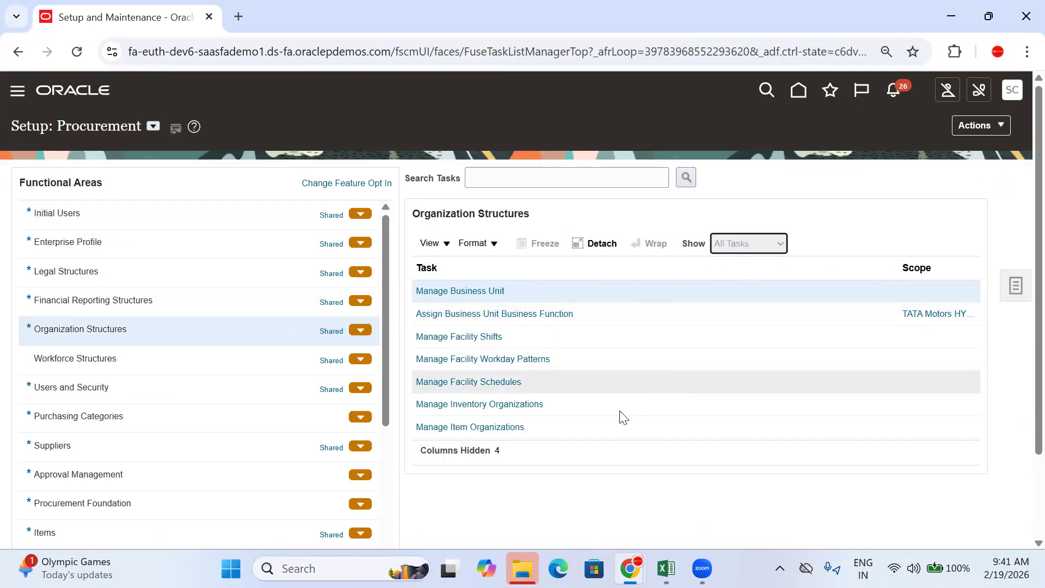
scroll(602, 430, "down", 2)
left_click(583, 457)
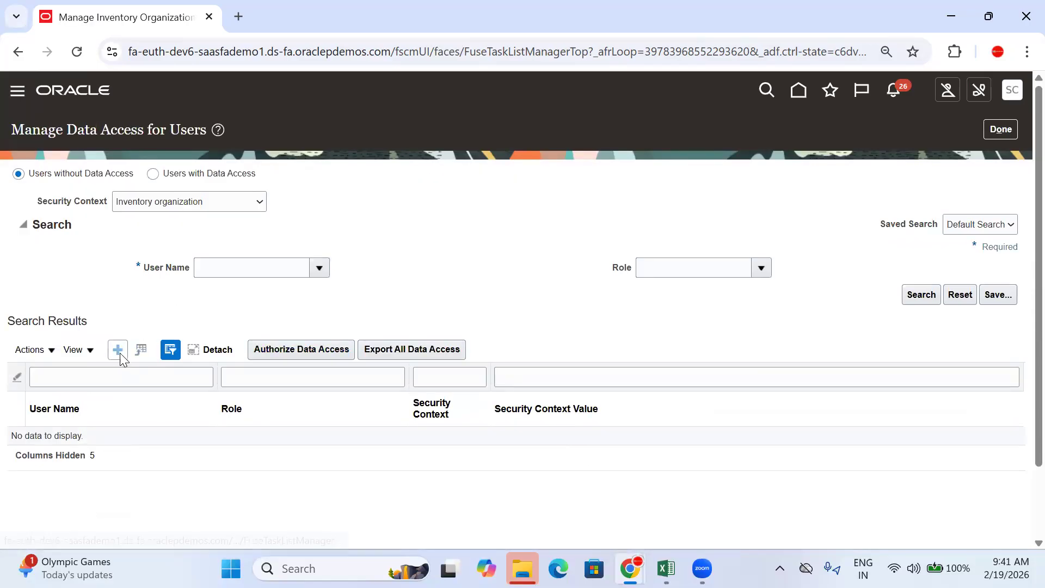
Step: Add a Warehouse Operator record for the user on Inventory organization TATA_HYD_INV and save it
left_click(118, 350)
left_click(268, 325)
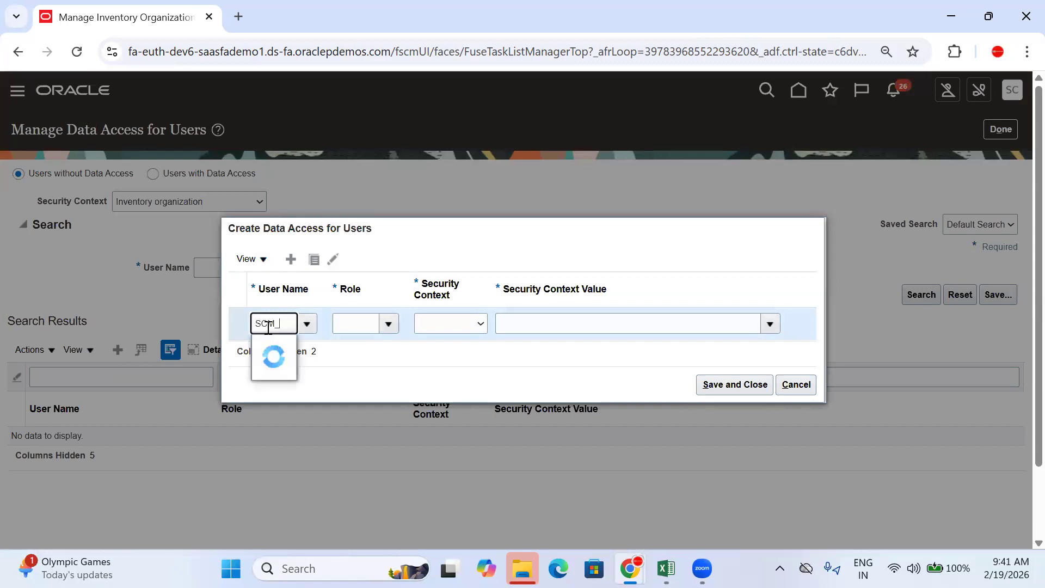
type("_FEB")
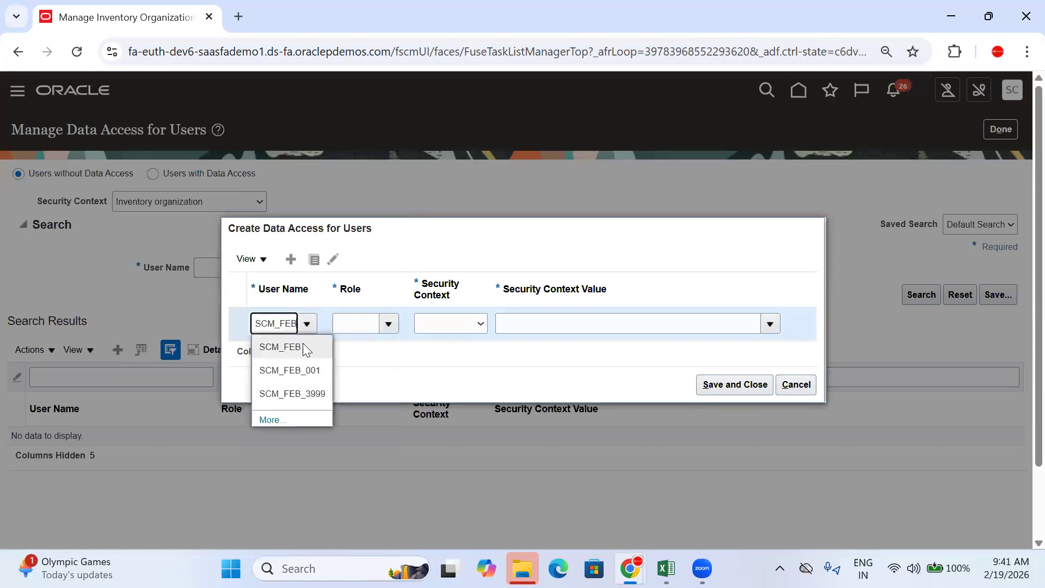
left_click(314, 368)
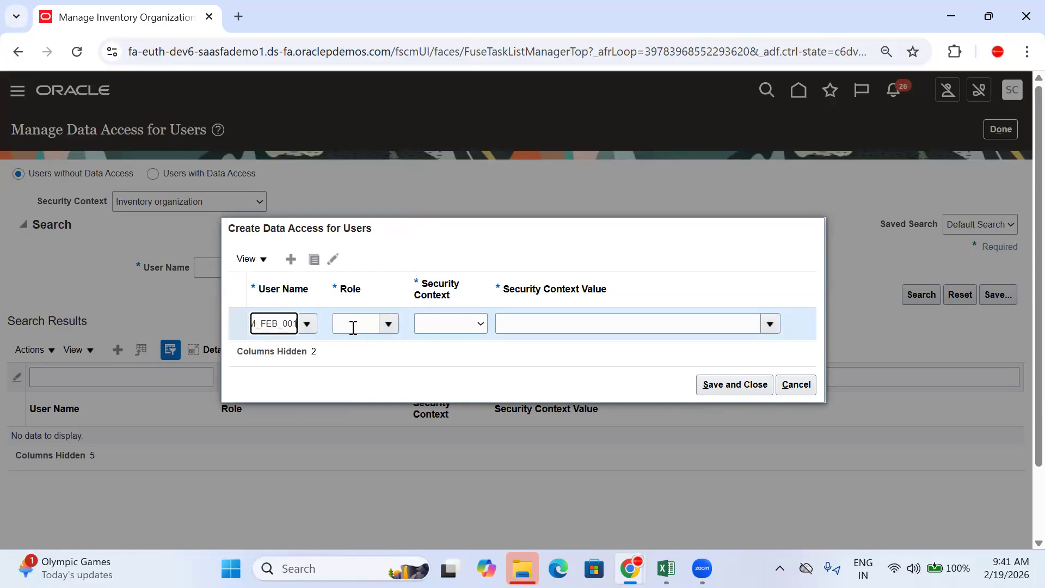
left_click(353, 327)
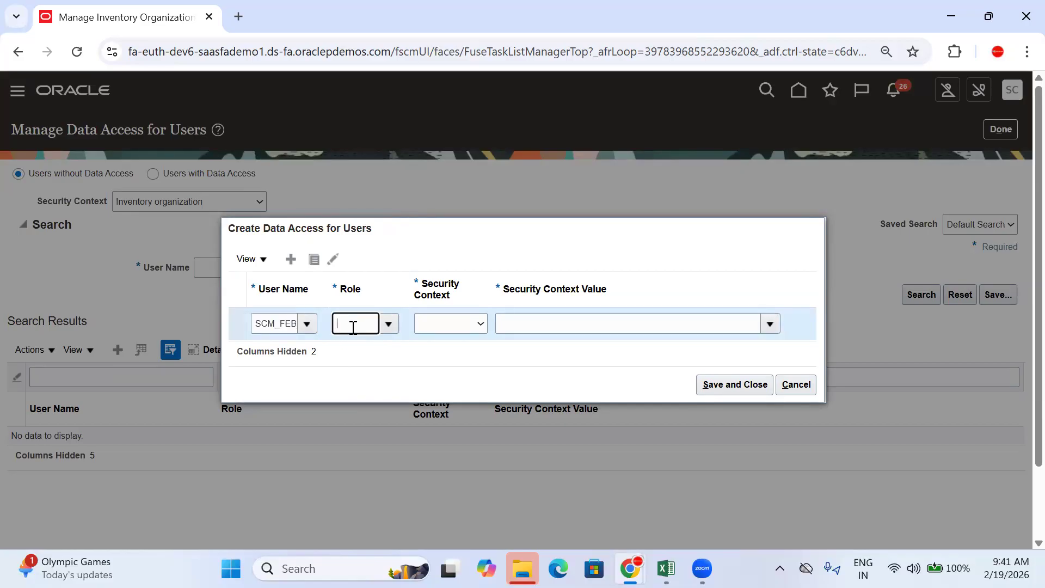
type("WARE")
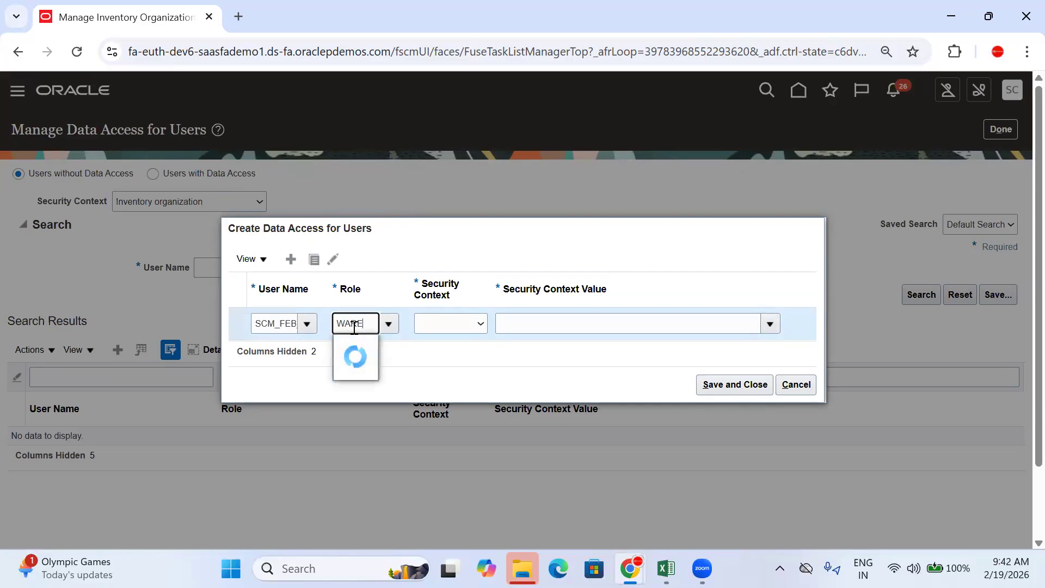
left_click(400, 371)
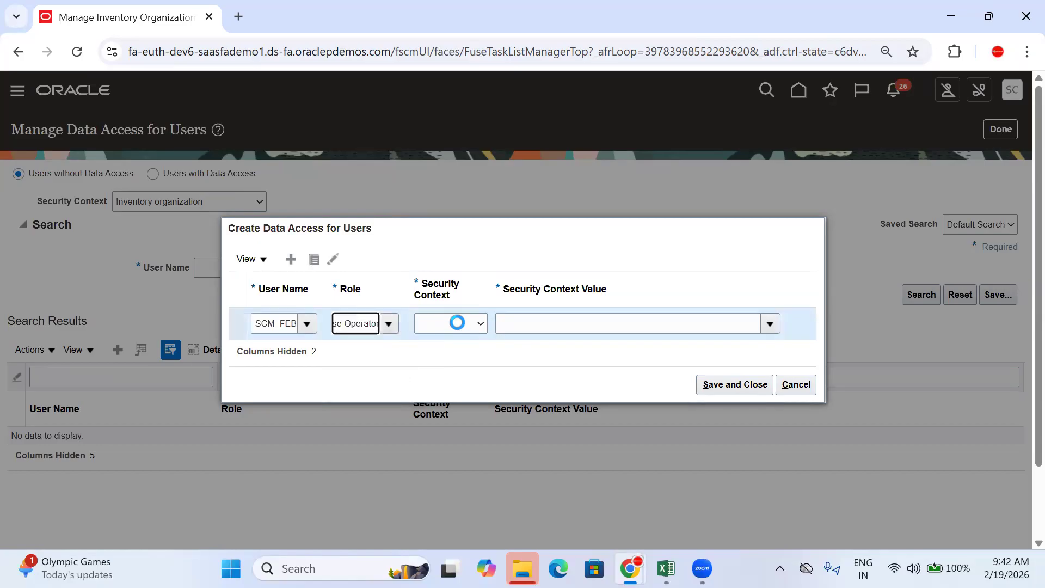
left_click(460, 324)
left_click(470, 360)
left_click(531, 327)
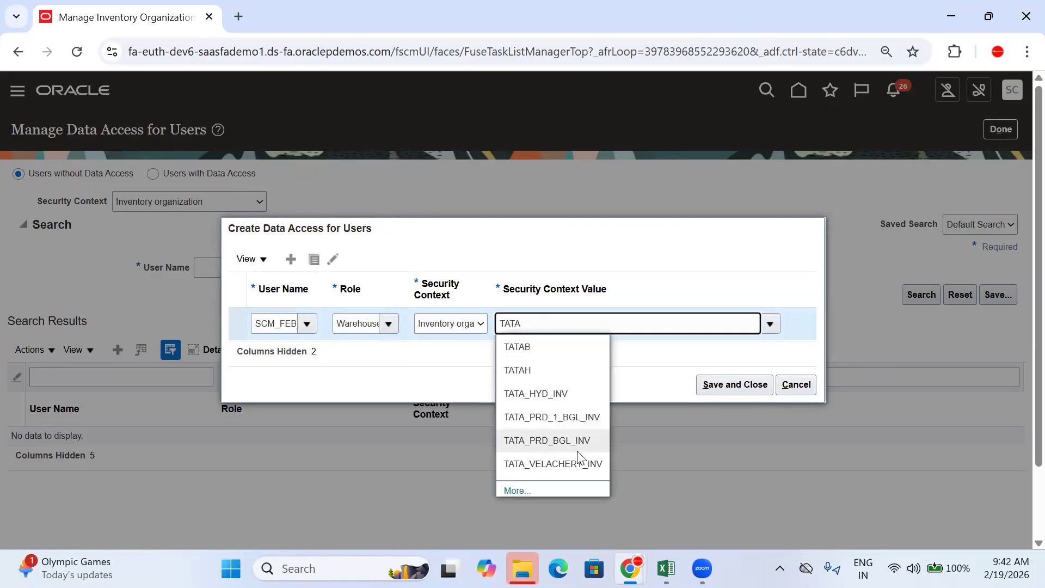
left_click(567, 392)
left_click(708, 385)
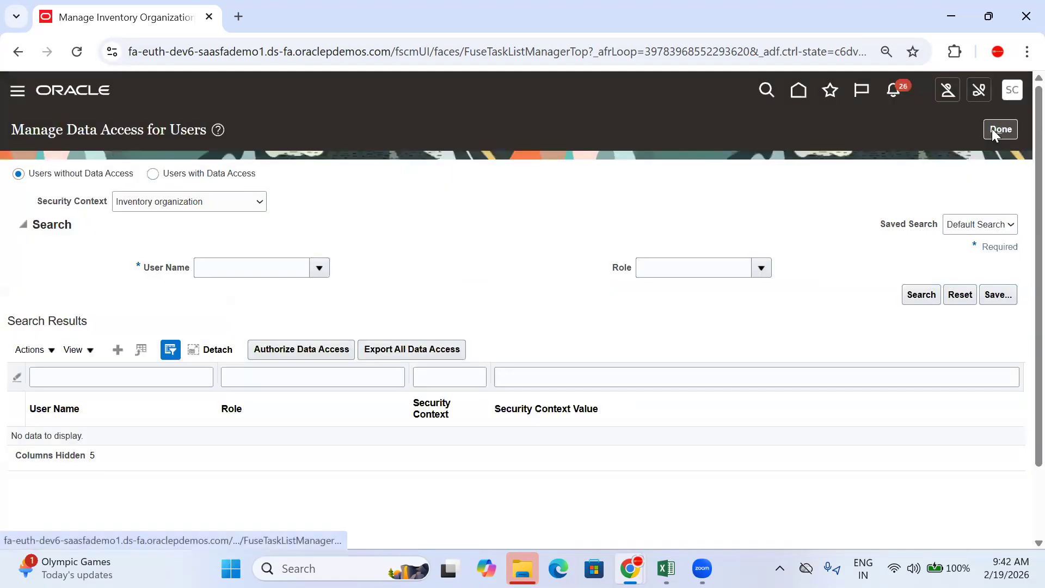
left_click(992, 129)
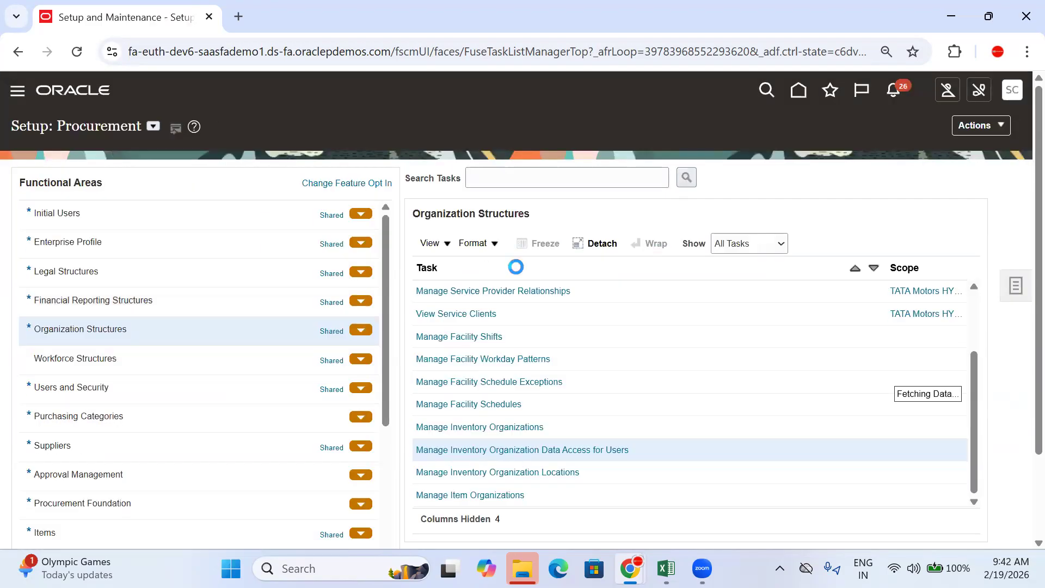
Step: Submit the User and Roles Synchronization process from the Initial Users tasks
left_click(109, 217)
left_click(515, 293)
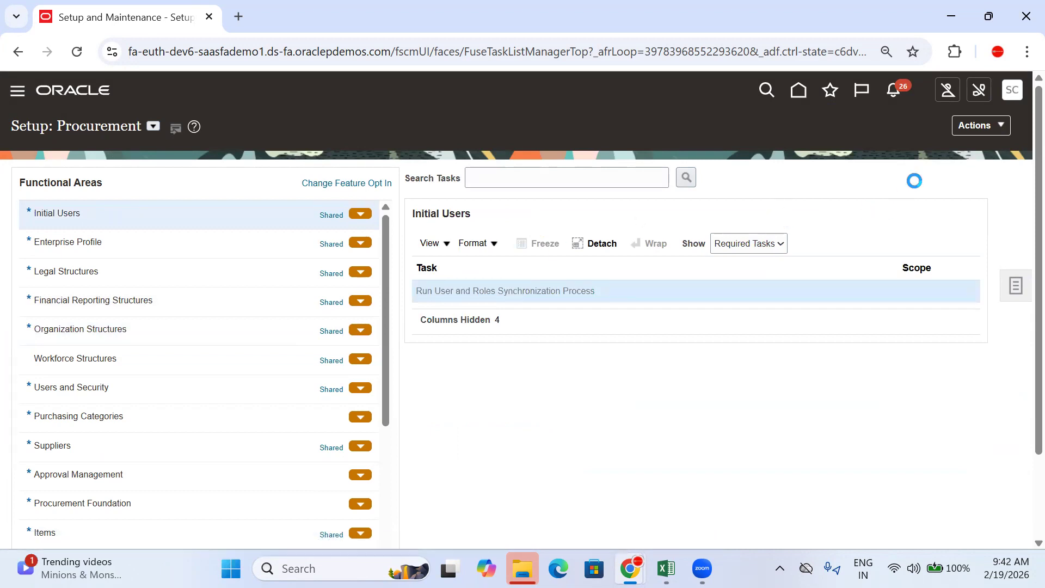
left_click(940, 145)
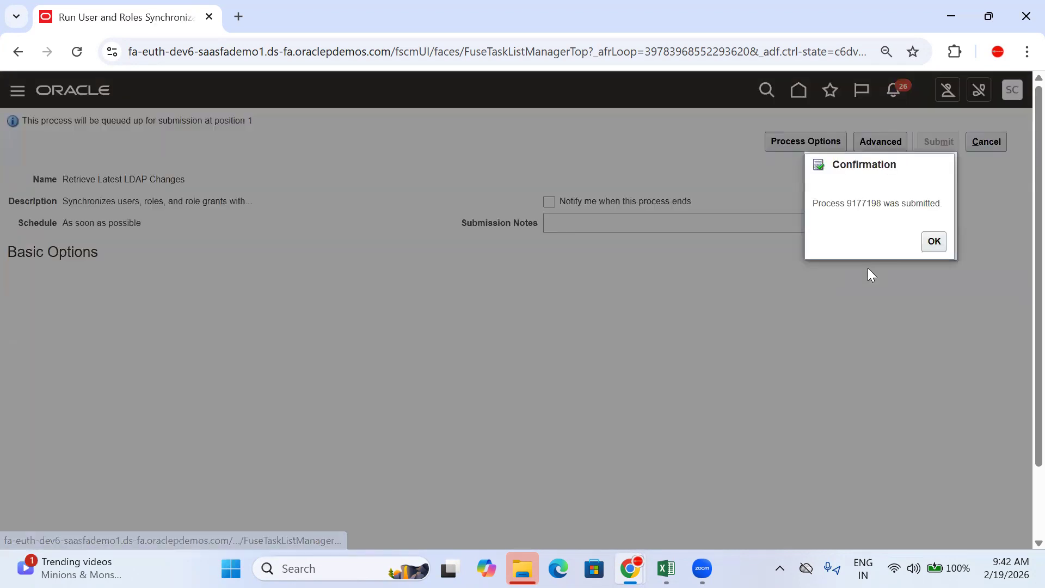
left_click(936, 240)
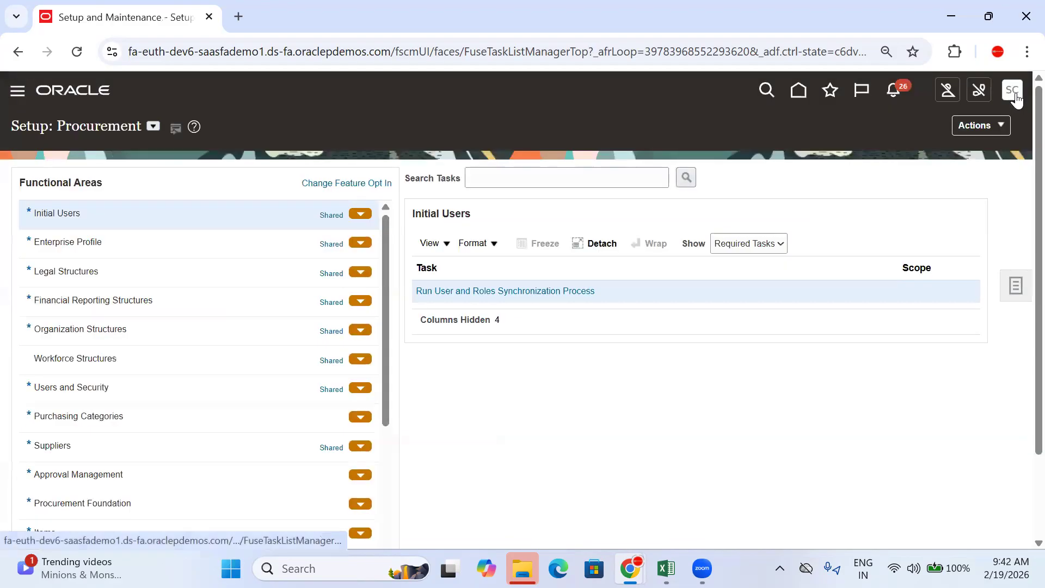
left_click(1011, 90)
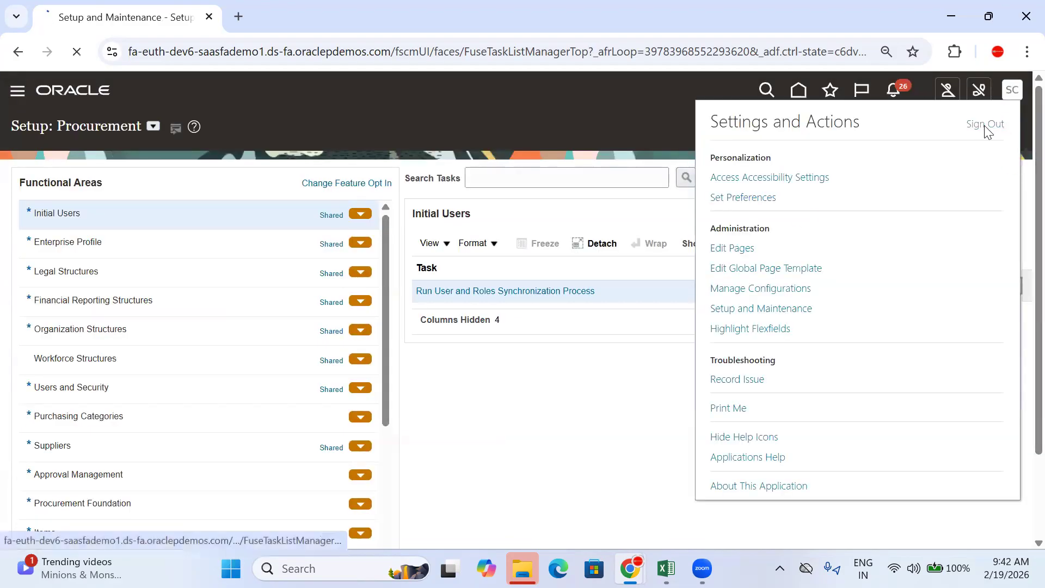
Step: Close the Manage Inventory and Approve Purchase Order browser windows and bring up Excel
mouse_move(629, 568)
left_click(718, 429)
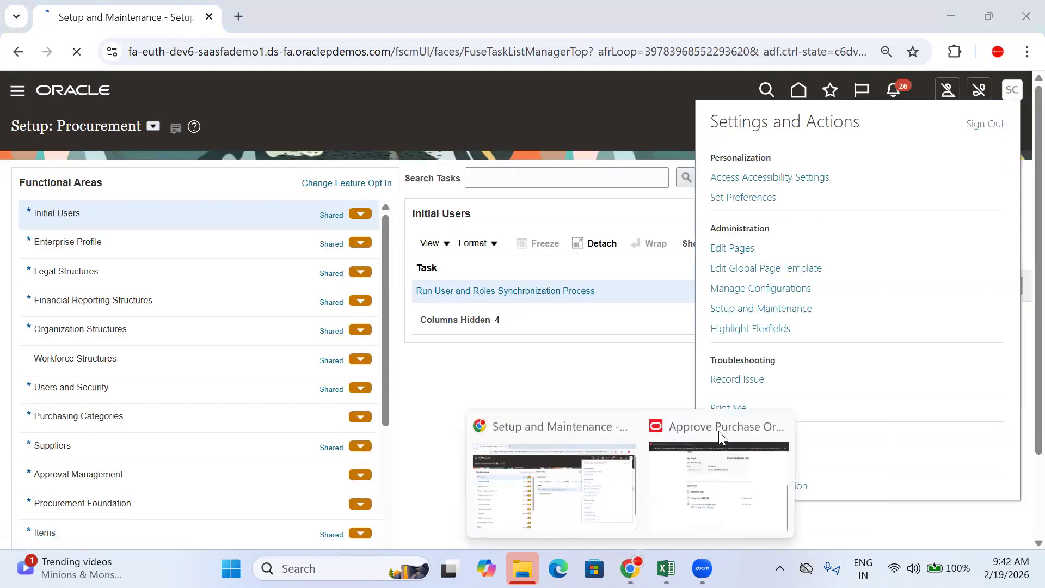
left_click(776, 434)
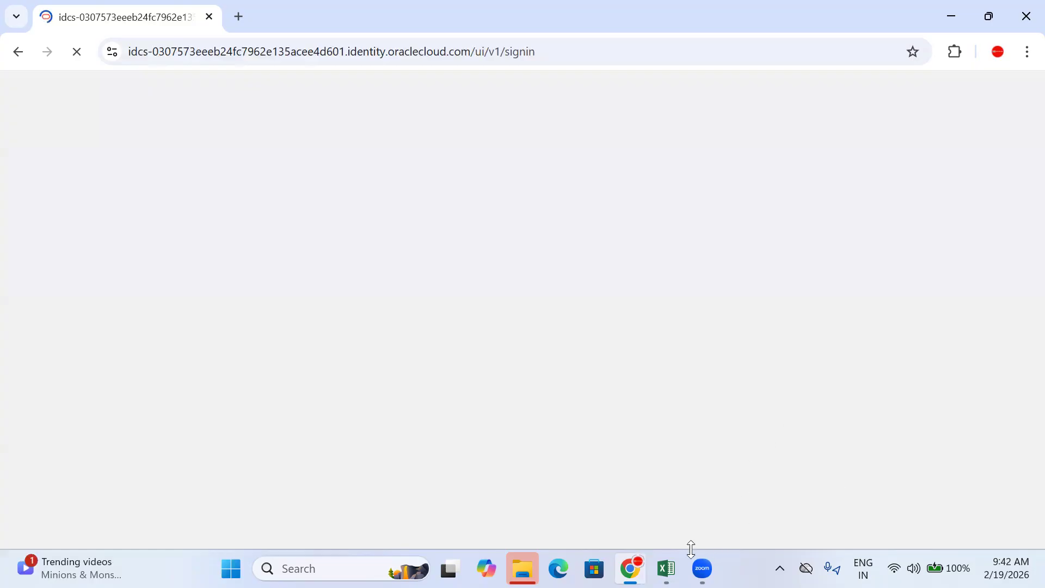
left_click(666, 568)
Step: Enter 'Receive the Material' in cell B752 of the Training Doc sheet
left_click(260, 411)
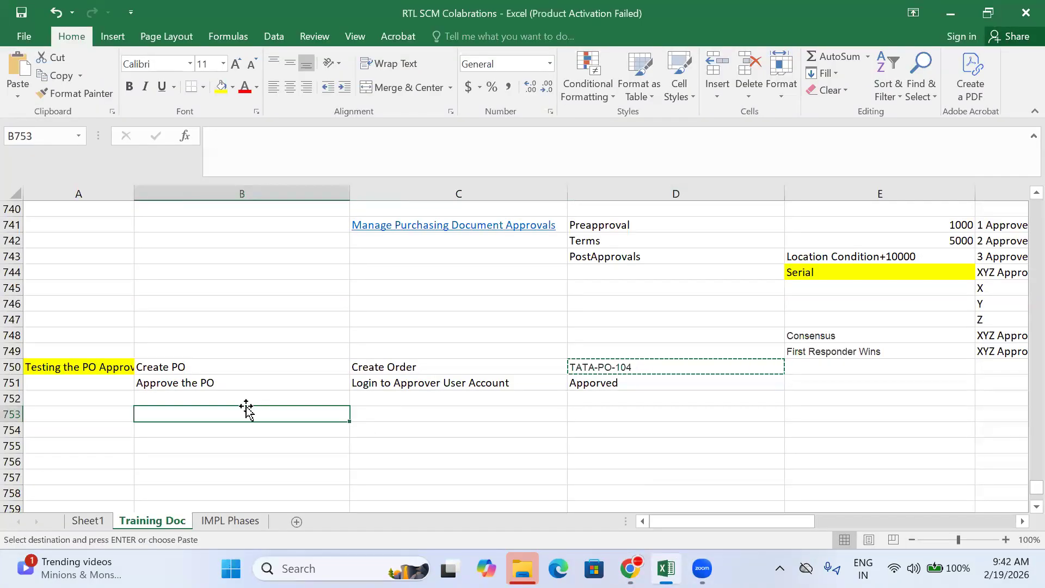
left_click(238, 398)
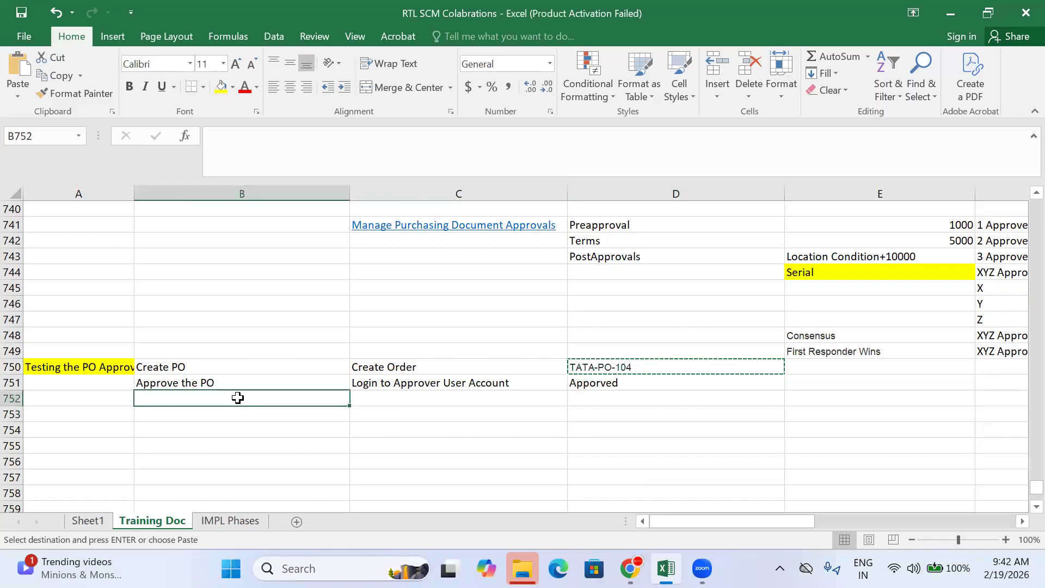
type("rE")
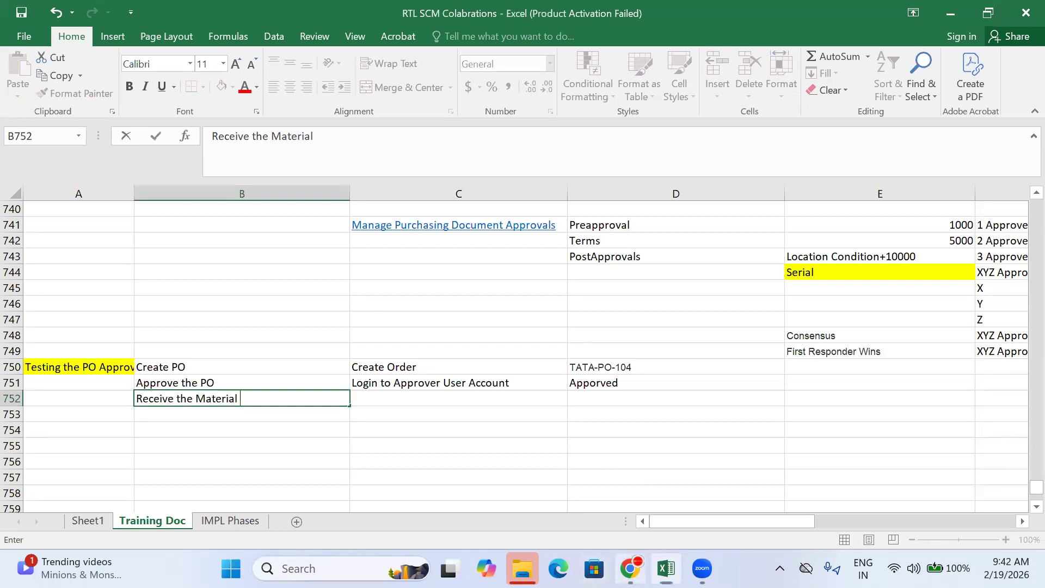
Step: Continue the Oracle sign-in with the saved credentials
left_click(631, 568)
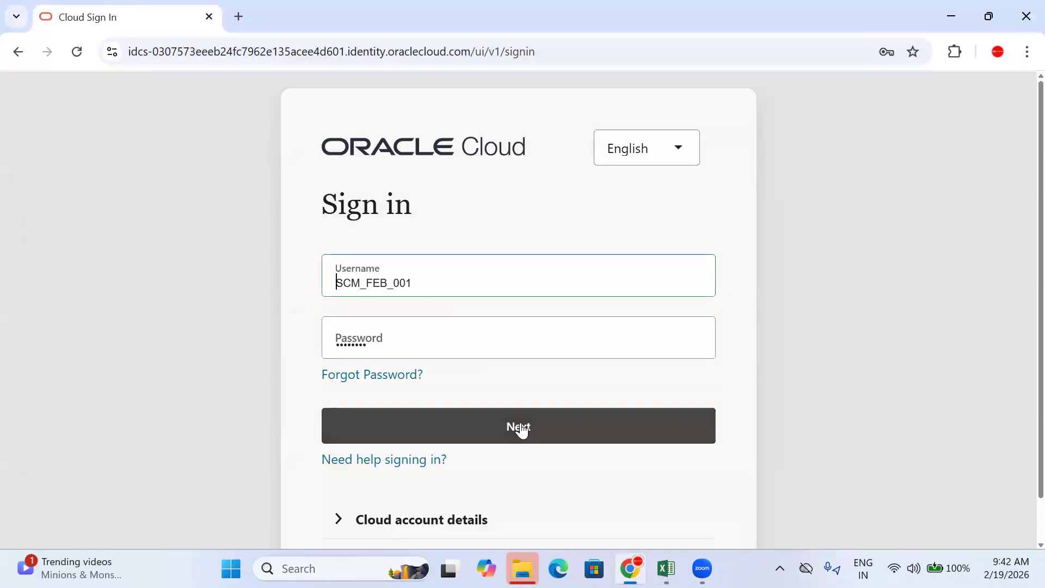
left_click(521, 428)
key("alt+Tab")
Step: Enter 'Receive Expected Shipment' in cell C752 and return to the Oracle welcome page
left_click(380, 401)
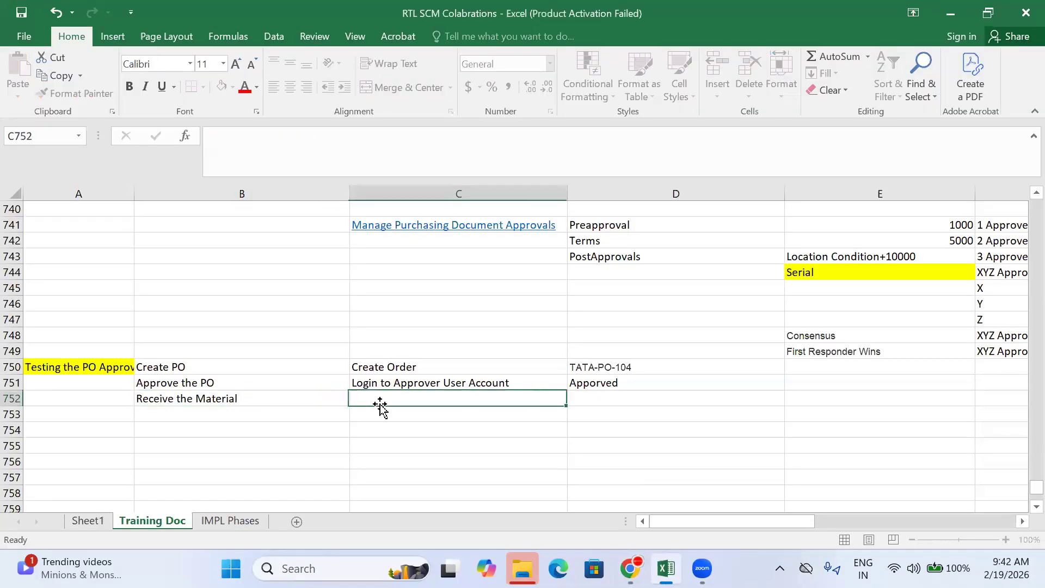
type("Receive Expected Shi")
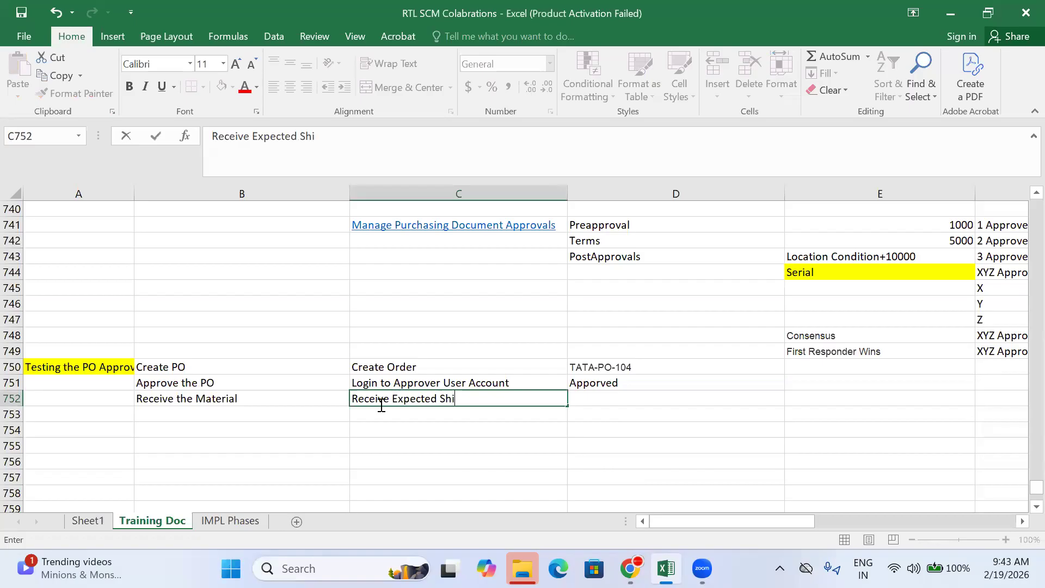
type("pment")
key("Tab")
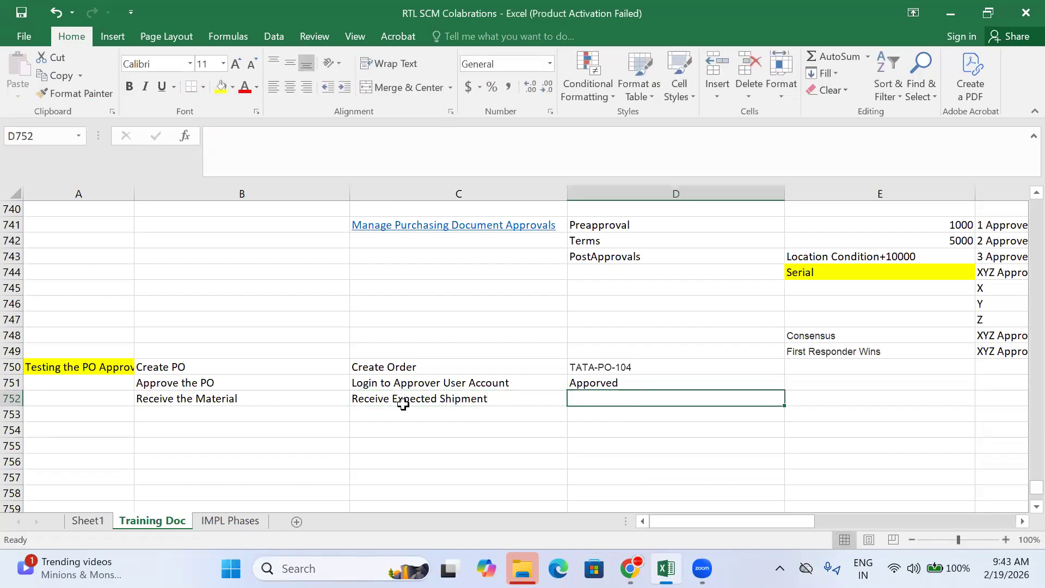
mouse_move(630, 568)
left_click(630, 478)
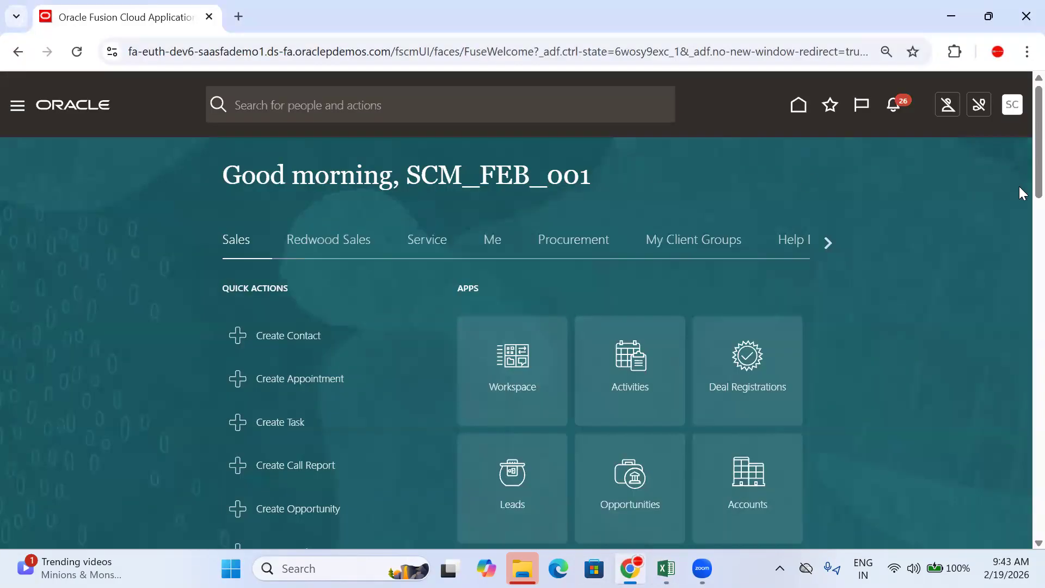
Step: Open Inventory Management (Classic) from the Supply Chain Execution apps
left_click(830, 248)
left_click(830, 248)
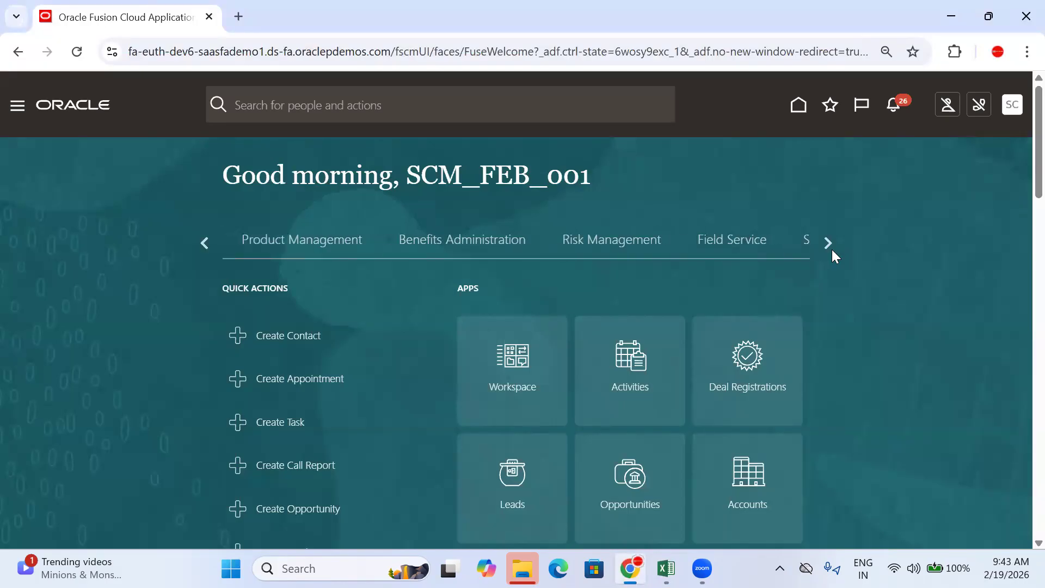
left_click(828, 242)
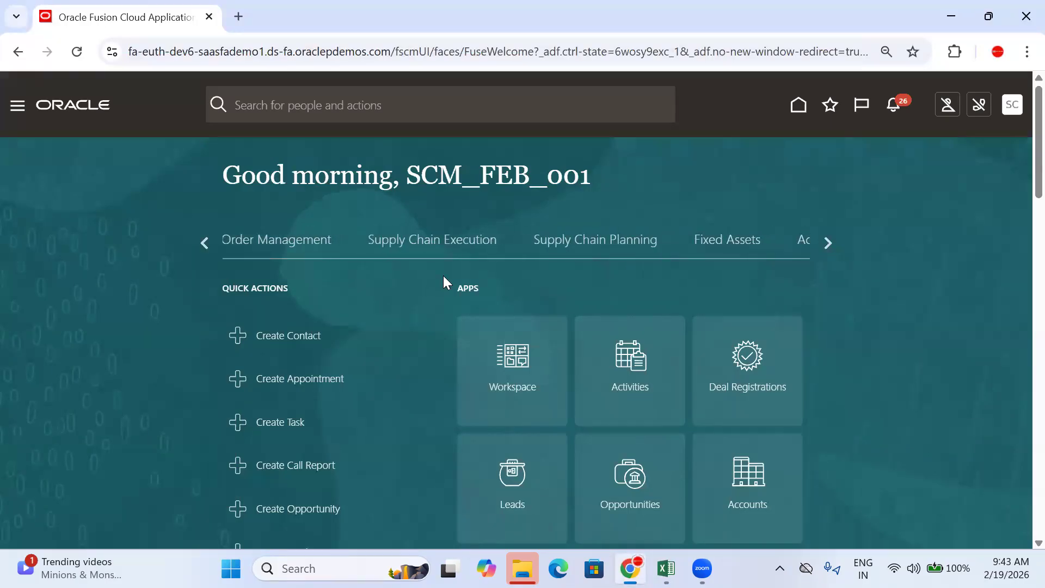
left_click(473, 244)
scroll(751, 191, "down", 3)
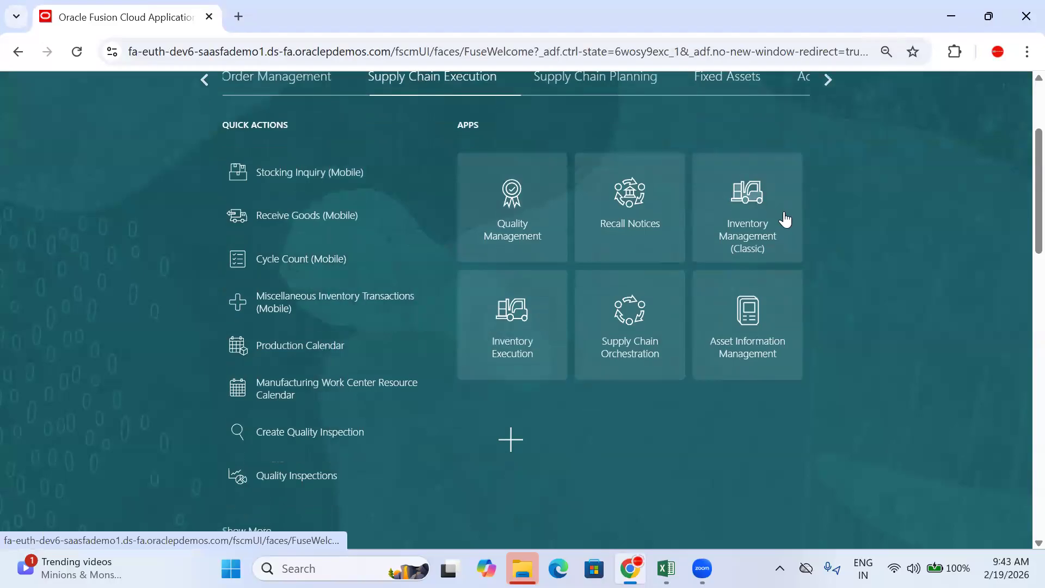
left_click(744, 207)
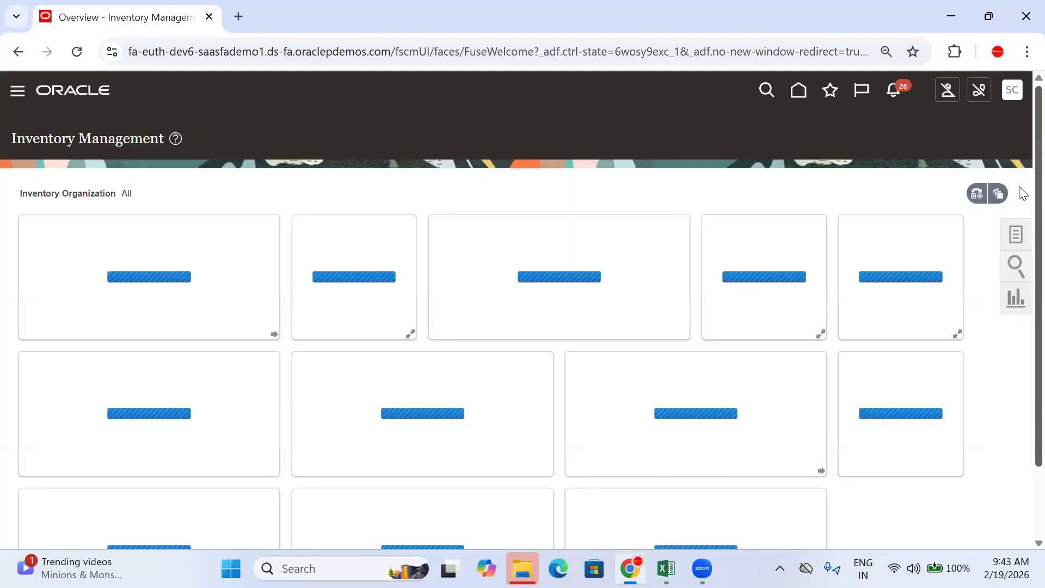
Step: Set the overview dashboard's organization to TATA_HYD_INV
left_click(977, 193)
key("BackSpace")
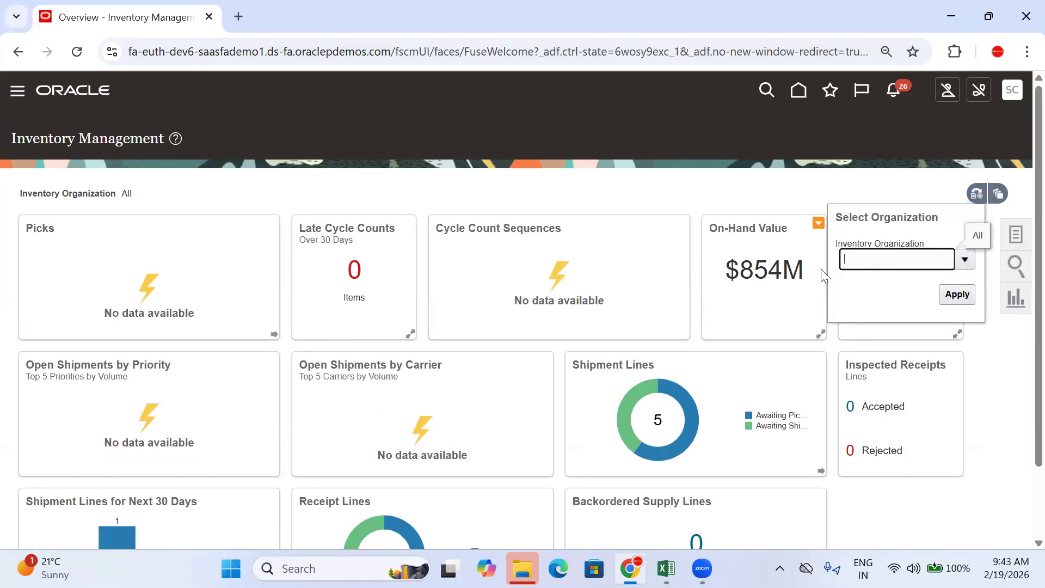
key("BackSpace")
key("BackSpace")
key("BackSpace")
key("BackSpace")
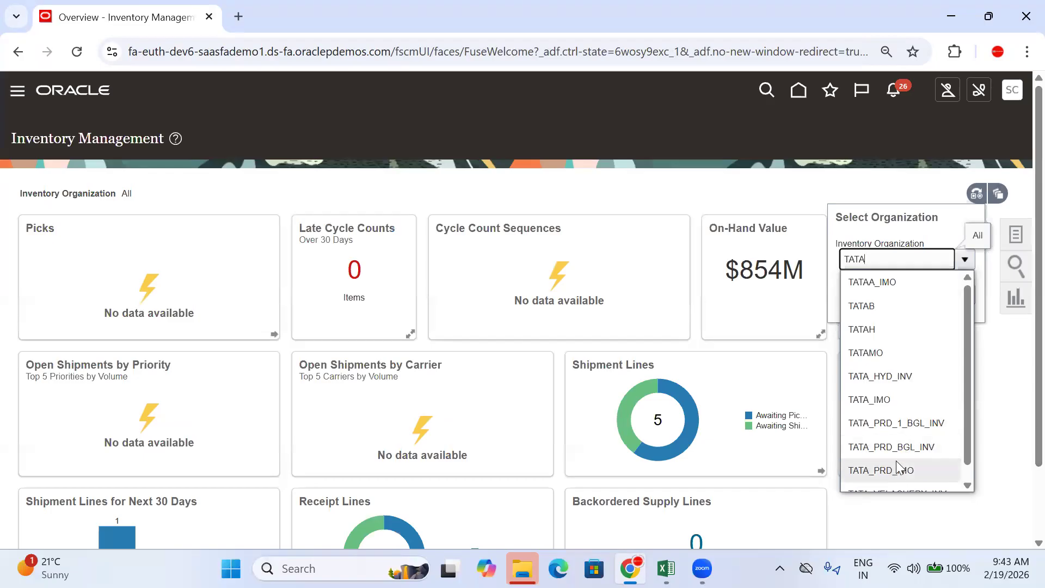
left_click(910, 376)
left_click(956, 295)
scroll(657, 378, "down", 2)
scroll(658, 378, "up", 2)
Step: Show the Receipts tasks, then go to Setup and Maintenance
left_click(1016, 235)
left_click(973, 126)
left_click(948, 223)
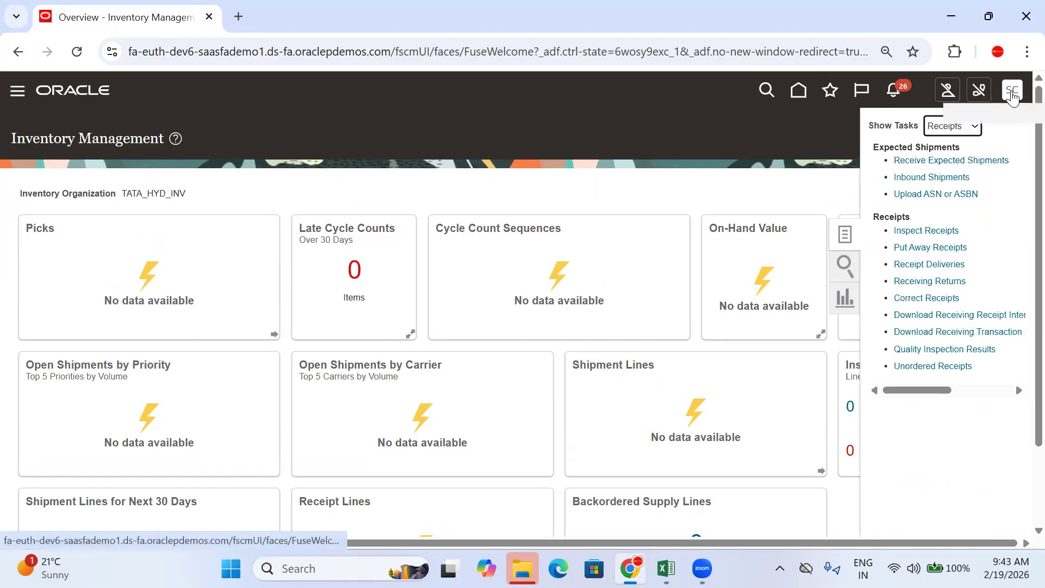
left_click(1012, 92)
left_click(730, 308)
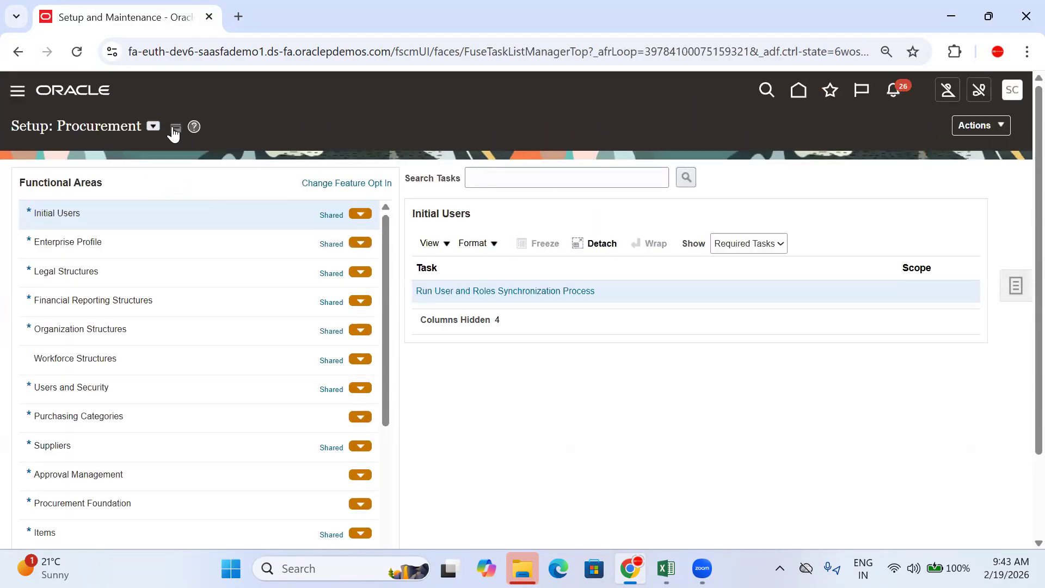
Step: Open Manage Receiving Parameters under Manufacturing and Supply Chain Materials Management's Receiving area
left_click(153, 125)
scroll(258, 277, "down", 2)
left_click(223, 198)
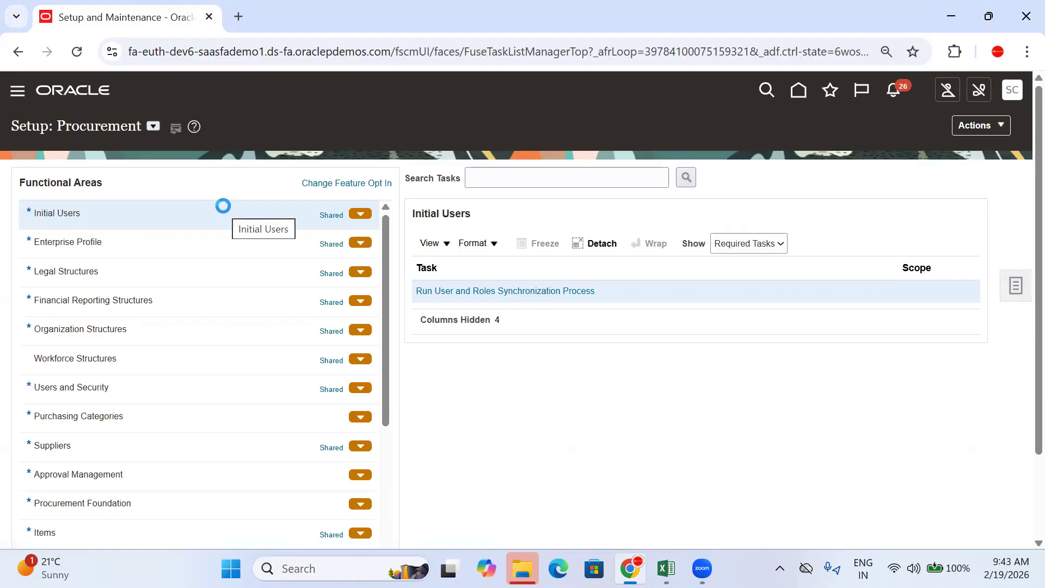
scroll(173, 401, "down", 4)
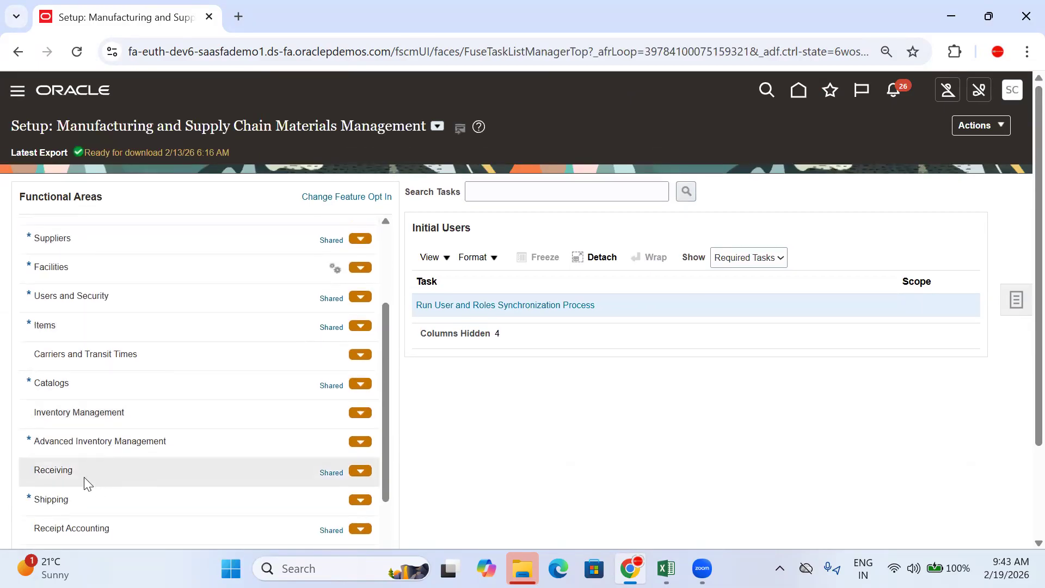
left_click(81, 469)
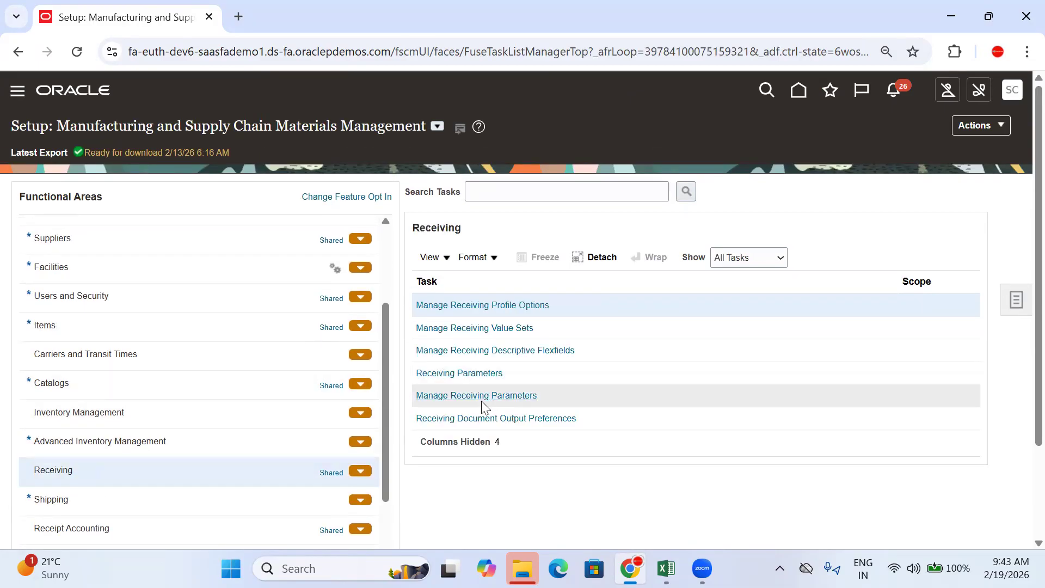
left_click(480, 397)
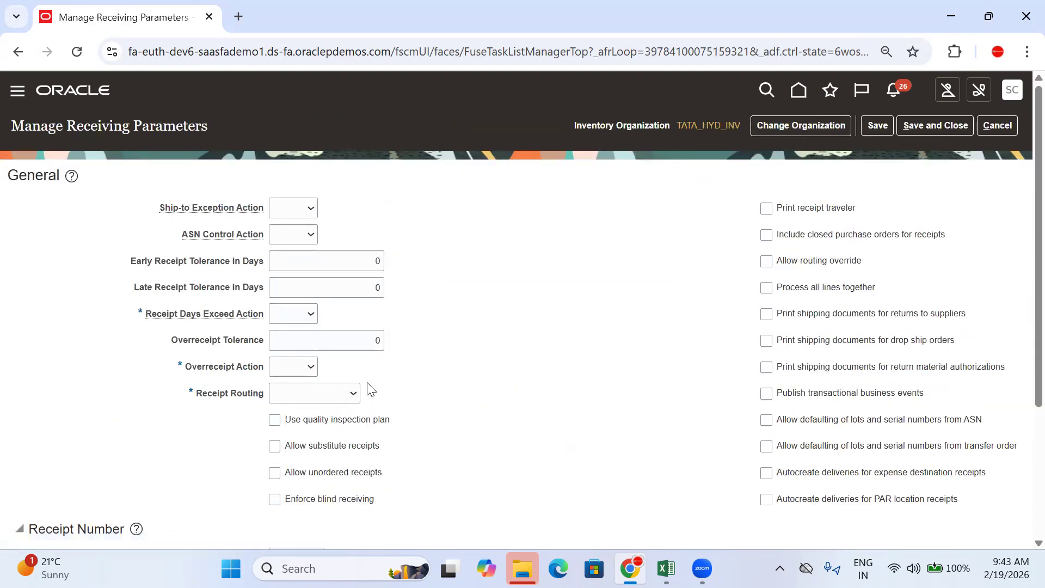
Step: Set overreceipt action to Warning, receipt routing to Direct delivery, and receipt days exceed to Warning
left_click(305, 376)
left_click(303, 445)
left_click(304, 401)
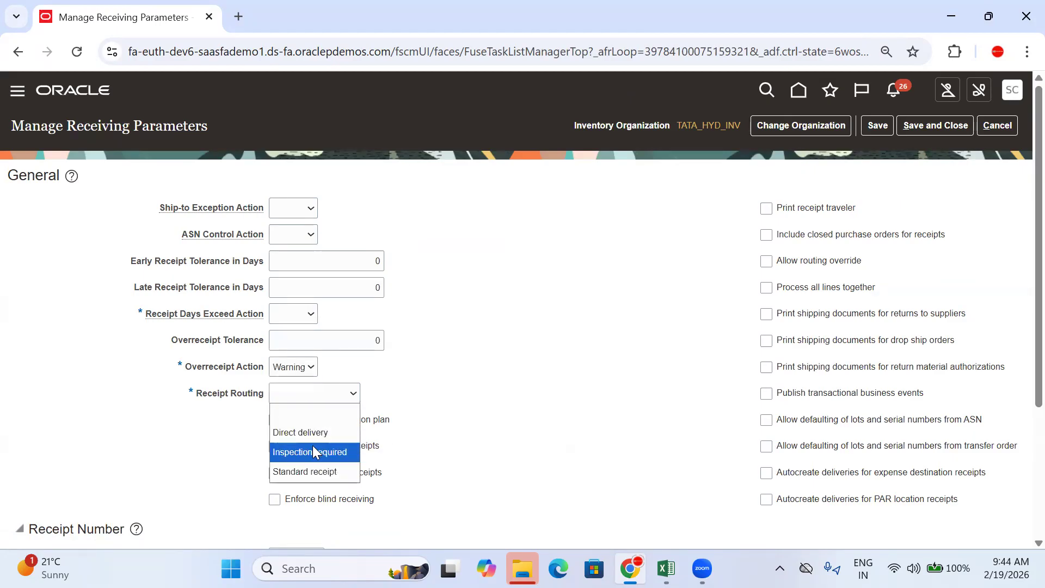
left_click(308, 433)
left_click(288, 320)
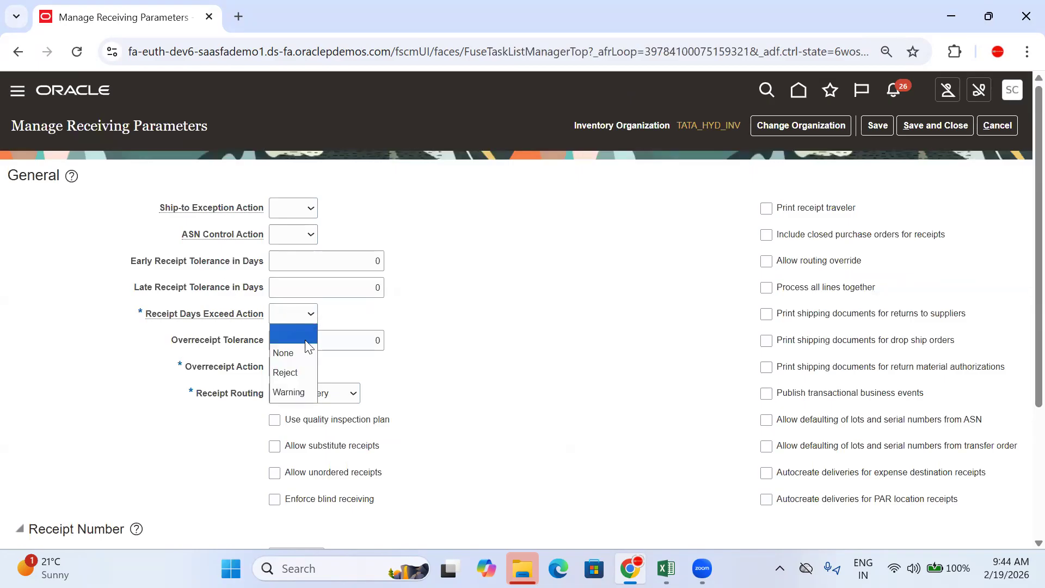
left_click(300, 393)
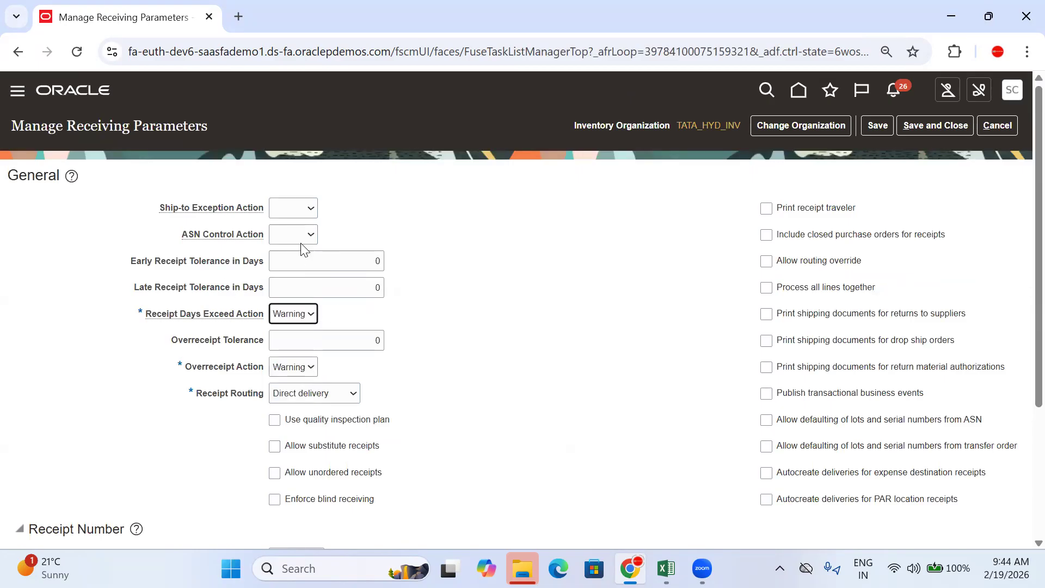
scroll(303, 250, "down", 3)
Step: Make receipt numbers automatic and numeric starting at 111, with RMA routing Direct delivery
left_click(292, 365)
left_click(298, 403)
left_click(302, 395)
left_click(294, 433)
left_click(333, 415)
type("111")
left_click(491, 374)
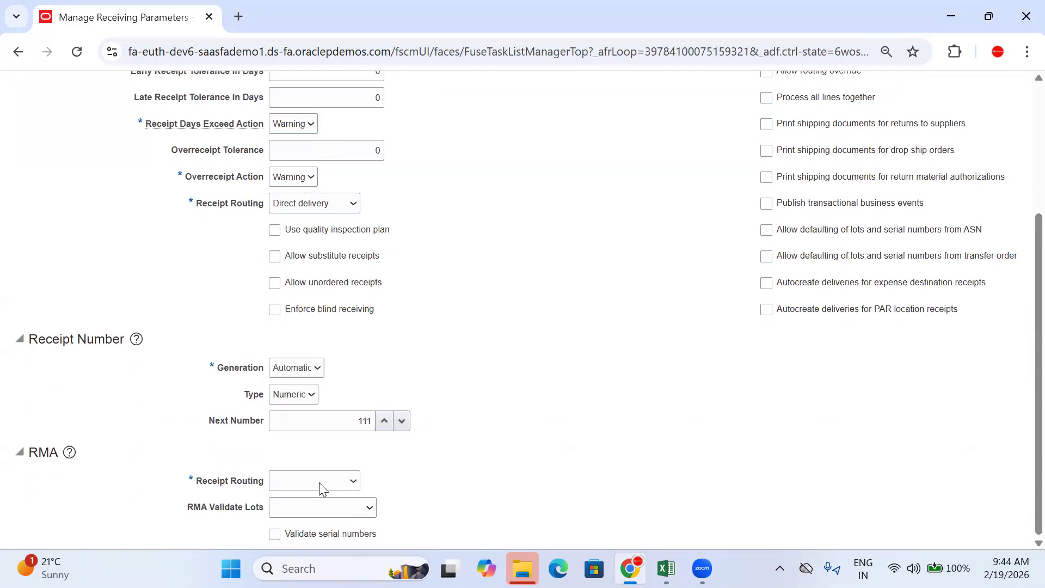
left_click(319, 482)
left_click(302, 419)
Step: Allow routing override, then save and close the receiving parameters
scroll(645, 286, "up", 2)
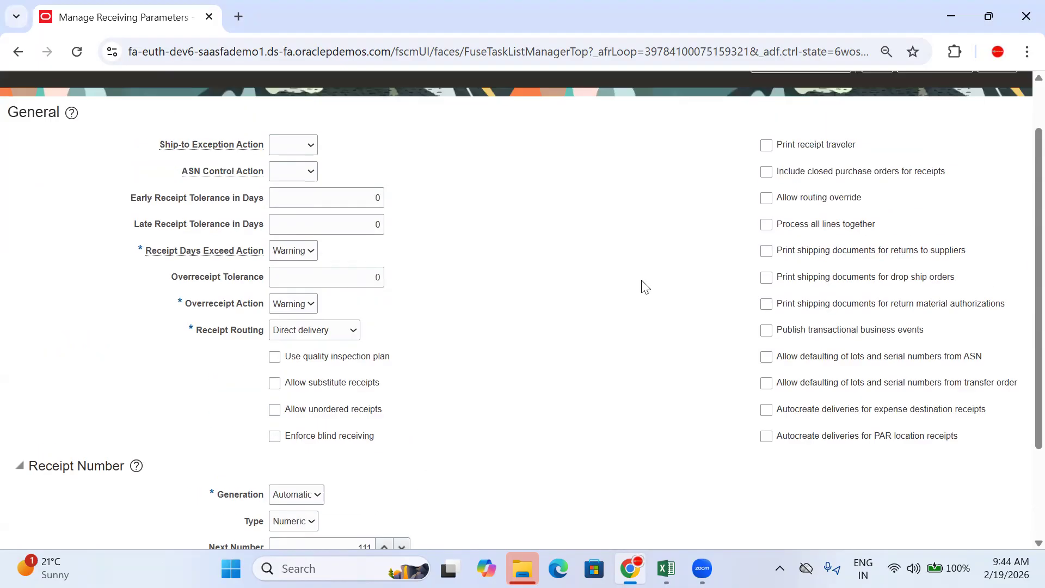
scroll(645, 287, "up", 1)
left_click(767, 264)
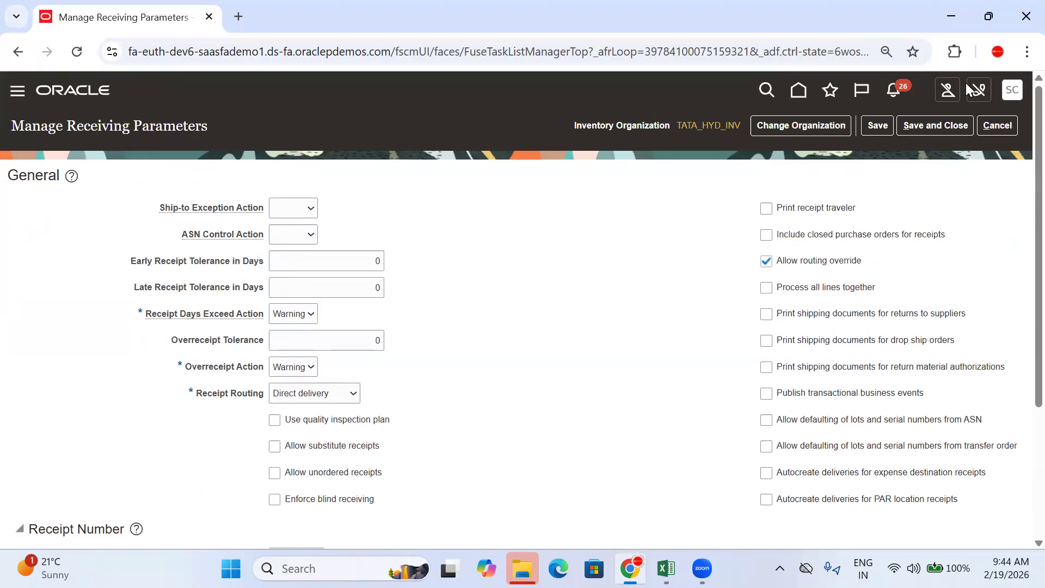
left_click(878, 126)
left_click(928, 126)
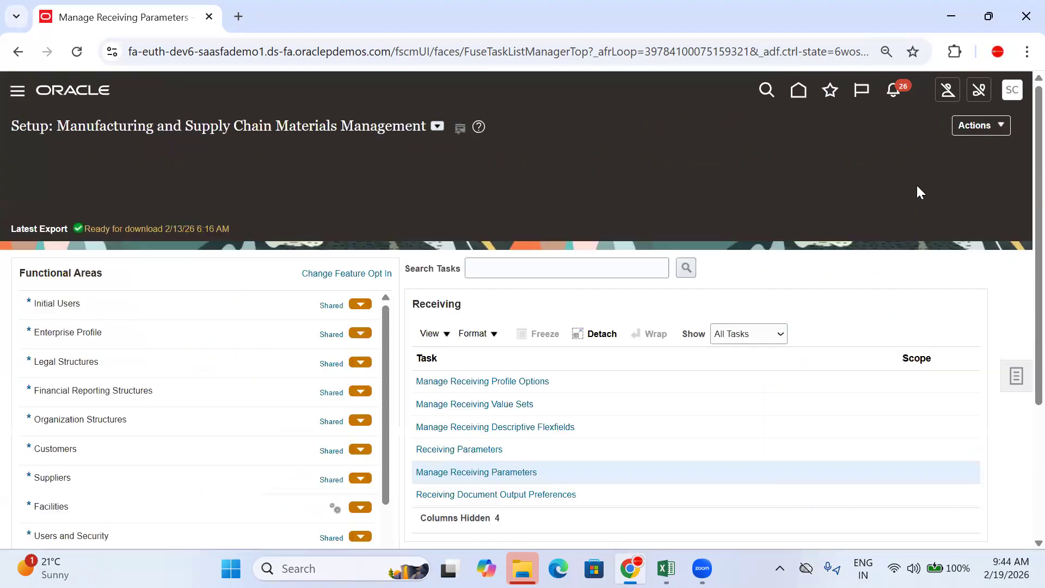
Step: Open Receive Expected Shipments from Inventory Management (Classic) on the home page
left_click(804, 96)
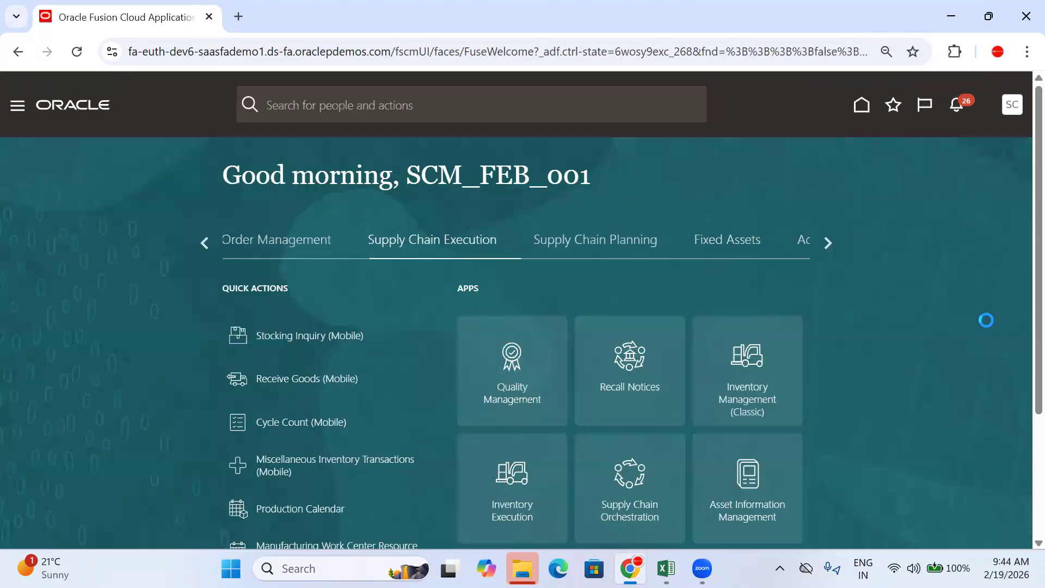
scroll(773, 202, "down", 4)
scroll(768, 323, "up", 3)
left_click(768, 323)
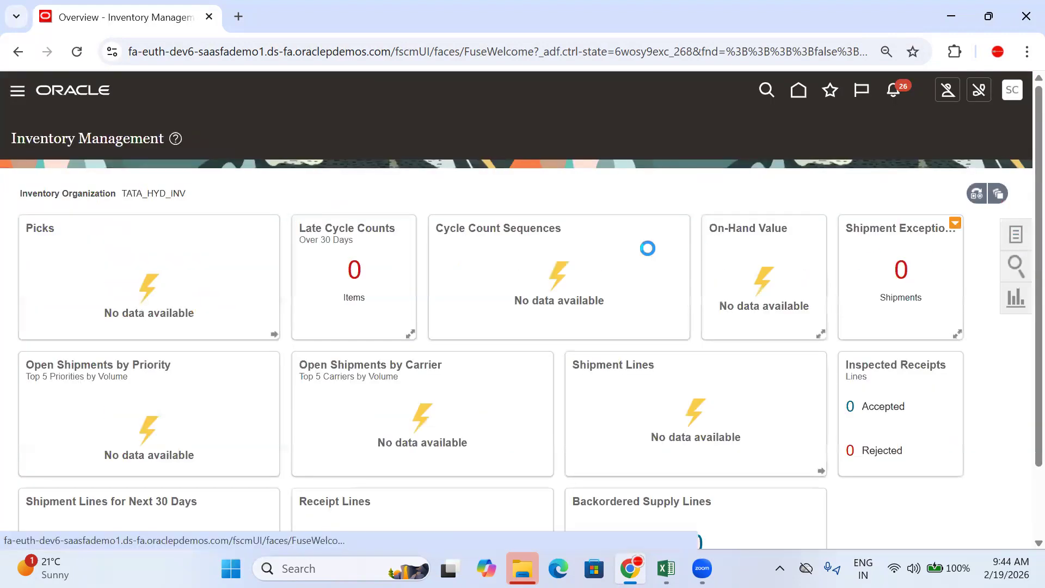
left_click(1015, 235)
left_click(957, 160)
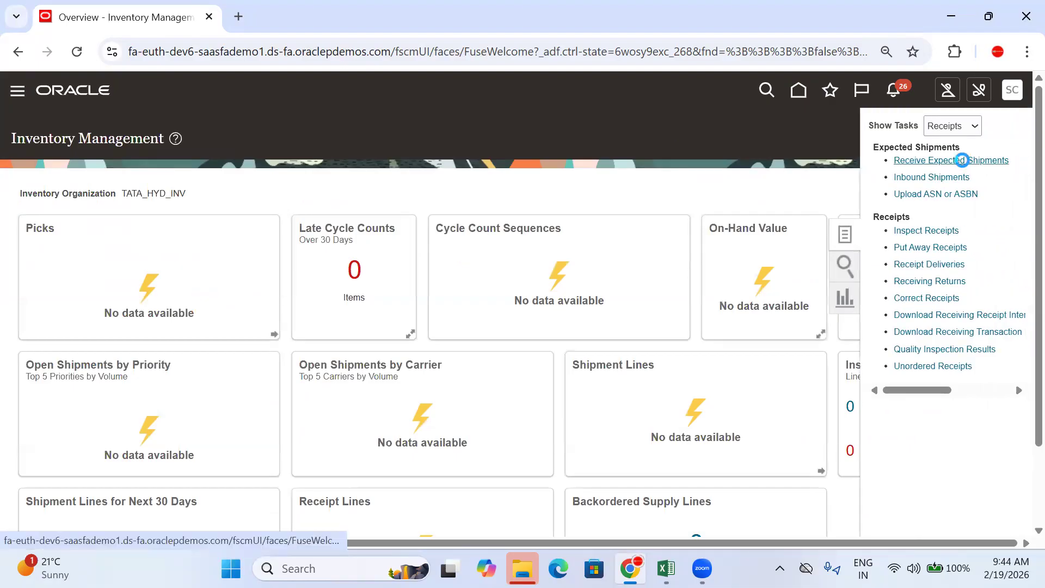
Step: Paste TATA-PO-104 from the Excel workbook into the Purchase Order field
left_click(243, 256)
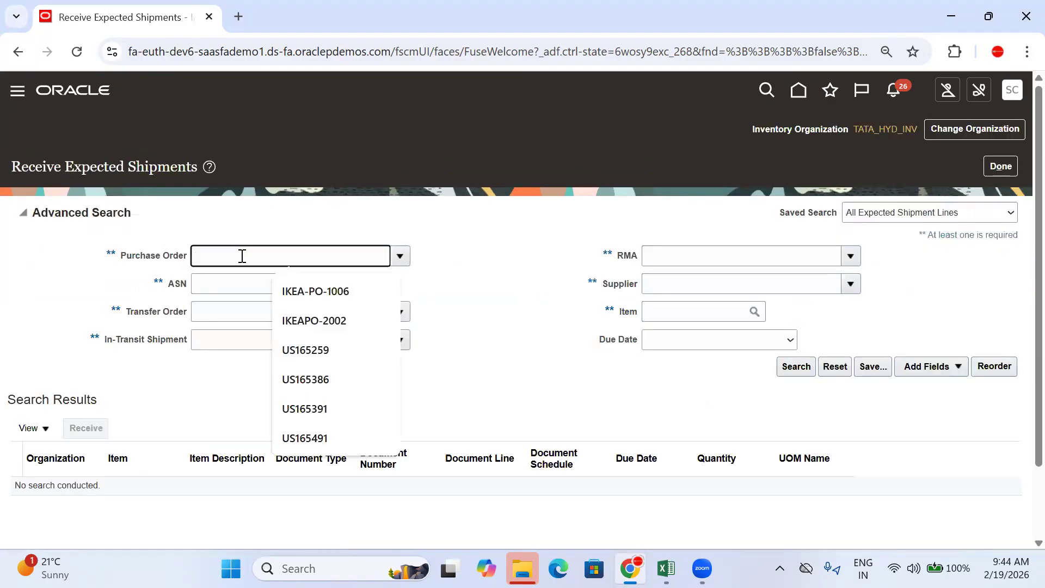
left_click(660, 567)
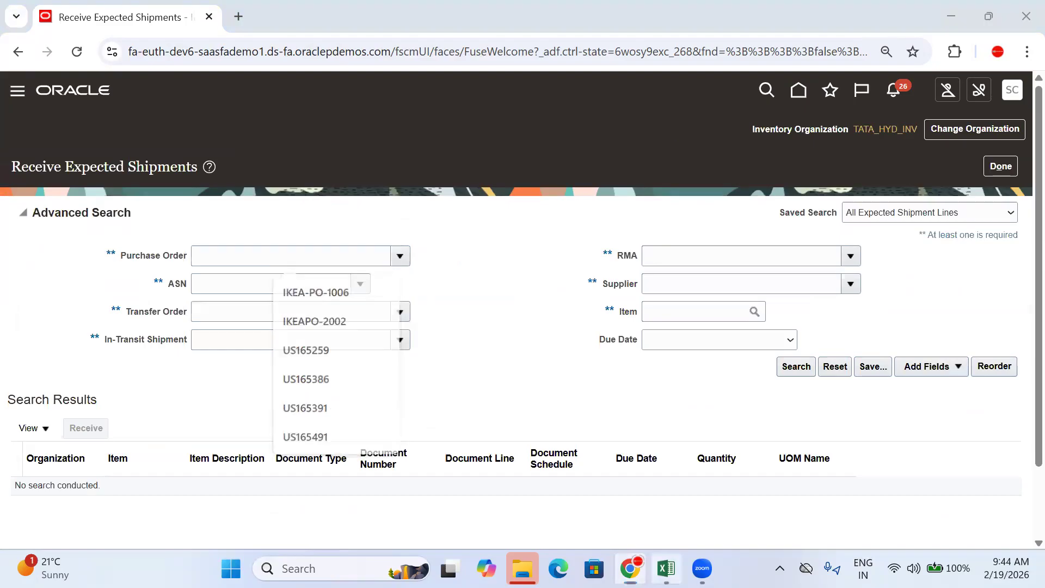
left_click(602, 366)
key("ctrl+c")
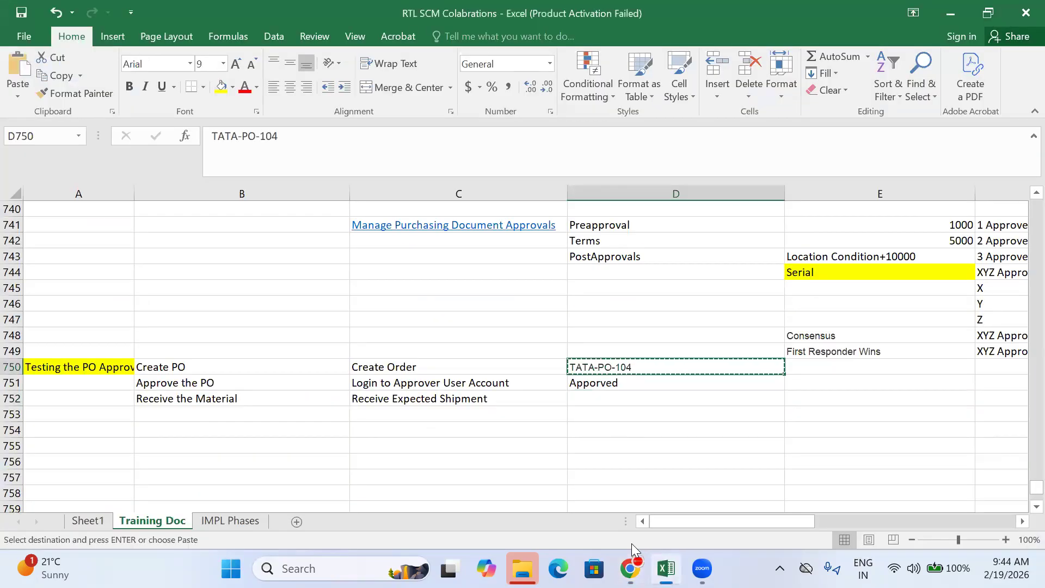
left_click(629, 568)
key("ctrl+v")
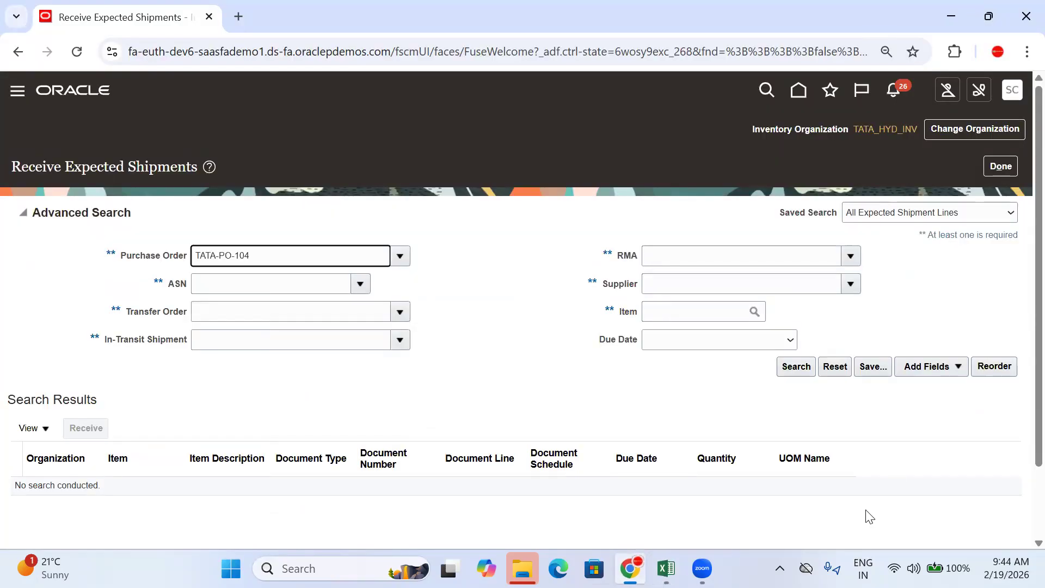
Step: Search, select the TATA-PO-104 shipment line and start receiving it
left_click(796, 366)
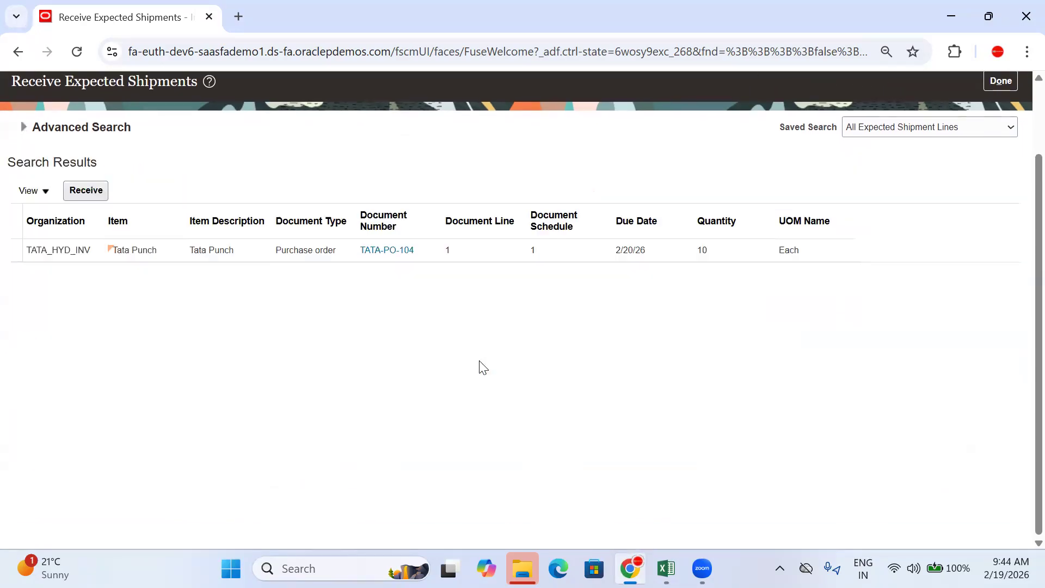
left_click(486, 244)
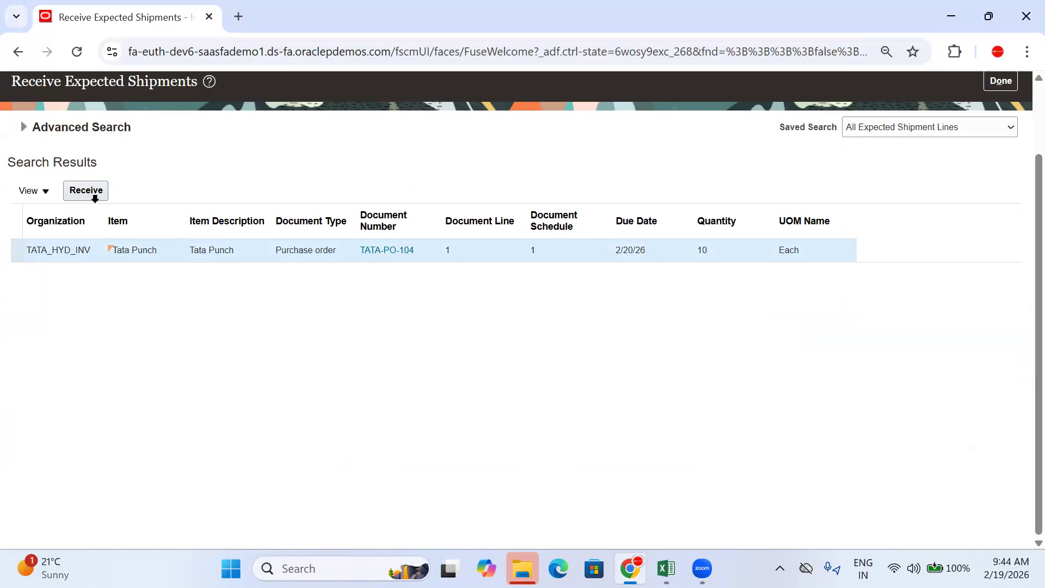
left_click(86, 191)
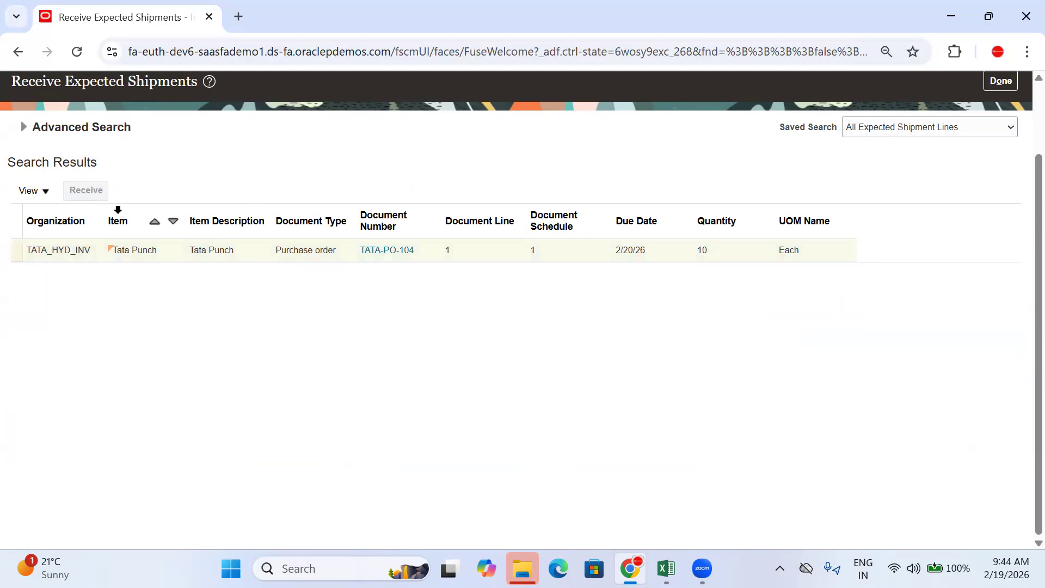
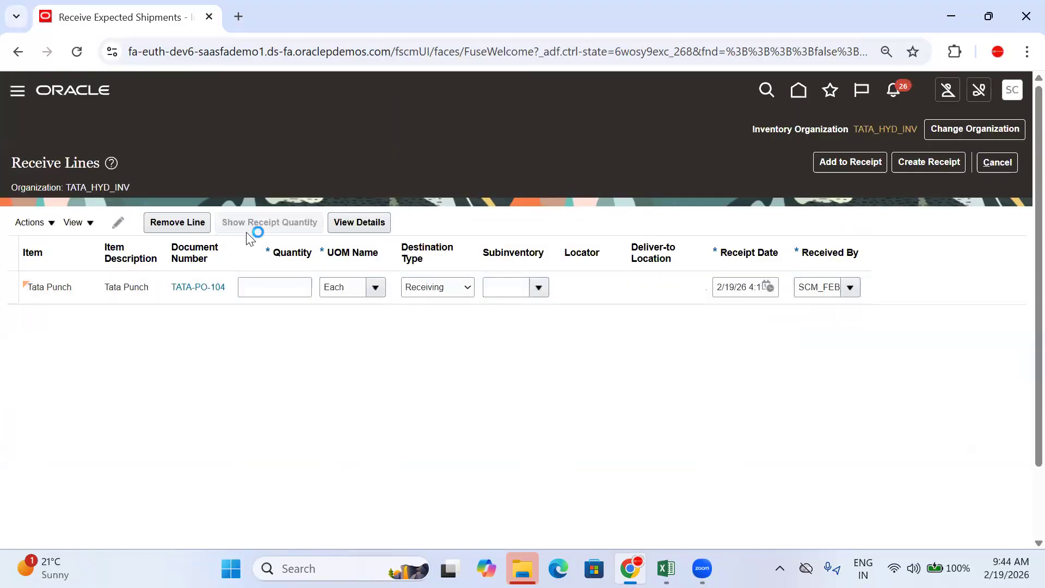
Step: Enter a receiving quantity of 10, with destination type Inventory and subinventory Stores
left_click(269, 288)
type("10")
left_click(425, 287)
left_click(435, 312)
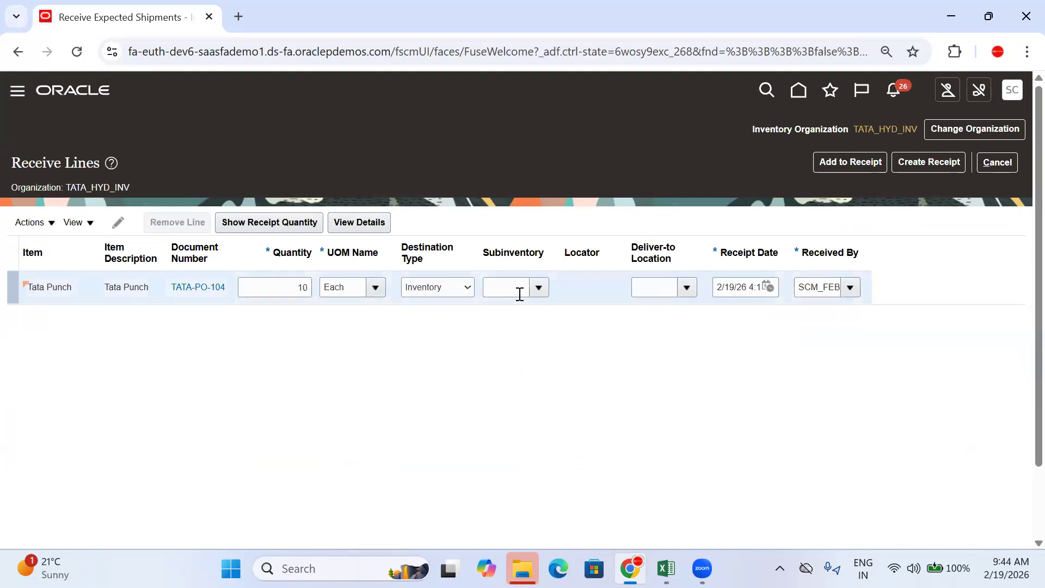
left_click(537, 287)
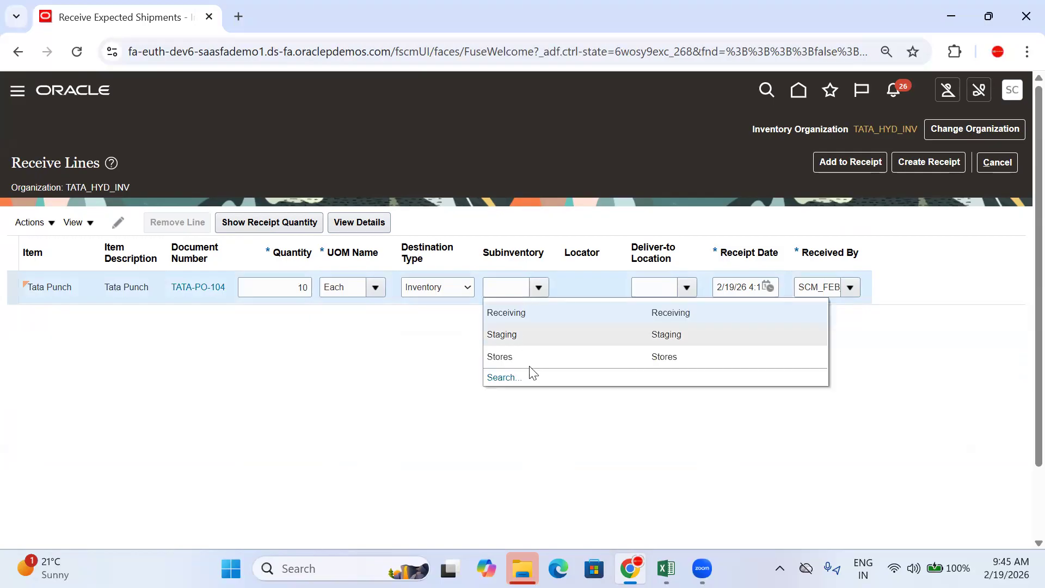
left_click(530, 359)
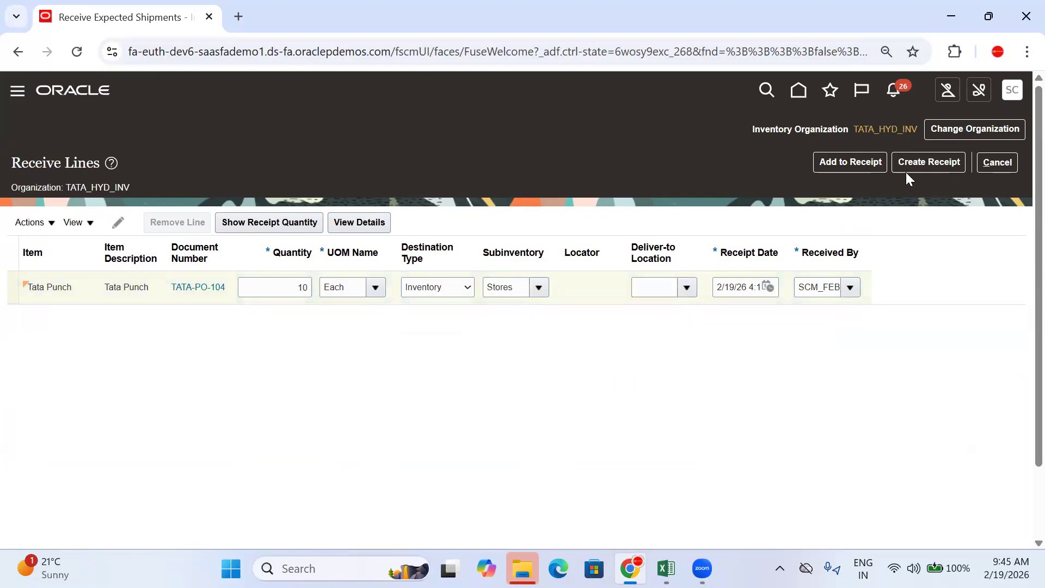
Step: Create and submit the receipt, copy the new receipt number 112, and dismiss the confirmation
left_click(918, 166)
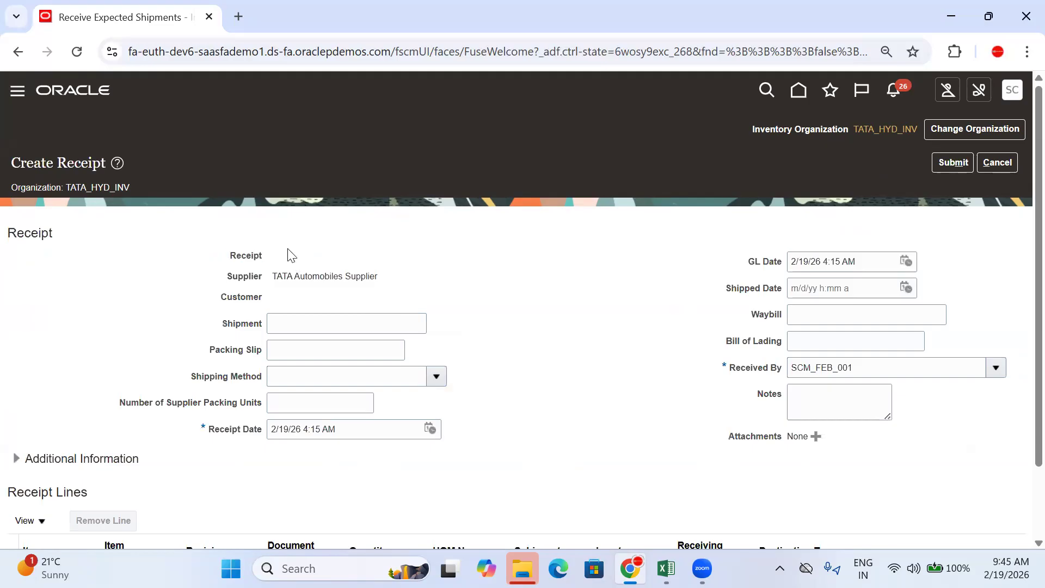
left_click(453, 265)
left_click(947, 161)
scroll(539, 294, "down", 2)
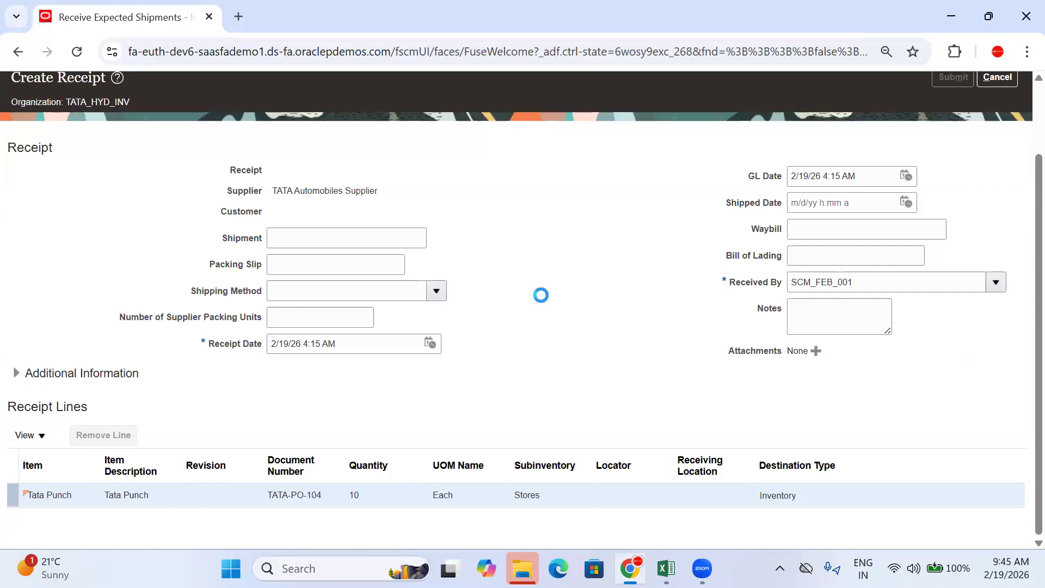
scroll(541, 295, "up", 2)
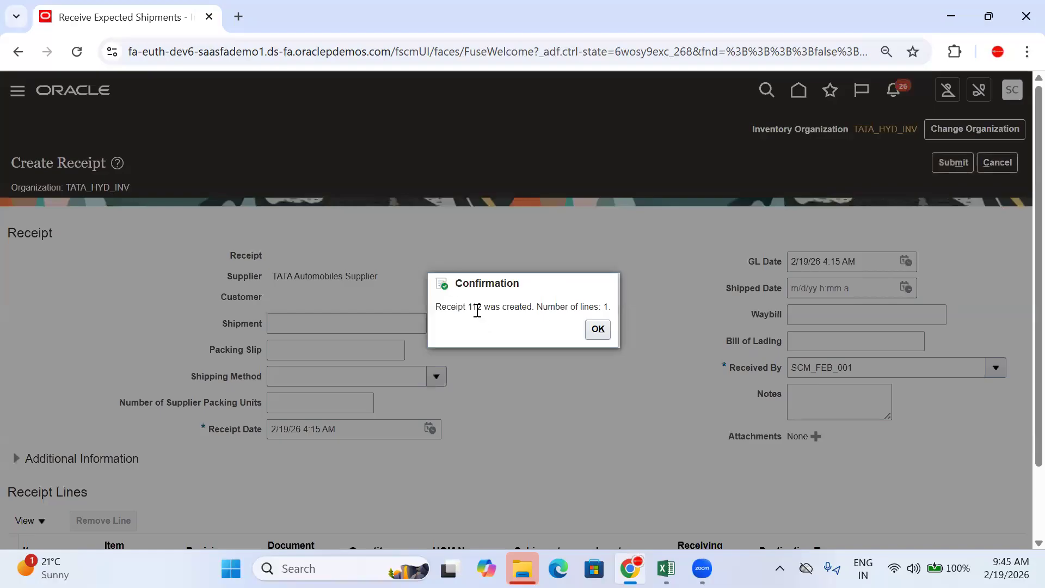
double_click(476, 308)
key("ctrl+c")
left_click(597, 328)
Step: Paste receipt number 112 into cell D752 of the Excel tracker, then return to the Oracle inventory overview
left_click(666, 568)
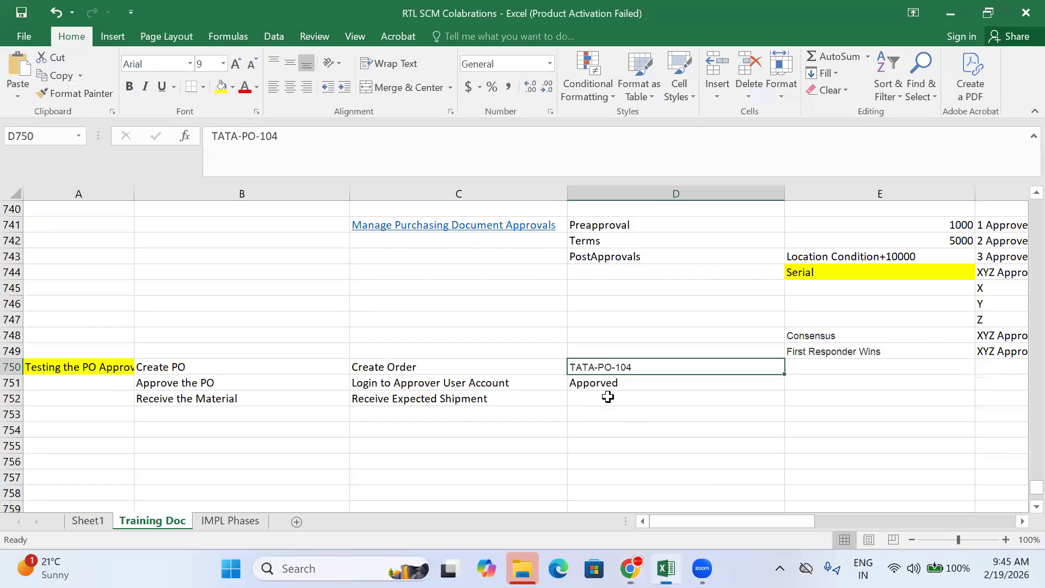
left_click(601, 397)
key("ctrl+v")
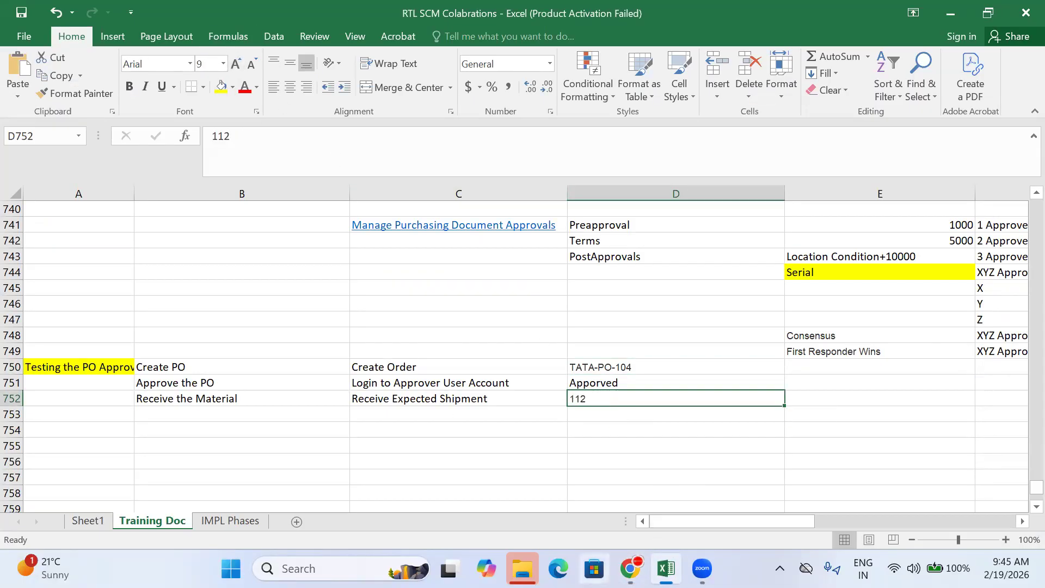
left_click(630, 568)
left_click(1002, 170)
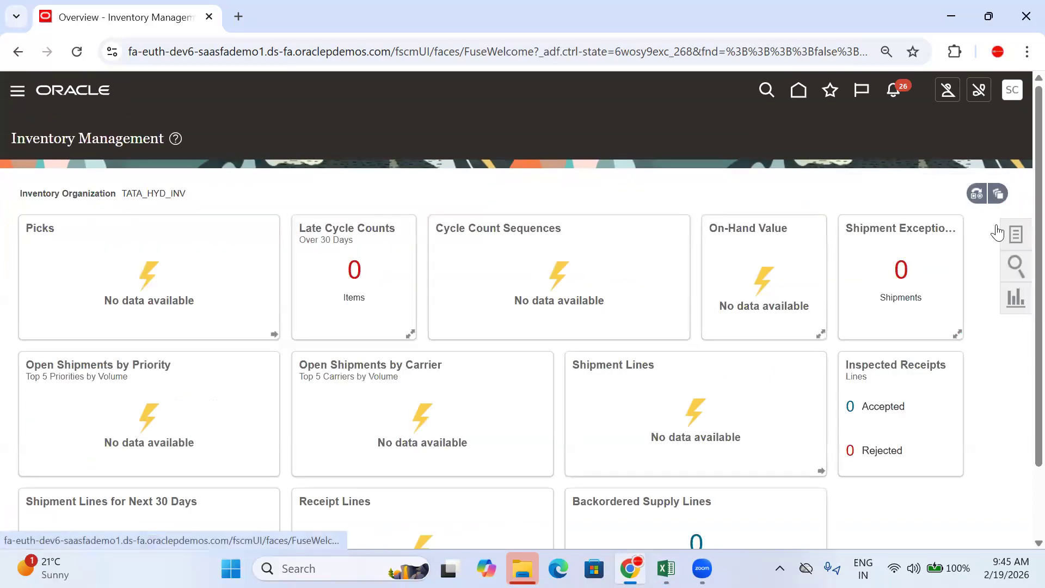
Step: In Manage Item Quantities, search for item TATA (Tata Punch), including receiving and inbound quantities
left_click(1013, 232)
left_click(952, 126)
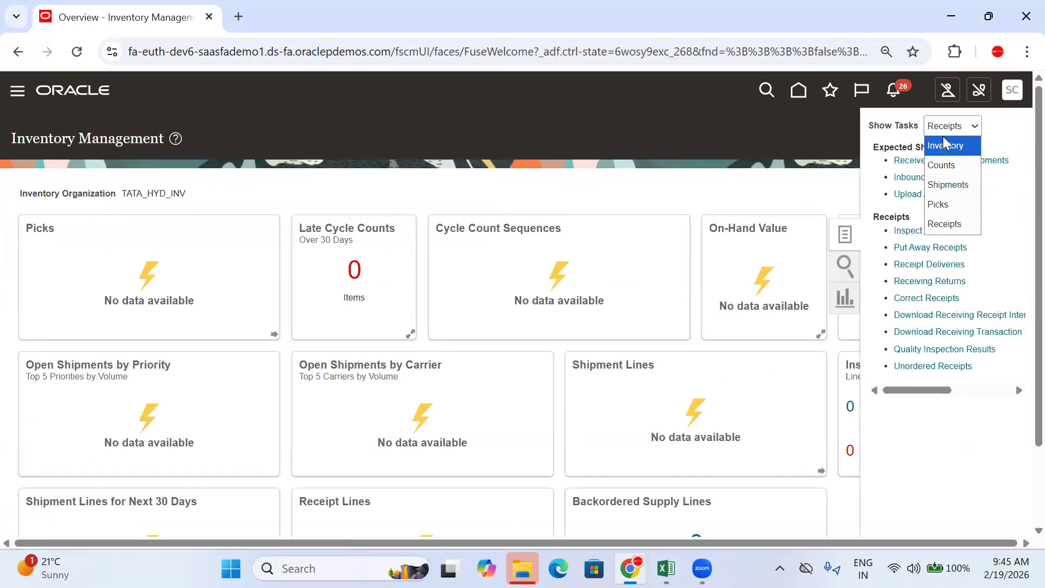
left_click(945, 144)
left_click(931, 160)
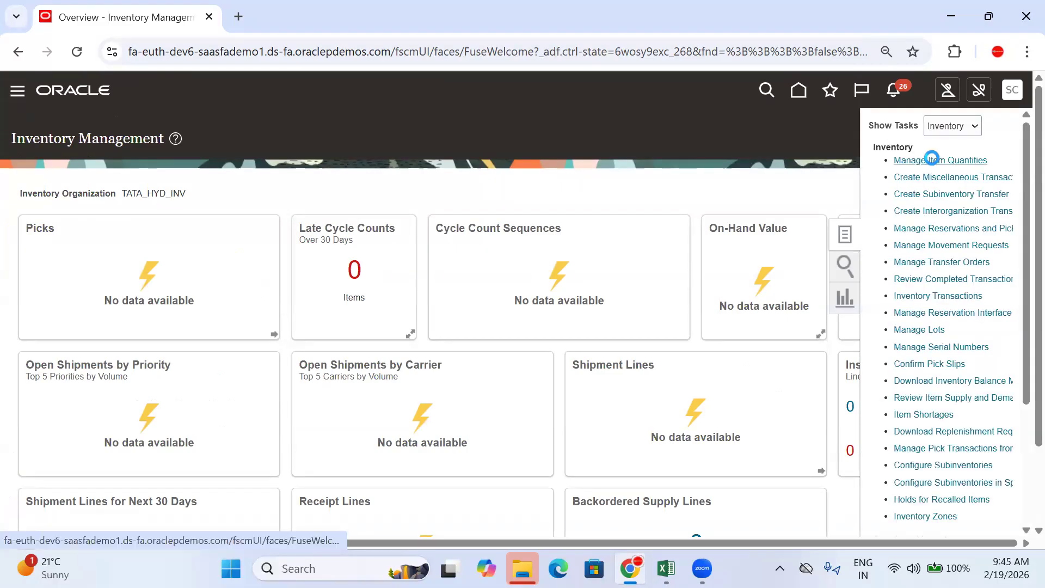
left_click(152, 250)
type("TATA")
key("Tab")
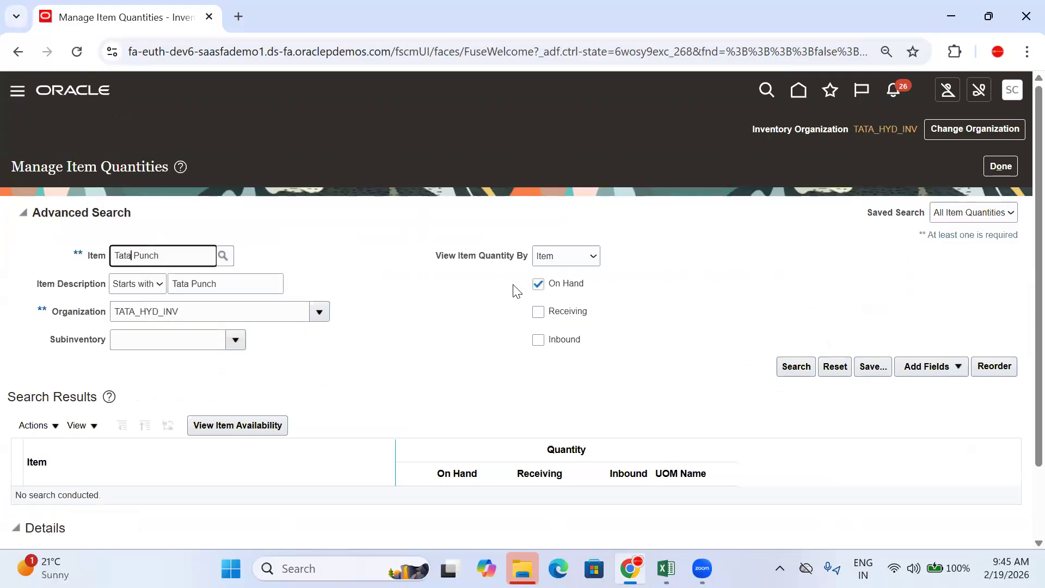
left_click(538, 311)
left_click(538, 339)
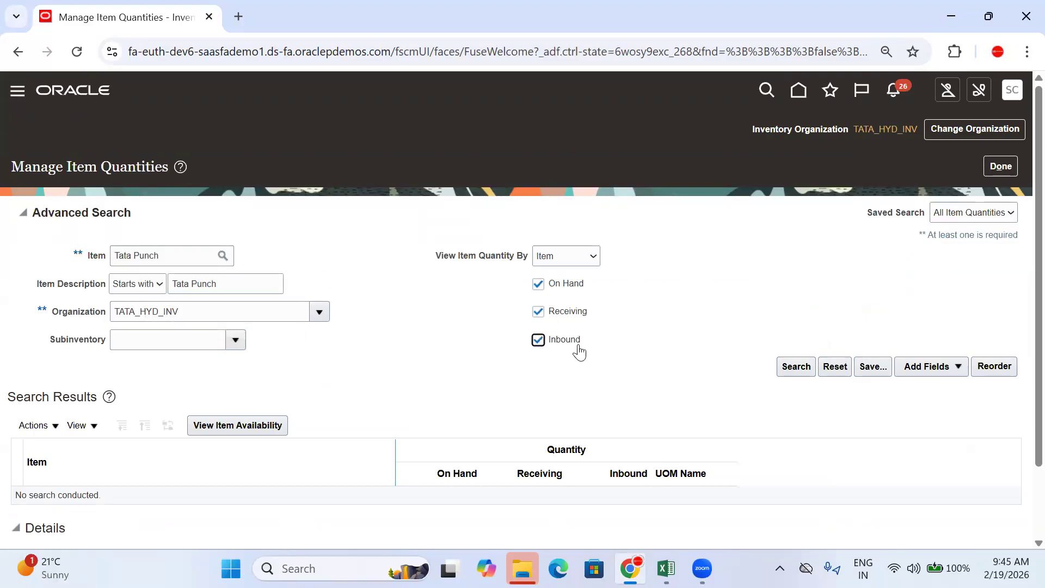
left_click(796, 366)
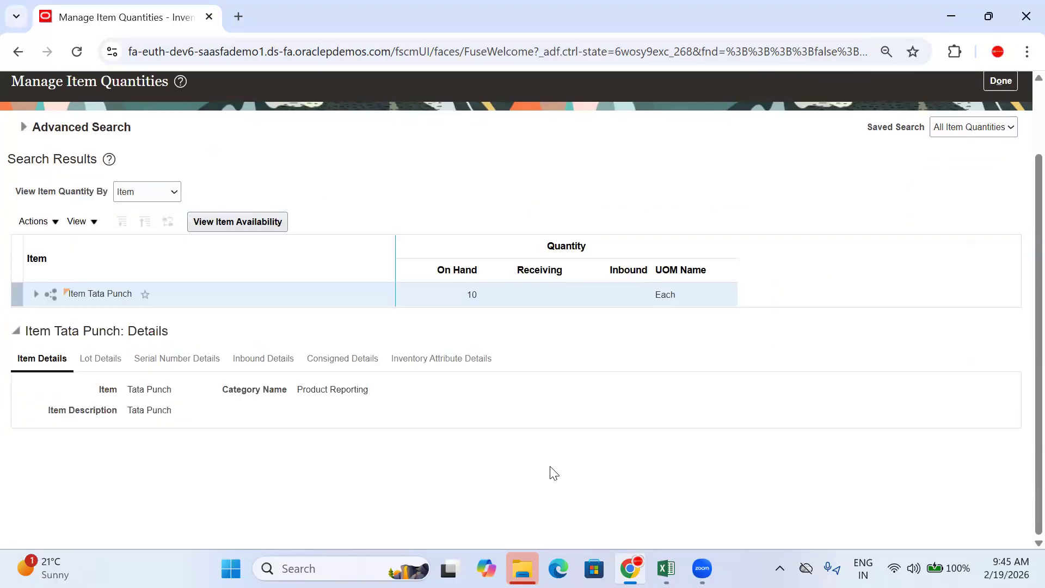
Step: Confirm 10 Tata Punch on hand, drilling down through the organization to the Stores subinventory
left_click_drag(480, 295, 464, 310)
left_click(36, 298)
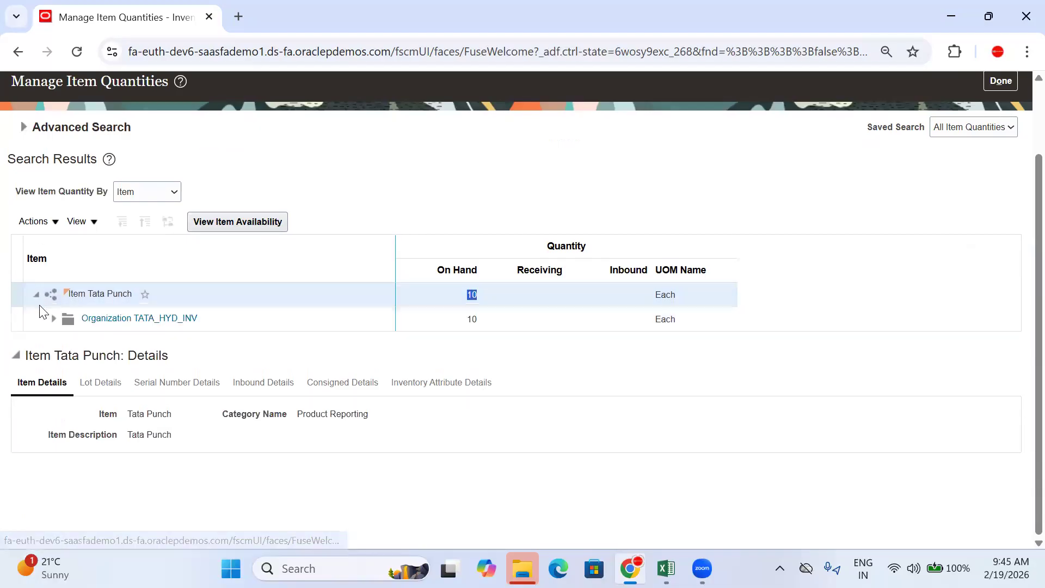
left_click(52, 323)
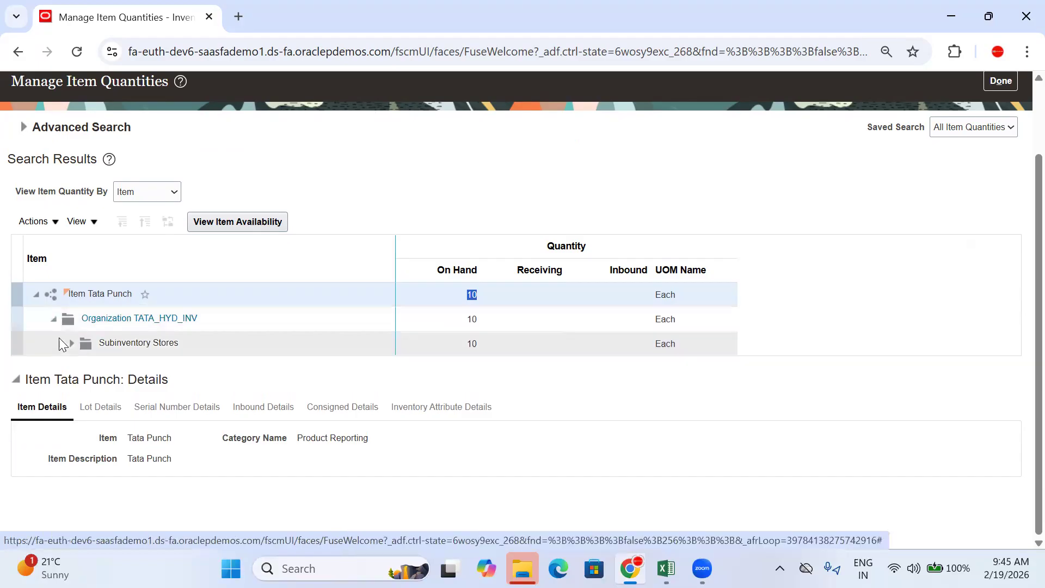
left_click(155, 346)
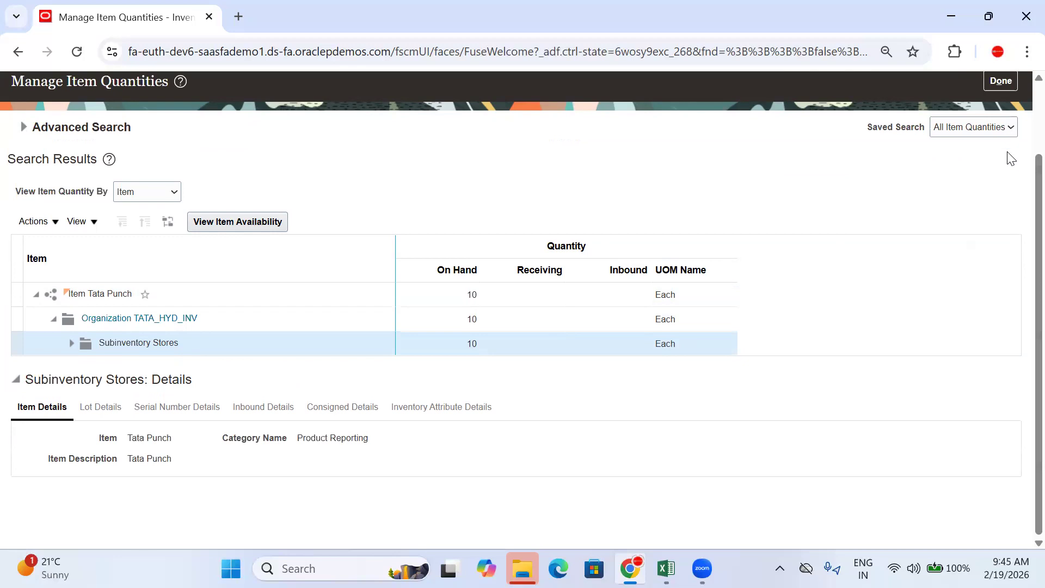
scroll(1009, 155, "up", 2)
Step: Close item quantities and switch back to the Excel tracker with Alt+Tab
left_click(1006, 170)
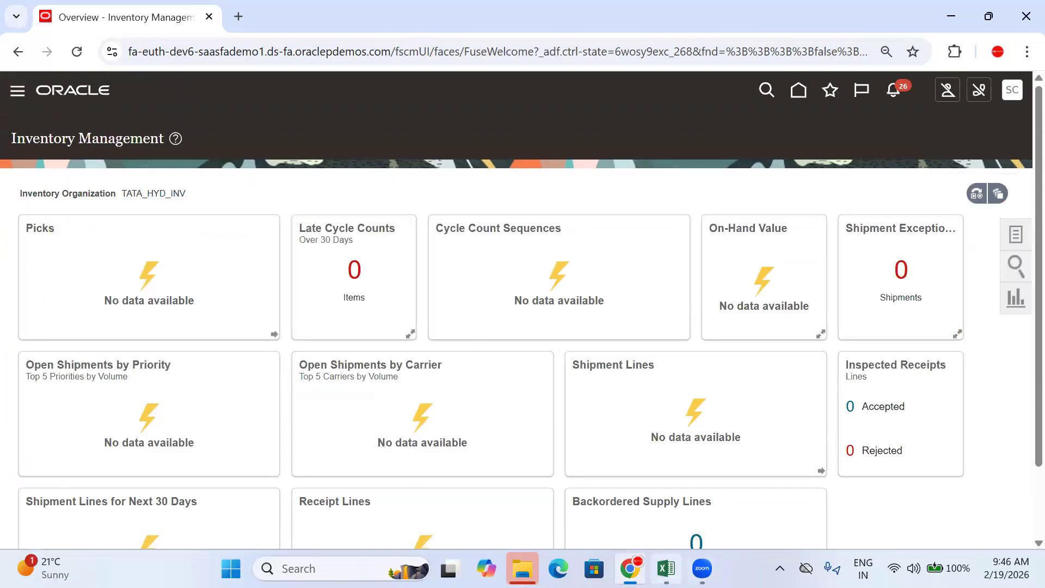
key("alt+Tab")
scroll(270, 392, "up", 3)
scroll(271, 393, "down", 3)
Step: Check the logged PO number TATA-PO-104, the approval status, and receipt 112 in cells D750–D752
left_click(578, 367)
left_click(603, 382)
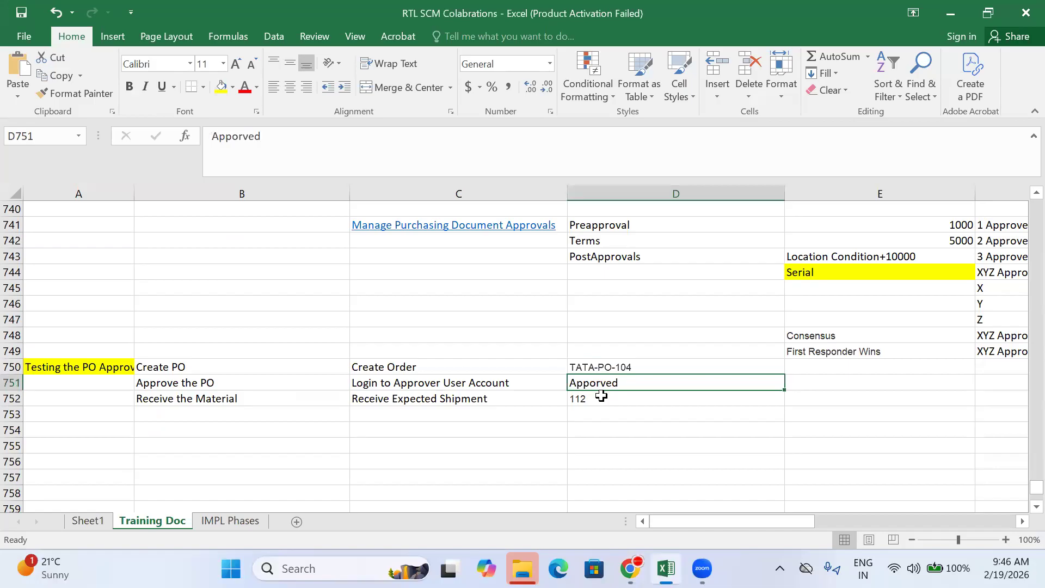
scroll(588, 276, "up", 2)
scroll(607, 259, "down", 3)
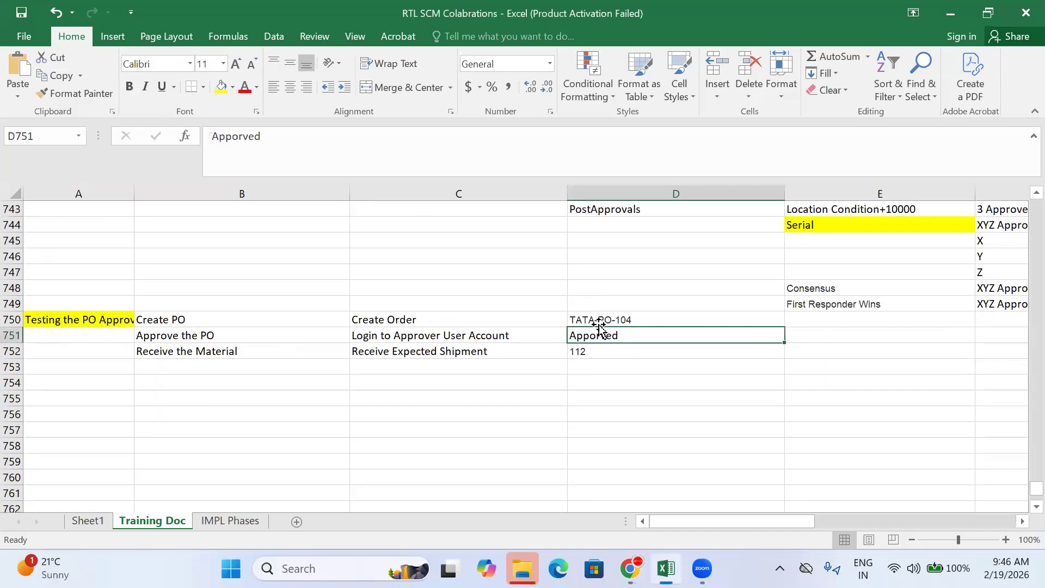
left_click(591, 348)
Step: Look over the empty row 753, recheck the D751 approval entry, then minimize Excel
left_click(438, 363)
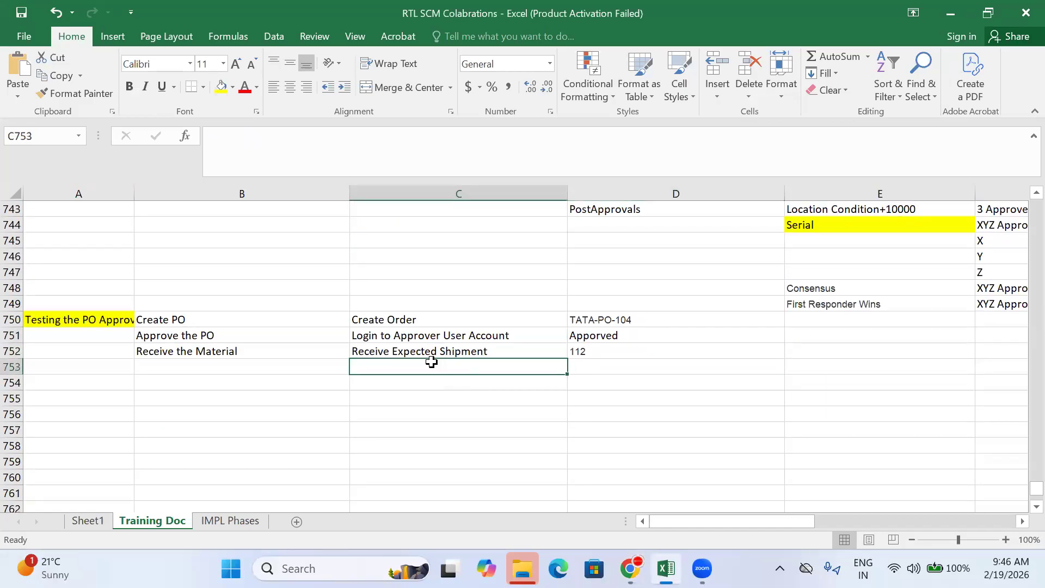
left_click(321, 366)
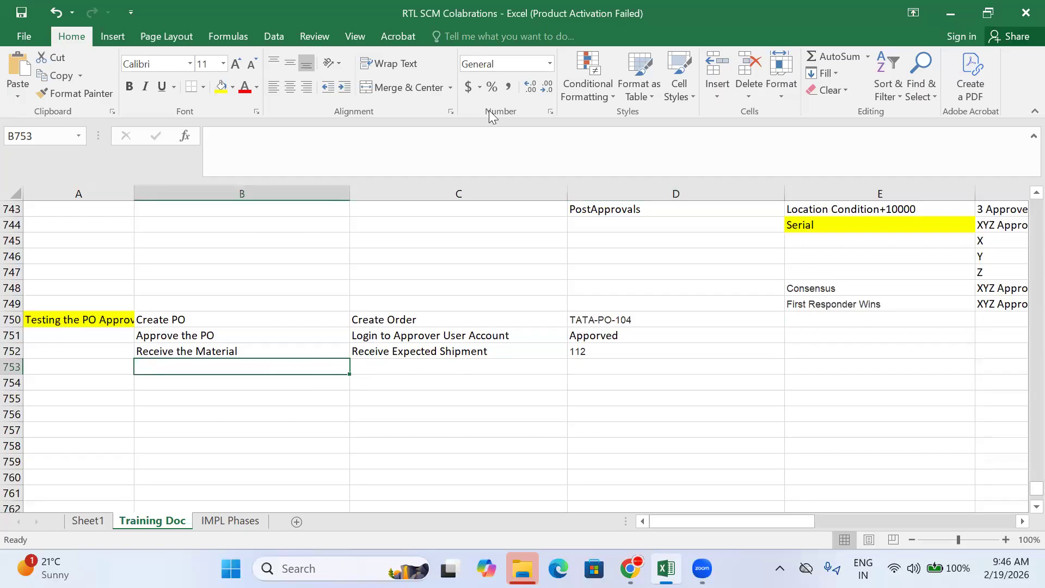
left_click(422, 366)
left_click(207, 375)
left_click(595, 361)
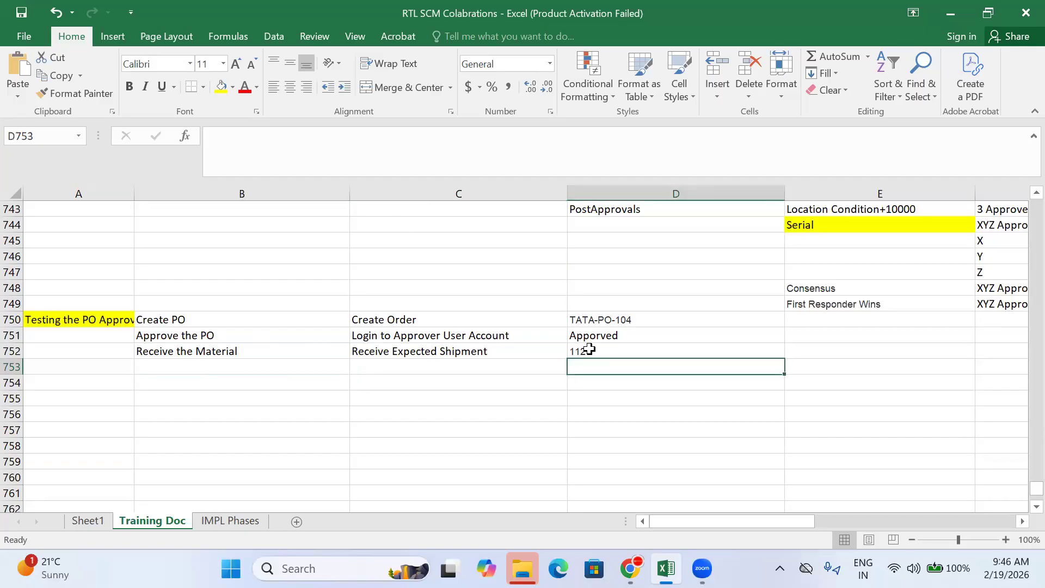
left_click(605, 331)
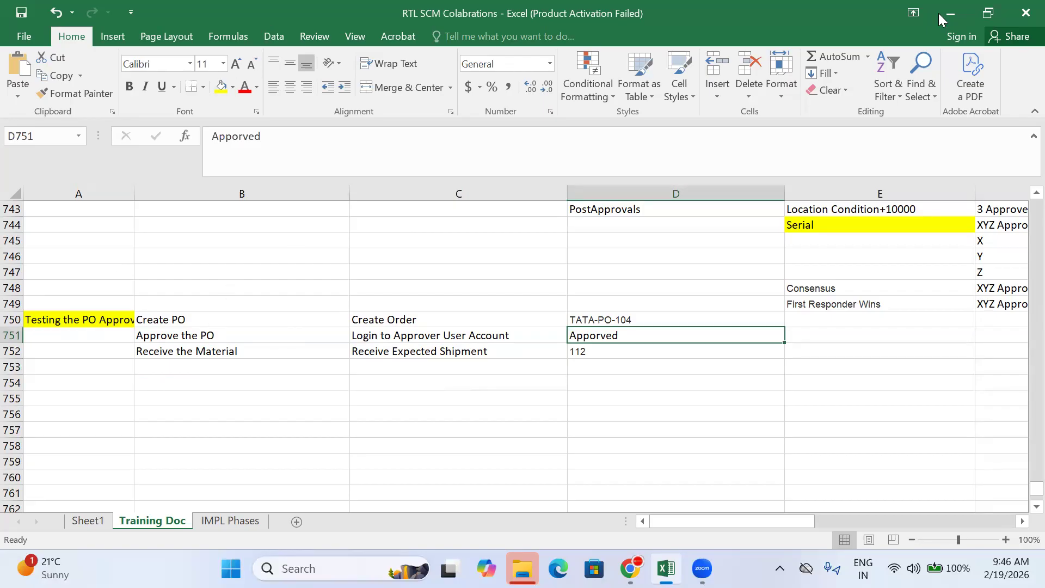
left_click(870, 15)
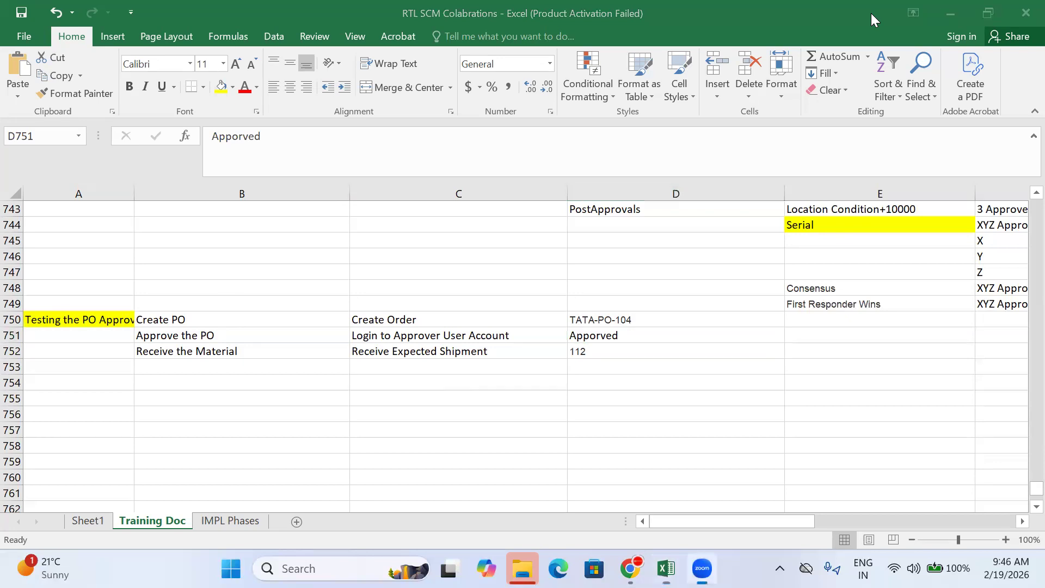
left_click(516, 467)
Step: Go to the Oracle home page, page the work areas back to Procurement, and open Purchase Orders
left_click(630, 568)
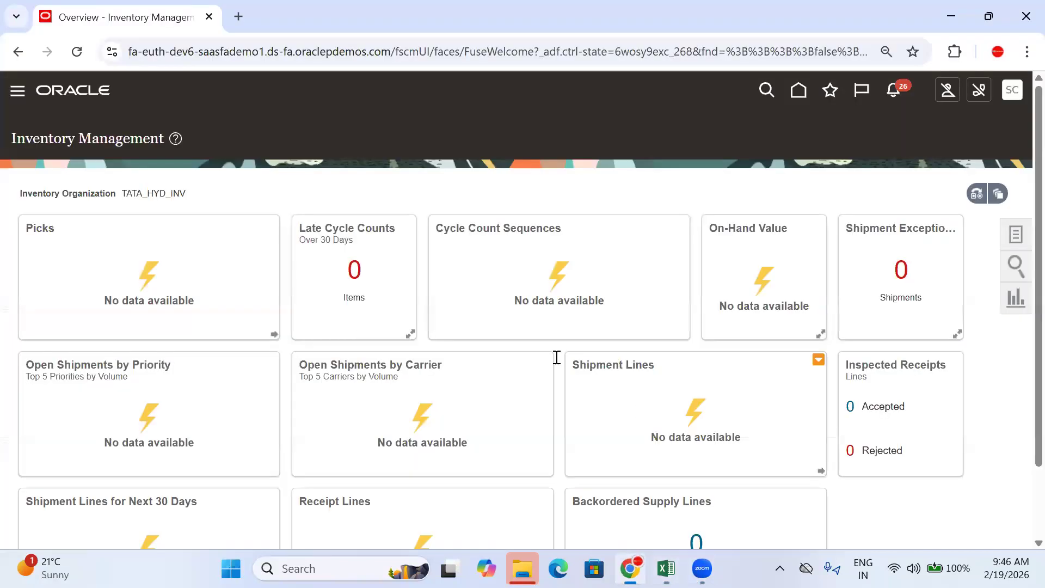
left_click(804, 87)
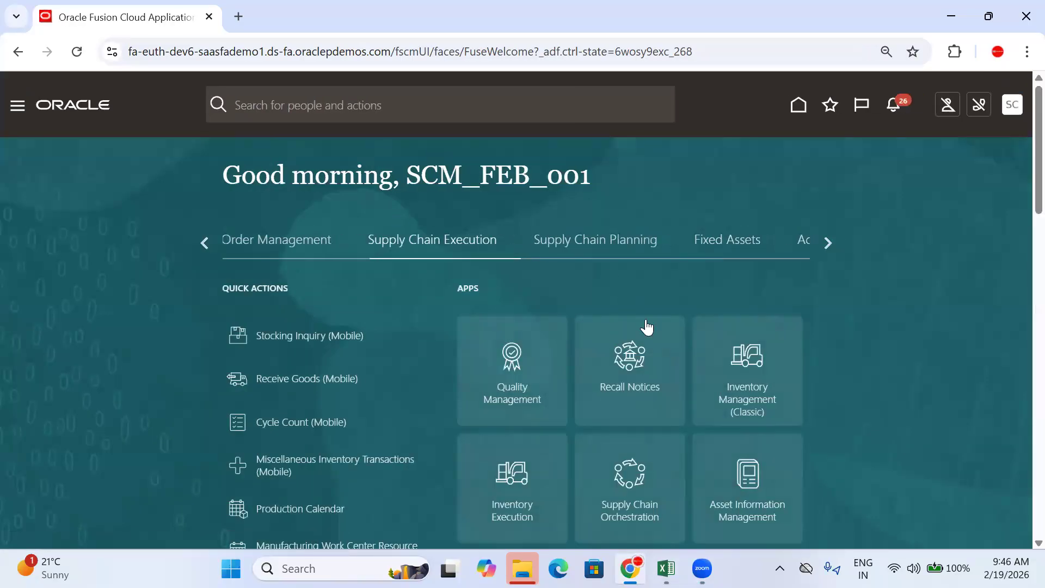
left_click(208, 243)
left_click(208, 241)
left_click(208, 242)
left_click(208, 242)
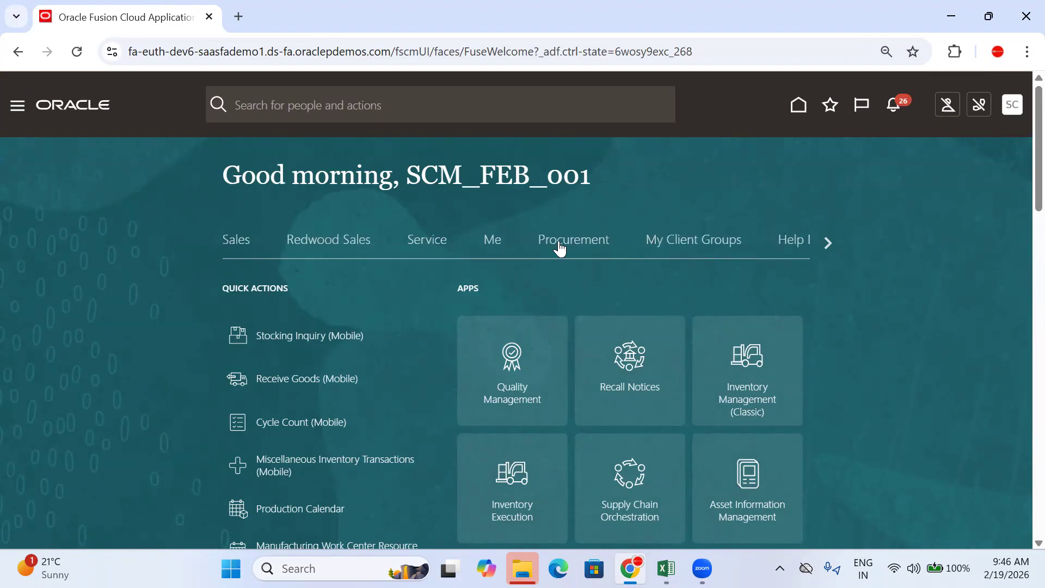
left_click(557, 246)
scroll(711, 208, "down", 1)
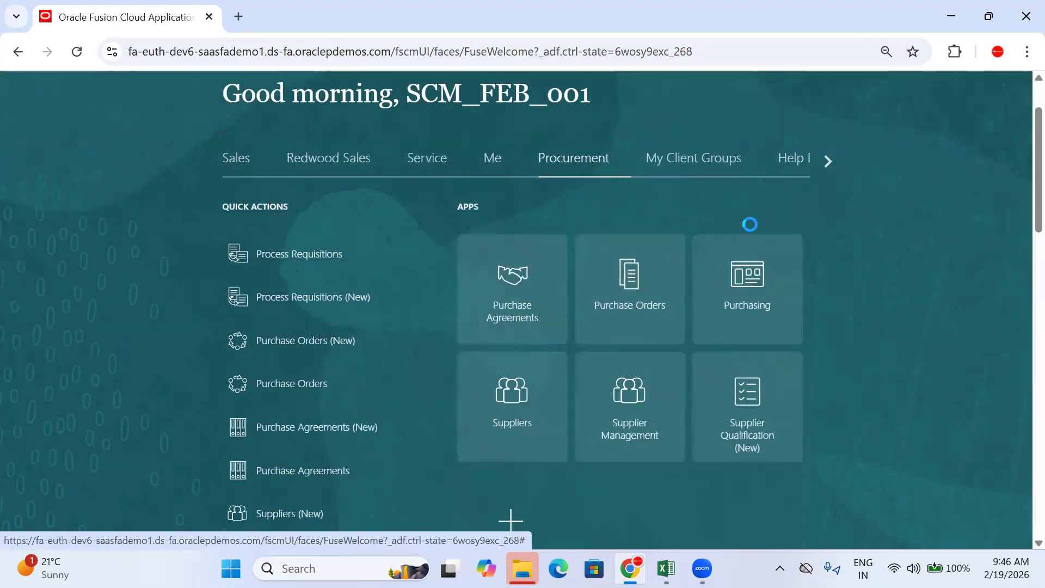
scroll(965, 329, "down", 2)
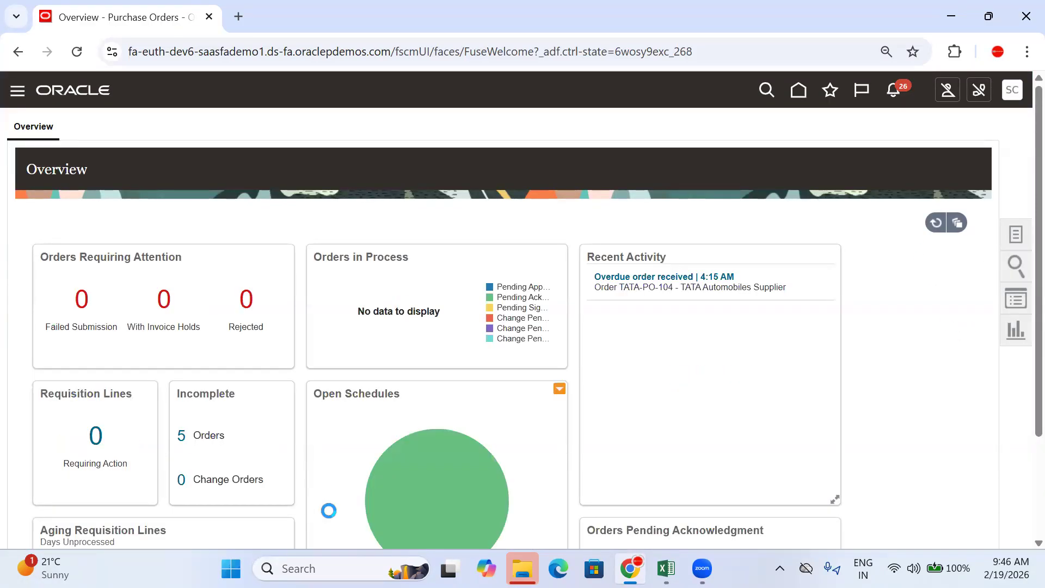
scroll(452, 489, "down", 2)
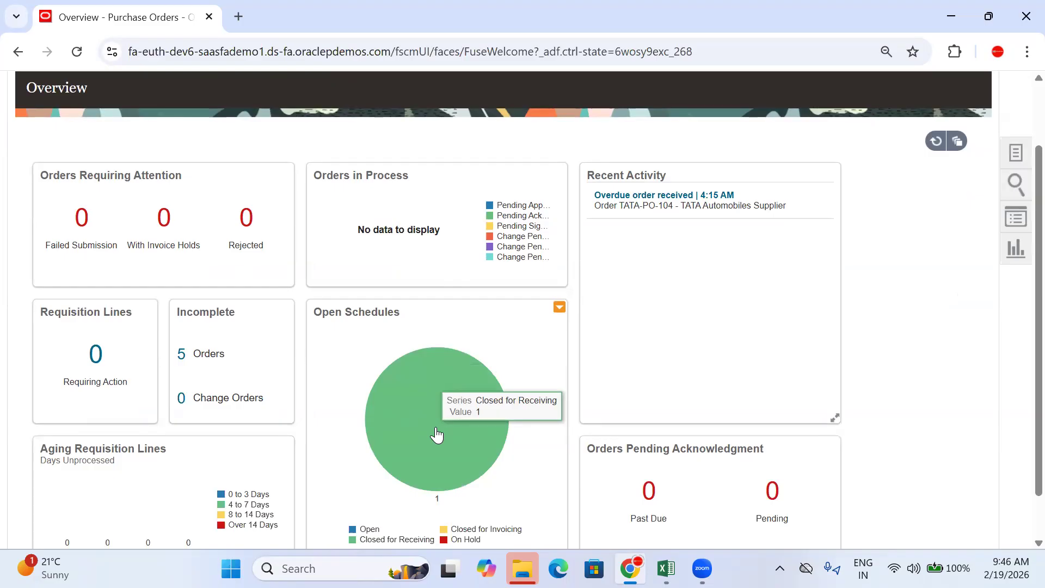
Step: Open TATA-PO-104 from the Open Schedules chart and verify 3,000 INR received and delivered under receipt 112
left_click(436, 434)
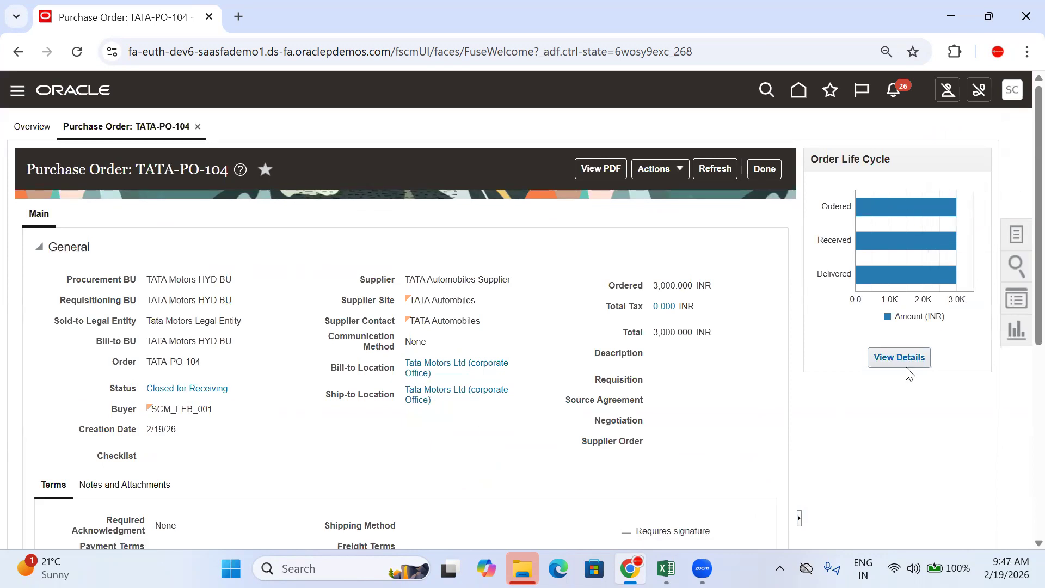
scroll(870, 353, "down", 6)
scroll(275, 223, "up", 6)
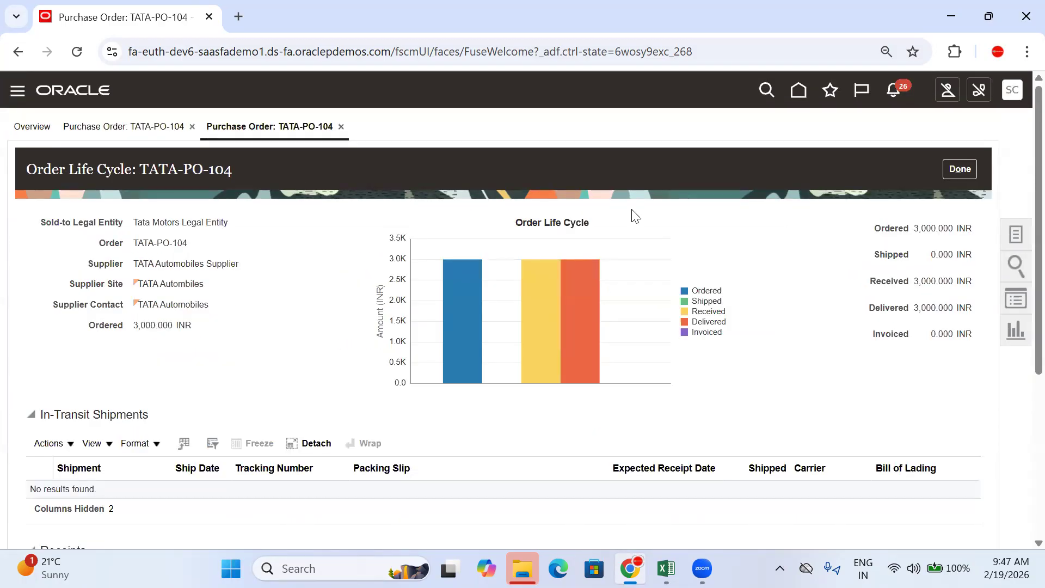
scroll(629, 214, "down", 5)
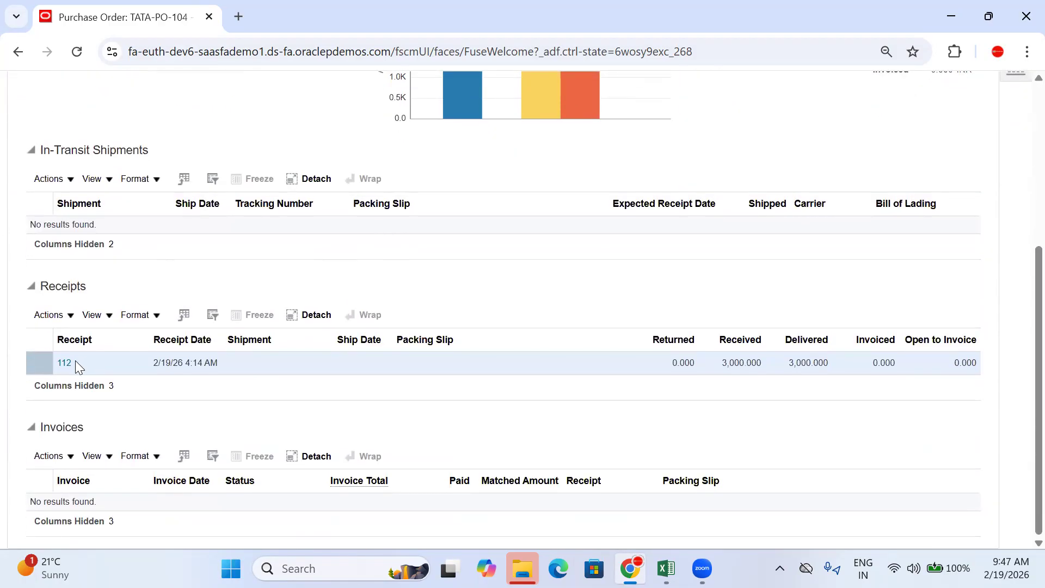
left_click(70, 364)
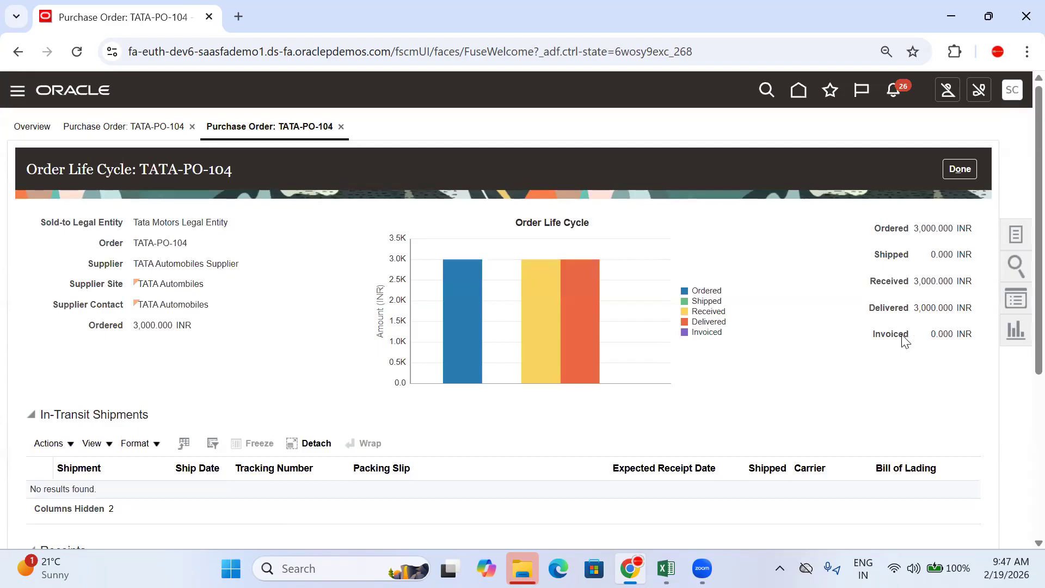
scroll(742, 311, "down", 5)
scroll(212, 408, "up", 5)
left_click(948, 175)
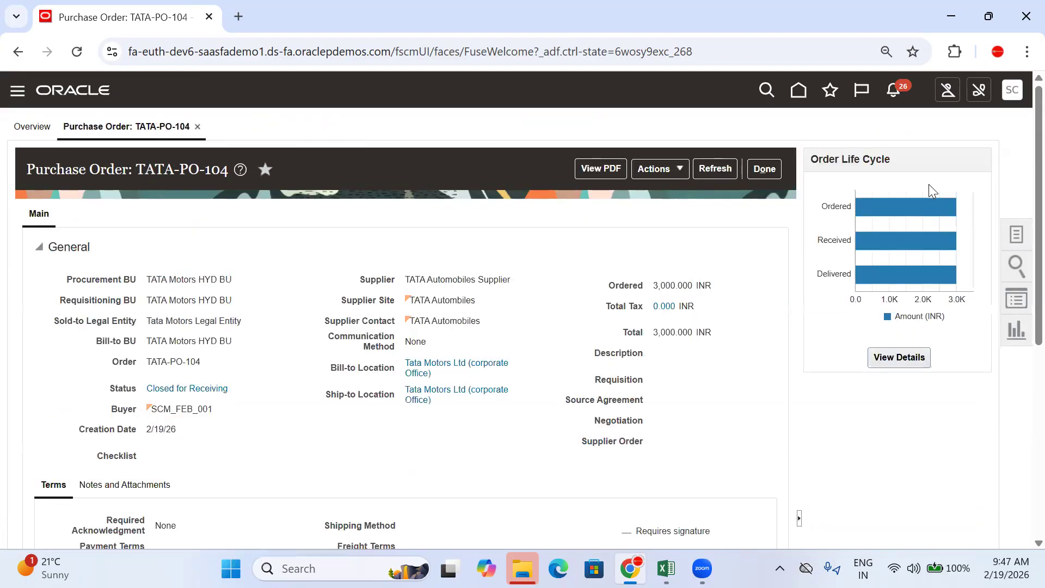